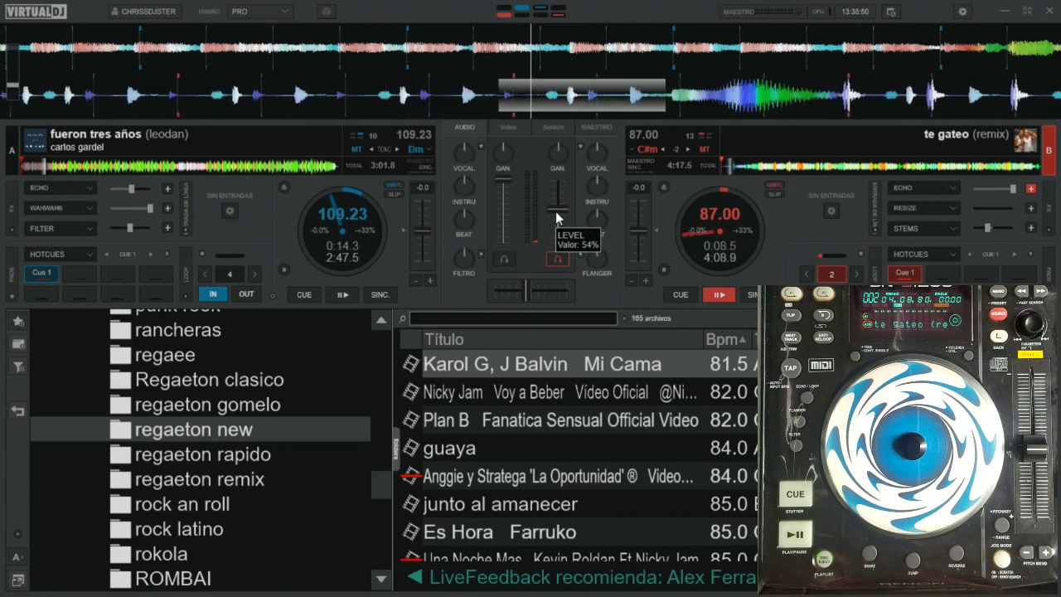
Step: Lower deck B's volume level to 26%
{"action": "left_click_drag", "start_coordinate": [557, 217], "coordinate": [557, 244]}
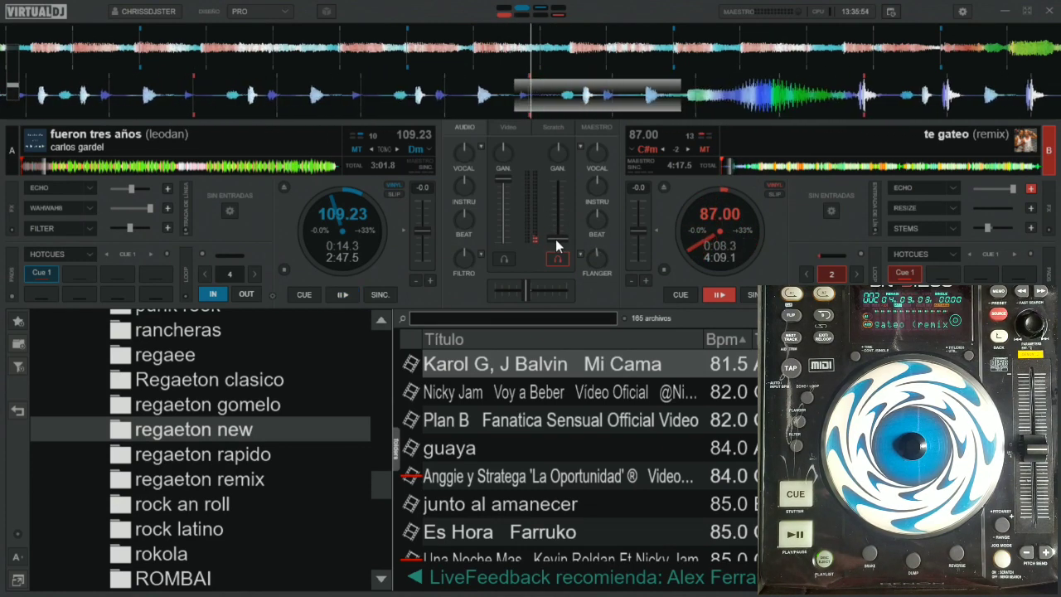
{"action": "mouse_move", "coordinate": [556, 241]}
{"action": "left_mouse_down"}
{"action": "mouse_move", "coordinate": [559, 232]}
{"action": "mouse_move", "coordinate": [561, 241]}
{"action": "left_mouse_up"}
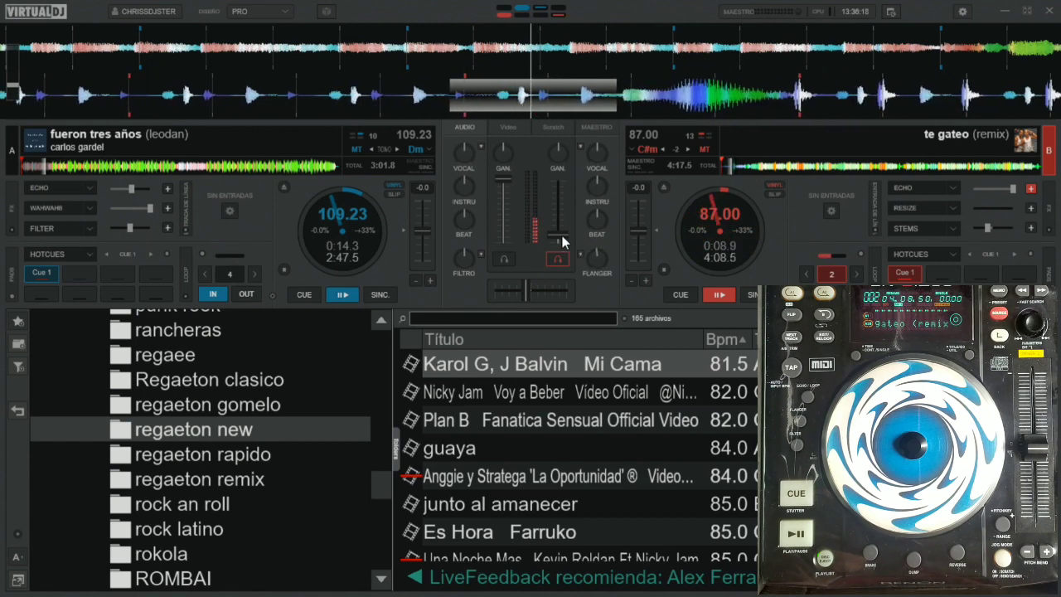
{"action": "left_click_drag", "start_coordinate": [563, 241], "coordinate": [560, 235]}
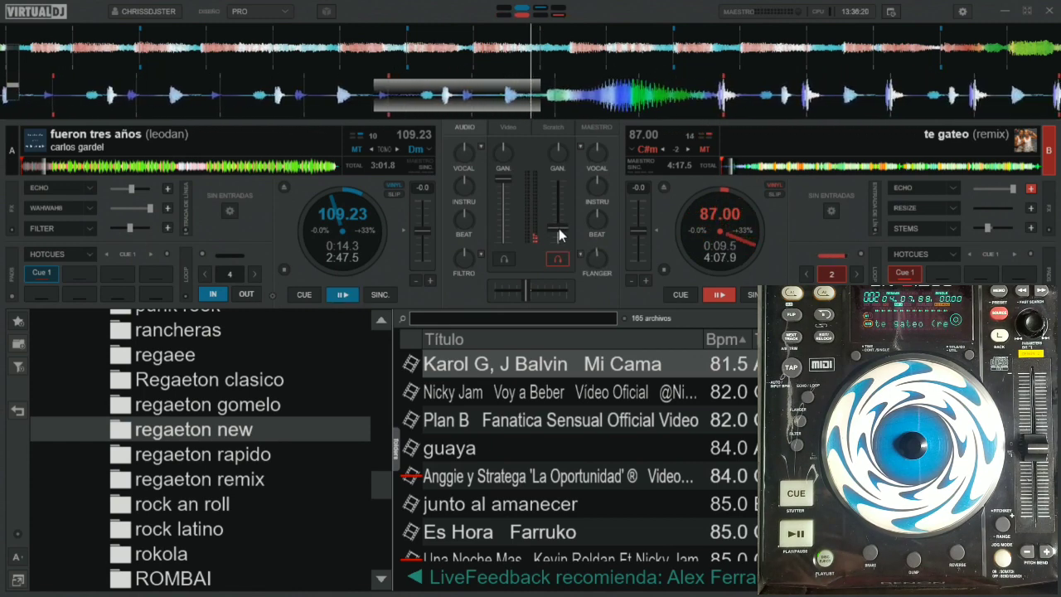
{"action": "mouse_move", "coordinate": [559, 236]}
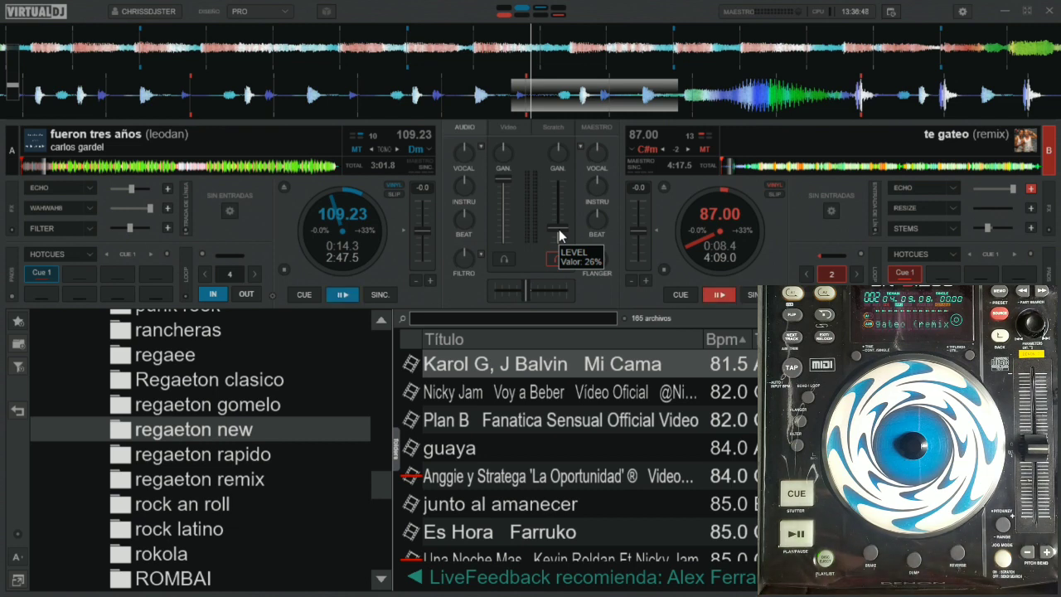
Step: Switch to the Word document COMO MAPPEAR VIRTUALDJ 2020, look through its mapping commands and return to the start
{"action": "key", "text": "alt+Tab"}
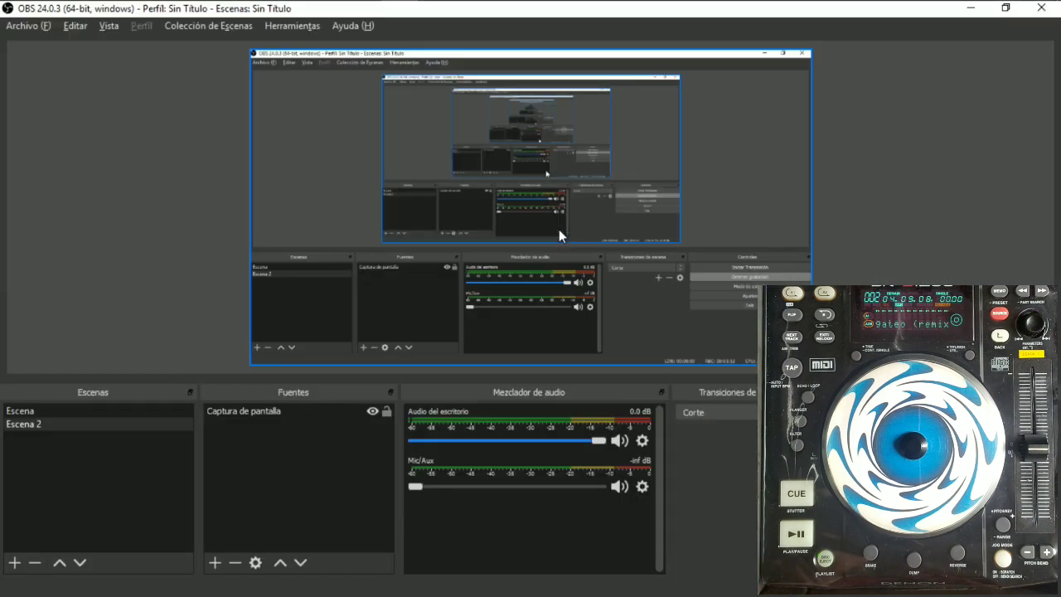
{"action": "key", "text": "alt+Tab"}
{"action": "key", "text": "alt+Tab"}
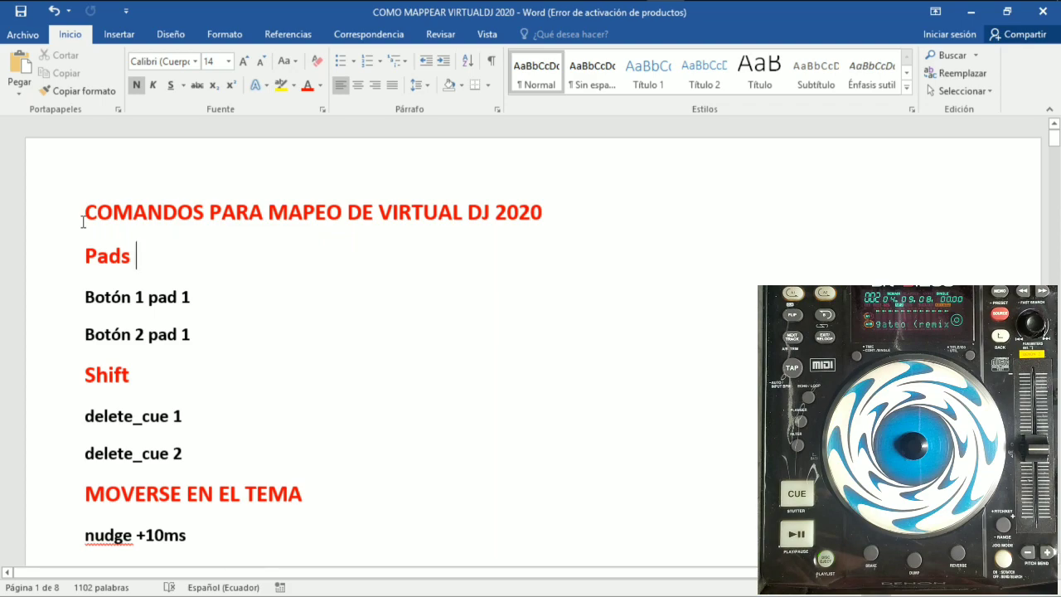
{"action": "scroll", "coordinate": [371, 329], "scroll_direction": "down", "scroll_amount": 20}
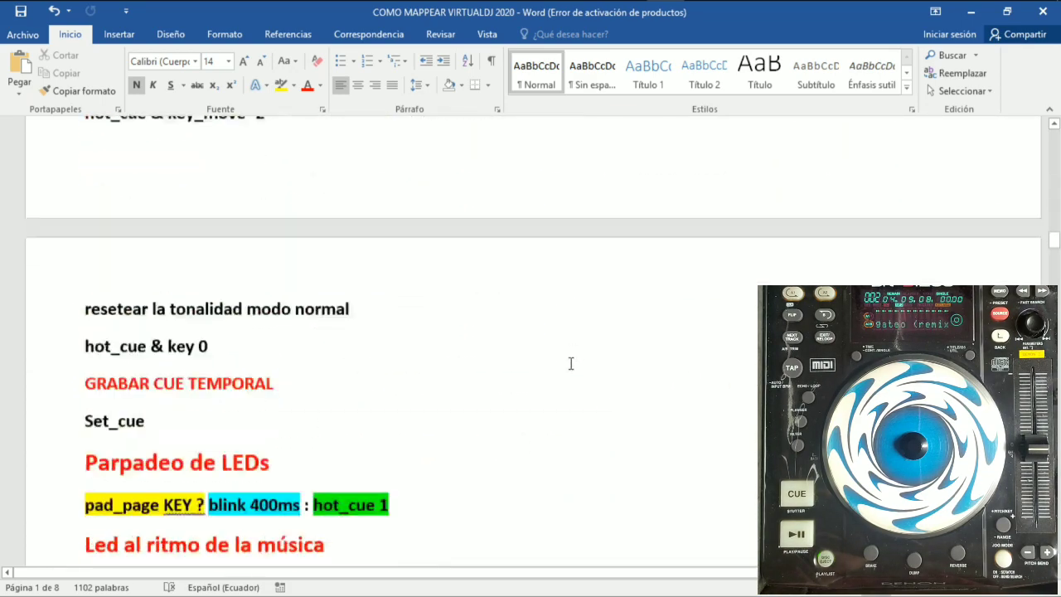
{"action": "scroll", "coordinate": [570, 363], "scroll_direction": "down", "scroll_amount": 20}
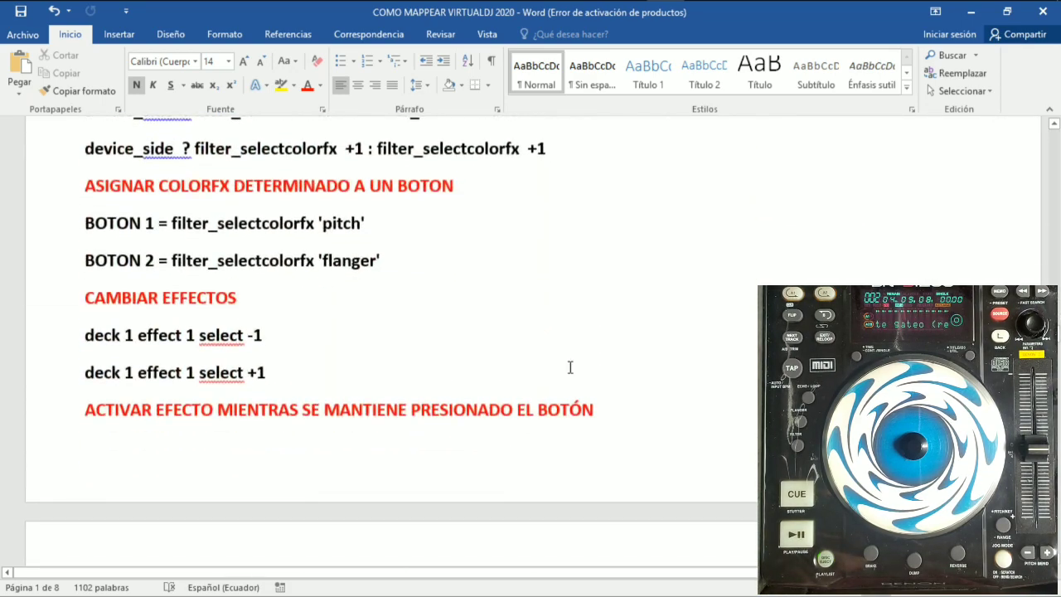
{"action": "scroll", "coordinate": [570, 367], "scroll_direction": "down", "scroll_amount": 20}
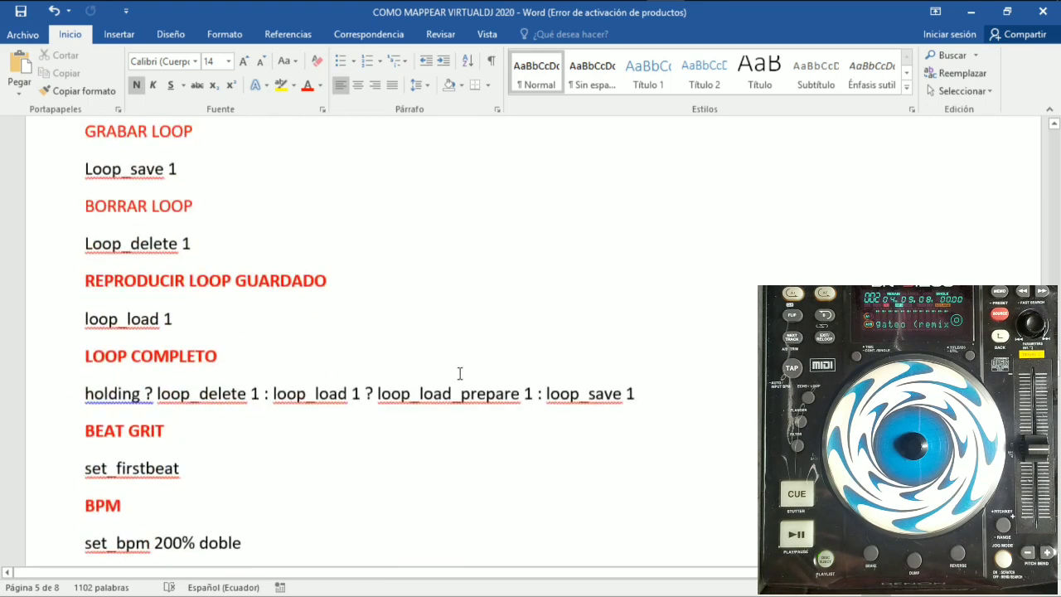
{"action": "scroll", "coordinate": [459, 374], "scroll_direction": "down", "scroll_amount": 20}
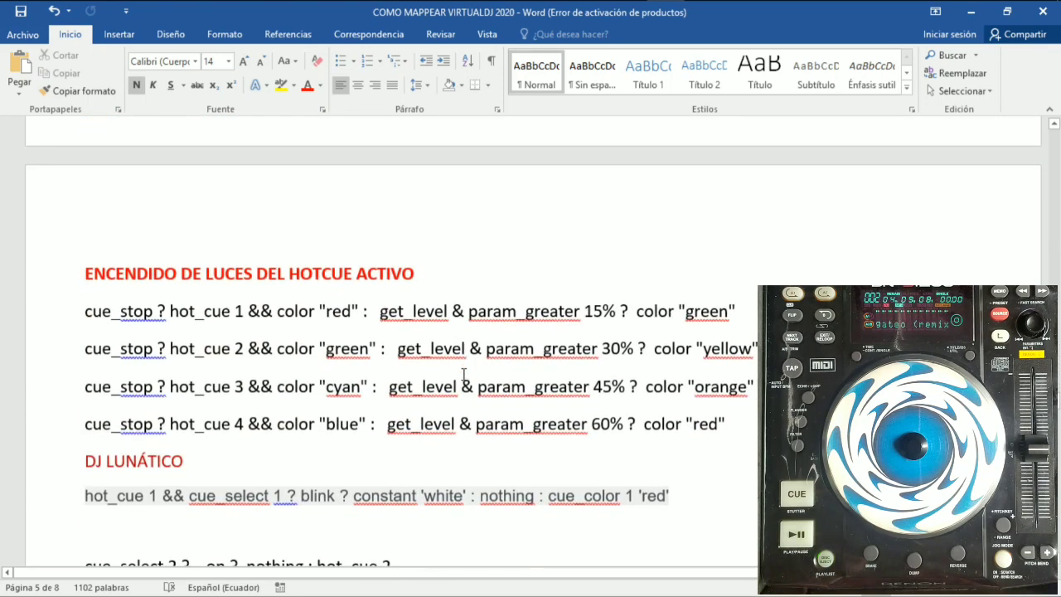
{"action": "scroll", "coordinate": [464, 374], "scroll_direction": "down", "scroll_amount": 8}
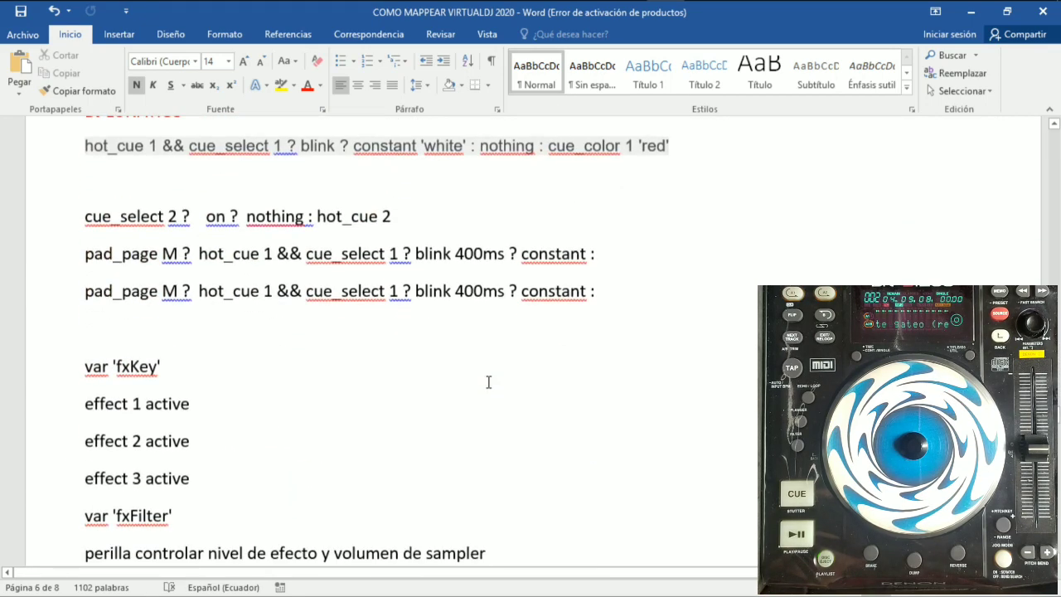
{"action": "scroll", "coordinate": [488, 382], "scroll_direction": "down", "scroll_amount": 8}
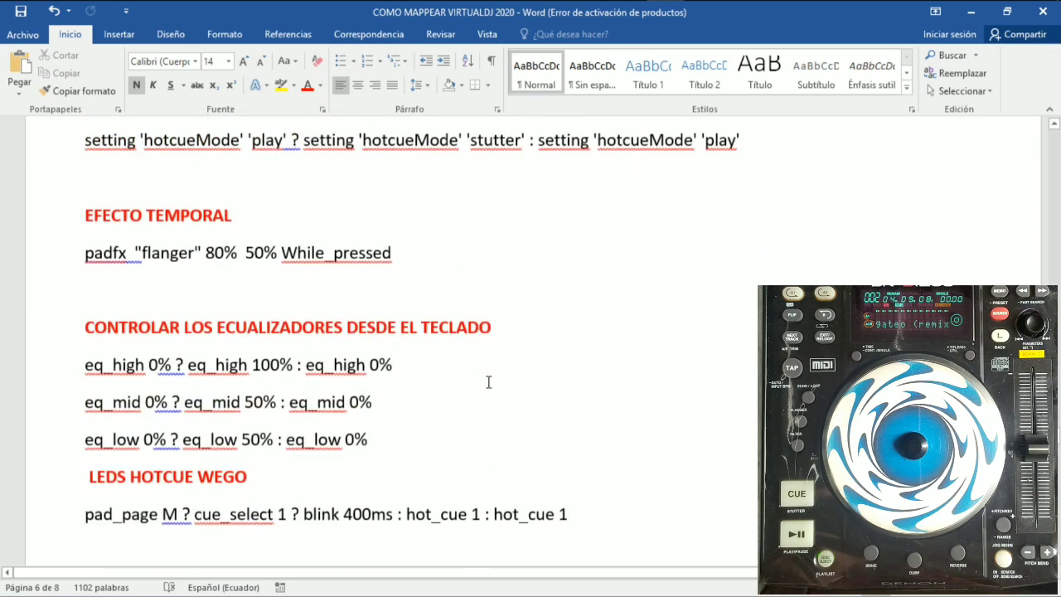
{"action": "scroll", "coordinate": [488, 382], "scroll_direction": "down", "scroll_amount": 7}
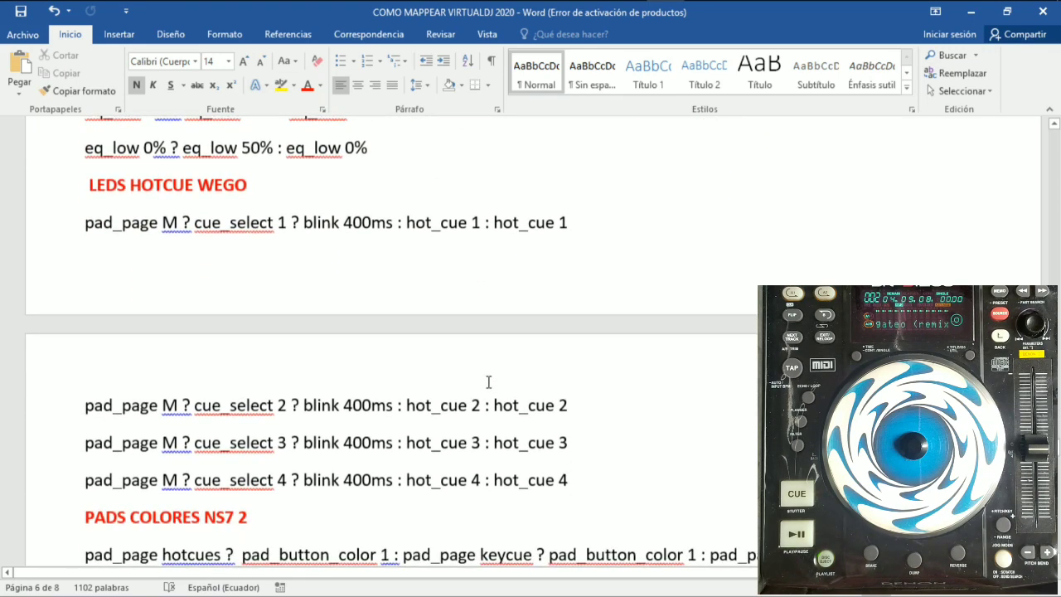
{"action": "scroll", "coordinate": [488, 382], "scroll_direction": "down", "scroll_amount": 4}
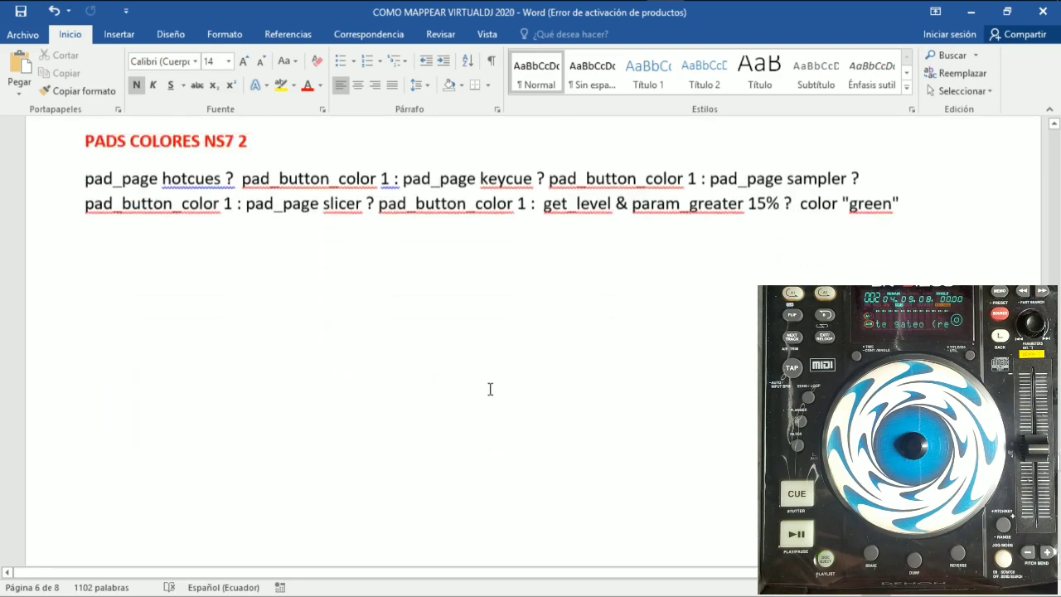
{"action": "scroll", "coordinate": [489, 386], "scroll_direction": "up", "scroll_amount": 12}
{"action": "scroll", "coordinate": [490, 389], "scroll_direction": "up", "scroll_amount": 20}
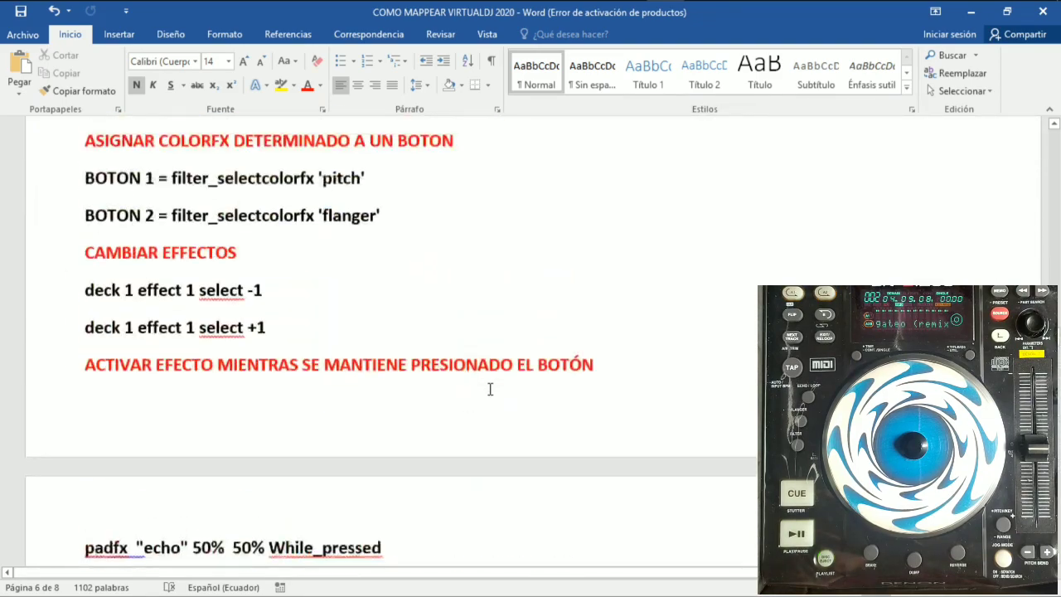
{"action": "scroll", "coordinate": [490, 388], "scroll_direction": "up", "scroll_amount": 20}
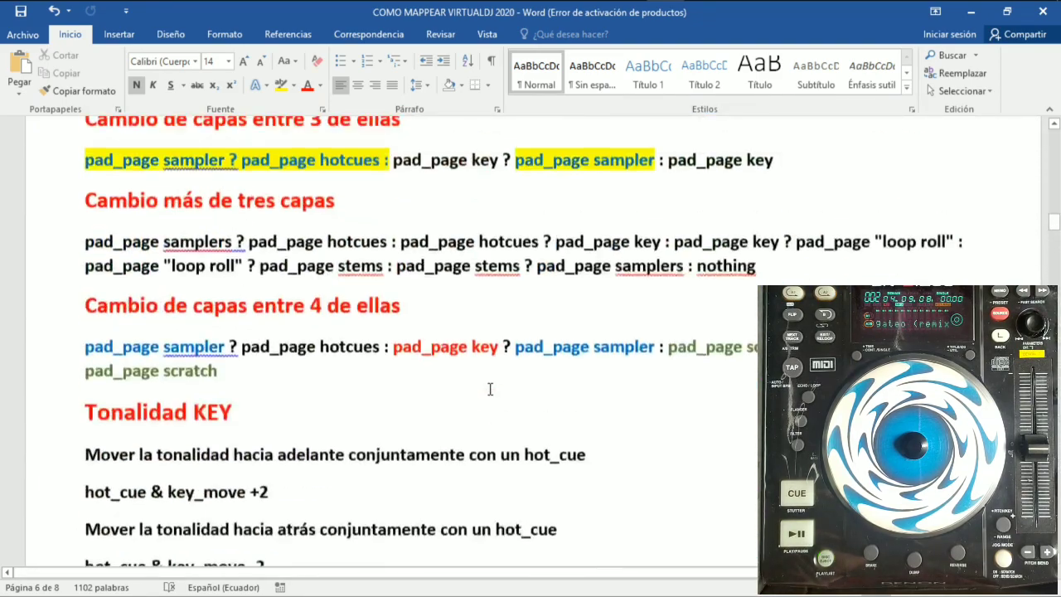
{"action": "scroll", "coordinate": [490, 389], "scroll_direction": "up", "scroll_amount": 12}
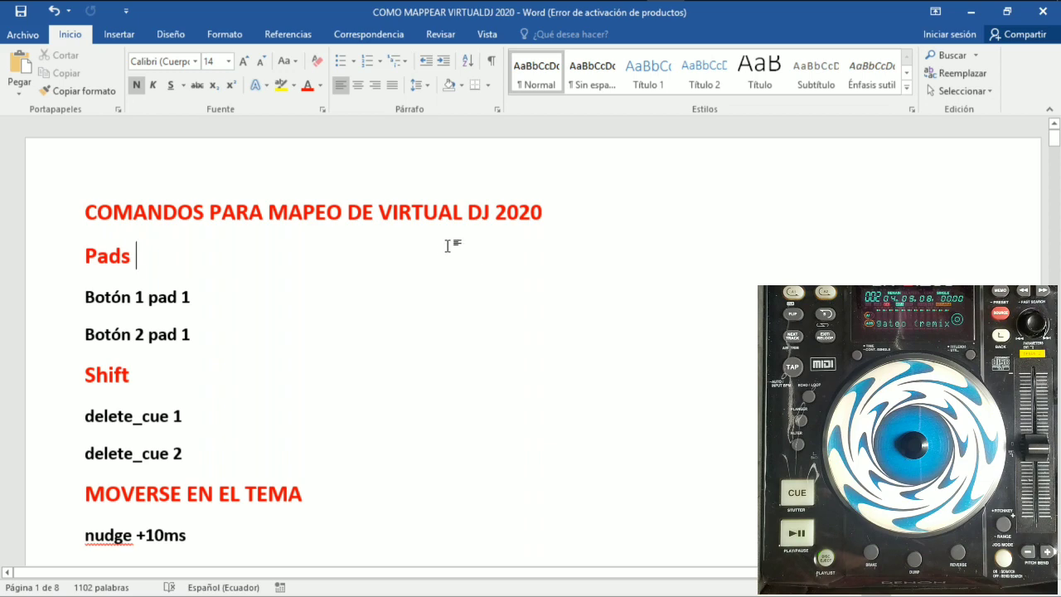
{"action": "scroll", "coordinate": [450, 250], "scroll_direction": "down", "scroll_amount": 1}
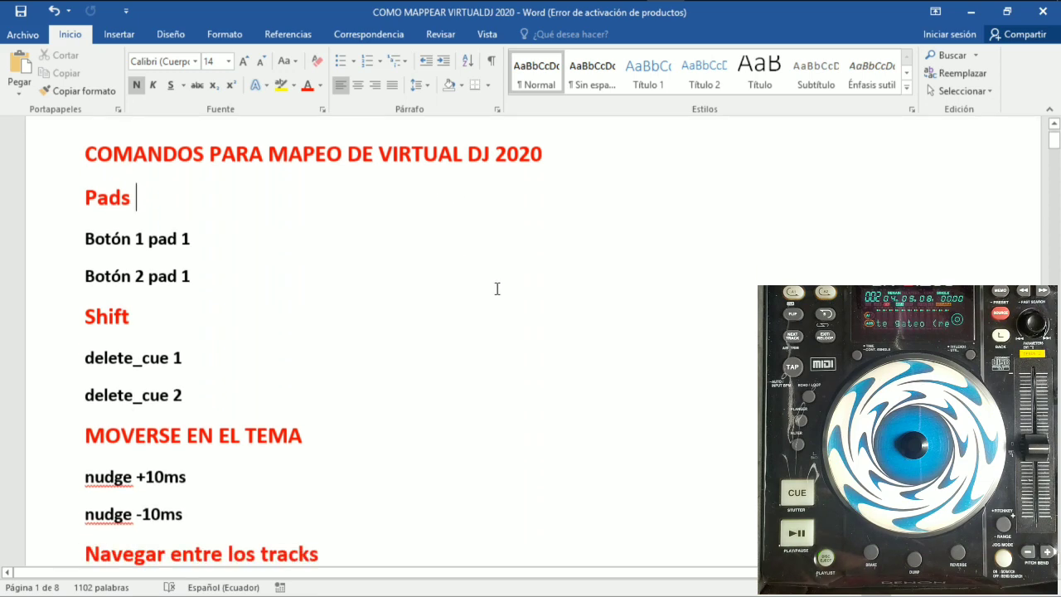
Step: Switch back to VirtualDJ, open the mapping settings and compare the custom mappings of the two Denon DN-S1200 controllers
{"action": "key", "text": "alt+Tab"}
{"action": "key", "text": "alt+Tab"}
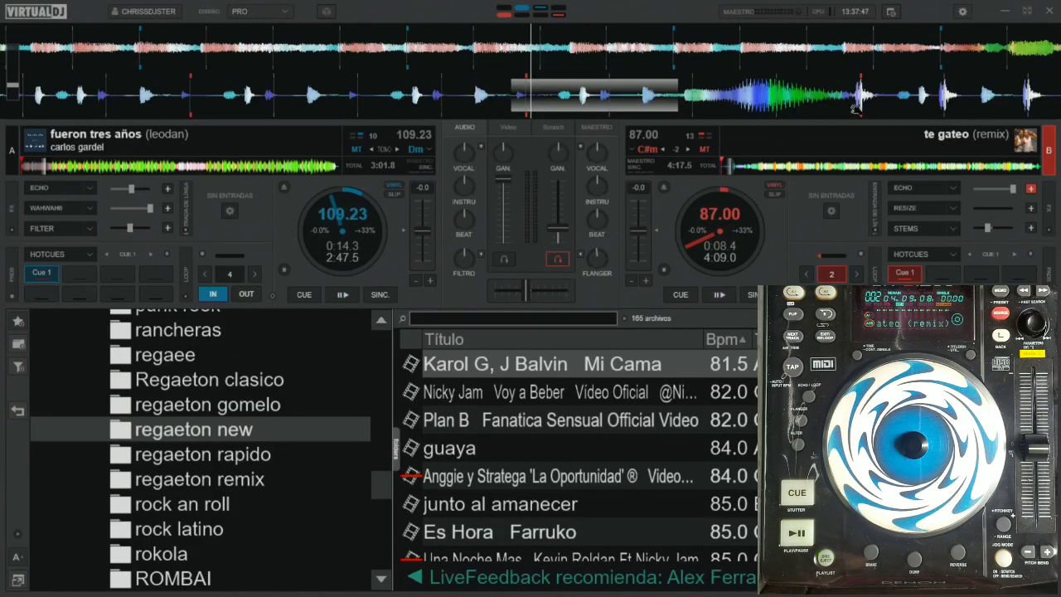
{"action": "left_click", "coordinate": [962, 12]}
{"action": "left_click", "coordinate": [300, 100]}
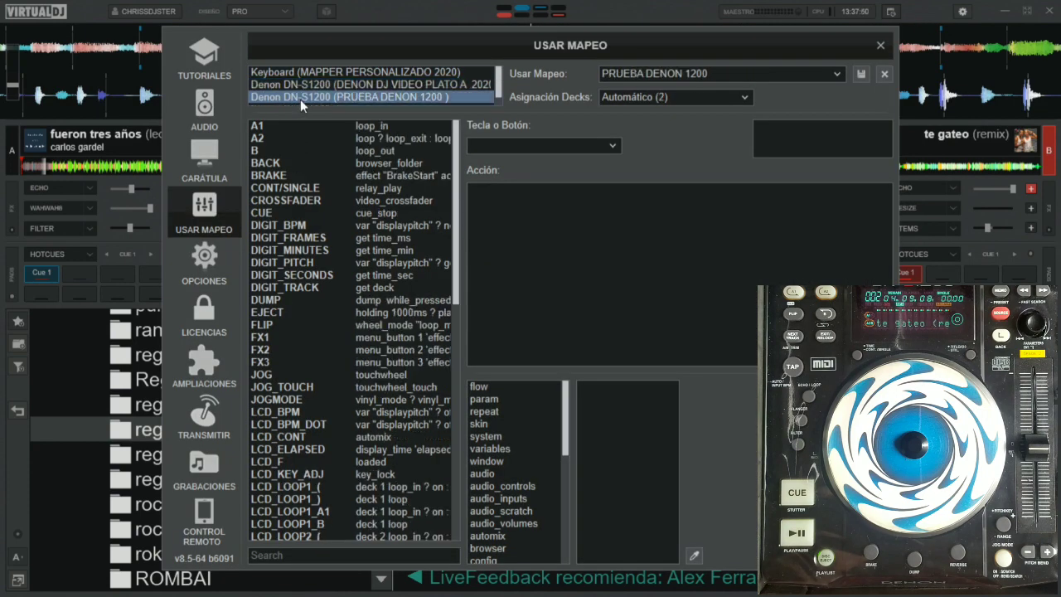
{"action": "left_click", "coordinate": [315, 89]}
{"action": "left_click", "coordinate": [316, 98]}
{"action": "left_click", "coordinate": [317, 85]}
{"action": "left_click", "coordinate": [319, 96]}
{"action": "left_click", "coordinate": [321, 84]}
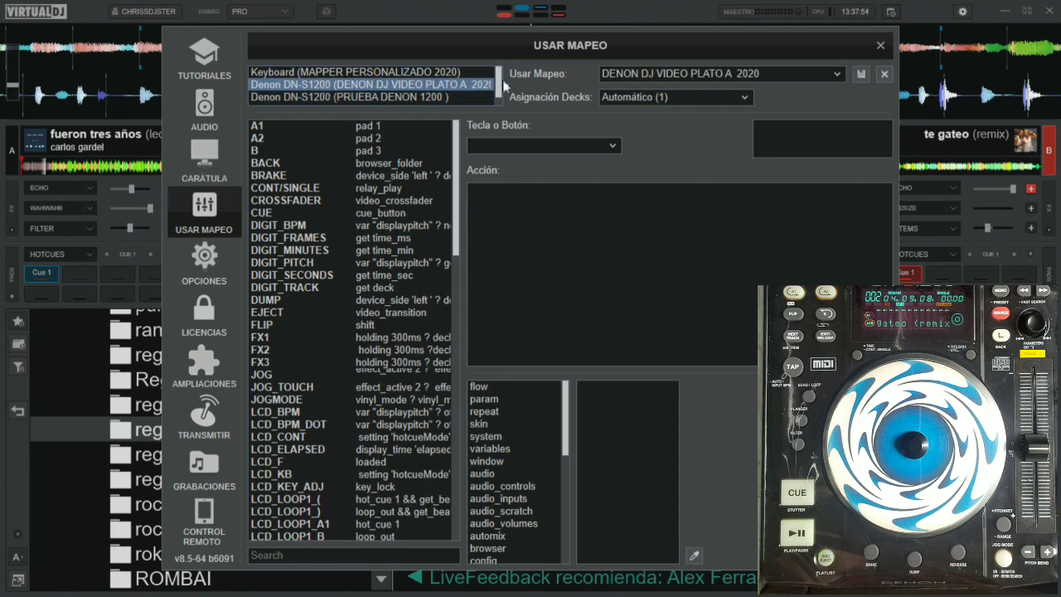
Step: Set the mapping of both Denon DN-S1200 controllers to factory default
{"action": "left_click", "coordinate": [837, 74]}
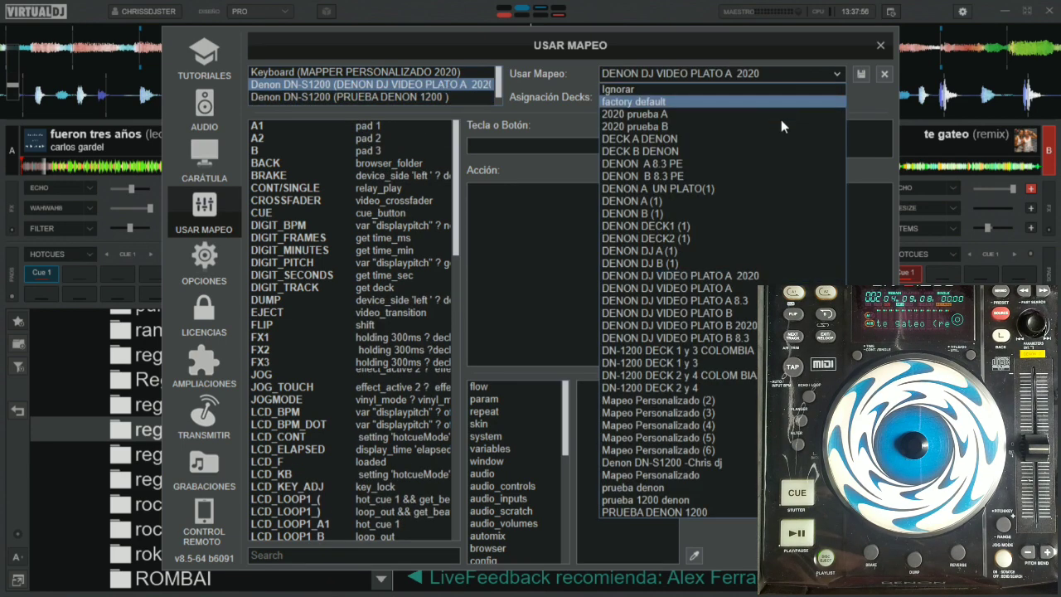
{"action": "left_click", "coordinate": [665, 103]}
{"action": "left_click", "coordinate": [445, 98]}
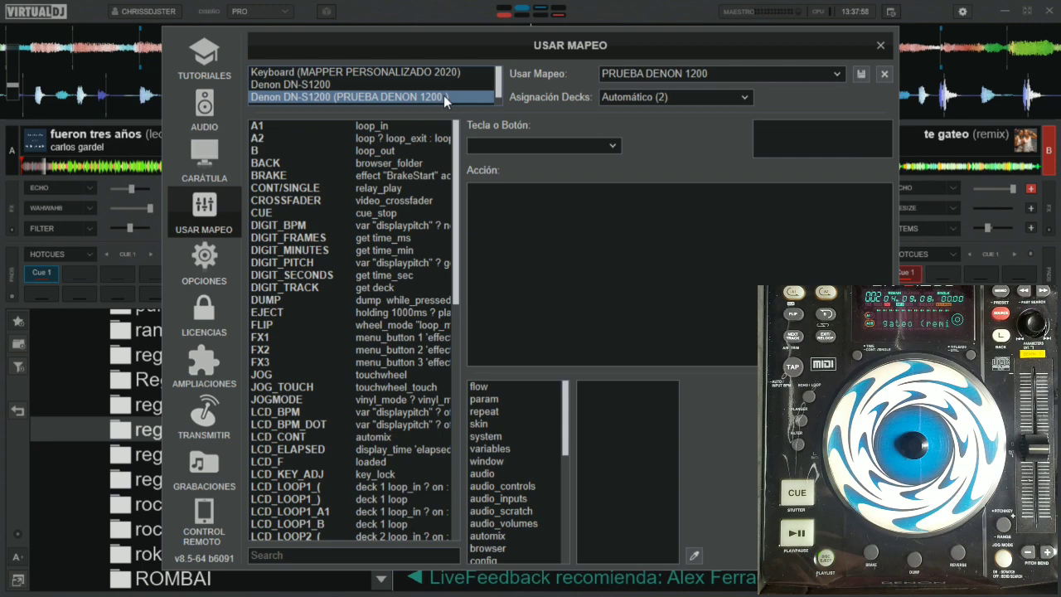
{"action": "left_click", "coordinate": [836, 75]}
{"action": "left_click", "coordinate": [708, 103]}
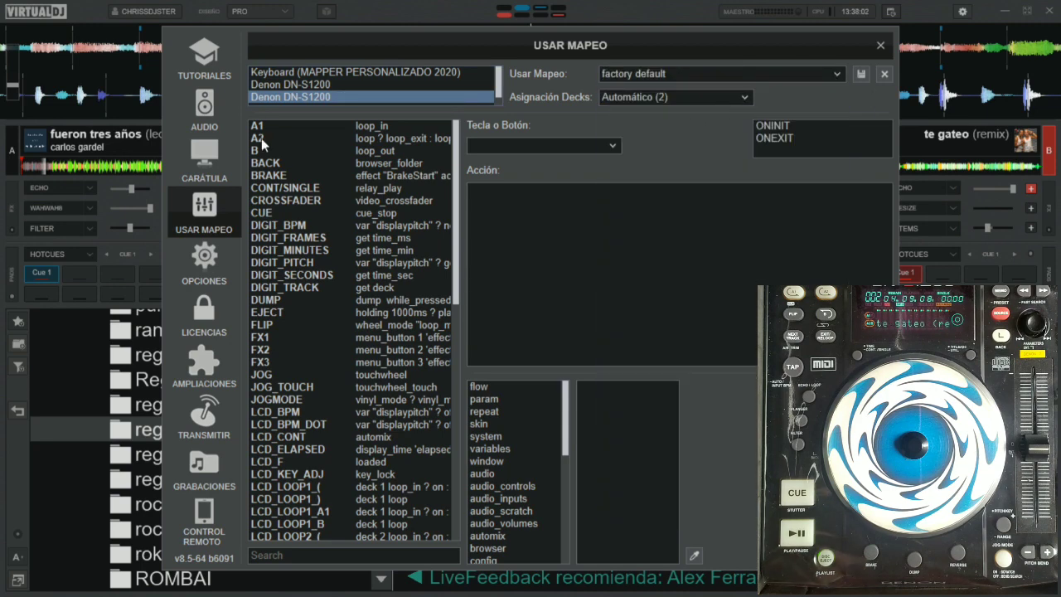
Step: Examine the factory default mapping and deck assignment of each Denon DN-S1200 controller, alternating between the two entries
{"action": "left_click", "coordinate": [280, 86]}
{"action": "left_click", "coordinate": [313, 98]}
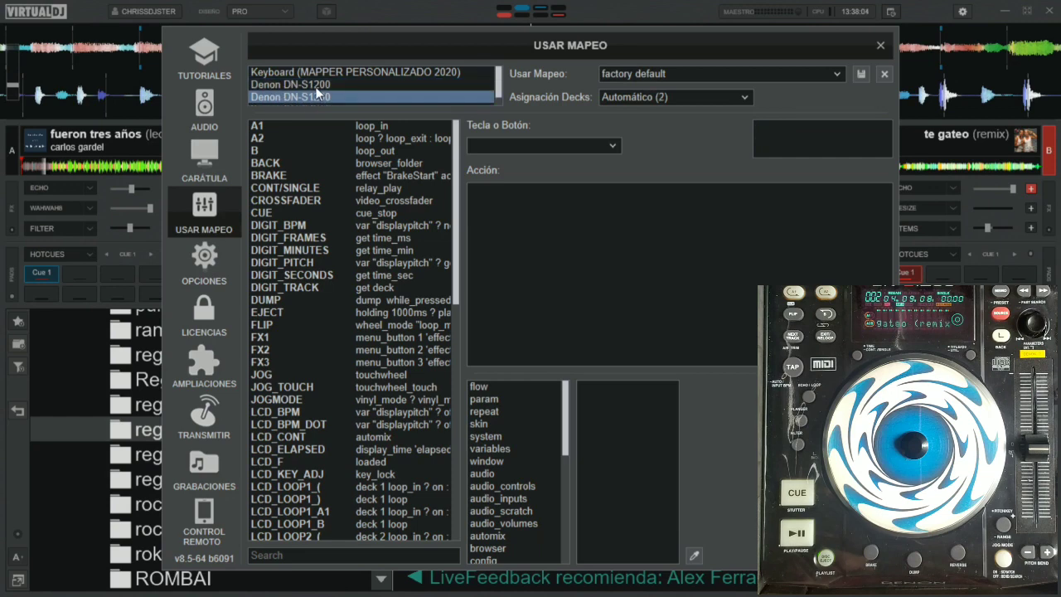
{"action": "left_click", "coordinate": [318, 90]}
{"action": "left_click", "coordinate": [320, 97]}
{"action": "left_click", "coordinate": [327, 85]}
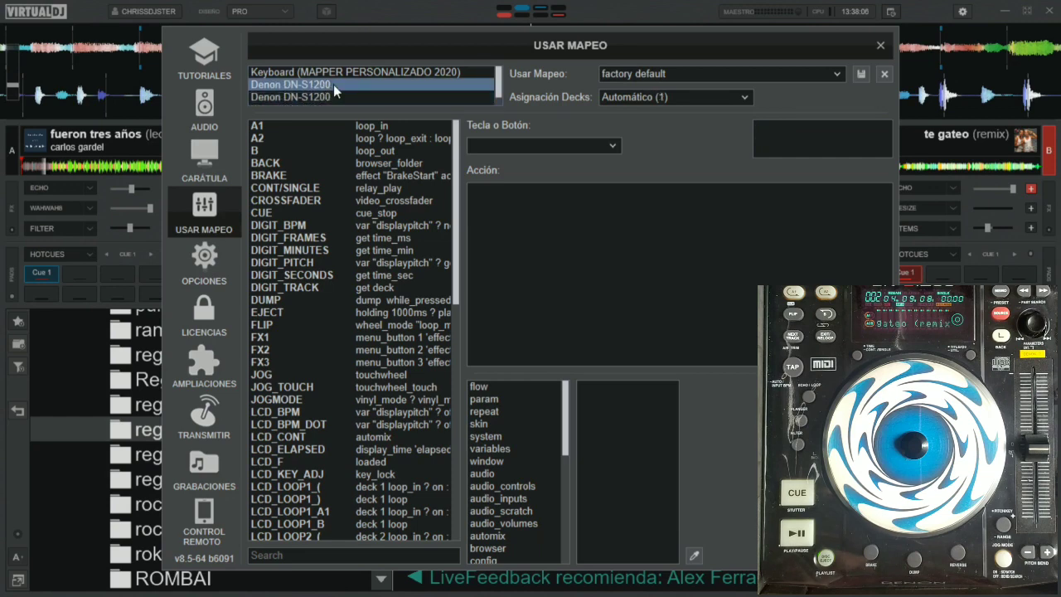
{"action": "left_click_drag", "start_coordinate": [667, 73], "coordinate": [588, 73]}
{"action": "left_click", "coordinate": [336, 97]}
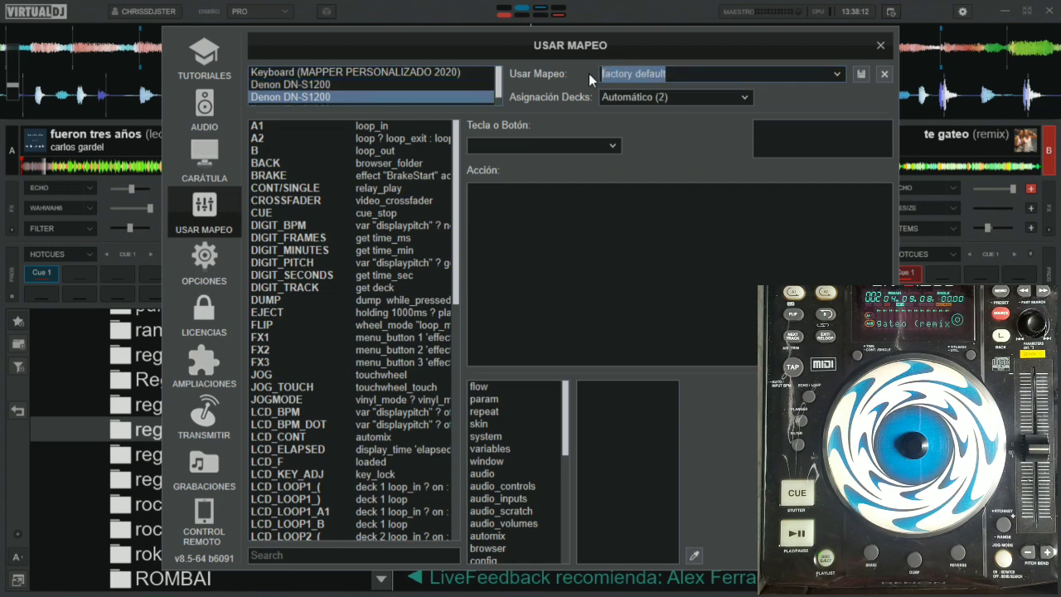
{"action": "left_click", "coordinate": [324, 84]}
{"action": "left_click", "coordinate": [325, 97]}
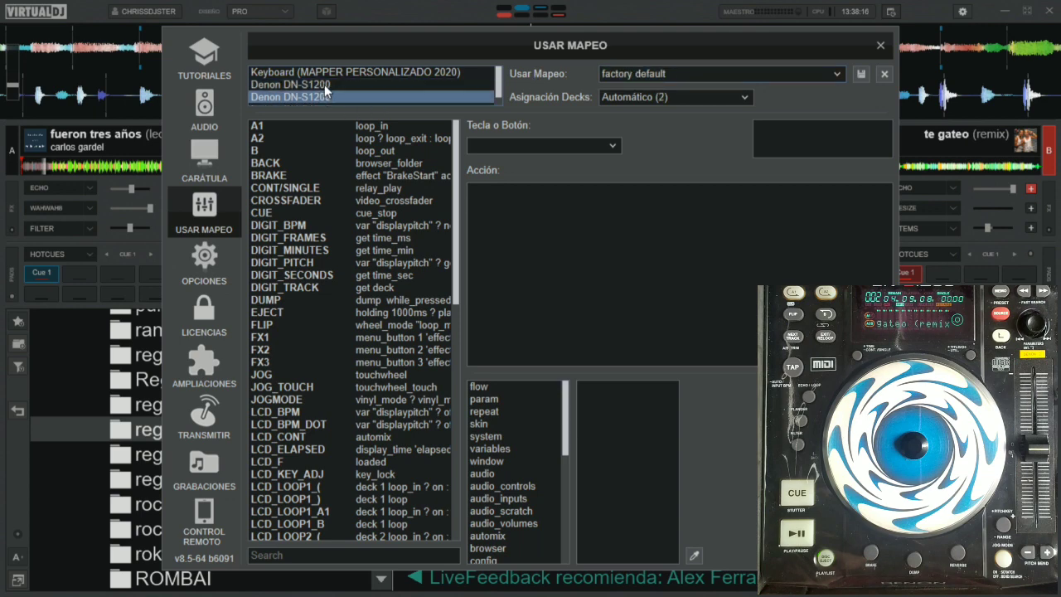
{"action": "left_click", "coordinate": [324, 85]}
{"action": "left_click", "coordinate": [330, 96]}
{"action": "left_click", "coordinate": [327, 87]}
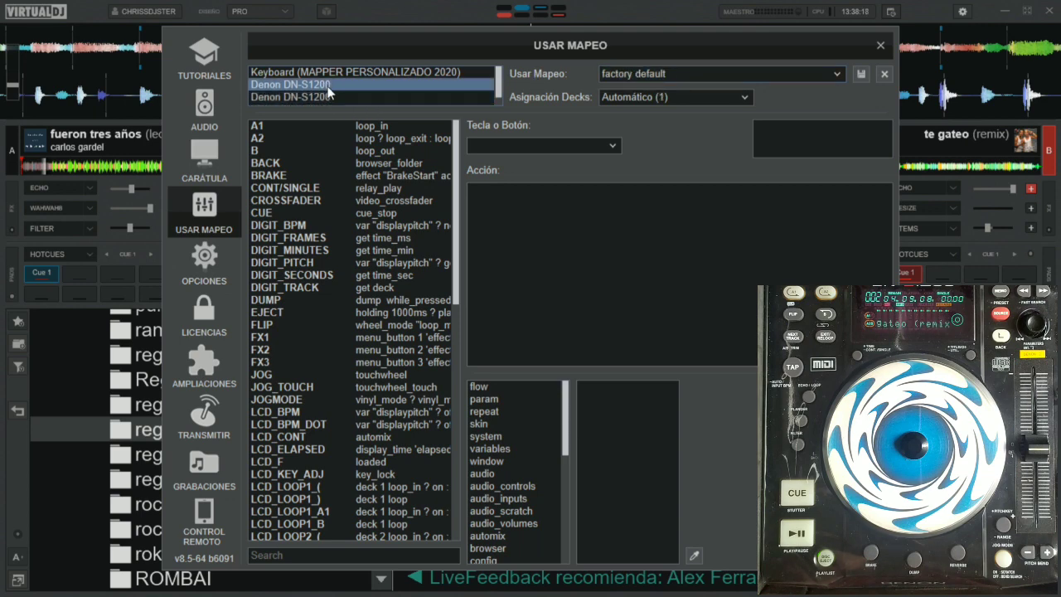
{"action": "left_click", "coordinate": [327, 96]}
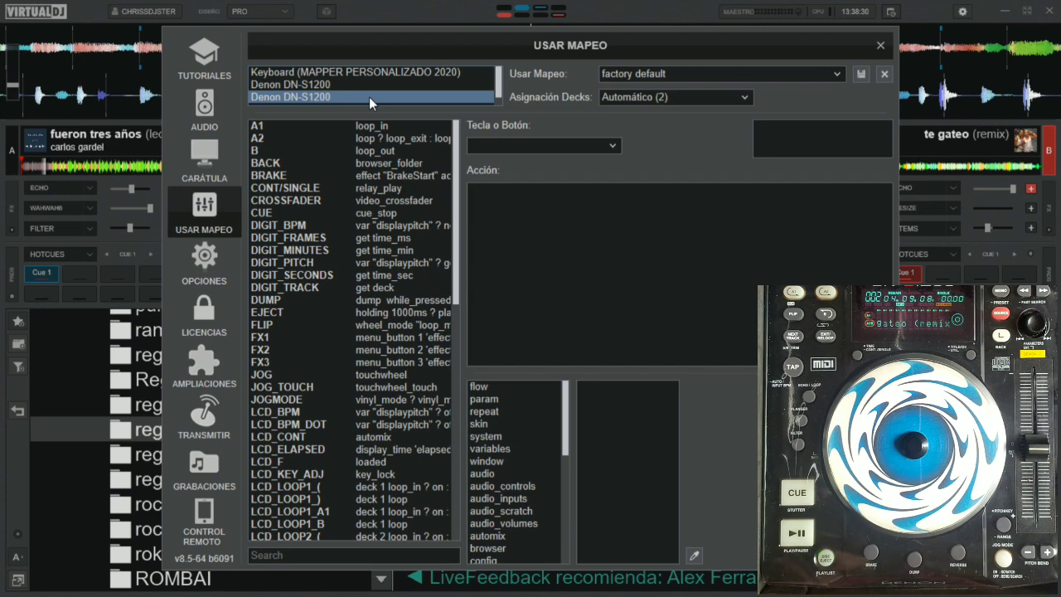
{"action": "left_click", "coordinate": [319, 89]}
{"action": "left_click", "coordinate": [326, 98]}
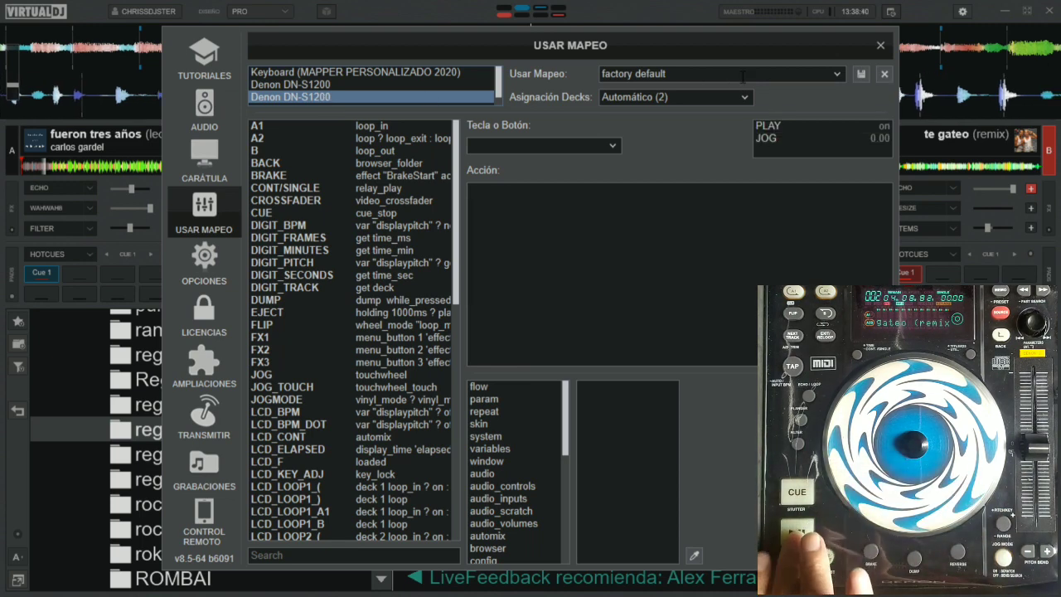
Step: Close the mapping settings and raise deck B's volume level to 52%
{"action": "left_click", "coordinate": [881, 45]}
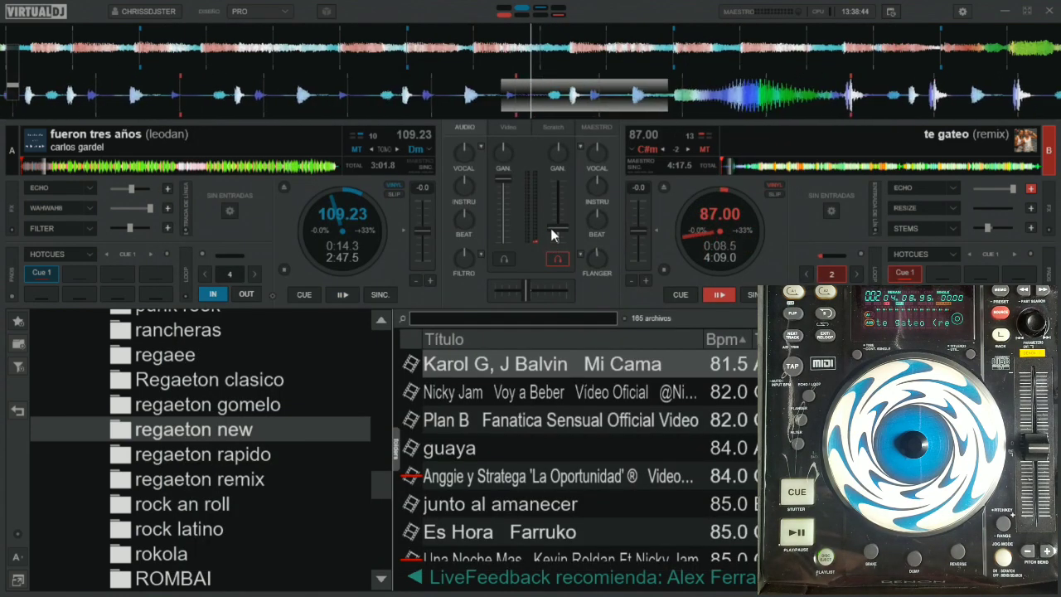
{"action": "left_click_drag", "start_coordinate": [552, 235], "coordinate": [560, 213]}
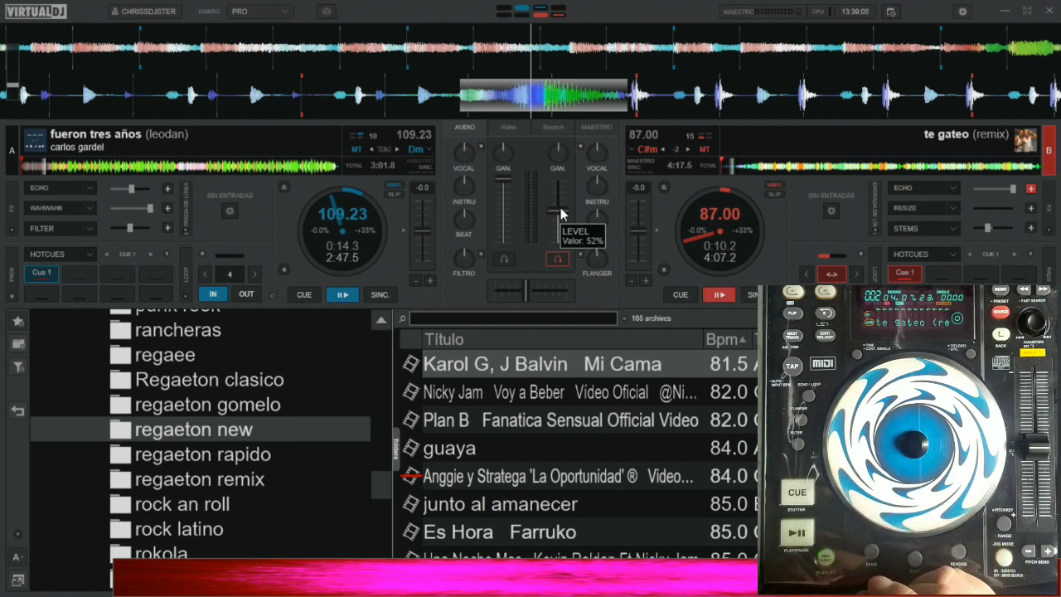
Step: Move the track selection down to Plan B Fanatica Sensual and back up to Karol G, J Balvin Mi Cama
{"action": "key", "text": "Down"}
{"action": "key", "text": "Down"}
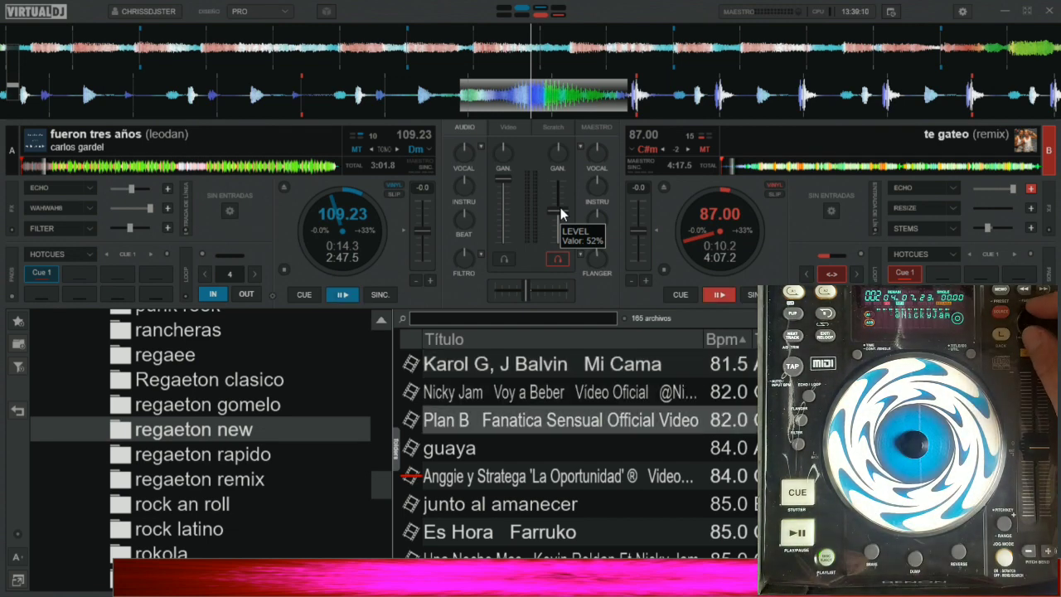
{"action": "key", "text": "Up"}
{"action": "key", "text": "Up"}
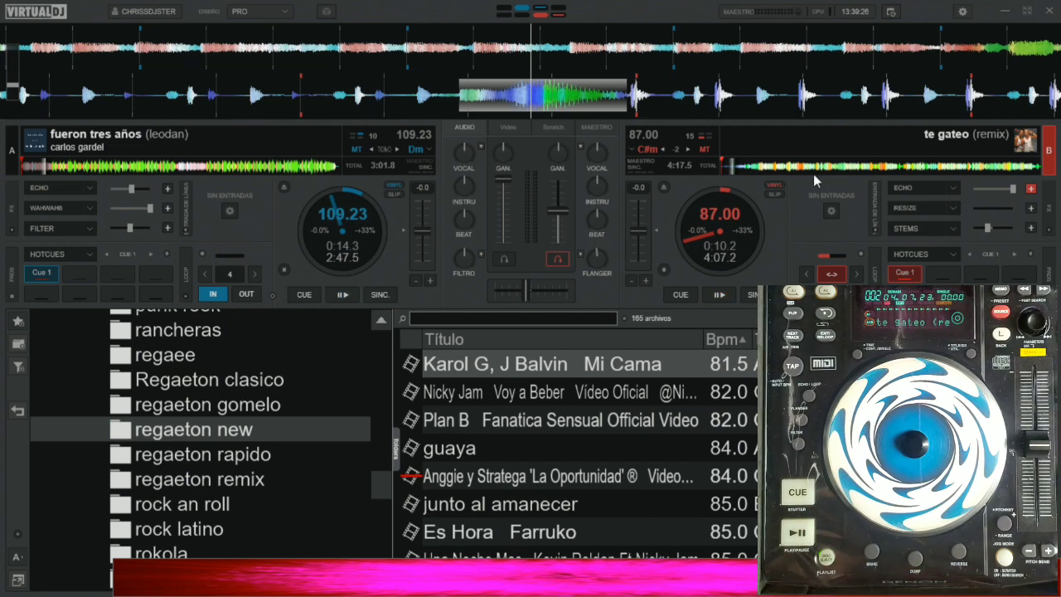
Step: Save the second Denon DN-S1200's factory default mapping under the new name DENON 1200 PRUEBA
{"action": "left_click", "coordinate": [962, 11]}
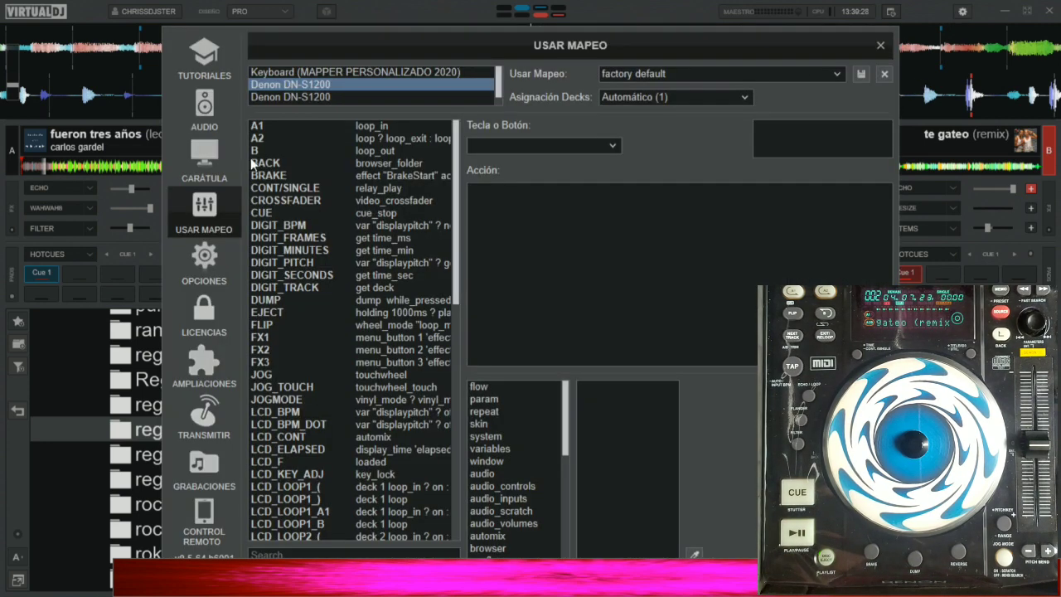
{"action": "left_click", "coordinate": [306, 98]}
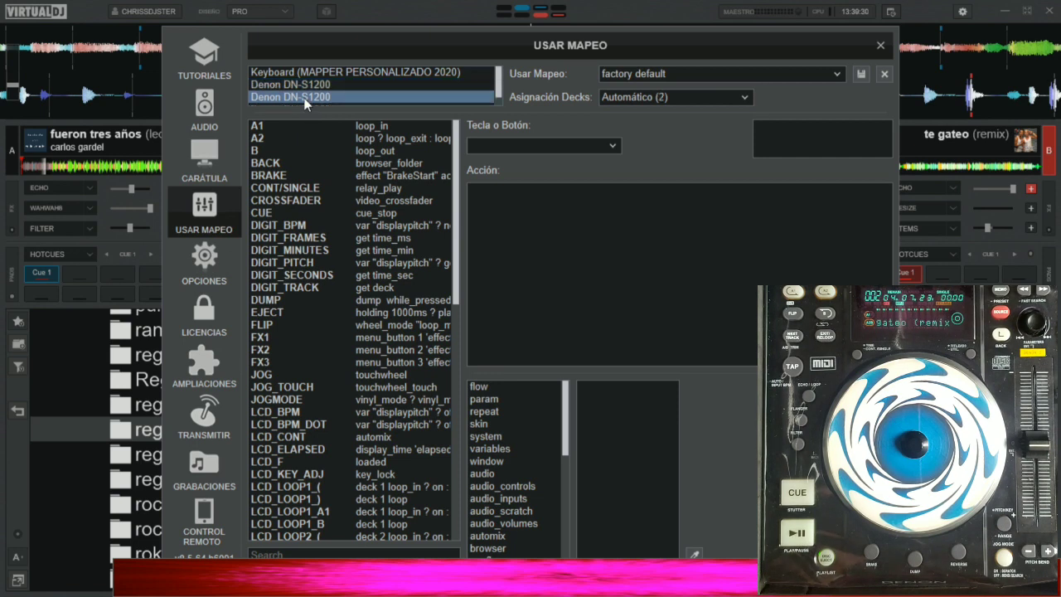
{"action": "left_click", "coordinate": [677, 73]}
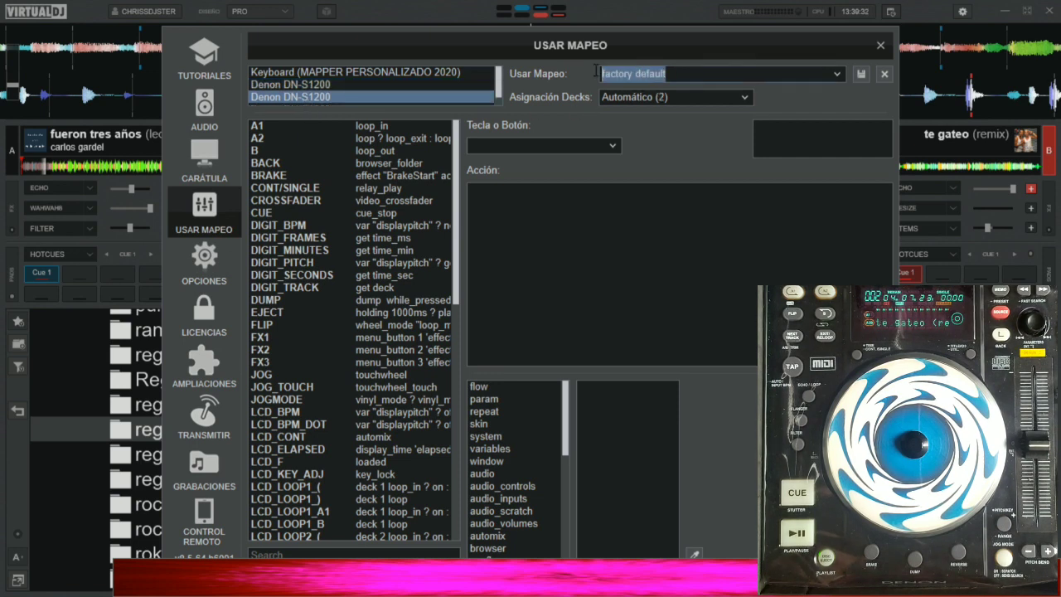
{"action": "type", "text": "DENON"}
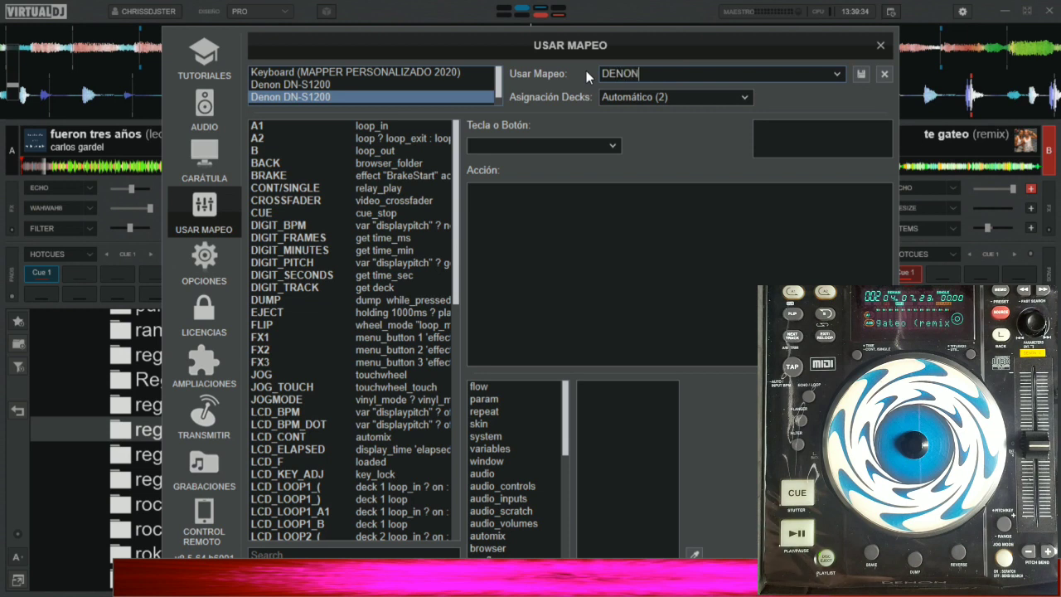
{"action": "type", "text": " 1200 PRUEB"}
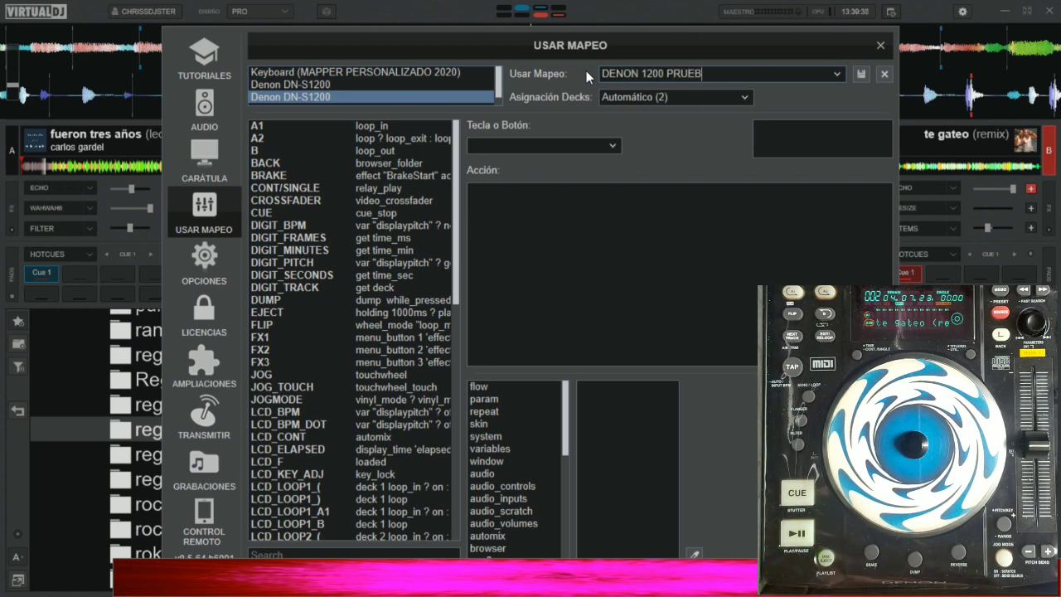
{"action": "type", "text": "A"}
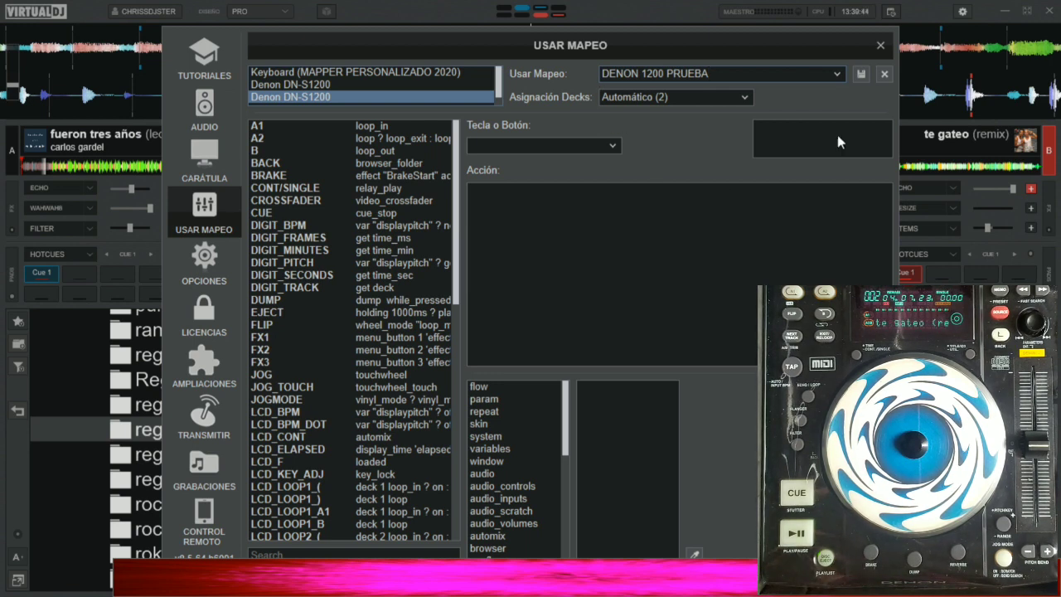
{"action": "left_click", "coordinate": [862, 74]}
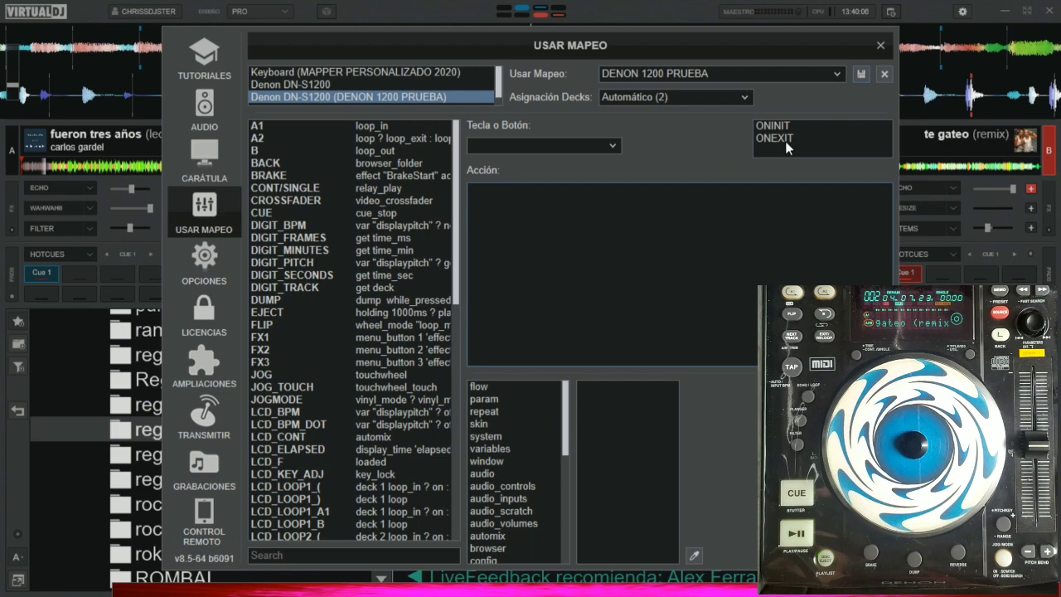
Step: Minimize the open windows to reach the desktop, launch the Pointofix annotation tool and return to VirtualDJ's mapping settings
{"action": "left_click", "coordinate": [1003, 11]}
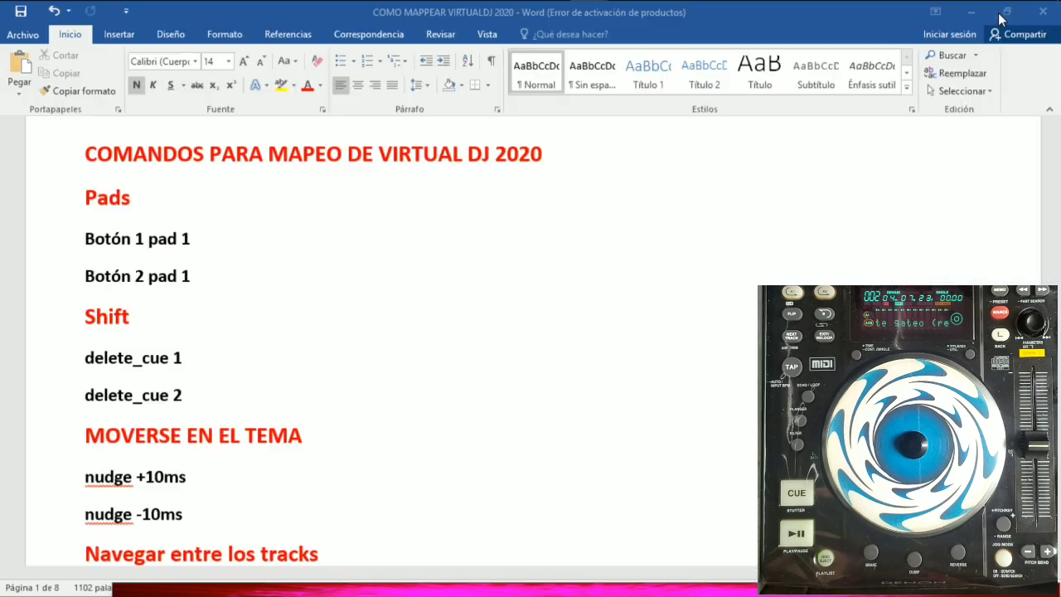
{"action": "left_click", "coordinate": [970, 12]}
{"action": "left_click", "coordinate": [970, 8]}
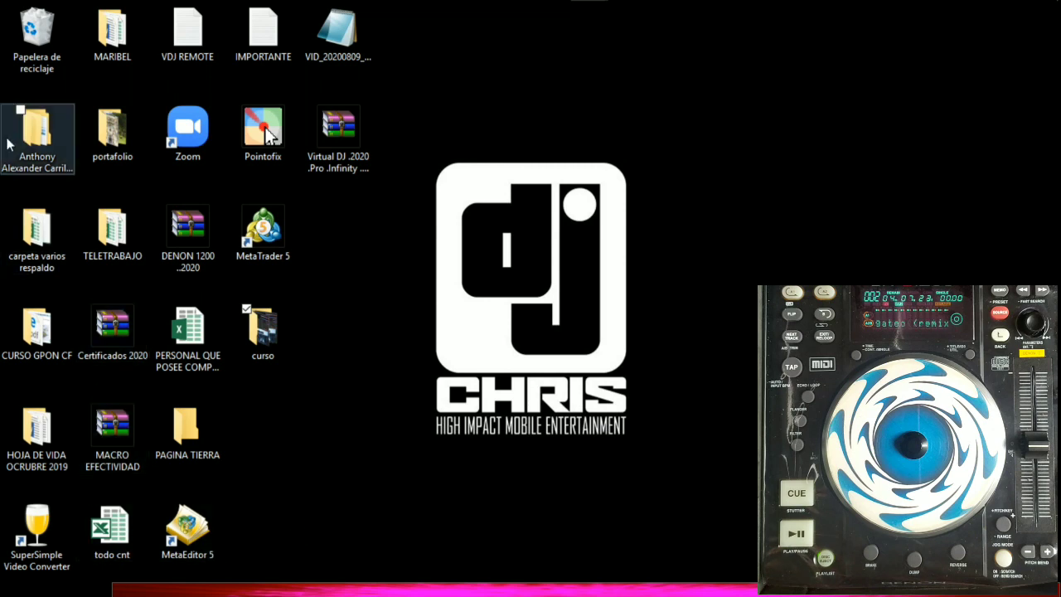
{"action": "left_click", "coordinate": [261, 118]}
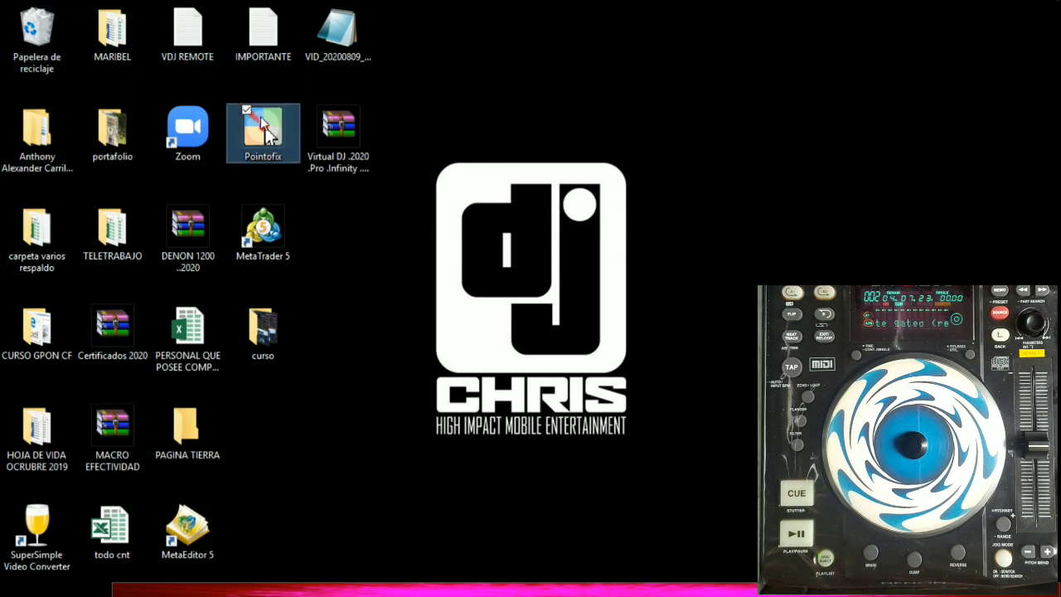
{"action": "double_click", "coordinate": [261, 116]}
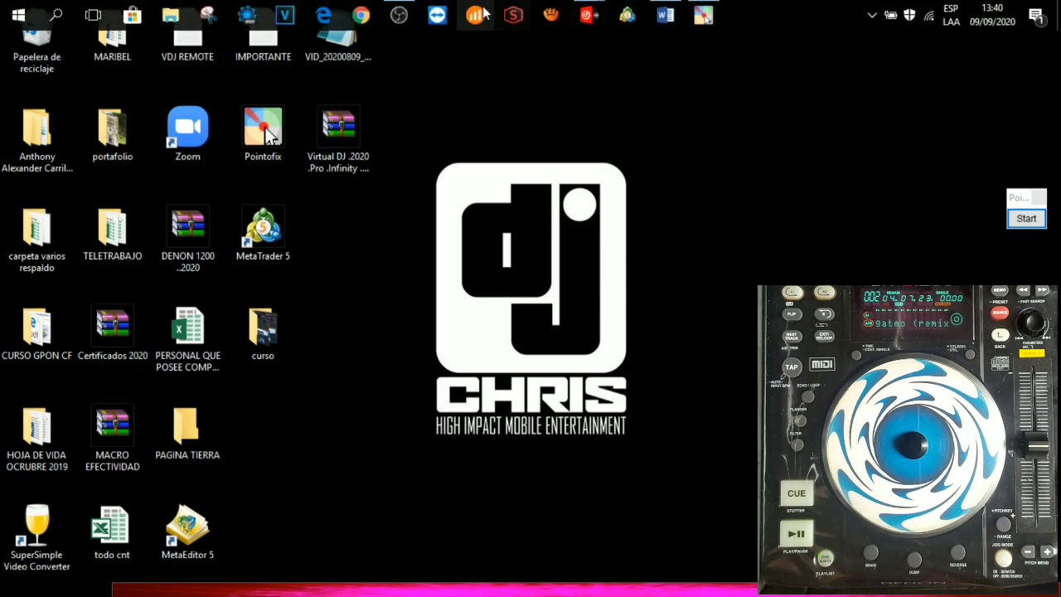
{"action": "mouse_move", "coordinate": [585, 14]}
{"action": "left_click", "coordinate": [534, 109]}
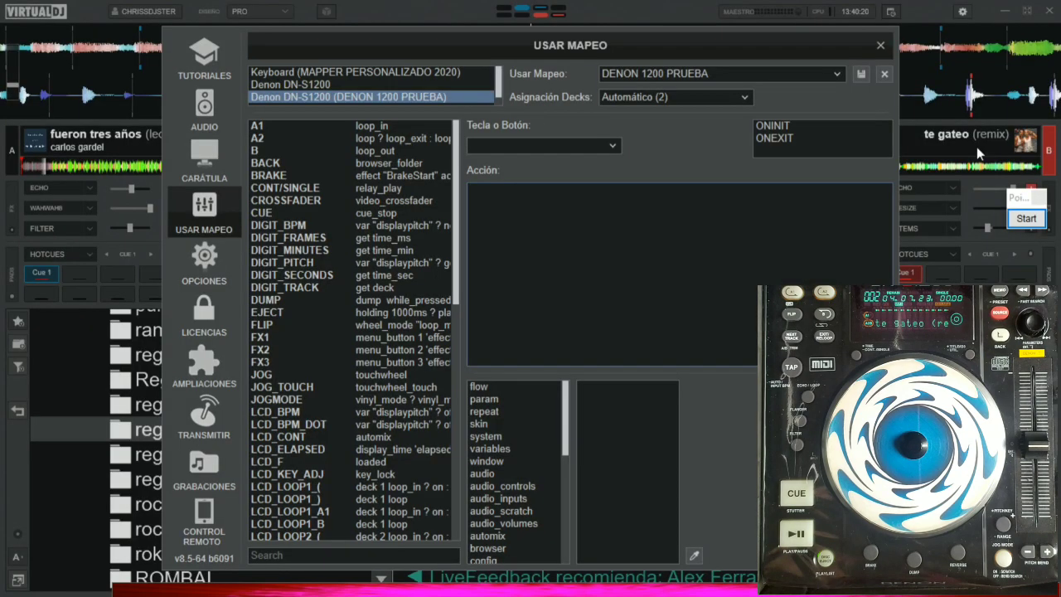
Step: Draw red arrows pointing at the Tecla o Botón and Acción fields, and end the annotation
{"action": "left_click", "coordinate": [1026, 218]}
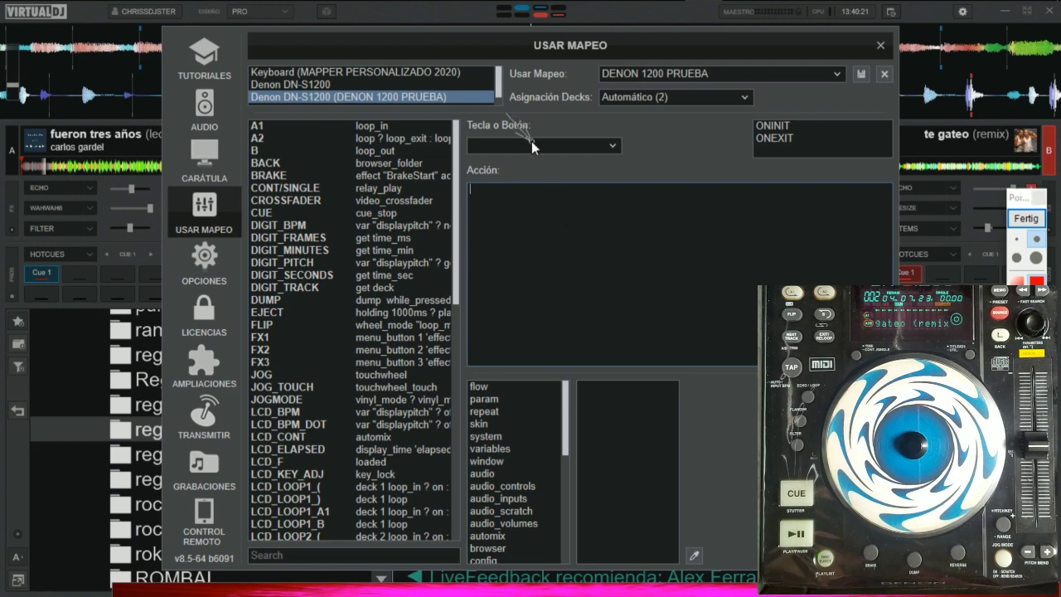
{"action": "left_click_drag", "start_coordinate": [506, 115], "coordinate": [539, 150]}
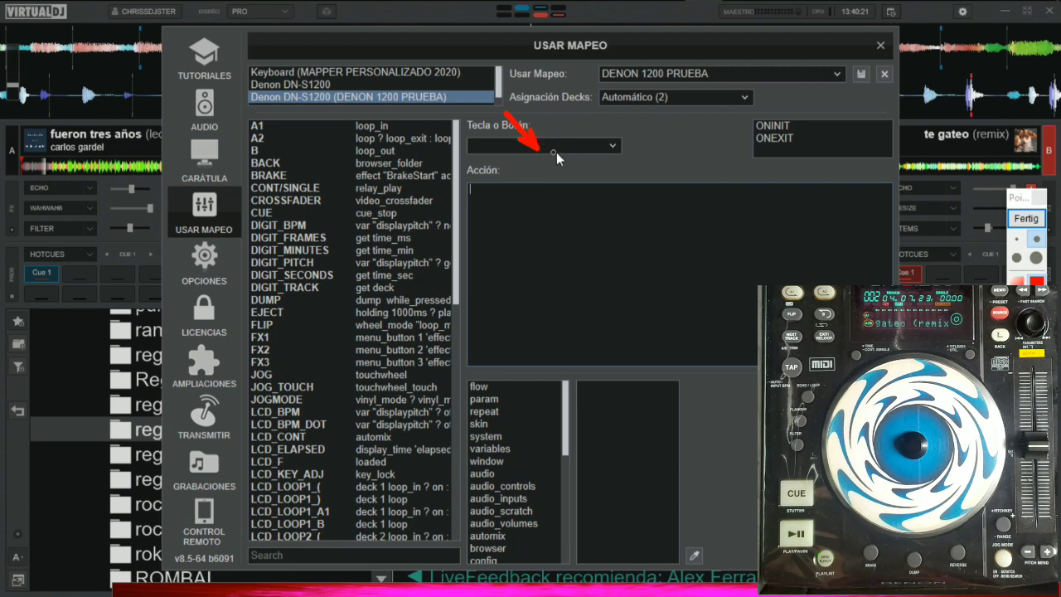
{"action": "left_click_drag", "start_coordinate": [510, 241], "coordinate": [481, 202]}
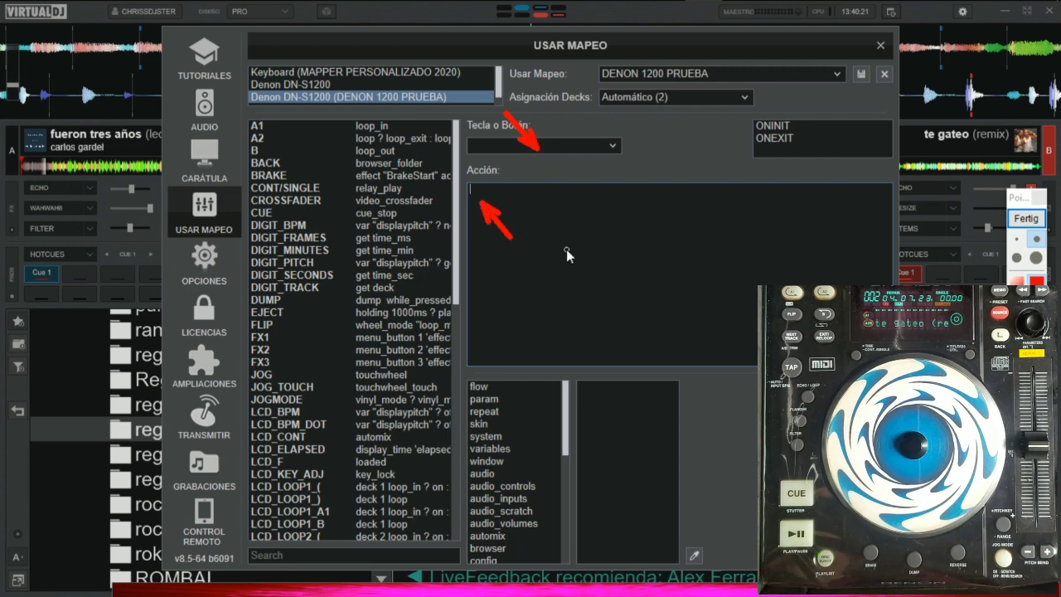
{"action": "left_click", "coordinate": [1016, 224]}
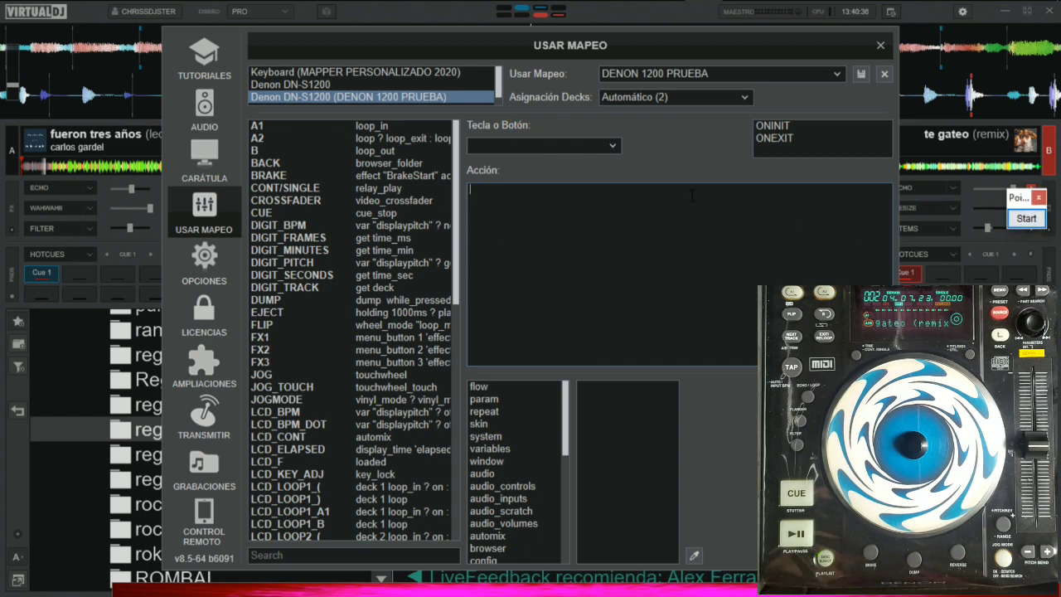
Step: Shift the settings window slightly and mark the detected A1 button with a red arrow, ending the annotation
{"action": "left_click_drag", "start_coordinate": [623, 47], "coordinate": [600, 51]}
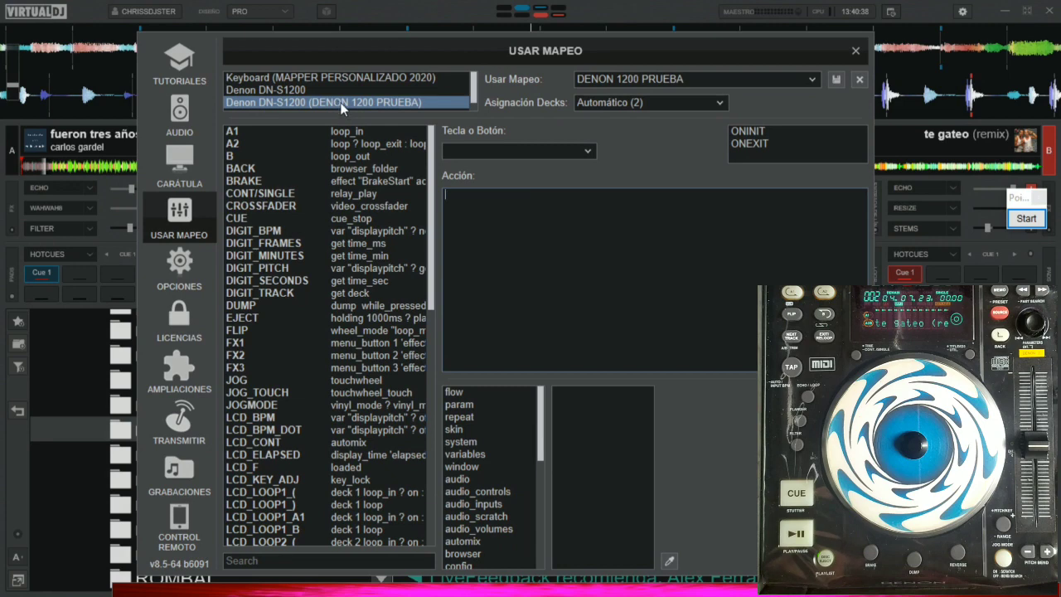
{"action": "left_click", "coordinate": [343, 106]}
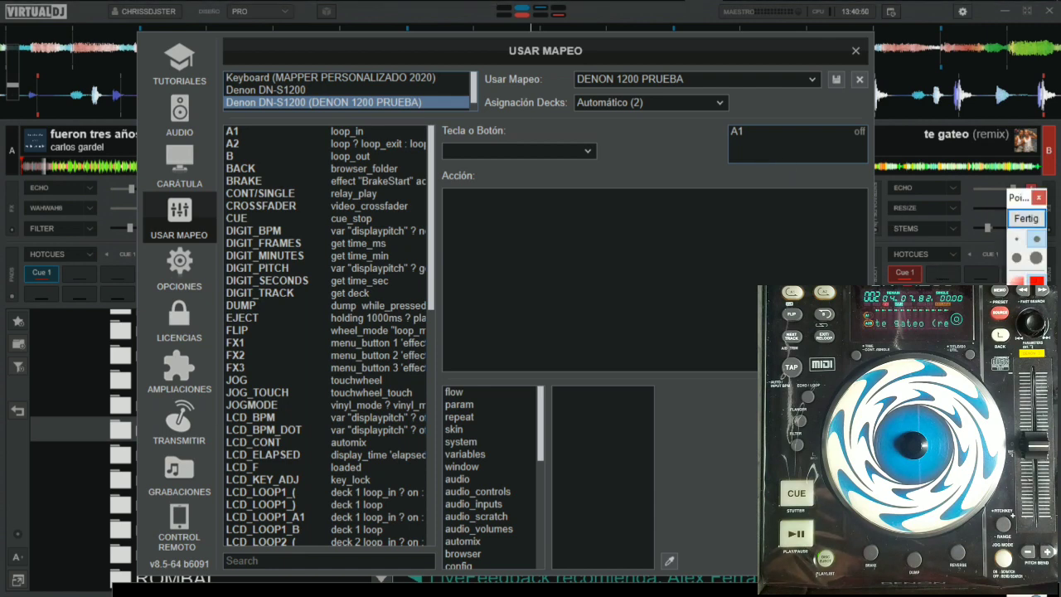
{"action": "left_click_drag", "start_coordinate": [759, 168], "coordinate": [742, 136]}
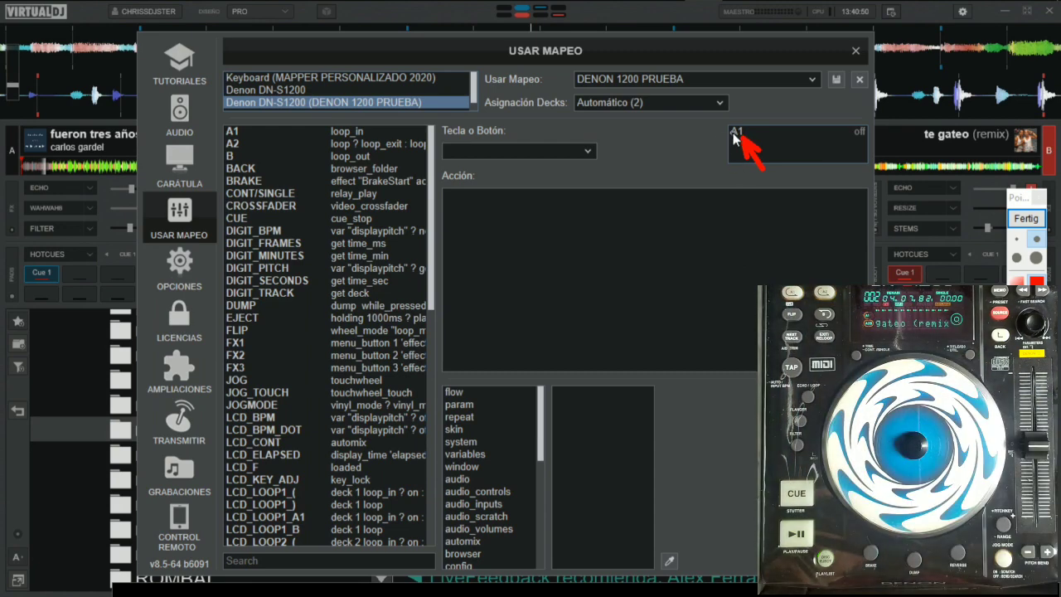
{"action": "left_click", "coordinate": [1026, 218]}
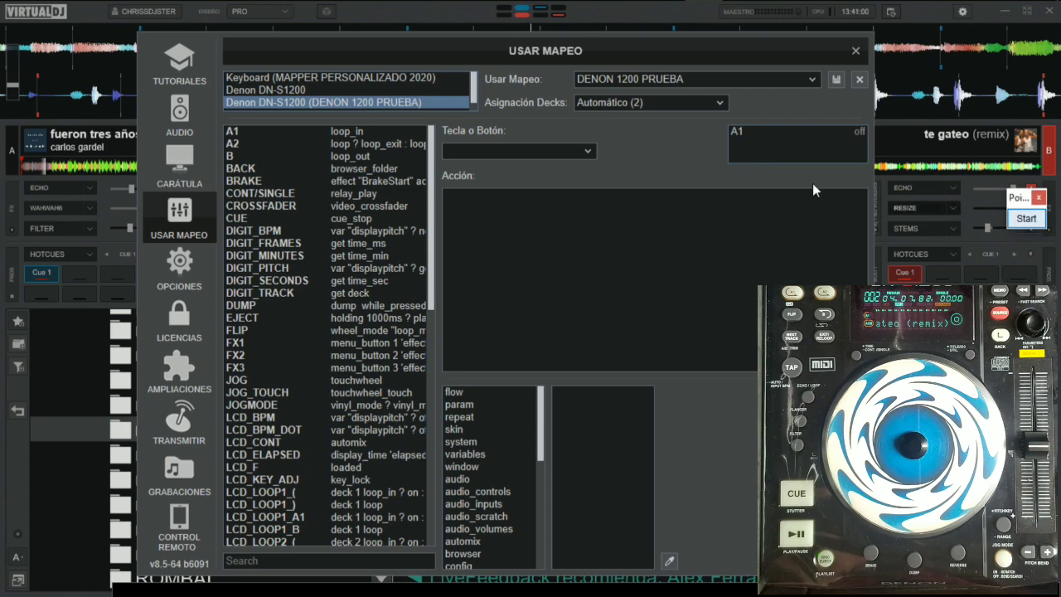
Step: Open the mapping of the detected A1 button and mark its loop_in action with a temporary red arrow
{"action": "left_click", "coordinate": [736, 139]}
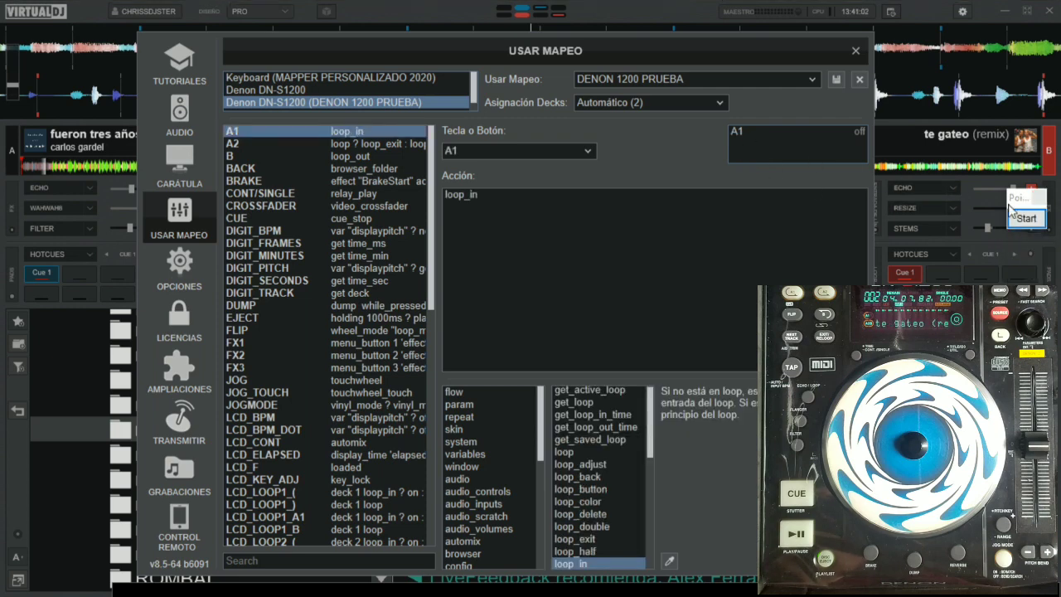
{"action": "left_click", "coordinate": [1022, 218]}
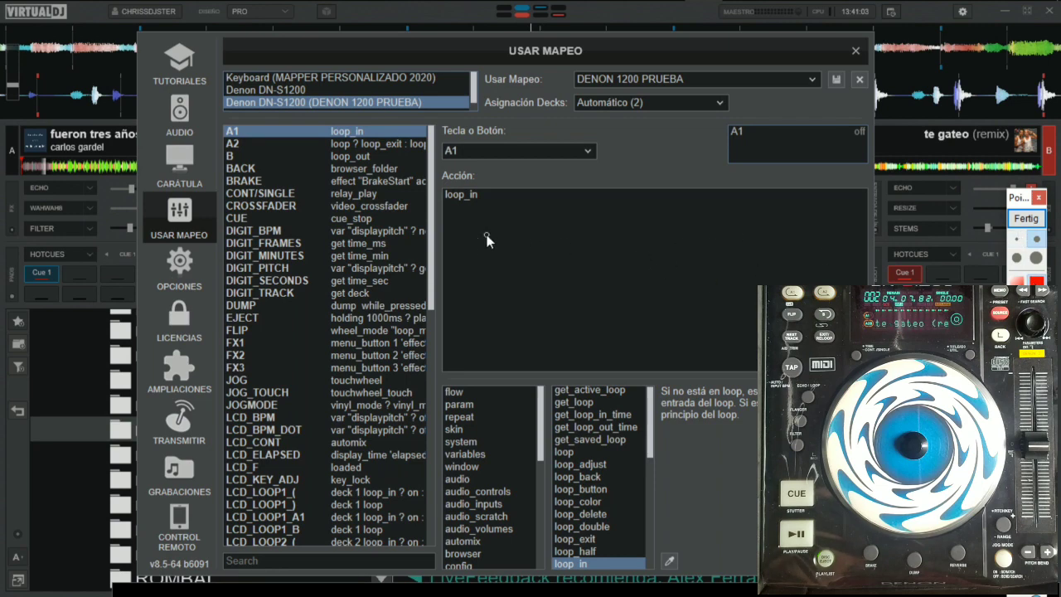
{"action": "left_click", "coordinate": [469, 206]}
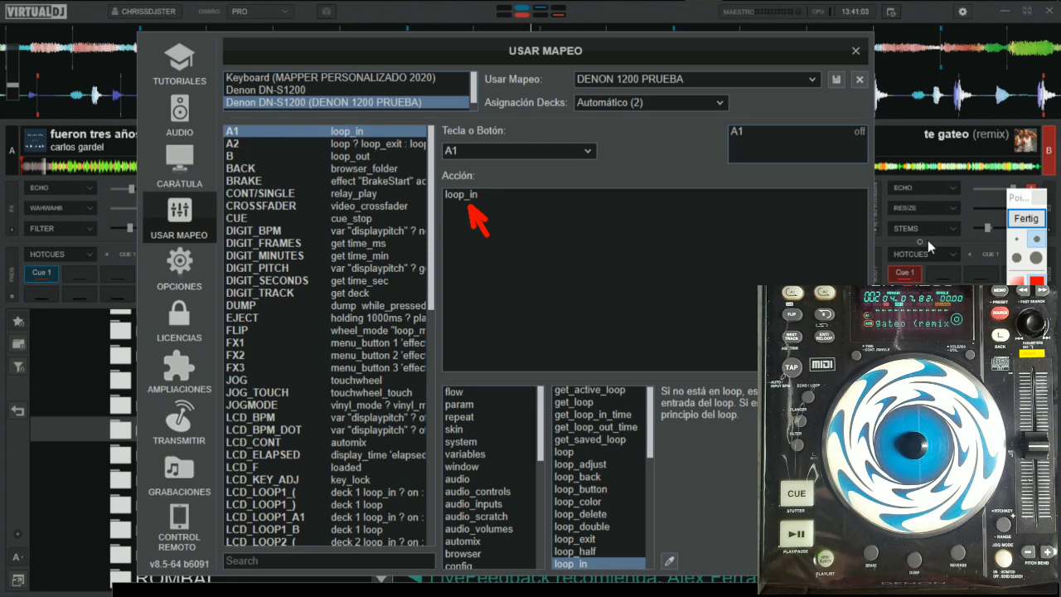
{"action": "left_click", "coordinate": [1025, 218]}
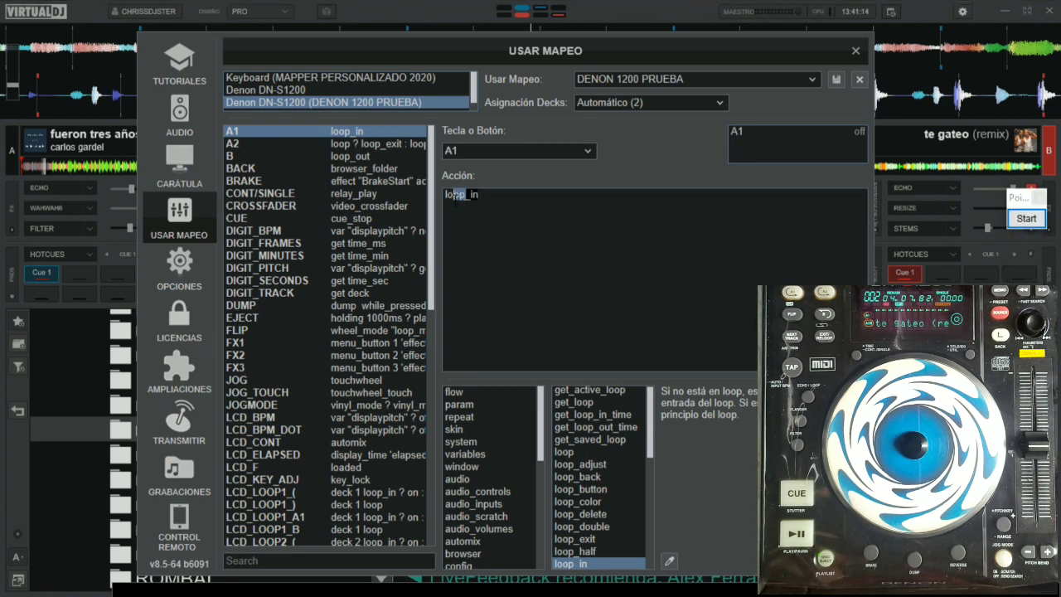
Step: Delete the loop_in action from the A1 button, leaving the action text ready for a new command
{"action": "double_click", "coordinate": [454, 194]}
{"action": "key", "text": "BackSpace"}
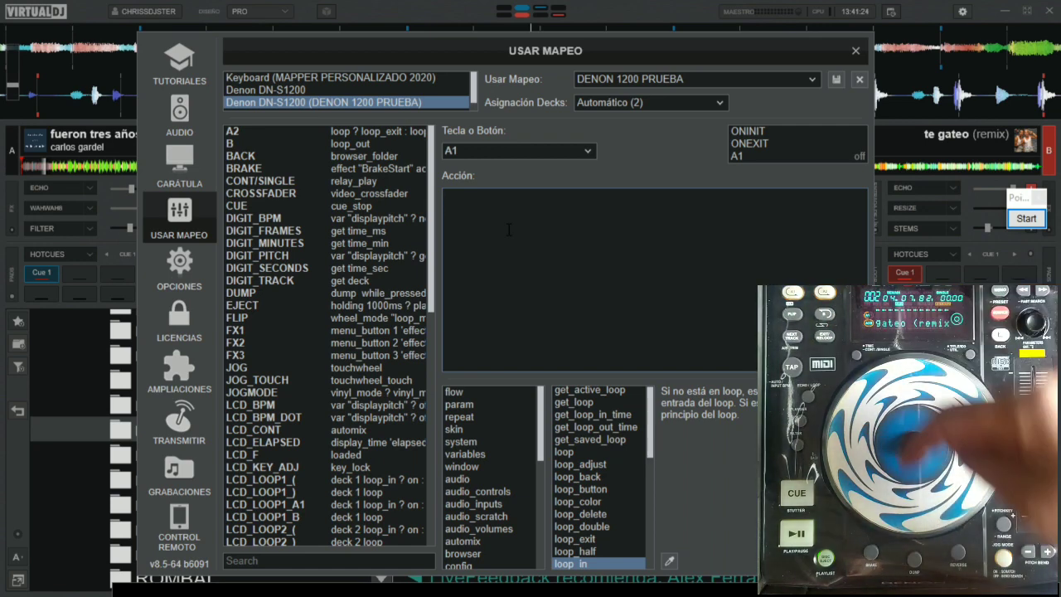
{"action": "left_click", "coordinate": [508, 230]}
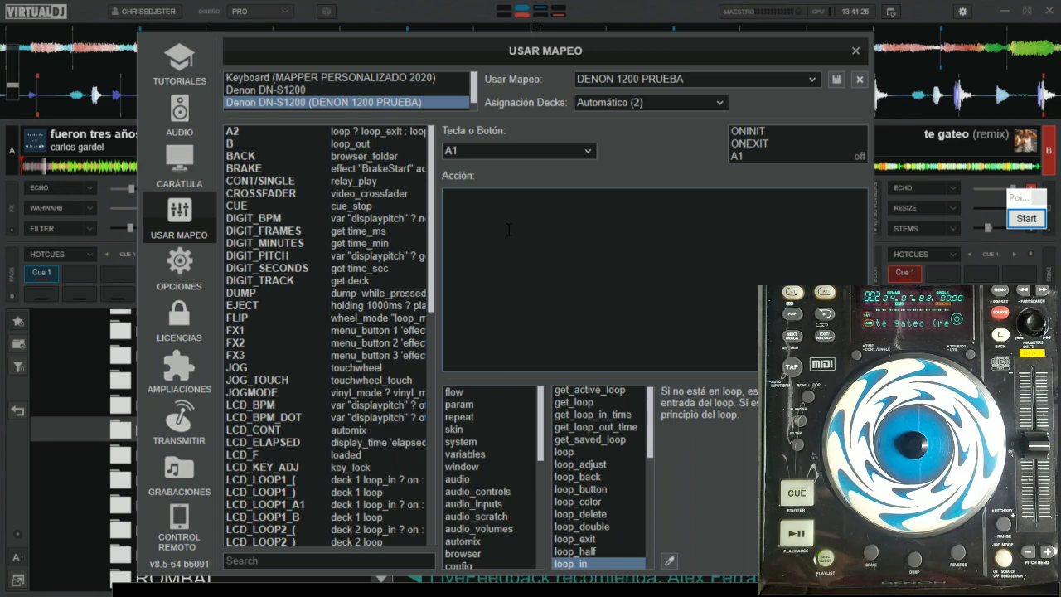
Step: Switch to the Word document of mapping commands and highlight the Pads heading and the pad 1 command for the first button
{"action": "key", "text": "alt+Tab"}
{"action": "key", "text": "alt+Tab"}
{"action": "key", "text": "alt+Tab"}
{"action": "key", "text": "alt+Tab"}
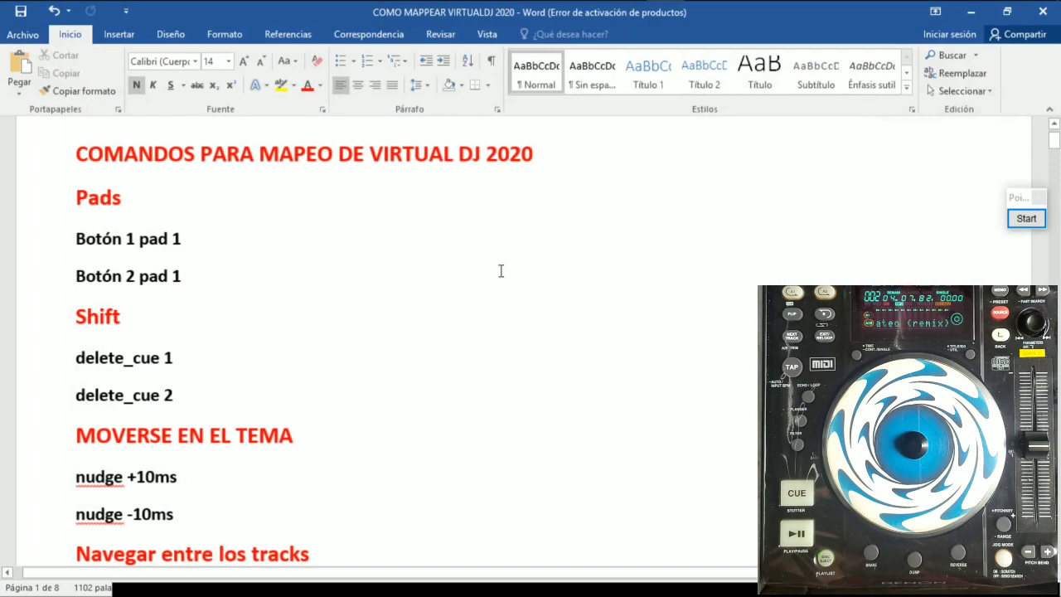
{"action": "scroll", "coordinate": [464, 307], "scroll_direction": "up", "scroll_amount": 1}
{"action": "left_click", "coordinate": [194, 278]}
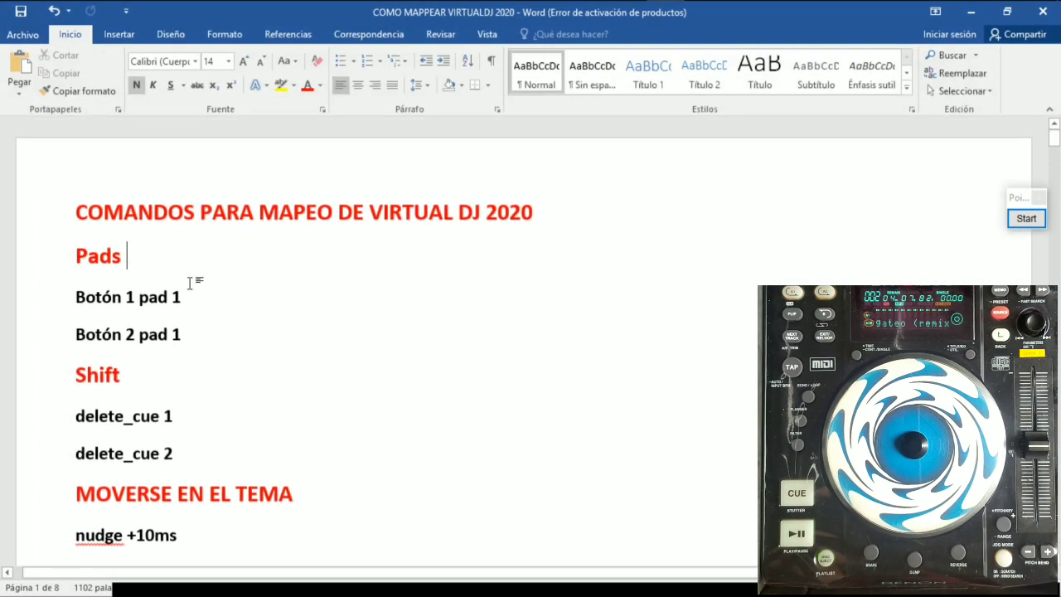
{"action": "left_click_drag", "start_coordinate": [132, 261], "coordinate": [89, 263]}
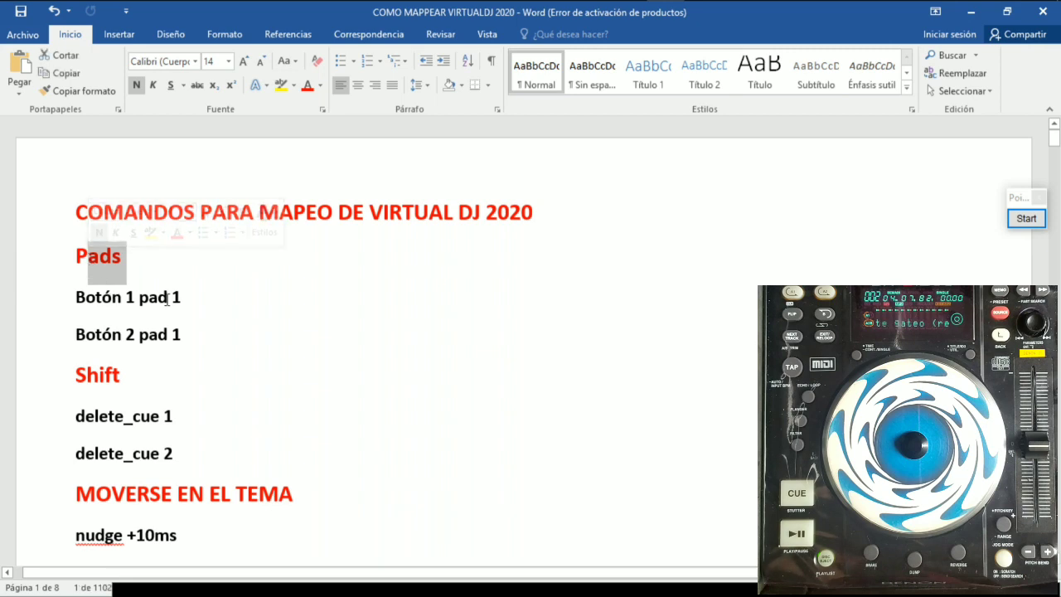
{"action": "left_click_drag", "start_coordinate": [180, 298], "coordinate": [139, 297]}
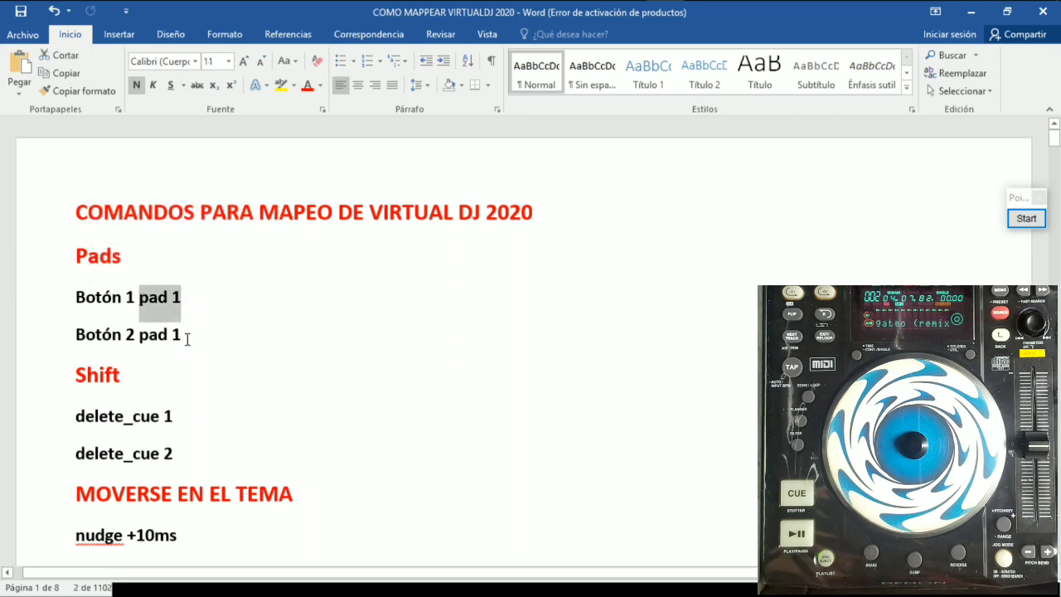
Step: Correct the second button's line under Pads to read "Botón 2 pad 2"
{"action": "left_click_drag", "start_coordinate": [182, 336], "coordinate": [167, 336]}
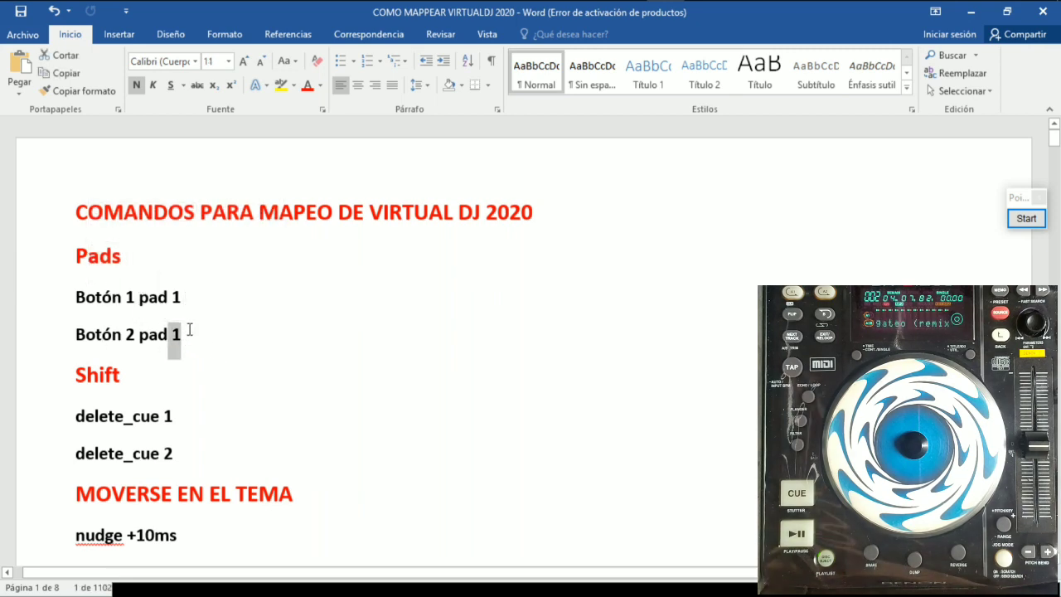
{"action": "key", "text": "Delete"}
{"action": "key", "text": "Delete"}
{"action": "key", "text": "Return"}
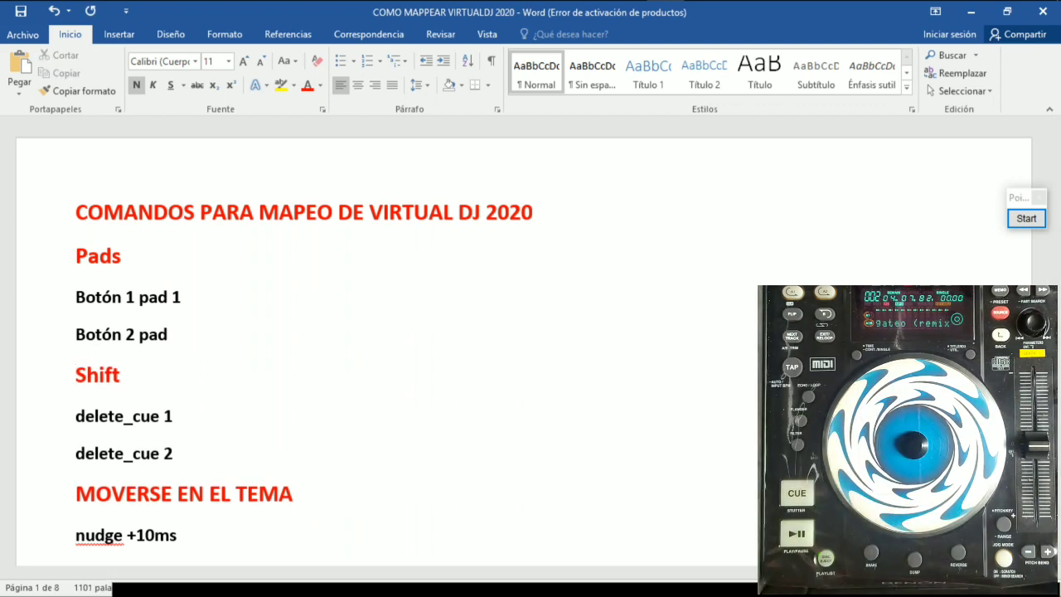
{"action": "left_click", "coordinate": [182, 326]}
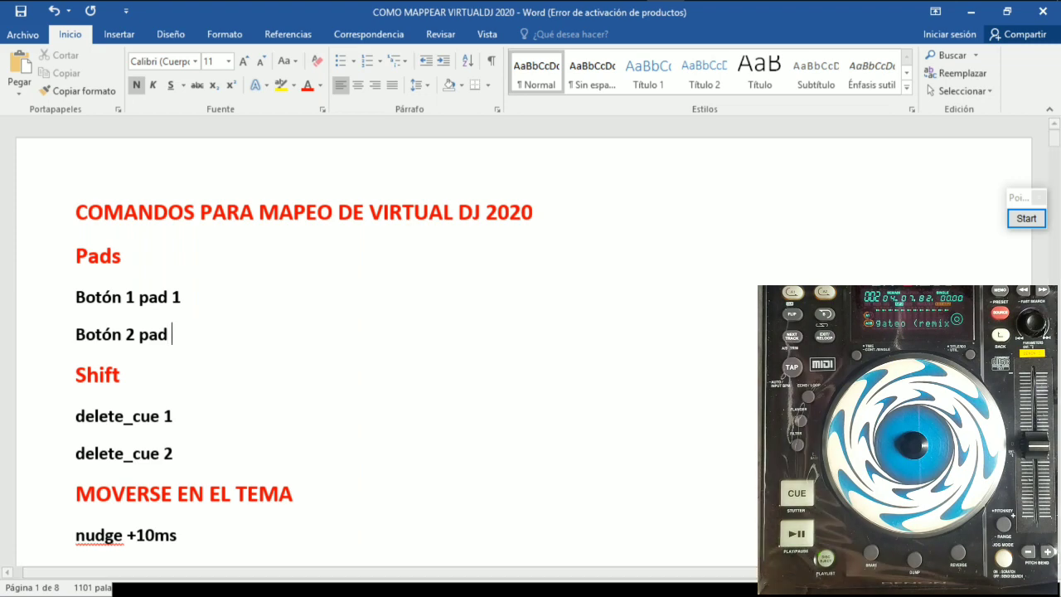
{"action": "type", "text": "2"}
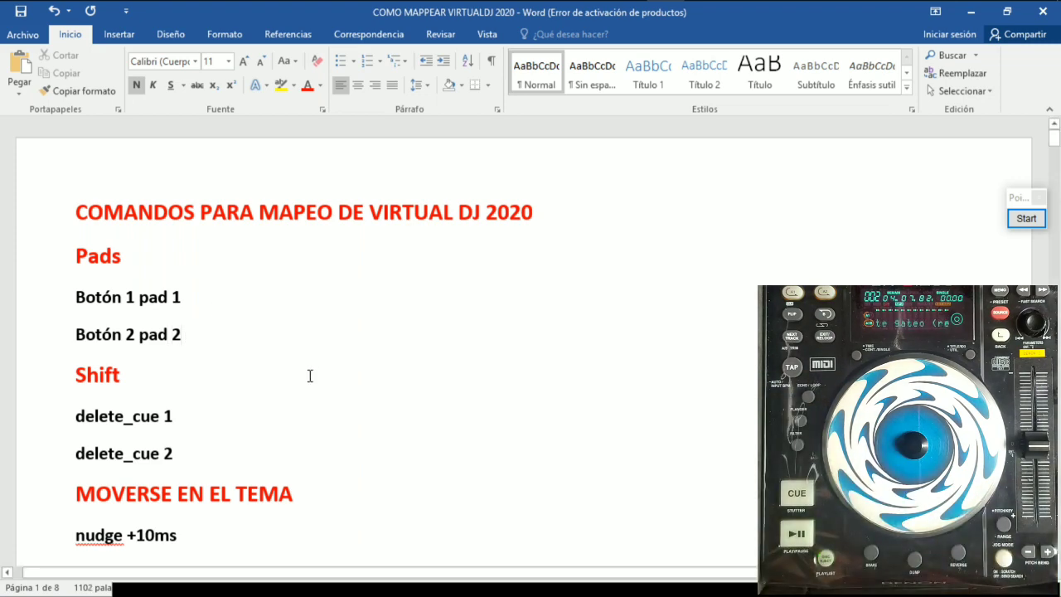
Step: Switch to VirtualDJ and assign the action pad 1 to the A1 button and pad 2 to the A2 button
{"action": "key", "text": "alt+Tab"}
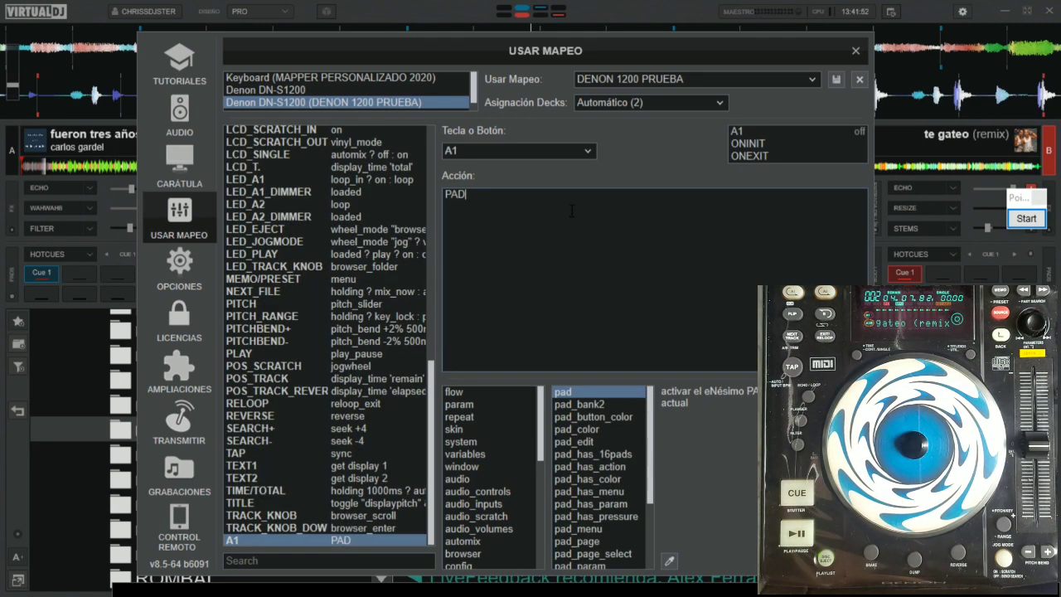
{"action": "type", "text": "pad 1"}
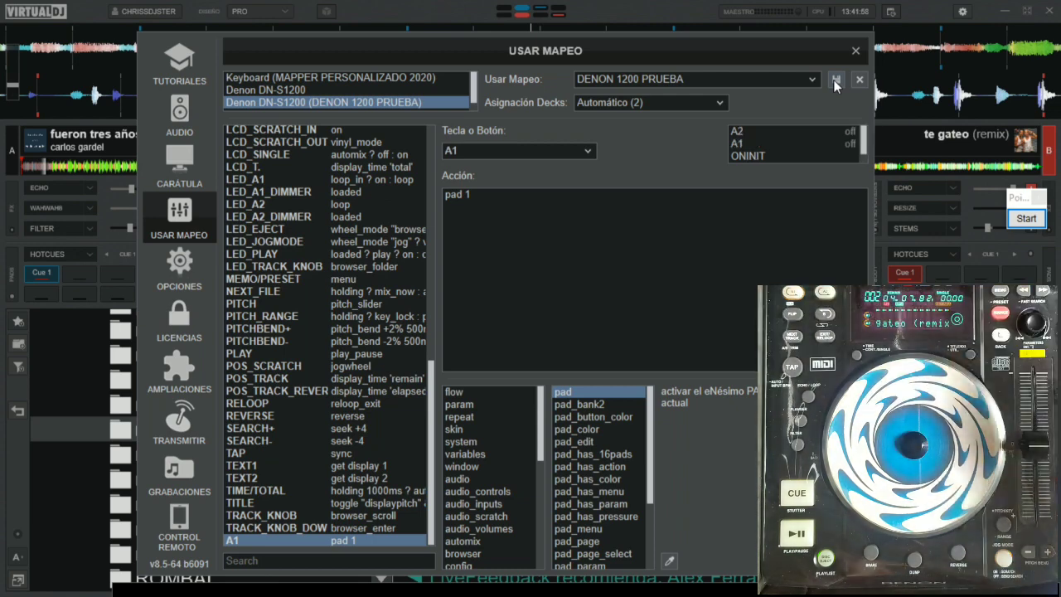
{"action": "left_click", "coordinate": [736, 131]}
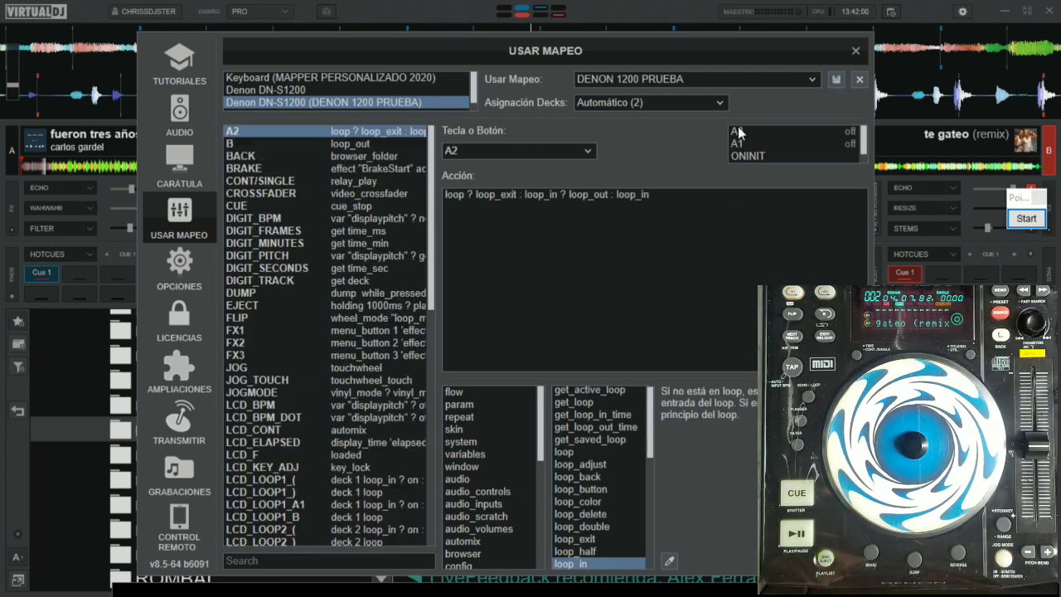
{"action": "left_click_drag", "start_coordinate": [650, 194], "coordinate": [445, 194]}
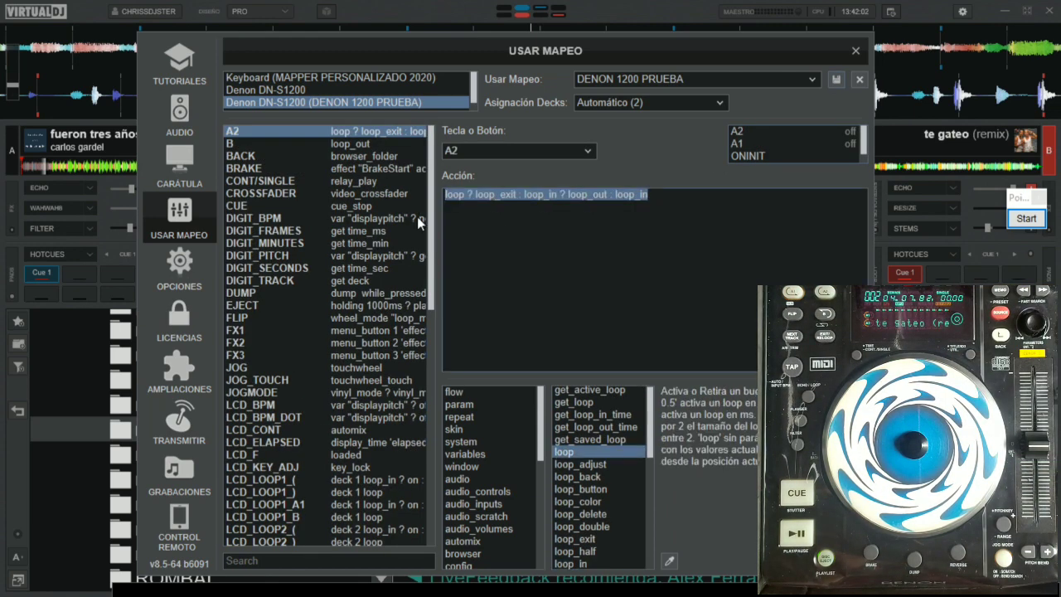
{"action": "type", "text": "pad"}
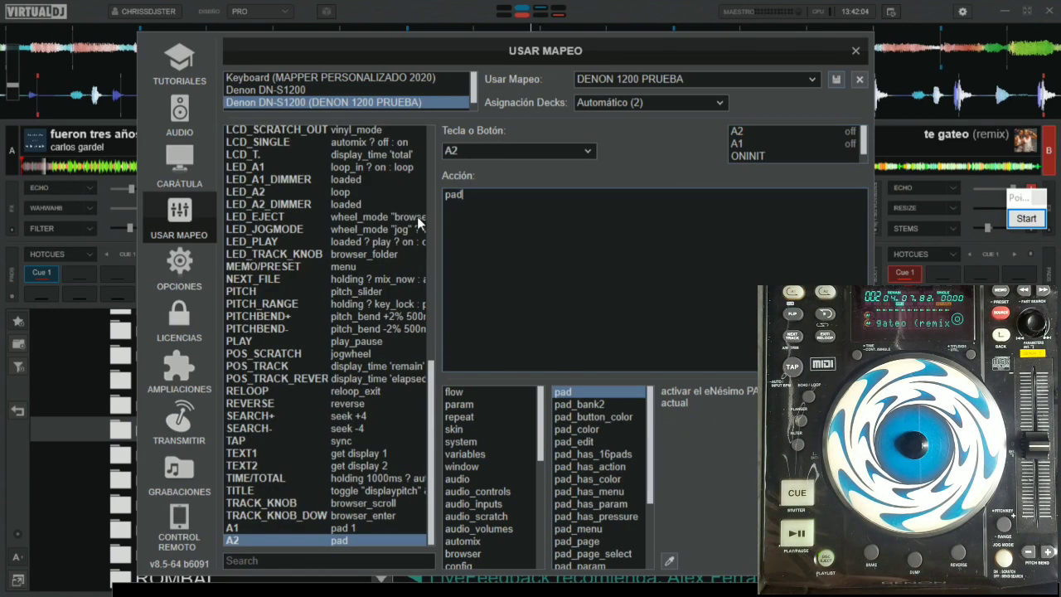
{"action": "type", "text": " 2"}
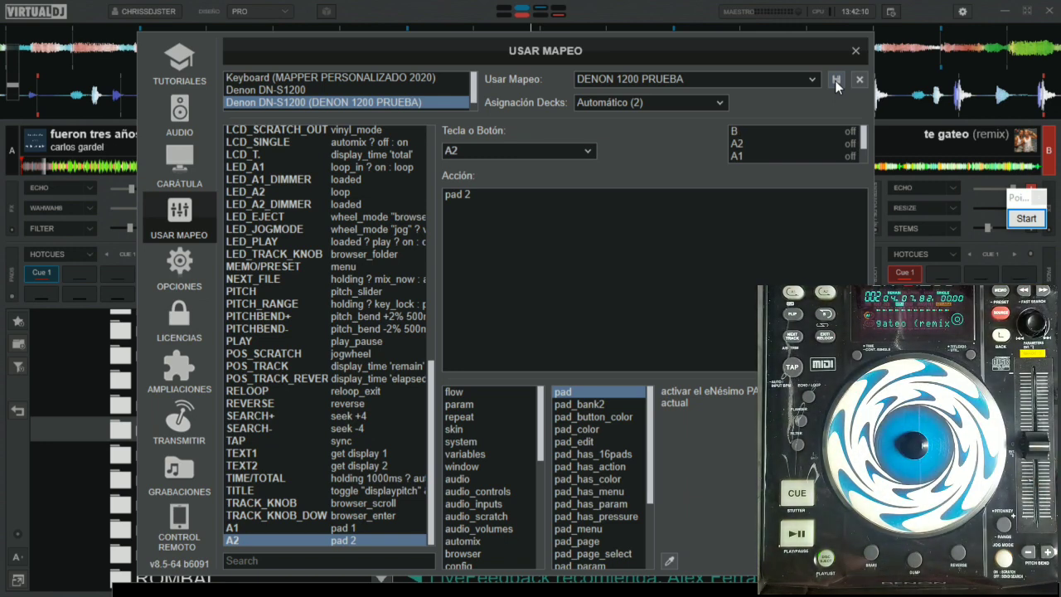
Step: Replace the B button's loop_out action with pad 3 and close the mapping settings
{"action": "left_click", "coordinate": [734, 131]}
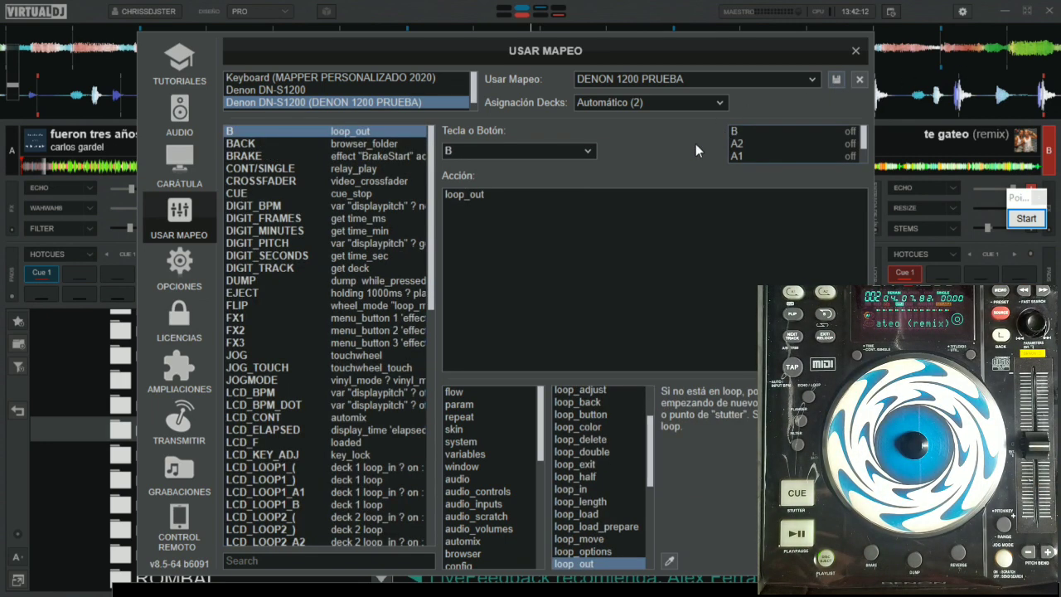
{"action": "double_click", "coordinate": [504, 193]}
{"action": "key", "text": "BackSpace"}
{"action": "type", "text": "pad"}
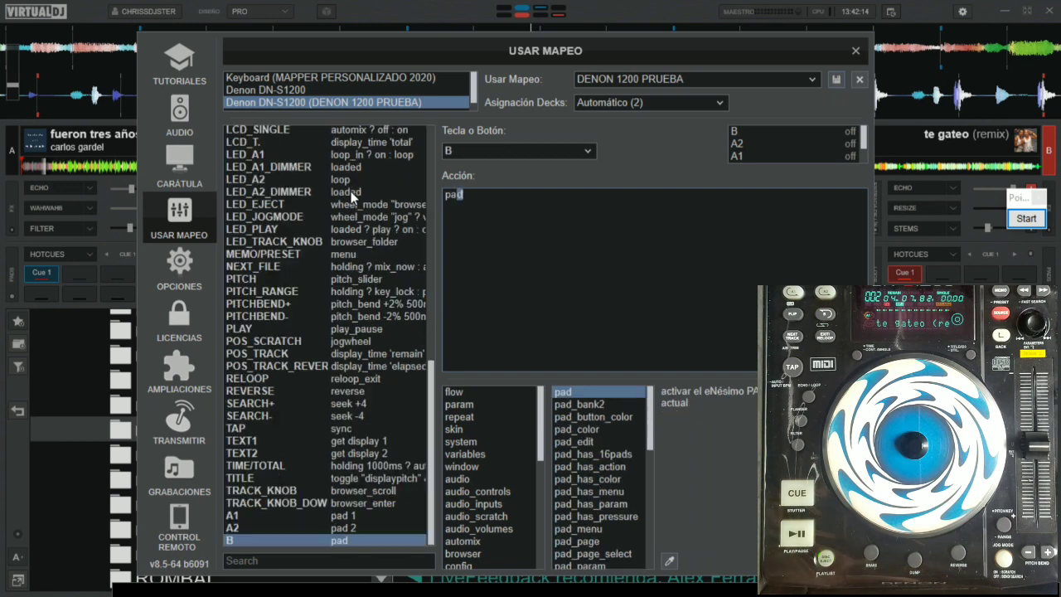
{"action": "type", "text": " 3"}
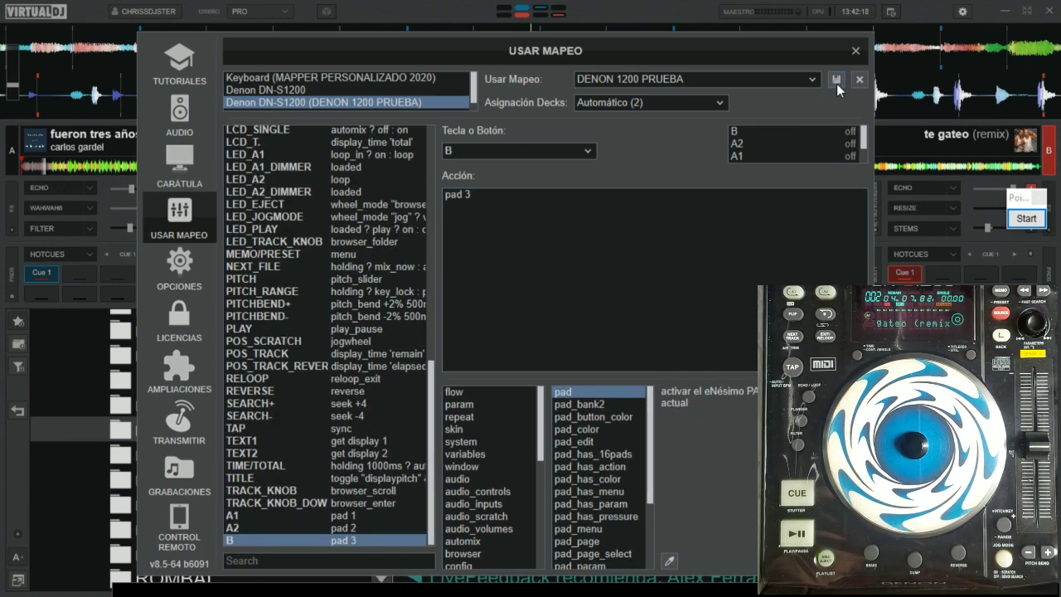
{"action": "left_click", "coordinate": [856, 52]}
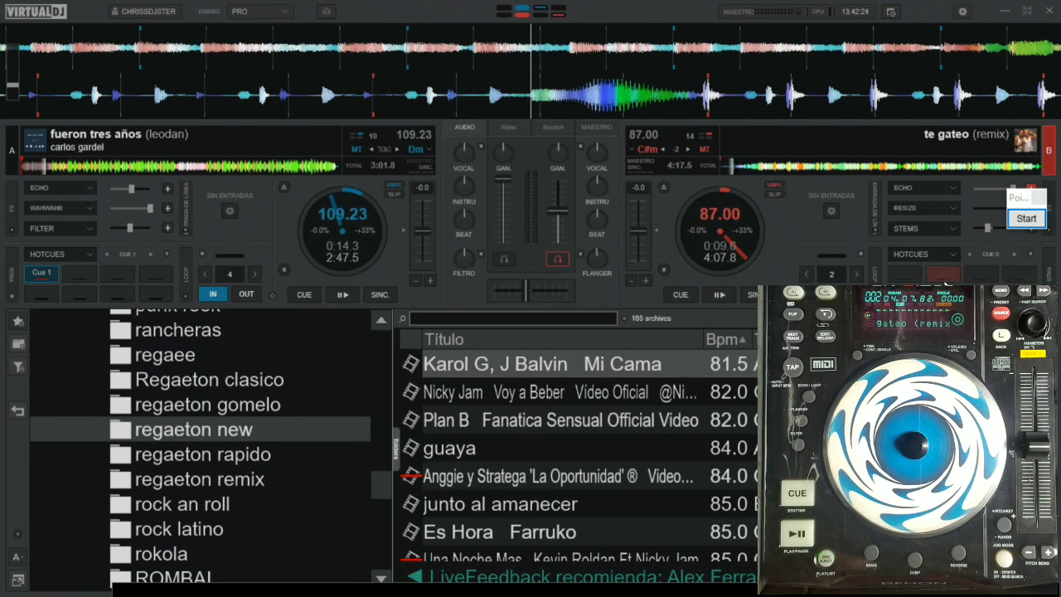
Step: Set hot cue 1 on deck B's te gateo track to try out the pad assignments
{"action": "left_click", "coordinate": [895, 274]}
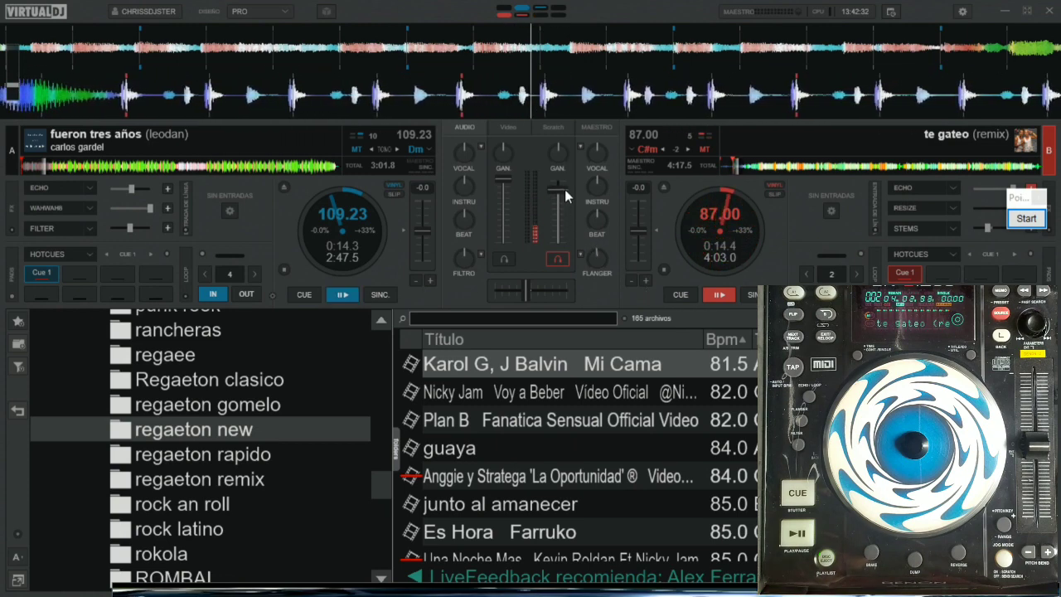
{"action": "mouse_move", "coordinate": [566, 195]}
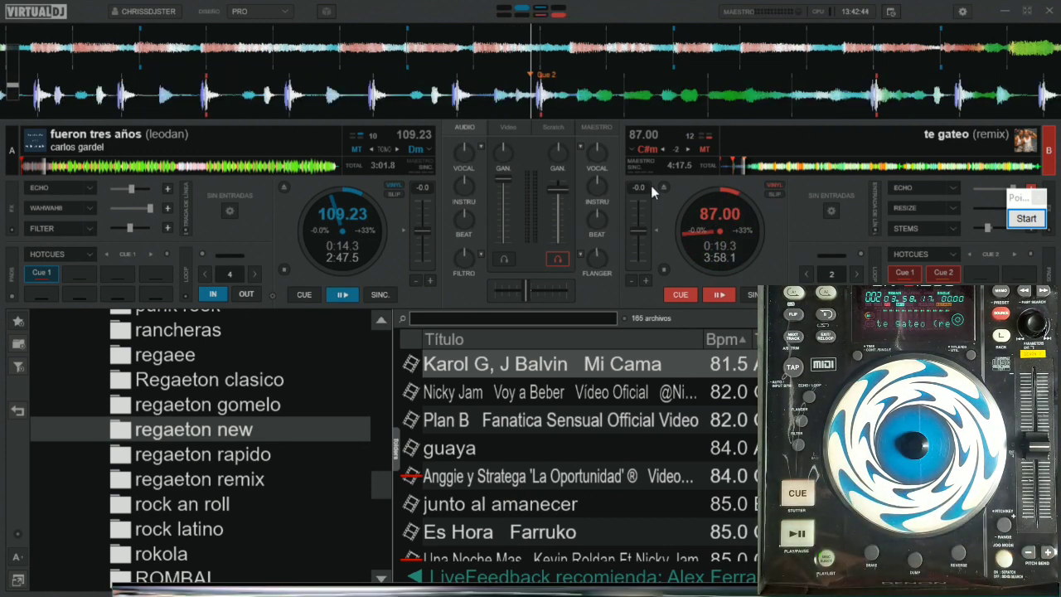
{"action": "left_click", "coordinate": [676, 151]}
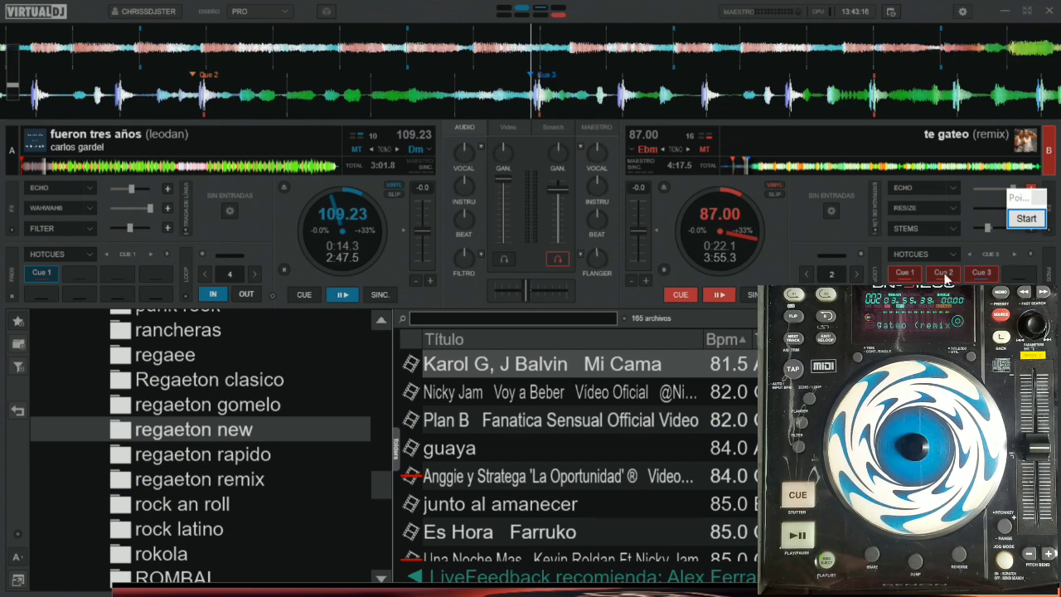
Step: Switch to the Word document of commands and highlight the Shift heading above the delete_cue commands
{"action": "key", "text": "alt+Tab"}
{"action": "scroll", "coordinate": [344, 327], "scroll_direction": "down", "scroll_amount": 3}
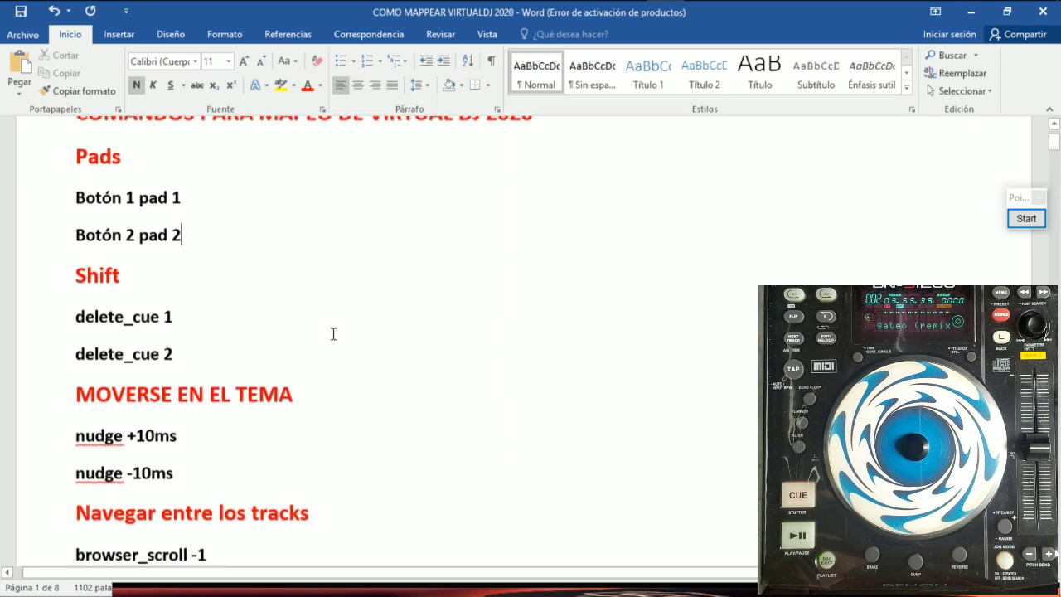
{"action": "left_click_drag", "start_coordinate": [145, 261], "coordinate": [91, 257]}
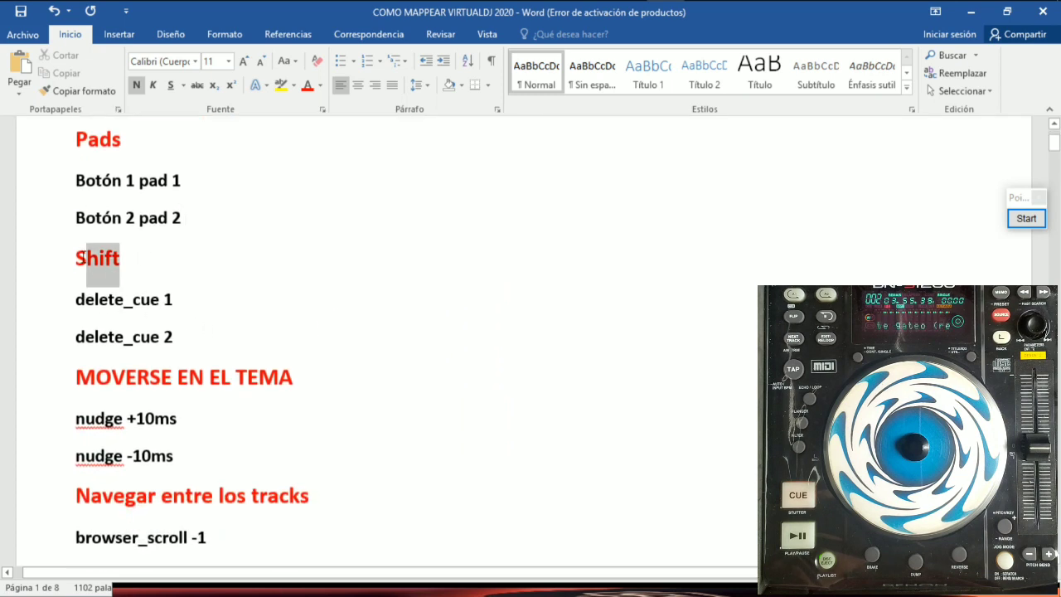
{"action": "left_click", "coordinate": [414, 286]}
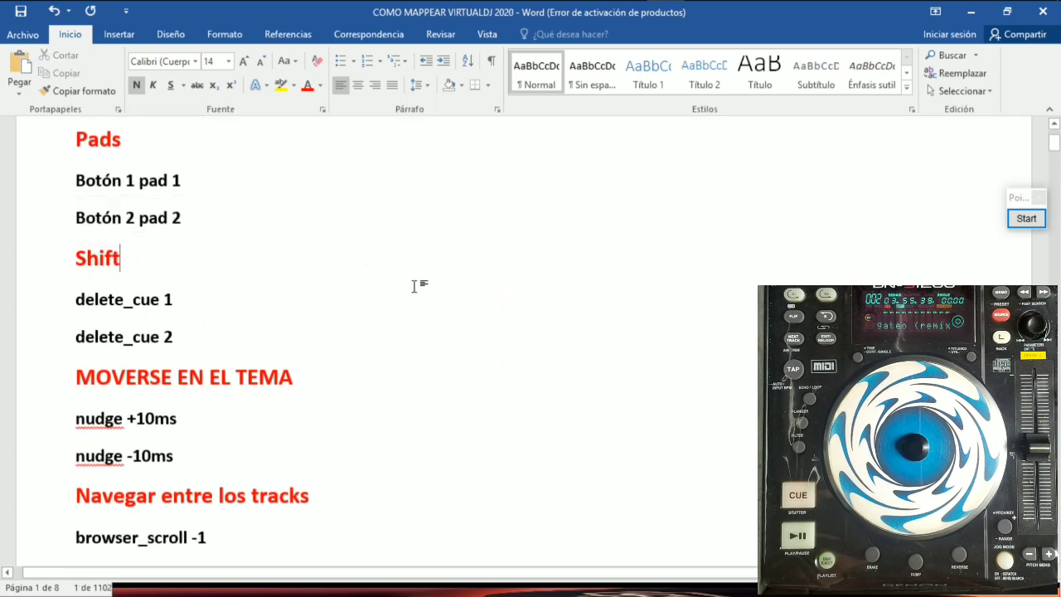
Step: Switch back to VirtualDJ, reopen the DENON 1200 PRUEBA mapping and replace the FLIP button's wheel_mode action with shift
{"action": "key", "text": "alt+Tab"}
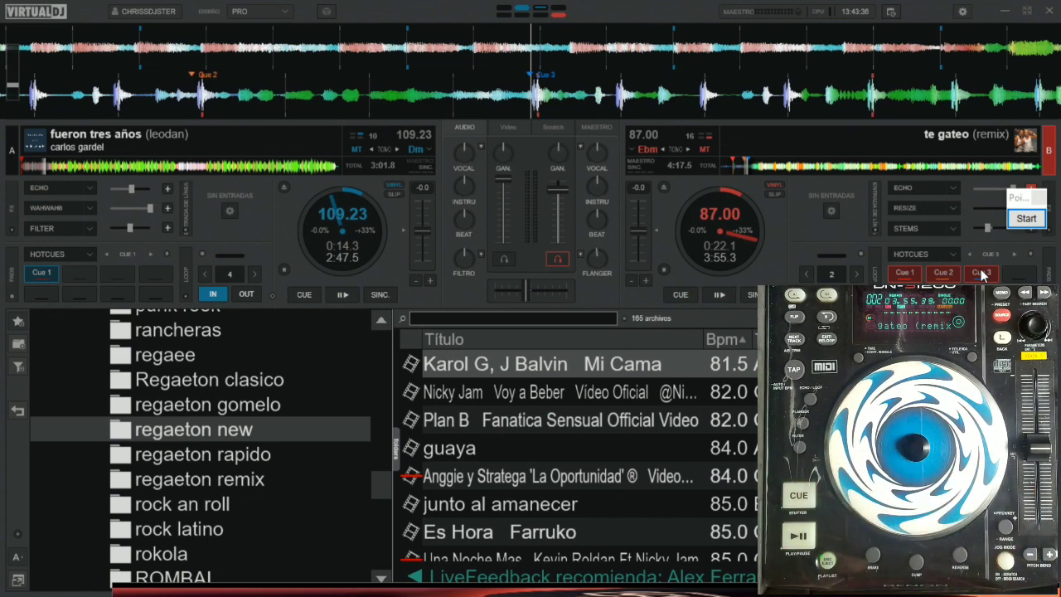
{"action": "left_click", "coordinate": [962, 13]}
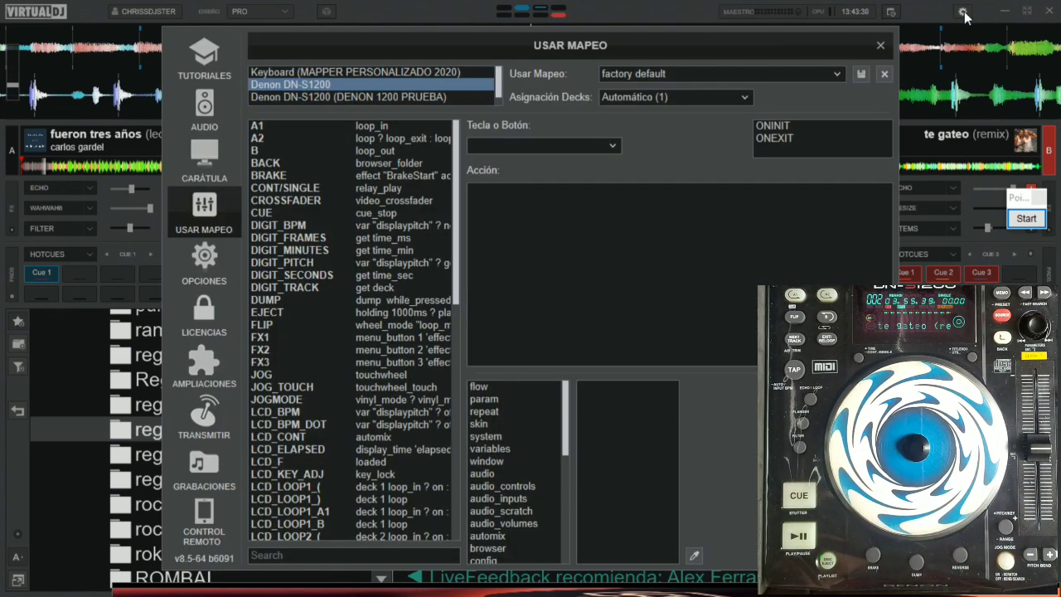
{"action": "left_click", "coordinate": [320, 98]}
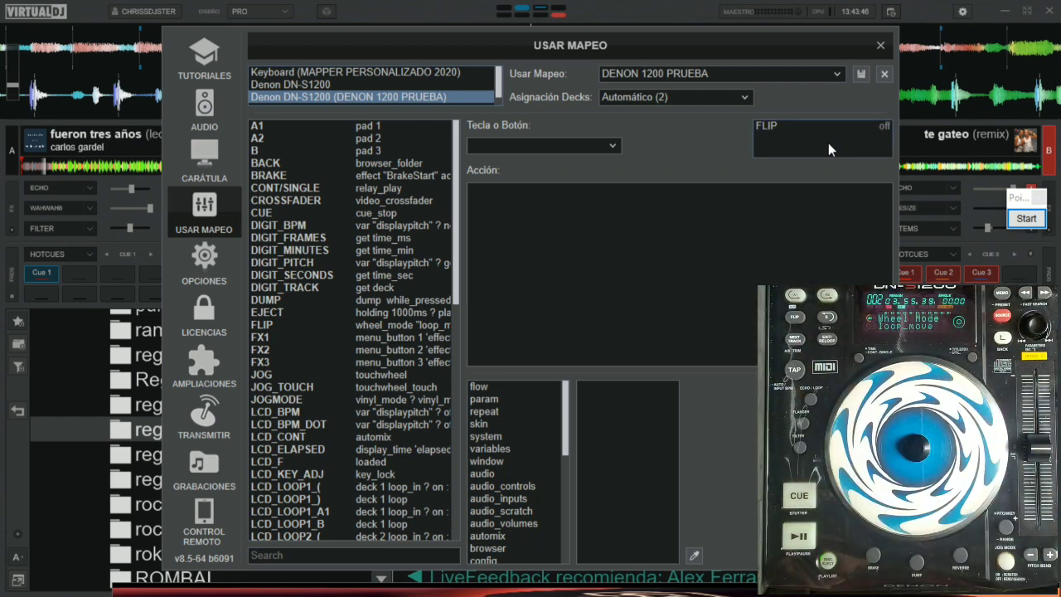
{"action": "left_click", "coordinate": [768, 133]}
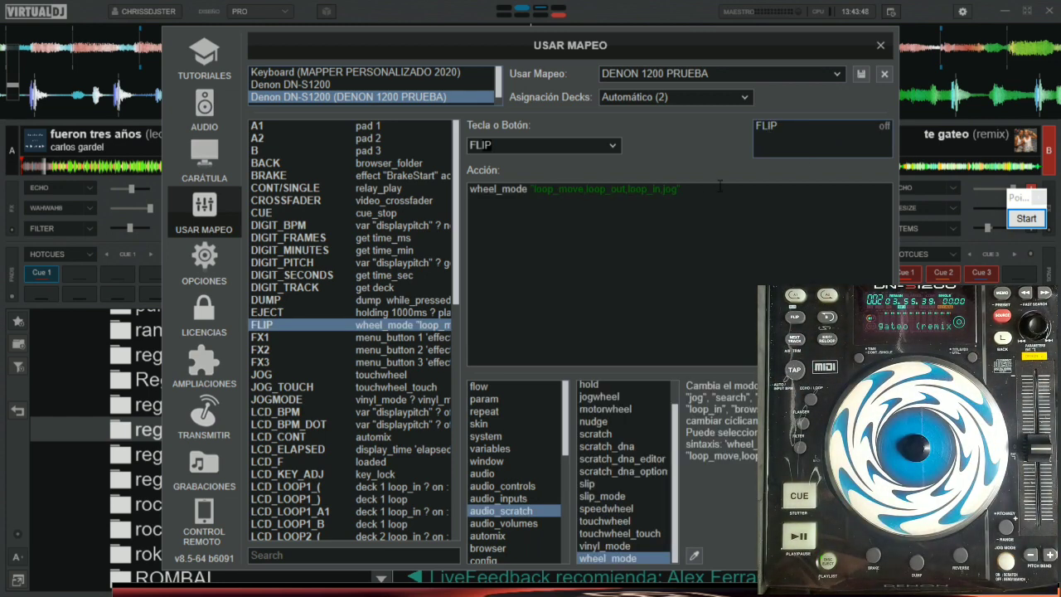
{"action": "left_click_drag", "start_coordinate": [723, 192], "coordinate": [554, 189]}
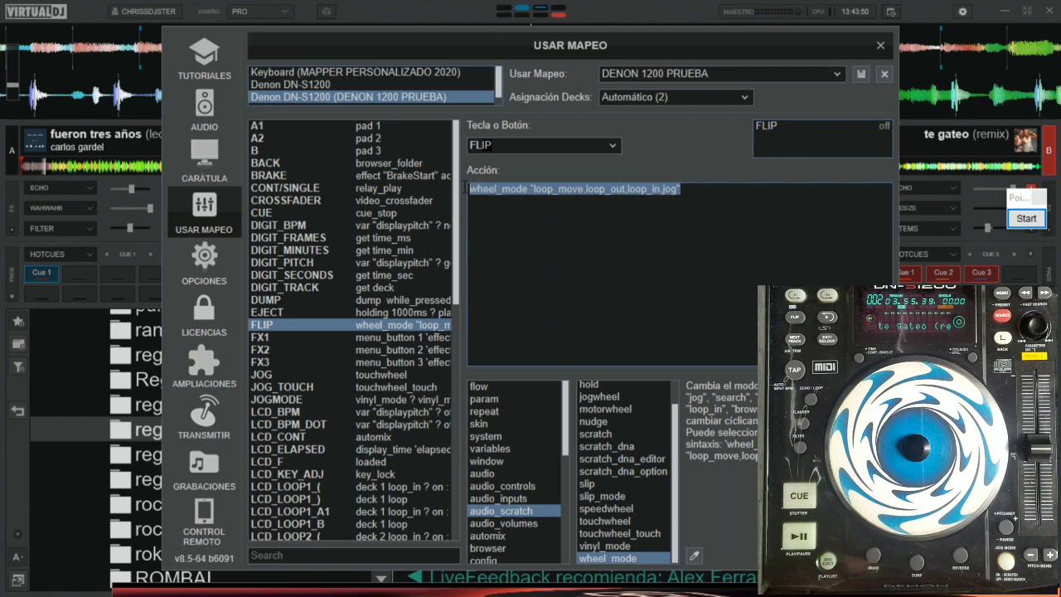
{"action": "key", "text": "Delete"}
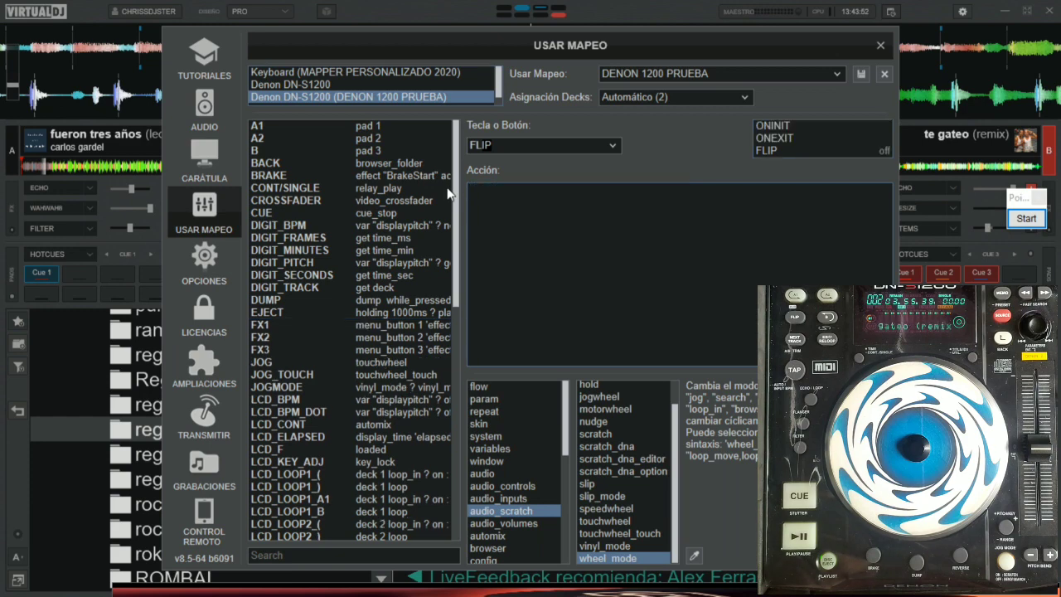
{"action": "type", "text": "shift"}
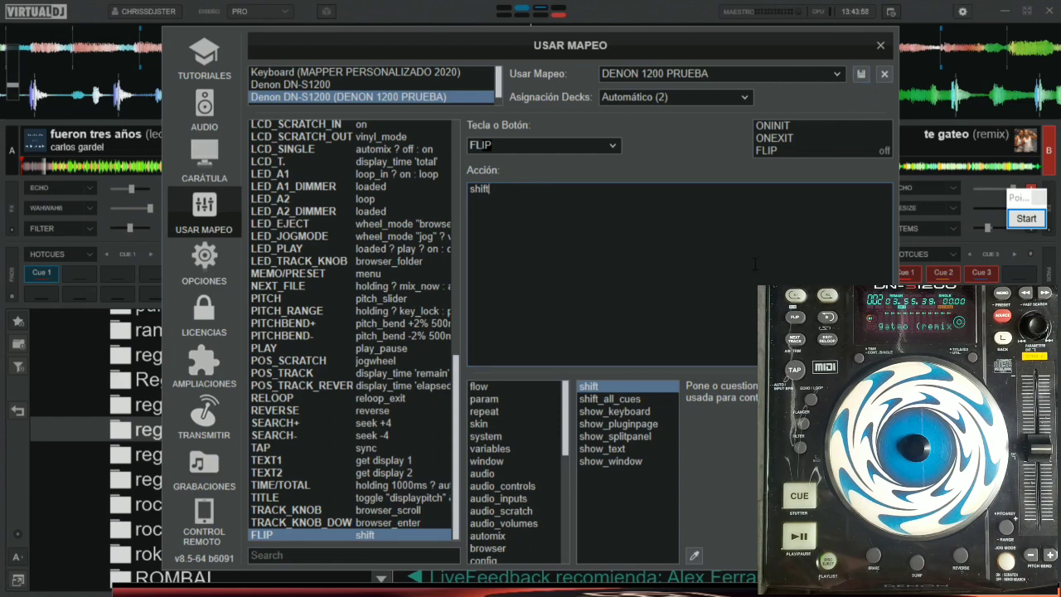
Step: Copy the delete_cue 1 command from the Word document and assign it to SHIFT_A1 in the VirtualDJ mapping
{"action": "key", "text": "alt+Tab"}
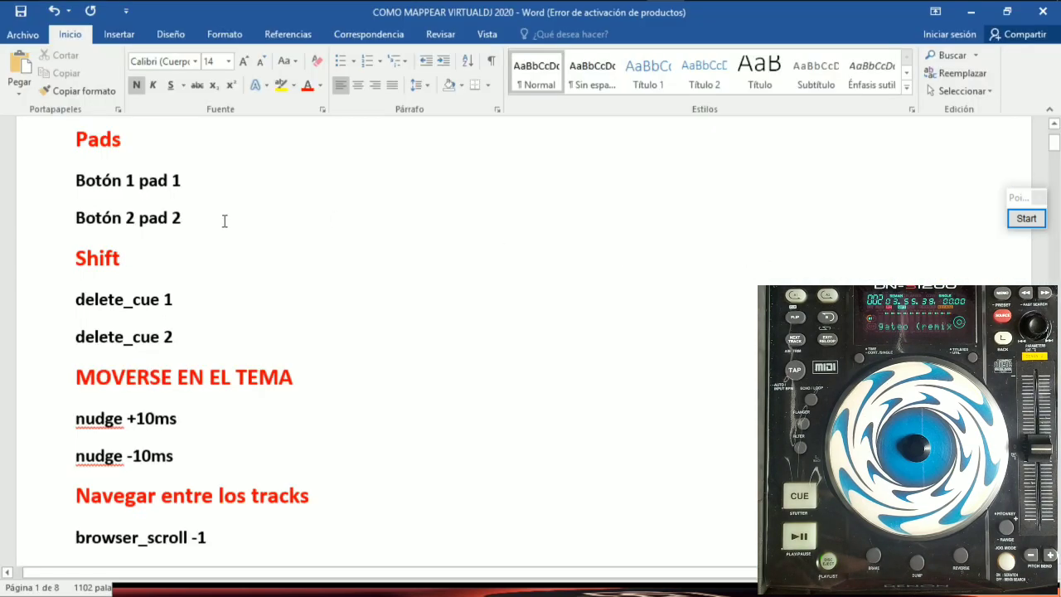
{"action": "left_click_drag", "start_coordinate": [172, 298], "coordinate": [83, 311]}
{"action": "key", "text": "ctrl+c"}
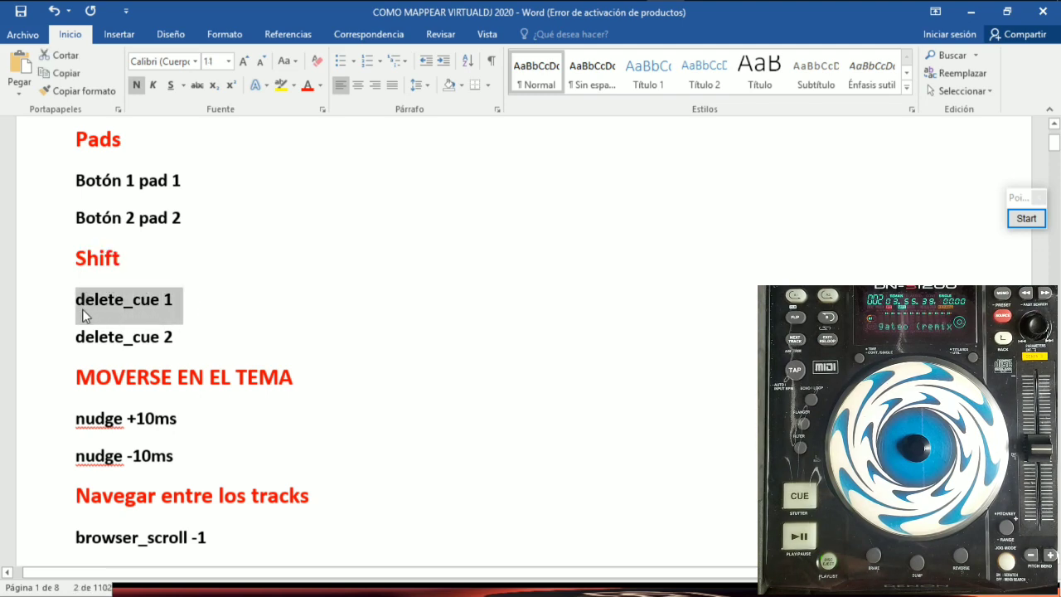
{"action": "key", "text": "alt+Tab"}
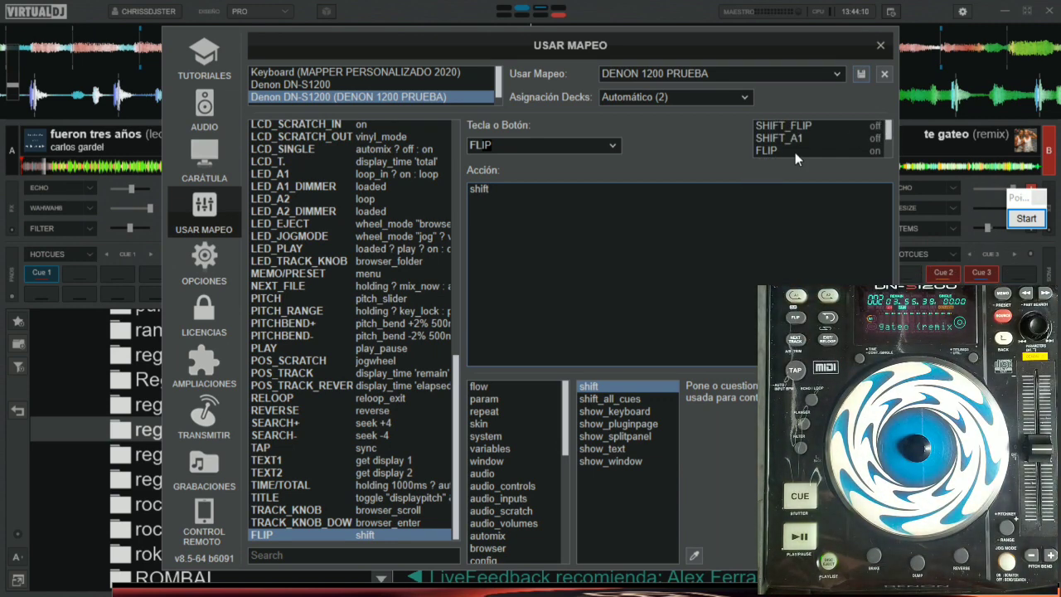
{"action": "left_click", "coordinate": [798, 137]}
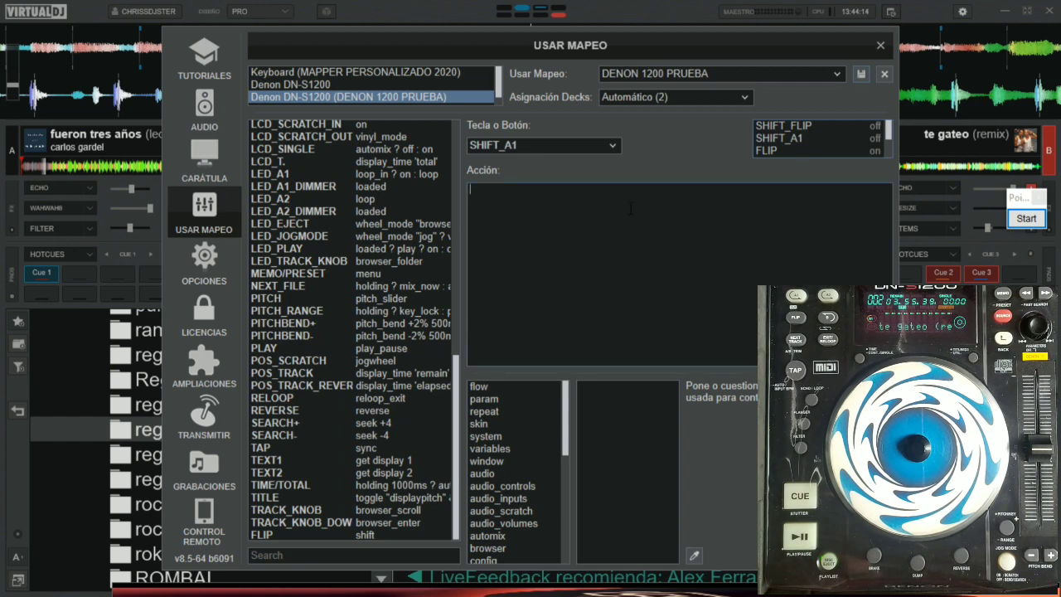
{"action": "key", "text": "ctrl+v"}
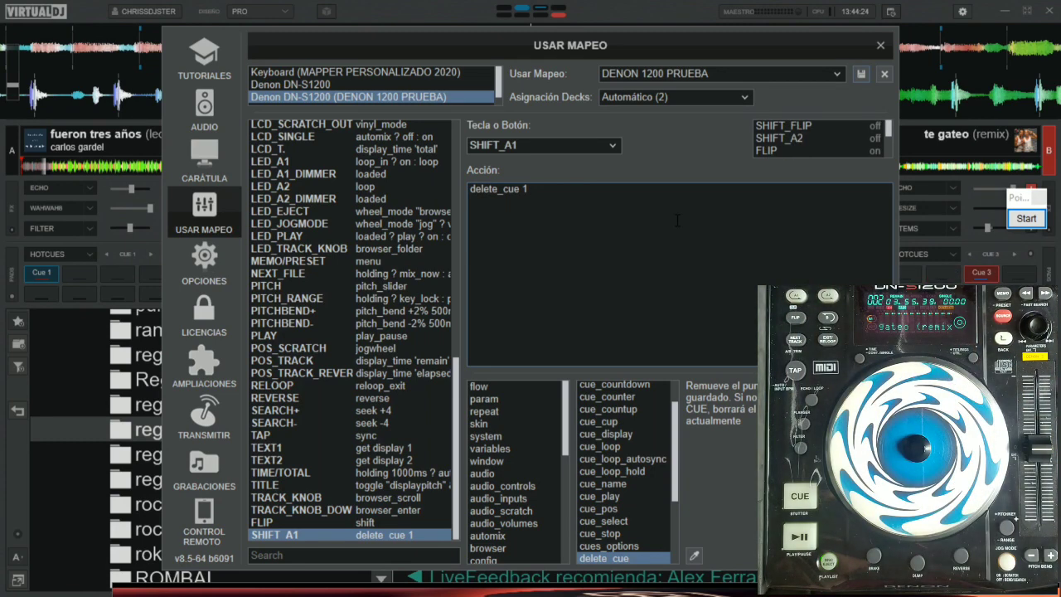
Step: Paste the copied command as the action of SHIFT_A2 and change it to delete_cue 2
{"action": "left_click", "coordinate": [802, 139]}
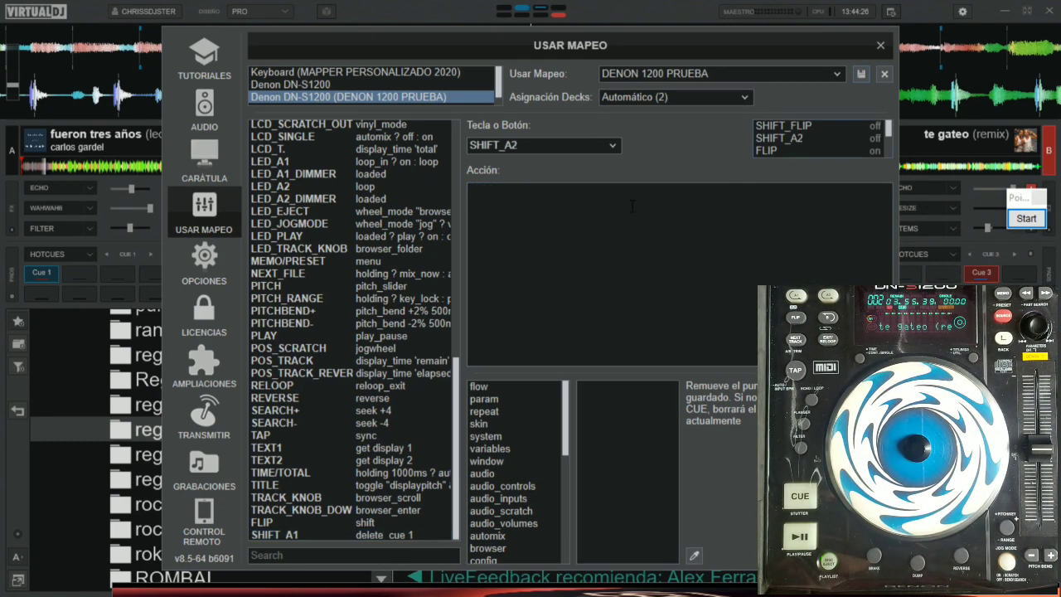
{"action": "key", "text": "ctrl+v"}
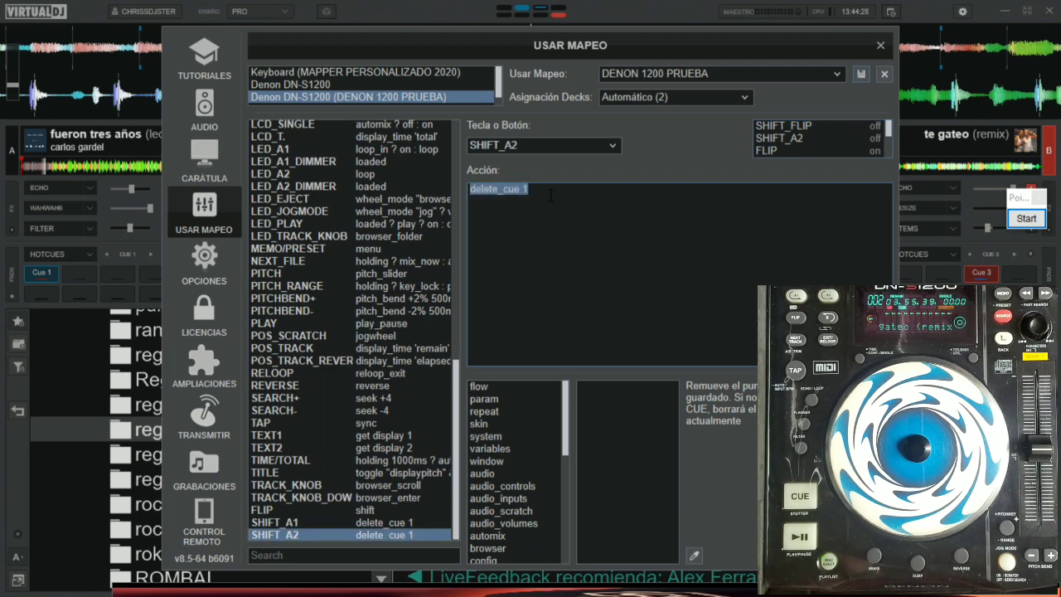
{"action": "left_click", "coordinate": [549, 194]}
{"action": "key", "text": "BackSpace"}
{"action": "key", "text": "BackSpace"}
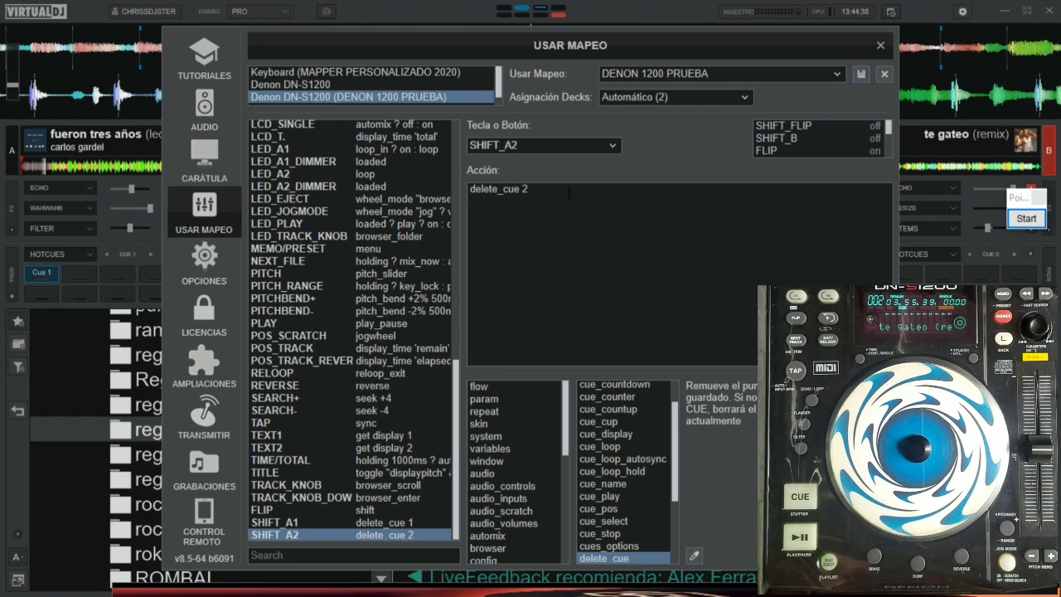
Step: Assign delete_cue 3 to SHIFT_B by adapting the copied command, and close the mapping settings
{"action": "left_click", "coordinate": [788, 139]}
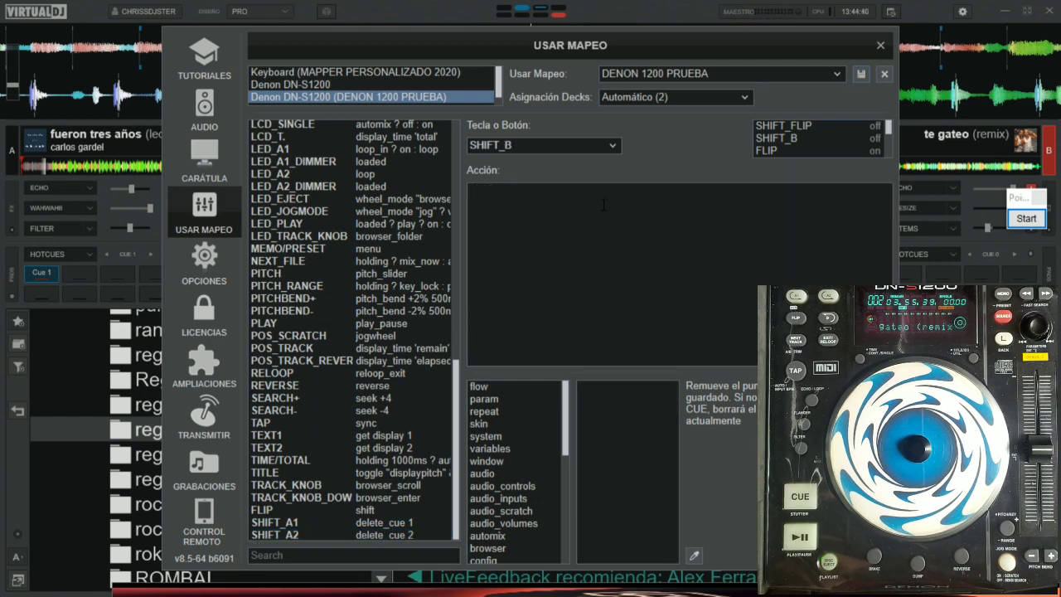
{"action": "key", "text": "ctrl+v"}
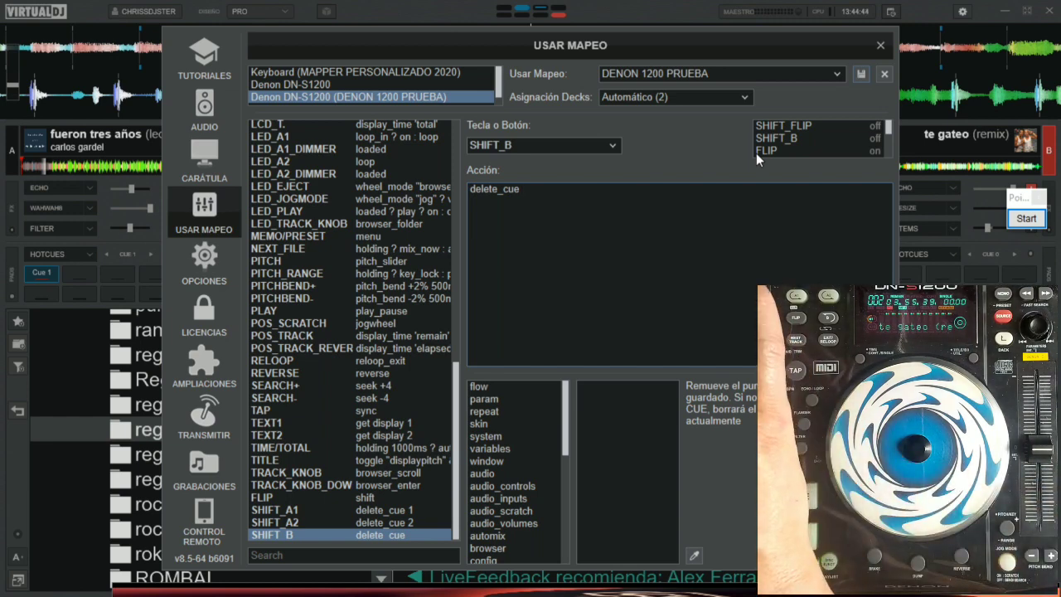
{"action": "type", "text": "3"}
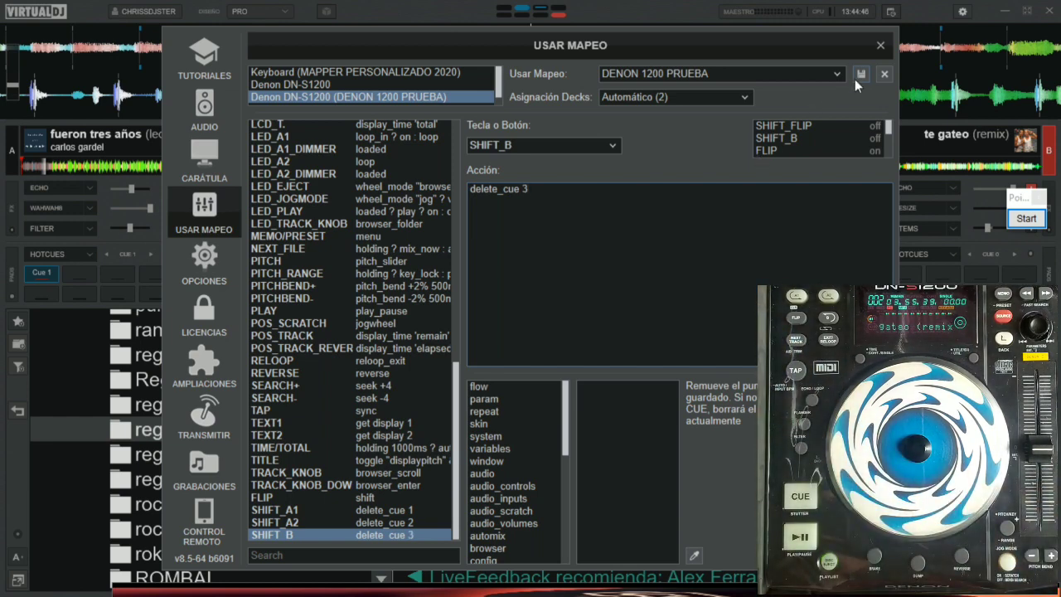
{"action": "left_click", "coordinate": [880, 44]}
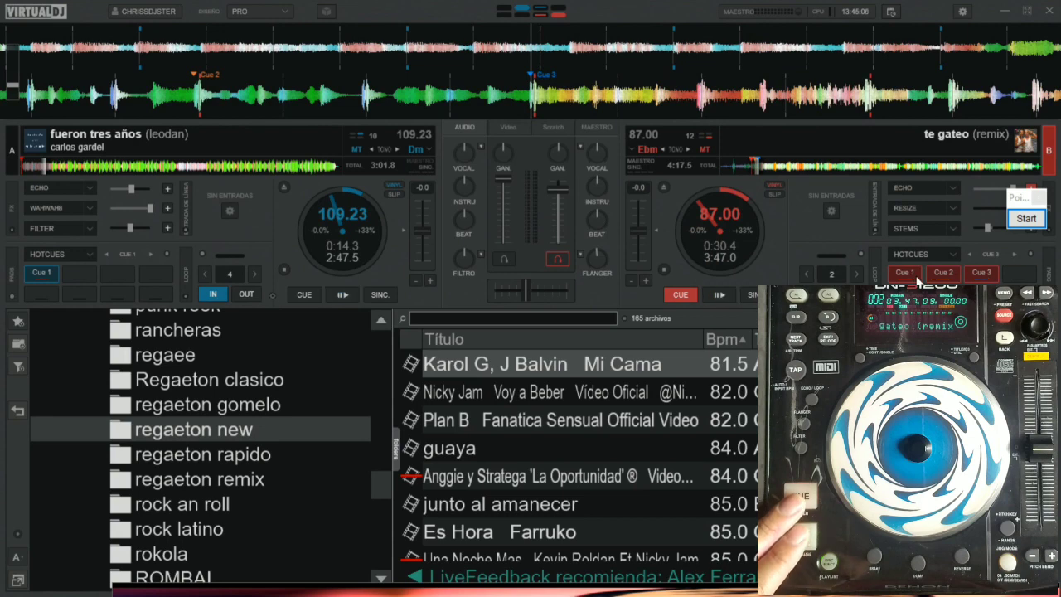
Step: Mark deck B's Cue 1, Cue 2 and Cue 3 pads with red annotation arrows, and end the annotation
{"action": "left_click", "coordinate": [1025, 218]}
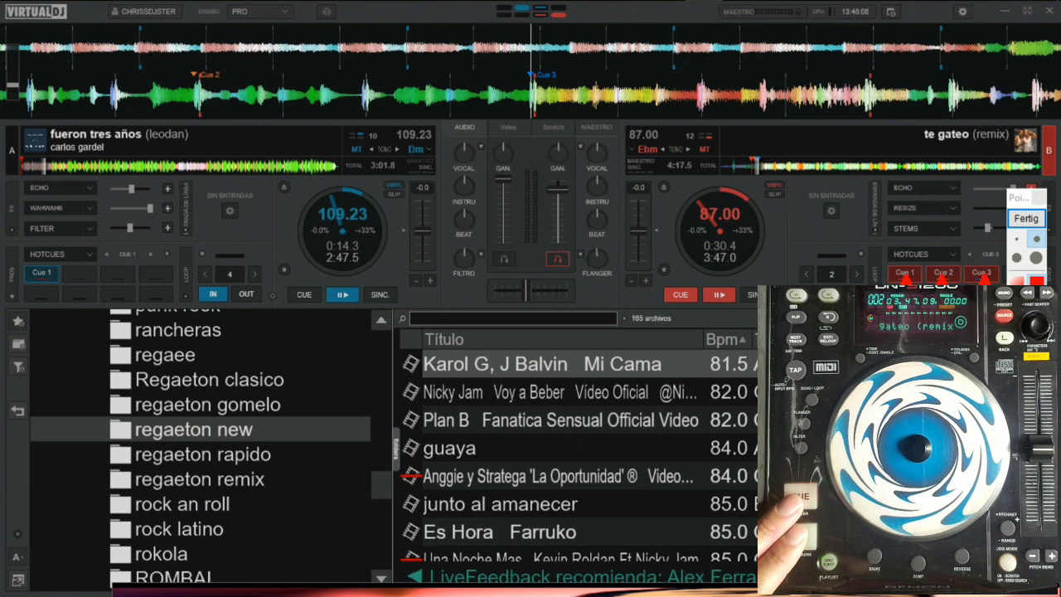
{"action": "left_click", "coordinate": [1026, 219]}
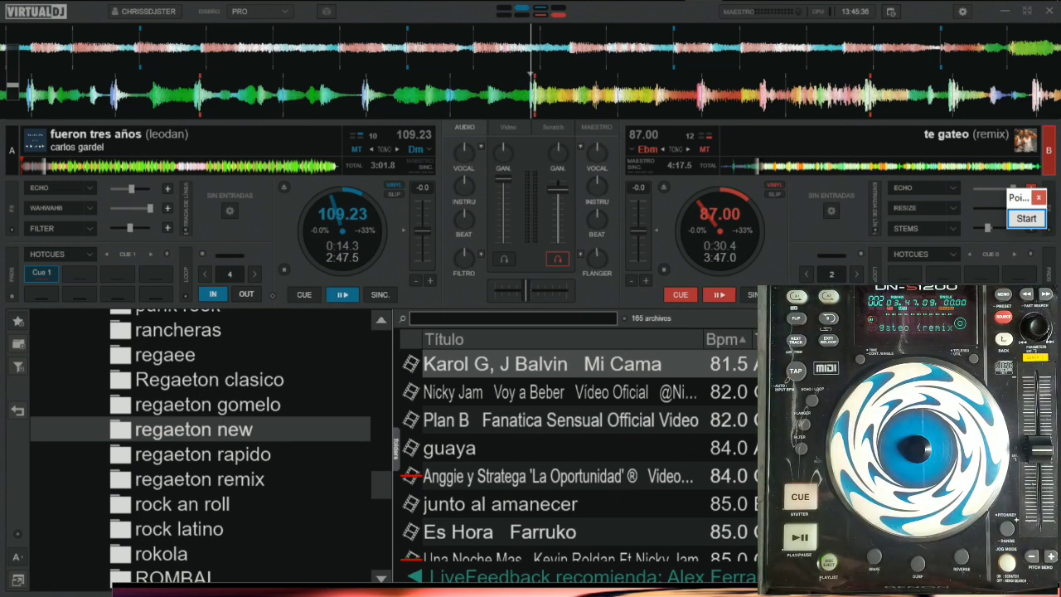
Step: Switch to the Word document and review the commands under MOVERSE EN EL TEMA, Navegar entre los tracks and Cargar canciones a los decks
{"action": "key", "text": "alt+Tab"}
{"action": "key", "text": "alt+Tab"}
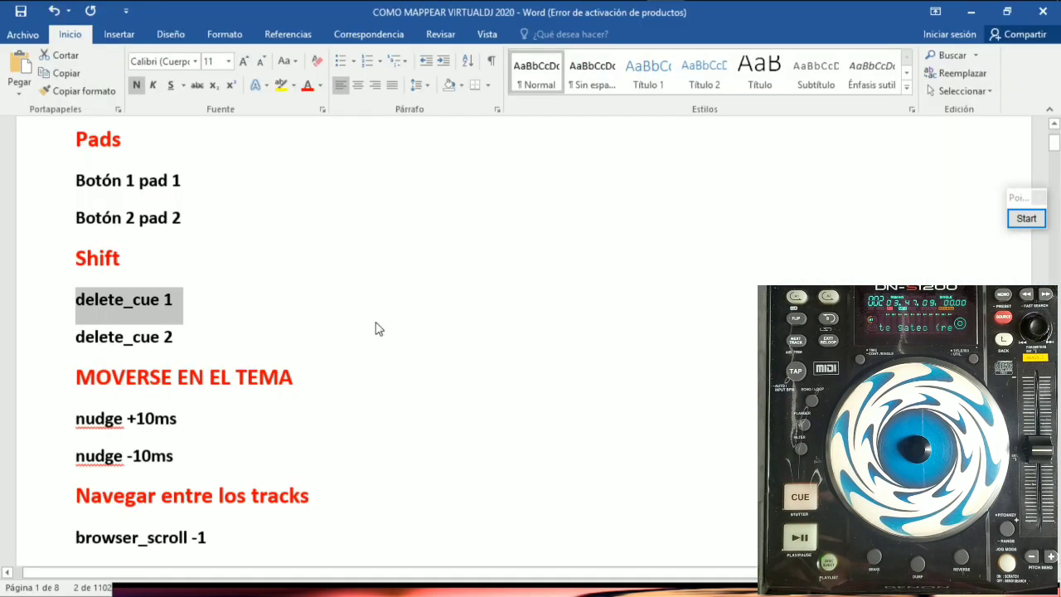
{"action": "scroll", "coordinate": [201, 339], "scroll_direction": "down", "scroll_amount": 2}
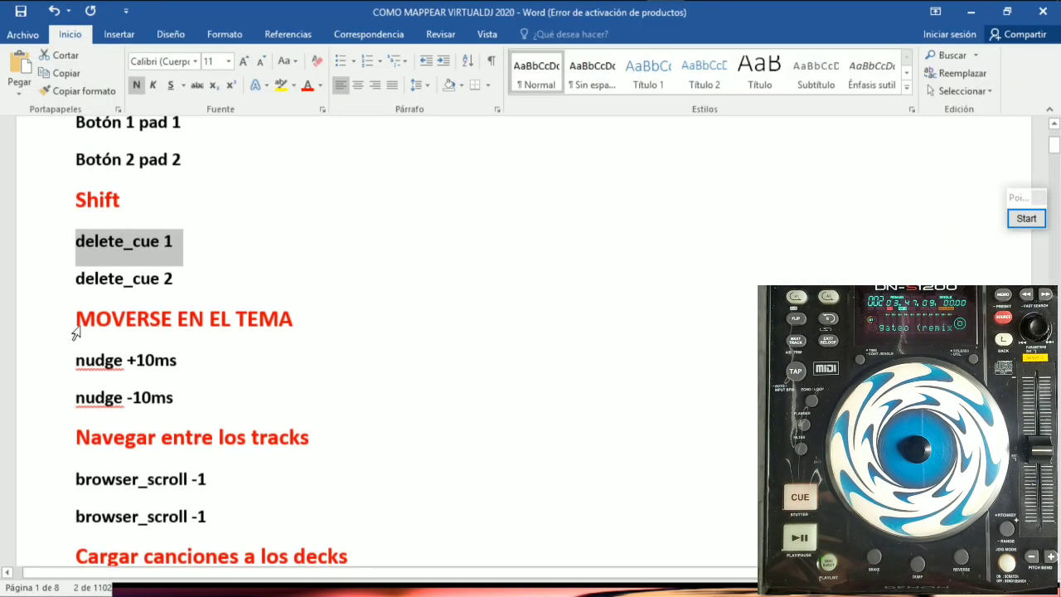
{"action": "left_click_drag", "start_coordinate": [74, 332], "coordinate": [177, 396]}
{"action": "scroll", "coordinate": [522, 367], "scroll_direction": "down", "scroll_amount": 3}
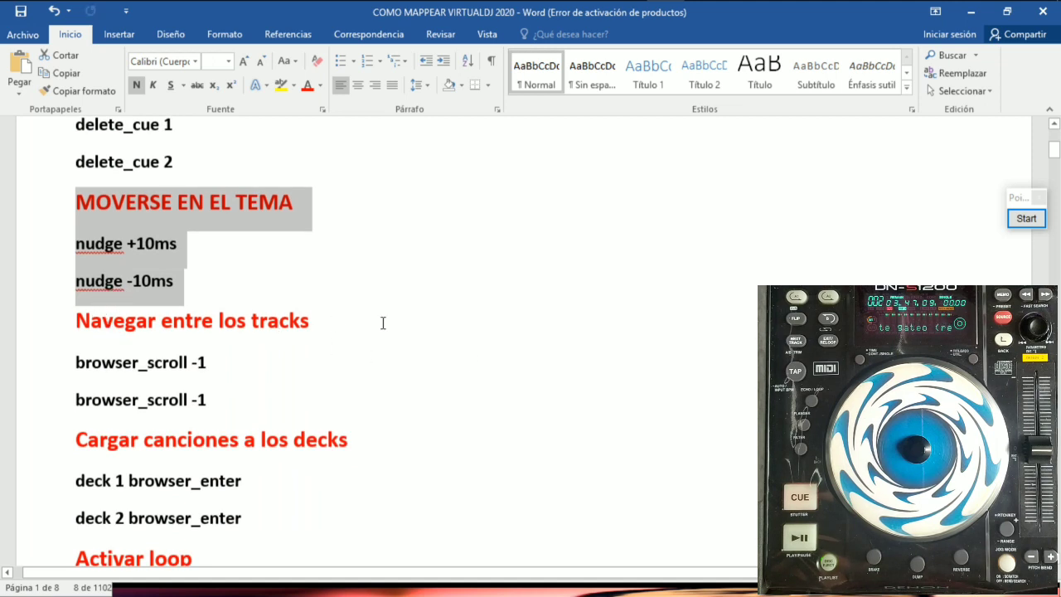
{"action": "scroll", "coordinate": [383, 322], "scroll_direction": "down", "scroll_amount": 1}
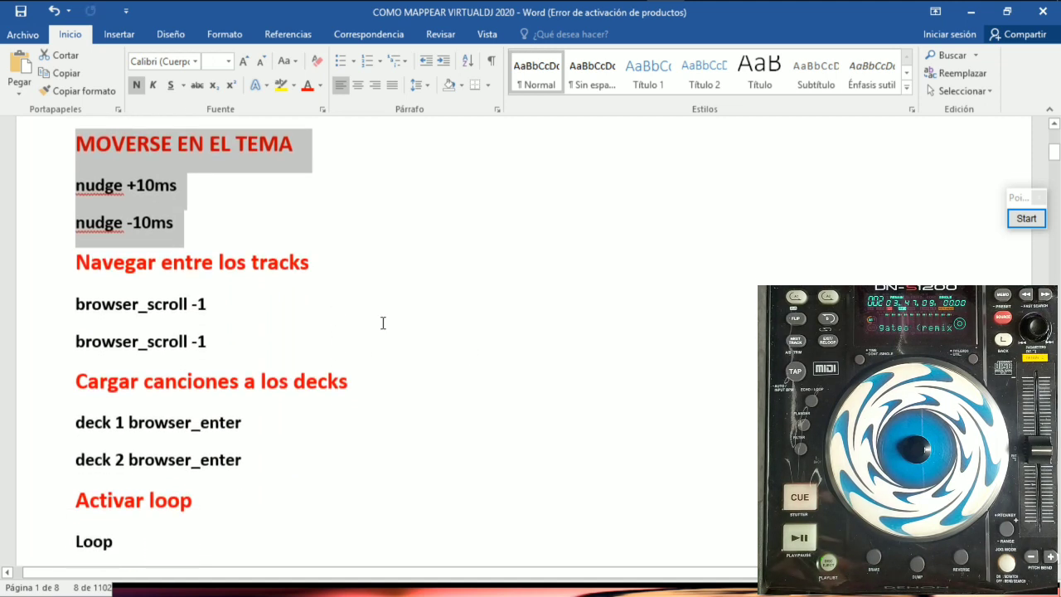
{"action": "left_click_drag", "start_coordinate": [47, 262], "coordinate": [191, 336]}
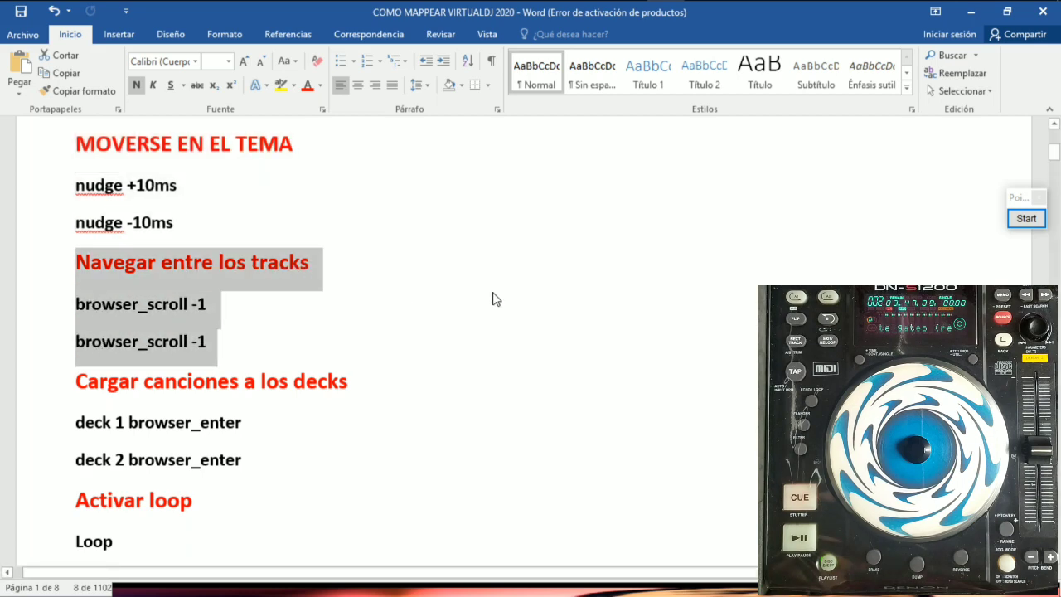
{"action": "left_click", "coordinate": [494, 295]}
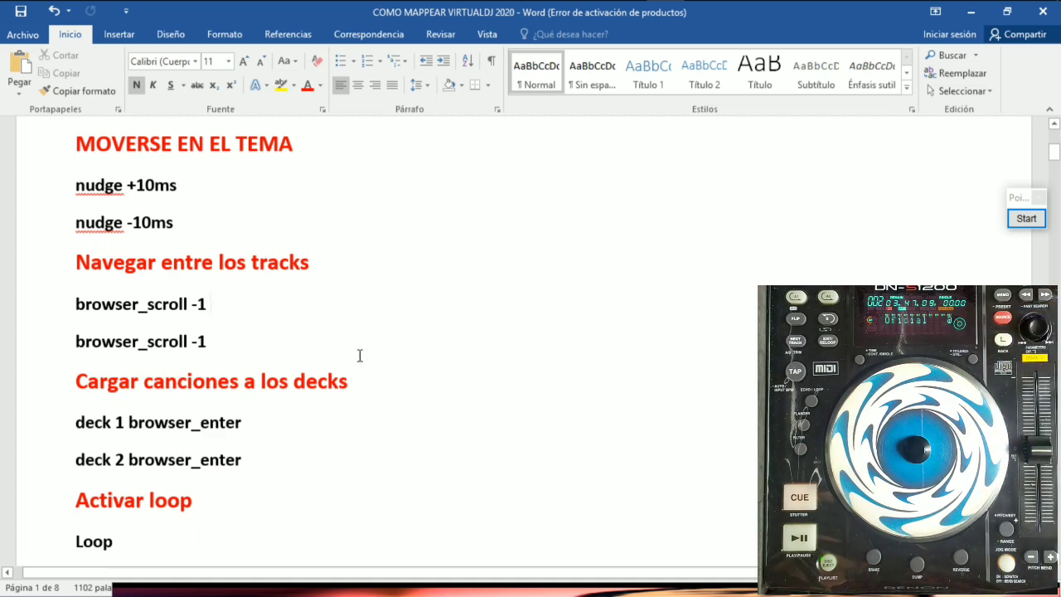
{"action": "scroll", "coordinate": [360, 356], "scroll_direction": "down", "scroll_amount": 3}
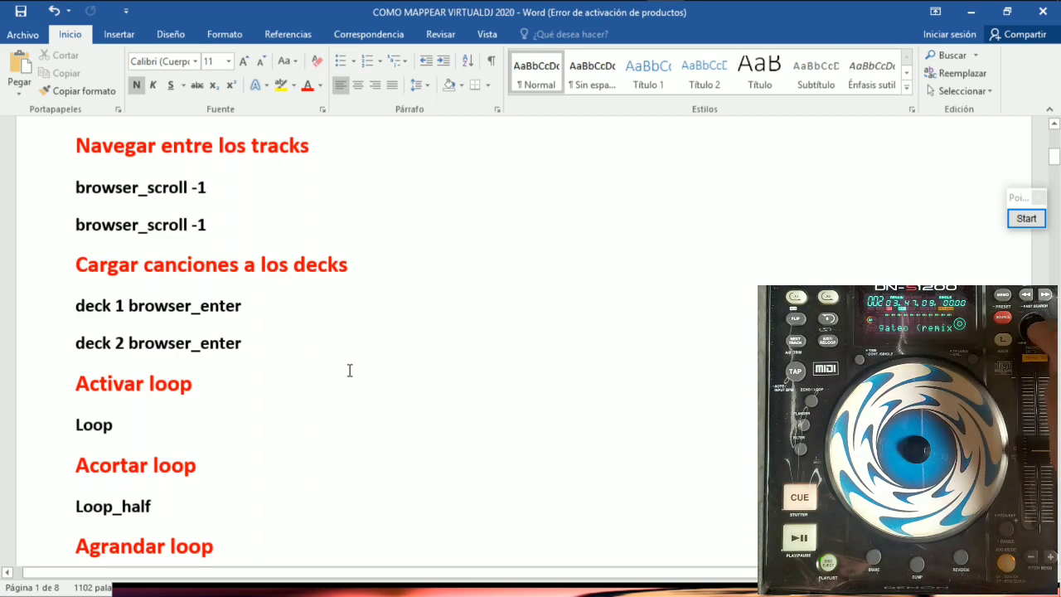
{"action": "scroll", "coordinate": [242, 425], "scroll_direction": "down", "scroll_amount": 1}
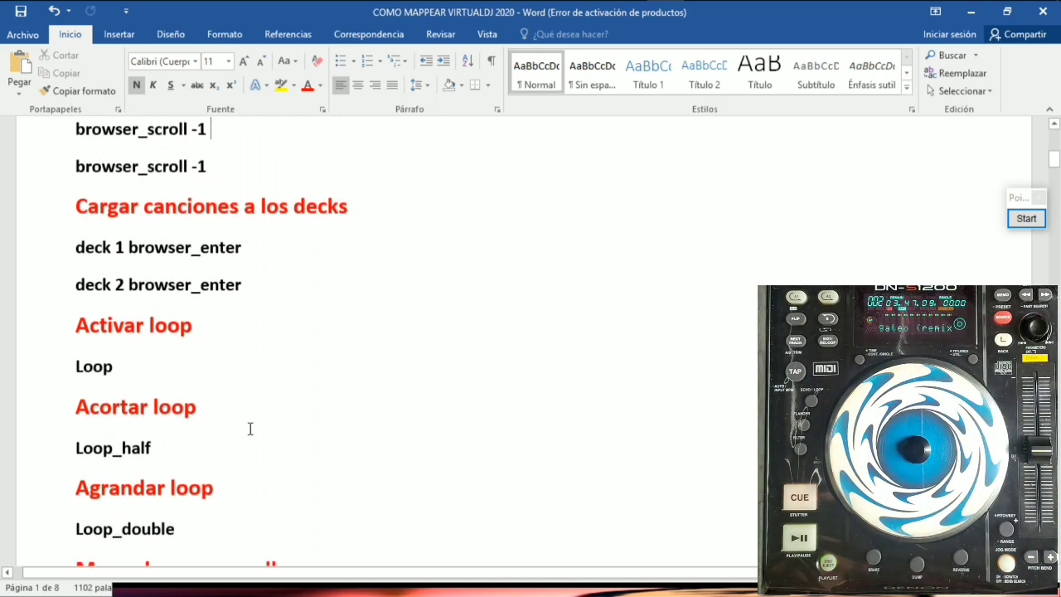
Step: Copy the Loop command from the Activar loop section and switch back to VirtualDJ
{"action": "left_click_drag", "start_coordinate": [140, 365], "coordinate": [85, 363]}
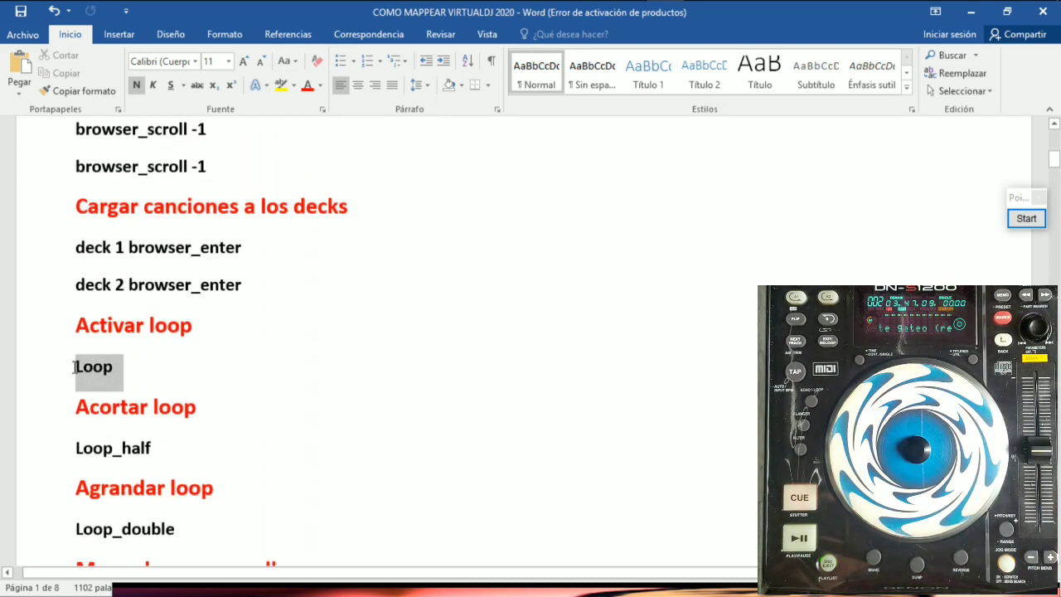
{"action": "key", "text": "alt+Tab"}
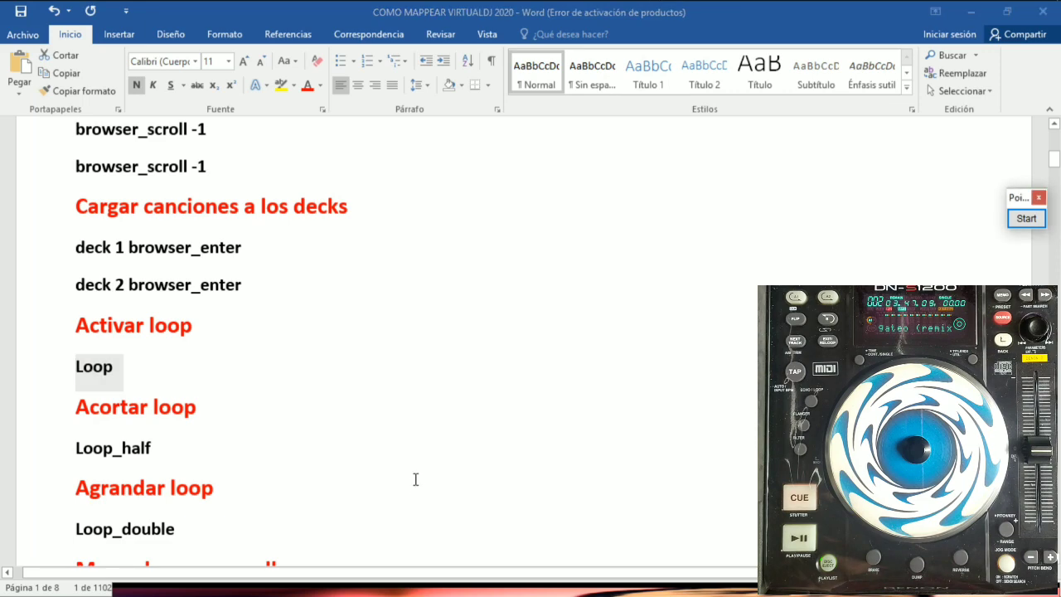
{"action": "key", "text": "alt+Tab"}
{"action": "key", "text": "Tab"}
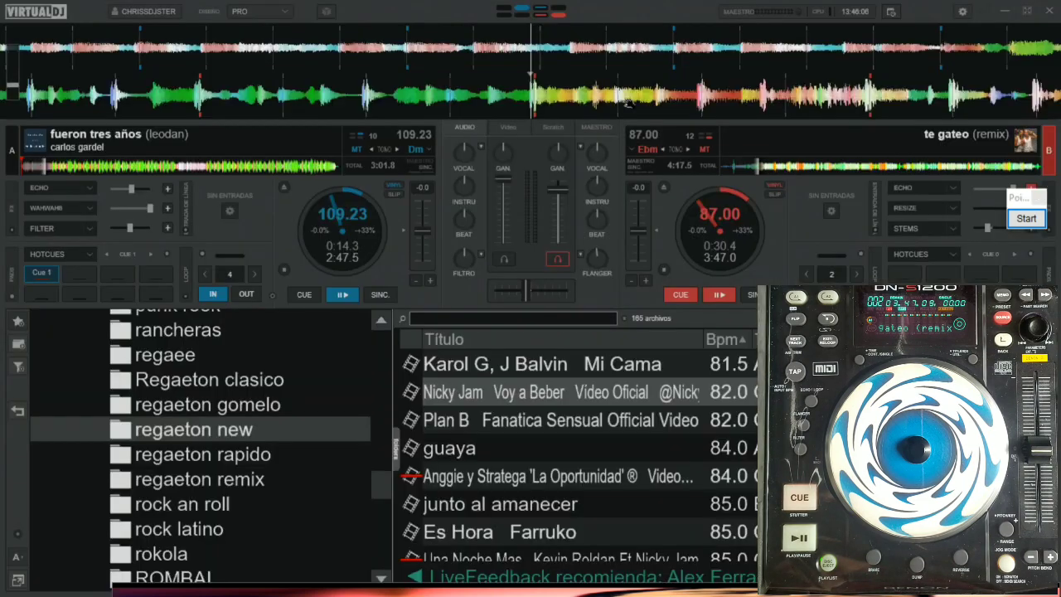
Step: Set the TAP button's action to Loop in the DENON 1200 PRUEBA mapping and close the mapping settings
{"action": "left_click", "coordinate": [962, 11]}
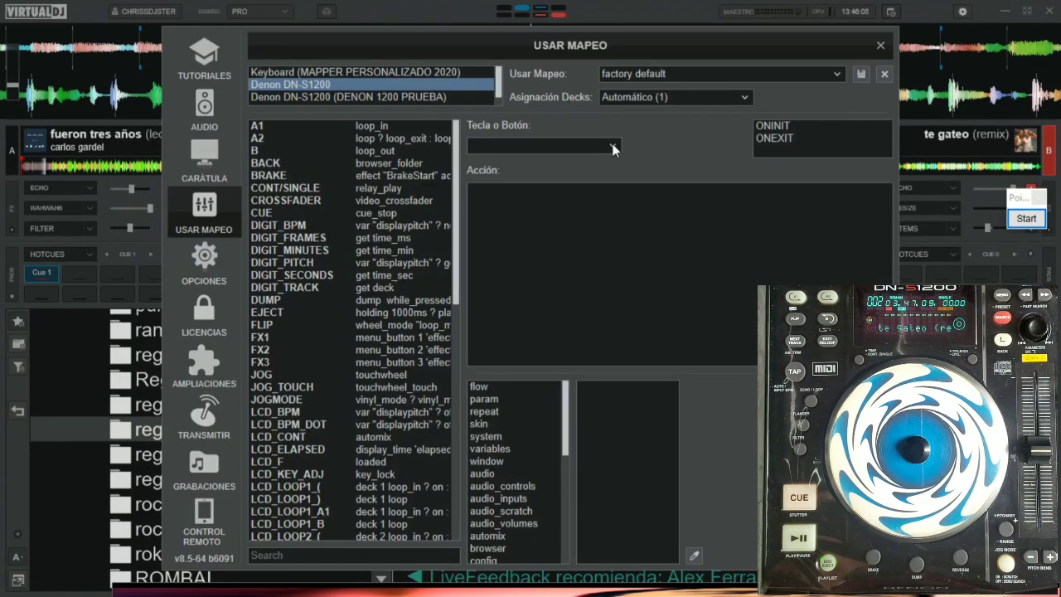
{"action": "left_click", "coordinate": [428, 98]}
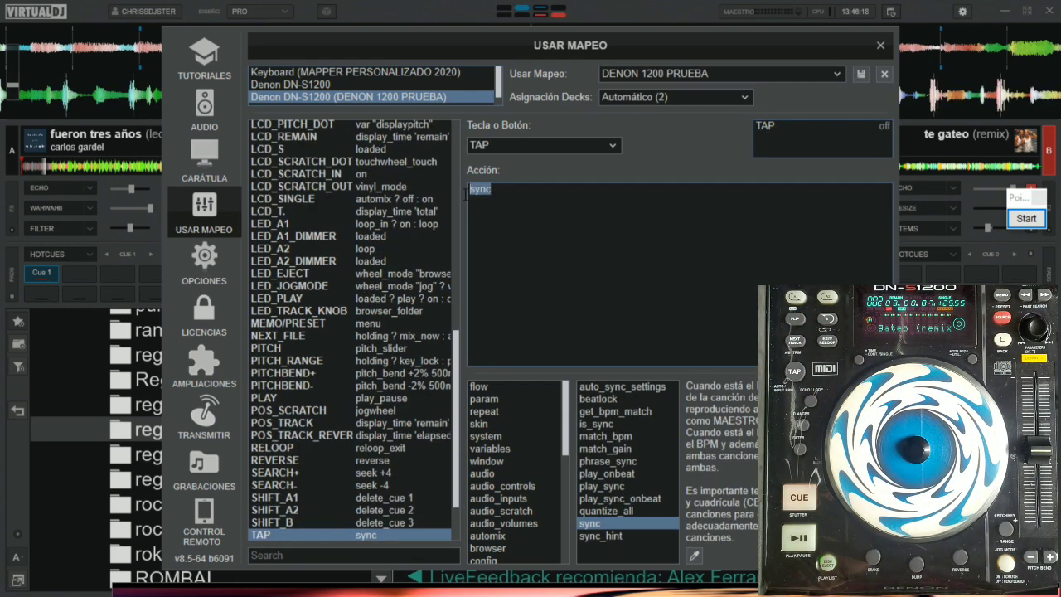
{"action": "key", "text": "BackSpace"}
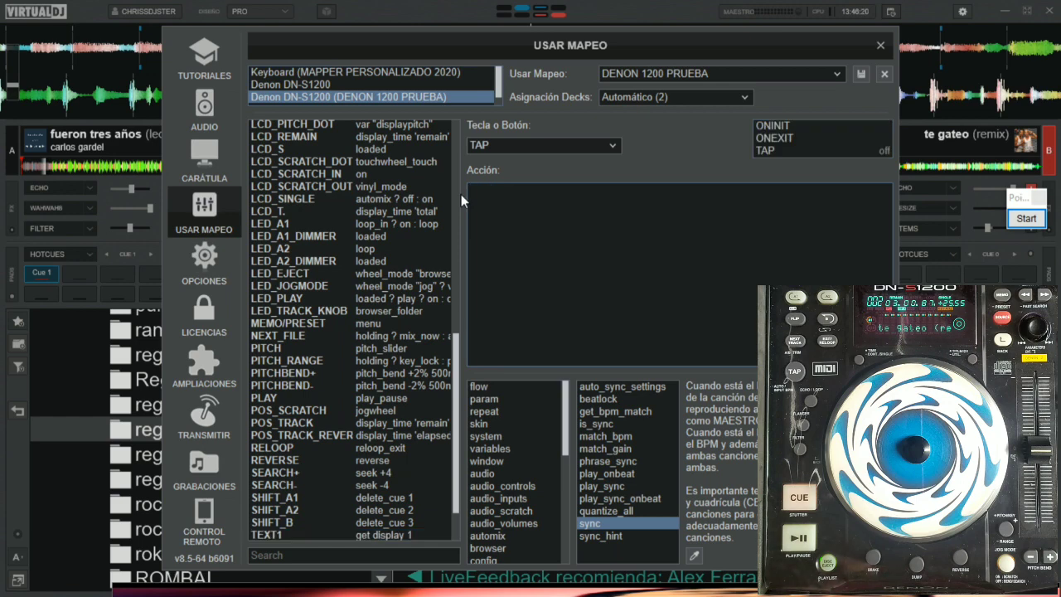
{"action": "type", "text": "Loop"}
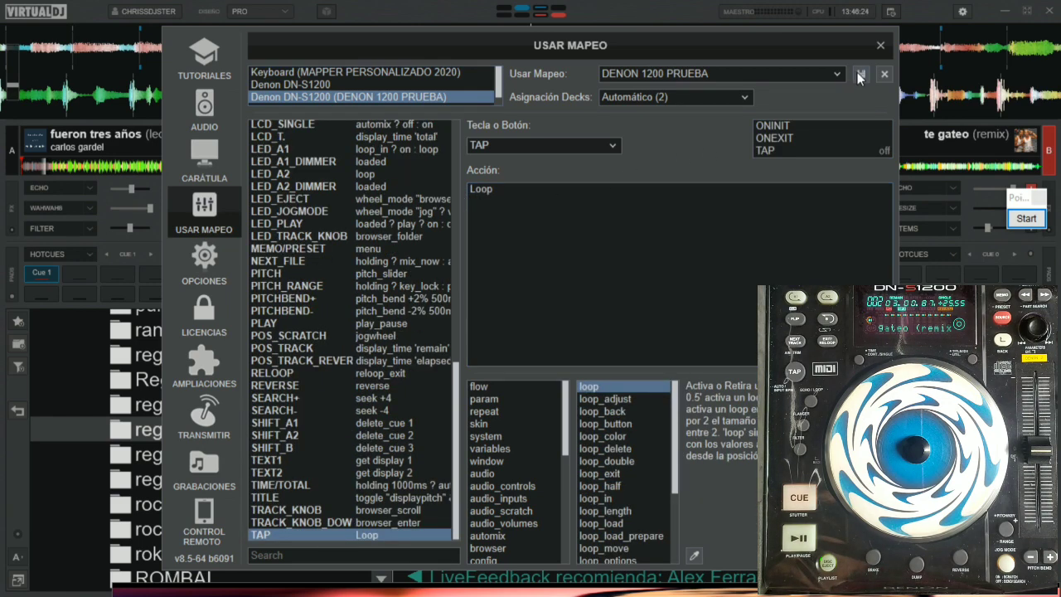
{"action": "left_click", "coordinate": [879, 46]}
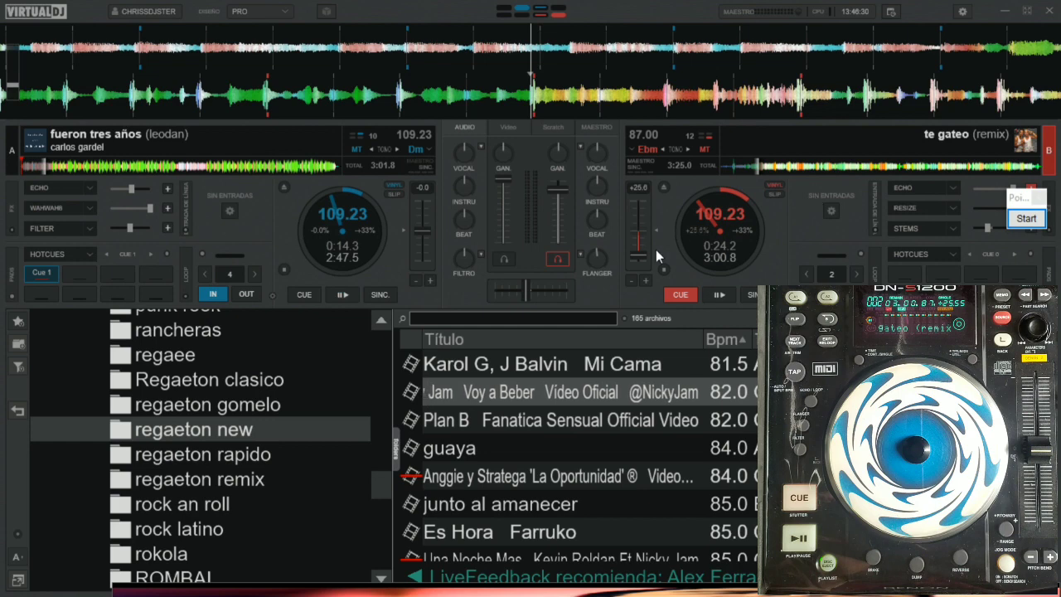
Step: Lower deck B's pitch to about +0.8%
{"action": "left_click_drag", "start_coordinate": [639, 259], "coordinate": [640, 242]}
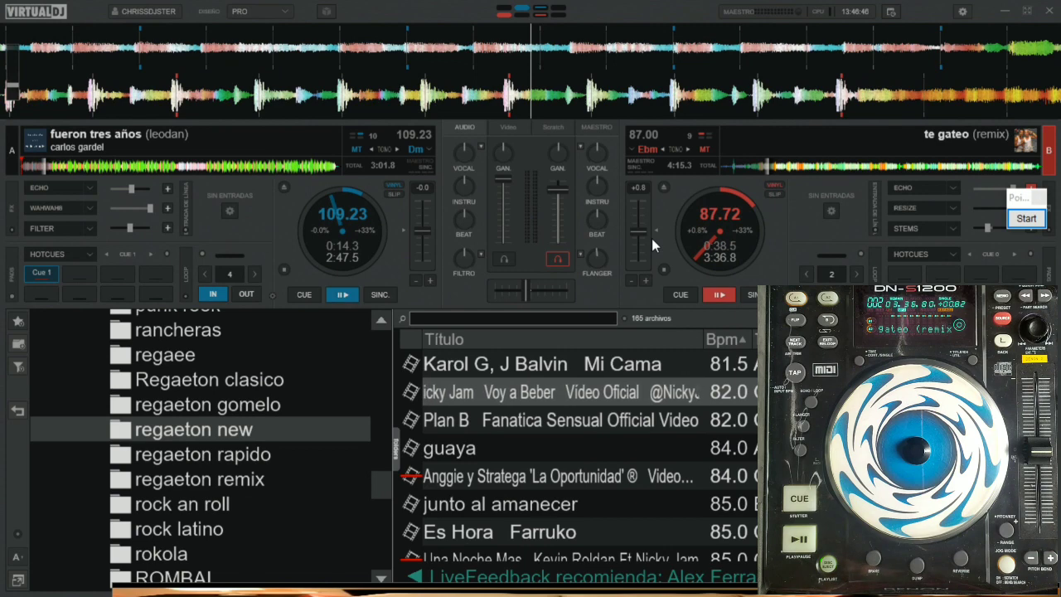
Step: Reopen the DENON 1200 PRUEBA mapping and replace the SEARCH+ button's action with loop_double
{"action": "left_click", "coordinate": [961, 14]}
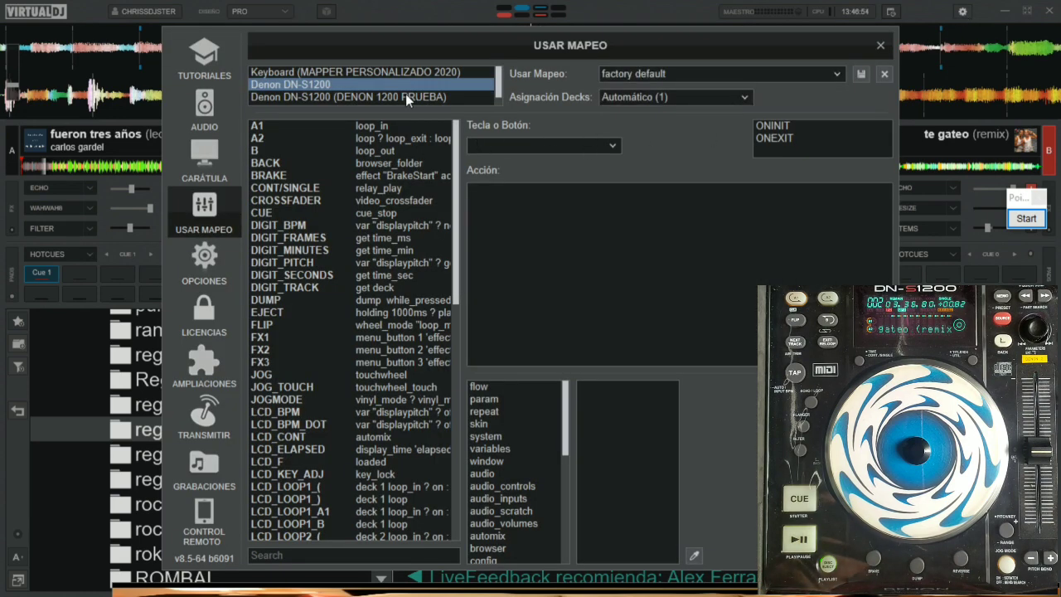
{"action": "left_click", "coordinate": [405, 97]}
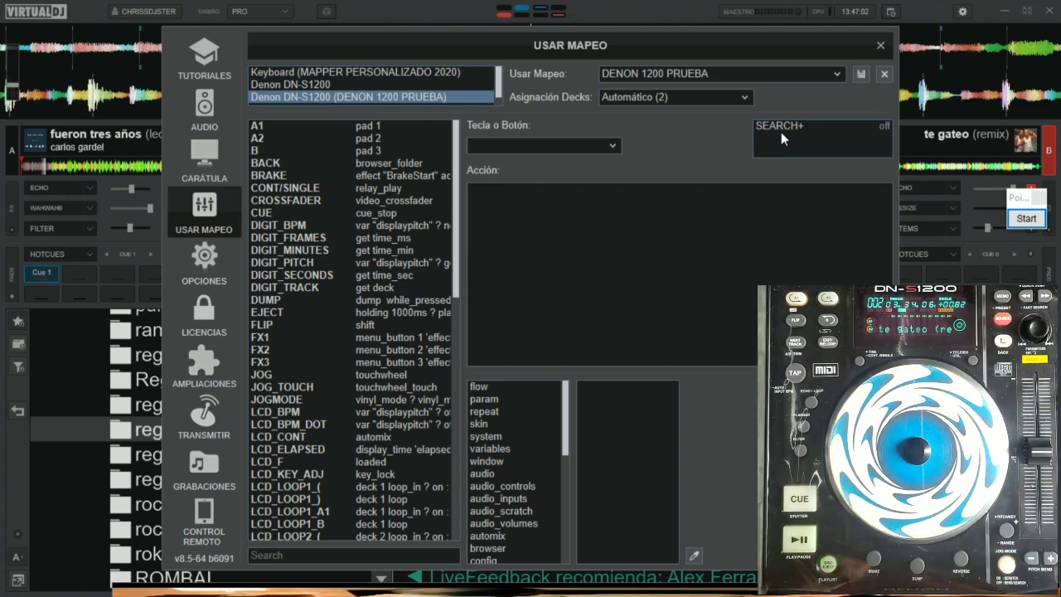
{"action": "left_click", "coordinate": [780, 133]}
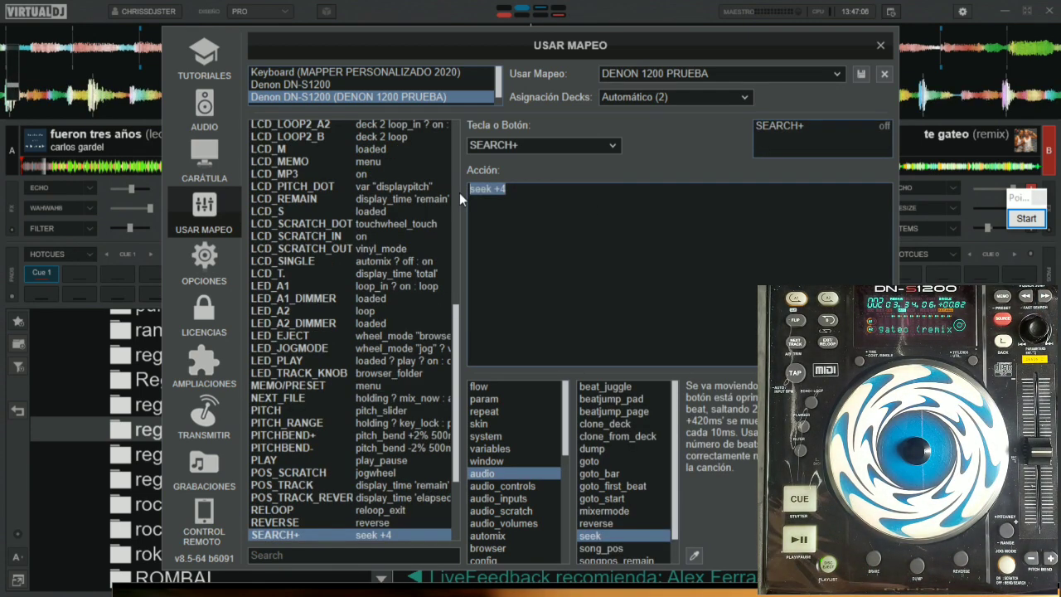
{"action": "type", "text": "loop_"}
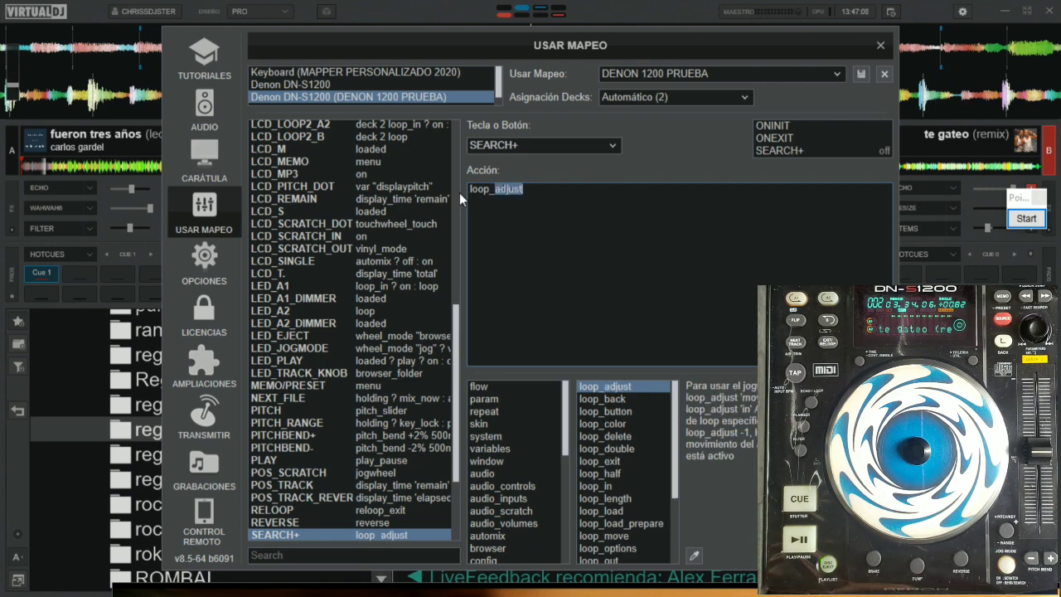
{"action": "type", "text": "dou"}
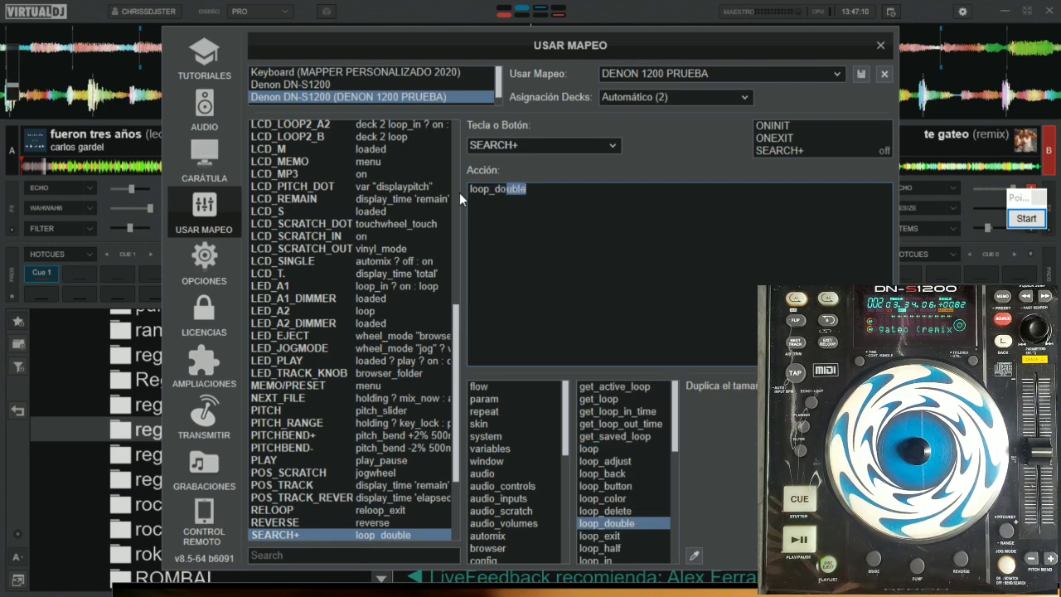
{"action": "left_click", "coordinate": [564, 198]}
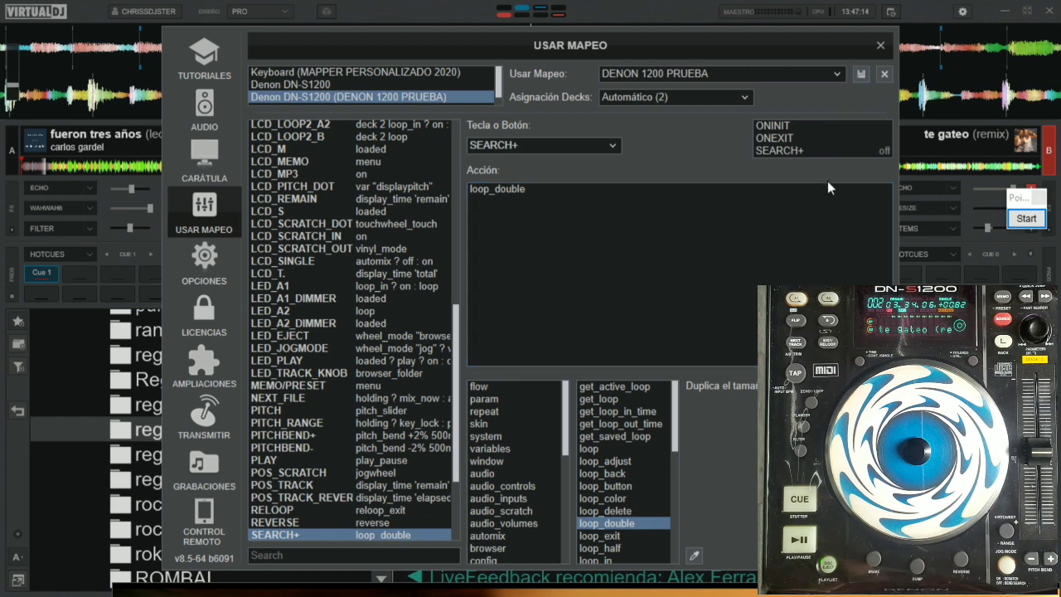
Step: Switch to the Word document and copy the Loop_half command from the Acortar loop section
{"action": "key", "text": "alt+Tab"}
{"action": "key", "text": "Tab"}
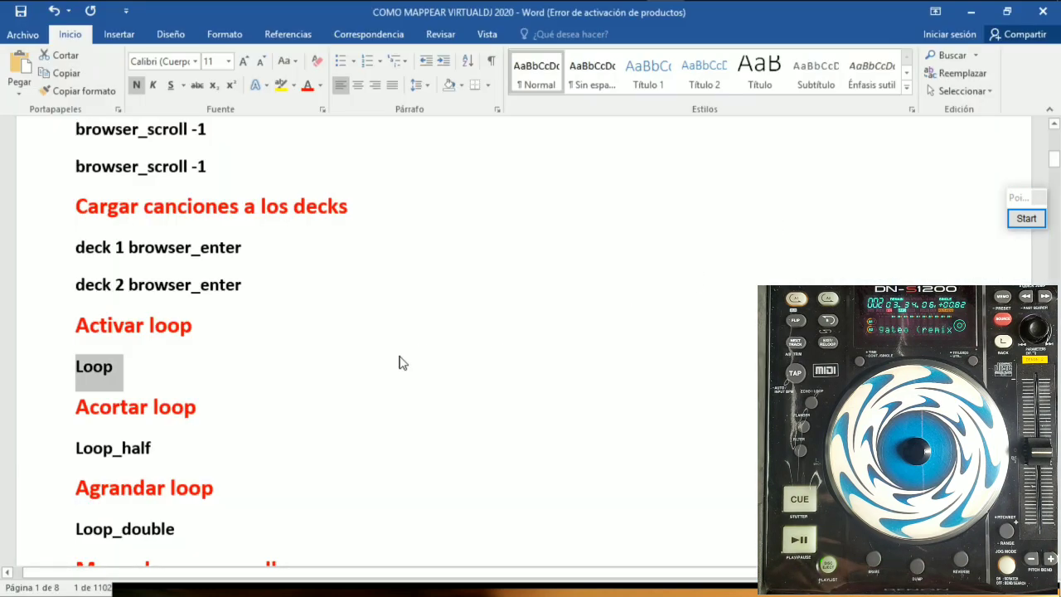
{"action": "scroll", "coordinate": [399, 362], "scroll_direction": "down", "scroll_amount": 3}
{"action": "left_click_drag", "start_coordinate": [181, 410], "coordinate": [79, 408]}
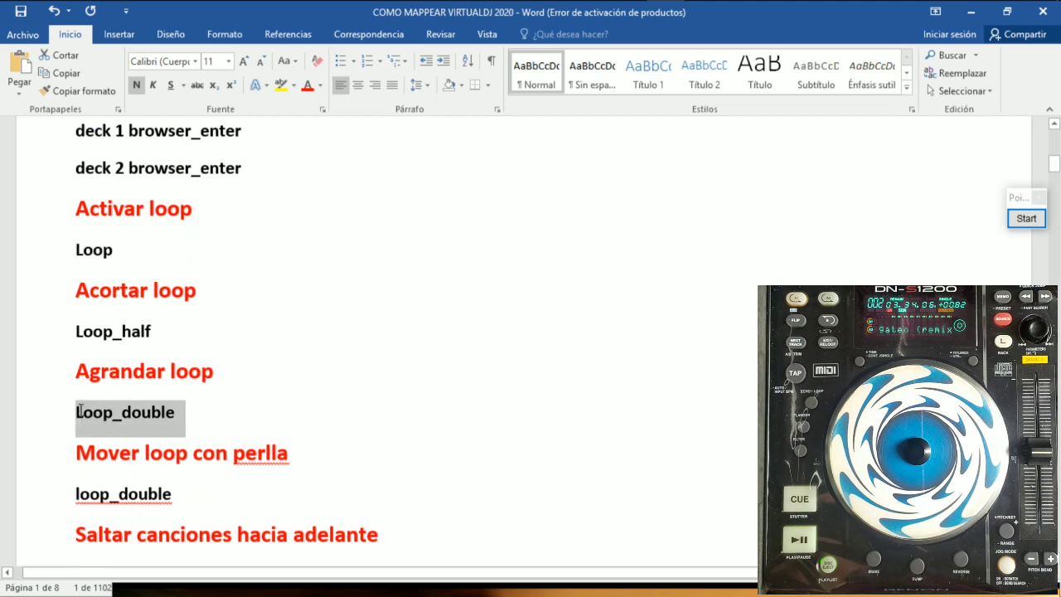
{"action": "left_click_drag", "start_coordinate": [156, 332], "coordinate": [80, 332]}
{"action": "key", "text": "ctrl+c"}
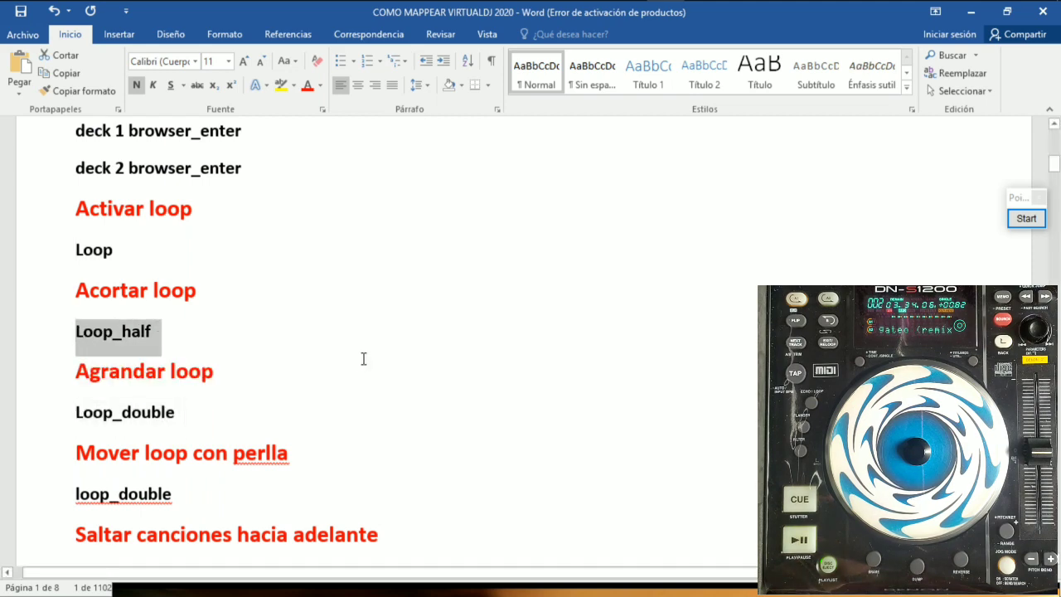
Step: Switch back to VirtualDJ, paste Loop_half as the SEARCH- button's action and close the mapping settings
{"action": "key", "text": "alt+Tab"}
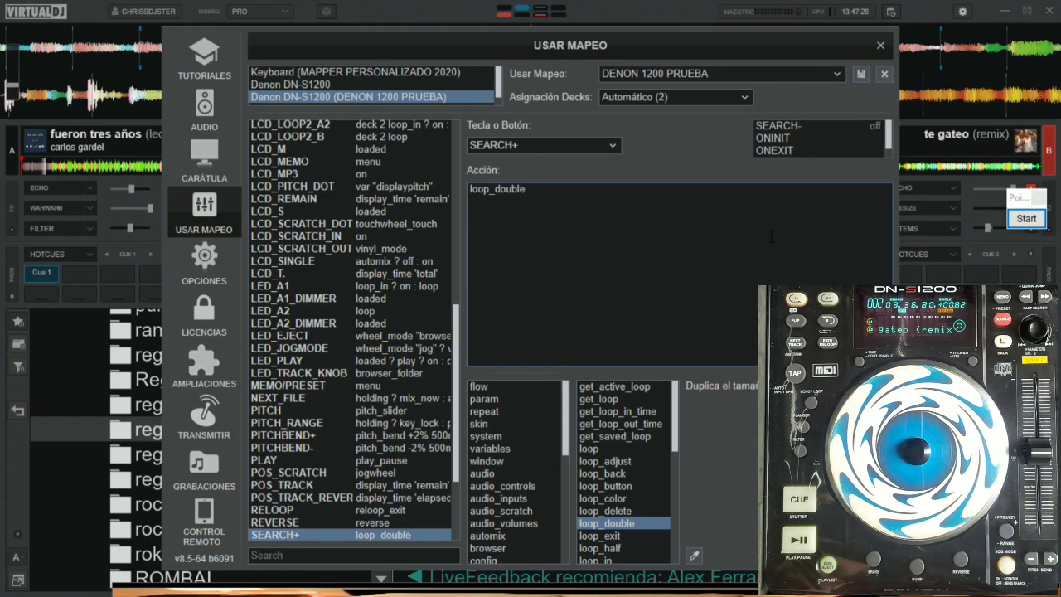
{"action": "left_click", "coordinate": [794, 126]}
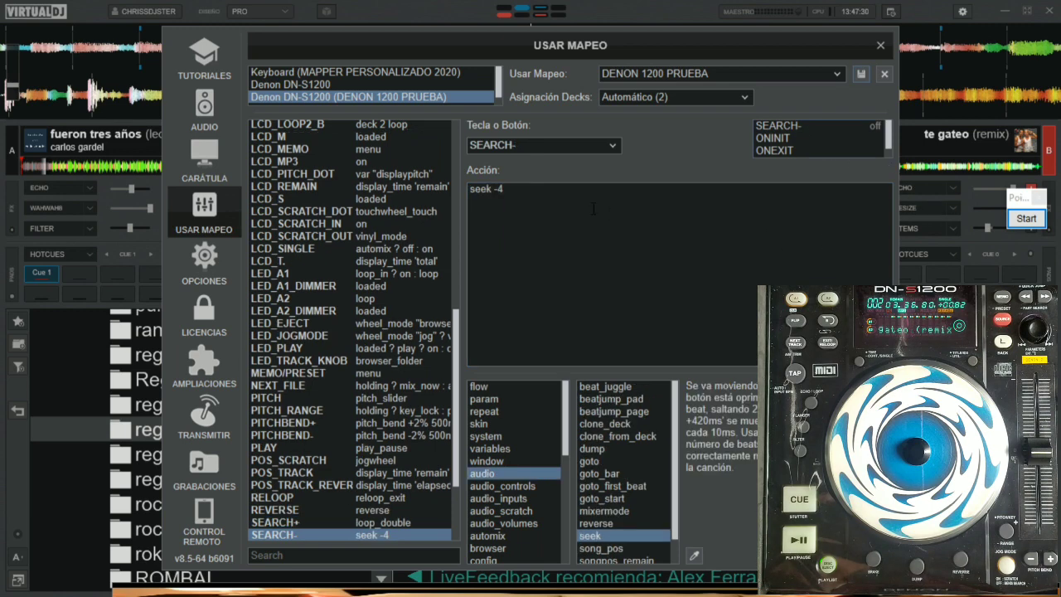
{"action": "key", "text": "ctrl+v"}
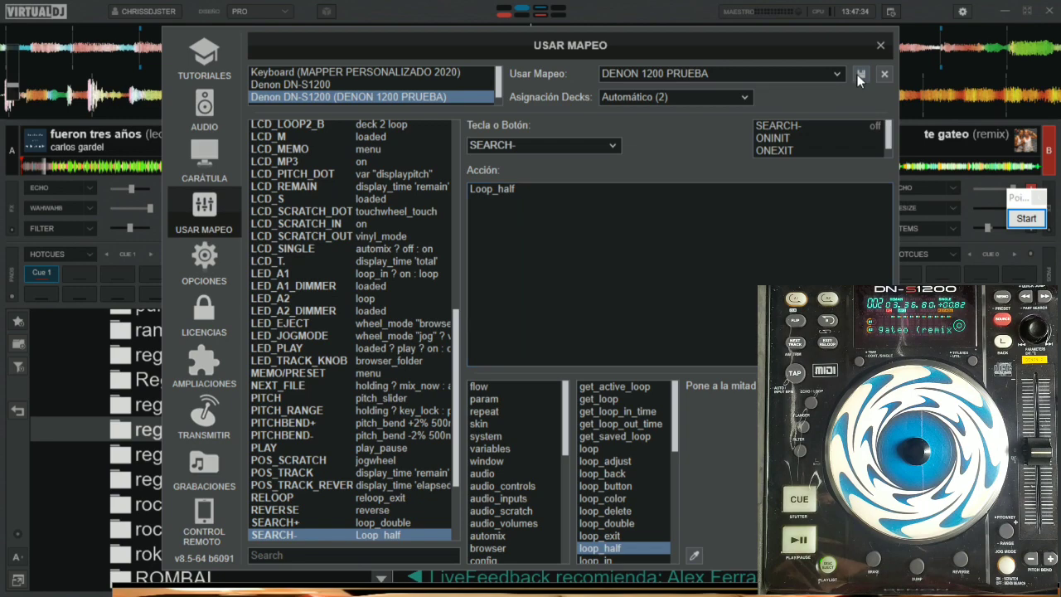
{"action": "left_click", "coordinate": [879, 47]}
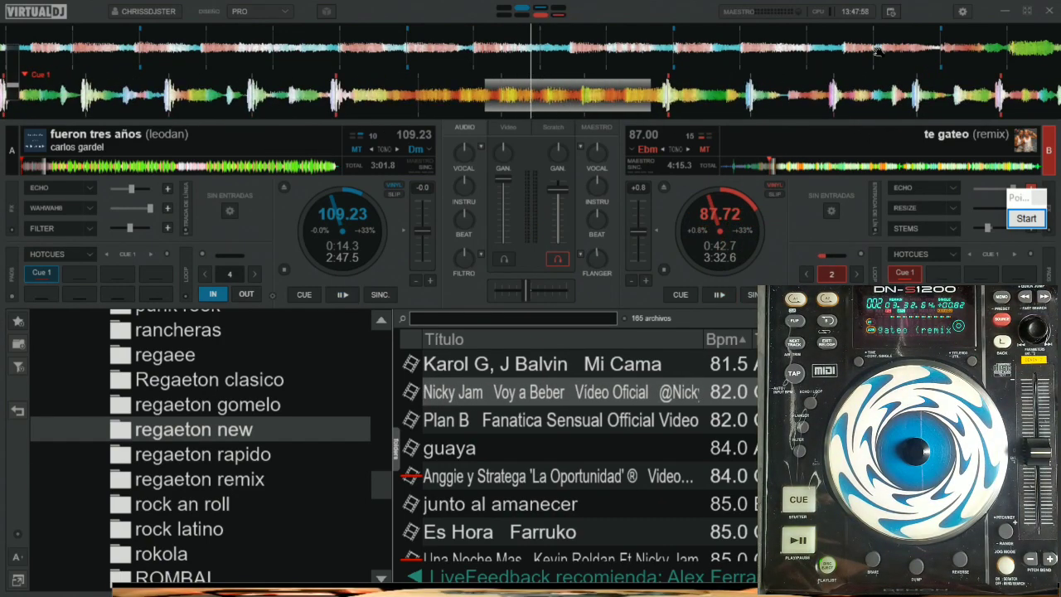
Step: Check the loop-moving and seek commands further down the Word document and return to VirtualDJ
{"action": "left_click", "coordinate": [1005, 12]}
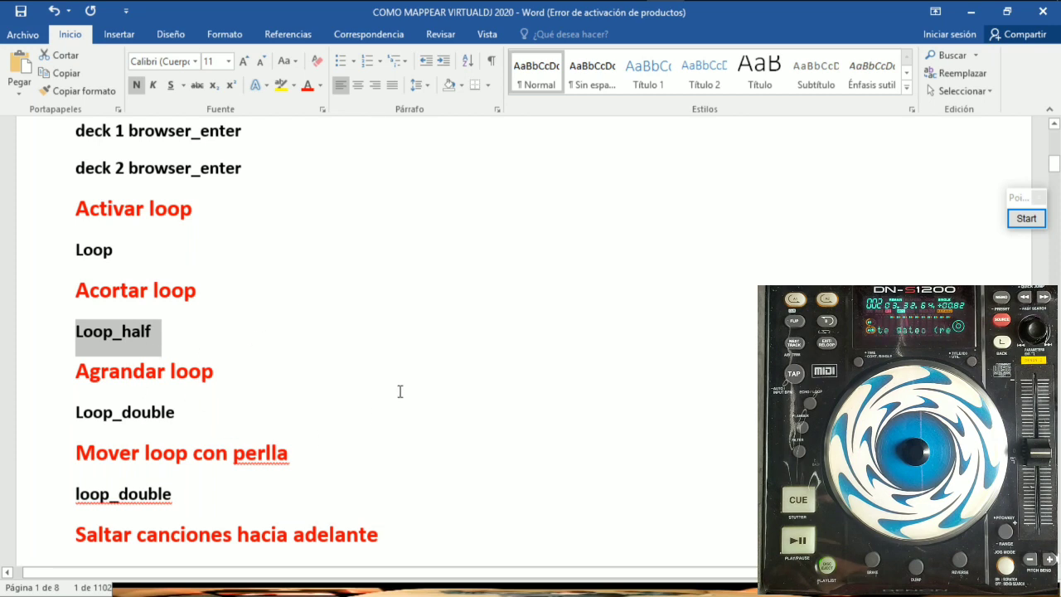
{"action": "scroll", "coordinate": [399, 391], "scroll_direction": "down", "scroll_amount": 1}
{"action": "scroll", "coordinate": [414, 359], "scroll_direction": "down", "scroll_amount": 1}
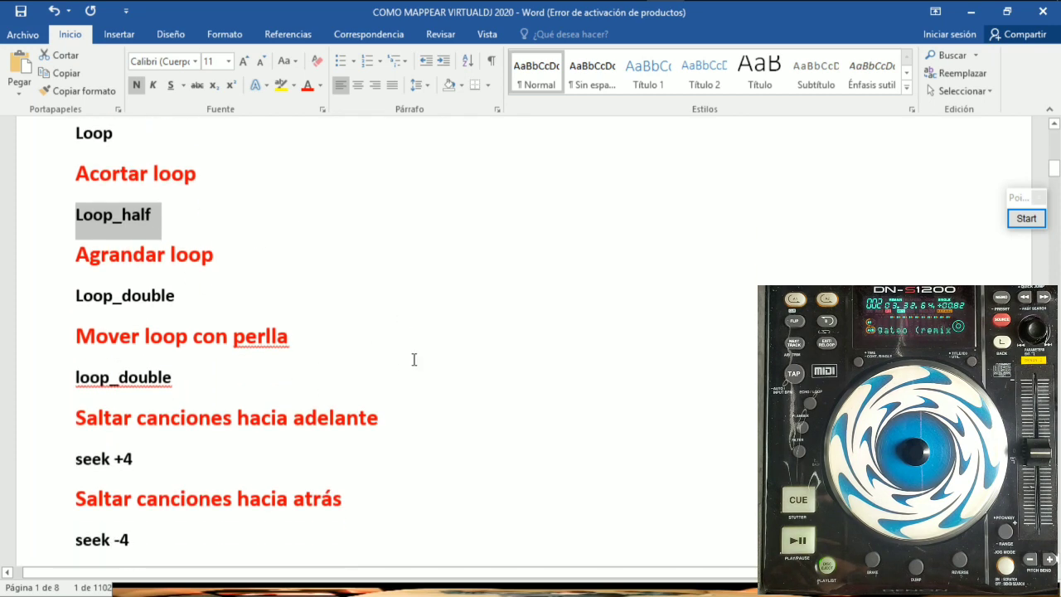
{"action": "key", "text": "alt+Tab"}
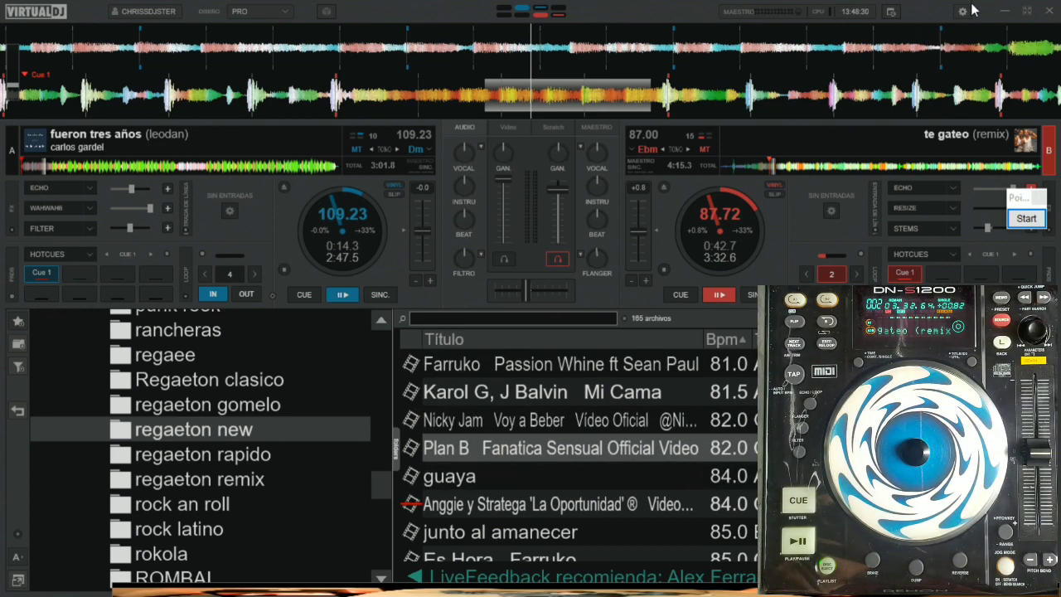
Step: Reopen the DENON 1200 PRUEBA mapping, set TRACK_KNOB's action to "loop ? loop_double : browser_scroll" and close the settings
{"action": "left_click", "coordinate": [963, 13]}
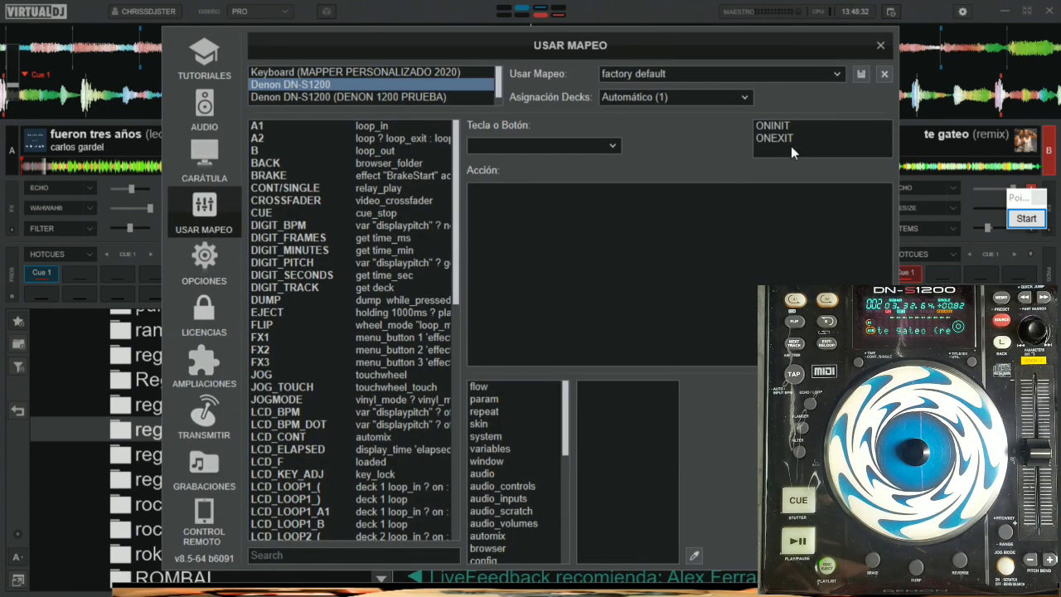
{"action": "left_click", "coordinate": [402, 96]}
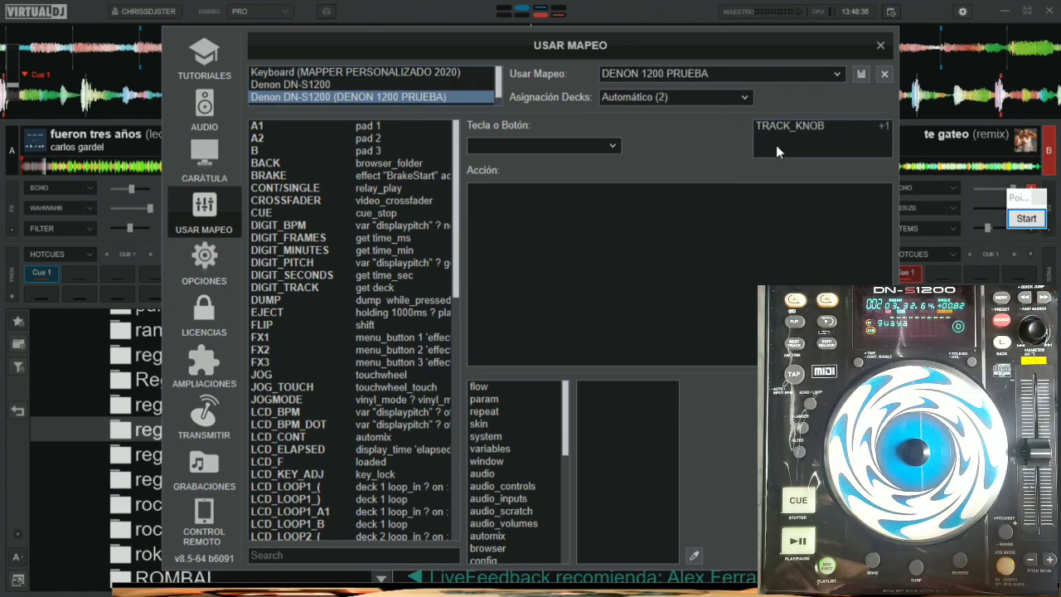
{"action": "left_click", "coordinate": [807, 125]}
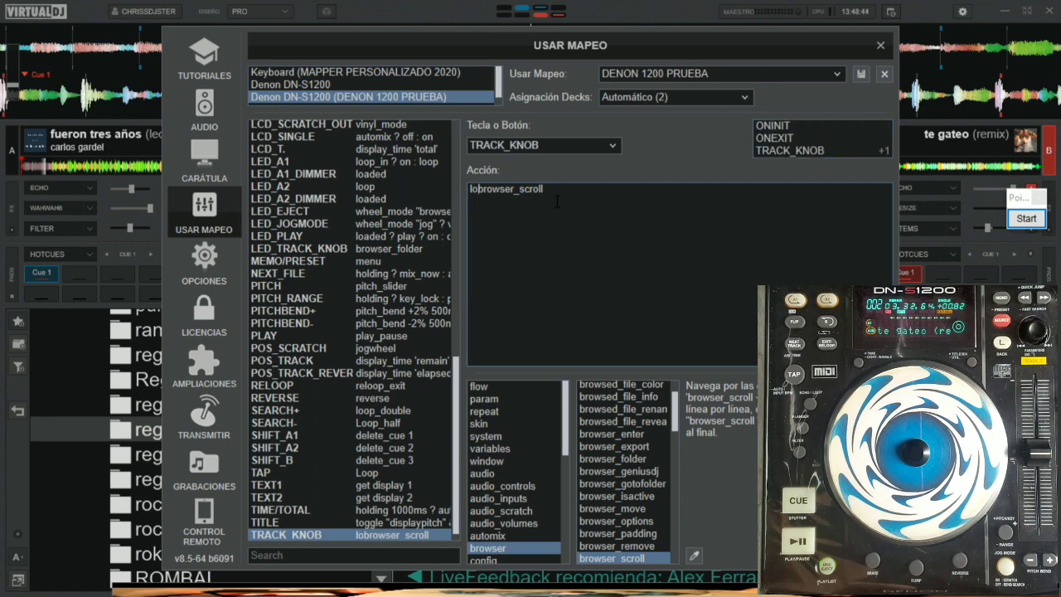
{"action": "type", "text": "lop"}
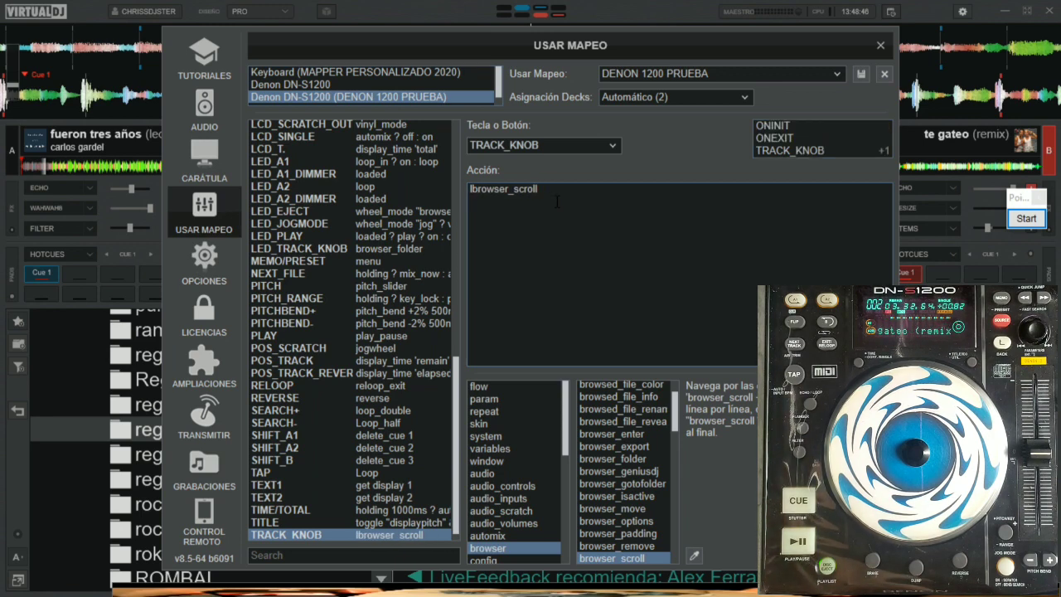
{"action": "key", "text": "BackSpace"}
{"action": "type", "text": "loop"}
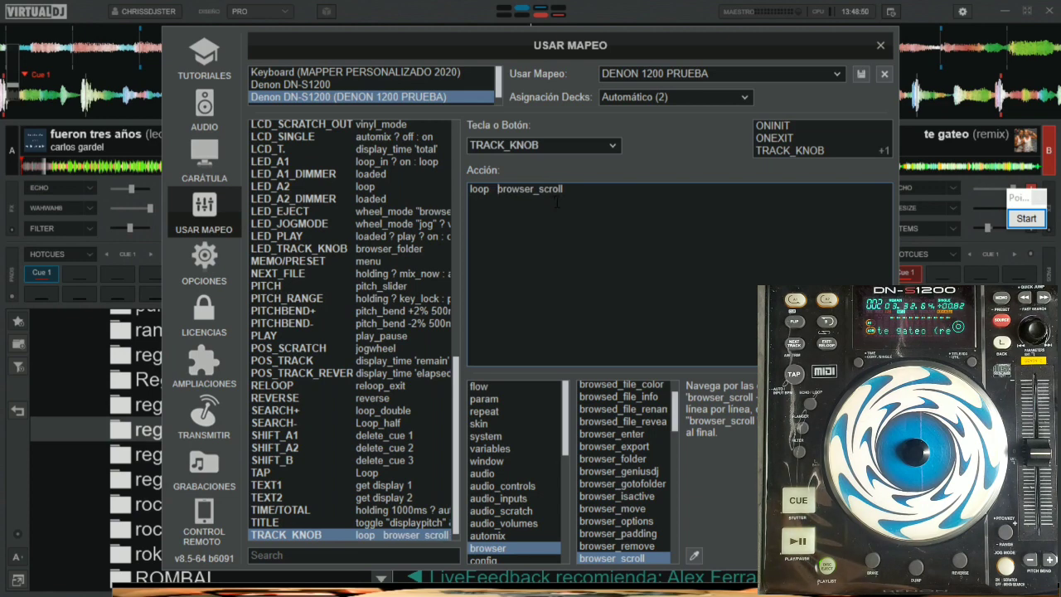
{"action": "key", "text": "BackSpace"}
{"action": "key", "text": "BackSpace"}
{"action": "type", "text": "? "}
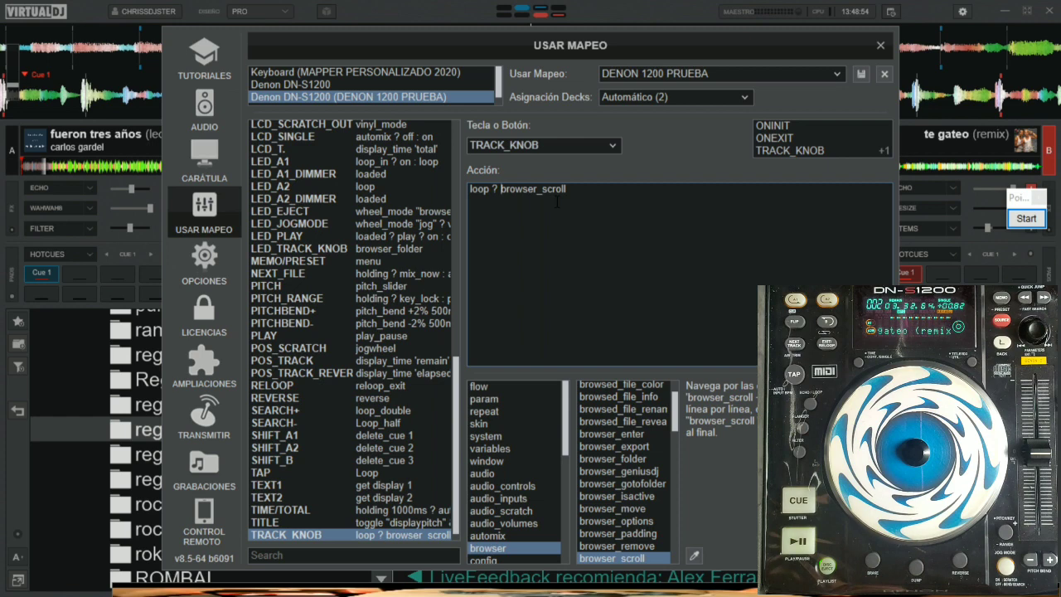
{"action": "type", "text": "loop"}
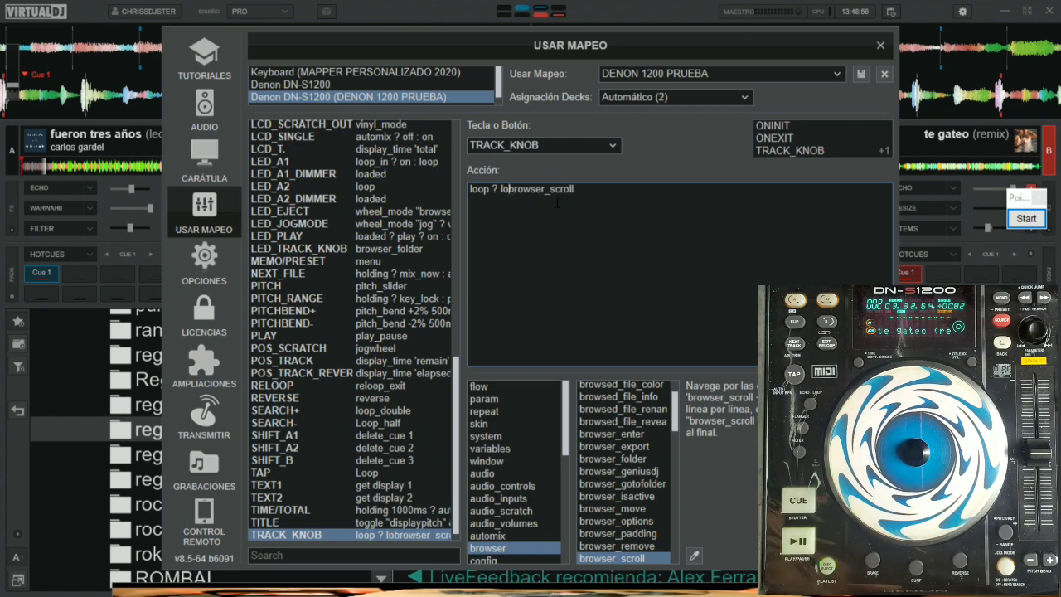
{"action": "type", "text": "_d"}
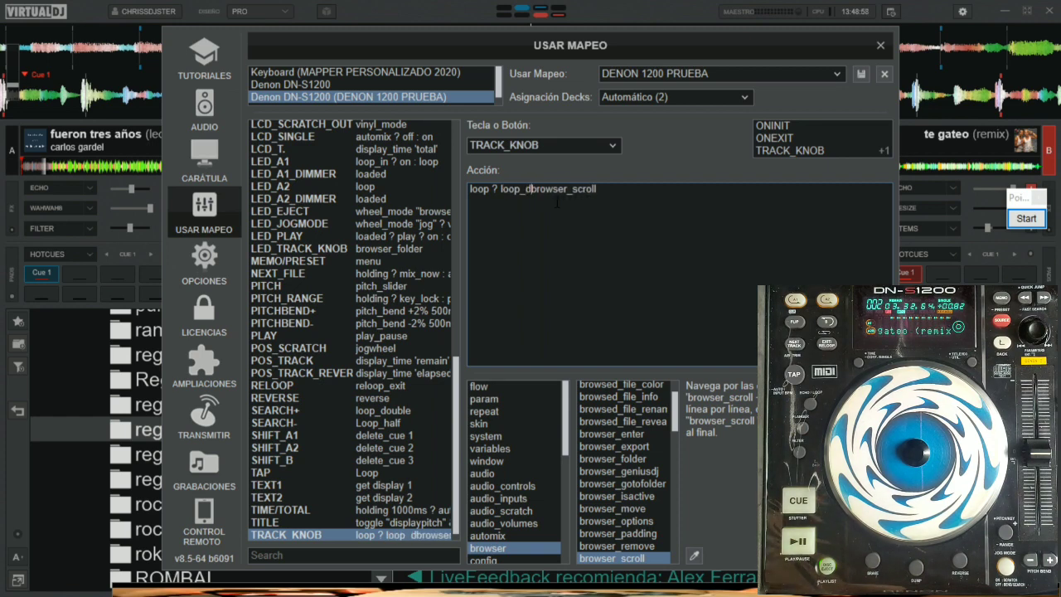
{"action": "type", "text": "ouble :"}
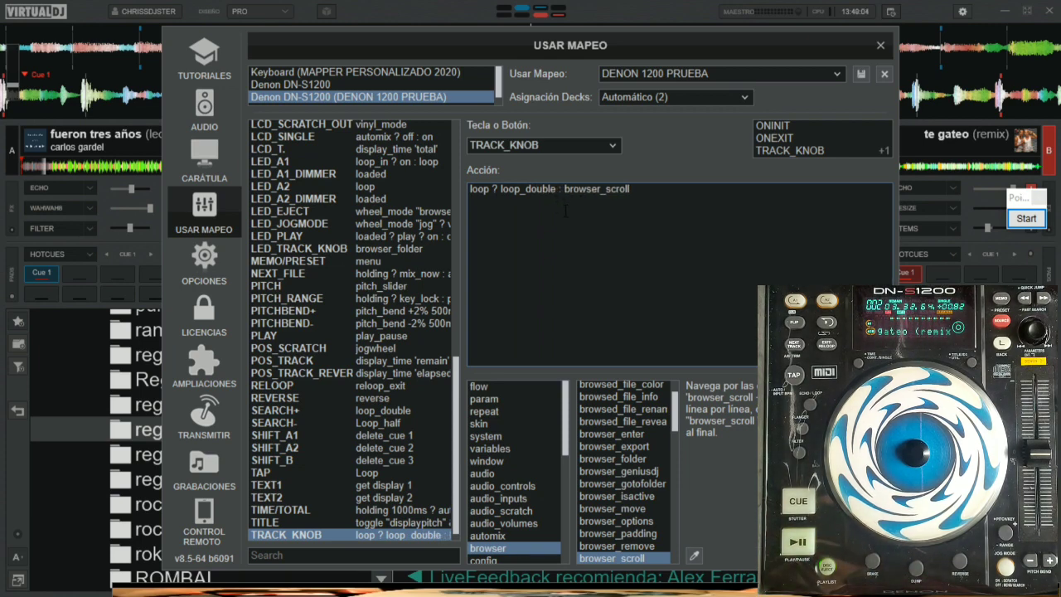
{"action": "left_click", "coordinate": [478, 183]}
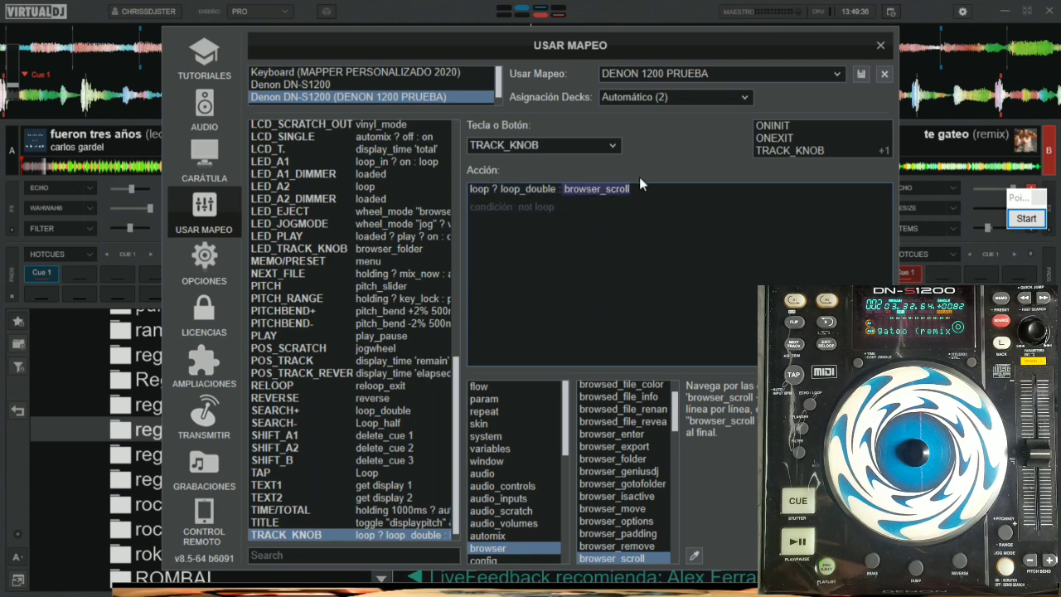
{"action": "left_click", "coordinate": [880, 46]}
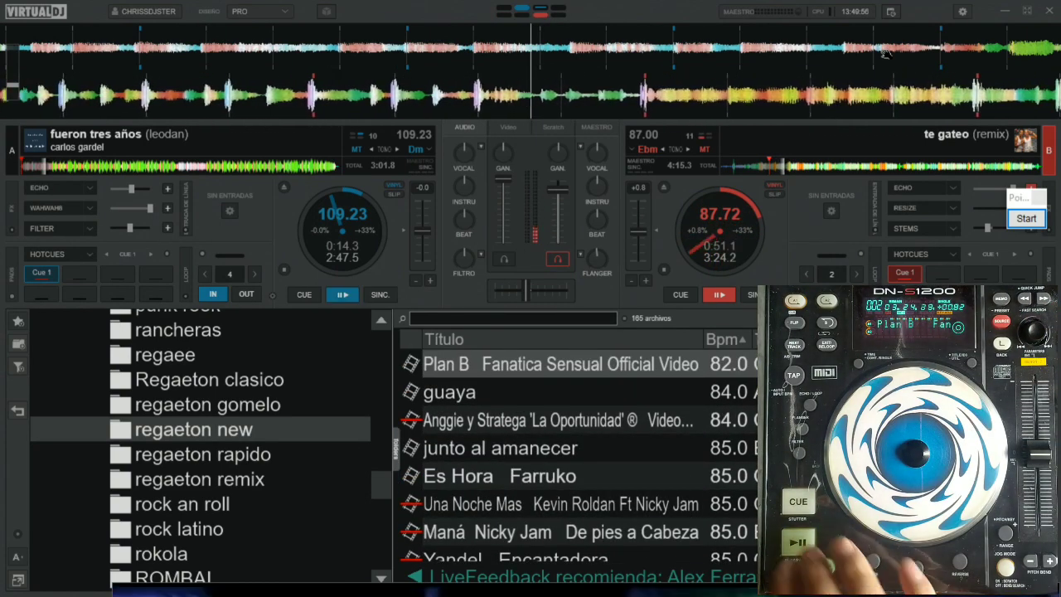
Step: Switch to the Word document, select the loop_double command under "Mover loop con perlla" and switch back to VirtualDJ
{"action": "key", "text": "alt+Tab"}
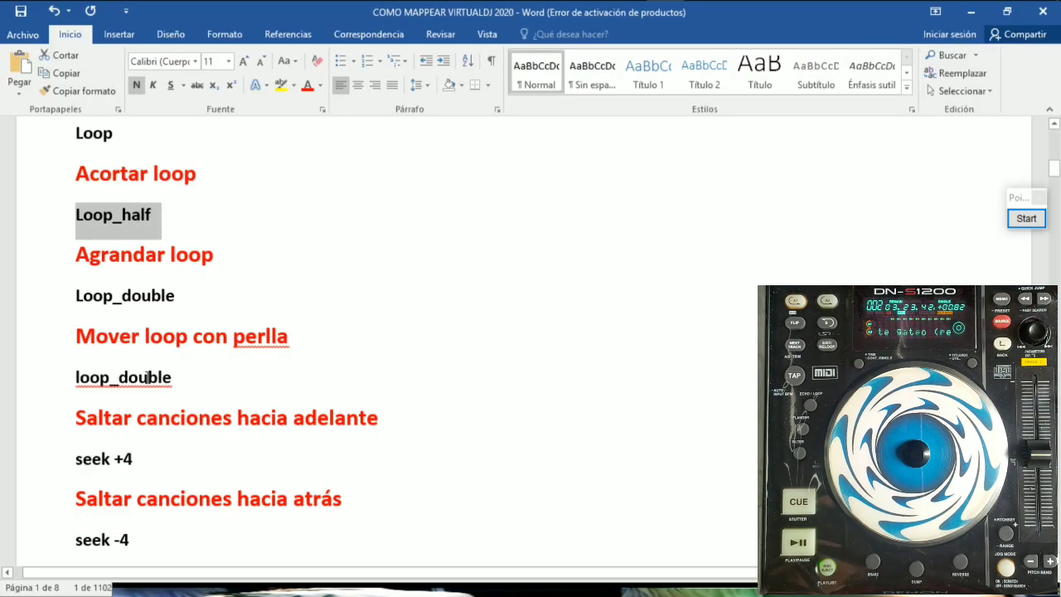
{"action": "left_click_drag", "start_coordinate": [172, 378], "coordinate": [76, 378]}
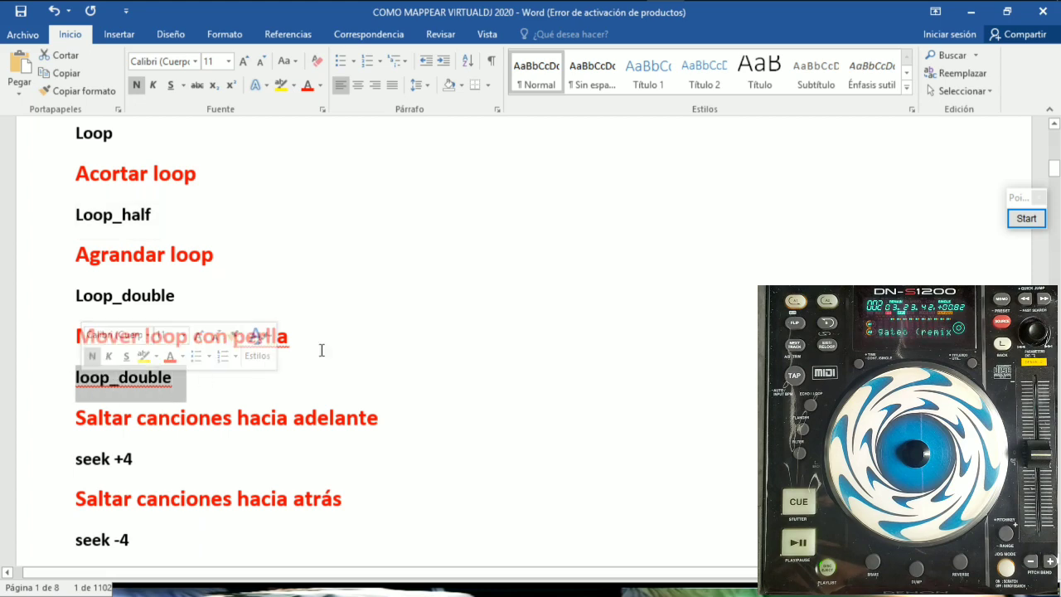
{"action": "left_click", "coordinate": [587, 14]}
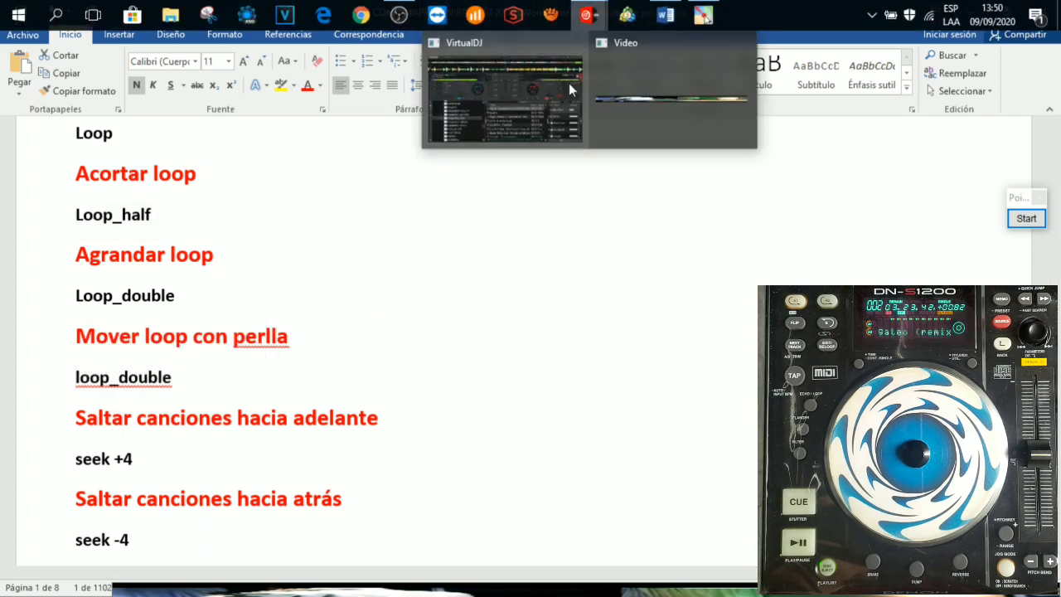
{"action": "left_click", "coordinate": [510, 104]}
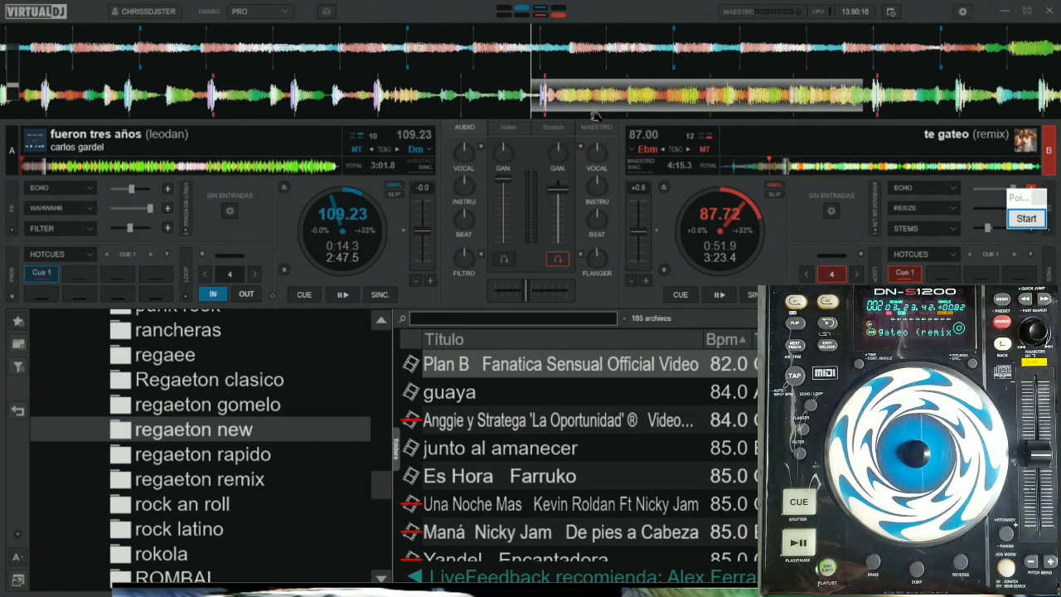
Step: Reopen the DENON 1200 PRUEBA mapping, reduce TRACK_KNOB's action to browser_scroll by removing the loop condition, and close the settings
{"action": "left_click", "coordinate": [962, 12]}
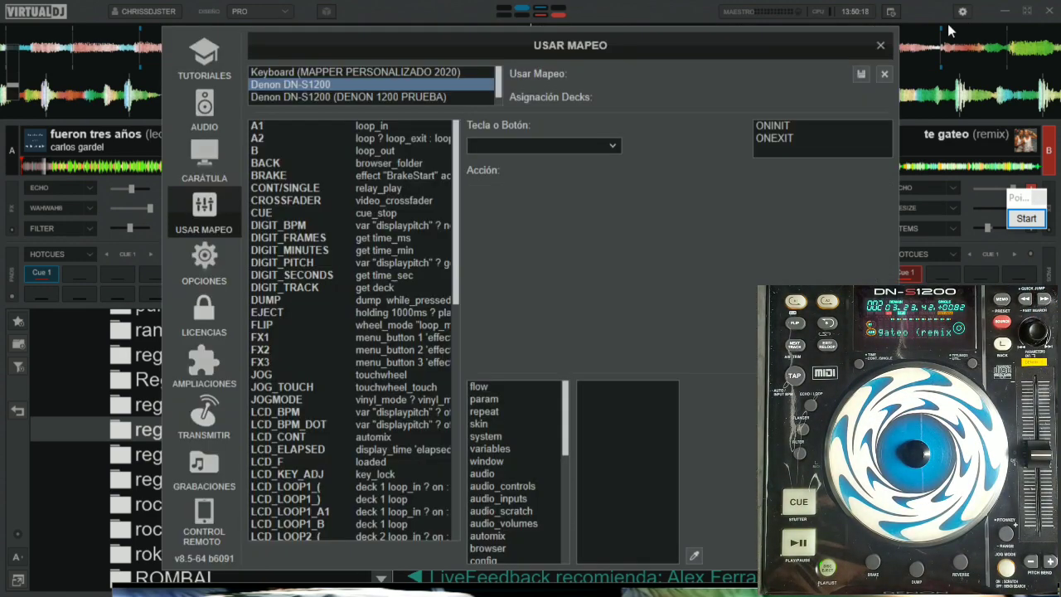
{"action": "left_click", "coordinate": [405, 96]}
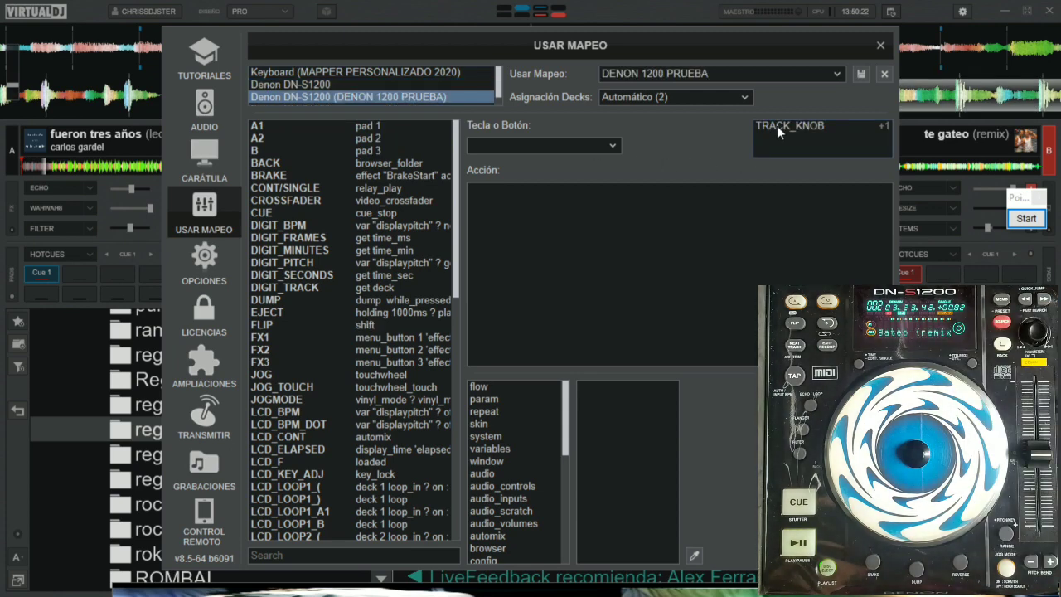
{"action": "left_click", "coordinate": [777, 125]}
{"action": "left_click_drag", "start_coordinate": [563, 188], "coordinate": [470, 189]}
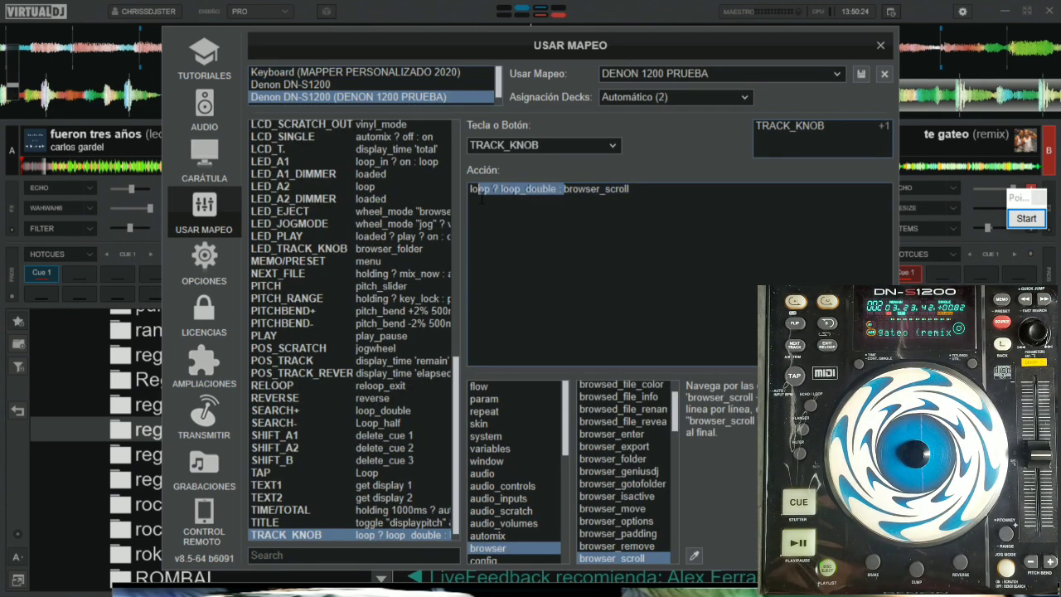
{"action": "key", "text": "BackSpace"}
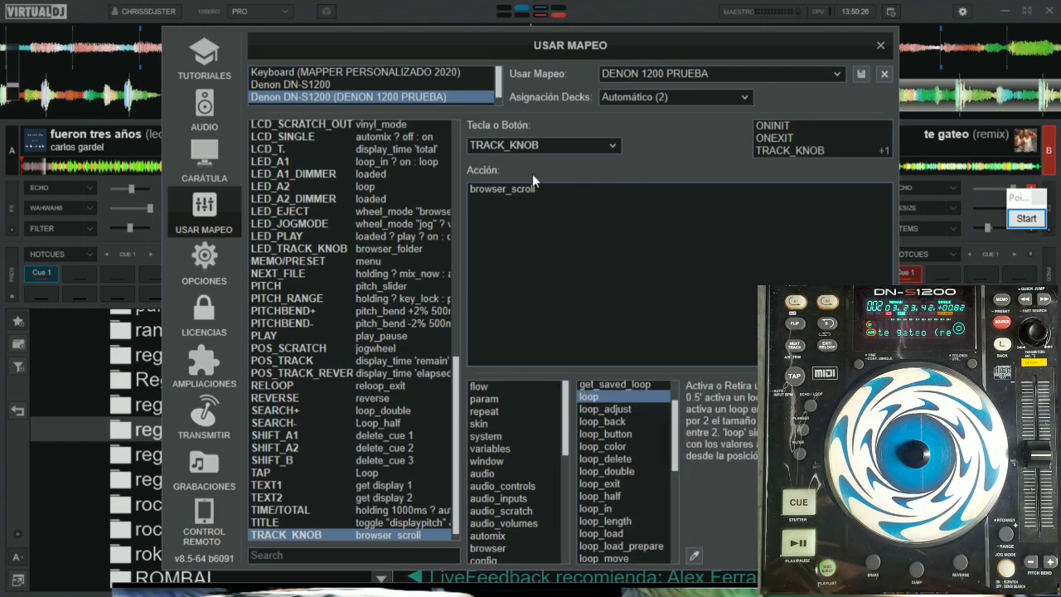
{"action": "left_click", "coordinate": [879, 45]}
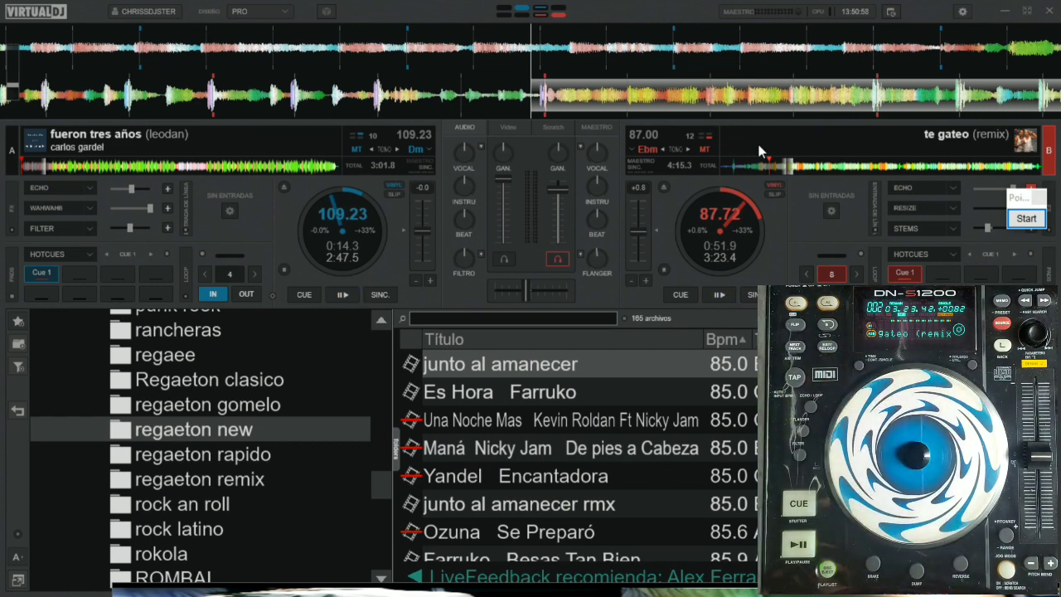
Step: Reopen the DENON 1200 PRUEBA mapping and try to assign loop_in to the NEXT_FILE button, closing the settings
{"action": "left_click", "coordinate": [961, 13]}
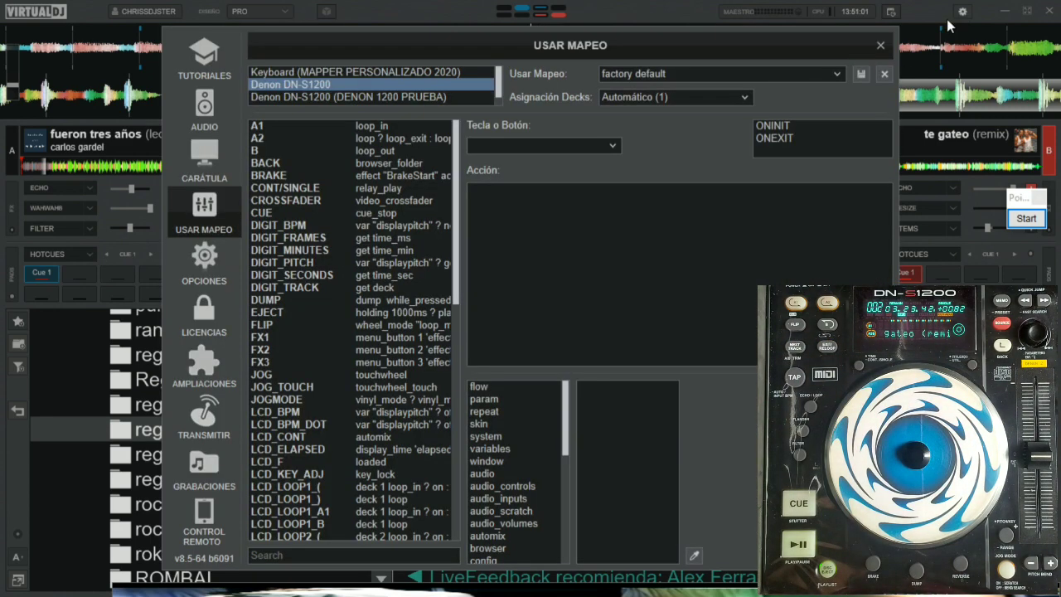
{"action": "left_click", "coordinate": [313, 97]}
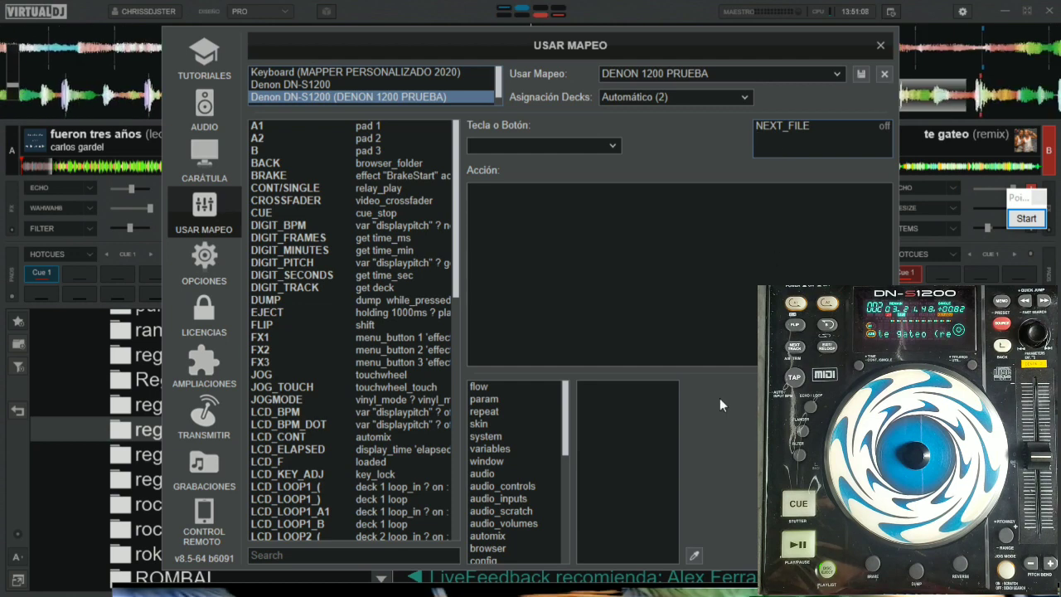
{"action": "left_click", "coordinate": [712, 225]}
{"action": "type", "text": "l"}
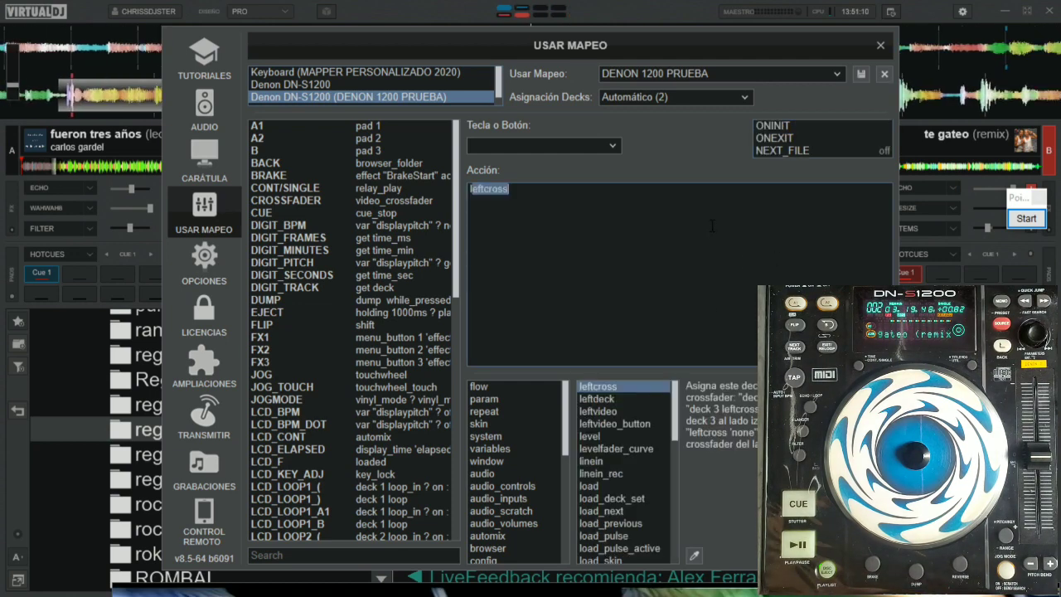
{"action": "type", "text": "loop"}
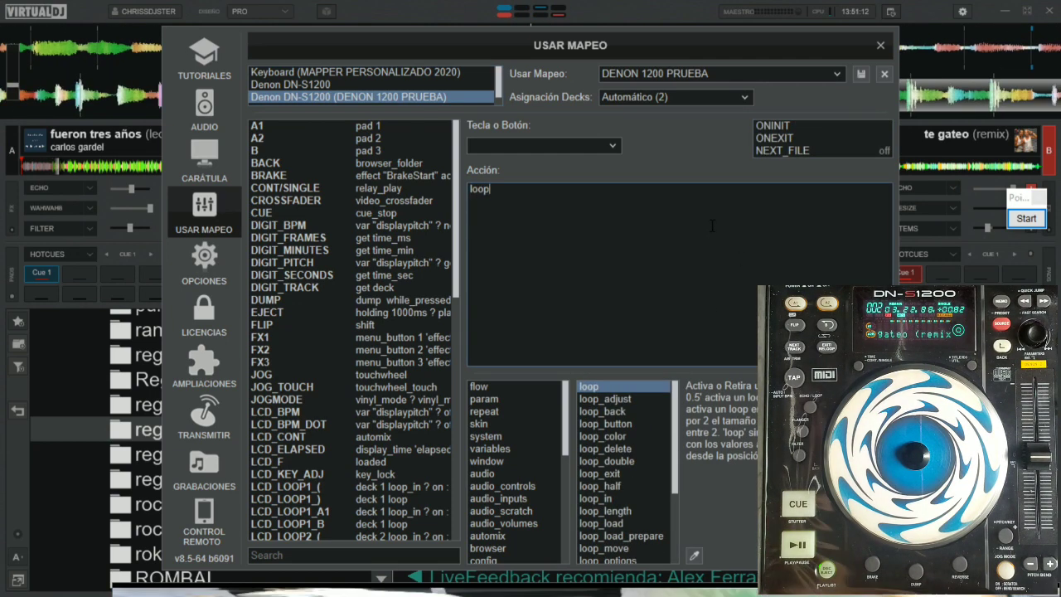
{"action": "left_click", "coordinate": [600, 498]}
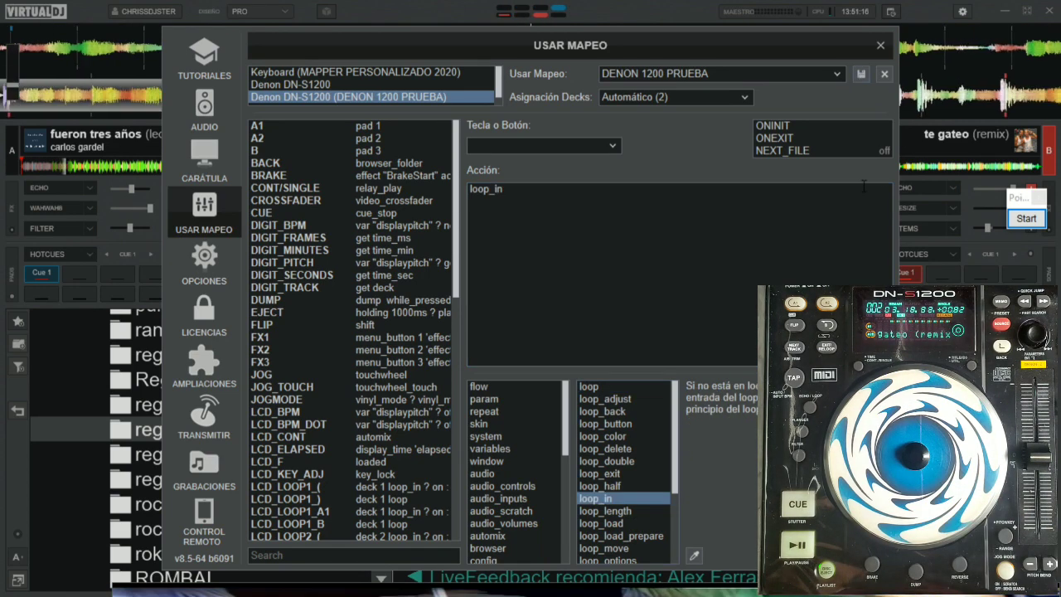
{"action": "left_click", "coordinate": [879, 45]}
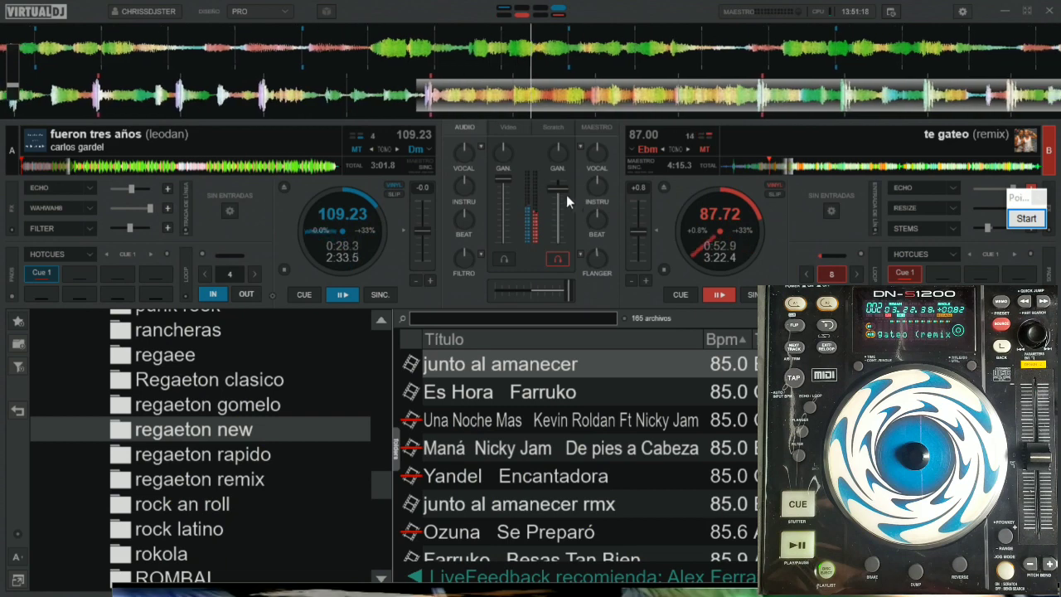
{"action": "left_click", "coordinate": [703, 293]}
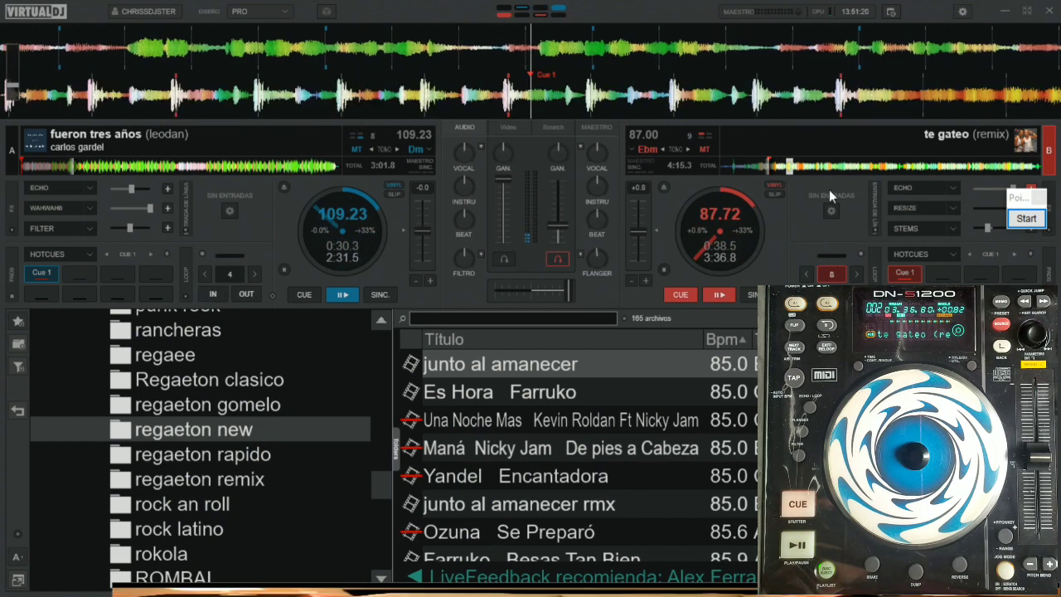
Step: Replace the NEXT_FILE button's action with loop_in in the DENON 1200 PRUEBA mapping and close the settings
{"action": "left_click", "coordinate": [962, 12]}
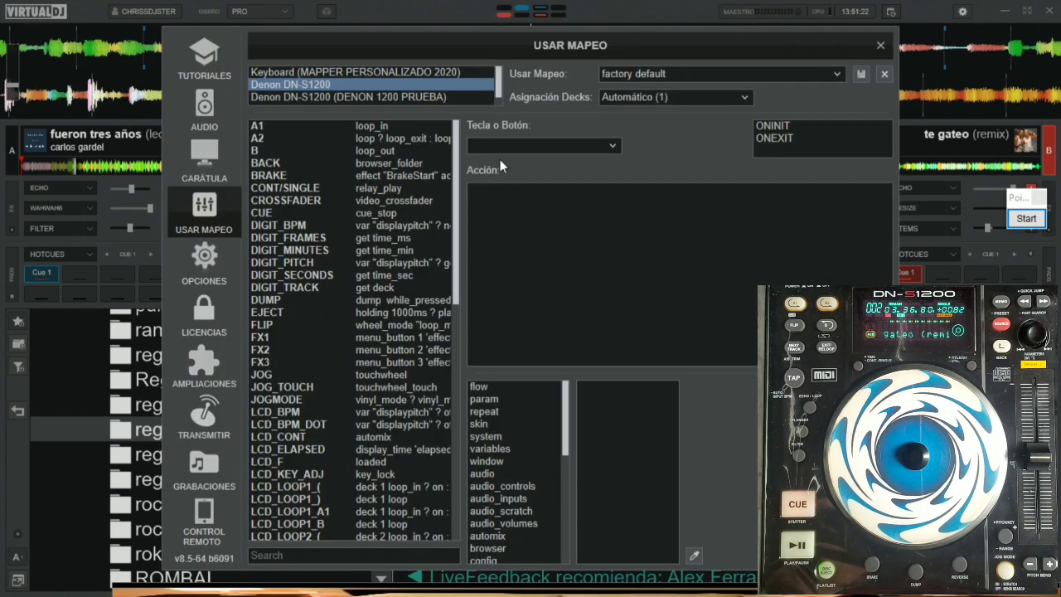
{"action": "left_click", "coordinate": [407, 96]}
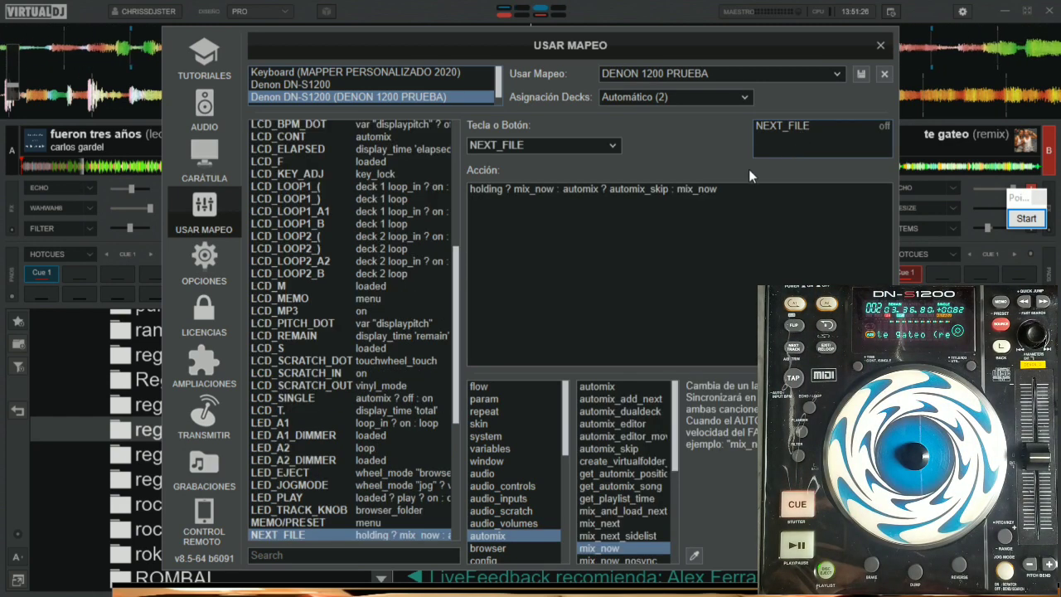
{"action": "left_click_drag", "start_coordinate": [729, 189], "coordinate": [375, 189]}
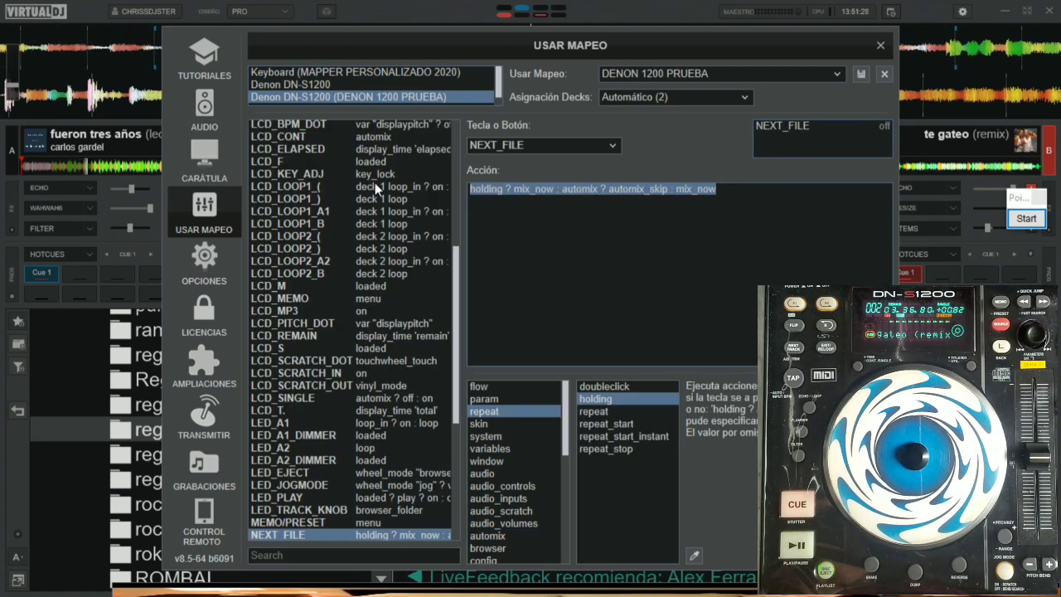
{"action": "type", "text": "loop"}
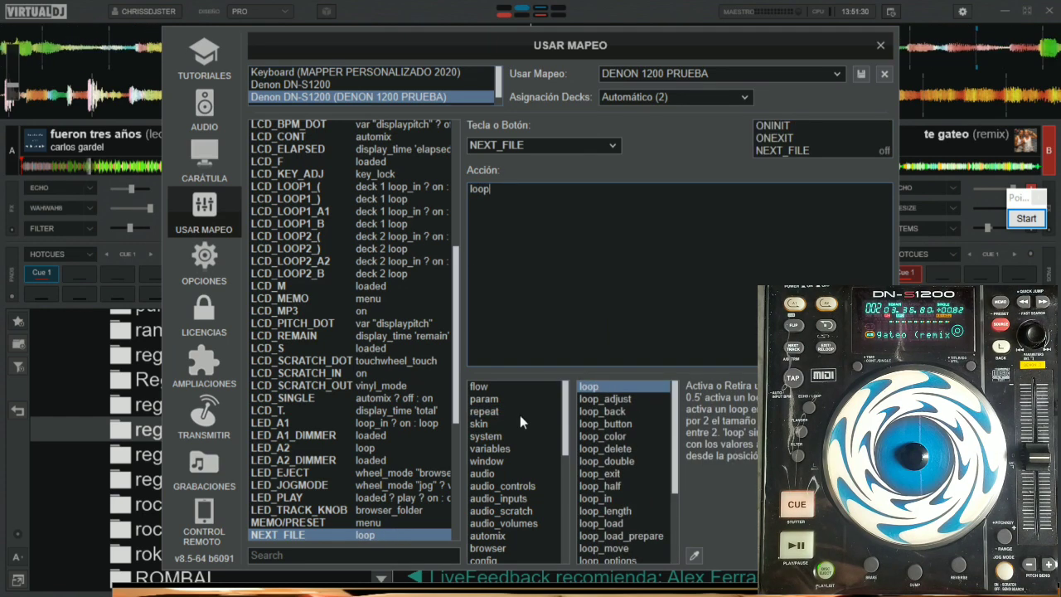
{"action": "double_click", "coordinate": [597, 498]}
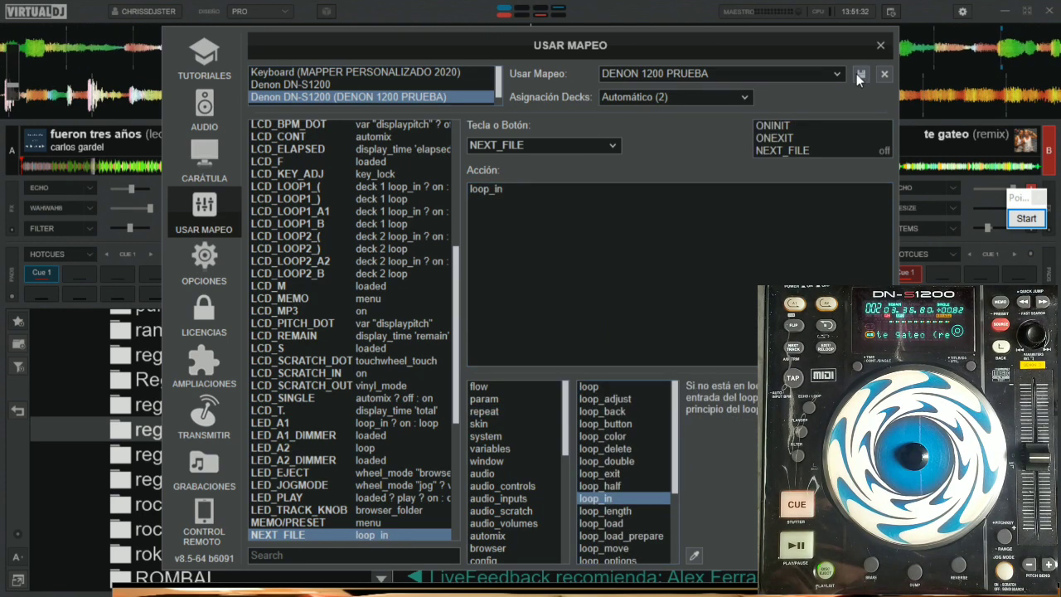
{"action": "left_click", "coordinate": [880, 45]}
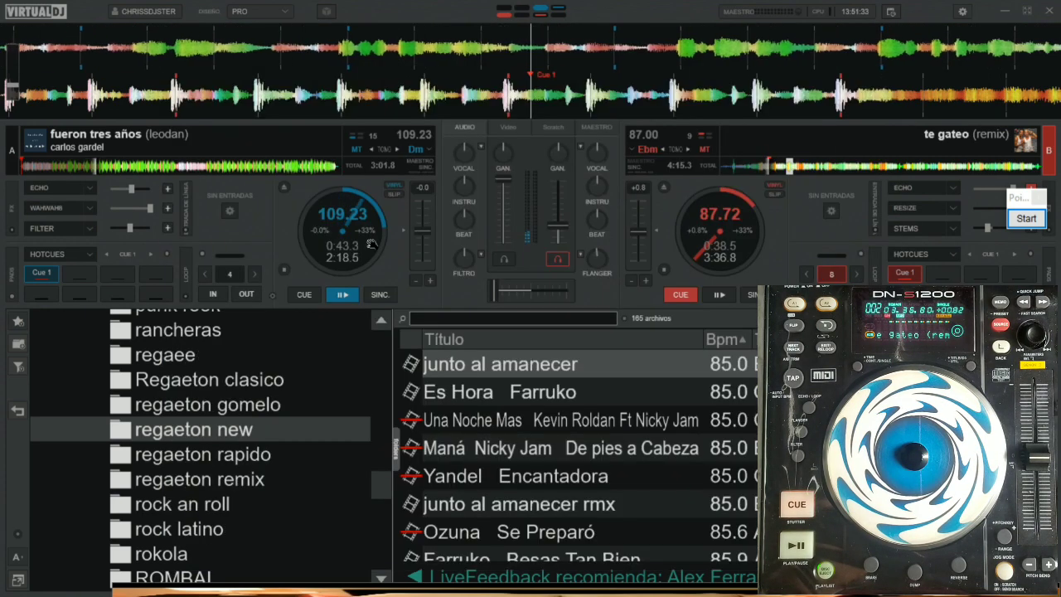
Step: Pause deck A, set the RELOOP button's action to loop_out in the DENON 1200 PRUEBA mapping, and close the settings
{"action": "left_click", "coordinate": [353, 295]}
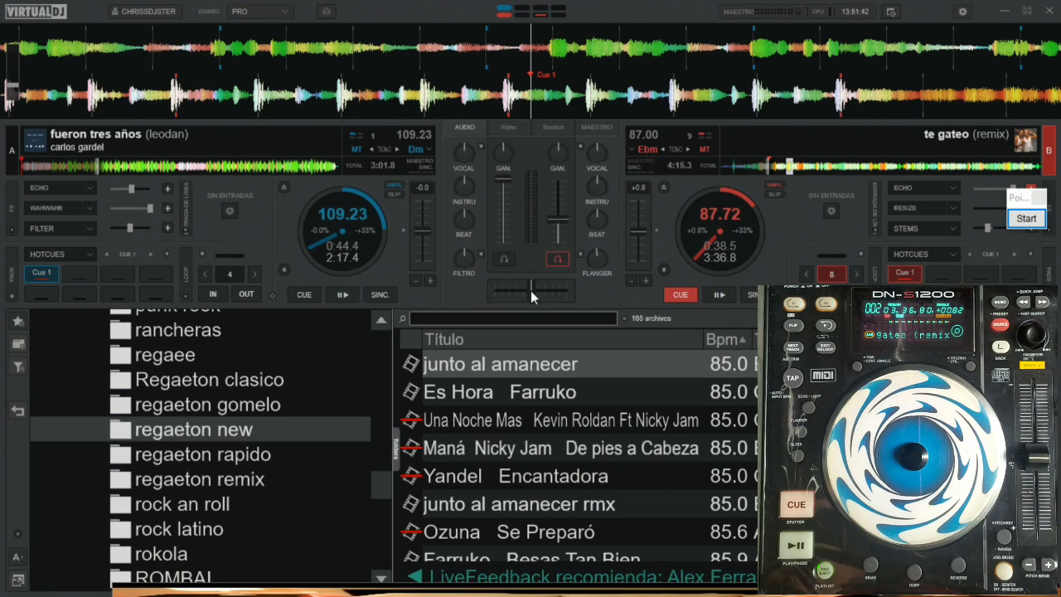
{"action": "left_click", "coordinate": [962, 12]}
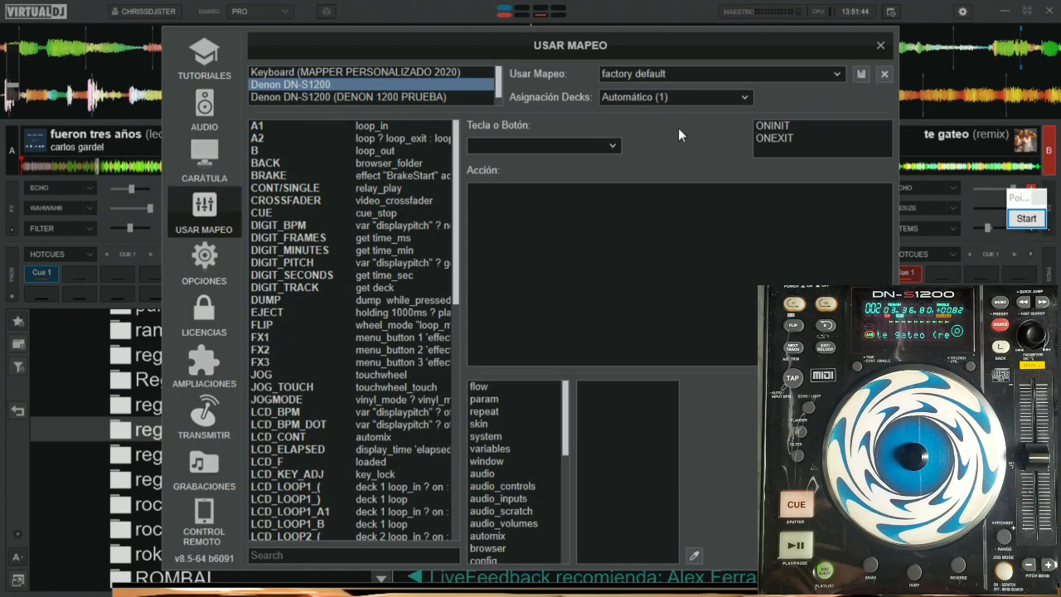
{"action": "left_click", "coordinate": [411, 97]}
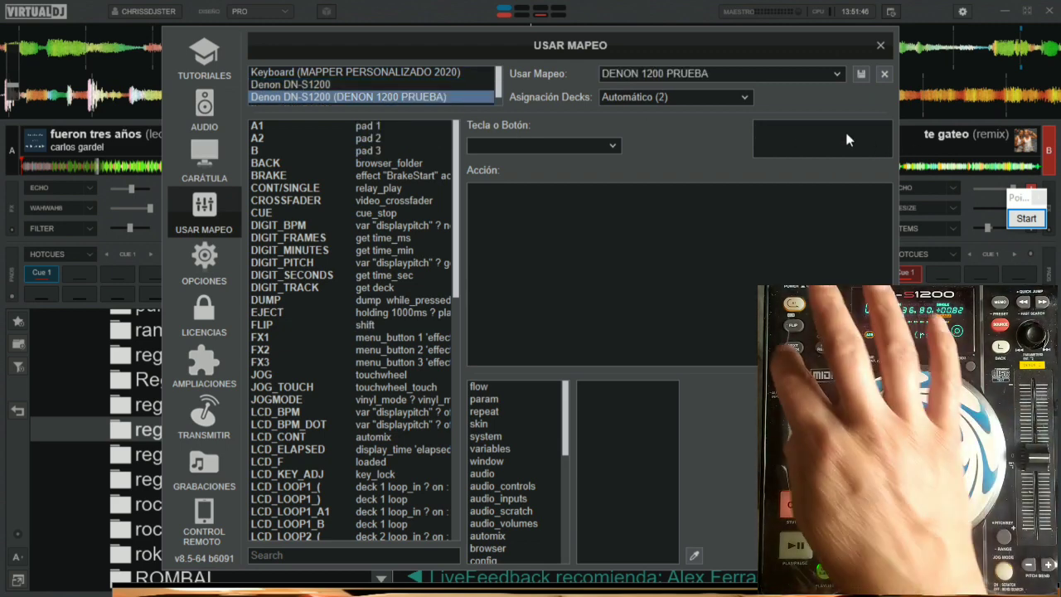
{"action": "left_click", "coordinate": [804, 131]}
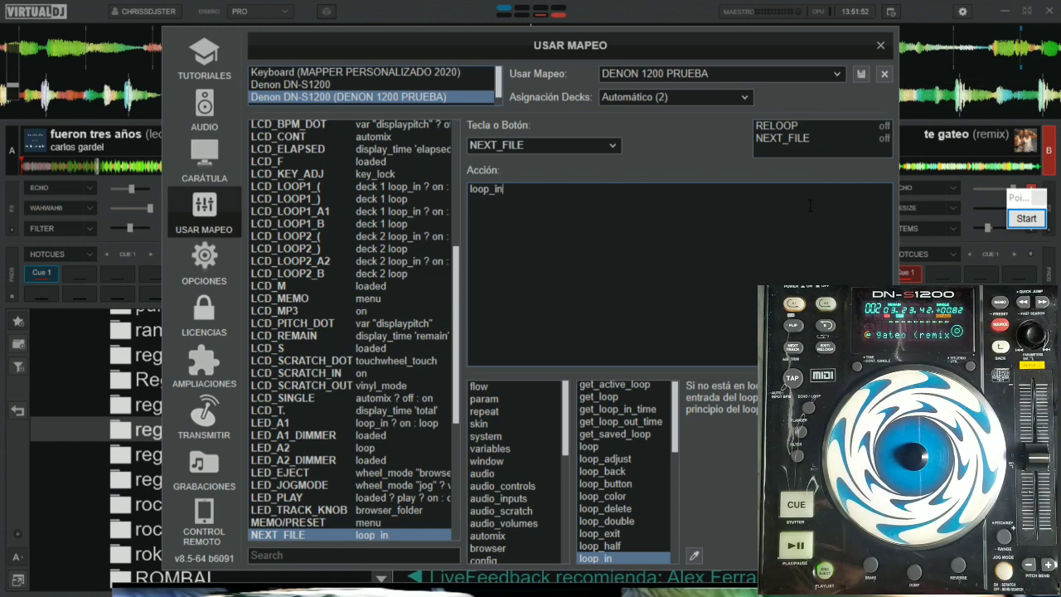
{"action": "left_click", "coordinate": [787, 126]}
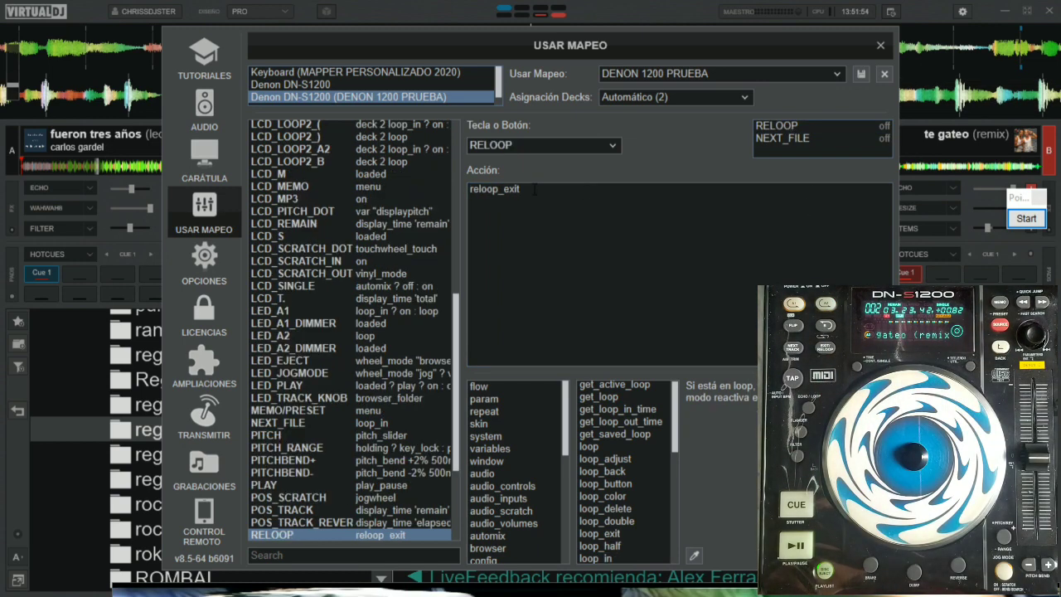
{"action": "type", "text": "loop"}
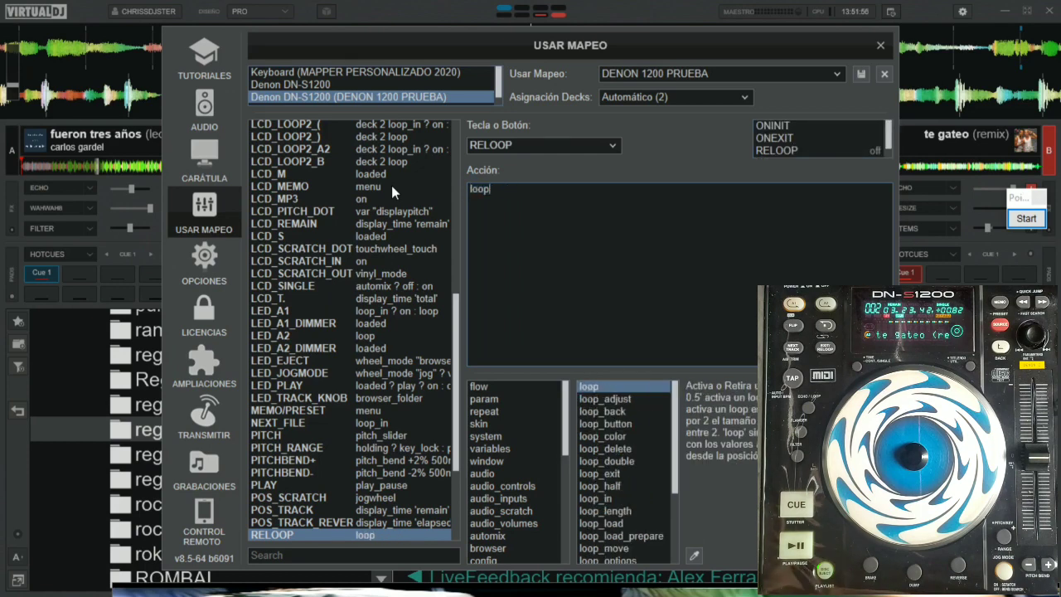
{"action": "type", "text": "_o"}
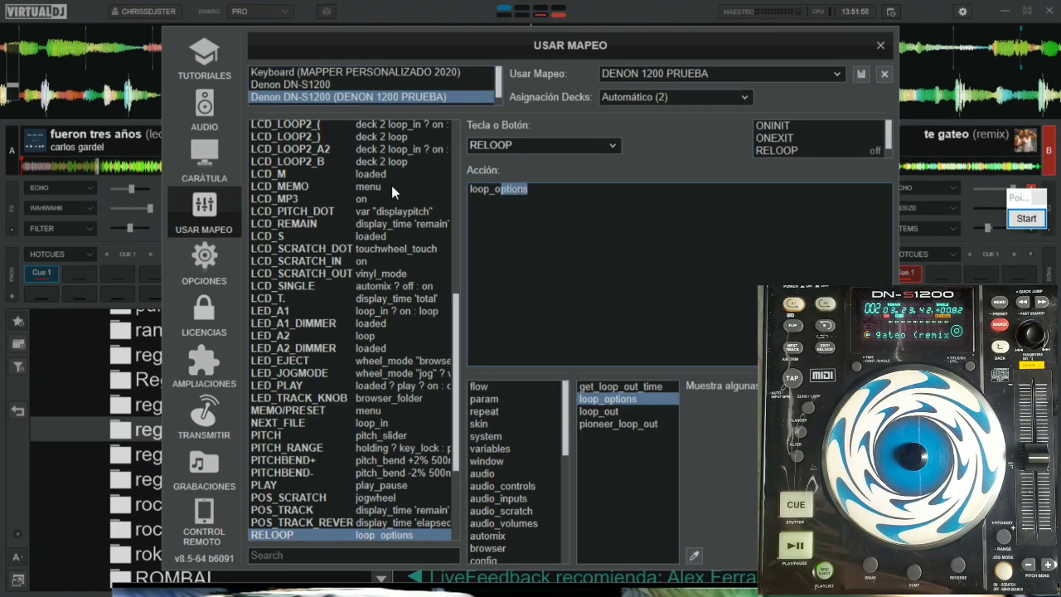
{"action": "type", "text": "ut"}
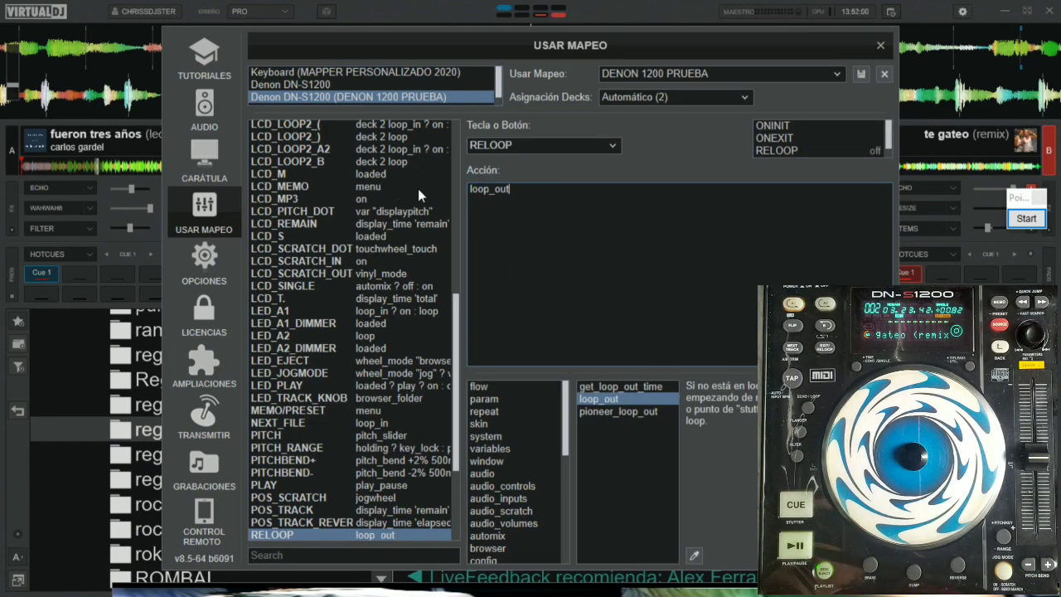
{"action": "left_click", "coordinate": [880, 46]}
Step: Switch to the Word command document and look through its list for the loop commands section
{"action": "key", "text": "alt+Tab"}
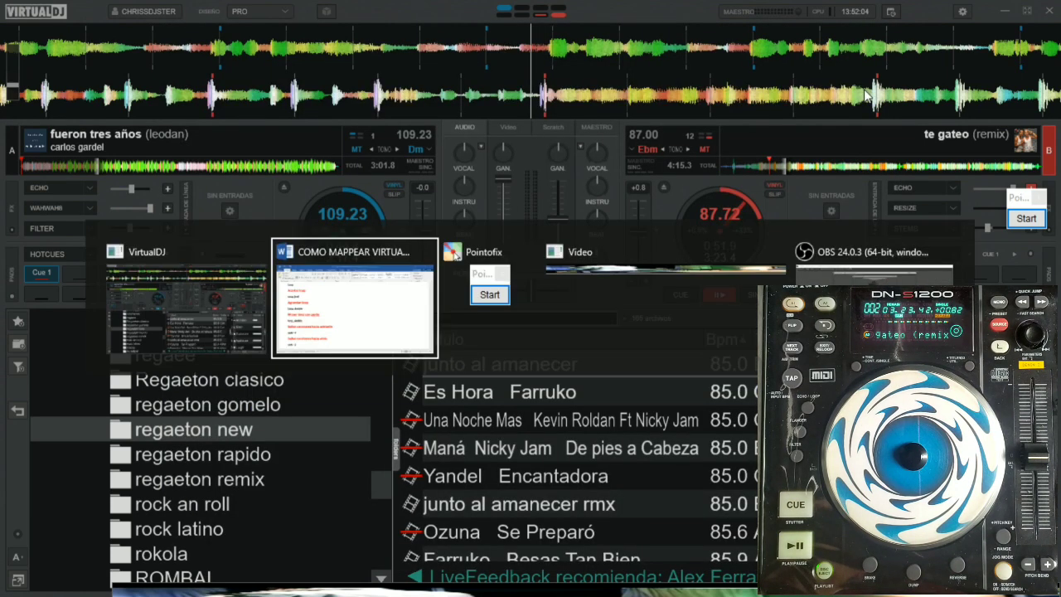
{"action": "scroll", "coordinate": [237, 302], "scroll_direction": "down", "scroll_amount": 15}
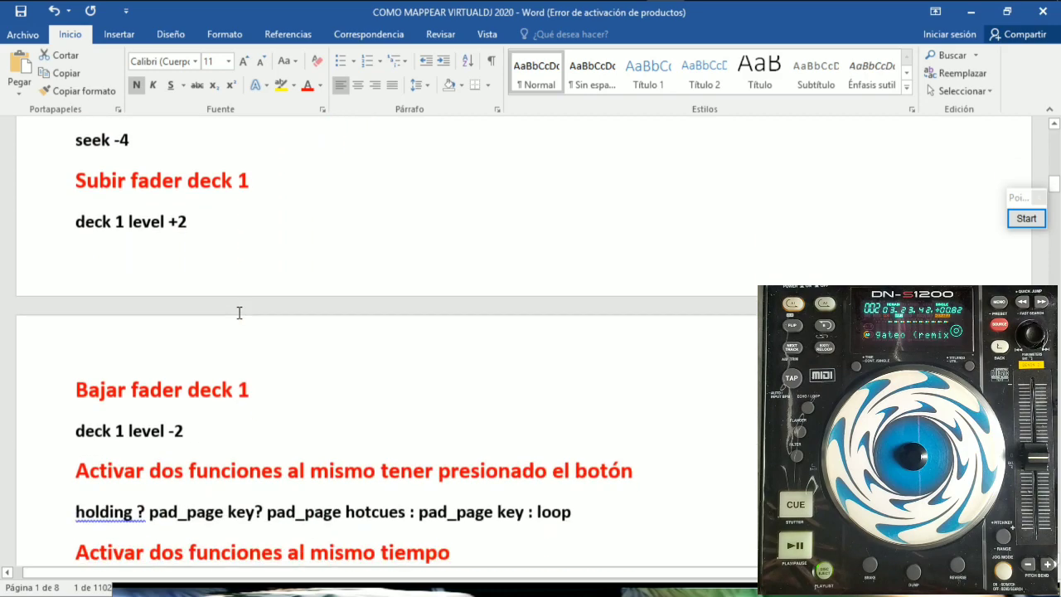
{"action": "scroll", "coordinate": [238, 313], "scroll_direction": "down", "scroll_amount": 12}
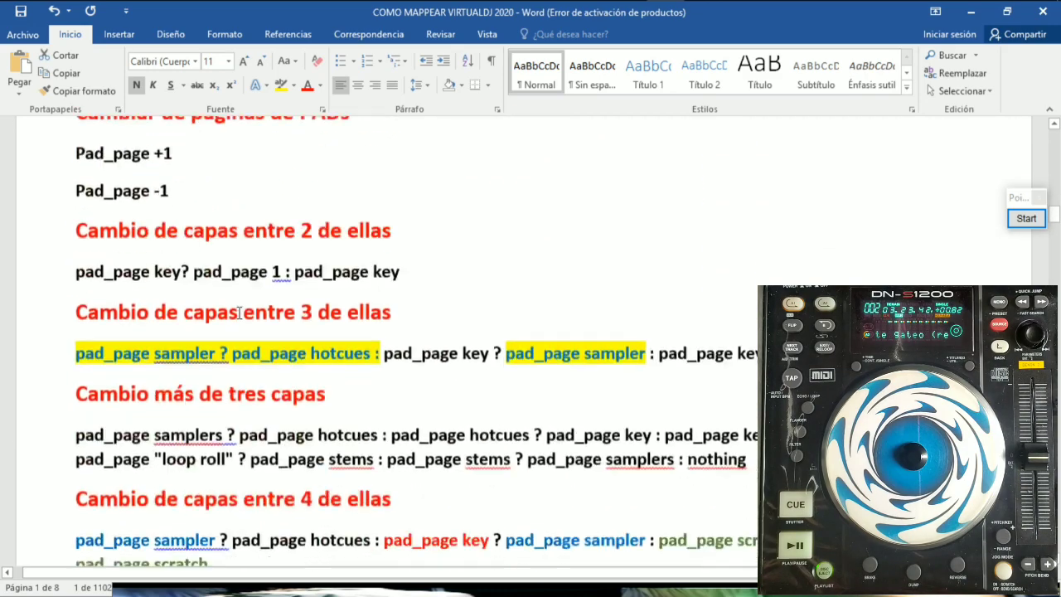
{"action": "scroll", "coordinate": [239, 313], "scroll_direction": "up", "scroll_amount": 15}
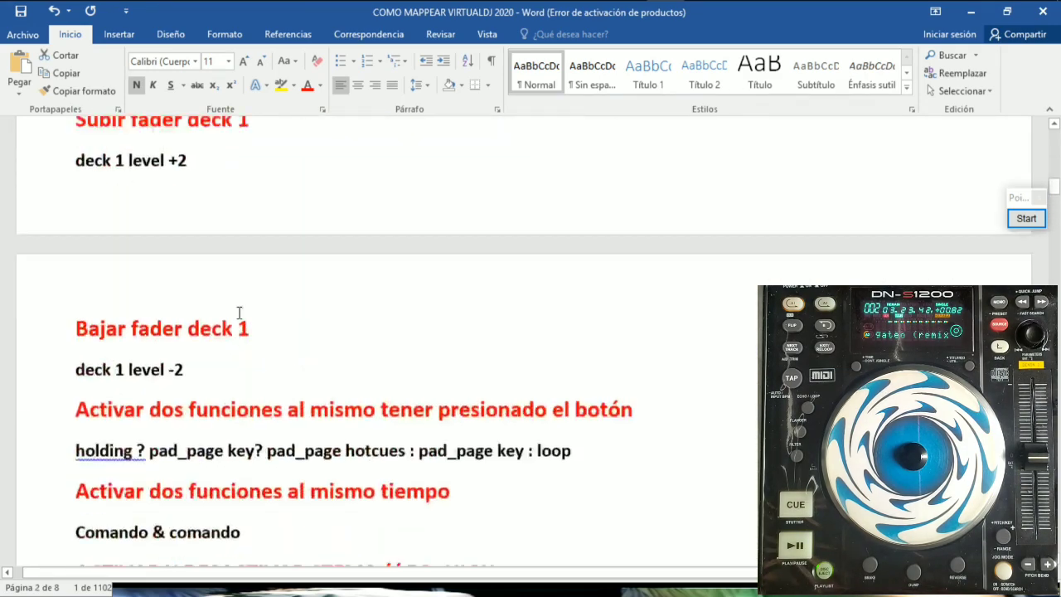
{"action": "scroll", "coordinate": [239, 312], "scroll_direction": "down", "scroll_amount": 7}
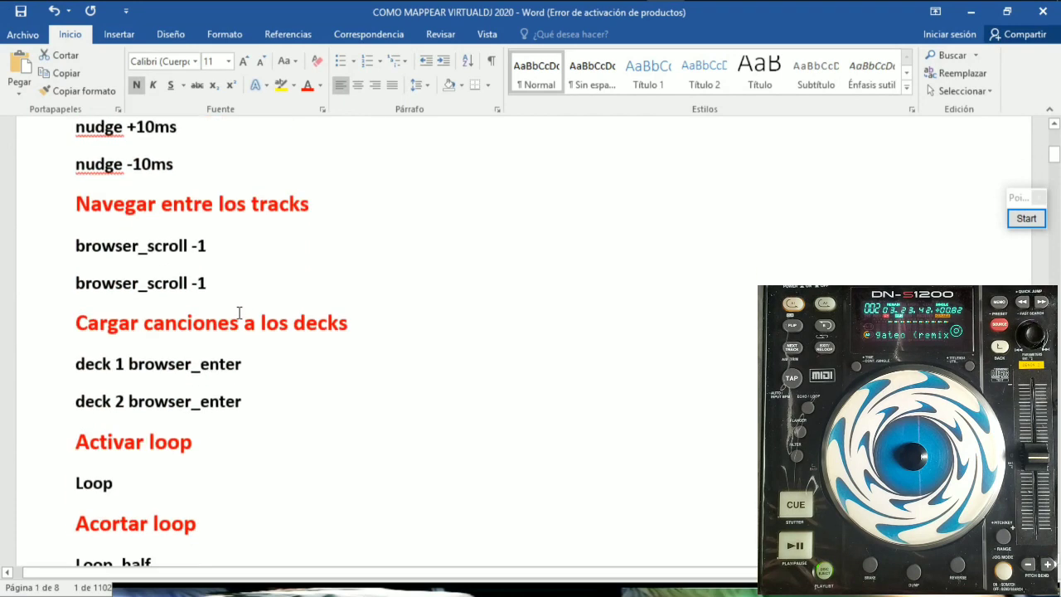
{"action": "scroll", "coordinate": [239, 312], "scroll_direction": "down", "scroll_amount": 6}
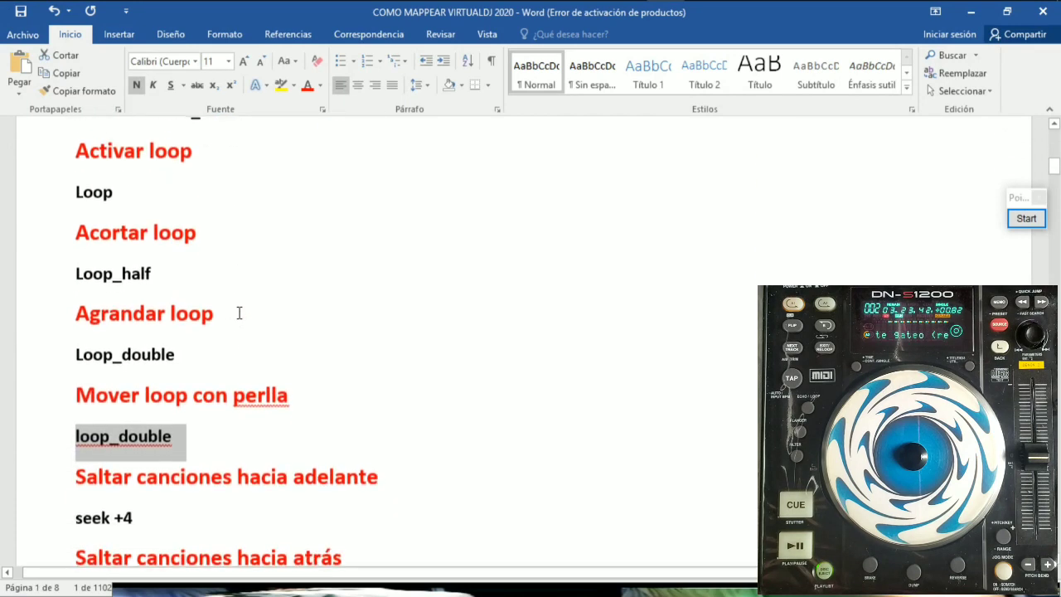
{"action": "scroll", "coordinate": [239, 319], "scroll_direction": "up", "scroll_amount": 6}
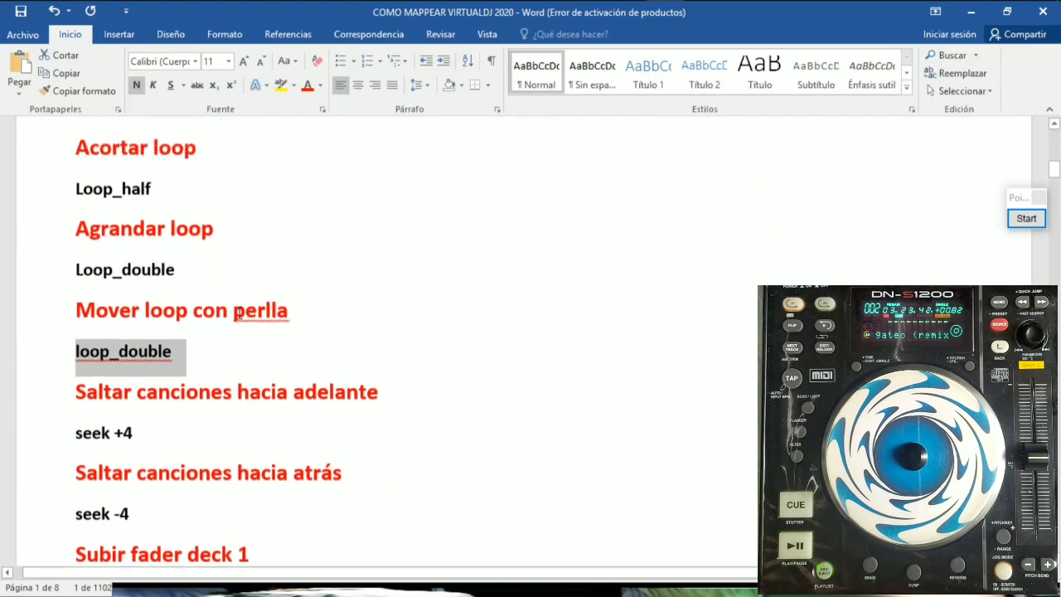
{"action": "scroll", "coordinate": [409, 290], "scroll_direction": "up", "scroll_amount": 5}
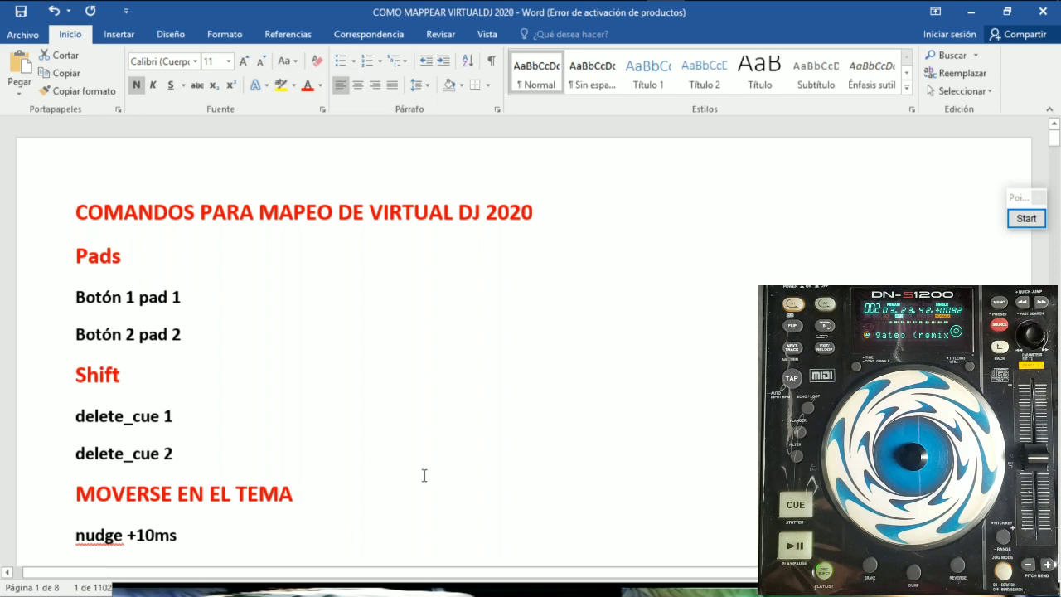
{"action": "scroll", "coordinate": [423, 475], "scroll_direction": "down", "scroll_amount": 7}
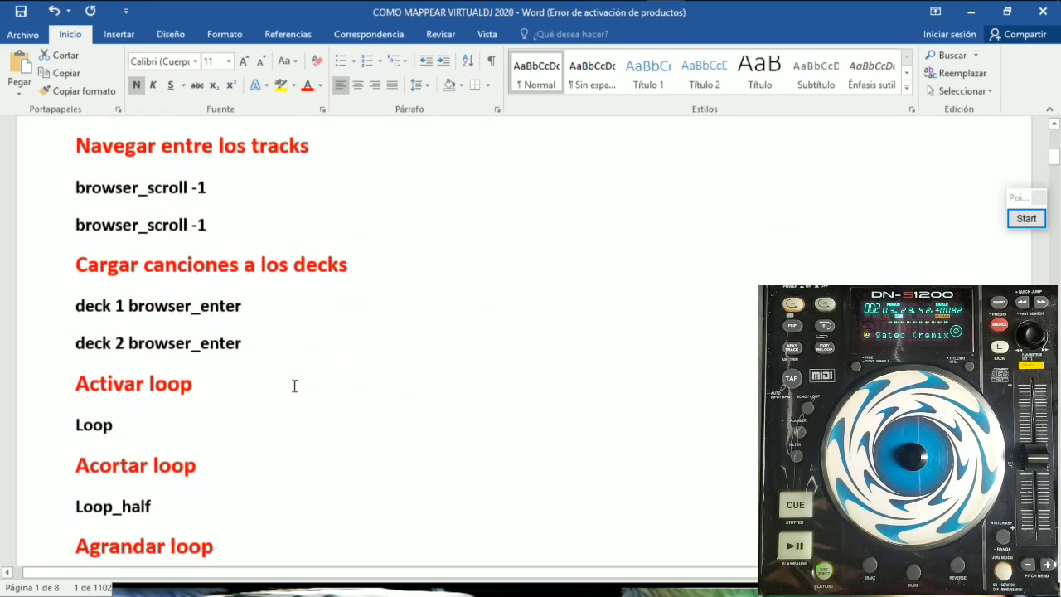
Step: Insert the line "Loop manual" directly below the "Activar loop" heading
{"action": "key", "text": "Return"}
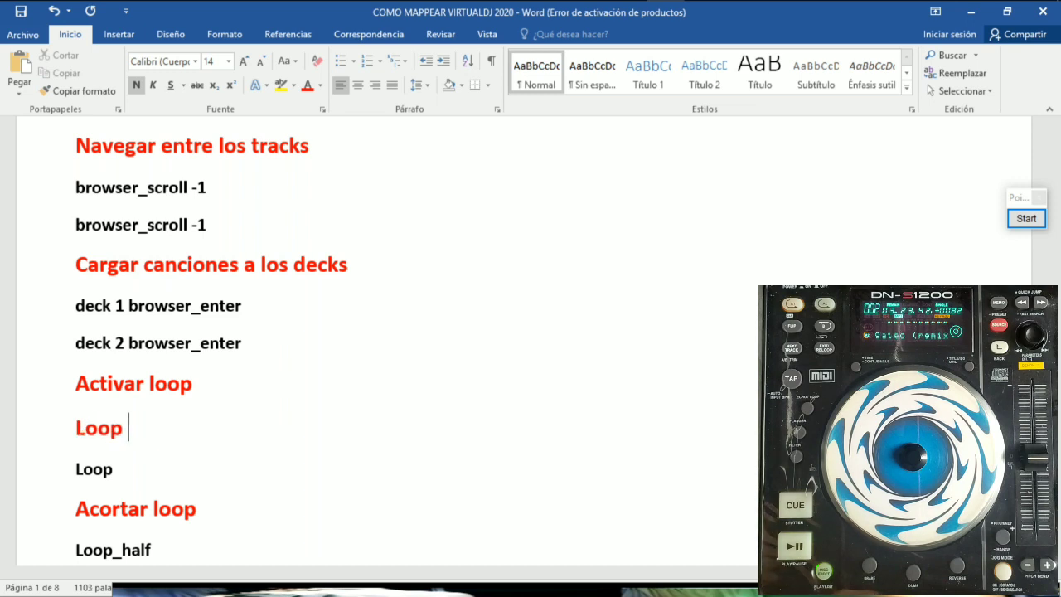
{"action": "key", "text": "BackSpace"}
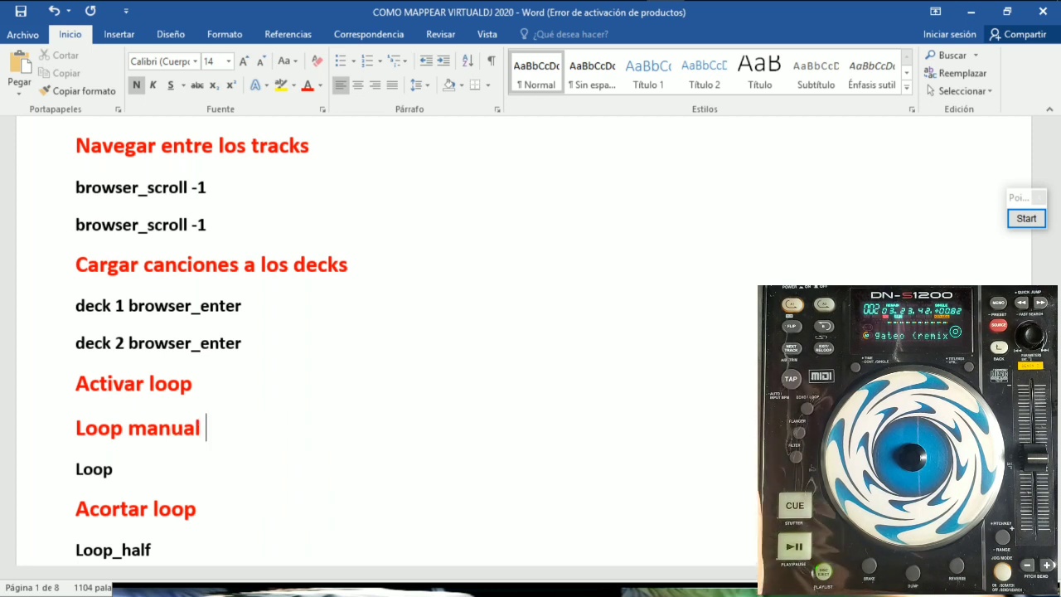
{"action": "key", "text": "Return"}
Step: Add the commands Loop_in and Loop_out on two separate lines beneath "Loop manual"
{"action": "type", "text": "l"}
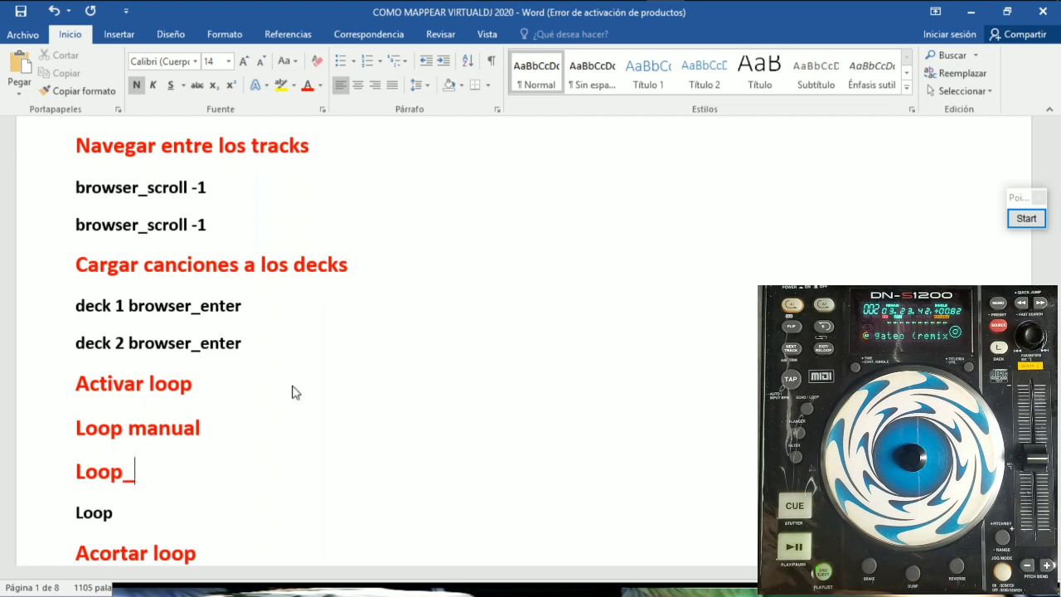
{"action": "type", "text": "oop_n"}
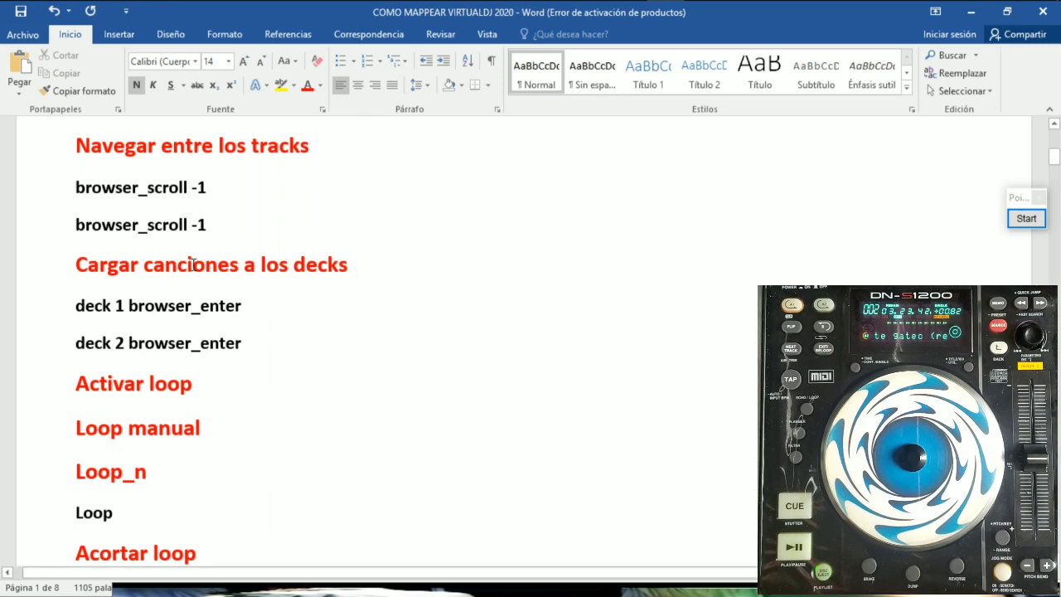
{"action": "left_click_drag", "start_coordinate": [190, 269], "coordinate": [182, 265]}
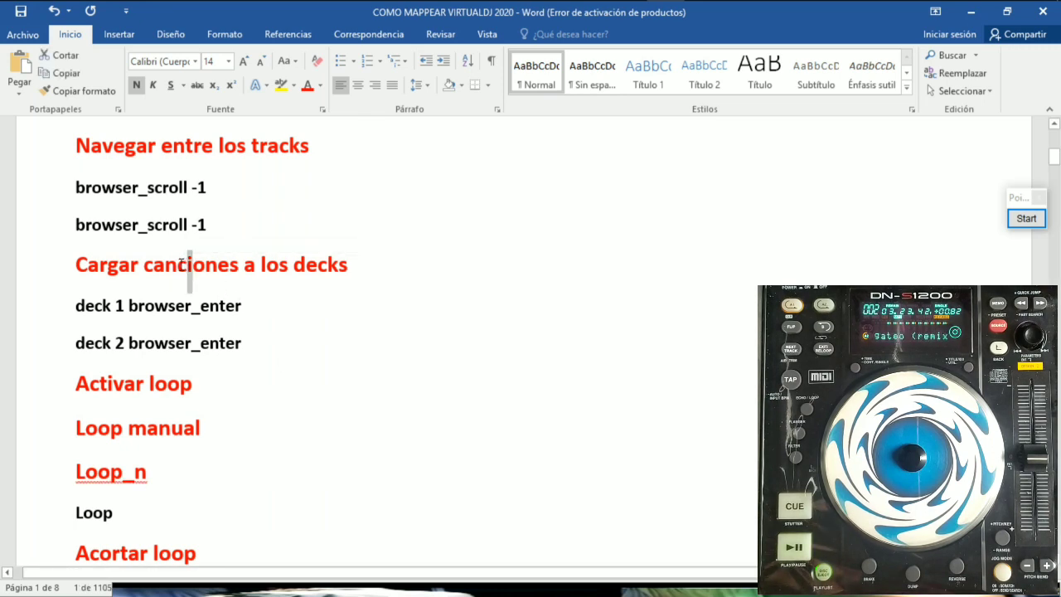
{"action": "left_click", "coordinate": [138, 478]}
{"action": "type", "text": "i"}
{"action": "key", "text": "Return"}
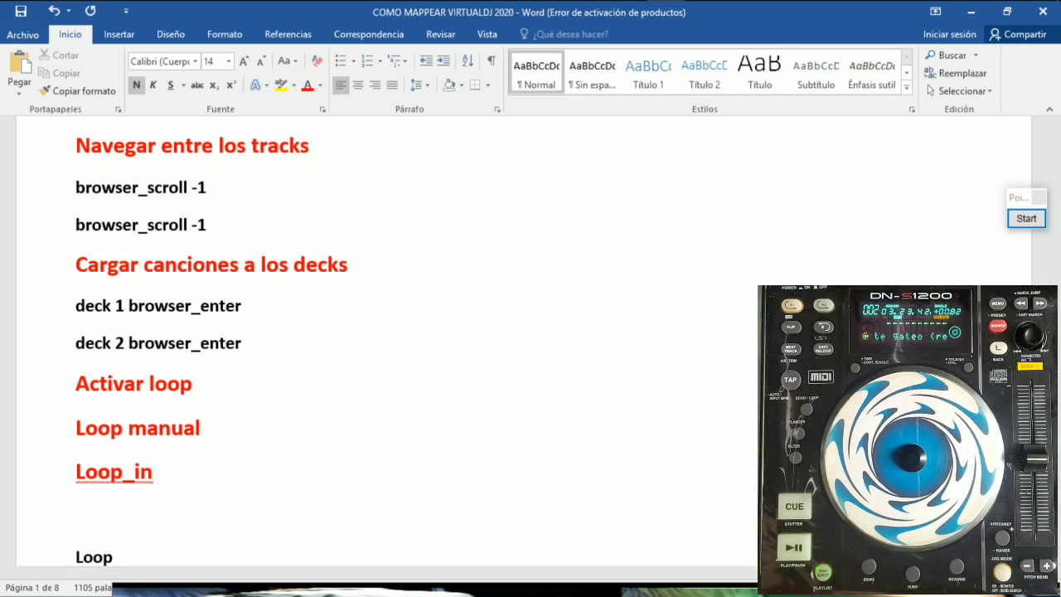
{"action": "type", "text": "loop"}
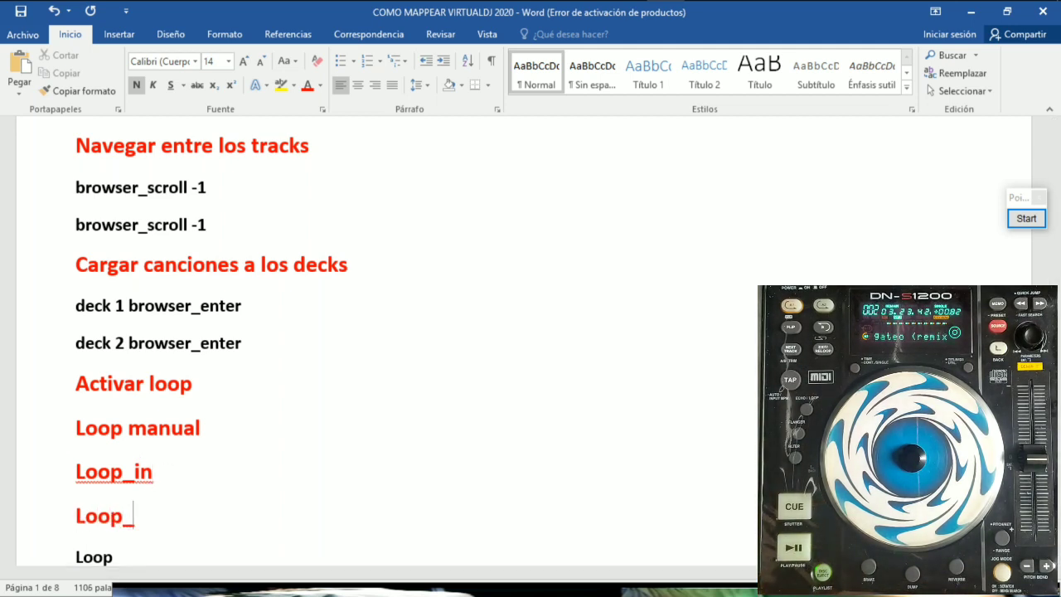
{"action": "type", "text": "_out"}
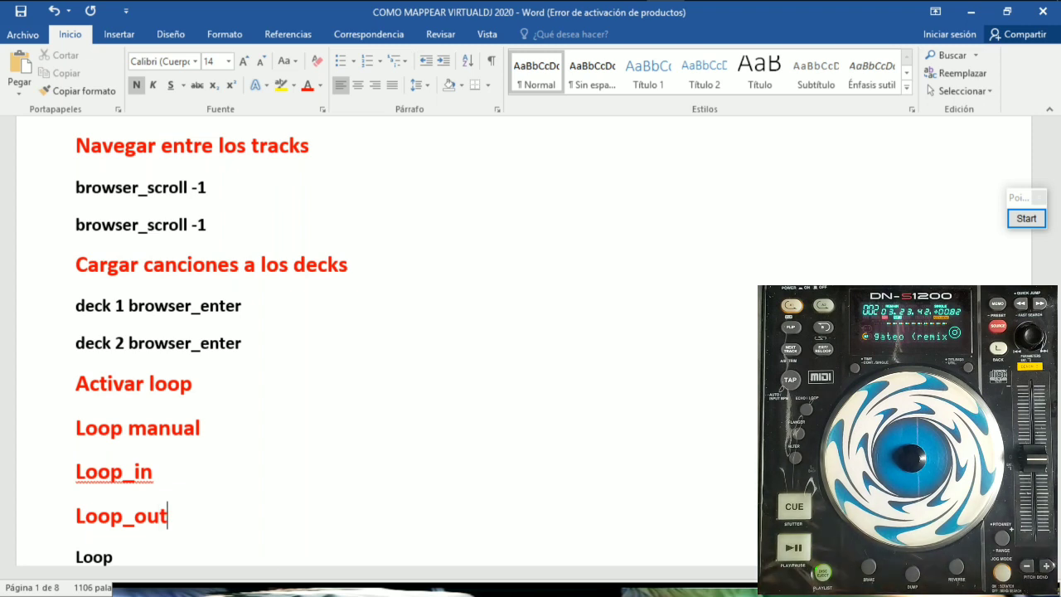
Step: Copy the formatting of the "deck 2 browser_enter" command onto the "Loop manual" line
{"action": "left_click_drag", "start_coordinate": [69, 474], "coordinate": [125, 509]}
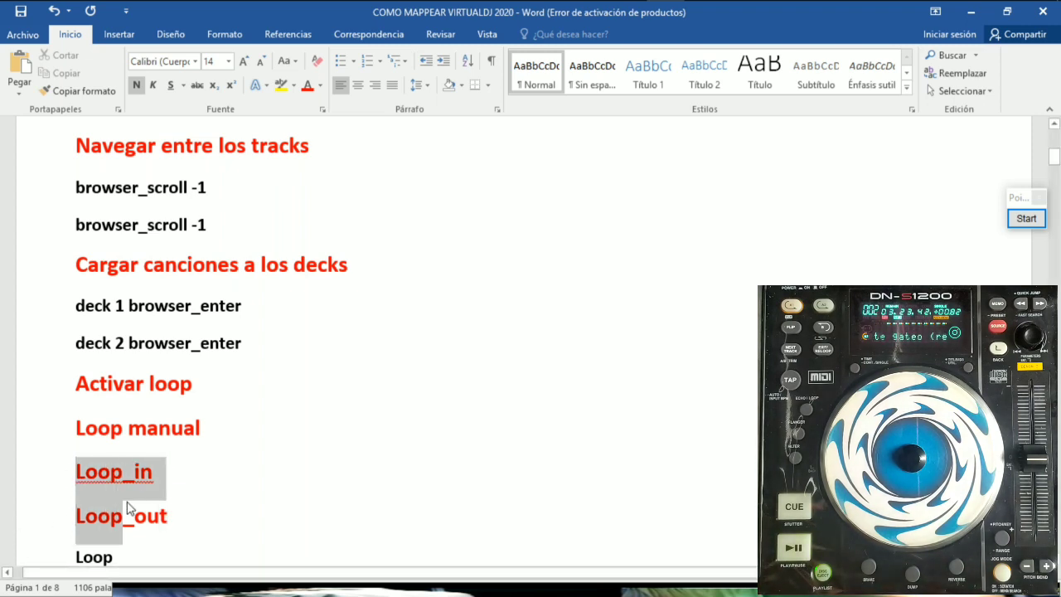
{"action": "double_click", "coordinate": [135, 342]}
{"action": "left_click", "coordinate": [81, 91]}
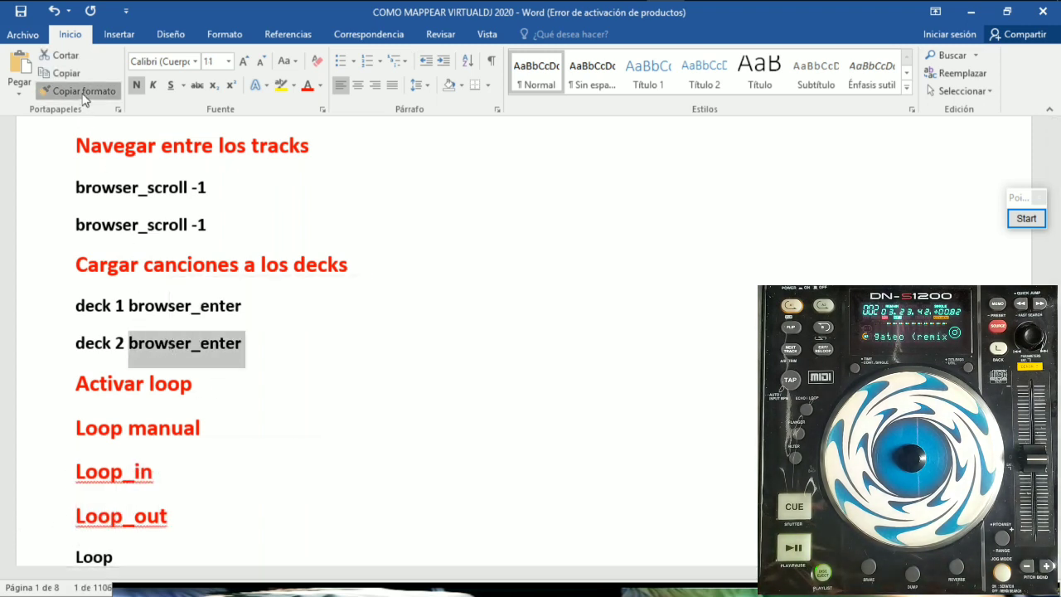
{"action": "mouse_move", "coordinate": [75, 421]}
{"action": "left_mouse_down"}
{"action": "mouse_move", "coordinate": [78, 477]}
{"action": "mouse_move", "coordinate": [131, 520]}
{"action": "mouse_move", "coordinate": [65, 491]}
{"action": "mouse_move", "coordinate": [51, 425]}
{"action": "left_mouse_up"}
{"action": "left_click", "coordinate": [183, 461]}
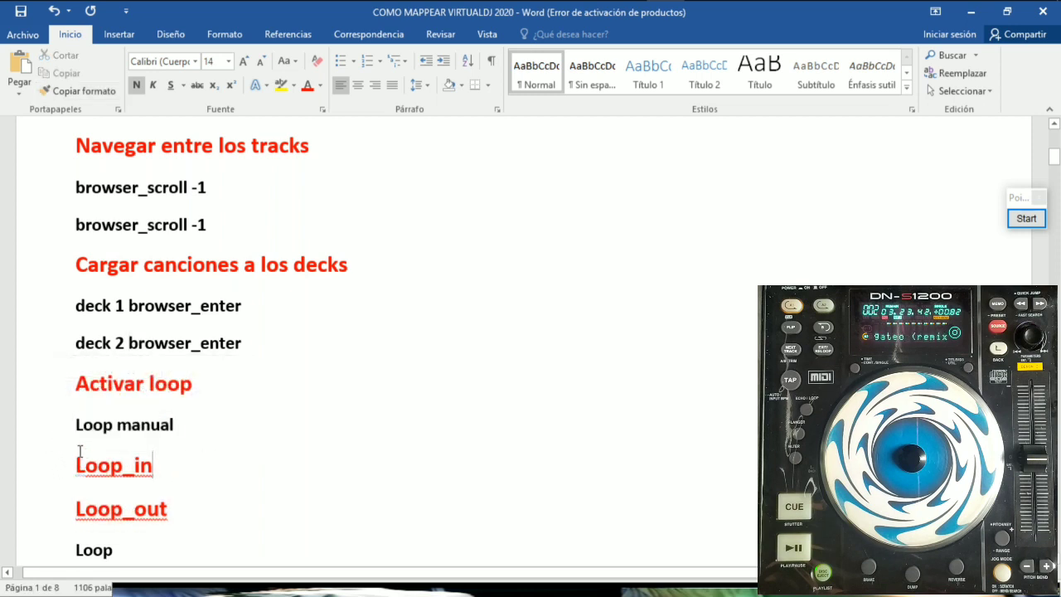
Step: Copy the black command formatting from "Loop manual" onto the Loop_in and Loop_out lines
{"action": "double_click", "coordinate": [158, 422]}
{"action": "left_click", "coordinate": [79, 91]}
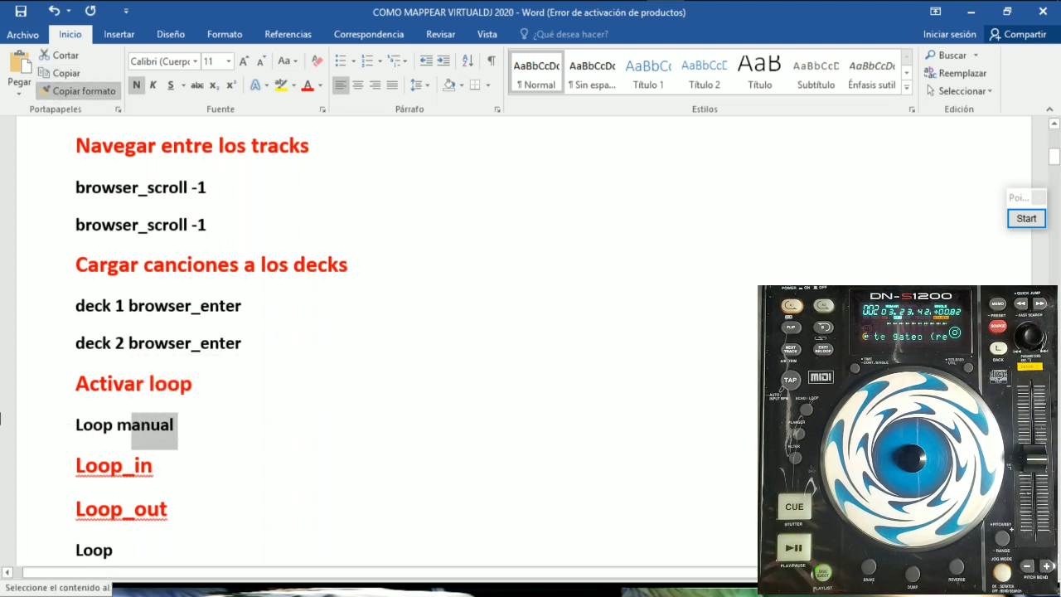
{"action": "left_click_drag", "start_coordinate": [34, 464], "coordinate": [37, 509]}
{"action": "left_click", "coordinate": [173, 416]}
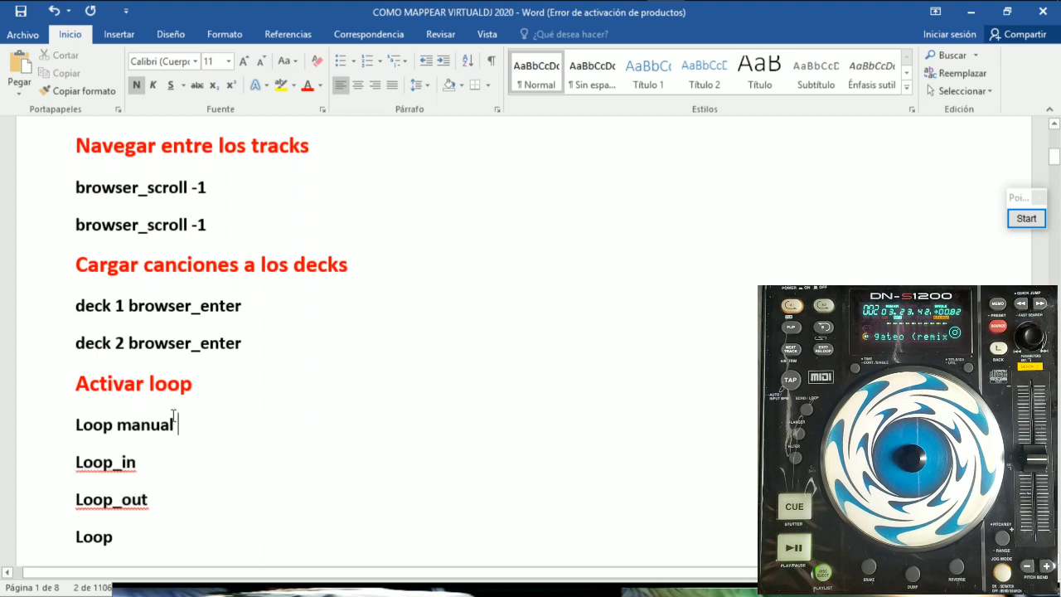
Step: Copy the red heading formatting of "Activar loop" onto the "Loop manual" line
{"action": "double_click", "coordinate": [188, 377]}
{"action": "left_click", "coordinate": [78, 96]}
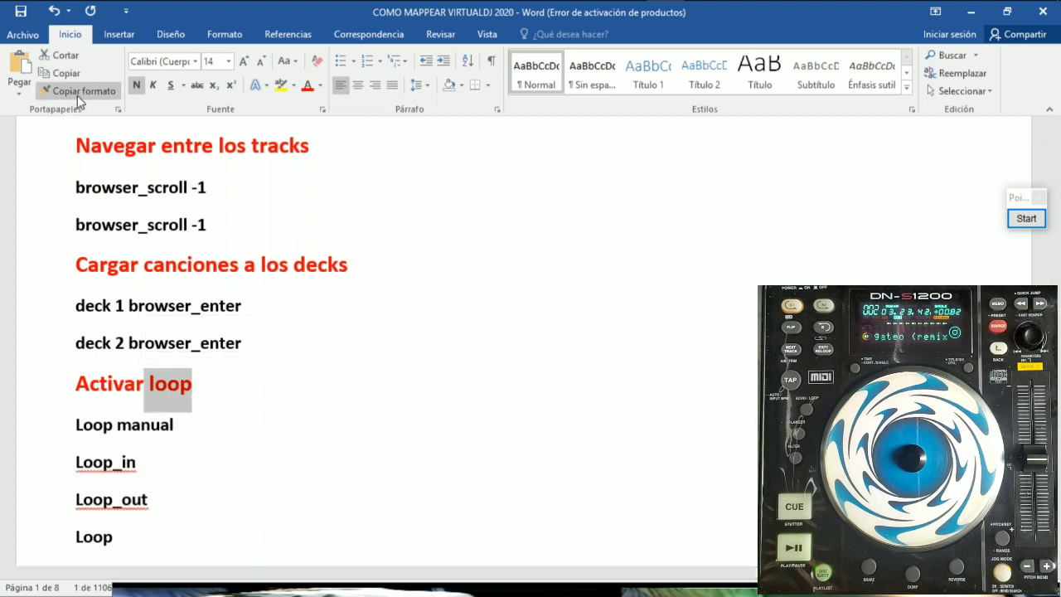
{"action": "left_click_drag", "start_coordinate": [63, 404], "coordinate": [116, 448]}
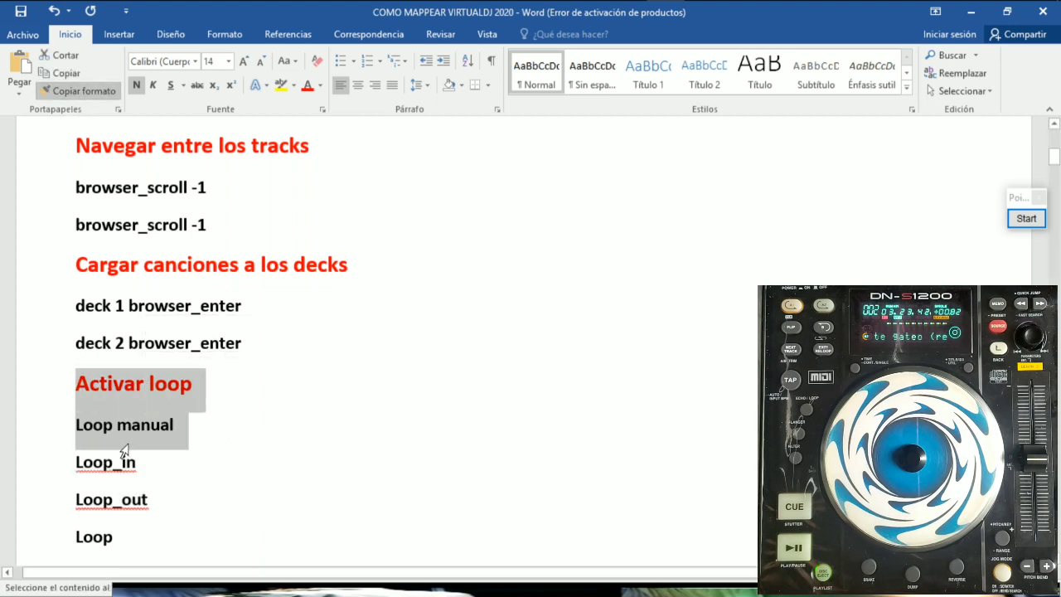
{"action": "left_click", "coordinate": [450, 417]}
Step: Save the Word document and switch back to VirtualDJ
{"action": "scroll", "coordinate": [268, 478], "scroll_direction": "down", "scroll_amount": 3}
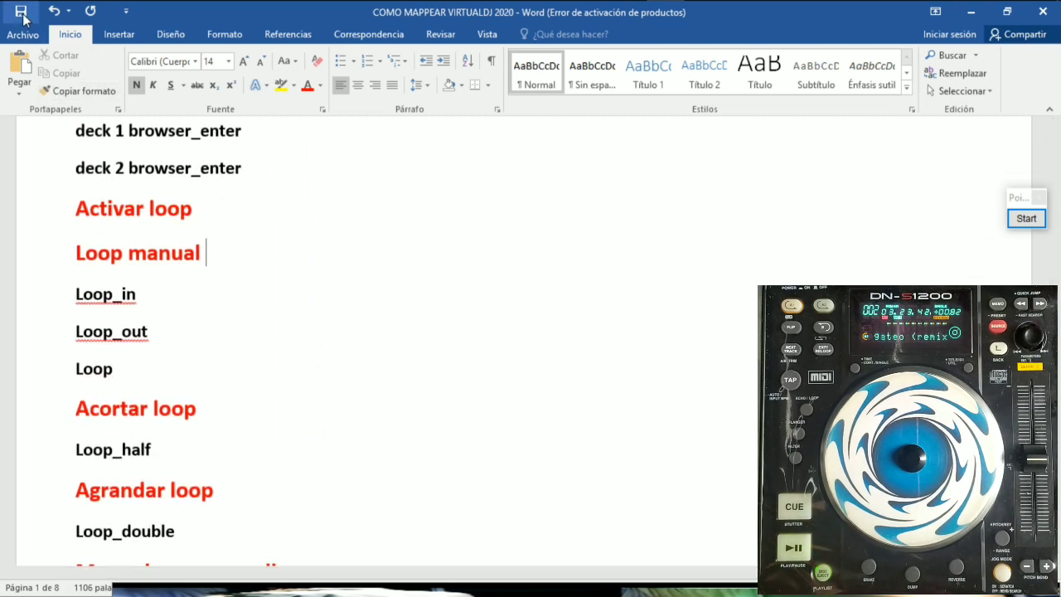
{"action": "key", "text": "alt+Tab"}
{"action": "key", "text": "alt+Tab"}
{"action": "key", "text": "alt+Tab"}
{"action": "key", "text": "alt+Tab"}
{"action": "key", "text": "alt+Tab"}
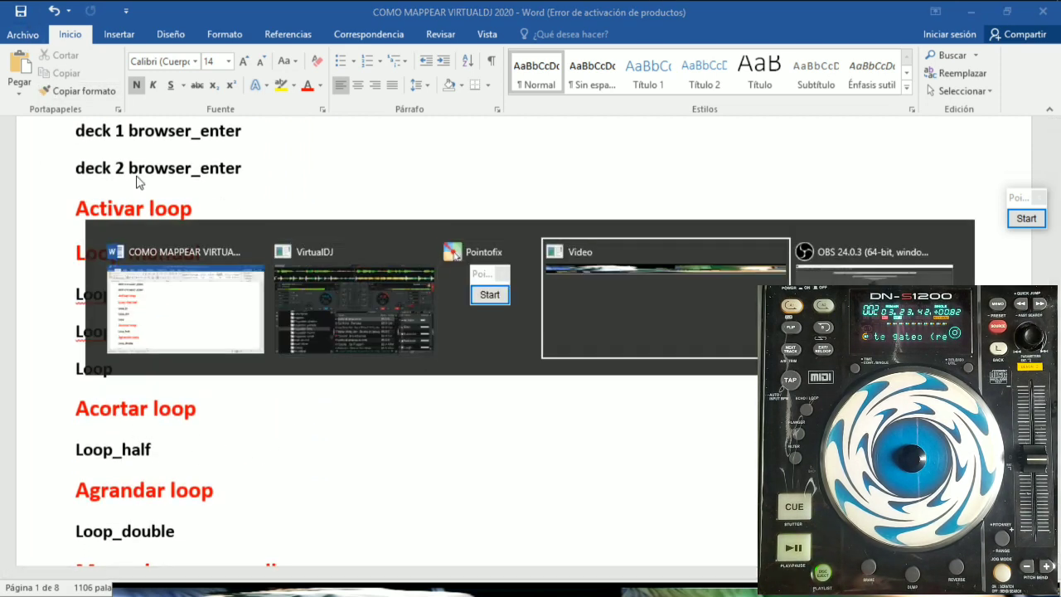
{"action": "key", "text": "alt+Tab"}
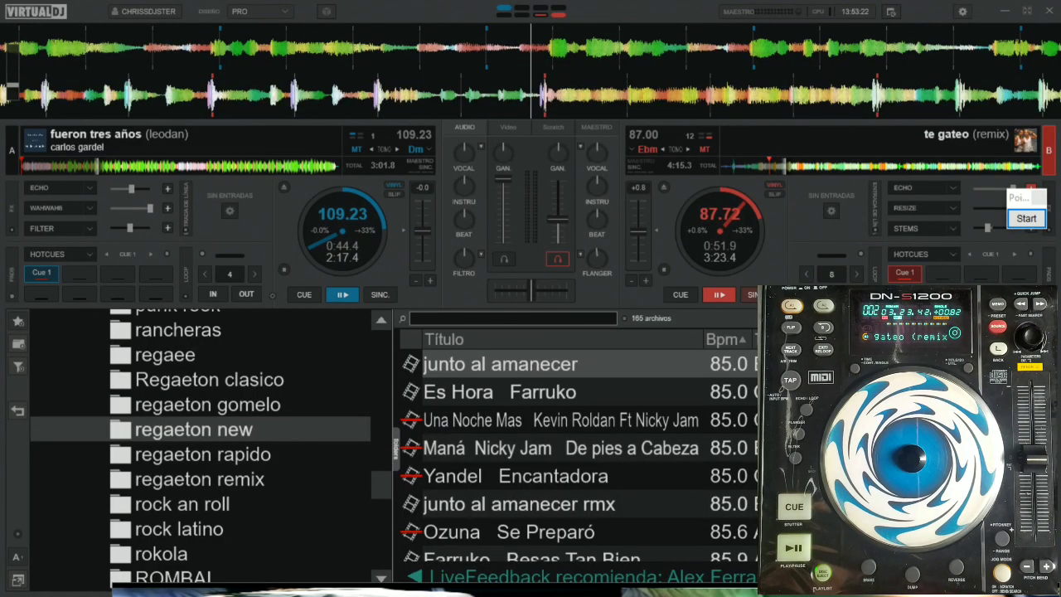
Step: Load "junto al amanecer" onto deck A and test switching the loop on deck B on and off
{"action": "left_click", "coordinate": [733, 295]}
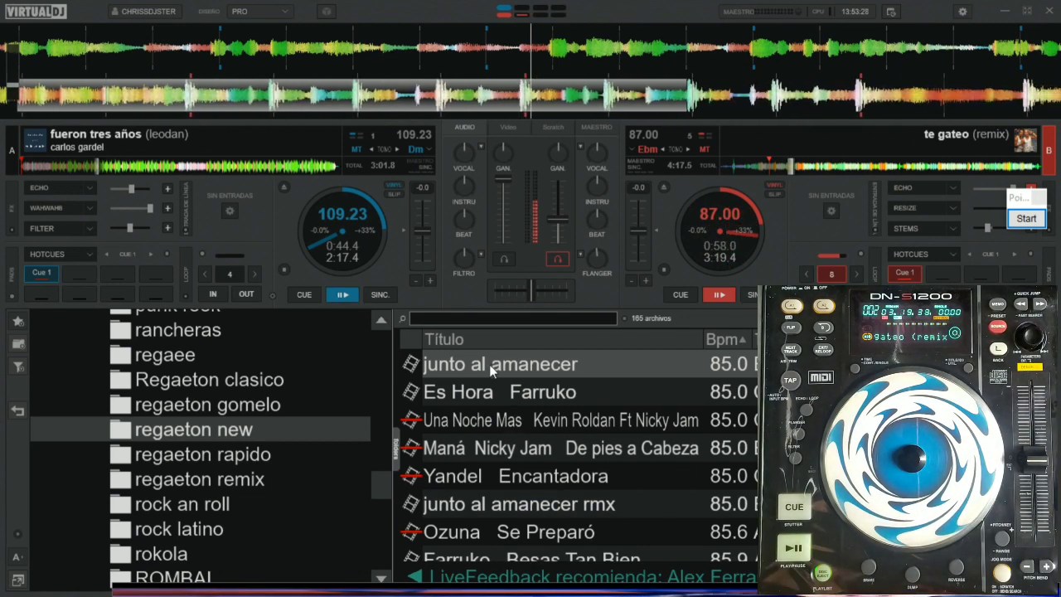
{"action": "left_click_drag", "start_coordinate": [489, 364], "coordinate": [377, 272]}
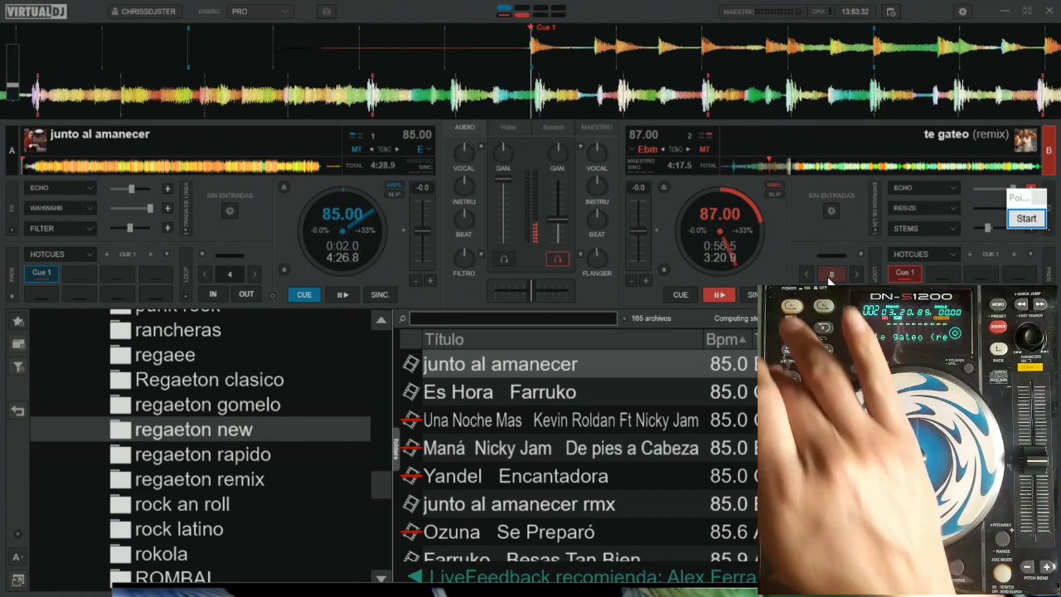
{"action": "left_click", "coordinate": [831, 274]}
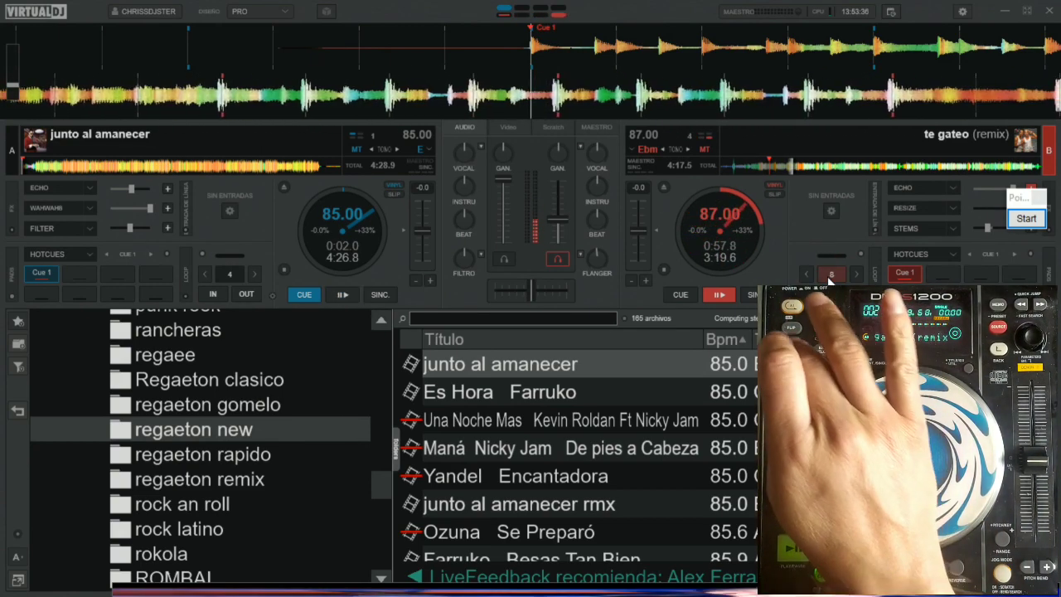
{"action": "left_click", "coordinate": [829, 277]}
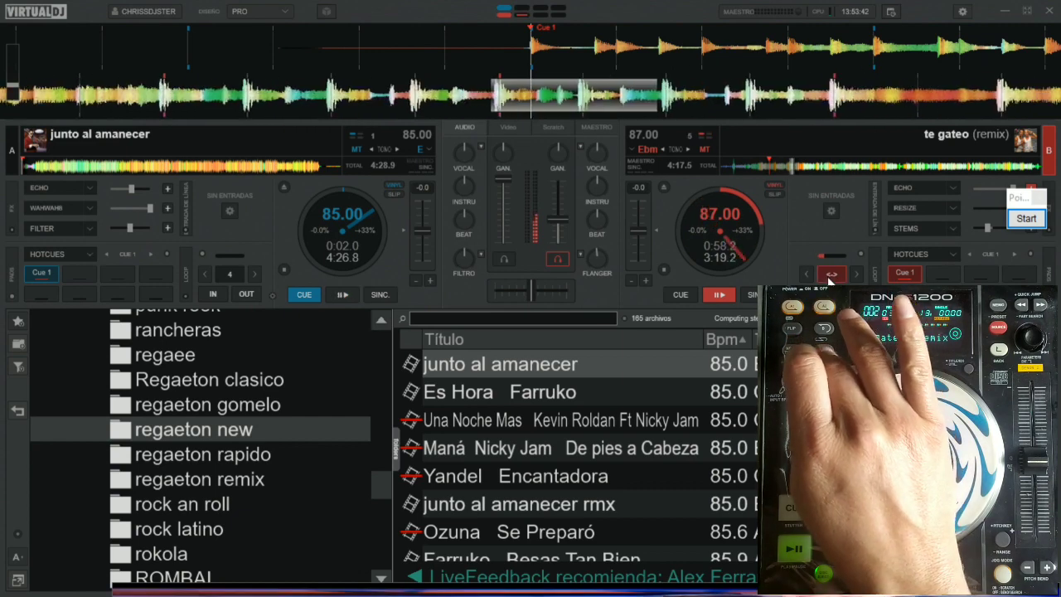
{"action": "left_click", "coordinate": [830, 278]}
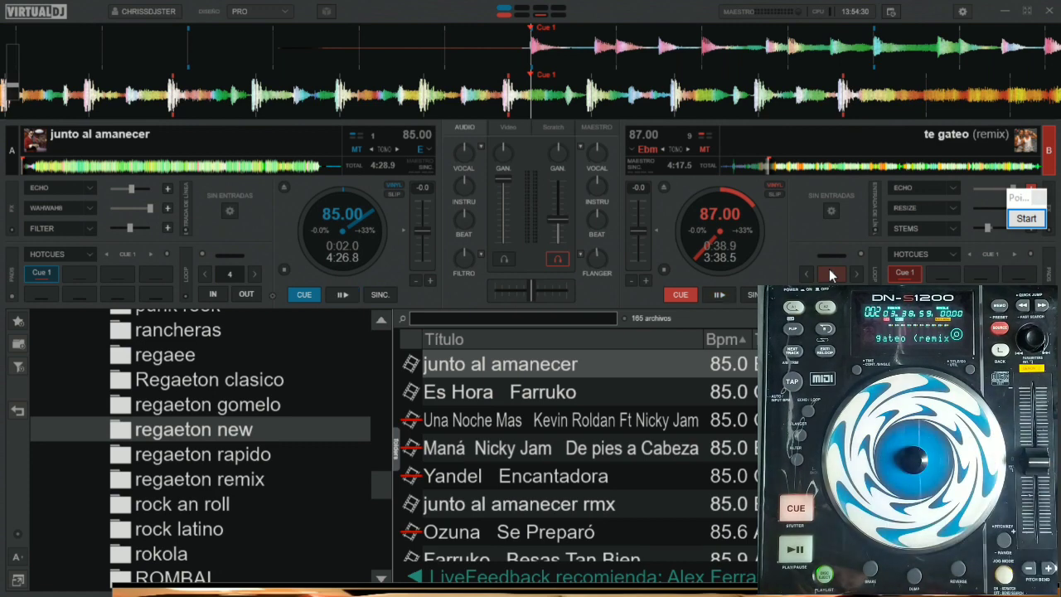
Step: Open the Denon DN-S1200 (DENON 1200 PRUEBA) mapping and clear the action assigned to the TAP button
{"action": "left_click", "coordinate": [962, 14]}
{"action": "left_click", "coordinate": [413, 97]}
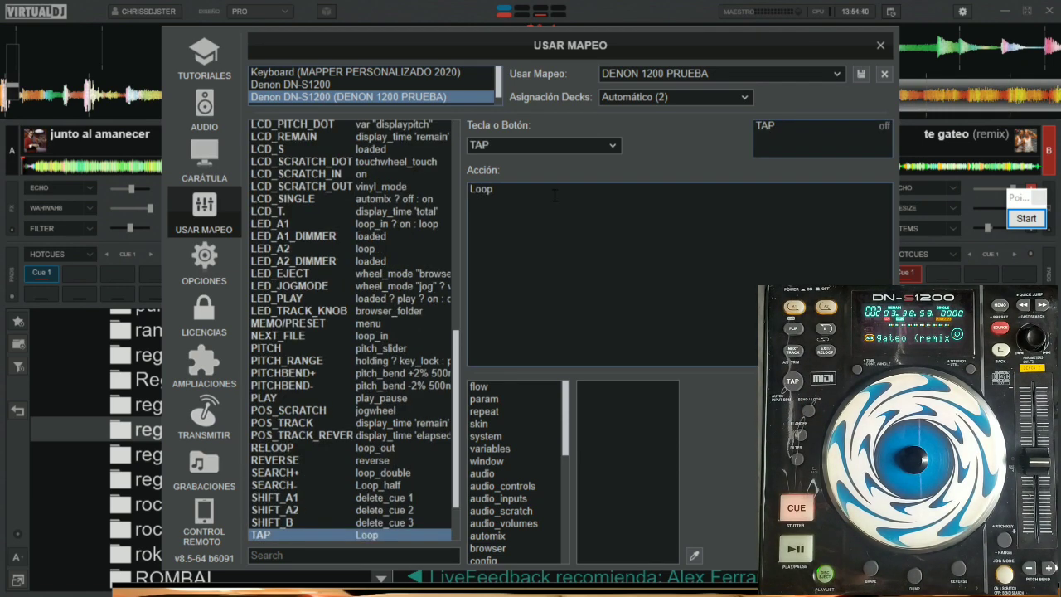
{"action": "key", "text": "BackSpace"}
{"action": "key", "text": "BackSpace"}
{"action": "key", "text": "BackSpace"}
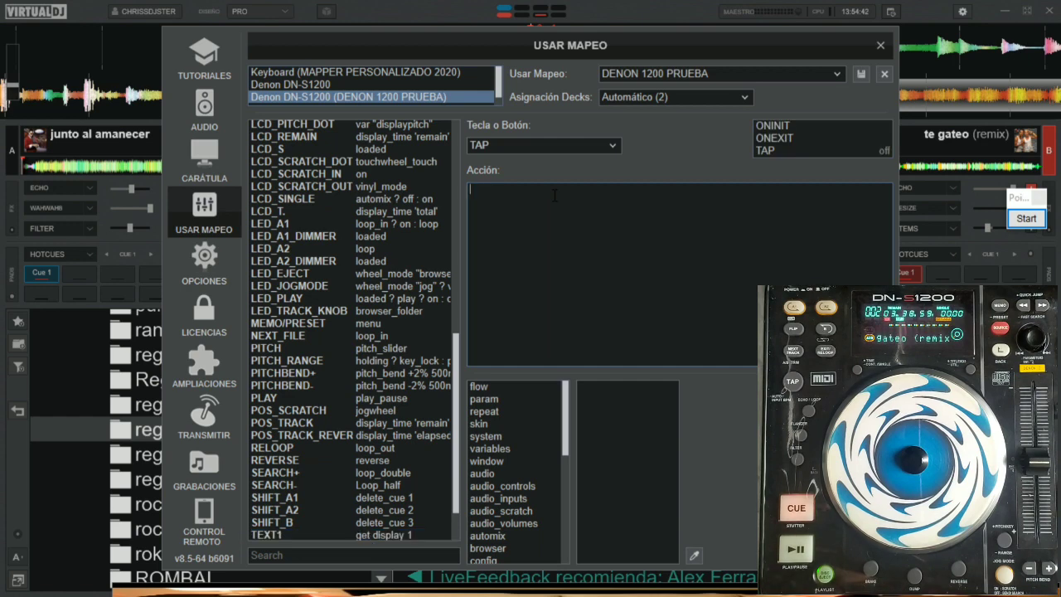
Step: Switch to the Word document and copy the command "holding ? pad_page key? pad_page hotcues : pad_page key : loop"
{"action": "key", "text": "alt+Tab"}
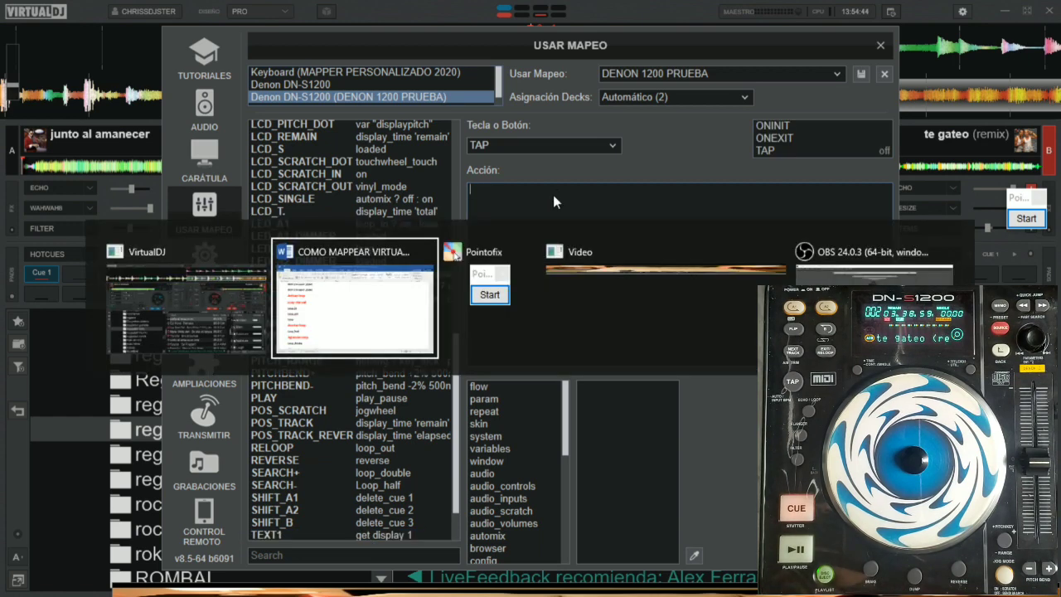
{"action": "scroll", "coordinate": [538, 311], "scroll_direction": "down", "scroll_amount": 3}
{"action": "scroll", "coordinate": [536, 321], "scroll_direction": "down", "scroll_amount": 10}
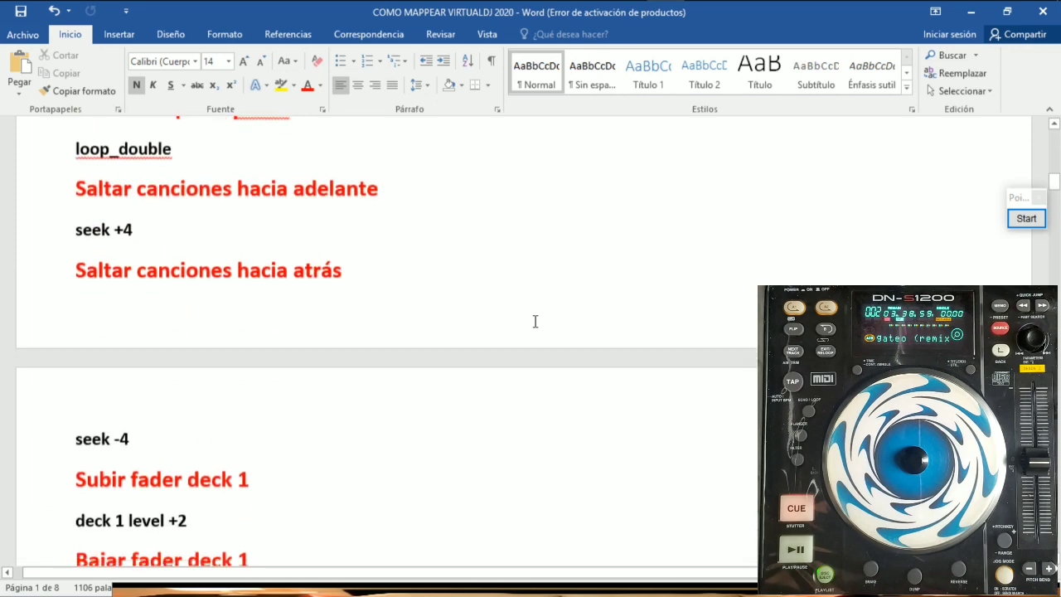
{"action": "scroll", "coordinate": [535, 320], "scroll_direction": "down", "scroll_amount": 1}
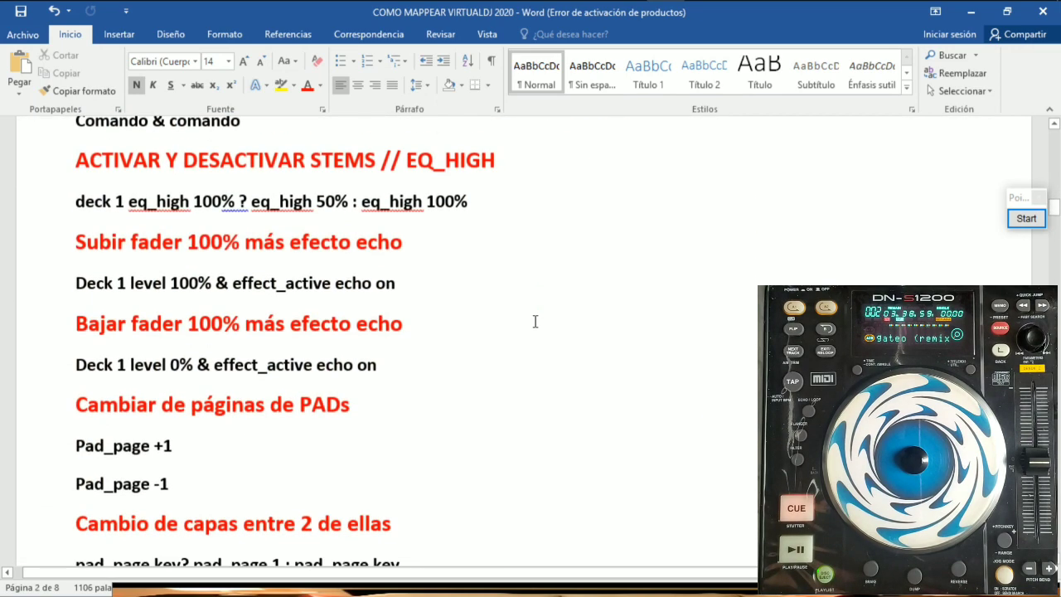
{"action": "scroll", "coordinate": [535, 321], "scroll_direction": "down", "scroll_amount": 4}
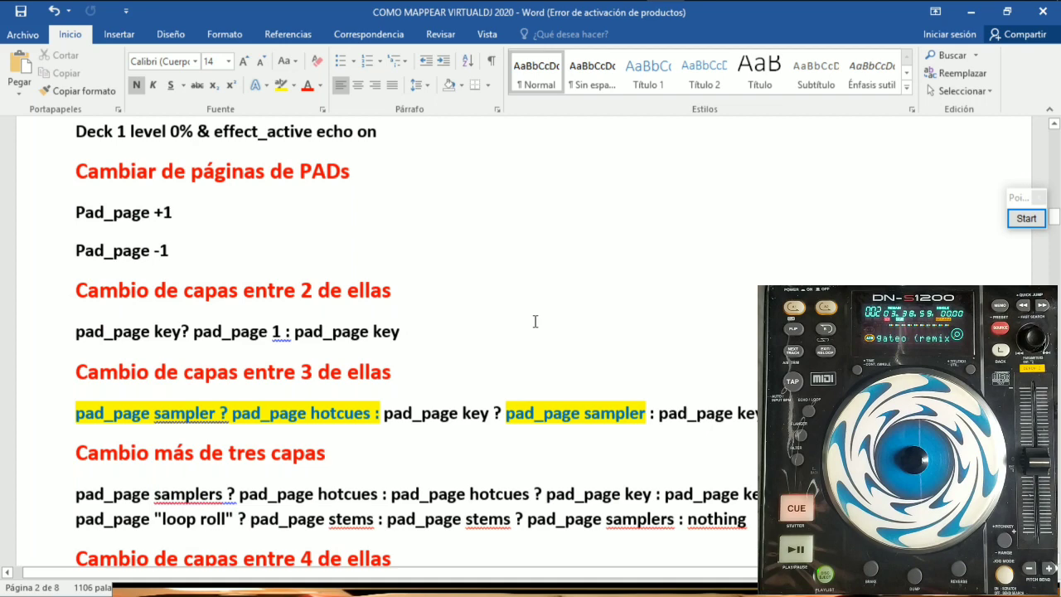
{"action": "scroll", "coordinate": [589, 318], "scroll_direction": "down", "scroll_amount": 4}
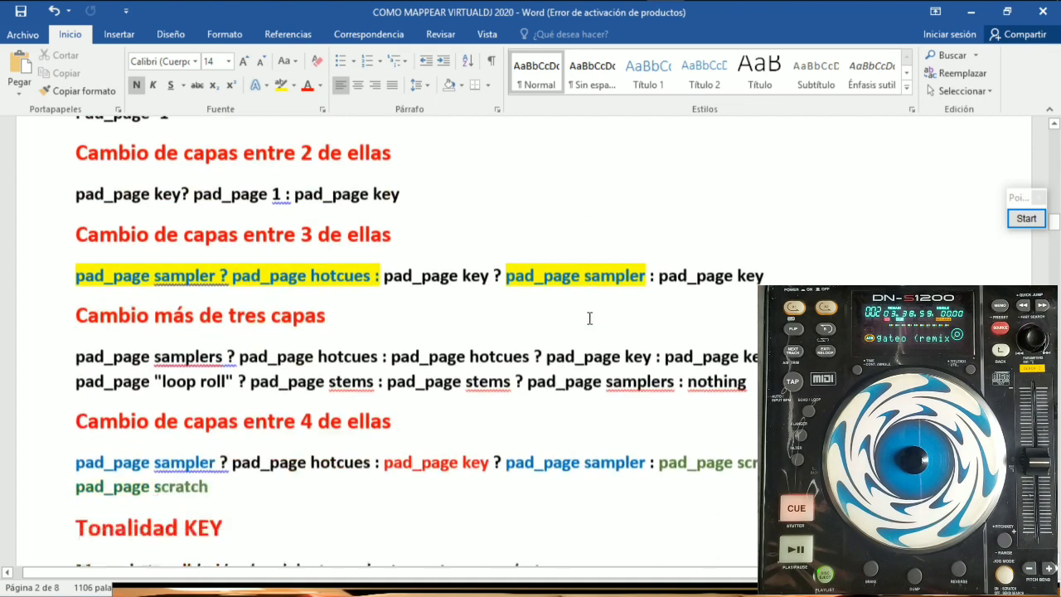
{"action": "scroll", "coordinate": [589, 318], "scroll_direction": "up", "scroll_amount": 7}
{"action": "scroll", "coordinate": [589, 318], "scroll_direction": "up", "scroll_amount": 3}
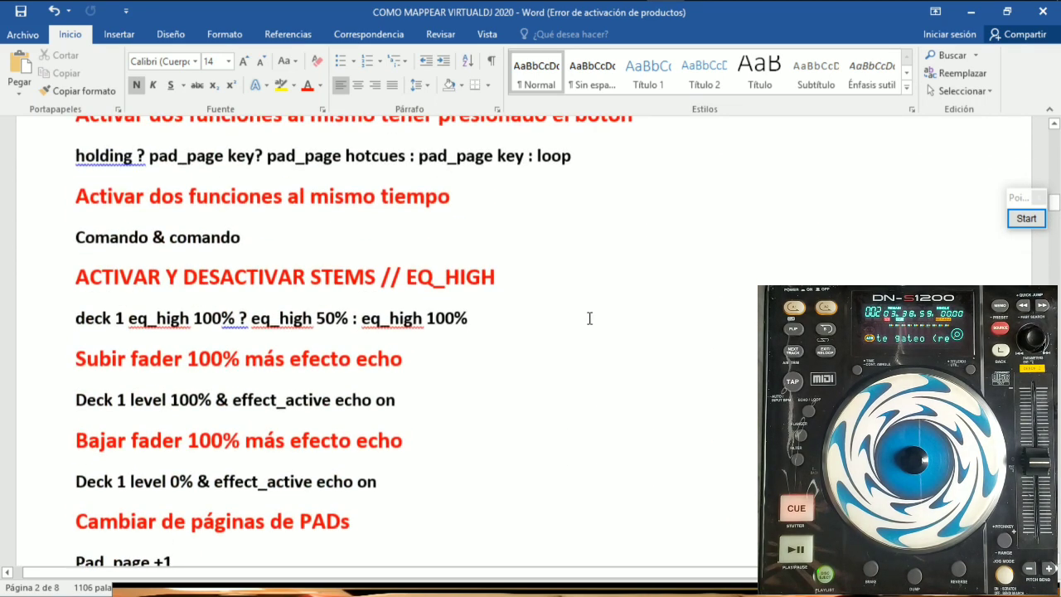
{"action": "scroll", "coordinate": [589, 318], "scroll_direction": "up", "scroll_amount": 1}
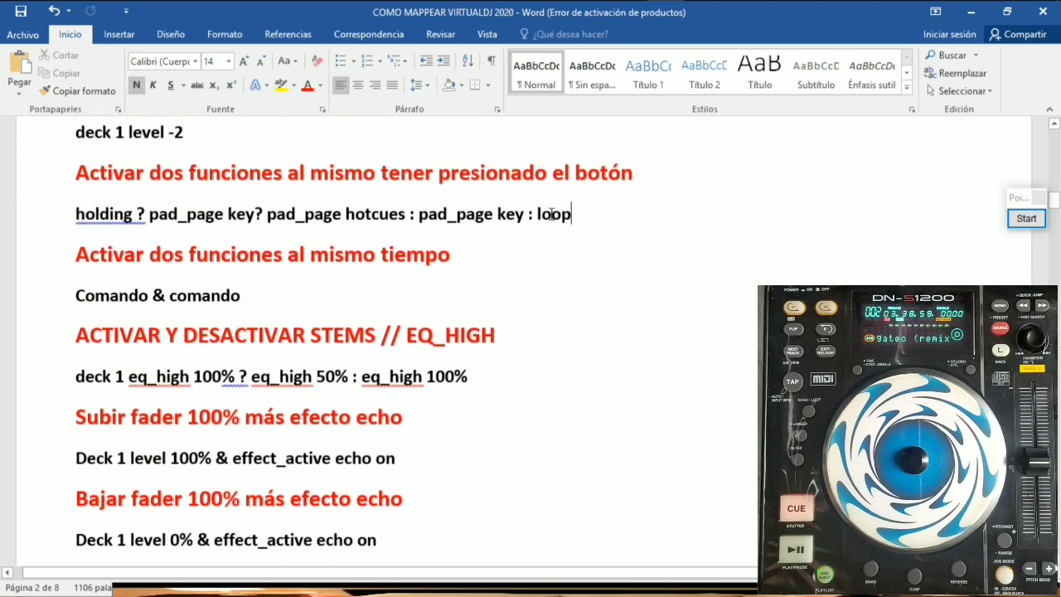
{"action": "left_click_drag", "start_coordinate": [551, 214], "coordinate": [86, 218]}
{"action": "mouse_move", "coordinate": [436, 7]}
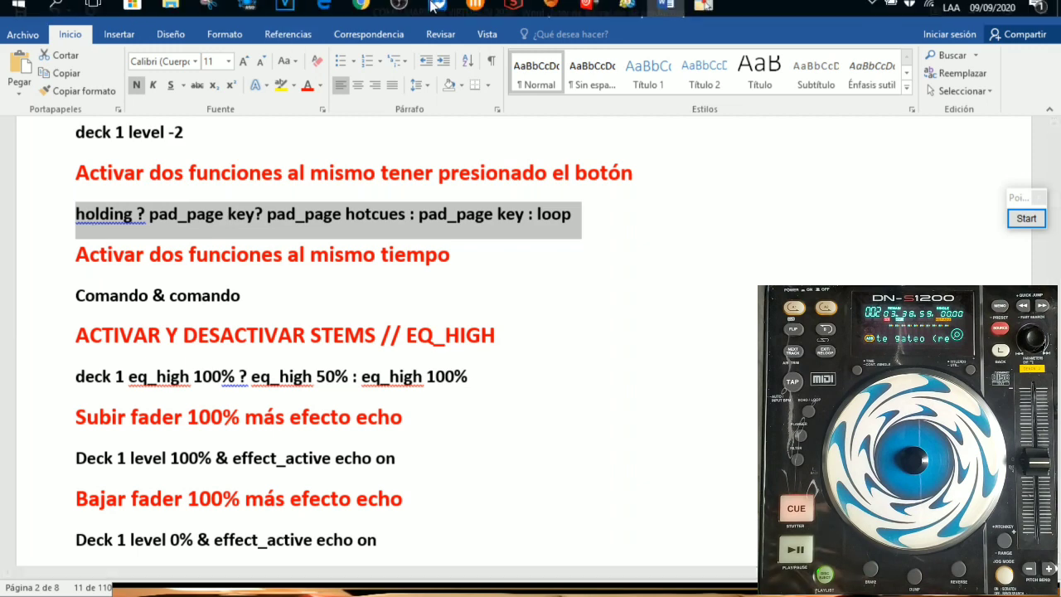
Step: Switch to VirtualDJ, set TAP to "holding ? pad_page key? pad_page hotcues : pad_page key : loop", and save the mapping
{"action": "left_click", "coordinate": [586, 15]}
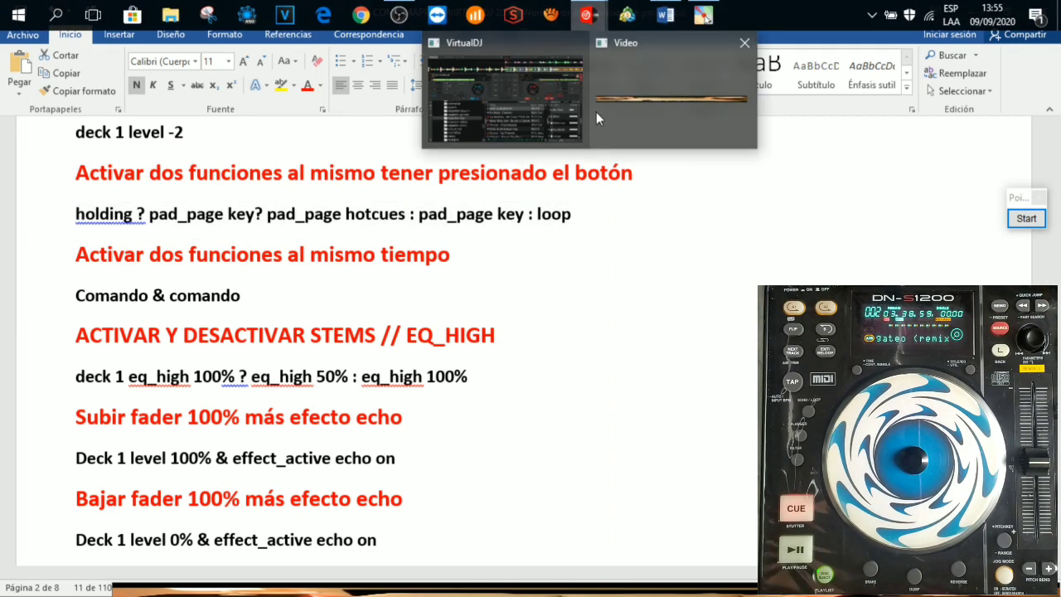
{"action": "left_click", "coordinate": [505, 100]}
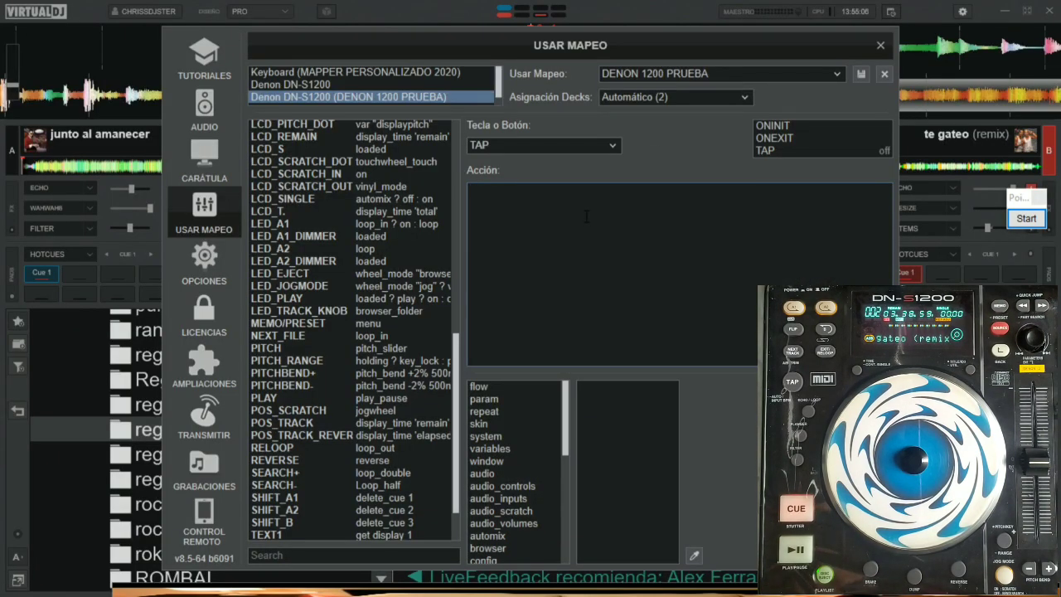
{"action": "left_click", "coordinate": [489, 205]}
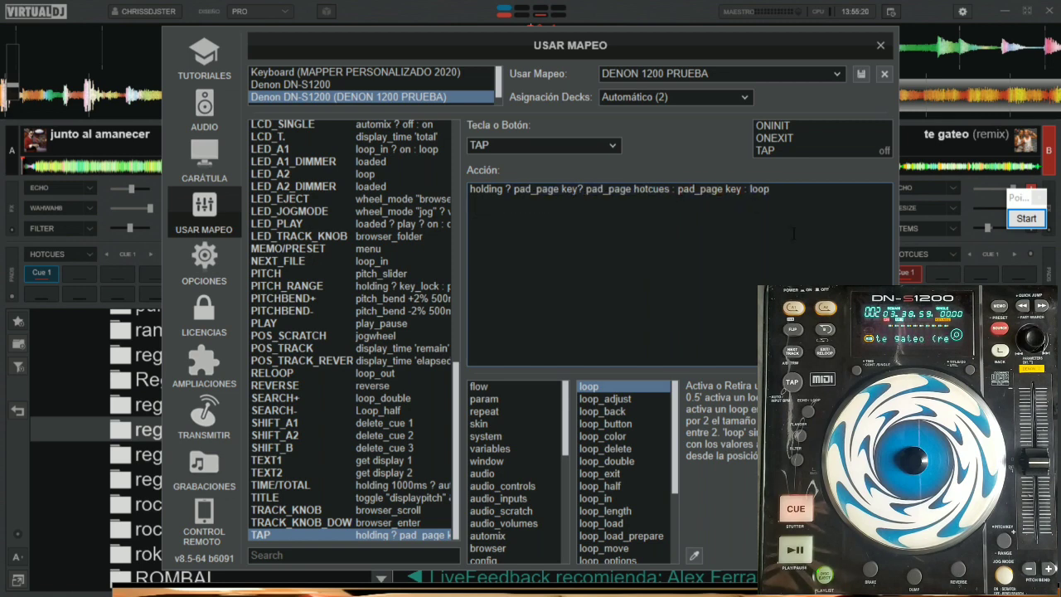
{"action": "left_click", "coordinate": [861, 75]}
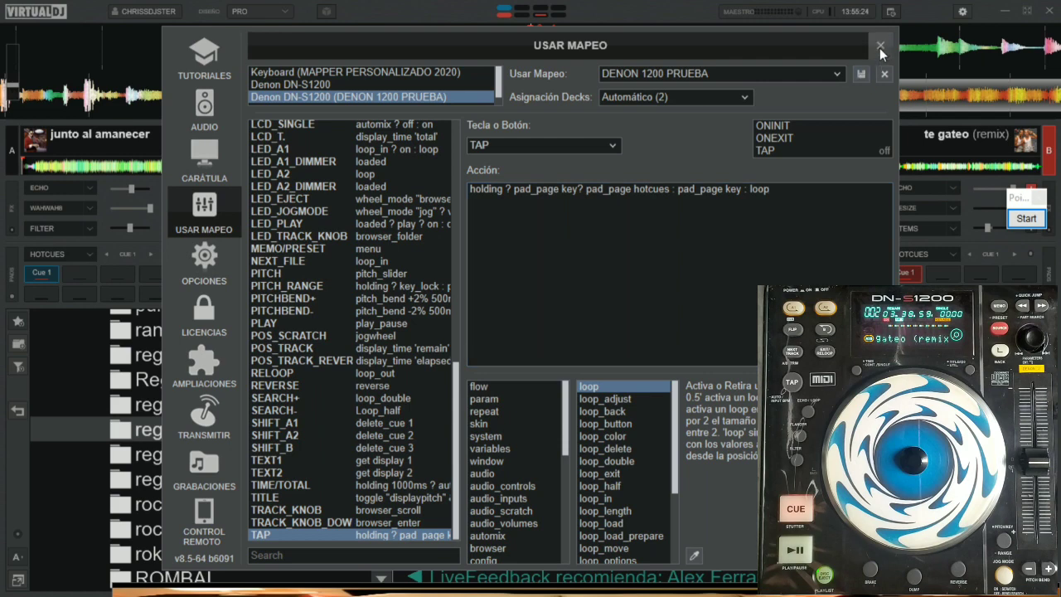
{"action": "left_click", "coordinate": [879, 47]}
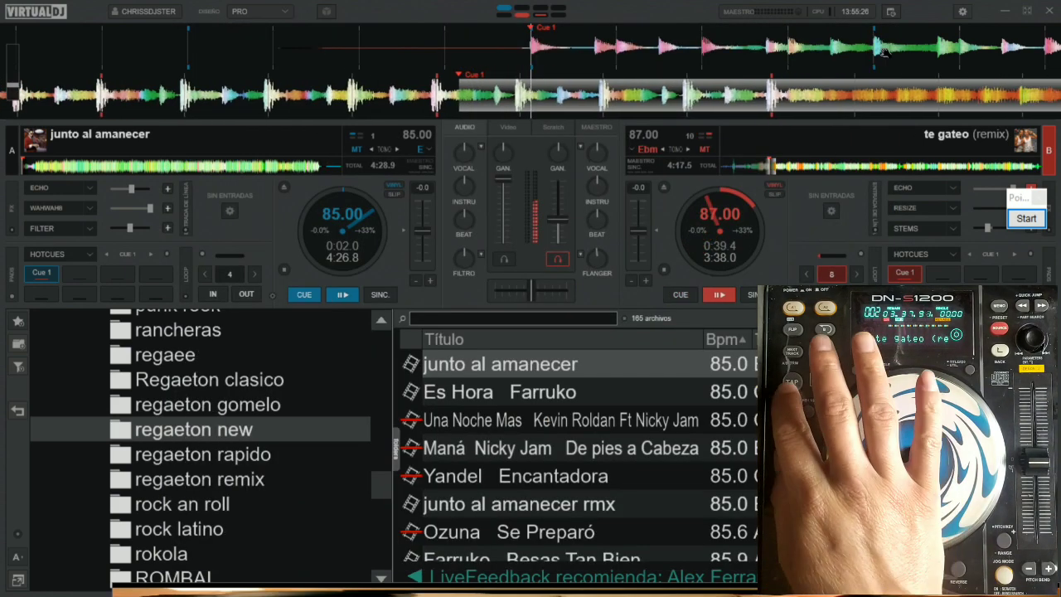
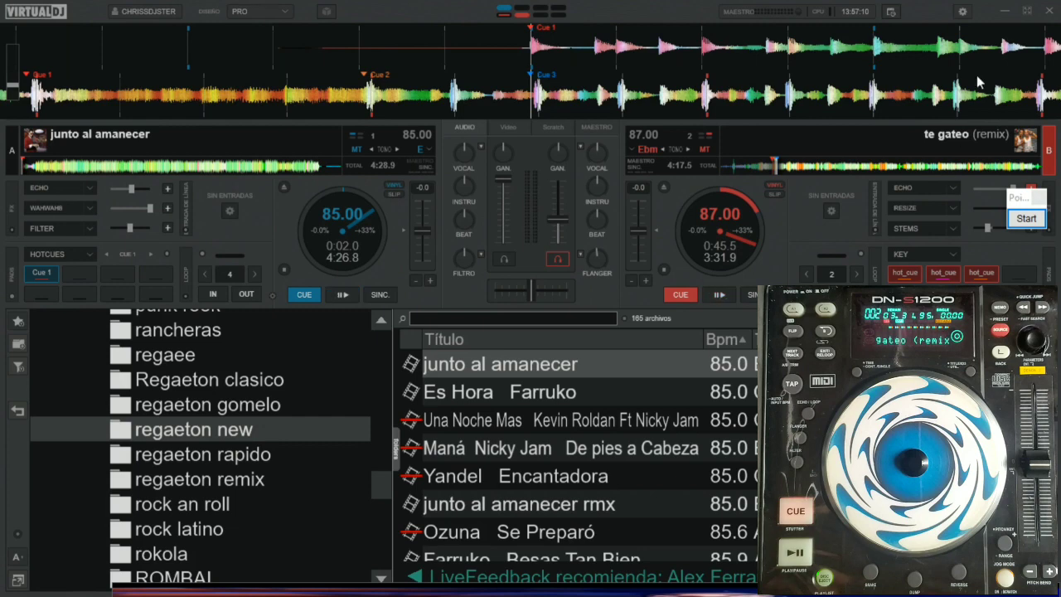
Step: Reopen the Denon DN-S1200 (DENON 1200 PRUEBA) mapping and select the LED_A1 key for editing
{"action": "left_click", "coordinate": [962, 11]}
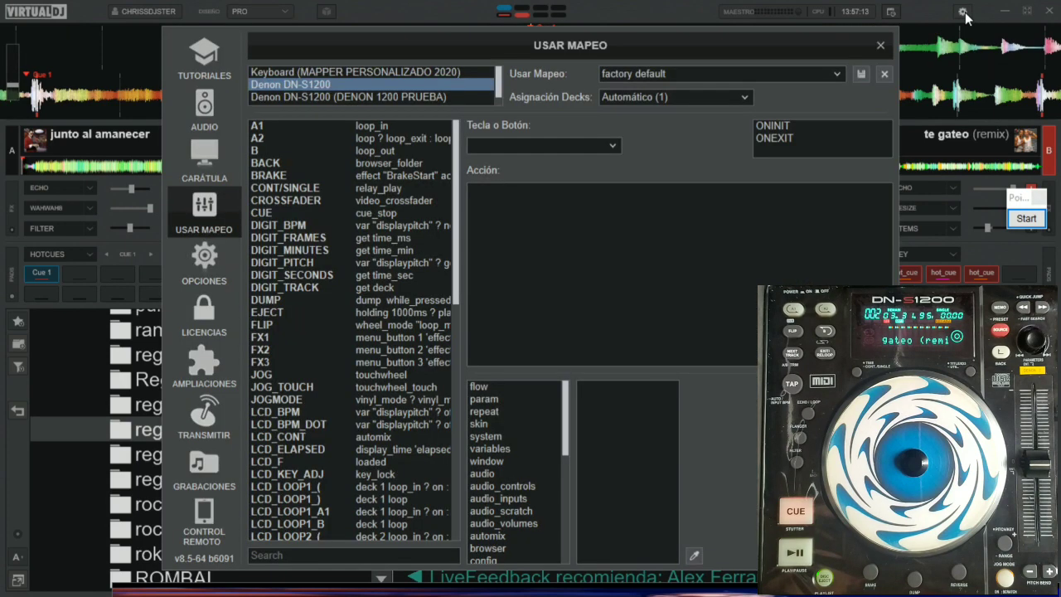
{"action": "left_click", "coordinate": [368, 96]}
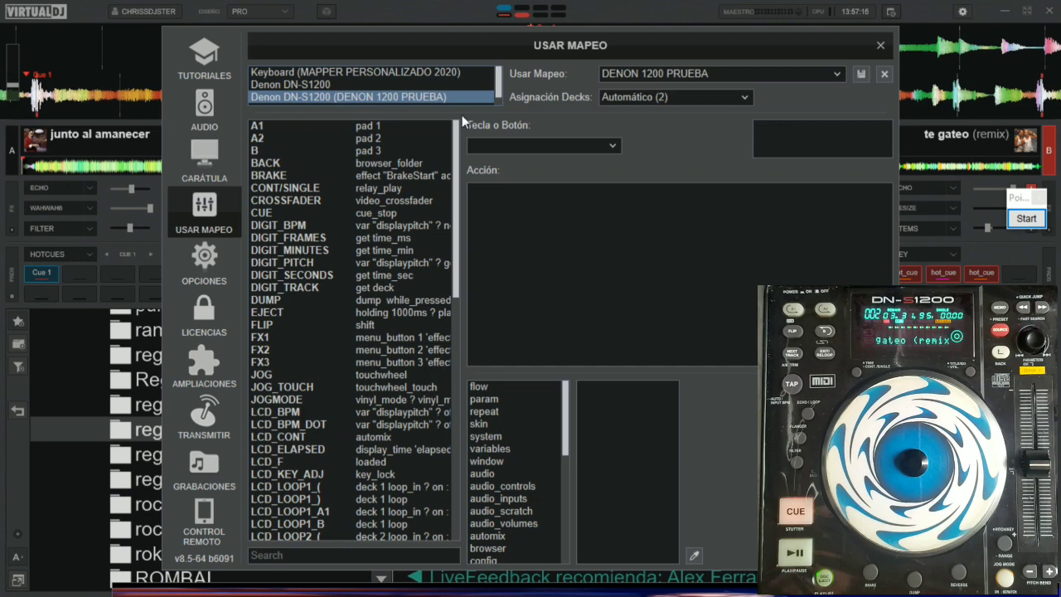
{"action": "left_click", "coordinate": [615, 146]}
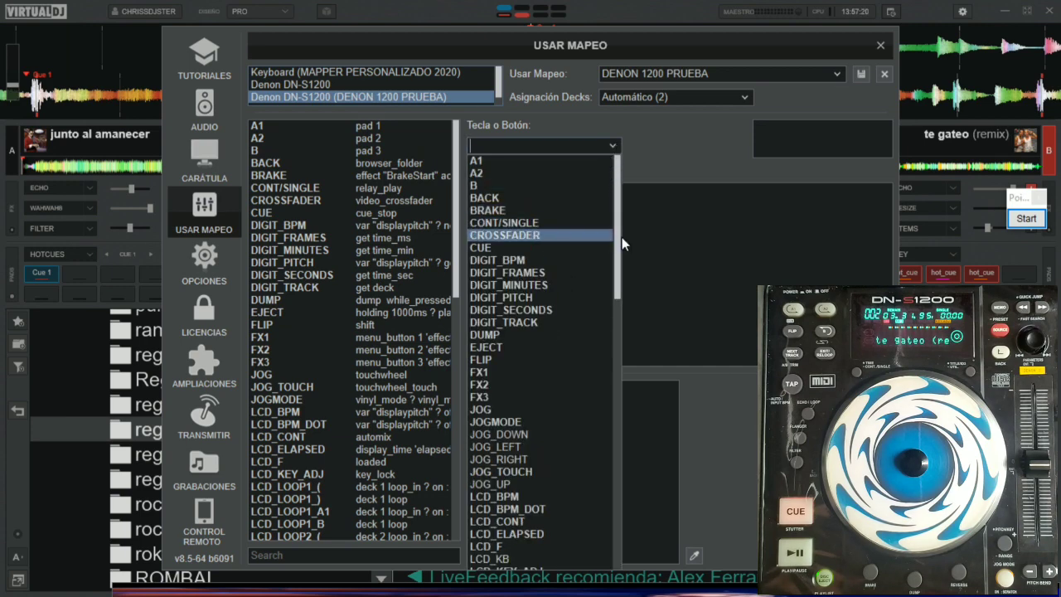
{"action": "left_click_drag", "start_coordinate": [622, 237], "coordinate": [642, 407]}
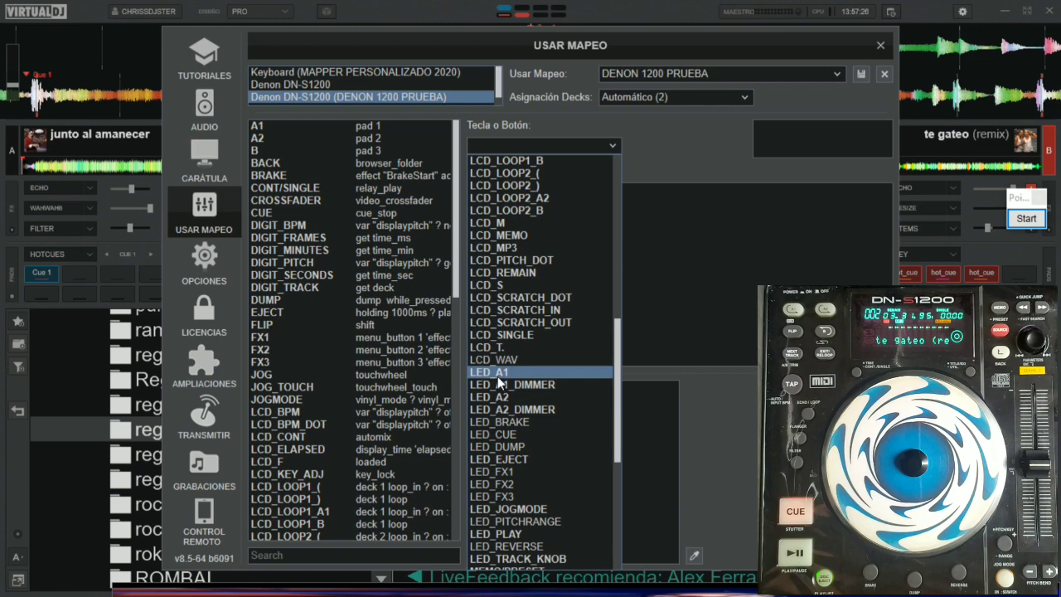
{"action": "left_click", "coordinate": [497, 373]}
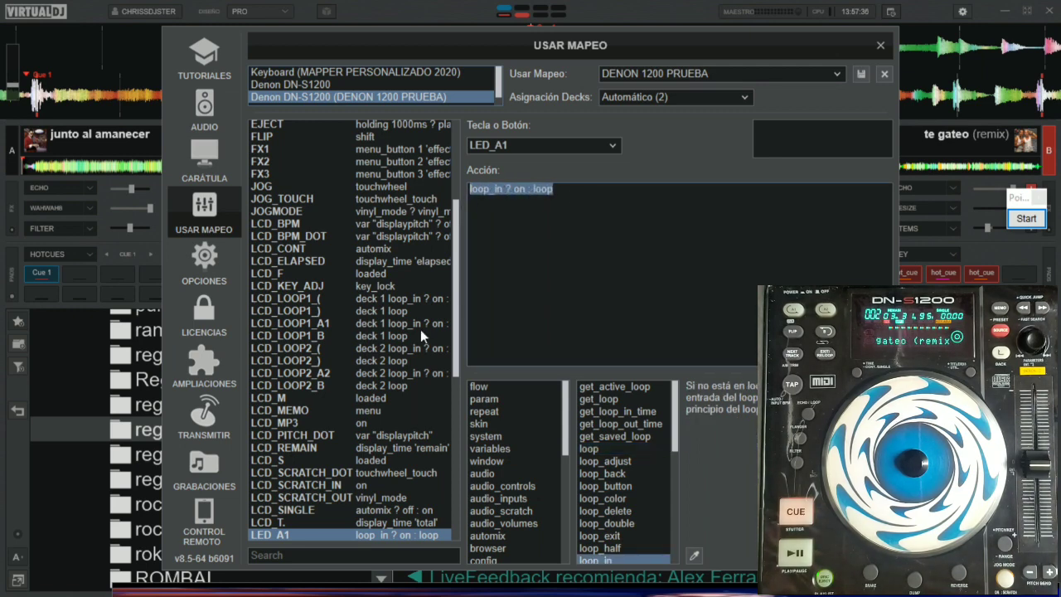
{"action": "type", "text": "pad"}
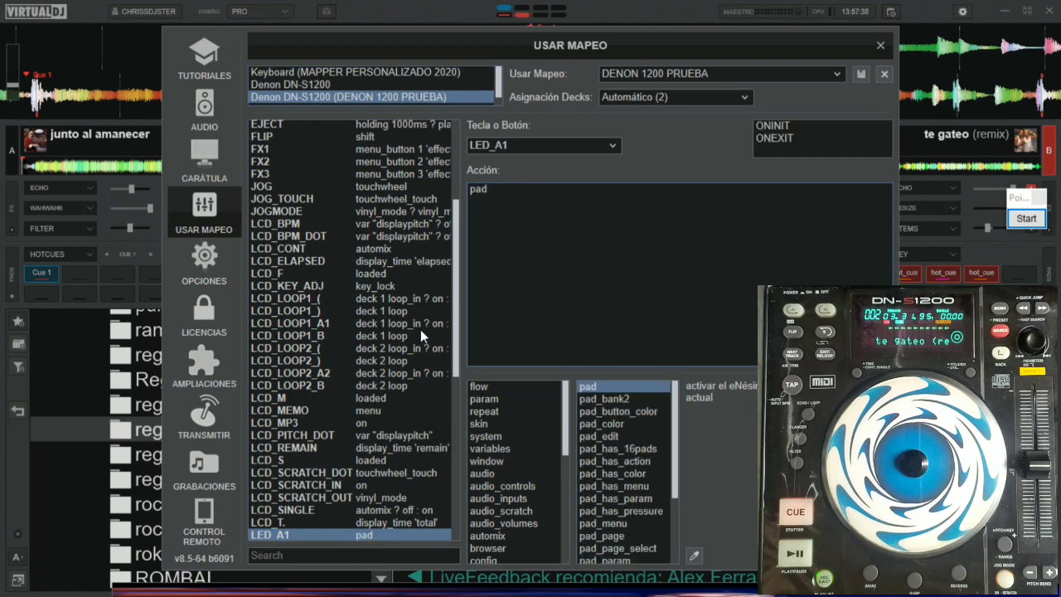
{"action": "type", "text": "_p"}
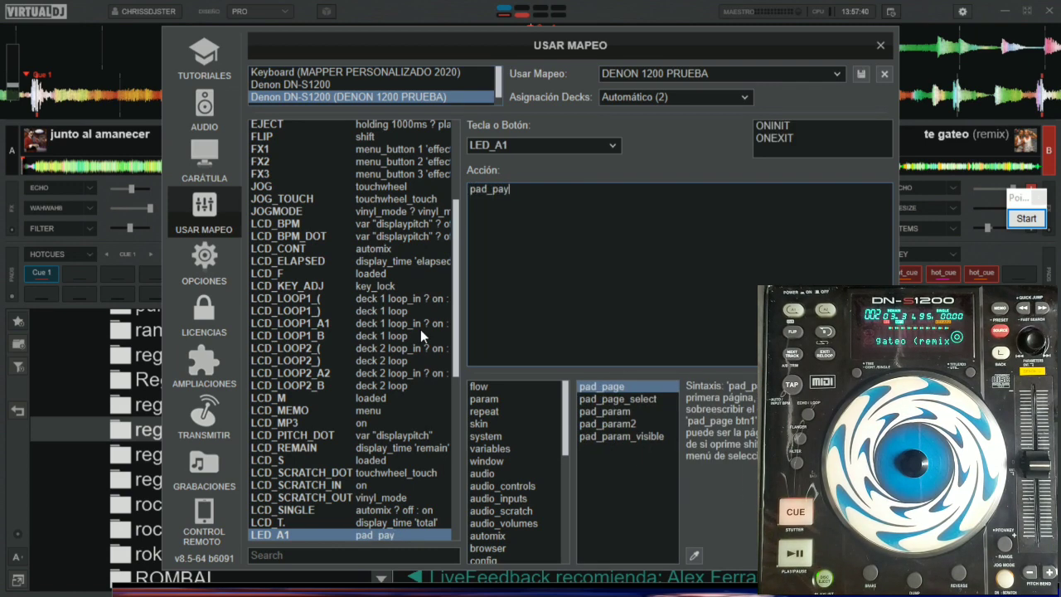
{"action": "key", "text": "BackSpace"}
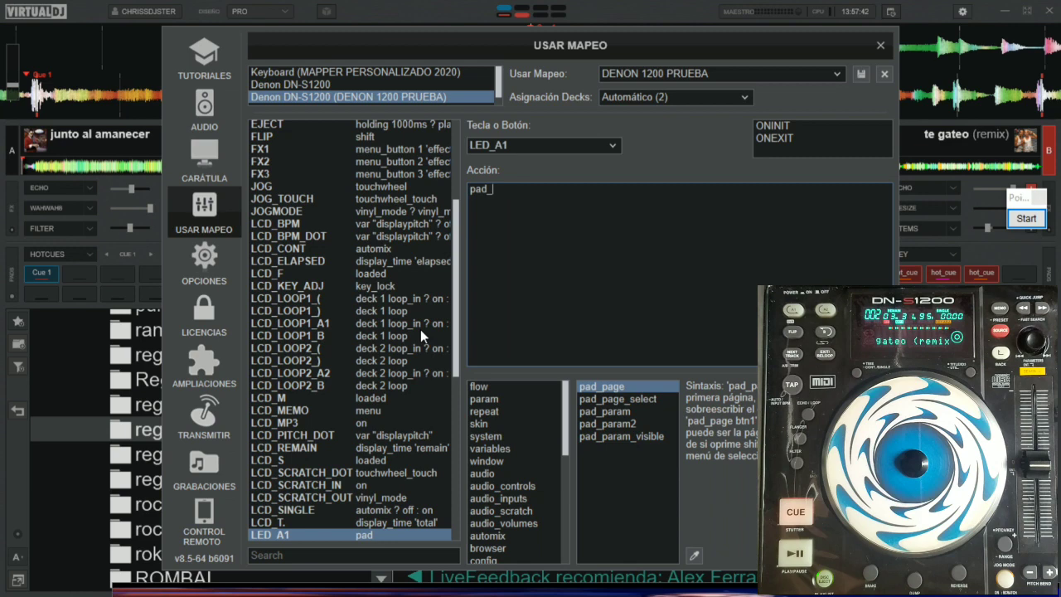
{"action": "type", "text": "pege "}
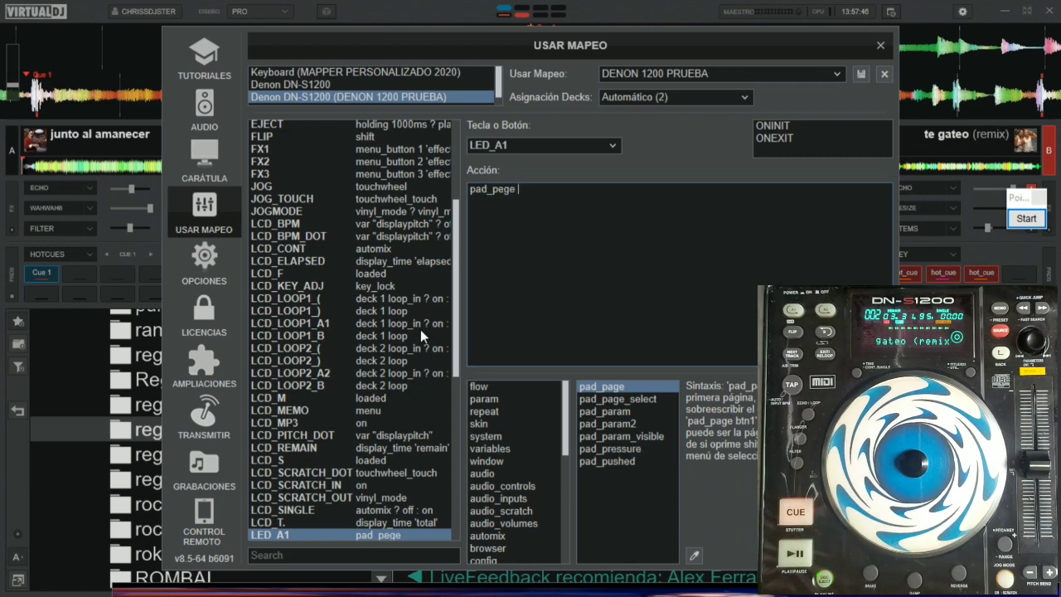
{"action": "type", "text": "e"}
{"action": "key", "text": "BackSpace"}
{"action": "key", "text": "BackSpace"}
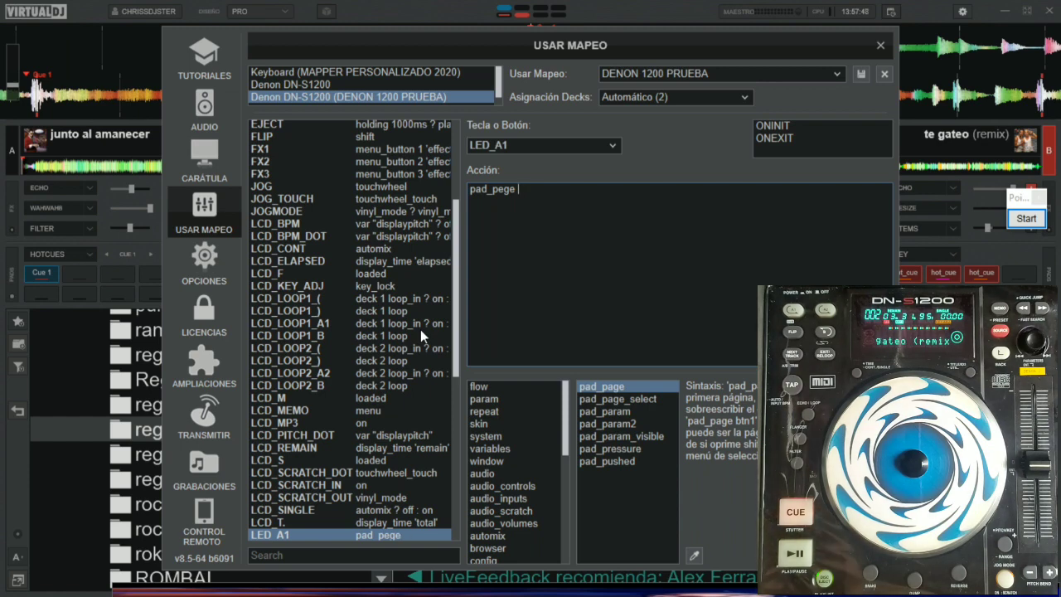
Step: Copy the command "pad_page key" from the Word document and insert it into the LED_A1 action in VirtualDJ
{"action": "key", "text": "alt+Tab"}
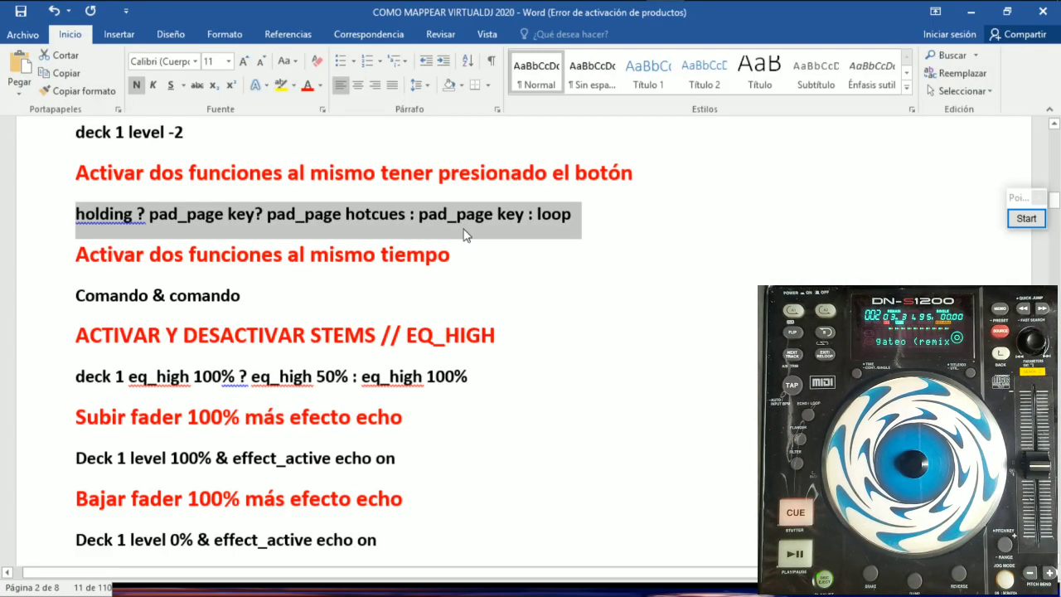
{"action": "left_click", "coordinate": [527, 217]}
{"action": "left_click_drag", "start_coordinate": [526, 217], "coordinate": [425, 222]}
{"action": "key", "text": "ctrl+c"}
{"action": "key", "text": "alt+Tab"}
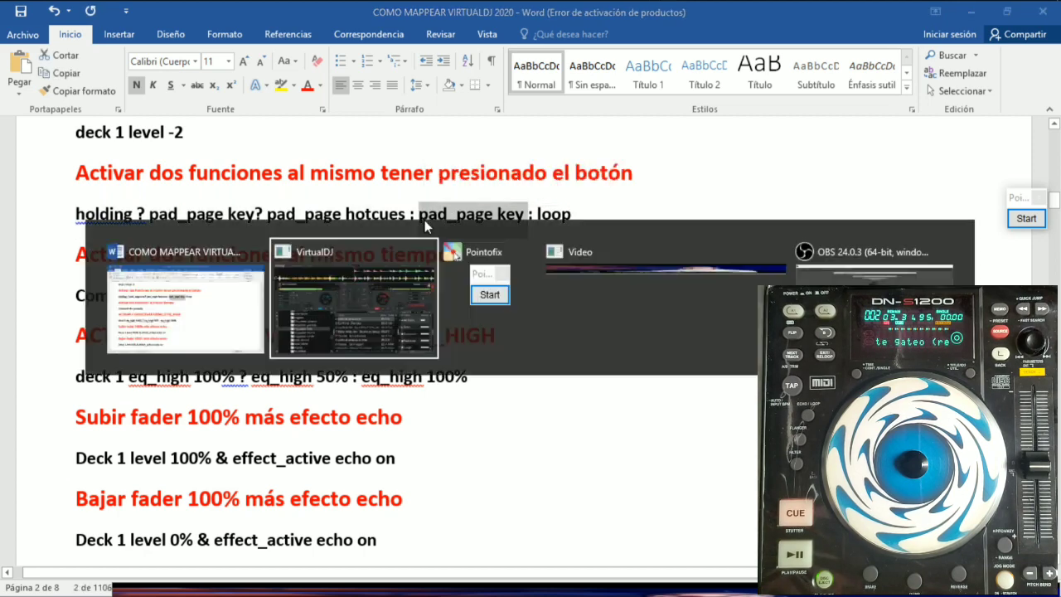
{"action": "key", "text": "ctrl+v"}
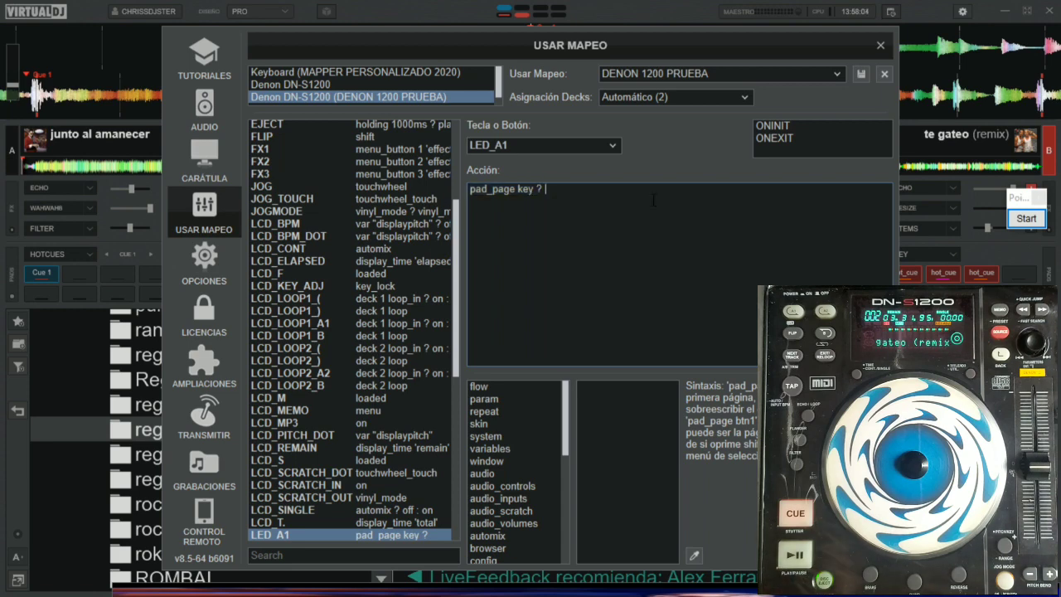
Step: Complete the LED_A1 action as "pad_page key ? blink 500ms : hot_cue 1"
{"action": "type", "text": "blink"}
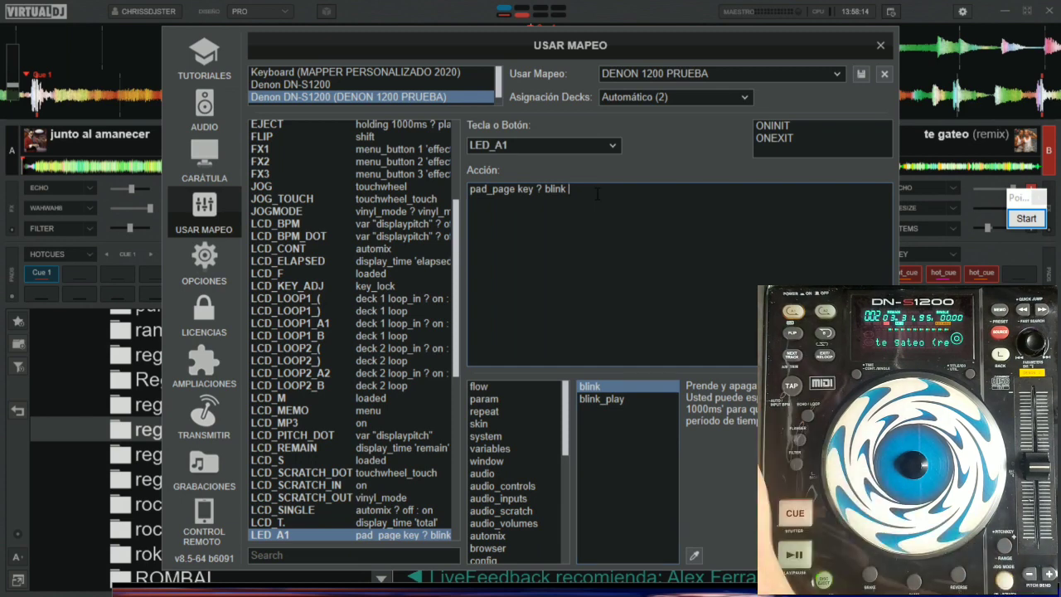
{"action": "type", "text": "500ms"}
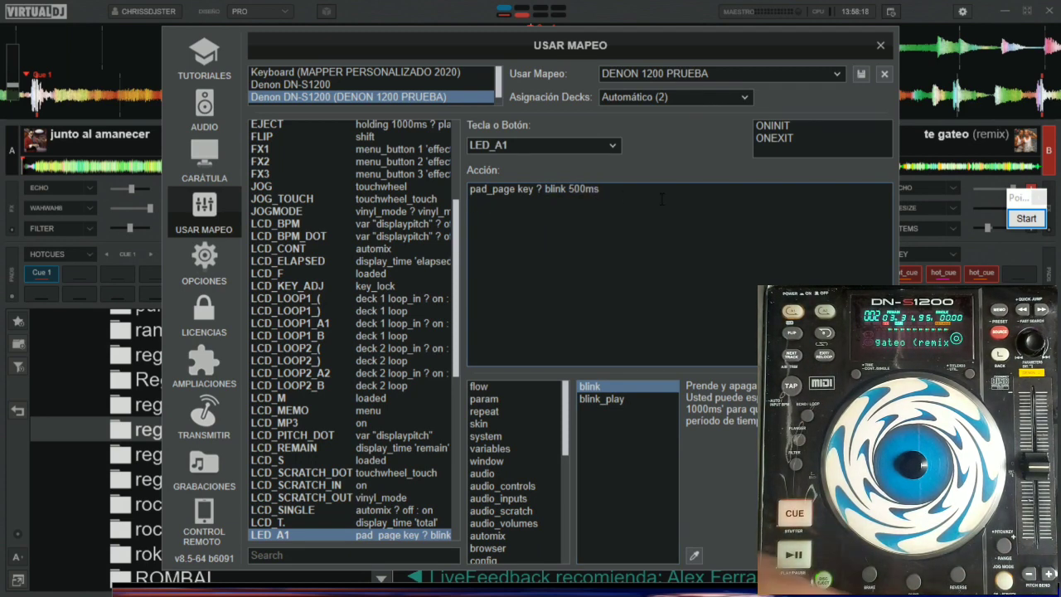
{"action": "type", "text": " : "}
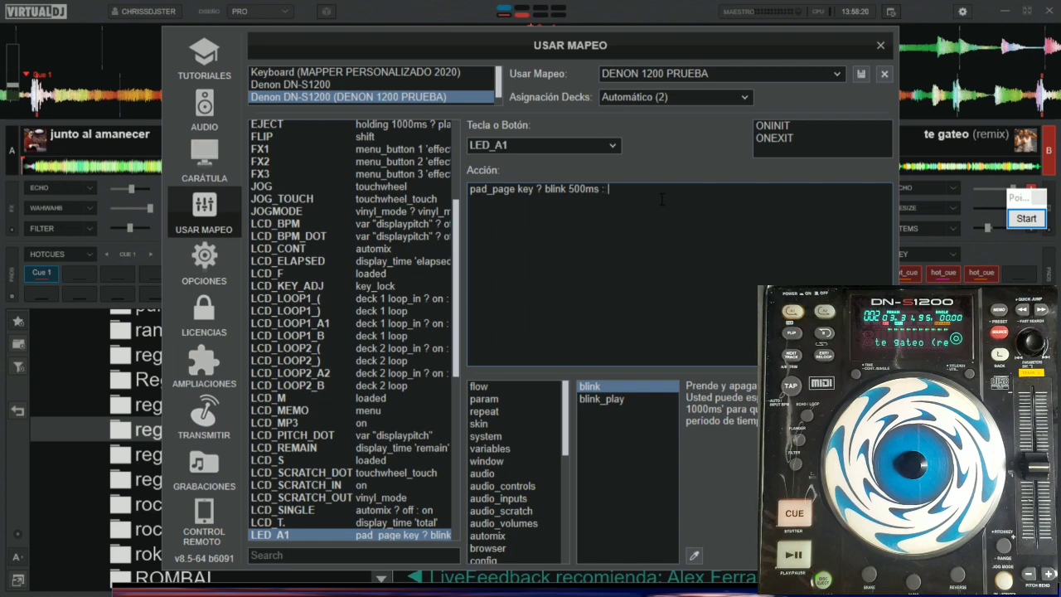
{"action": "type", "text": "hot_cue "}
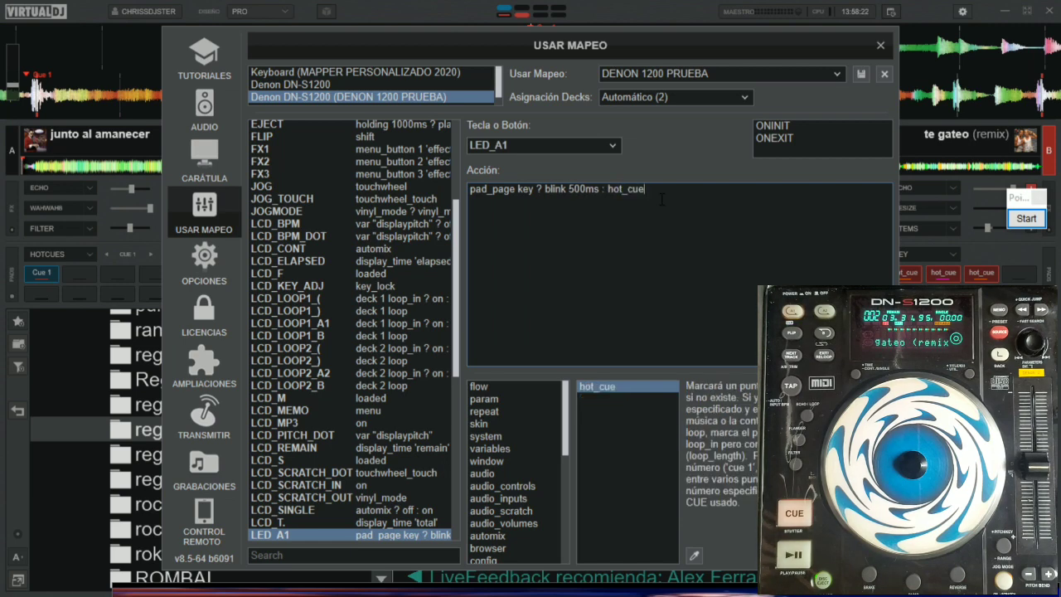
{"action": "type", "text": "1"}
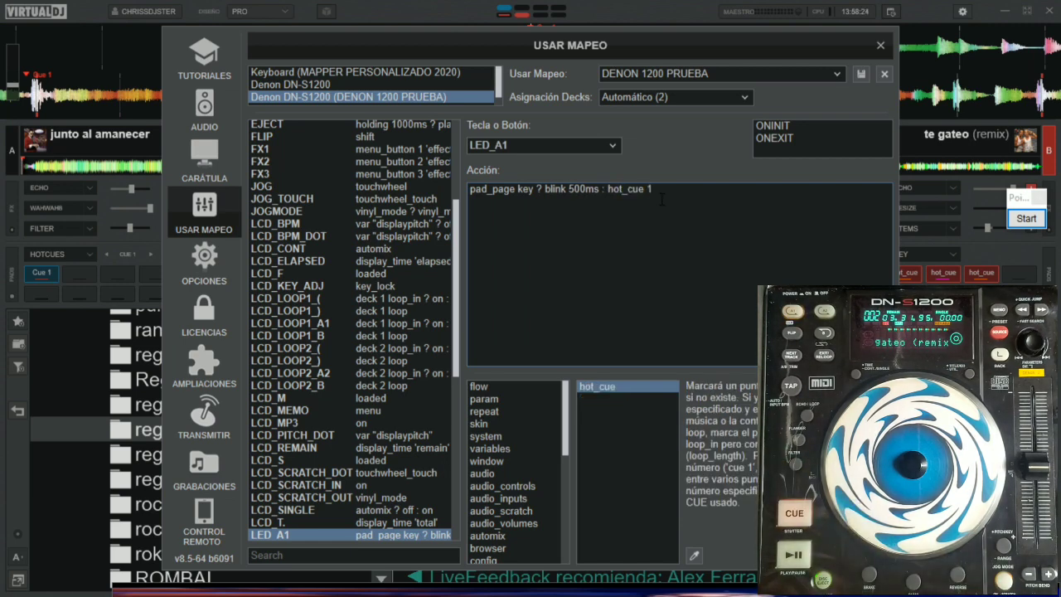
Step: Copy the entire LED_A1 action, close the mapping settings, and raise the volume fader of the "te gateo (remix)" deck
{"action": "left_click_drag", "start_coordinate": [698, 191], "coordinate": [446, 189]}
{"action": "key", "text": "ctrl+c"}
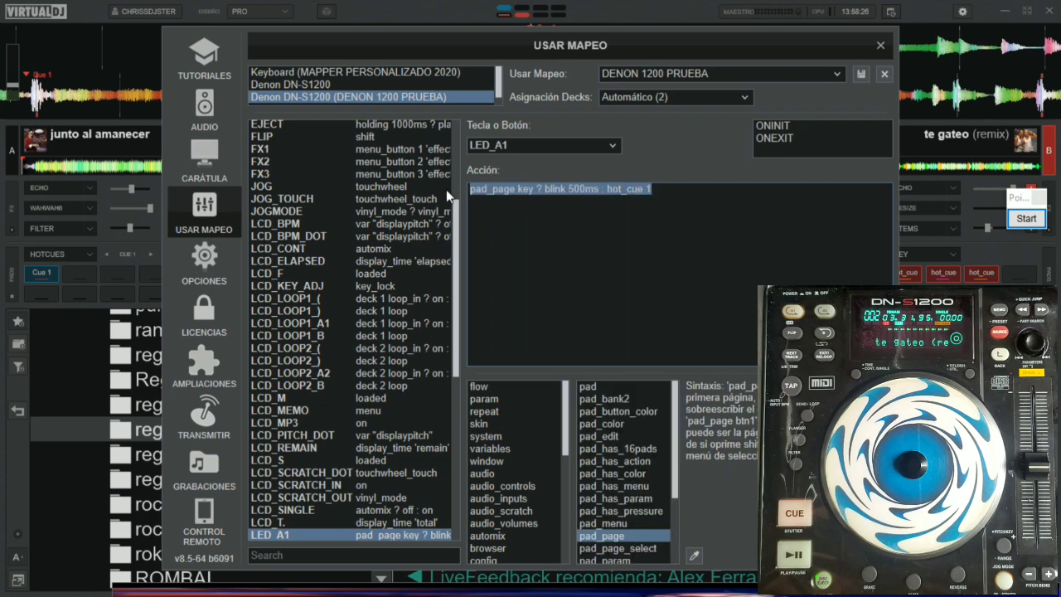
{"action": "left_click", "coordinate": [880, 45]}
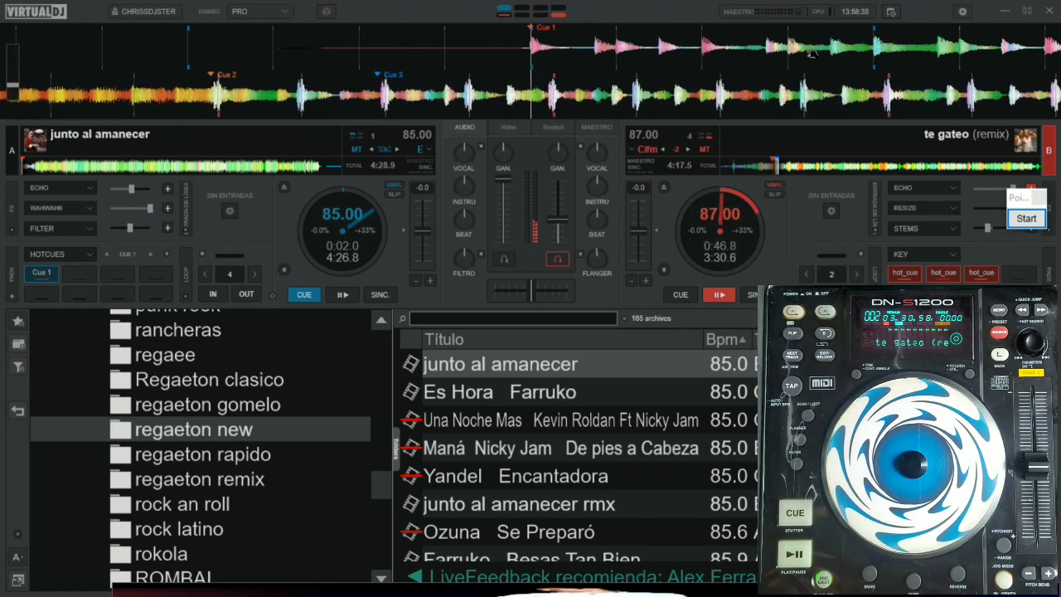
{"action": "left_click_drag", "start_coordinate": [557, 220], "coordinate": [565, 189]}
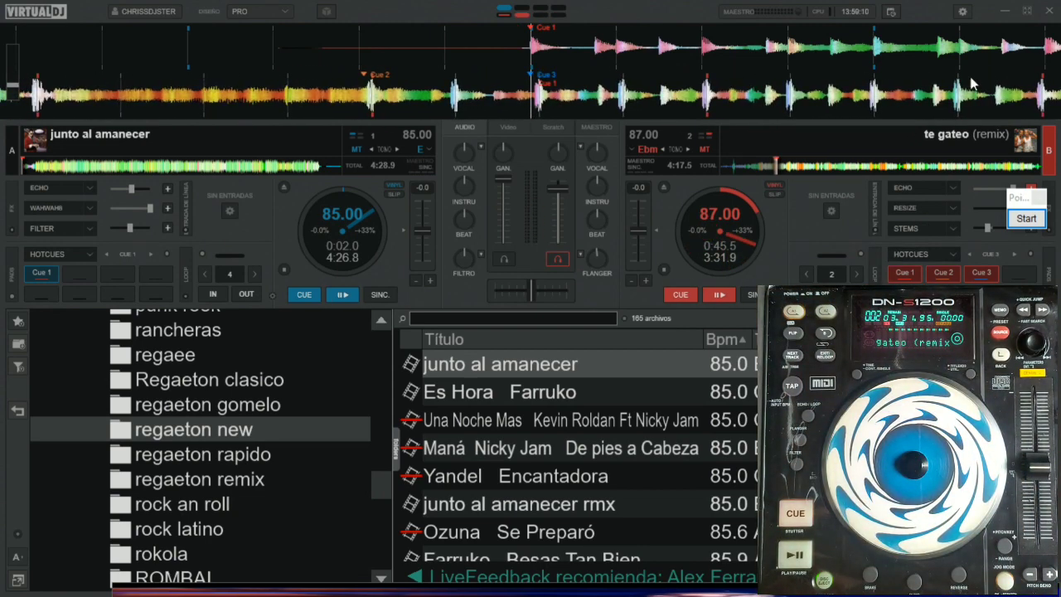
Step: Reopen the Denon DN-S1200 (DENON 1200 PRUEBA) mapping and select the LED_A2 key for editing
{"action": "left_click", "coordinate": [964, 13]}
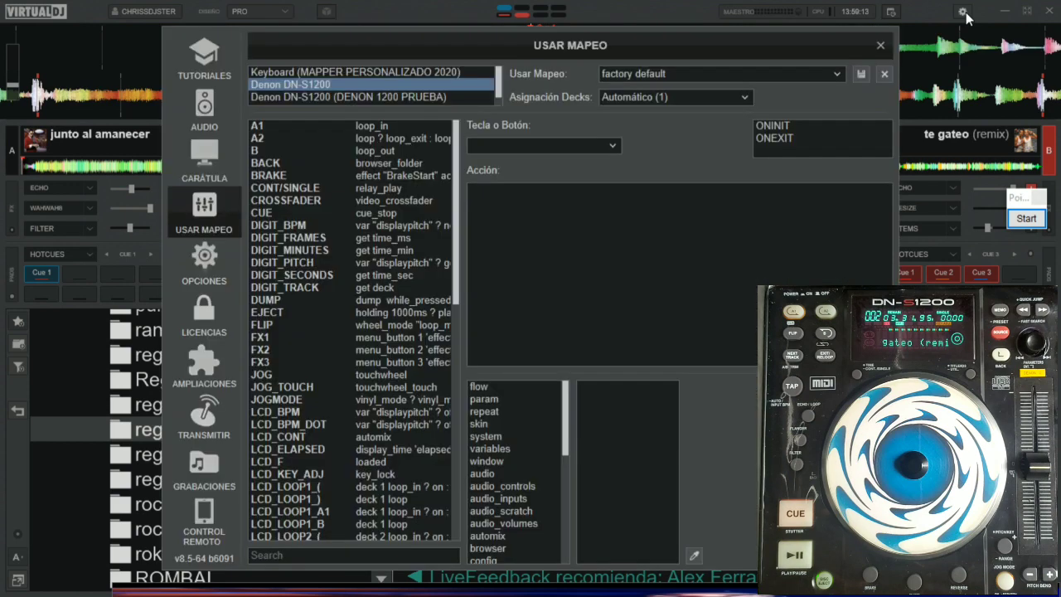
{"action": "left_click", "coordinate": [367, 98]}
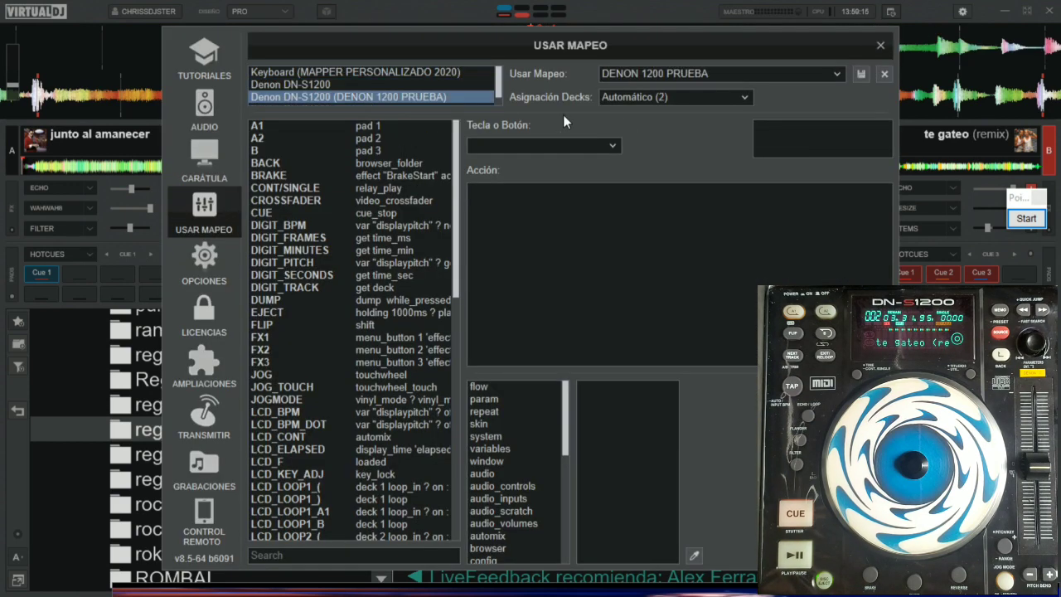
{"action": "left_click", "coordinate": [608, 146]}
{"action": "scroll", "coordinate": [593, 406], "scroll_direction": "down", "scroll_amount": 7}
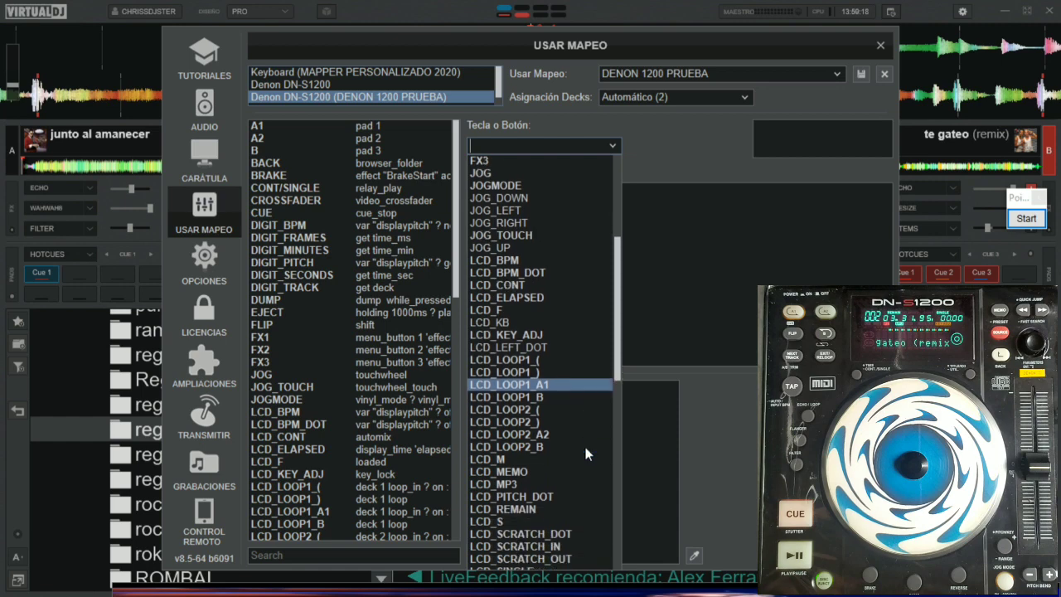
{"action": "scroll", "coordinate": [585, 451], "scroll_direction": "down", "scroll_amount": 4}
{"action": "left_click", "coordinate": [539, 504]}
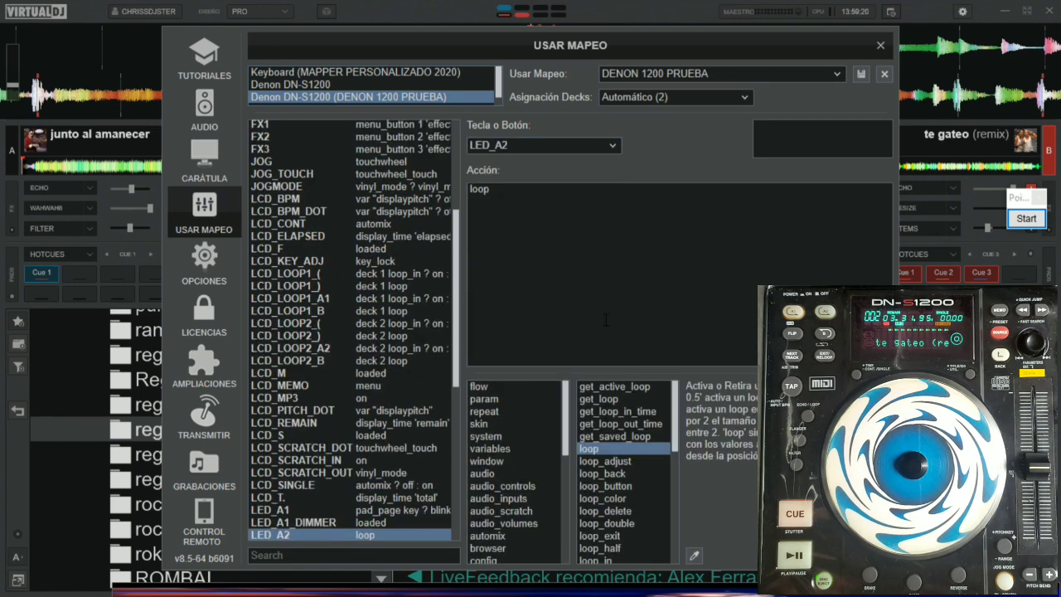
Step: Replace the LED_A2 action with "pad_page key ? blink 500ms : hot_cue 2" and close the mapping settings
{"action": "key", "text": "ctrl+a"}
{"action": "key", "text": "BackSpace"}
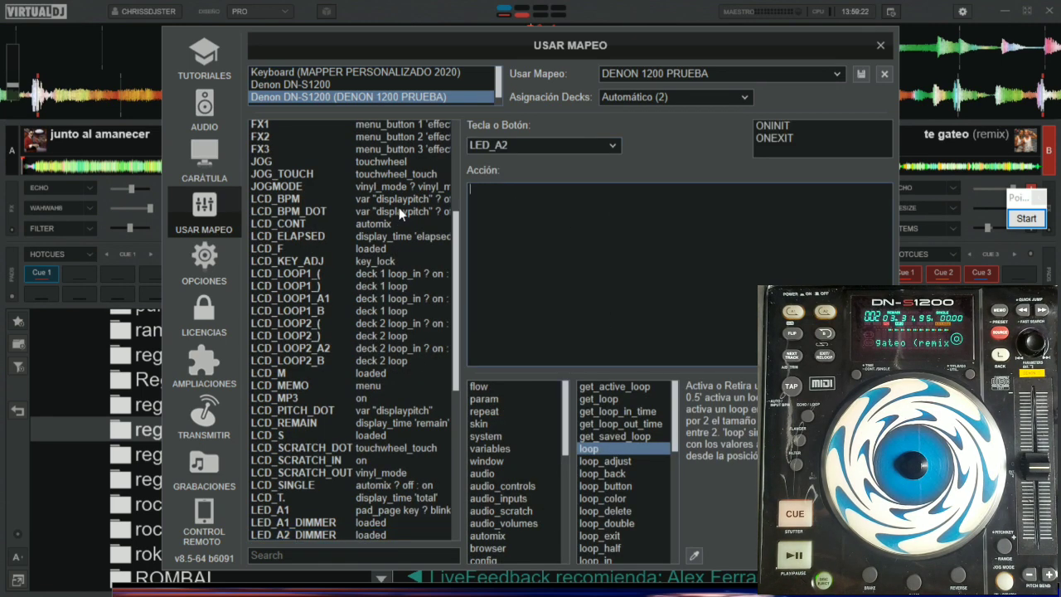
{"action": "key", "text": "ctrl+v"}
{"action": "left_click", "coordinate": [681, 243]}
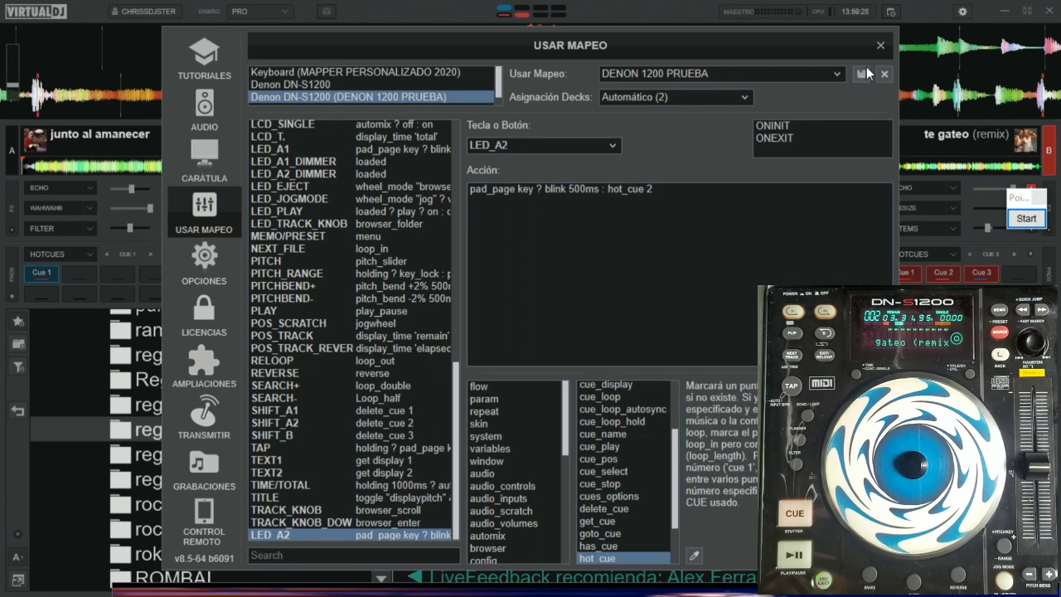
{"action": "left_click", "coordinate": [879, 46]}
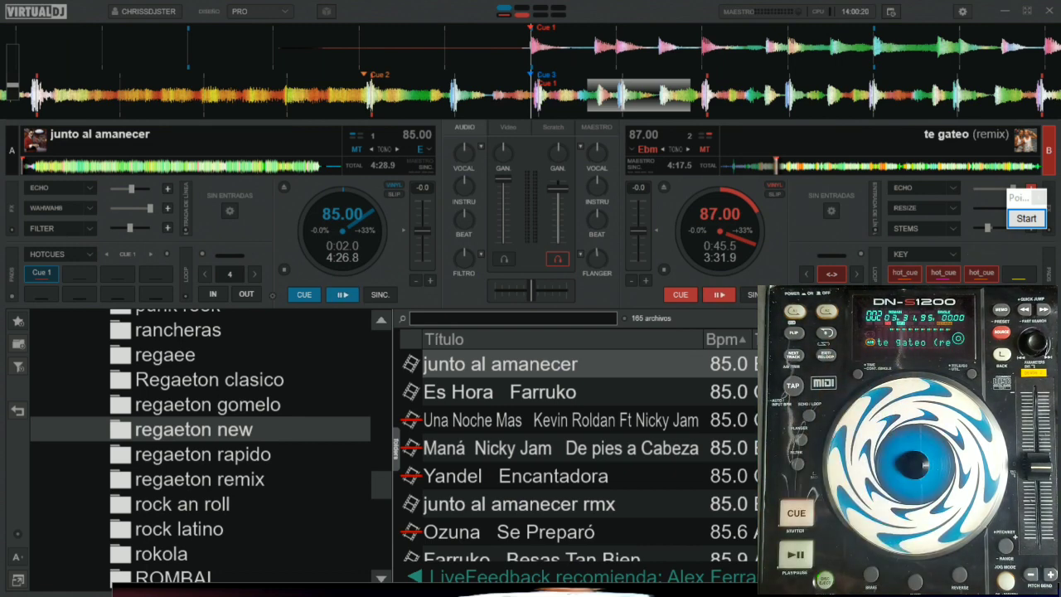
Step: Reopen the Denon DN-S1200 (DENON 1200 PRUEBA) mapping and select the NEXT_FILE button for editing
{"action": "left_click", "coordinate": [963, 12]}
{"action": "left_click", "coordinate": [292, 97]}
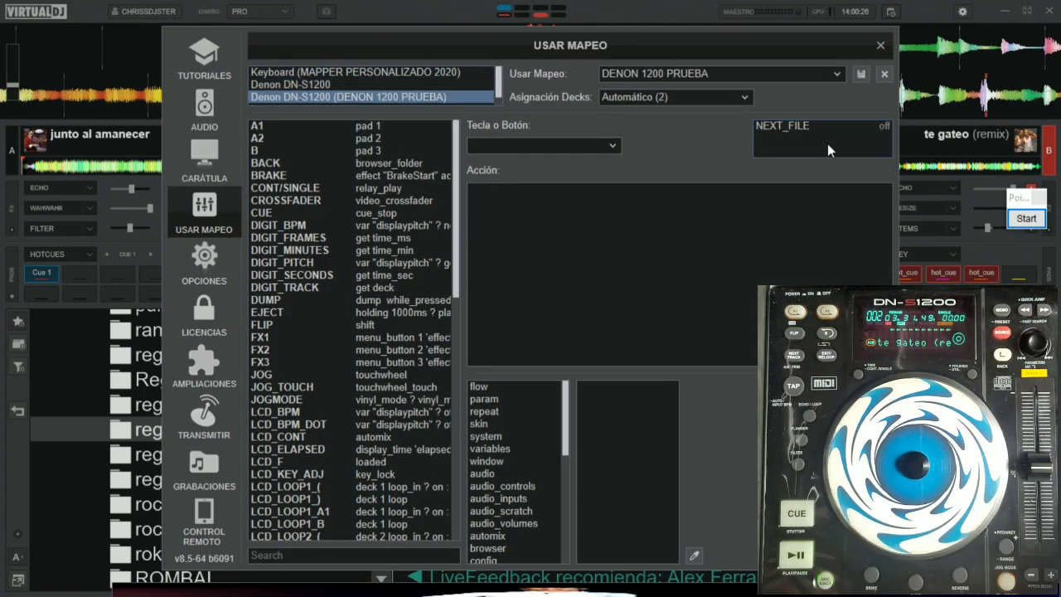
{"action": "left_click", "coordinate": [782, 128]}
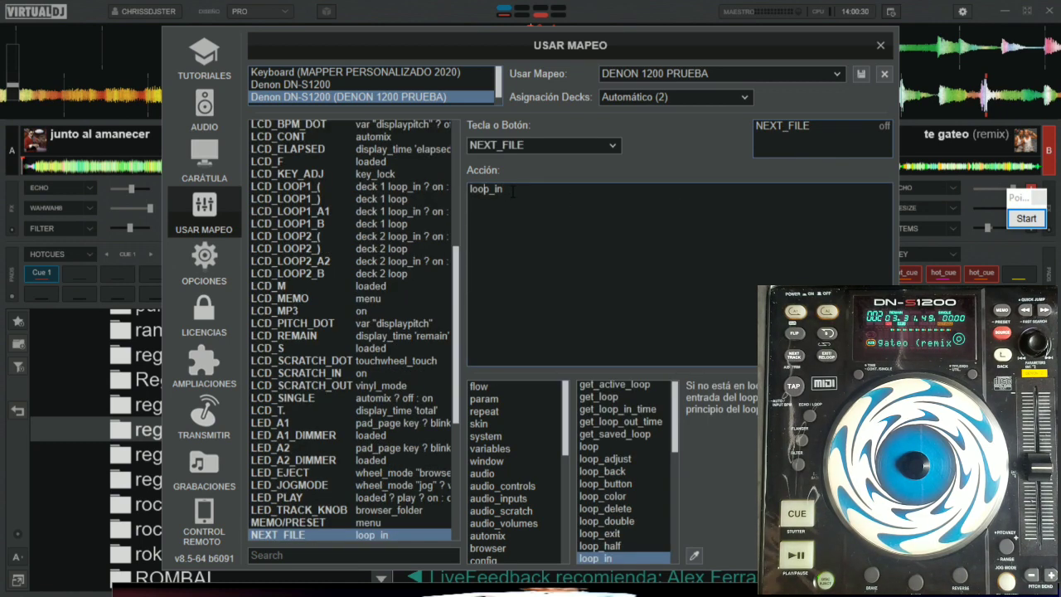
Step: Replace the NEXT_FILE action with the copied LED_A1 command, trimmed down to "pad_page key ?"
{"action": "key", "text": "ctrl+v"}
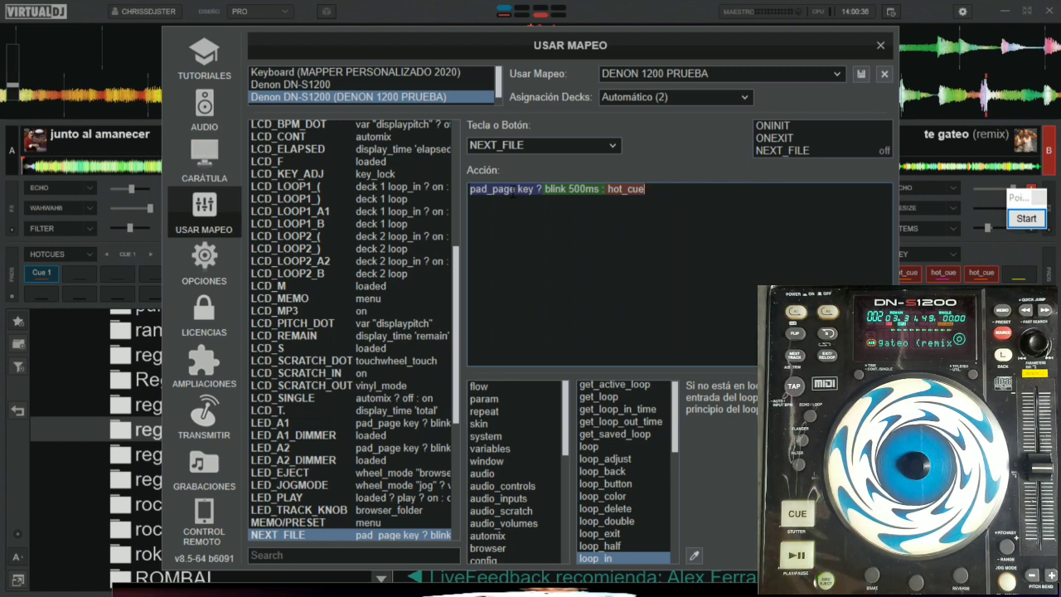
{"action": "key", "text": "BackSpace"}
{"action": "key", "text": "BackSpace"}
{"action": "key", "text": "BackSpace"}
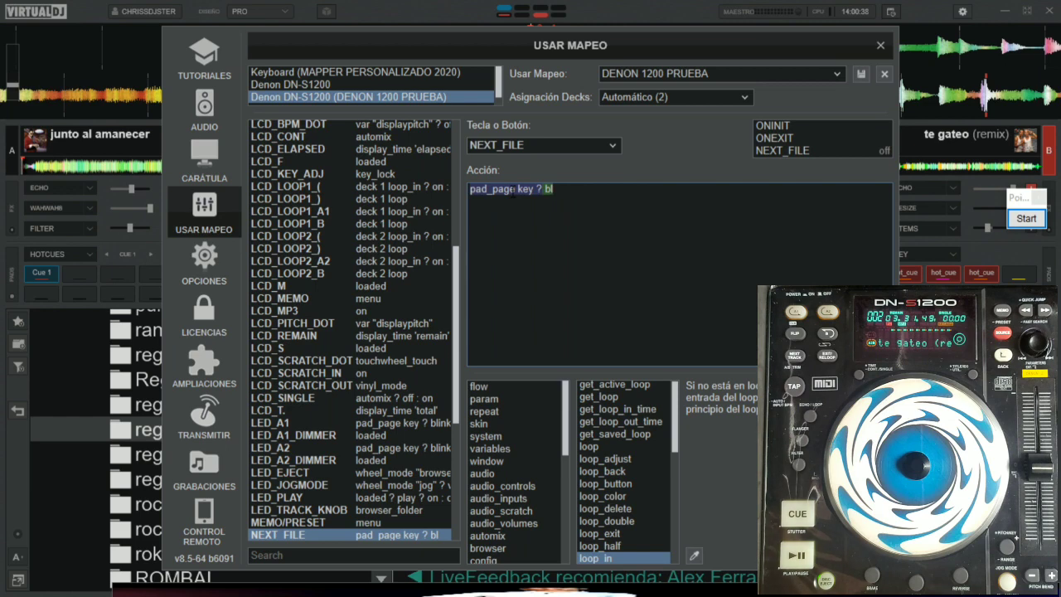
{"action": "key", "text": "BackSpace"}
{"action": "key", "text": "BackSpace"}
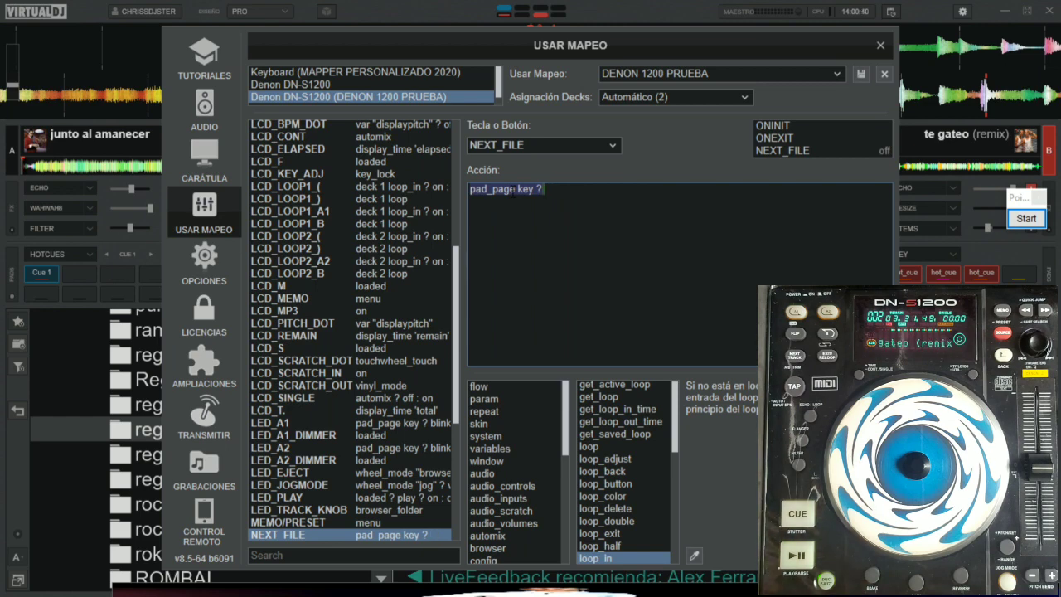
Step: Complete the NEXT_FILE action as "pad_page key ? sampler_play_stutter 1 : loop_in", close the settings, and raise the "te gateo (remix)" deck's volume
{"action": "type", "text": "sampler"}
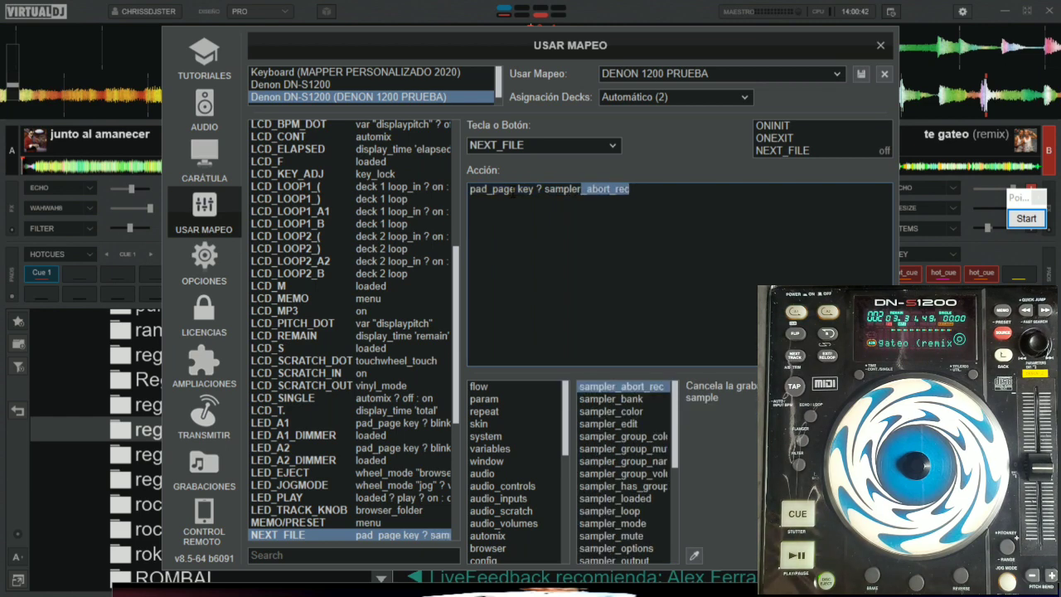
{"action": "type", "text": "_pl"}
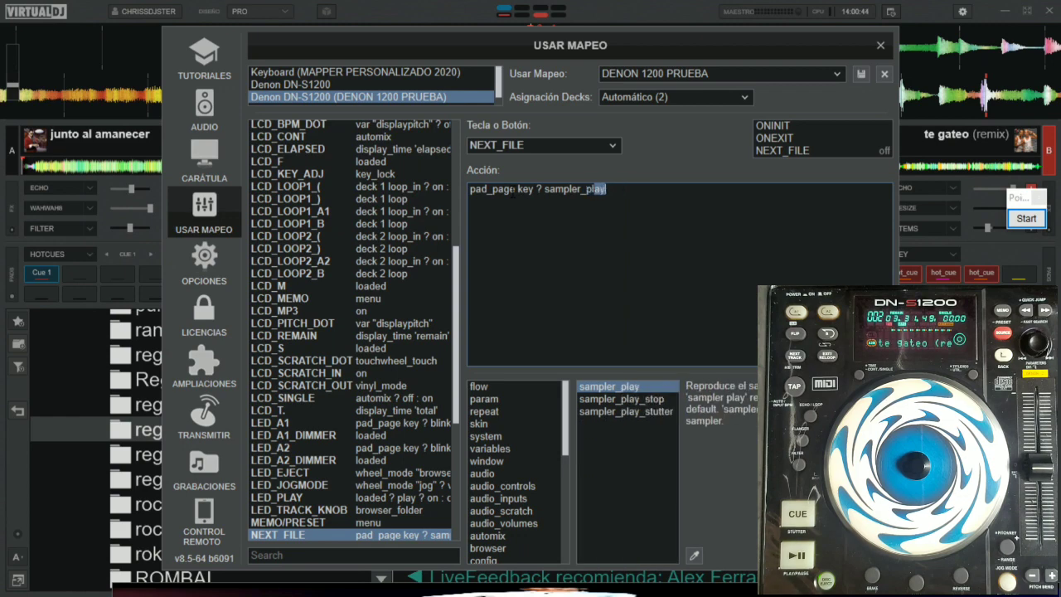
{"action": "type", "text": "ay_"}
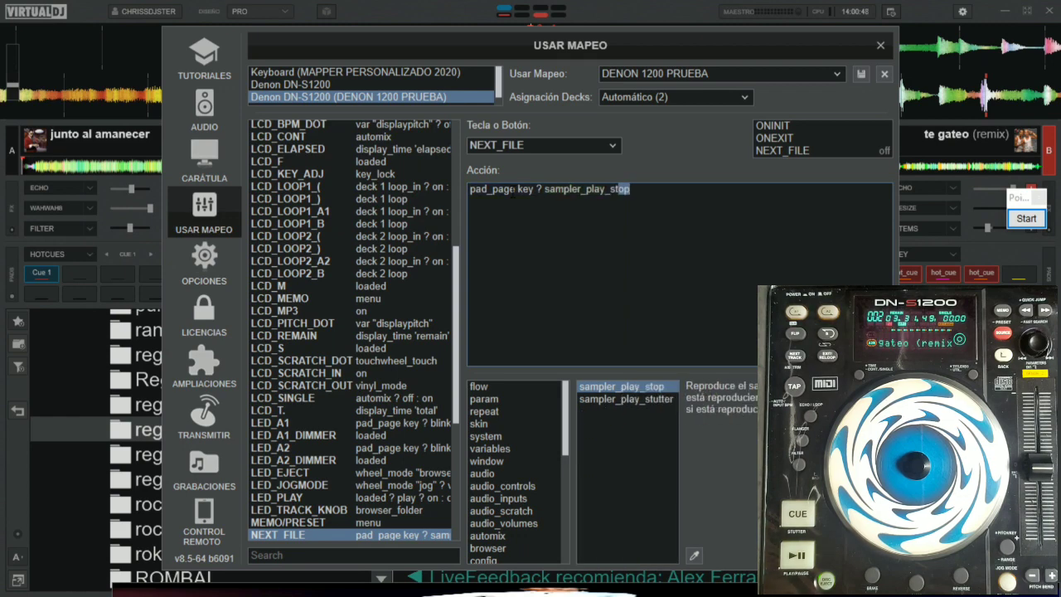
{"action": "type", "text": "stutter 1 :"}
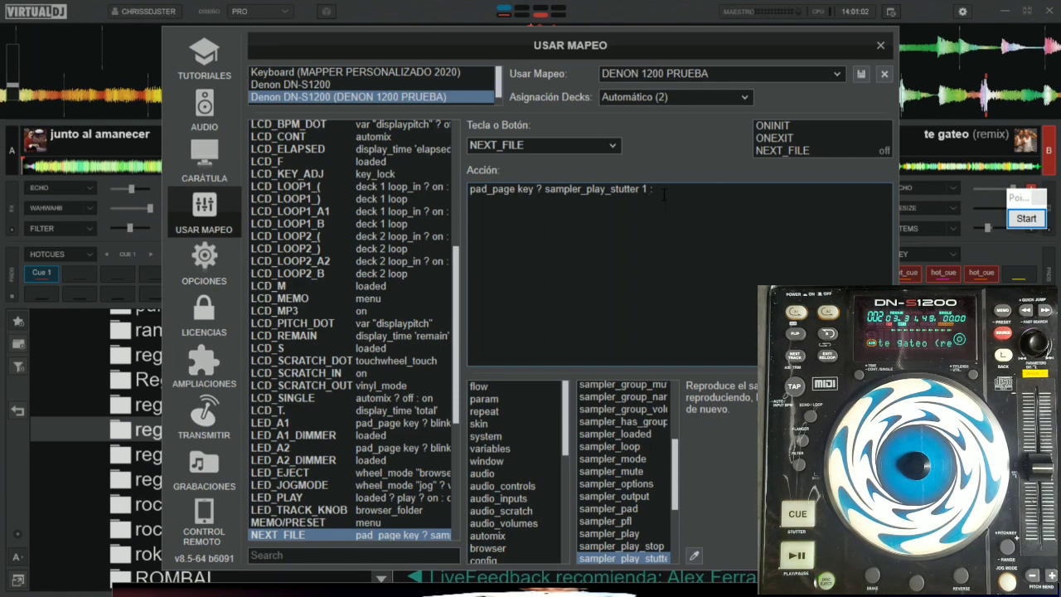
{"action": "type", "text": "loop"}
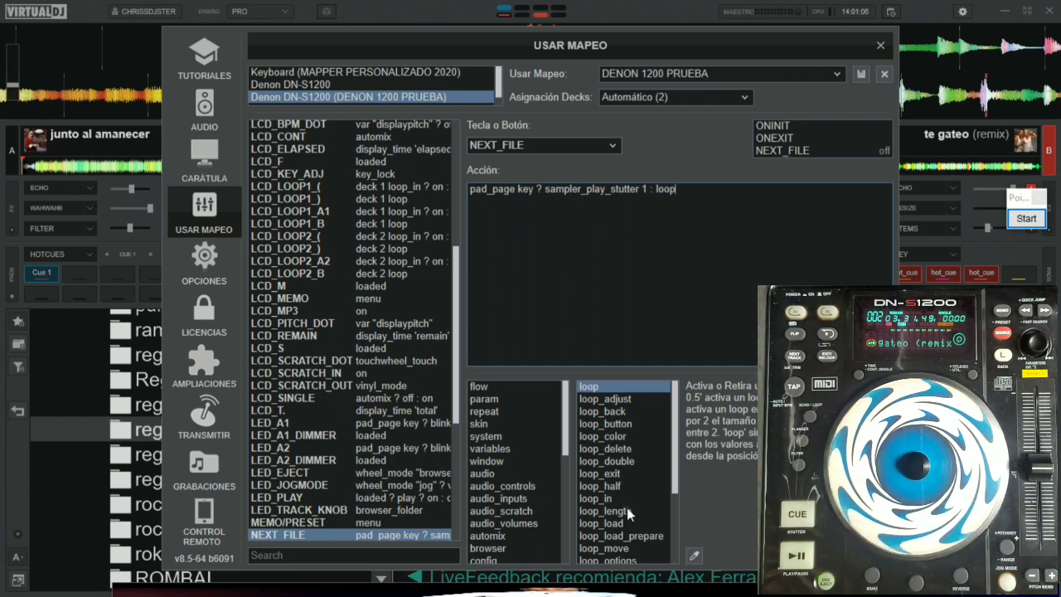
{"action": "left_click", "coordinate": [606, 496]}
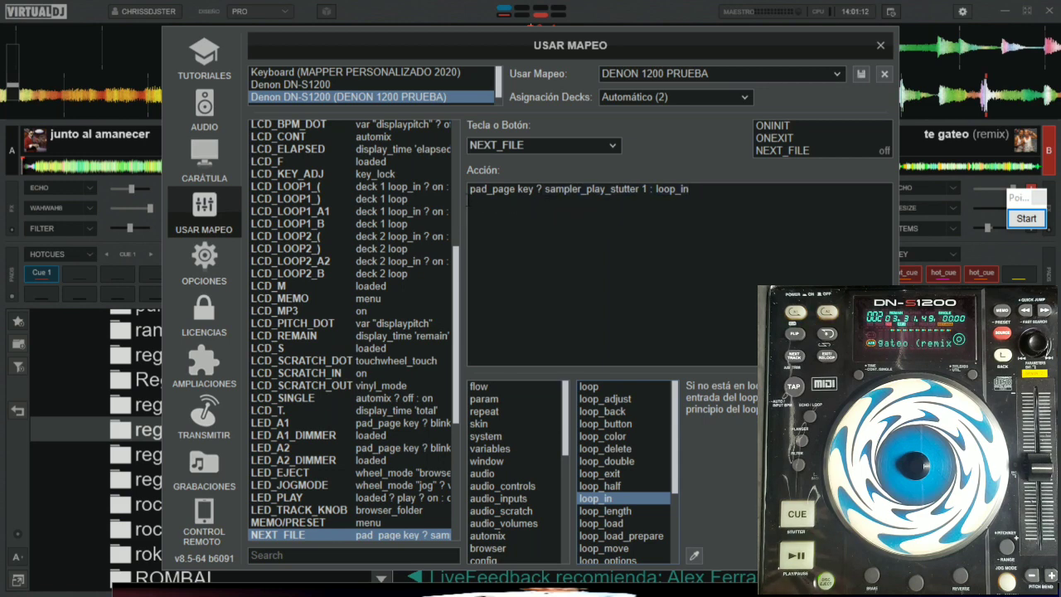
{"action": "left_click", "coordinate": [480, 190]}
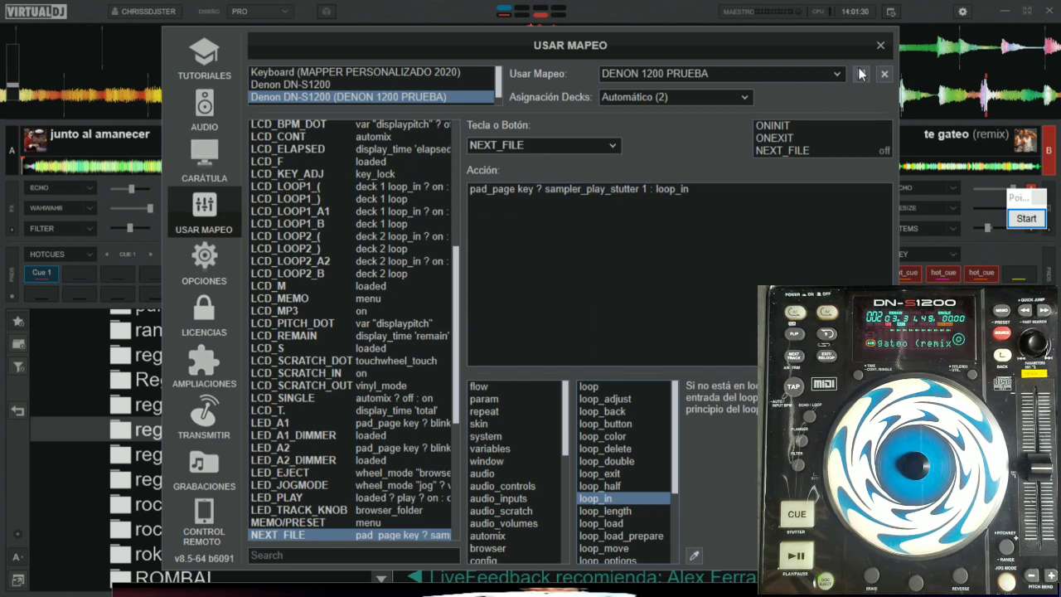
{"action": "left_click", "coordinate": [879, 46]}
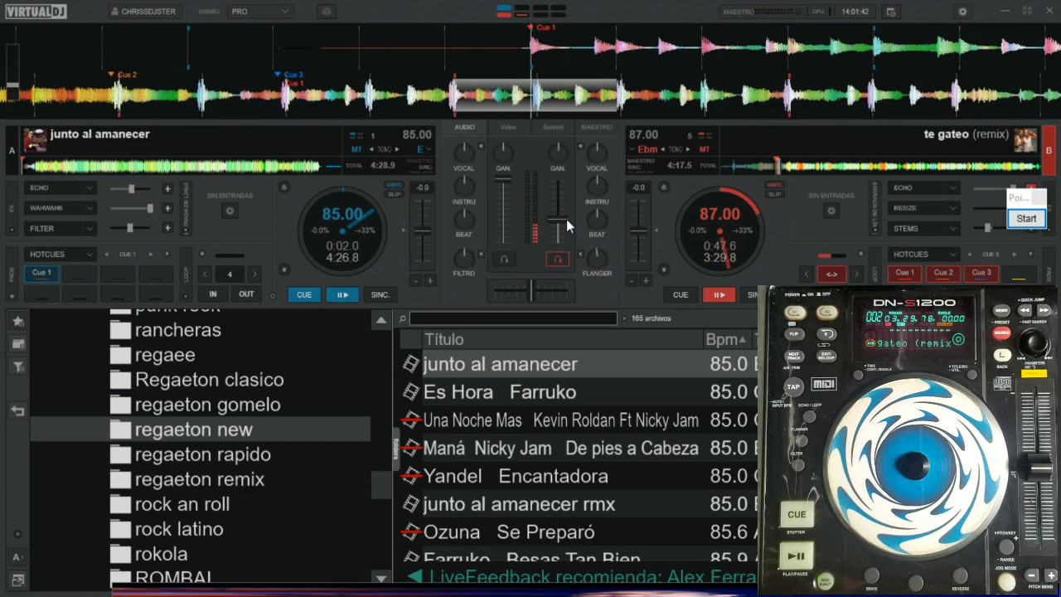
{"action": "mouse_move", "coordinate": [557, 186]}
{"action": "left_mouse_down"}
{"action": "mouse_move", "coordinate": [563, 202]}
{"action": "mouse_move", "coordinate": [565, 182]}
{"action": "left_mouse_up"}
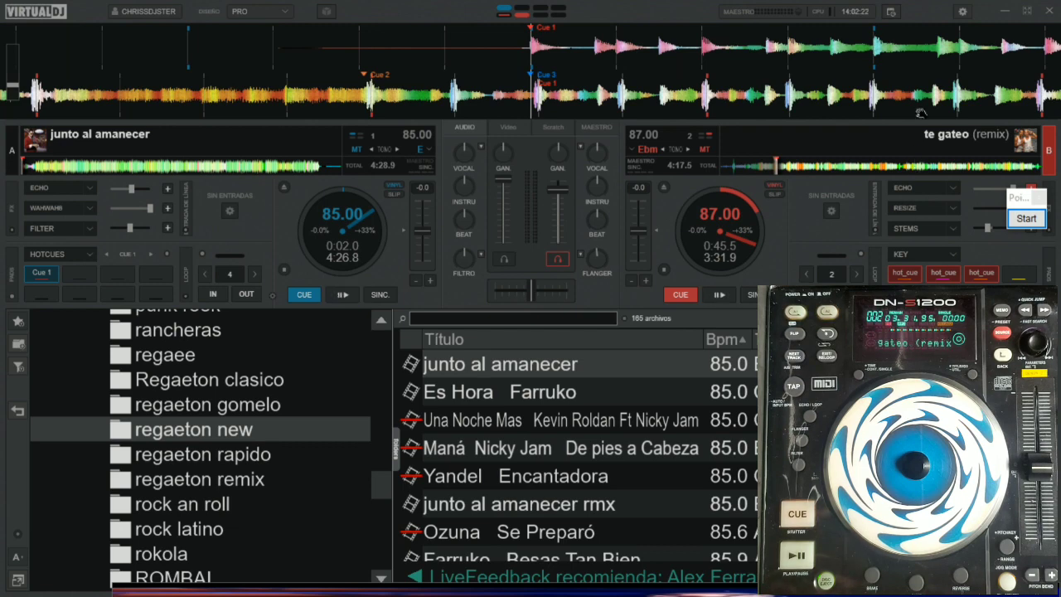
Step: Reopen the Denon DN-S1200 (DENON 1200 PRUEBA) mapping and select the RELOOP button's action for editing
{"action": "left_click", "coordinate": [961, 14]}
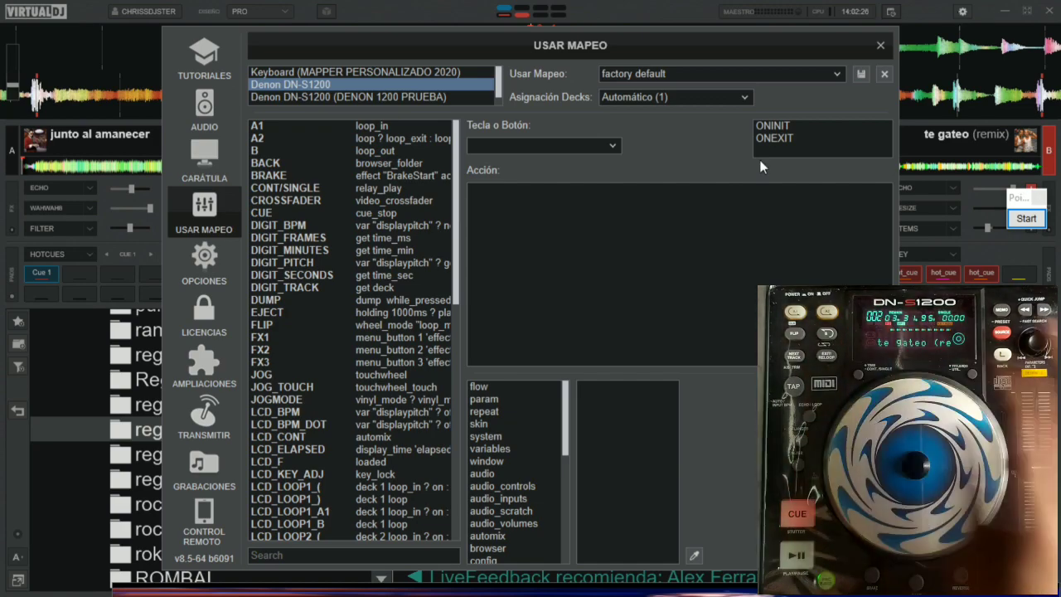
{"action": "left_click", "coordinate": [434, 96]}
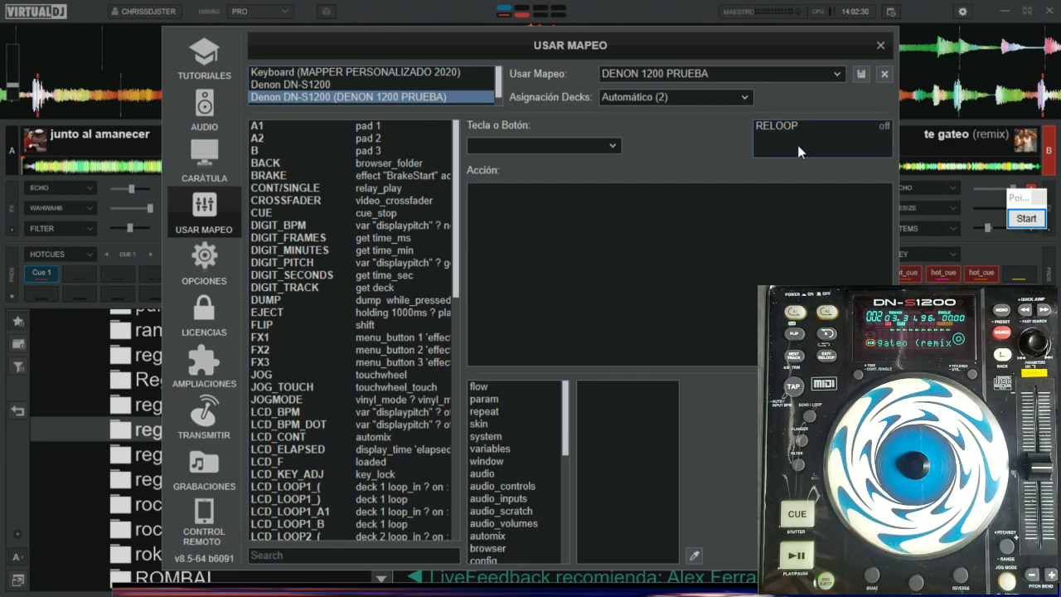
{"action": "left_click", "coordinate": [787, 126]}
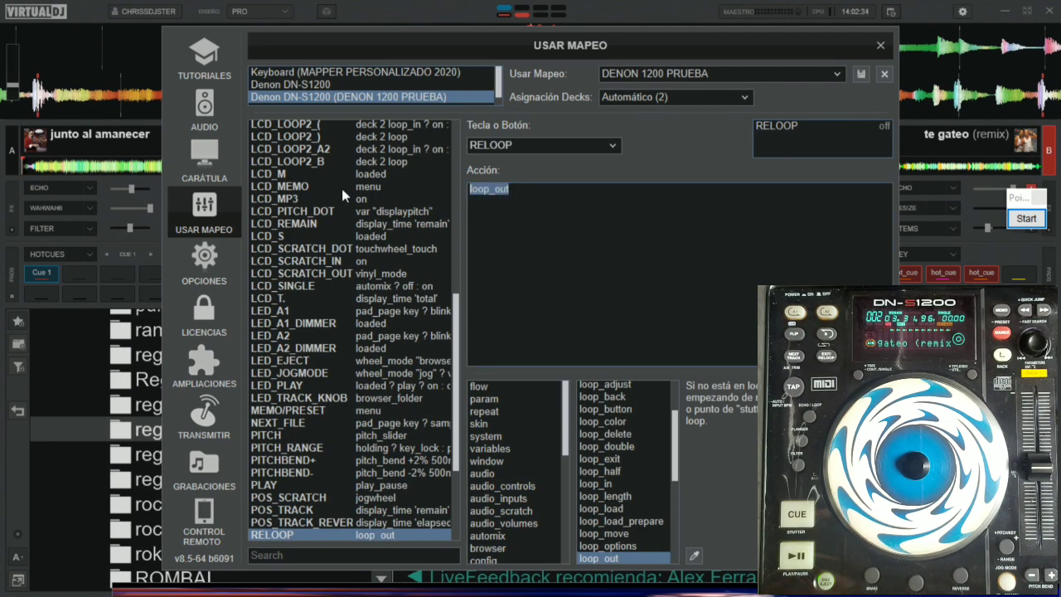
Step: Replace the RELOOP action with the copied pad_page command, changing everything after the question mark to make "pad_page key ? sampler_play_stutter"
{"action": "type", "text": "pad_page key ? blink 500ms : hot_cue 1"}
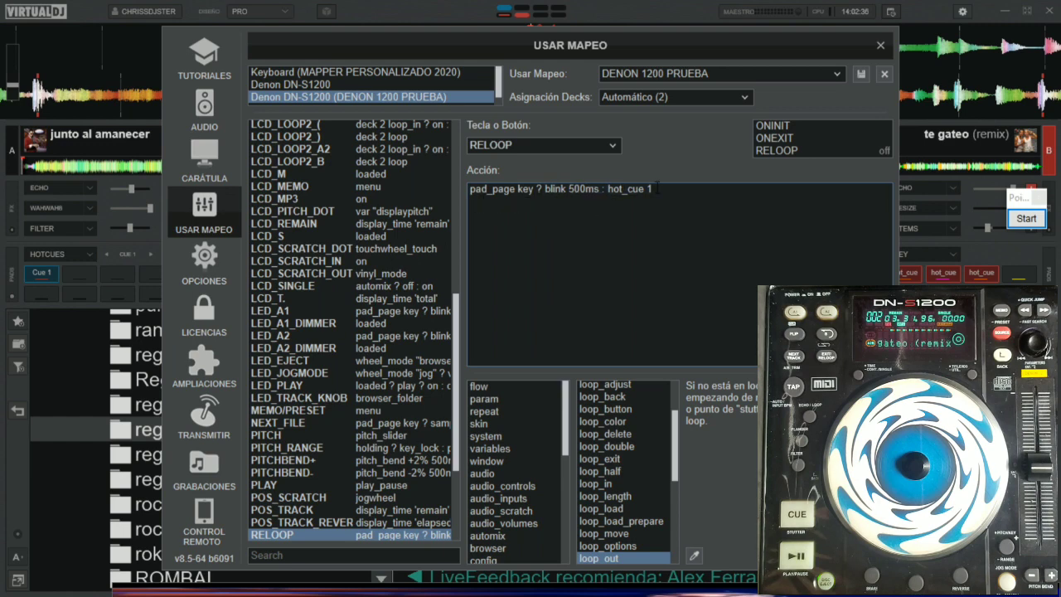
{"action": "left_click_drag", "start_coordinate": [653, 189], "coordinate": [563, 193]}
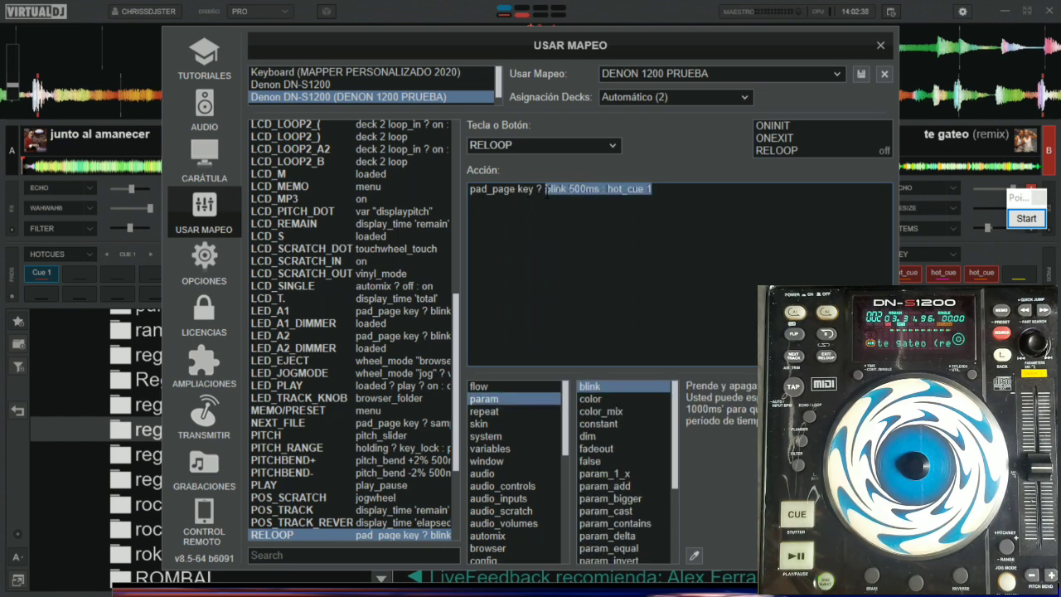
{"action": "type", "text": "s"}
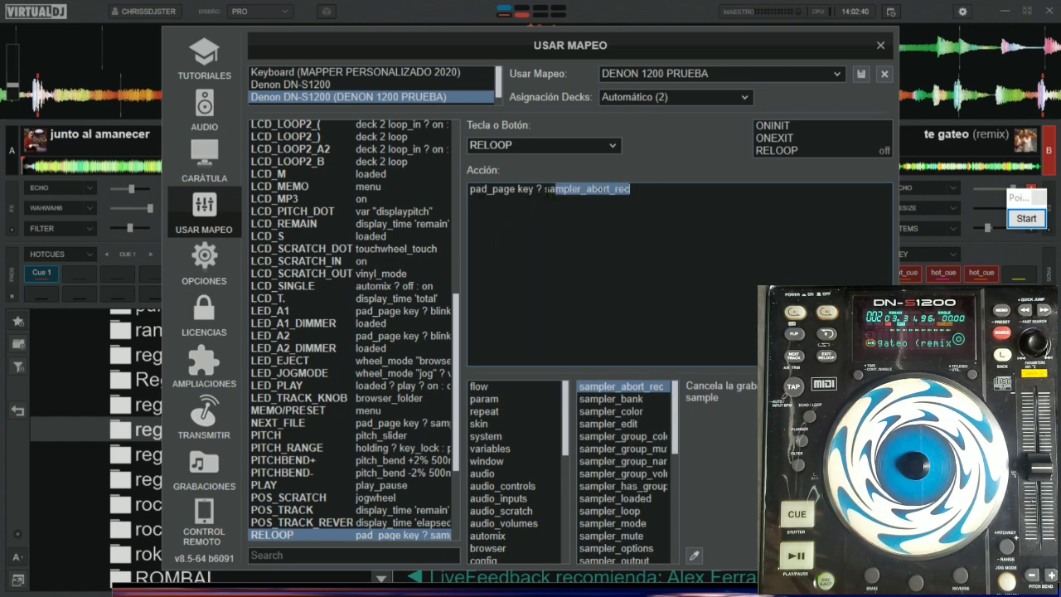
{"action": "type", "text": "ample"}
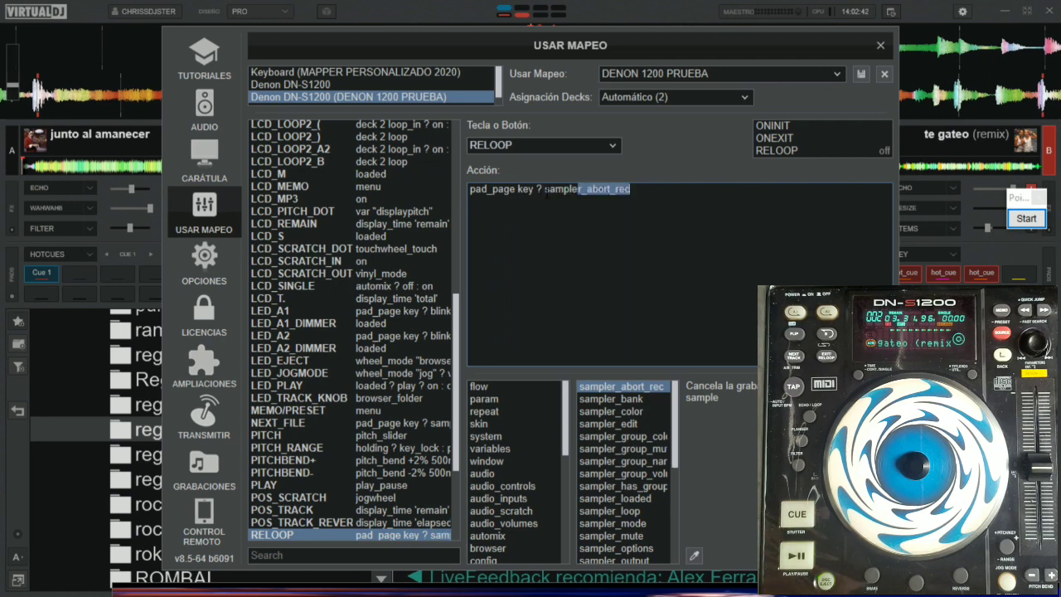
{"action": "type", "text": "r_pla"}
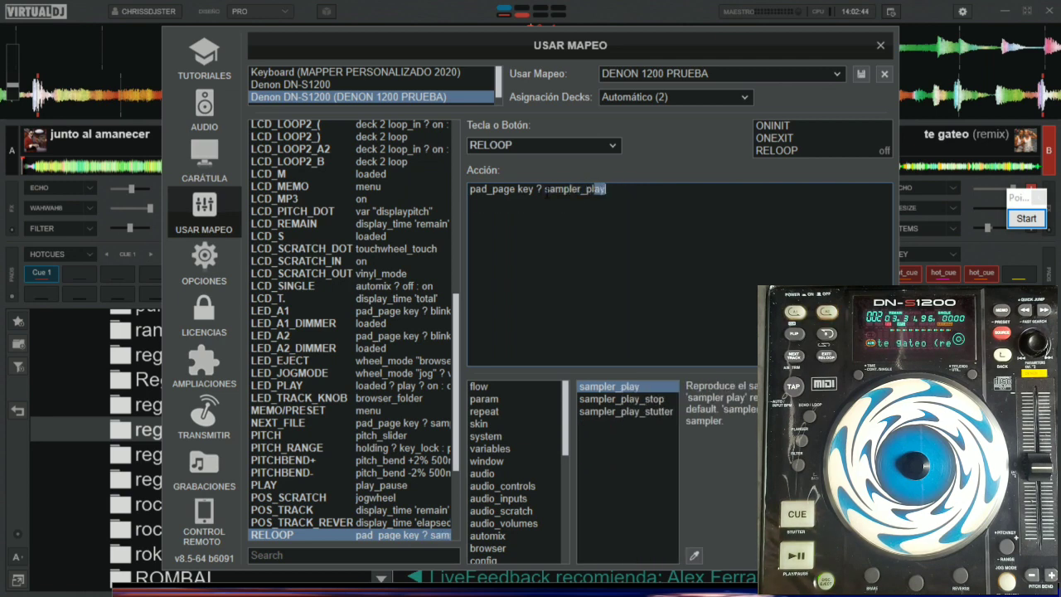
{"action": "type", "text": "y_"}
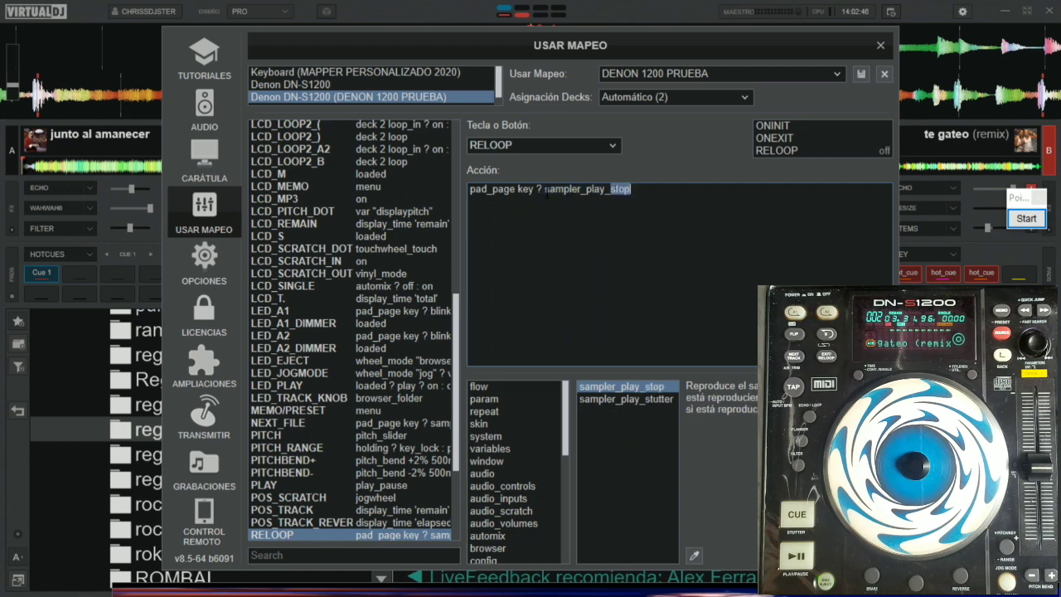
{"action": "key", "text": "BackSpace"}
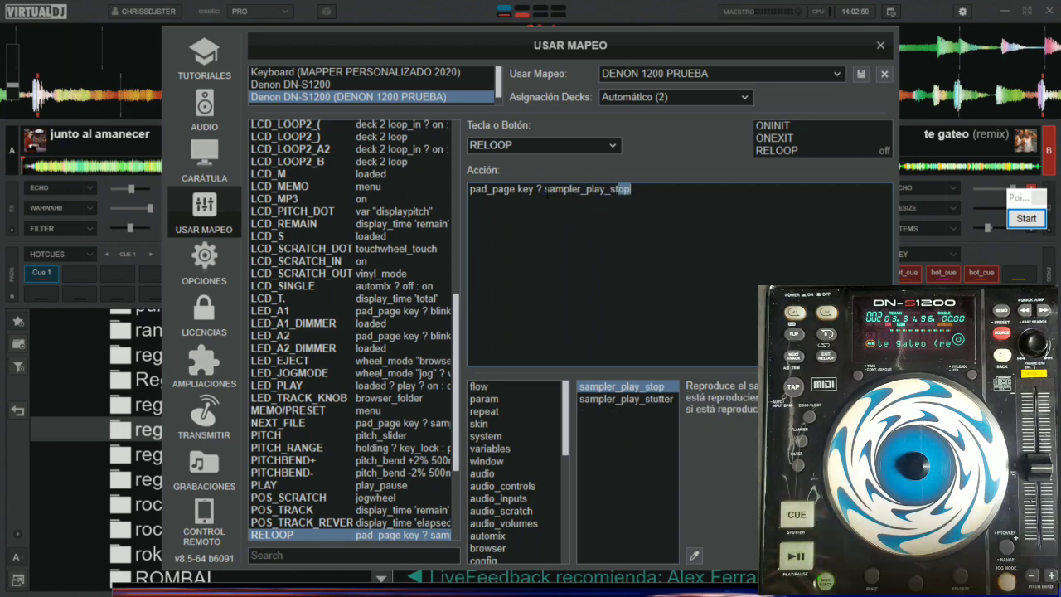
{"action": "key", "text": "Down"}
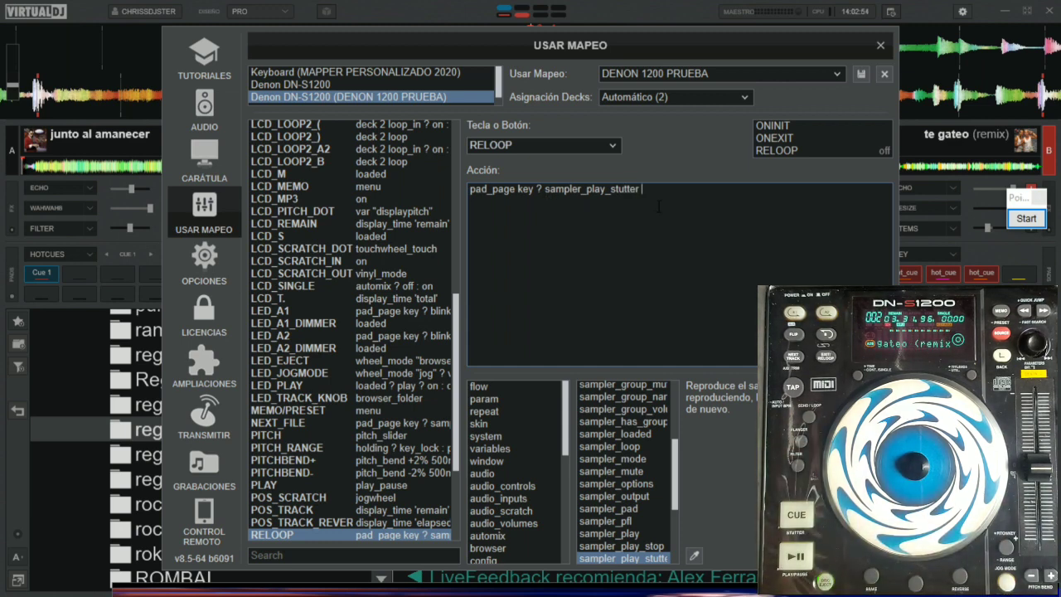
Step: Complete the RELOOP action as "pad_page key ? sampler_play_stutter 2 : loop_out" and close the settings
{"action": "type", "text": "2"}
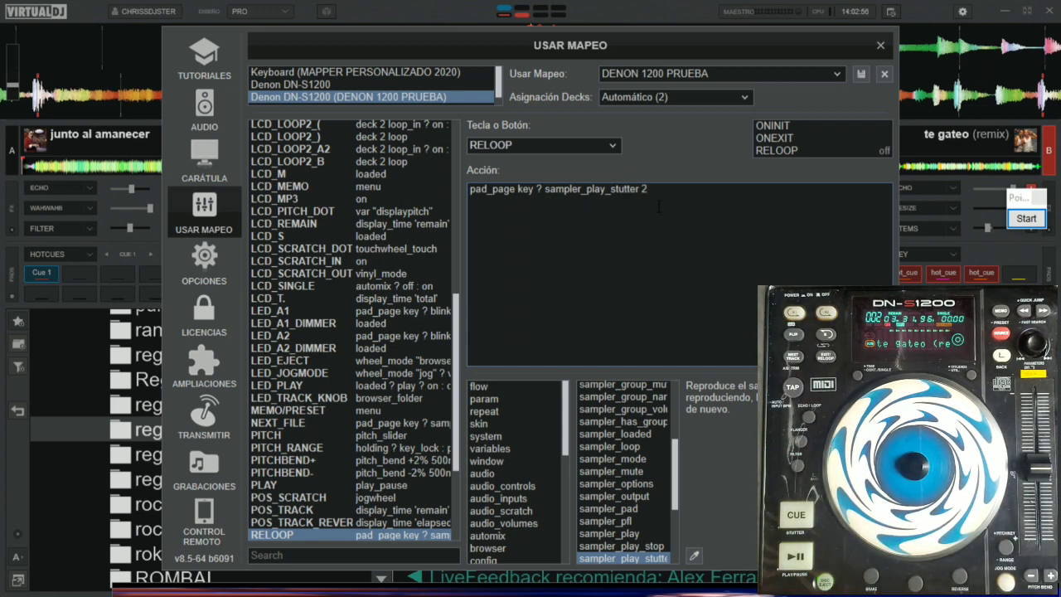
{"action": "type", "text": " : "}
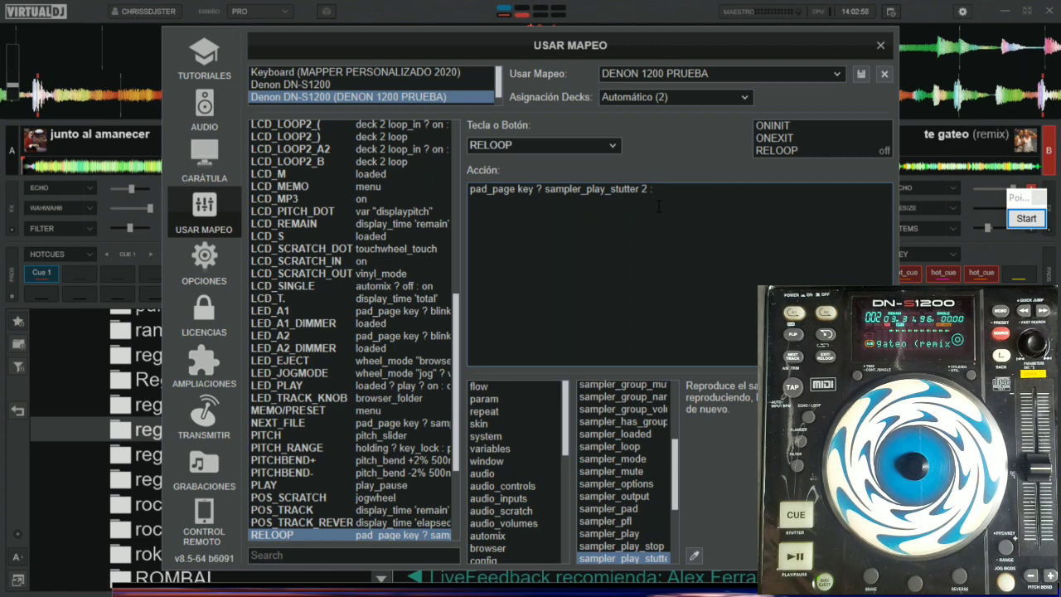
{"action": "type", "text": "loop_"}
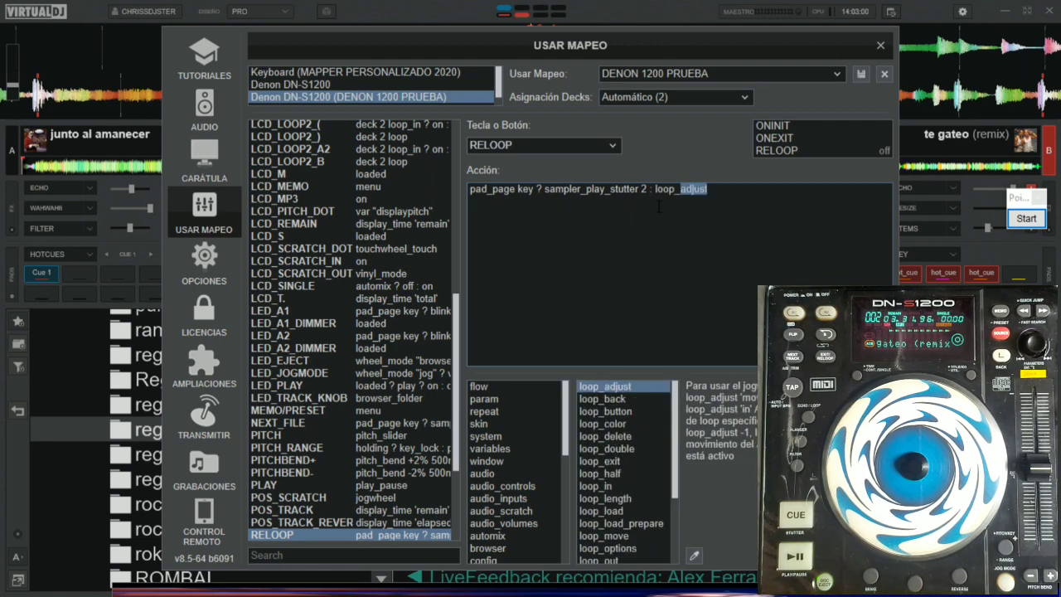
{"action": "type", "text": "out"}
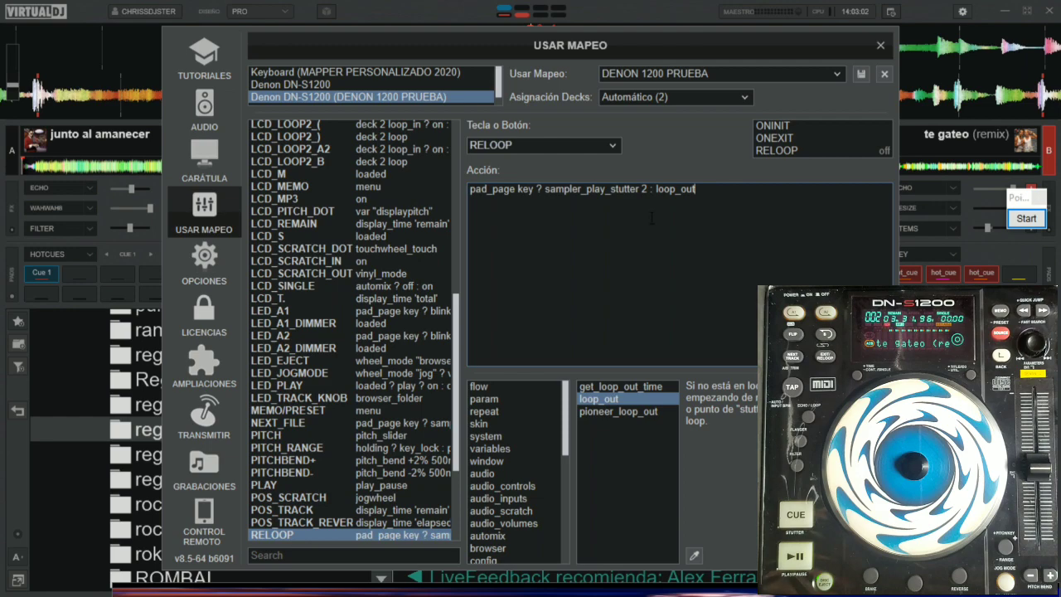
{"action": "left_click", "coordinate": [880, 45]}
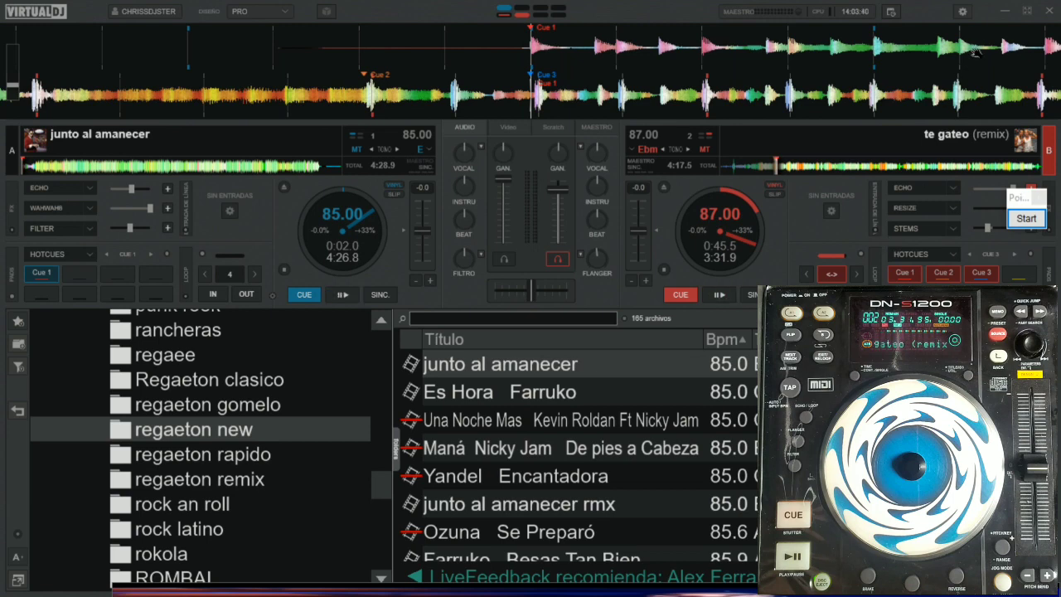
Step: Reopen the Denon DN-S1200 (DENON 1200 PRUEBA) mapping and select the FX1 button for editing
{"action": "left_click", "coordinate": [962, 13]}
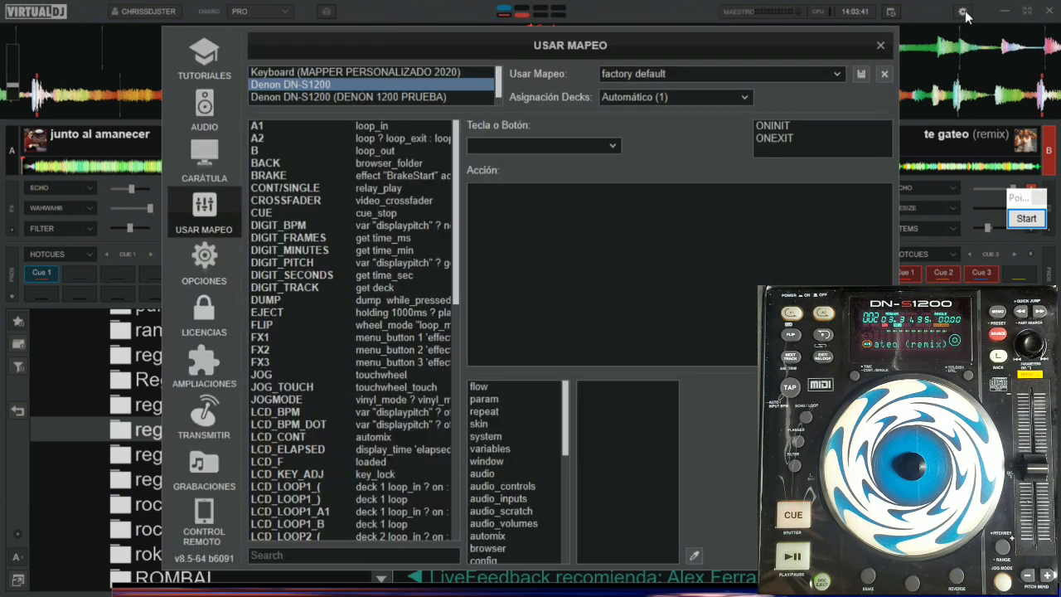
{"action": "left_click", "coordinate": [412, 96]}
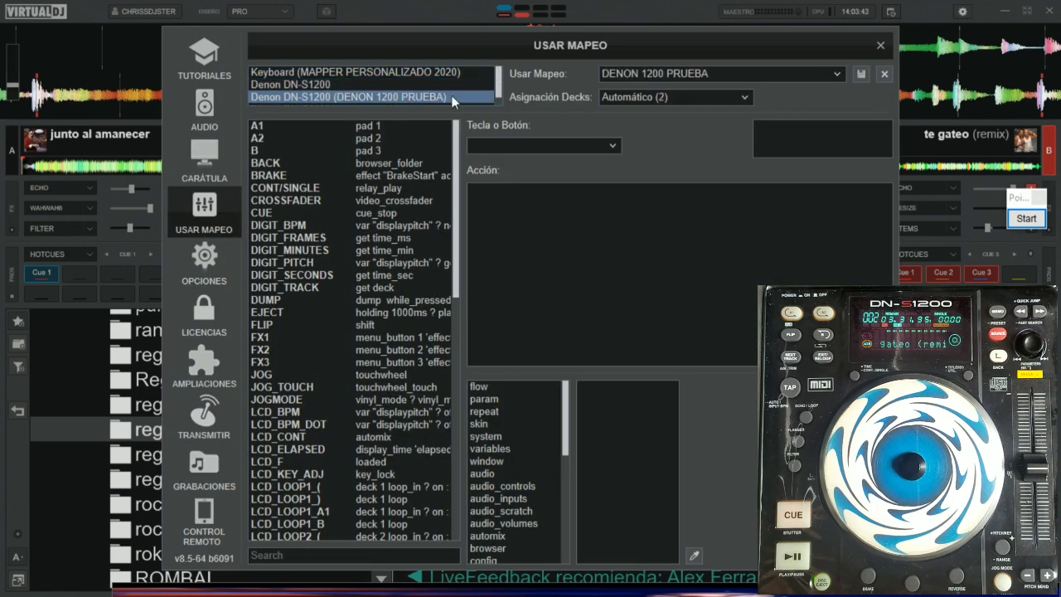
{"action": "left_click", "coordinate": [769, 128]}
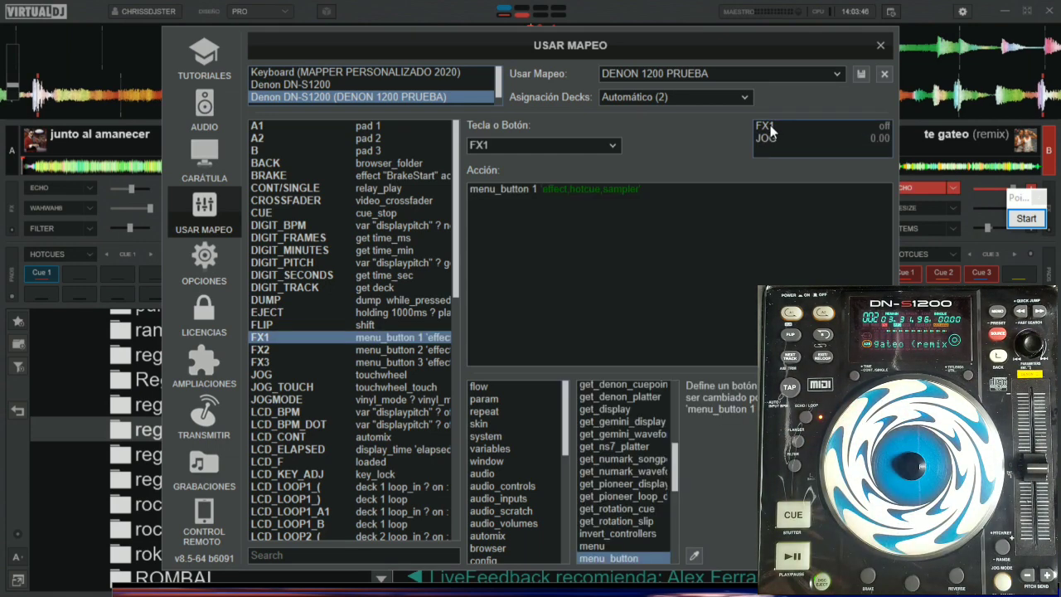
Step: Replace the FX1 action with "effect_active 1", close the settings, and raise the "te gateo (remix)" deck's ECHO strength to about 71%
{"action": "key", "text": "ctrl+a"}
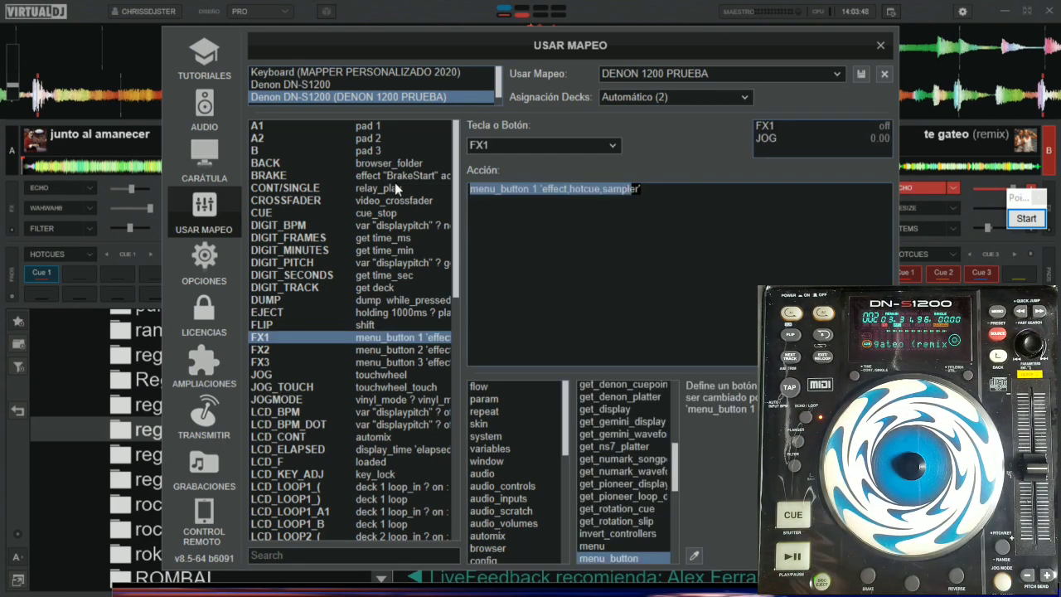
{"action": "type", "text": "effe"}
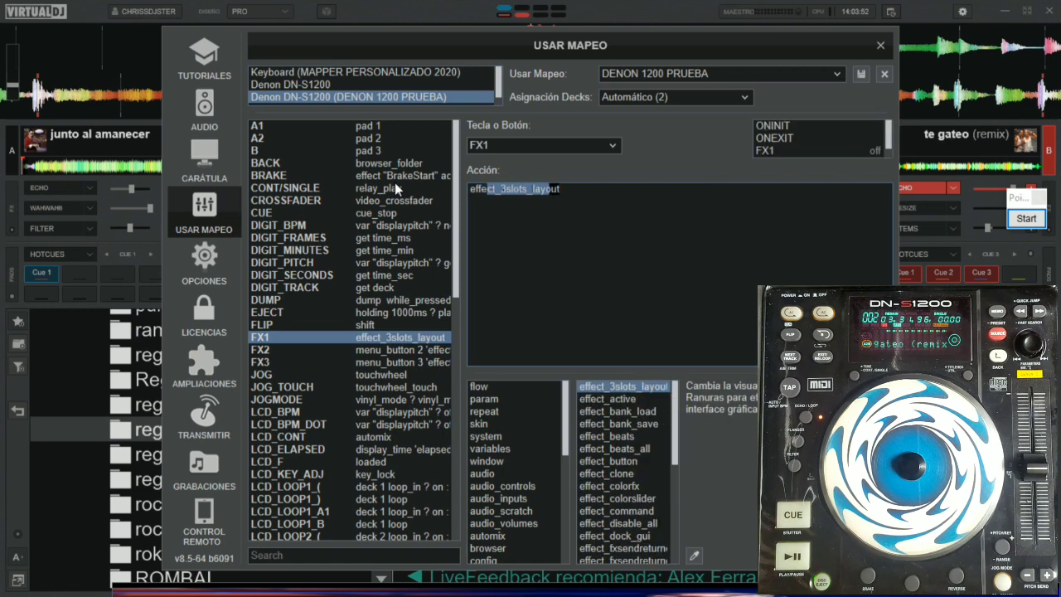
{"action": "type", "text": "ct_ac"}
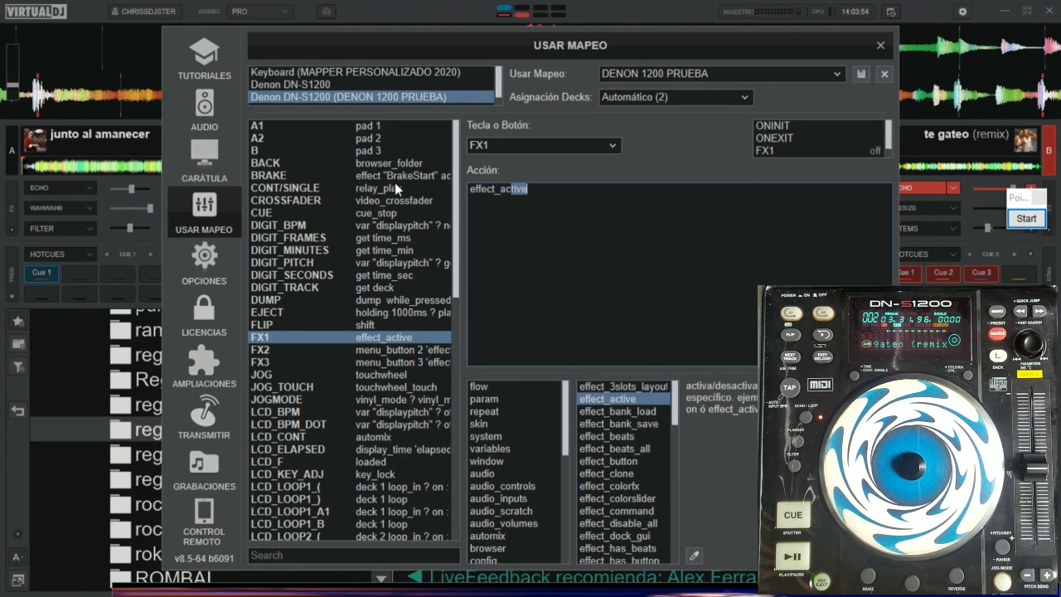
{"action": "type", "text": "tive 1"}
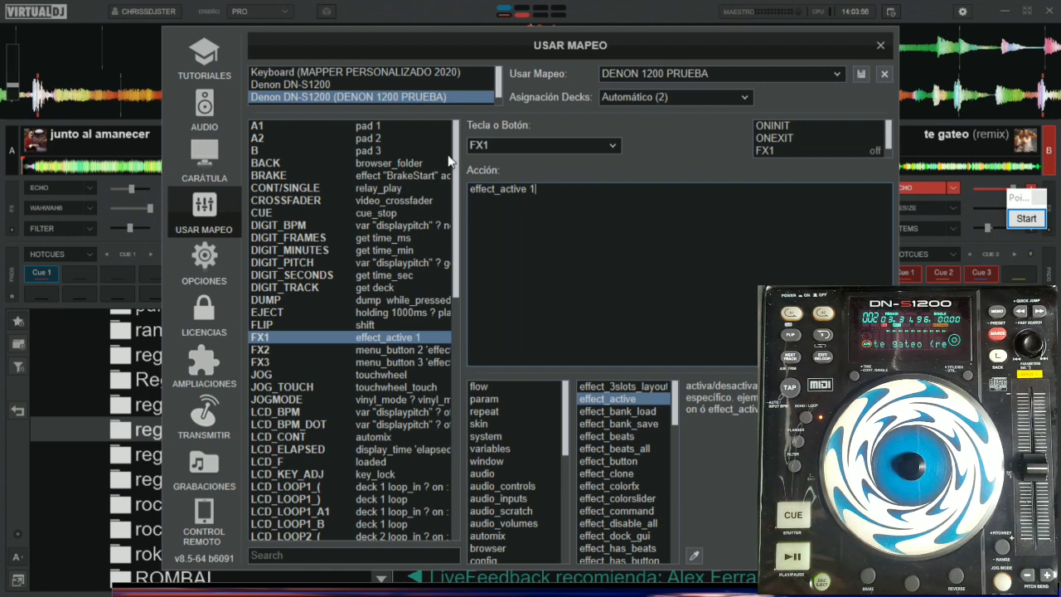
{"action": "left_click", "coordinate": [880, 44]}
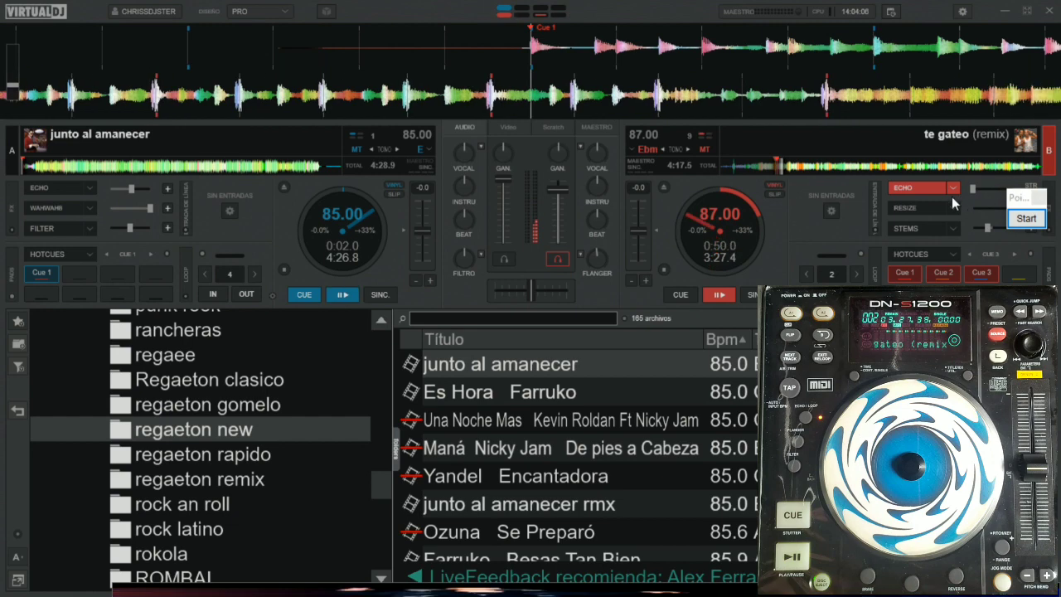
{"action": "left_click_drag", "start_coordinate": [975, 189], "coordinate": [1003, 192]}
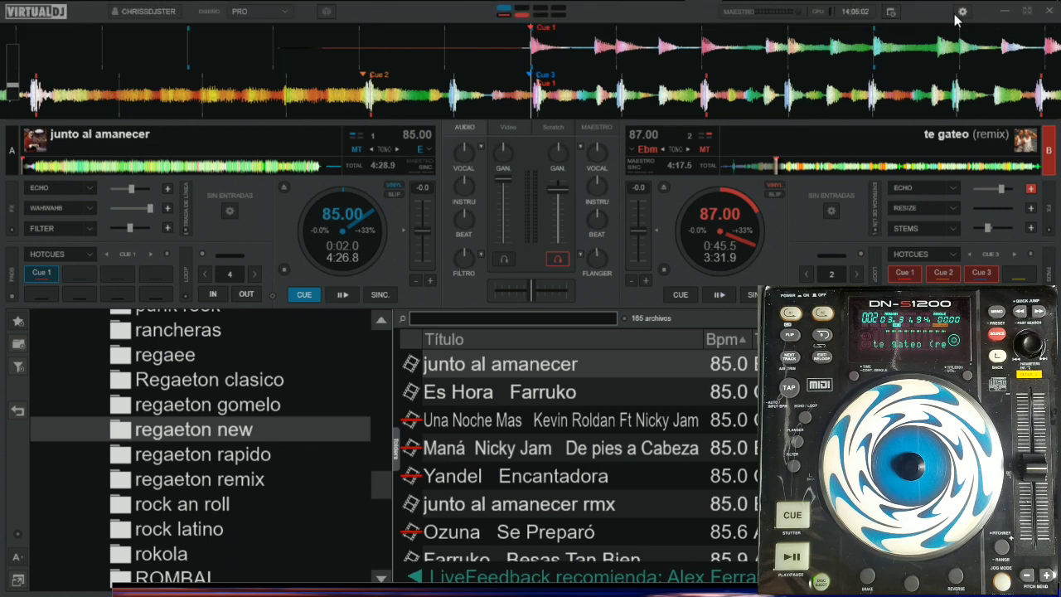
Step: Reopen the Denon DN-S1200 (DENON 1200 PRUEBA) mapping, copy the FX1 action, and select the JOG control for editing
{"action": "left_click", "coordinate": [959, 13]}
{"action": "left_click", "coordinate": [419, 97]}
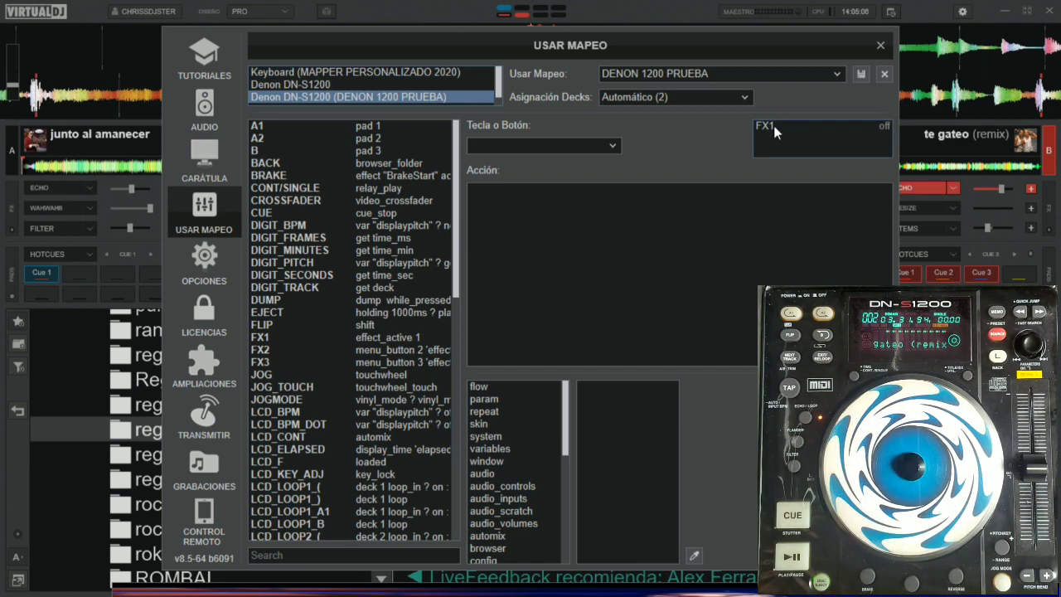
{"action": "left_click_drag", "start_coordinate": [545, 191], "coordinate": [447, 190]}
{"action": "key", "text": "ctrl+c"}
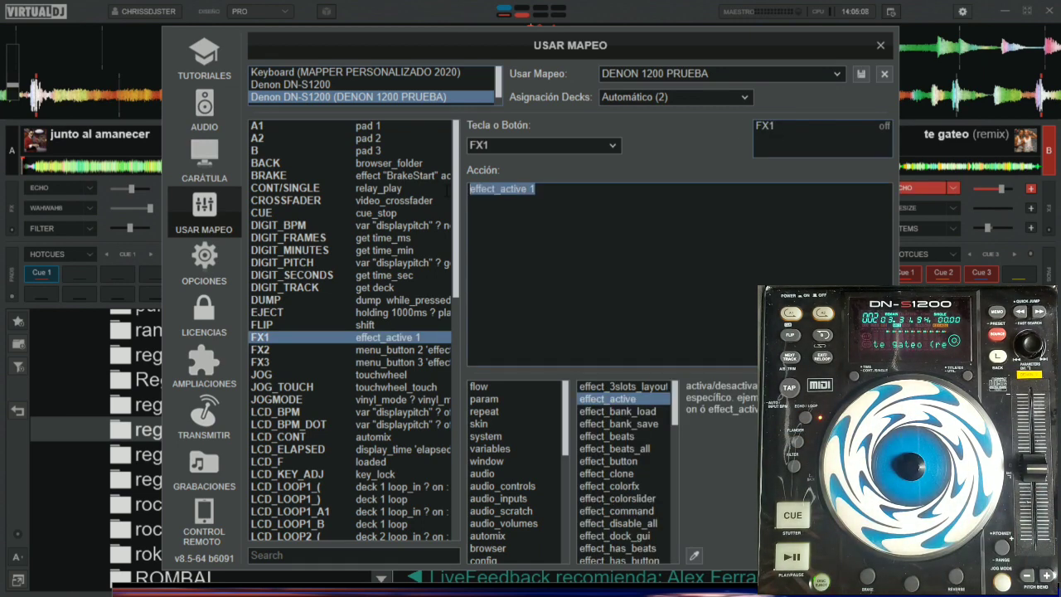
{"action": "left_click", "coordinate": [833, 148]}
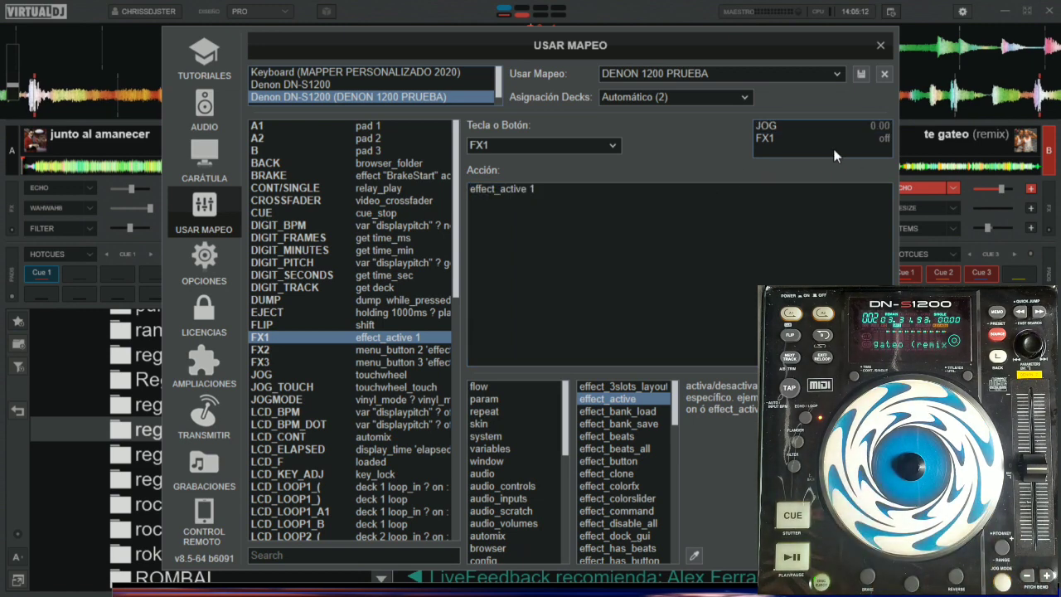
{"action": "left_click", "coordinate": [766, 125]}
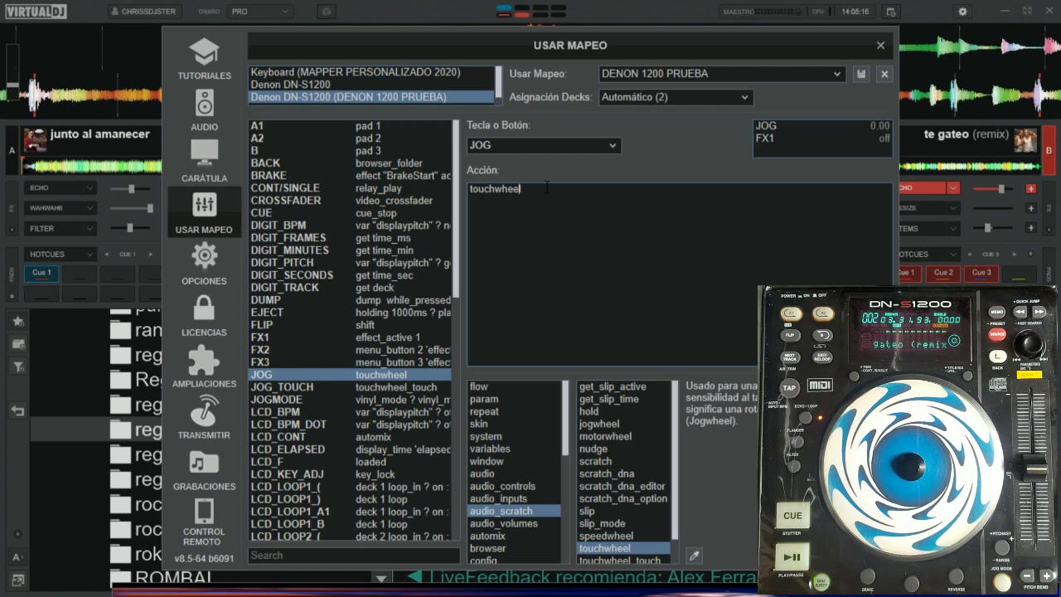
{"action": "type", "text": "effect"}
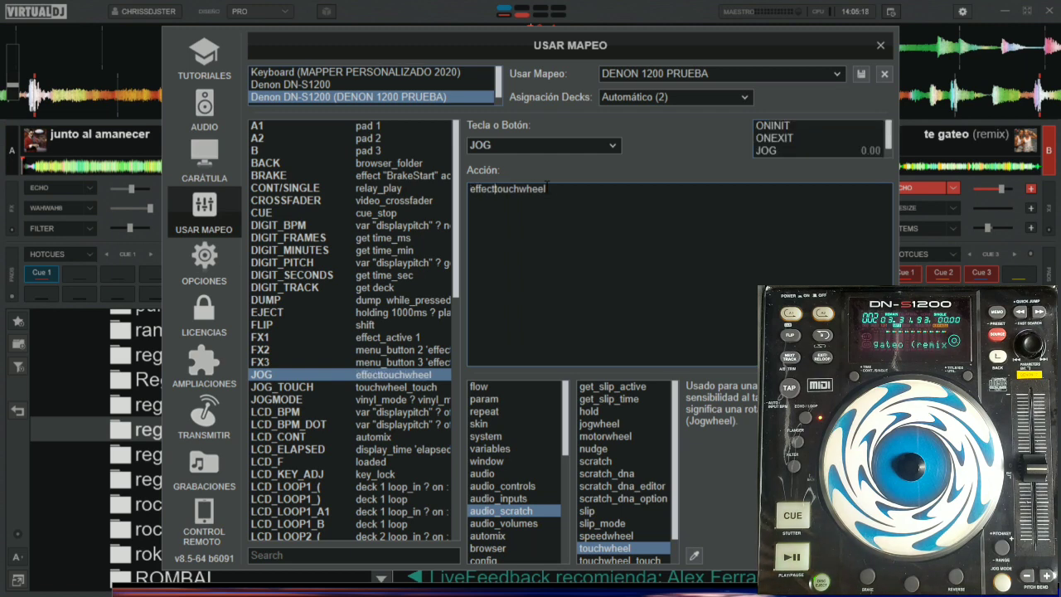
{"action": "key", "text": "BackSpace"}
{"action": "key", "text": "BackSpace"}
{"action": "key", "text": "BackSpace"}
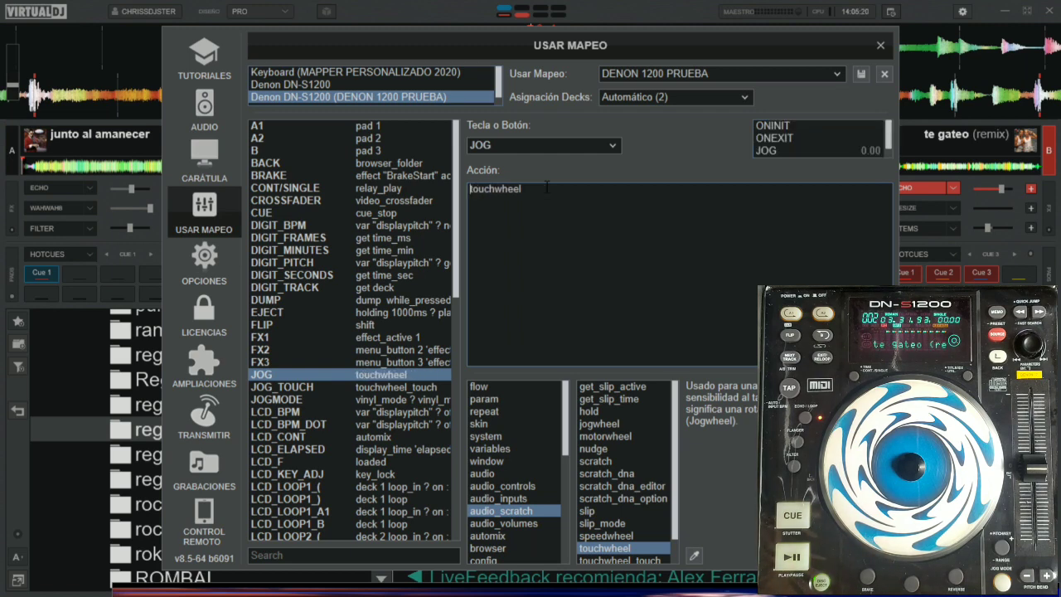
Step: Set the JOG action to "effect_active 1 ? effect_slider 1 1 : touchwheel" using the copied FX1 condition, and close the settings
{"action": "key", "text": "ctrl+v"}
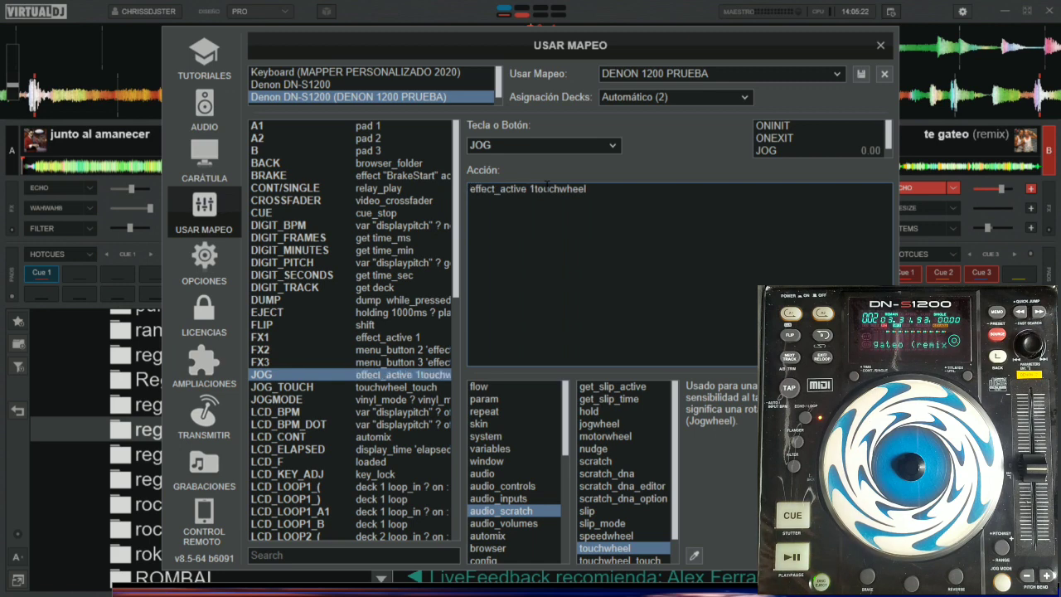
{"action": "type", "text": "?"}
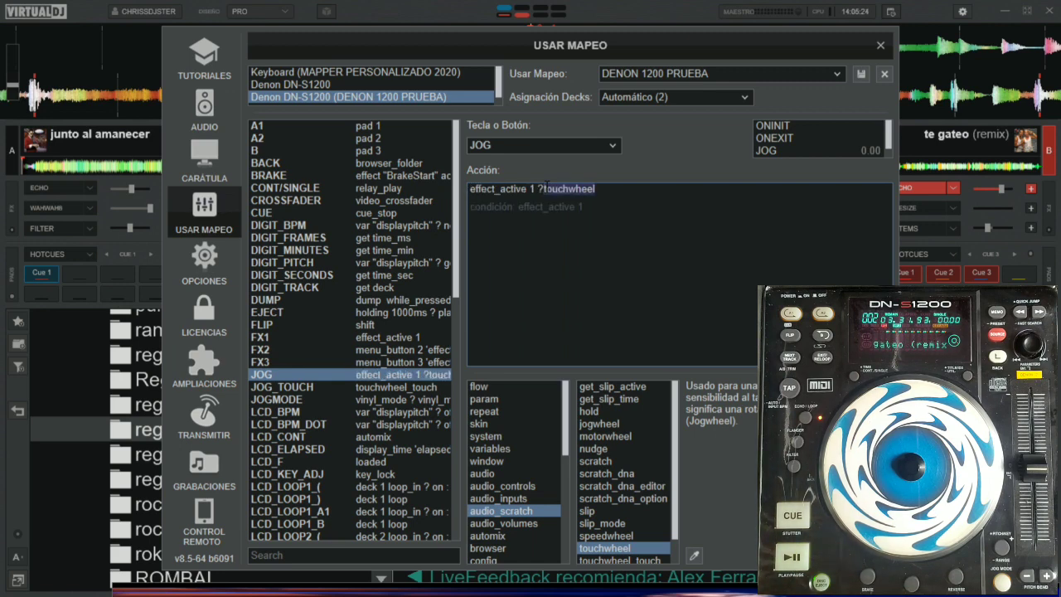
{"action": "type", "text": " effect"}
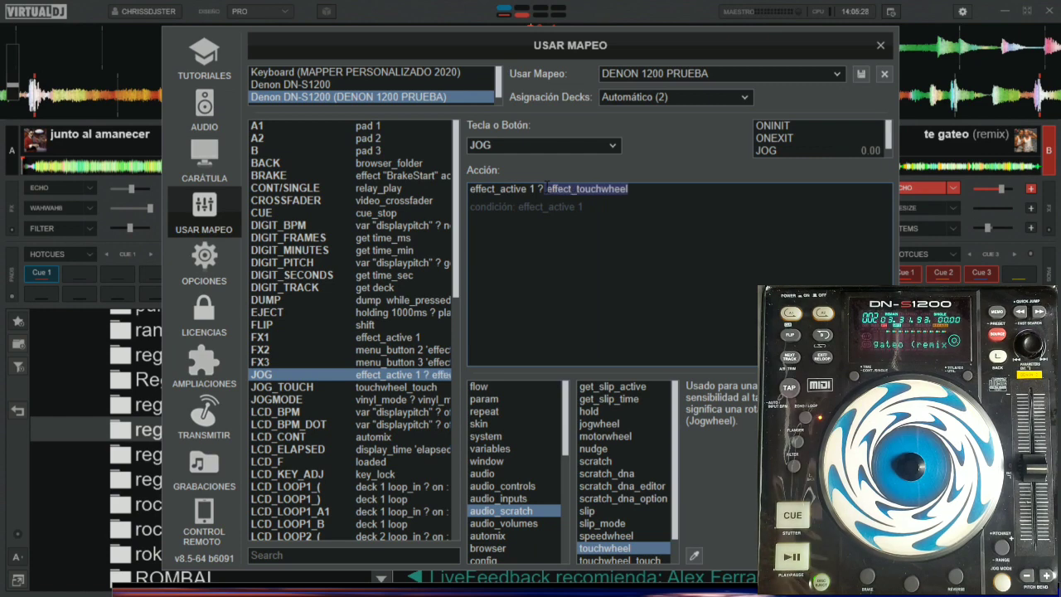
{"action": "type", "text": "_activ"}
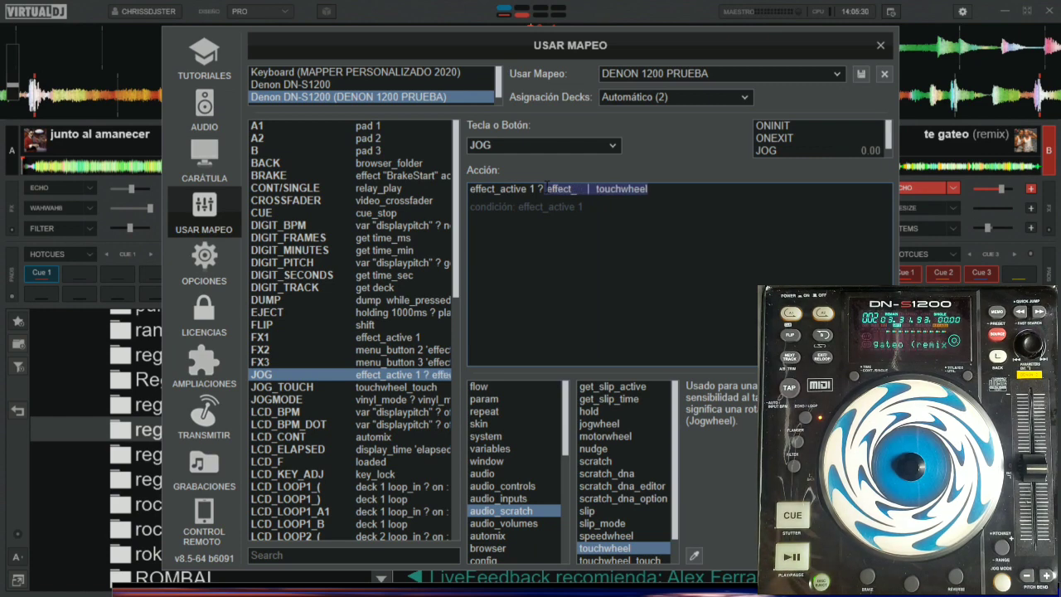
{"action": "type", "text": "slider"}
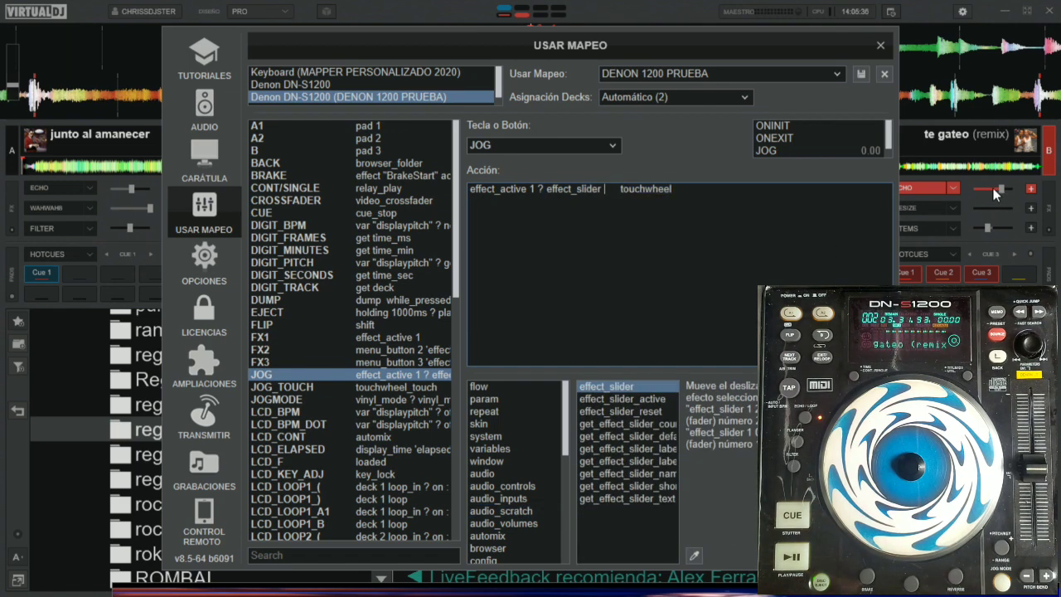
{"action": "mouse_move", "coordinate": [992, 188]}
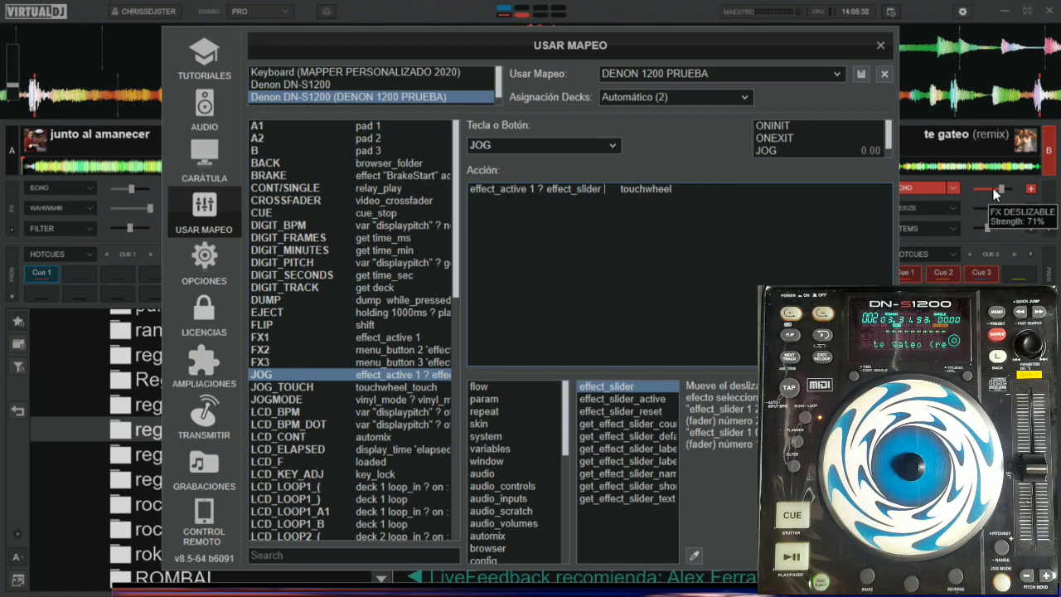
{"action": "type", "text": "1 1 "}
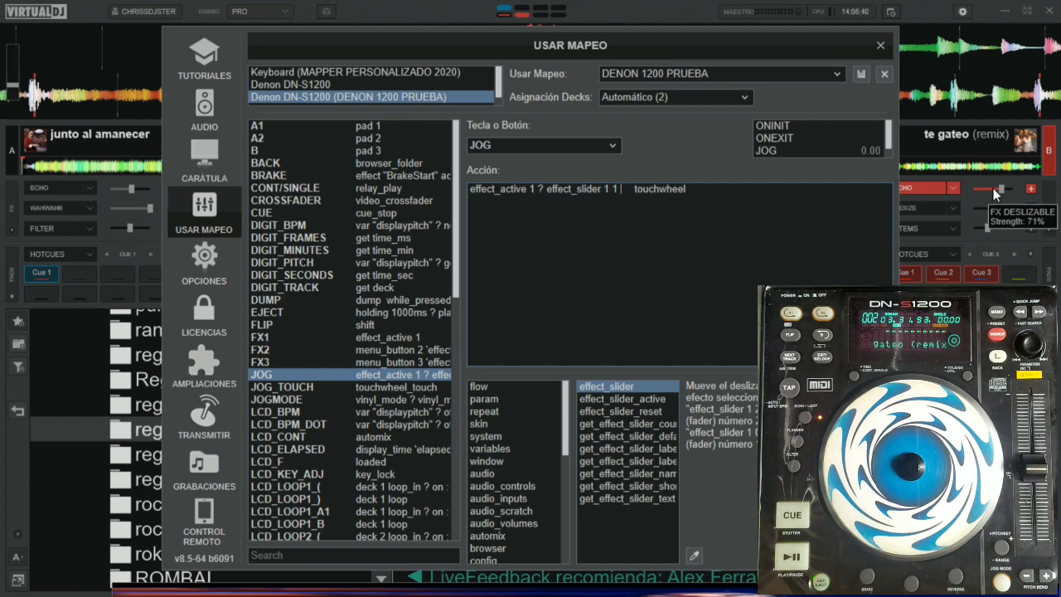
{"action": "type", "text": ":"}
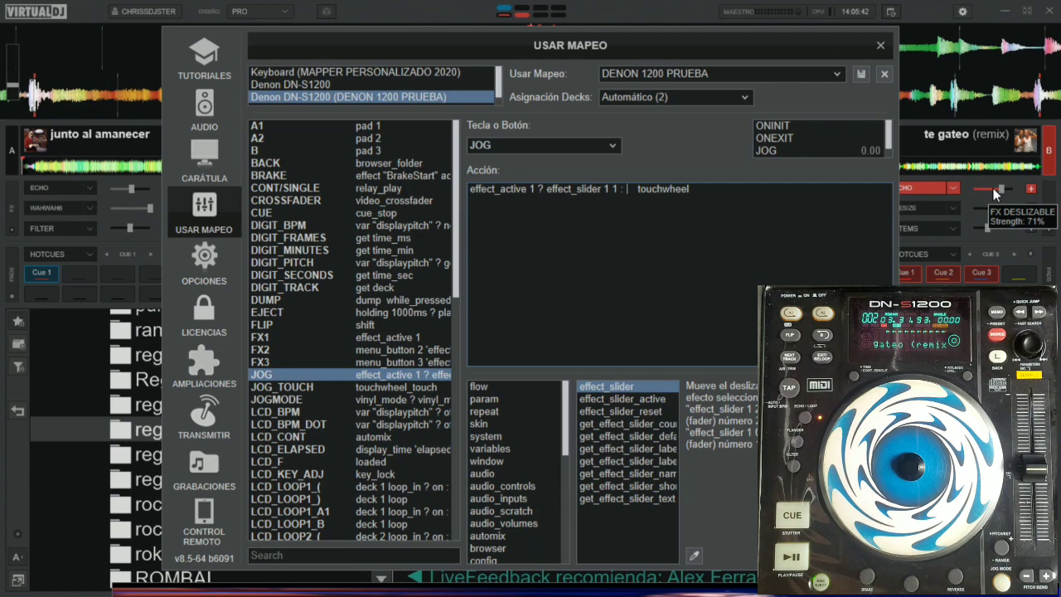
{"action": "key", "text": "Delete"}
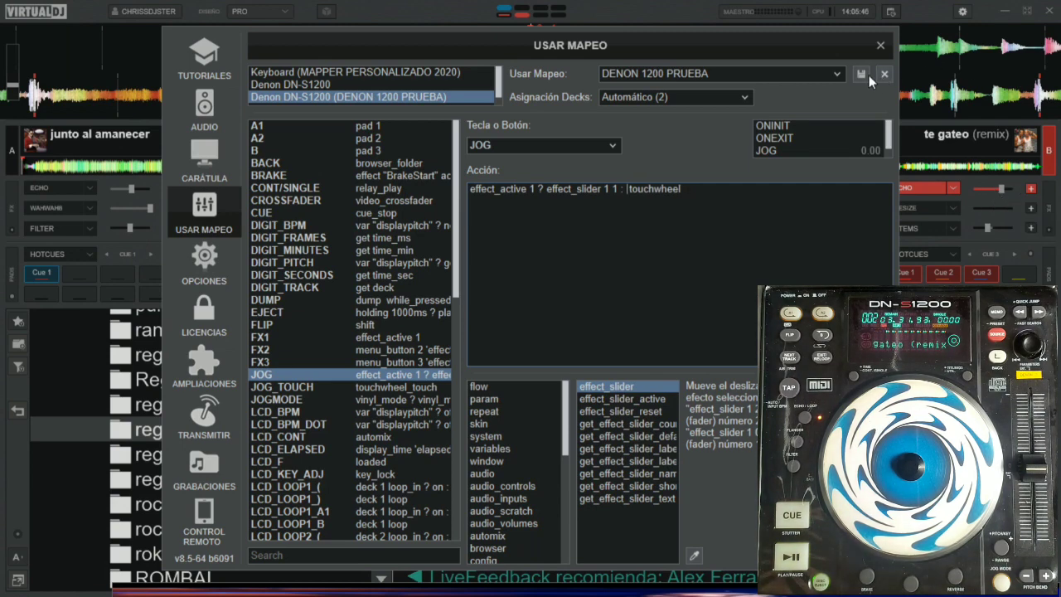
{"action": "left_click", "coordinate": [880, 45]}
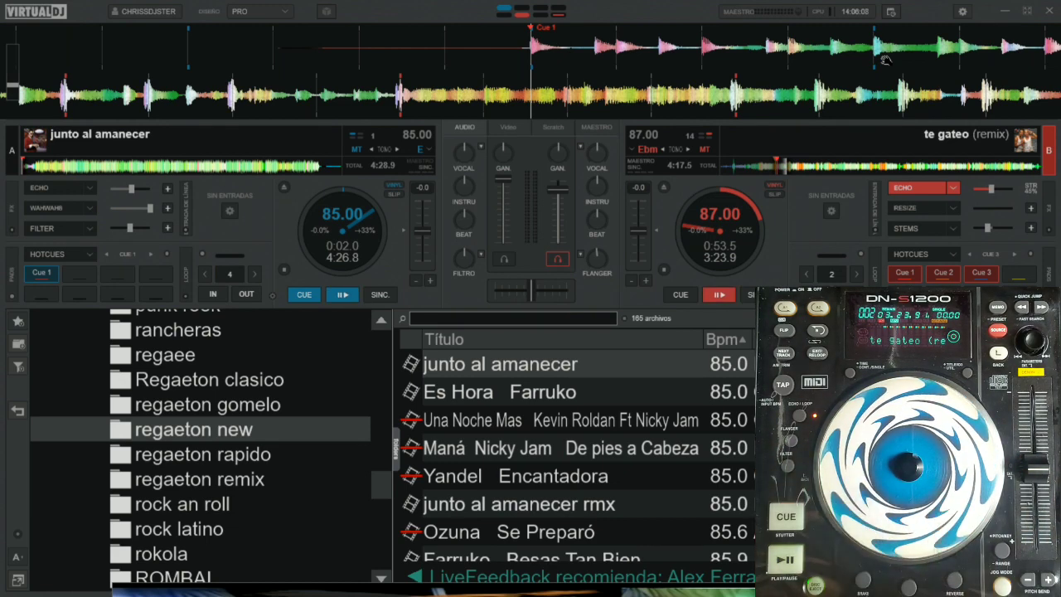
Step: Reopen the Denon DN-S1200 (DENON 1200 PRUEBA) mapping and copy the complete JOG action
{"action": "left_click", "coordinate": [962, 12]}
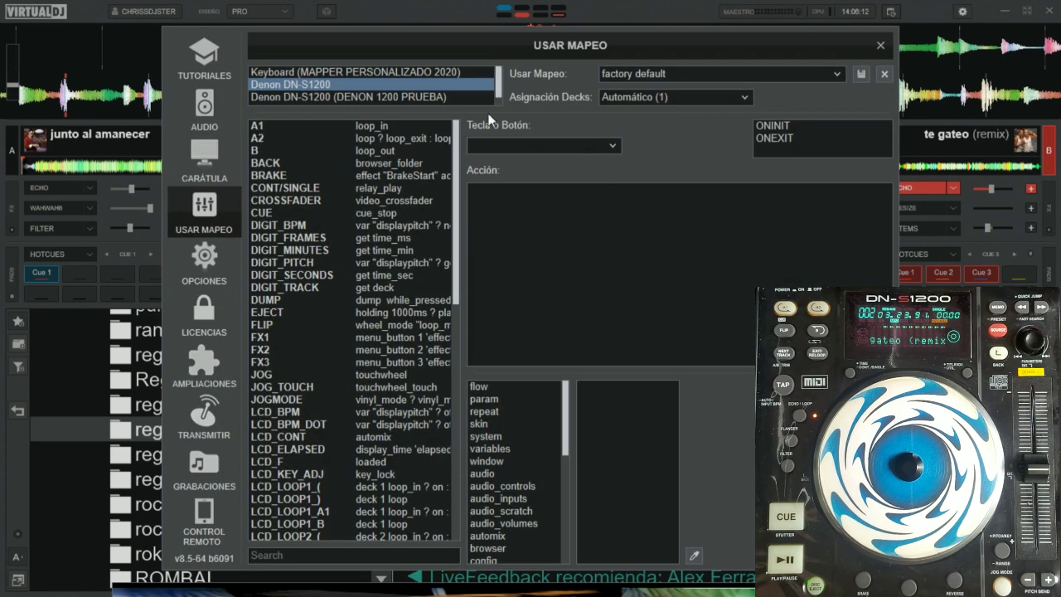
{"action": "left_click", "coordinate": [429, 96]}
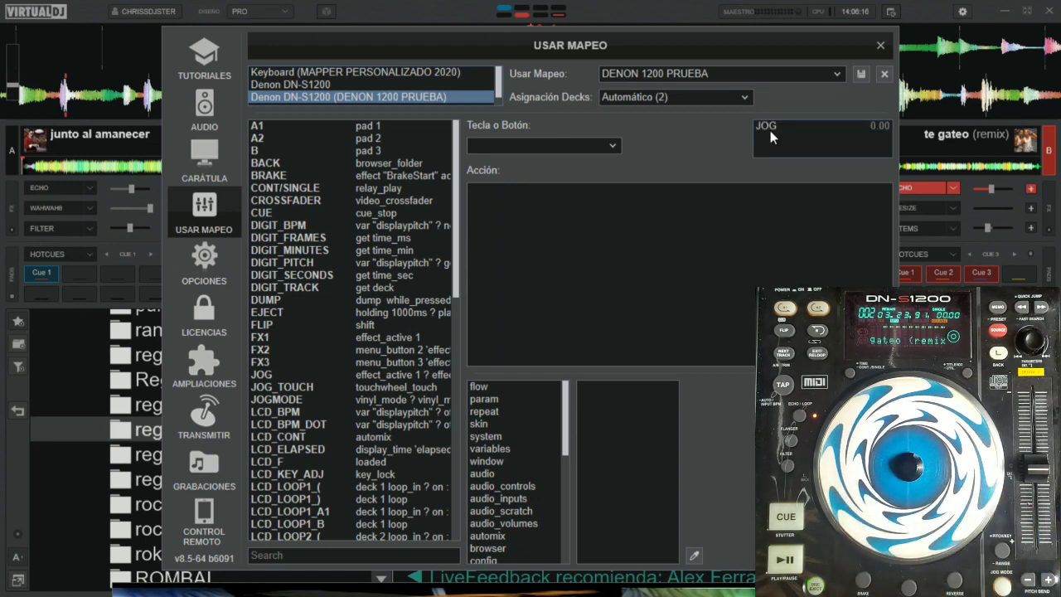
{"action": "left_click", "coordinate": [769, 130]}
{"action": "left_click_drag", "start_coordinate": [681, 189], "coordinate": [423, 199]}
{"action": "key", "text": "ctrl+c"}
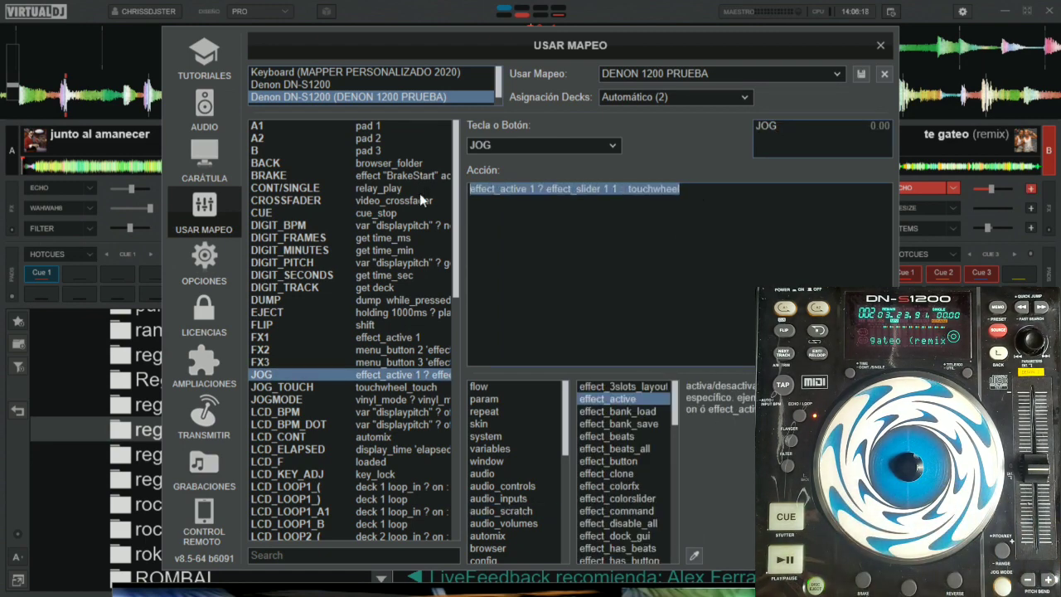
Step: Replace the JOG_TOUCH action with the copied text, completed as "effect_active 1 ? effect_slider 1 1 : touchwheel_touch"
{"action": "left_click", "coordinate": [797, 149]}
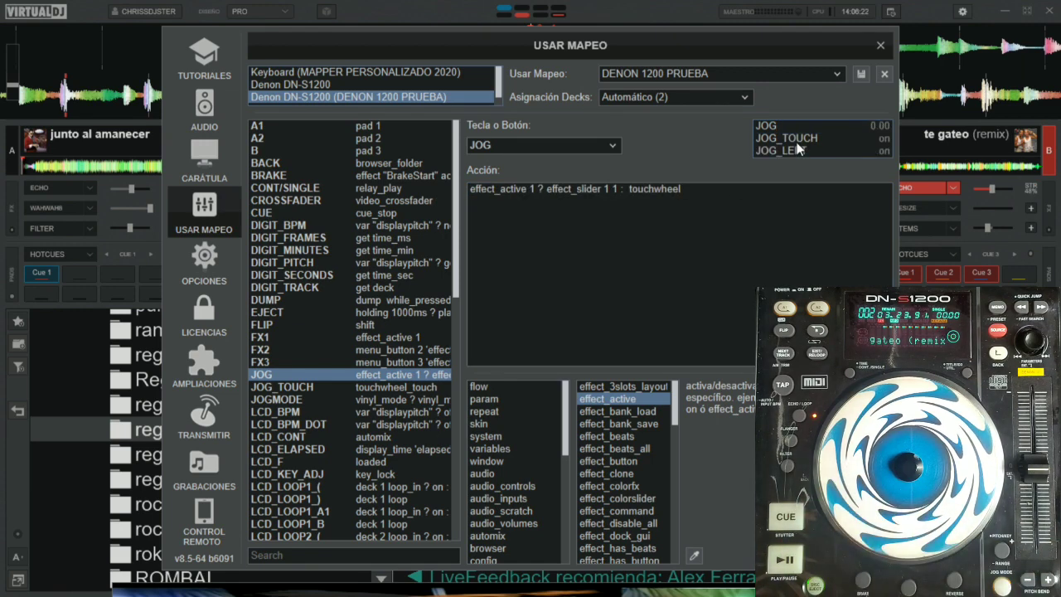
{"action": "left_click", "coordinate": [799, 138]}
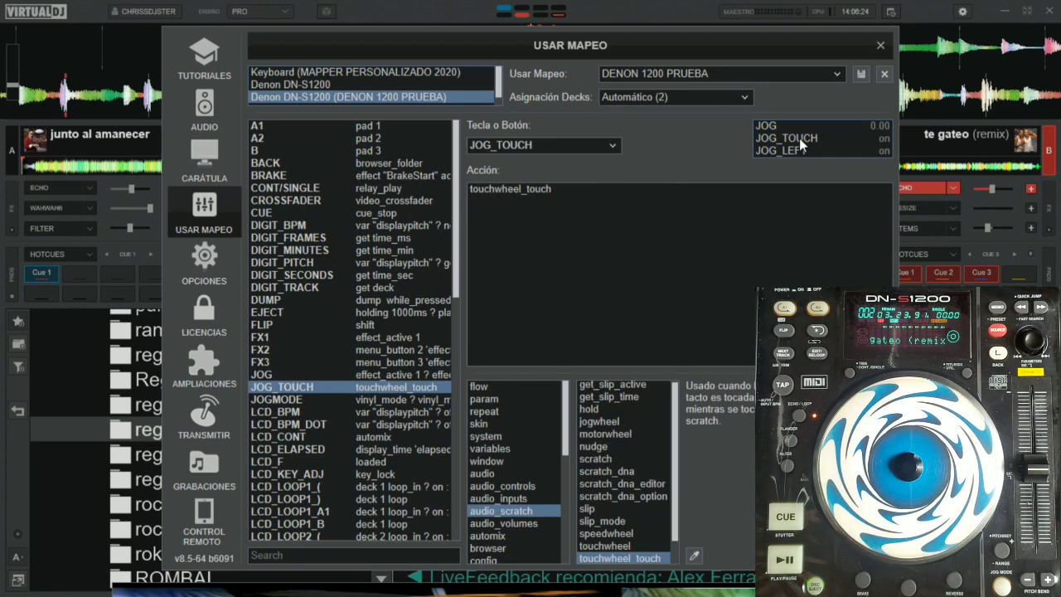
{"action": "double_click", "coordinate": [574, 191]}
{"action": "key", "text": "ctrl+v"}
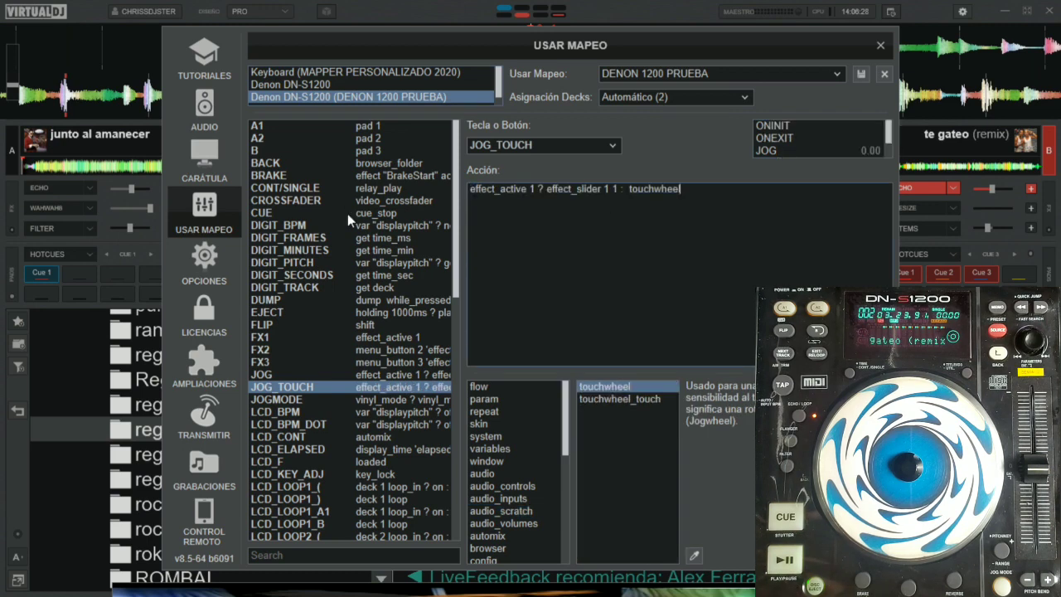
{"action": "type", "text": "_touch"}
{"action": "double_click", "coordinate": [695, 190]}
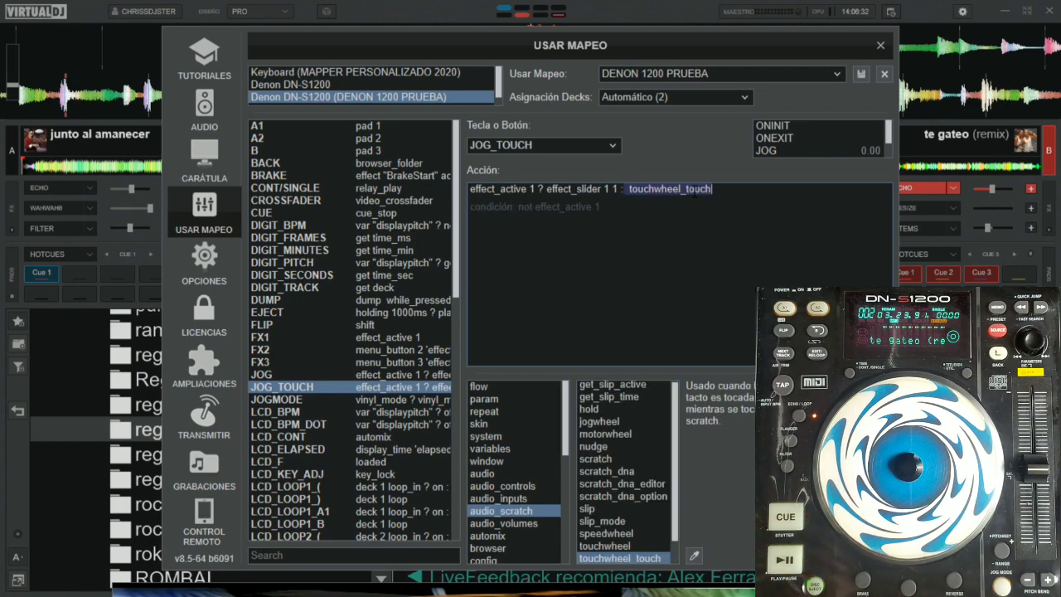
{"action": "left_click", "coordinate": [695, 189]}
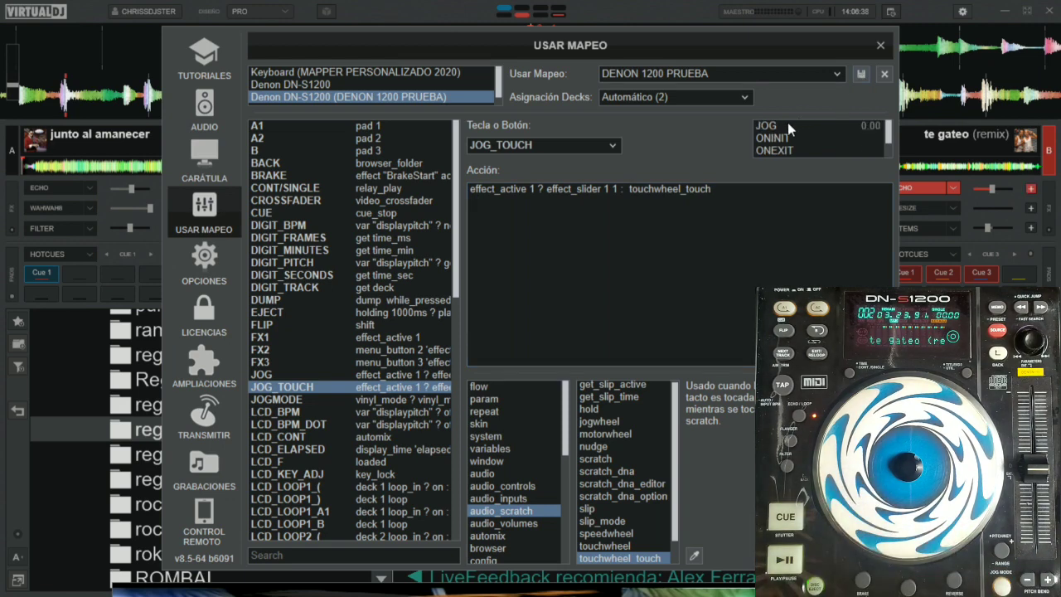
Step: Compare the JOG and JOG_TOUCH actions, checking the branches of the effect_active 1 condition
{"action": "left_click", "coordinate": [770, 126]}
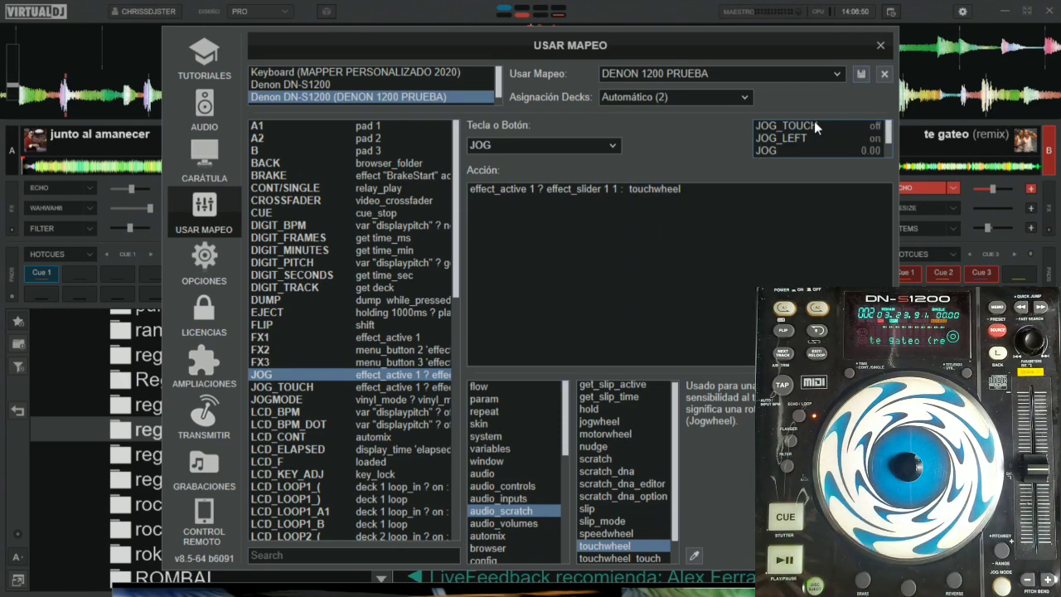
{"action": "left_click", "coordinate": [813, 124]}
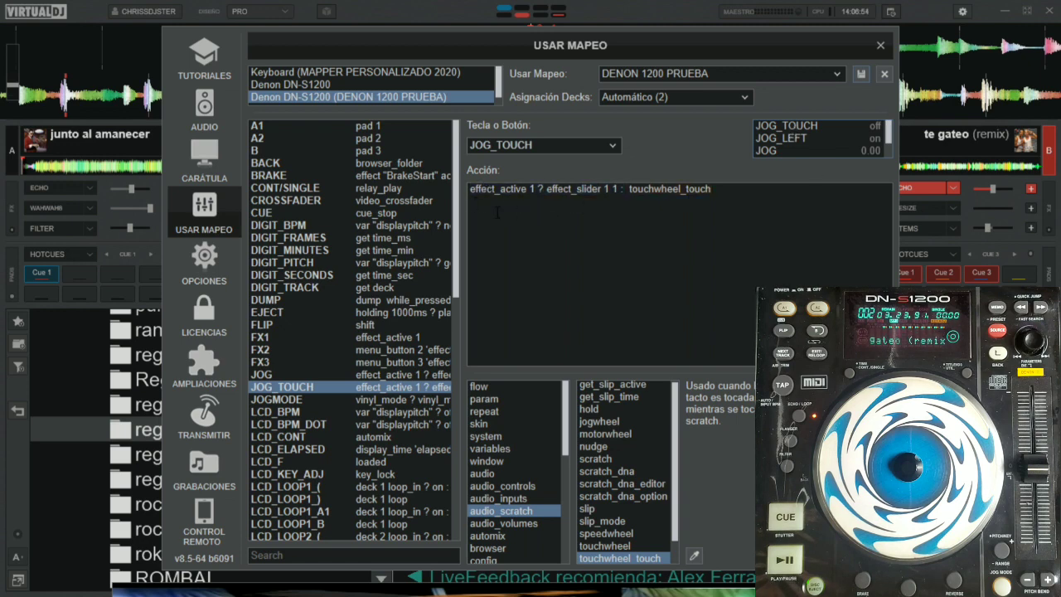
{"action": "left_click", "coordinate": [585, 188]}
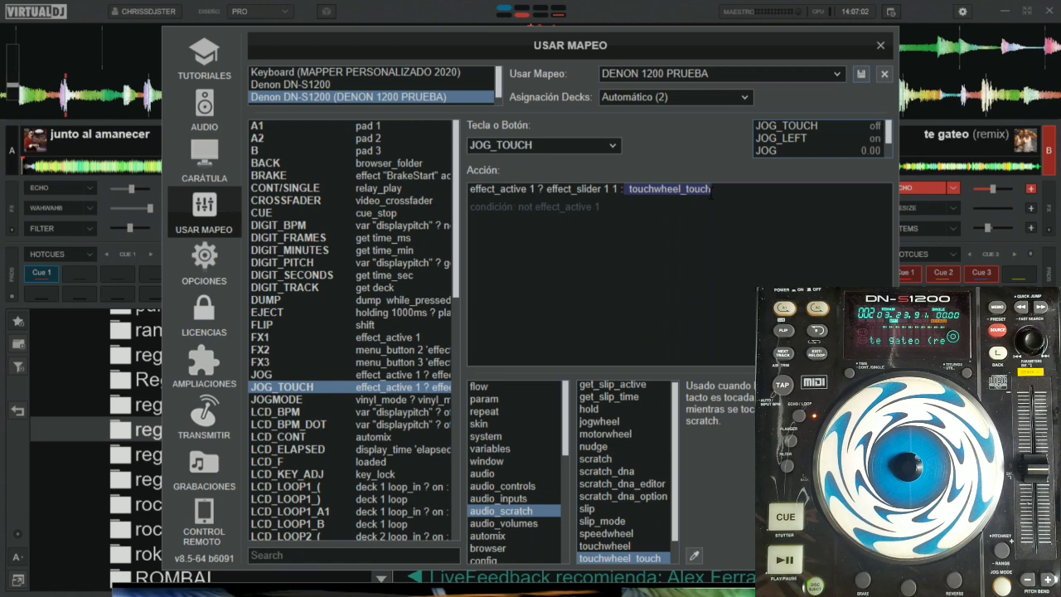
{"action": "left_click", "coordinate": [719, 191]}
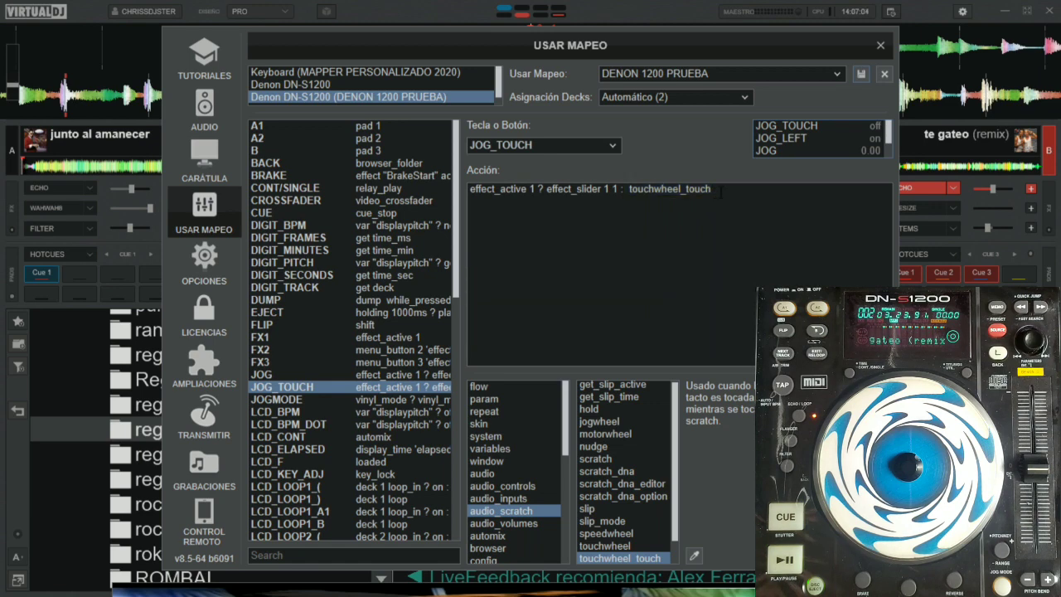
Step: Save the DENON 1200 PRUEBA mapping with the current JOG_TOUCH action and close the settings
{"action": "left_click_drag", "start_coordinate": [720, 191], "coordinate": [685, 189]}
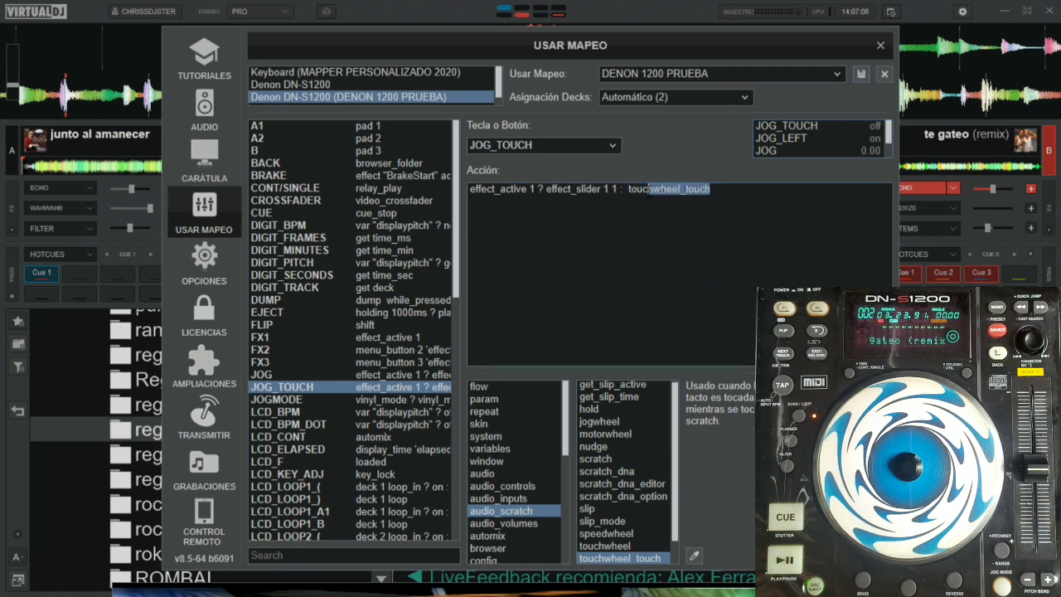
{"action": "left_click", "coordinate": [859, 76]}
{"action": "left_click", "coordinate": [880, 44]}
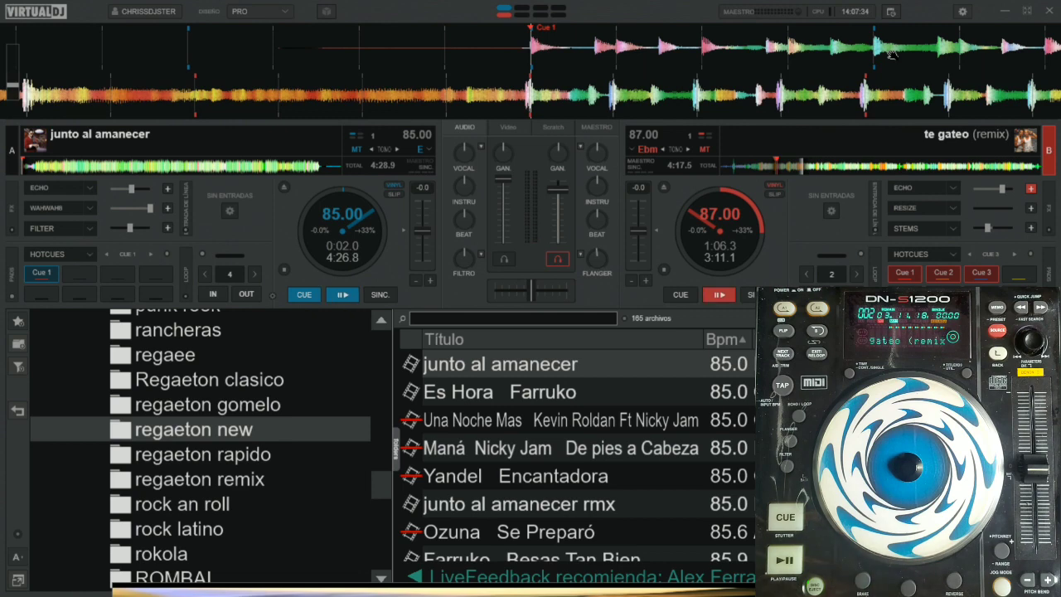
Step: Reopen the settings and, in the DENON 1200 PRUEBA mapping, set the FX2 button's action to effect_active 2
{"action": "left_click", "coordinate": [960, 12]}
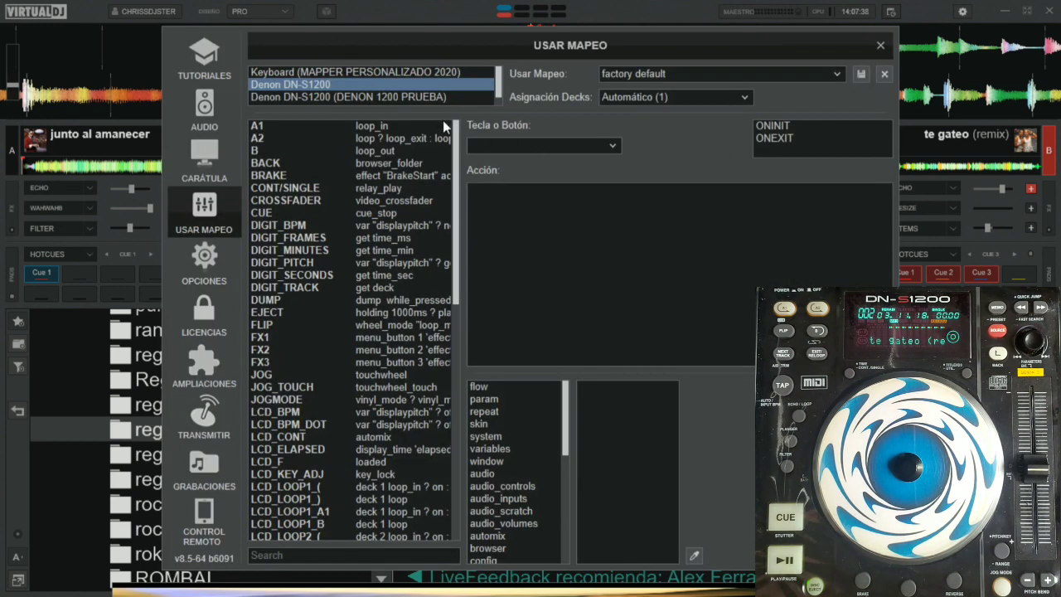
{"action": "left_click", "coordinate": [426, 97]}
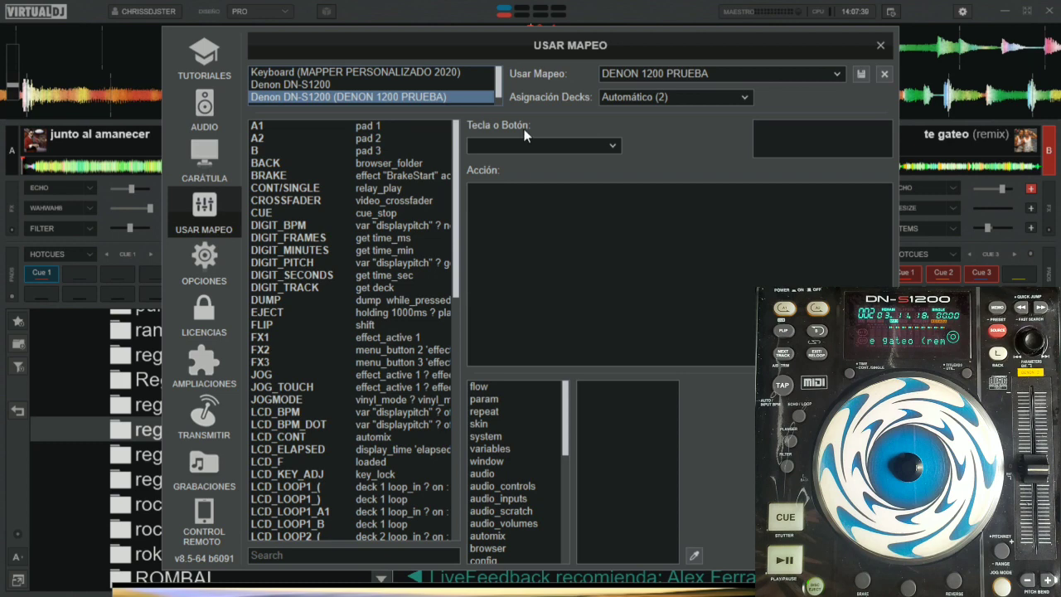
{"action": "left_click", "coordinate": [776, 126]}
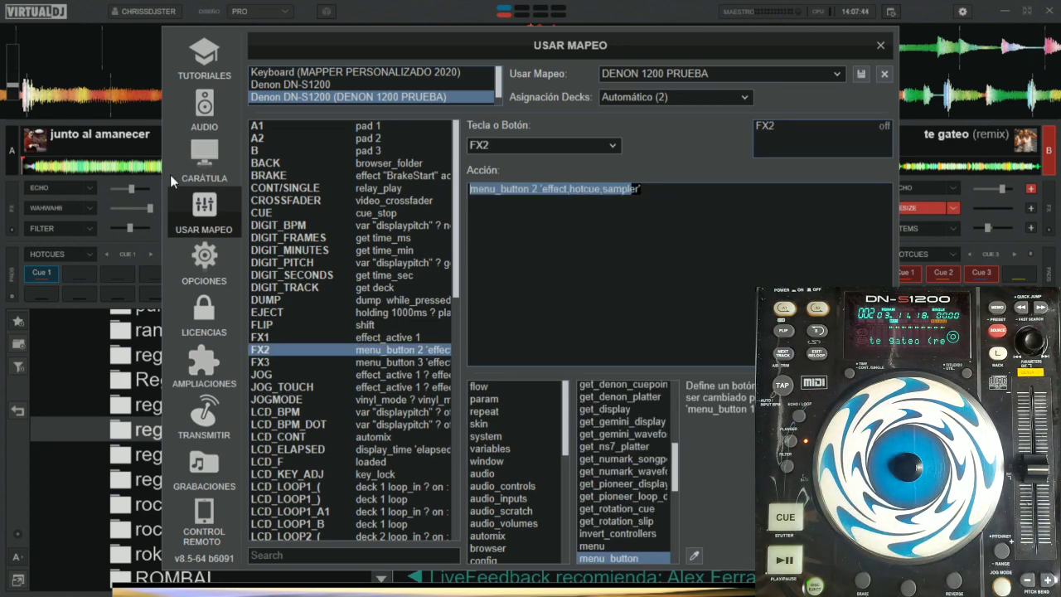
{"action": "type", "text": "effe"}
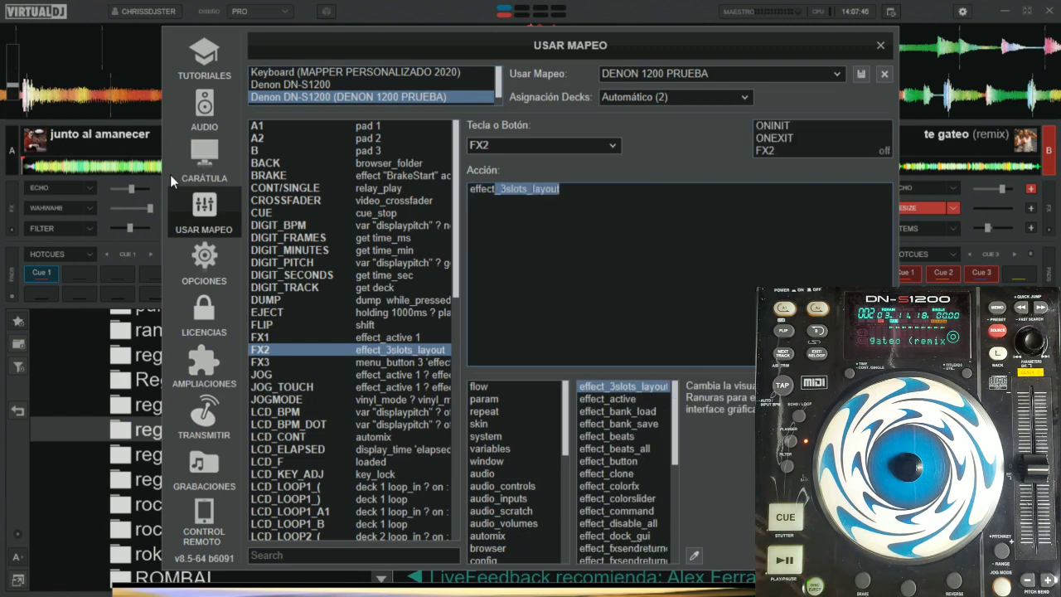
{"action": "type", "text": "ct_active 2"}
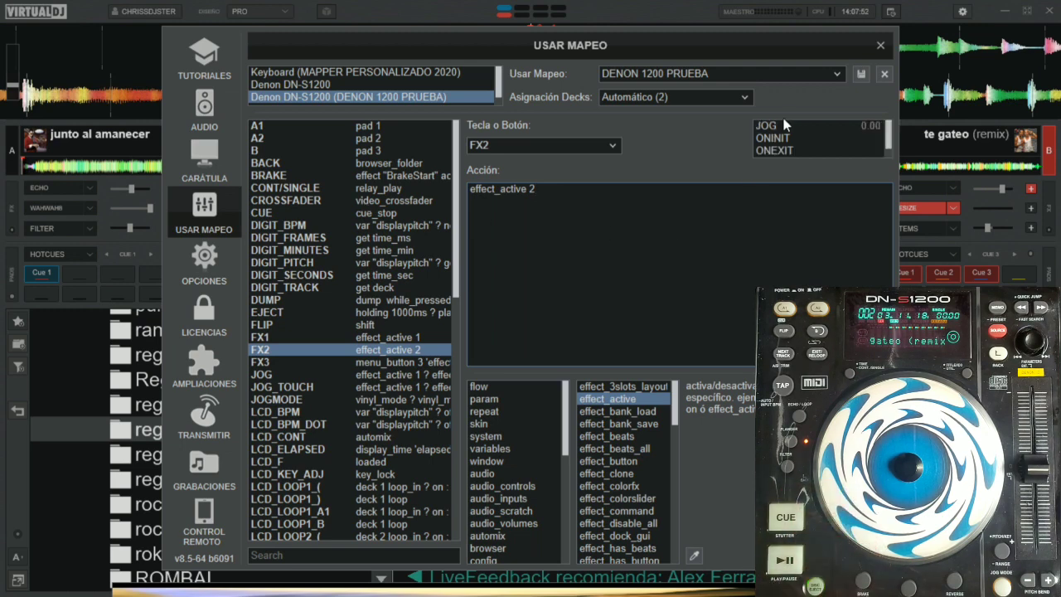
Step: In the JOG action, paste "effect_active 1 ? effect_slider 1 1 : touchwheel" after the first colon
{"action": "left_click", "coordinate": [776, 127]}
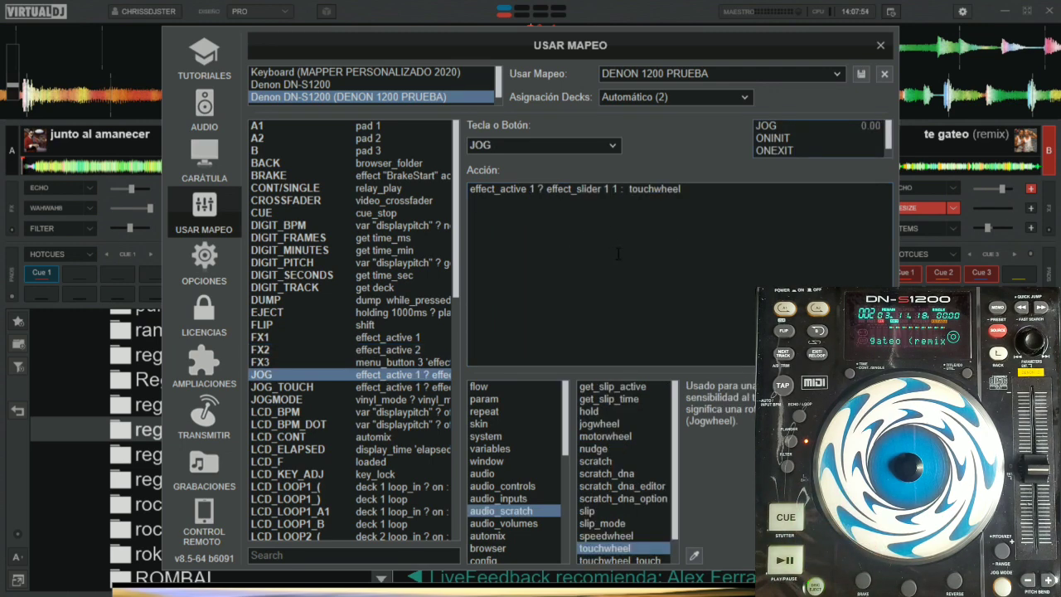
{"action": "left_click", "coordinate": [625, 189]}
{"action": "left_click", "coordinate": [630, 193]}
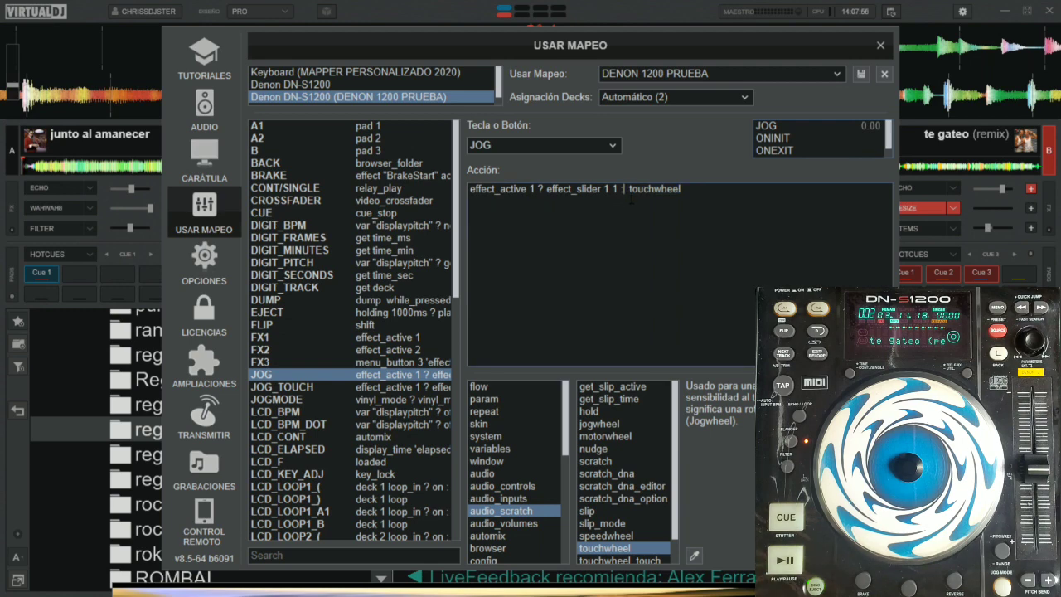
{"action": "key", "text": "ctrl+v"}
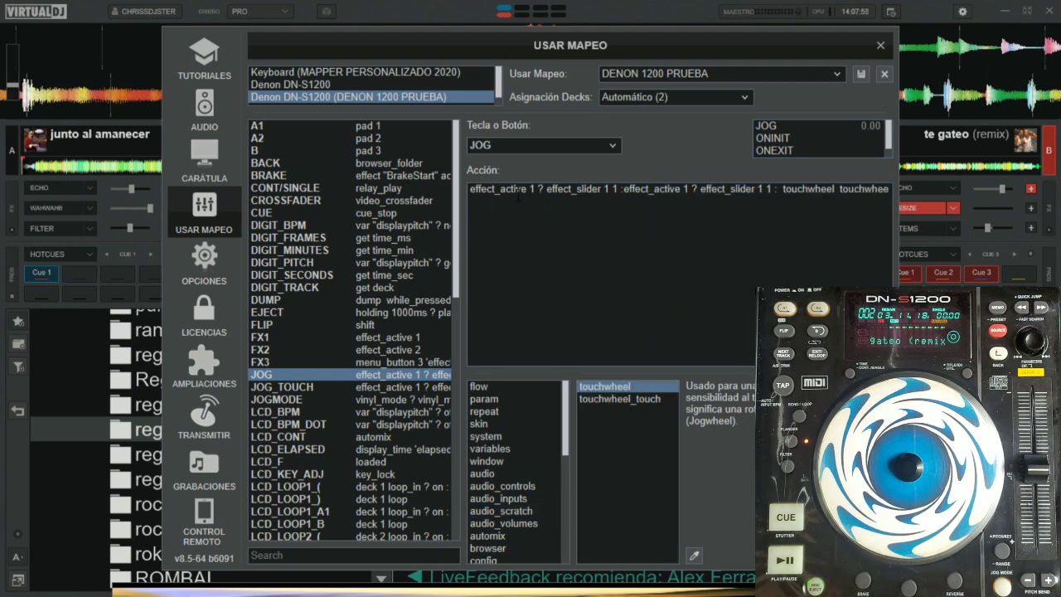
{"action": "left_click", "coordinate": [571, 188]}
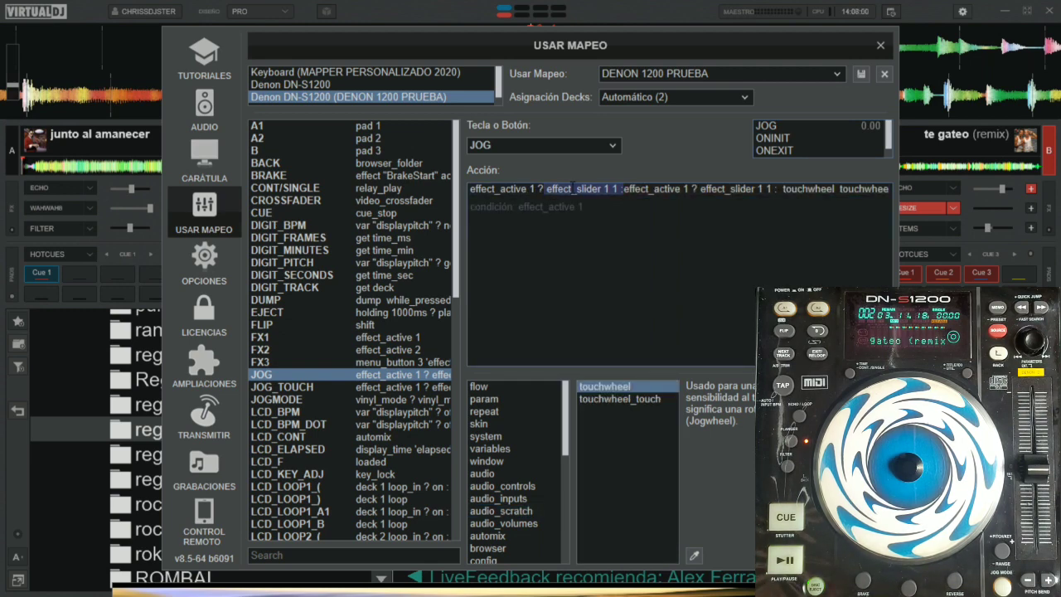
{"action": "left_click", "coordinate": [663, 189]}
{"action": "left_click", "coordinate": [623, 189]}
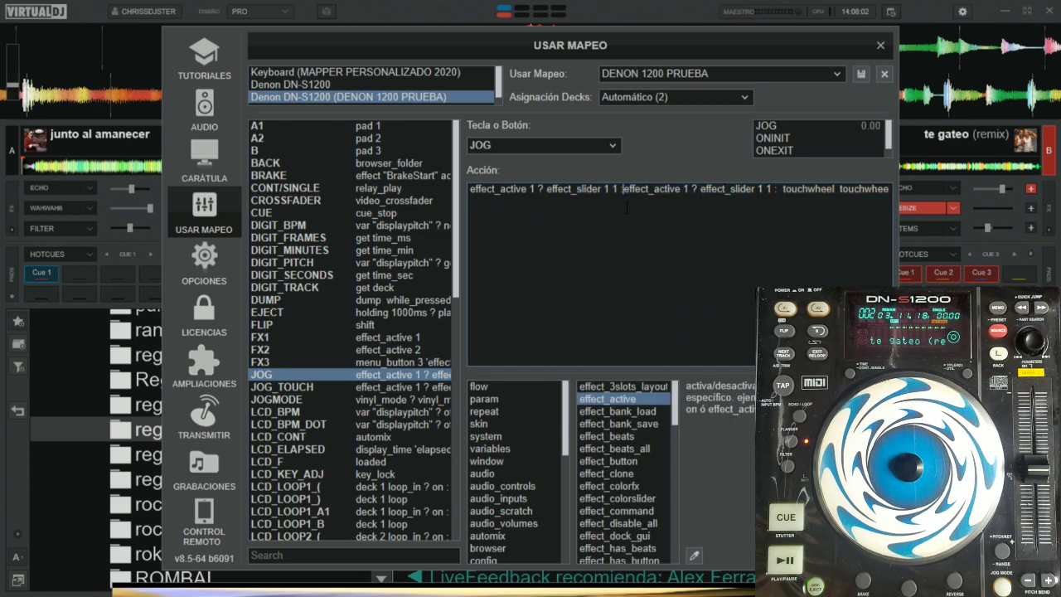
Step: Change the second condition of the JOG action to effect_active 2 ? effect_slider 2 1
{"action": "left_click", "coordinate": [690, 189]}
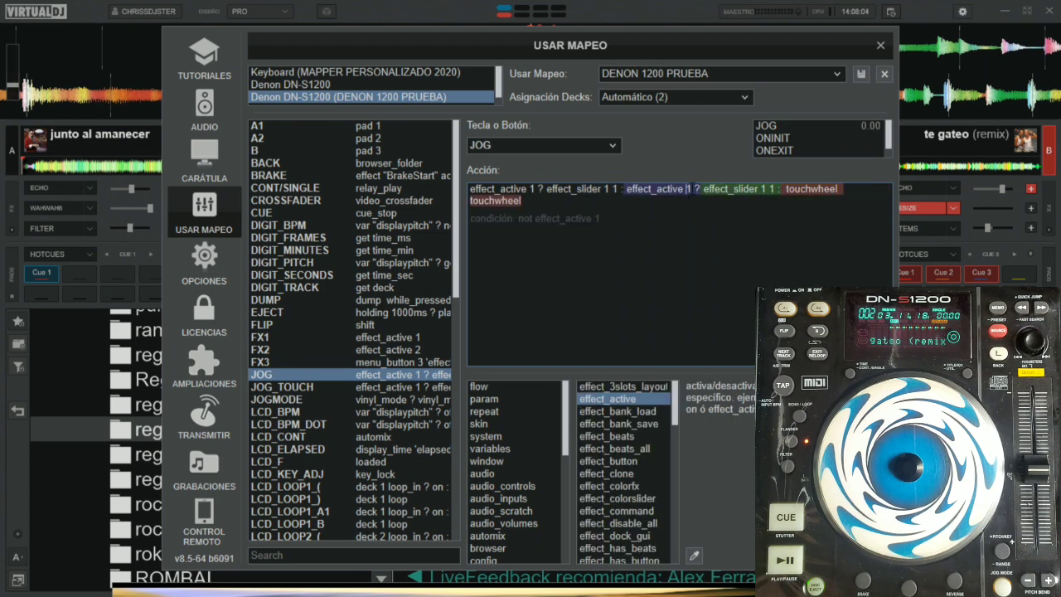
{"action": "key", "text": "Delete"}
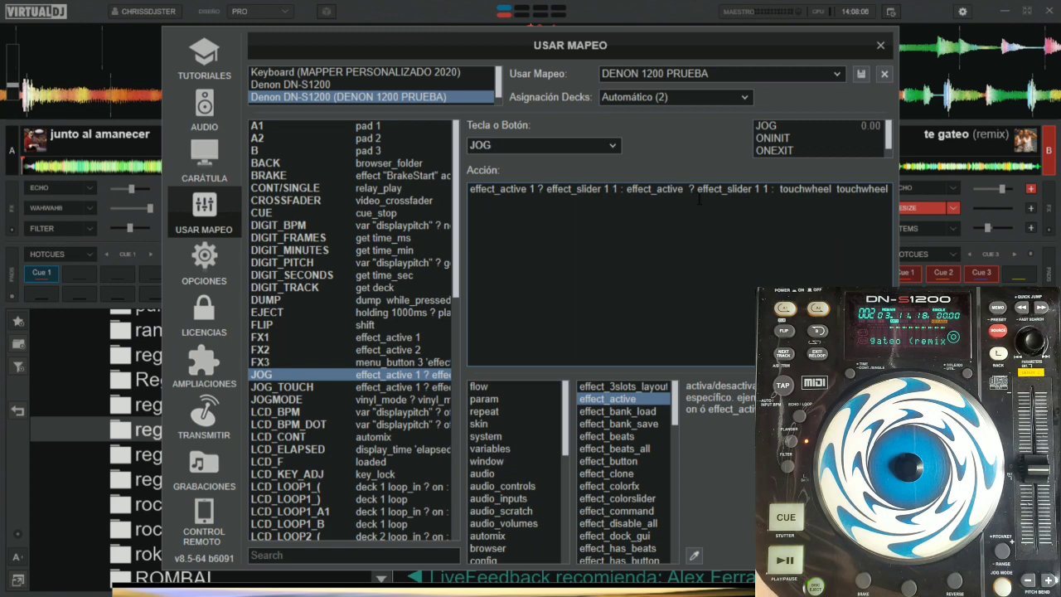
{"action": "type", "text": "2"}
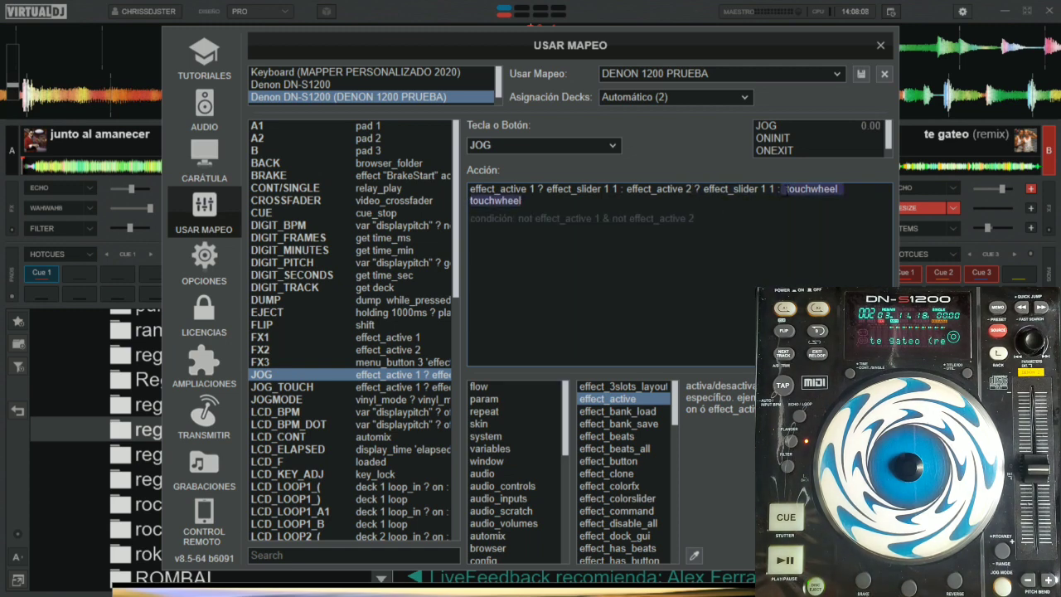
{"action": "left_click", "coordinate": [729, 189]}
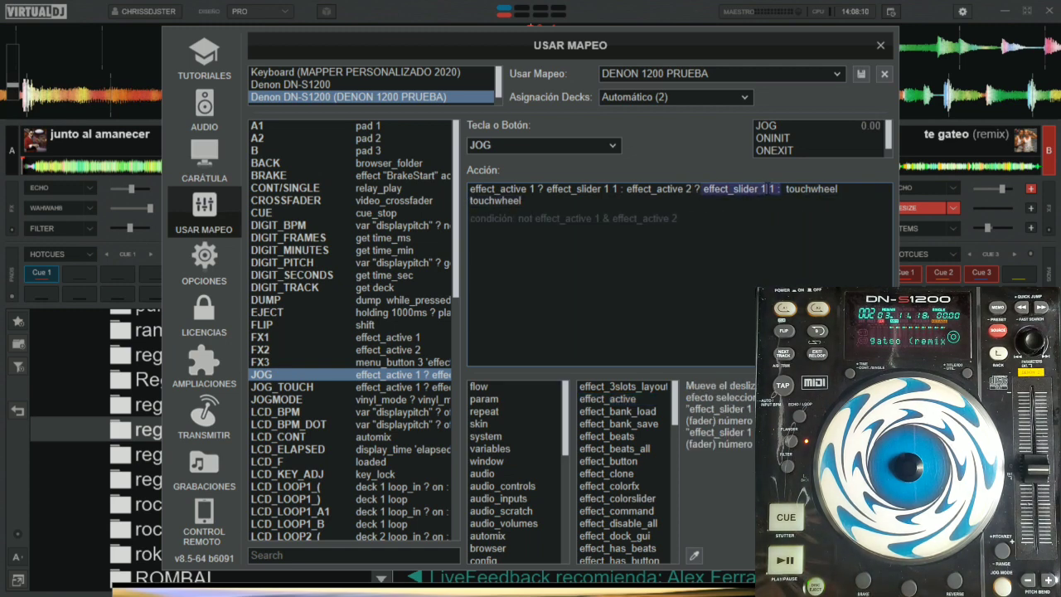
{"action": "key", "text": "BackSpace"}
{"action": "key", "text": "BackSpace"}
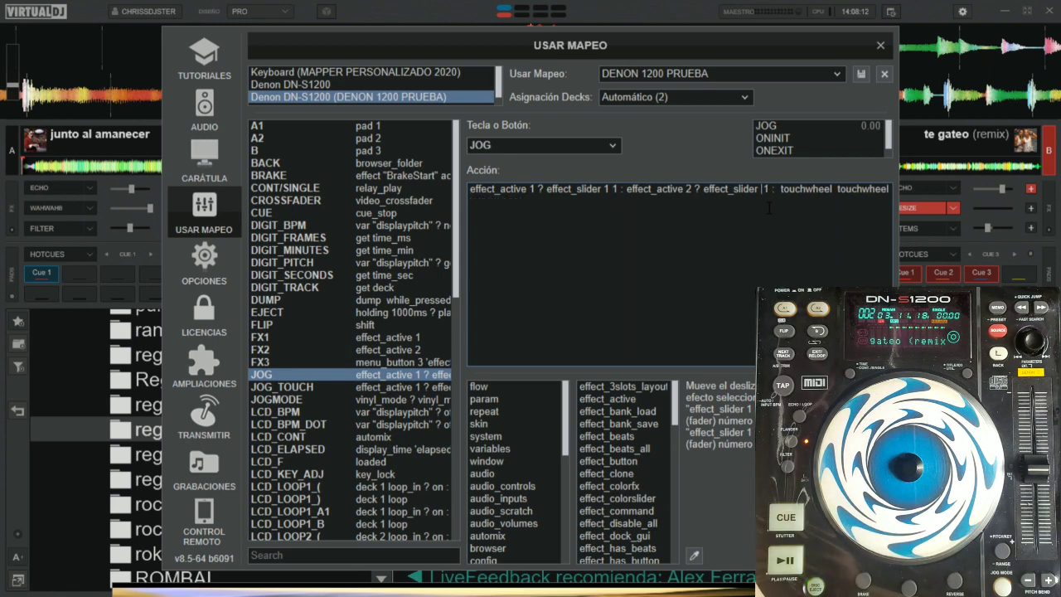
{"action": "type", "text": "2"}
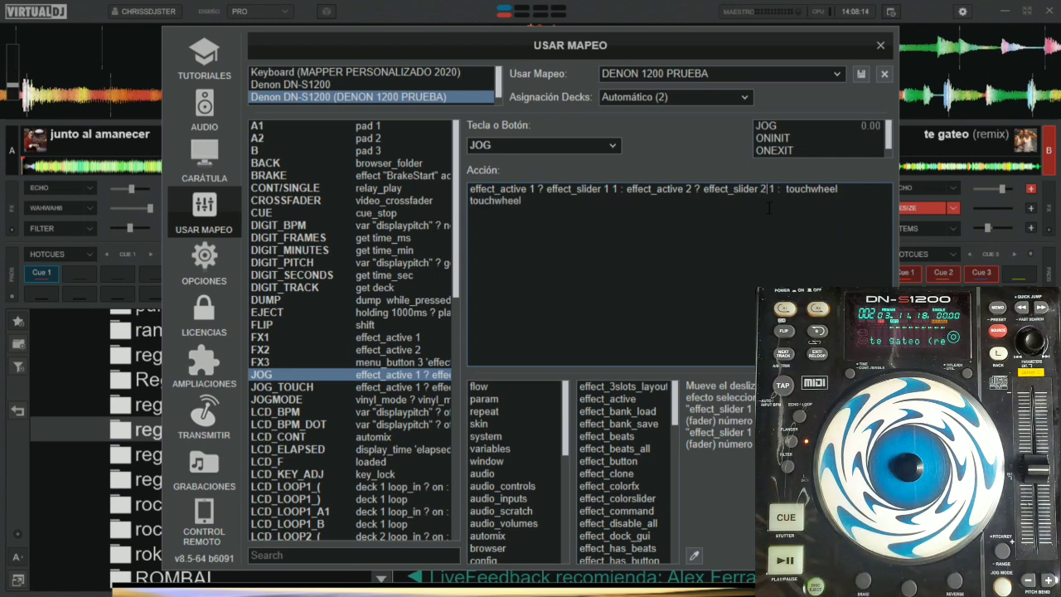
{"action": "left_click", "coordinate": [614, 227]}
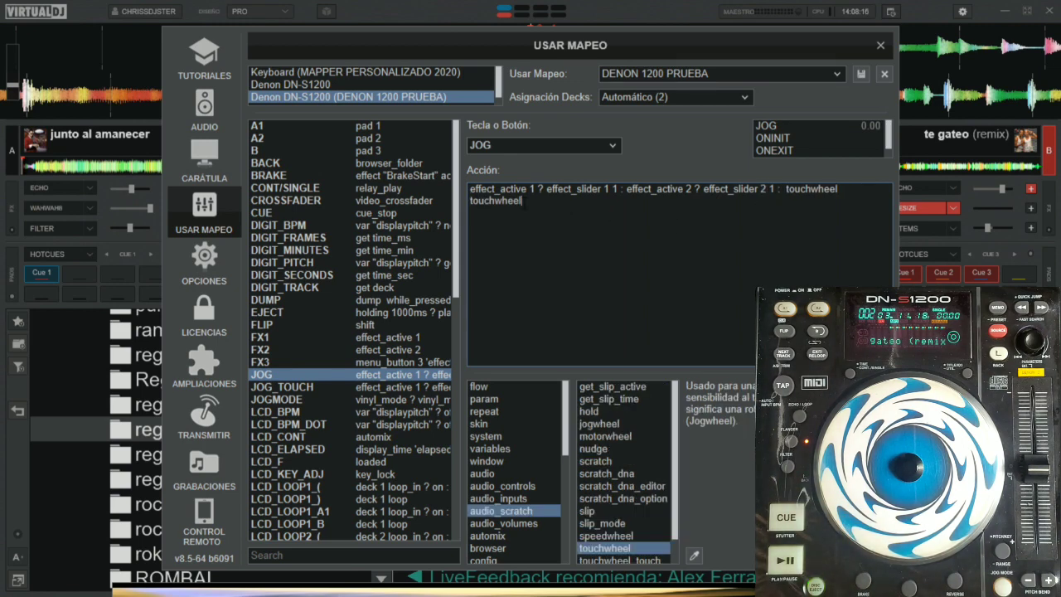
Step: Copy the complete JOG action and paste it over the existing JOG_TOUCH action
{"action": "left_click_drag", "start_coordinate": [565, 202], "coordinate": [465, 190]}
{"action": "key", "text": "ctrl+c"}
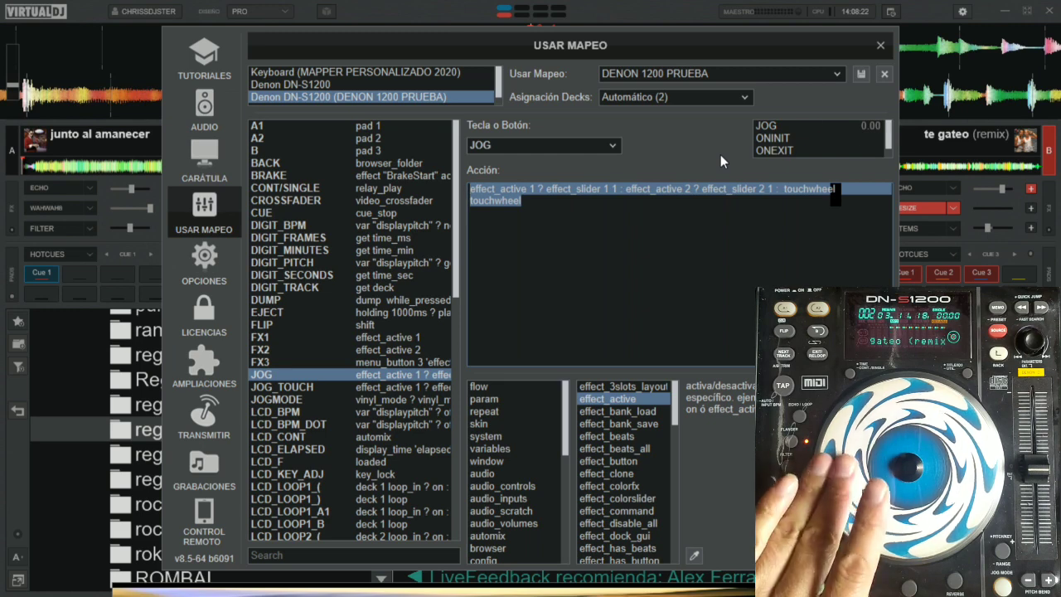
{"action": "left_click", "coordinate": [785, 129]}
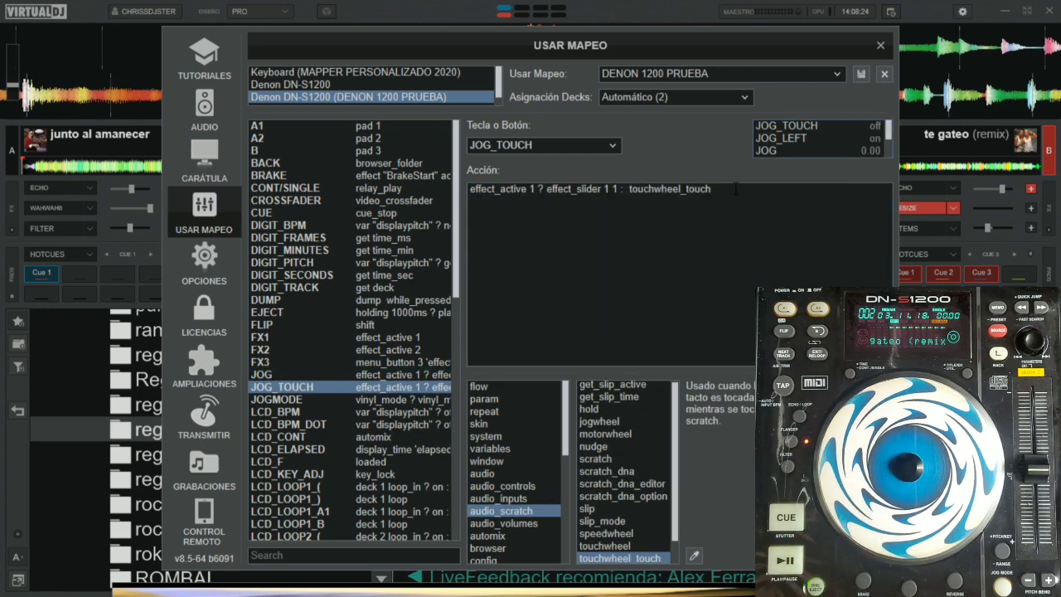
{"action": "left_click_drag", "start_coordinate": [735, 190], "coordinate": [468, 190]}
{"action": "key", "text": "ctrl+v"}
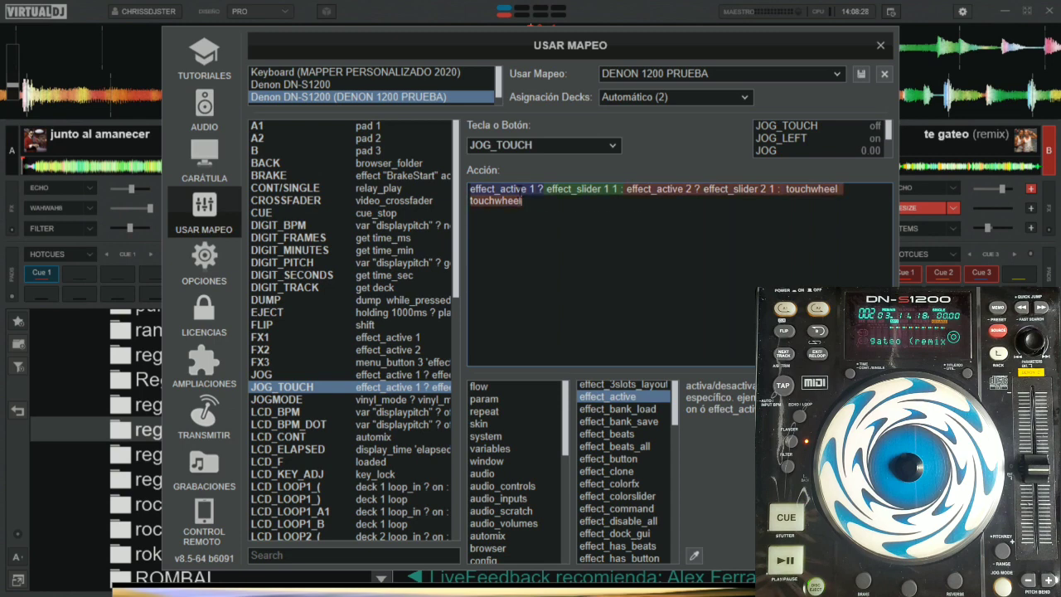
{"action": "left_click", "coordinate": [577, 190]}
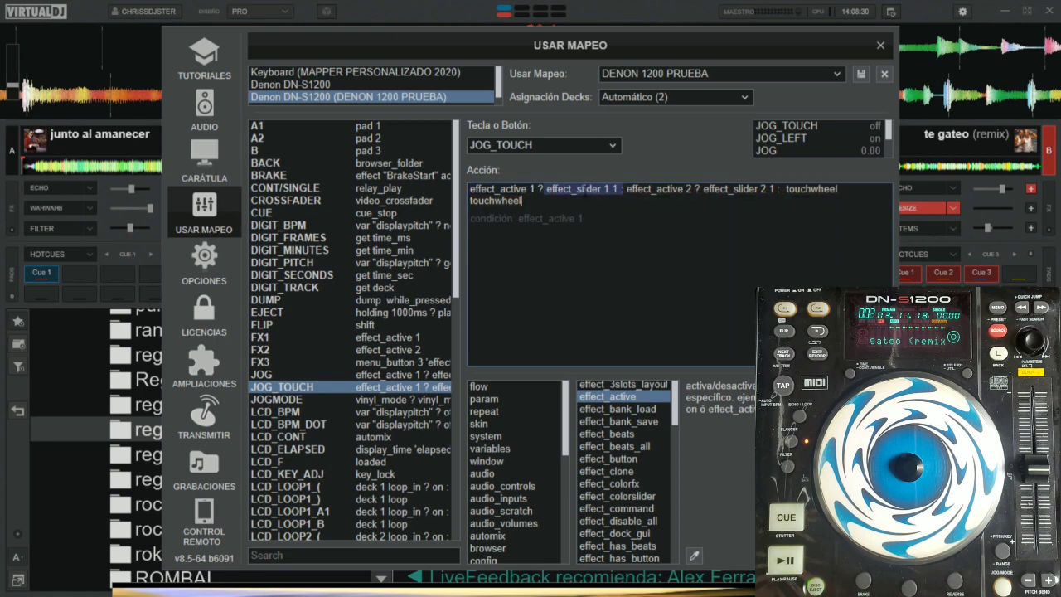
{"action": "left_click", "coordinate": [722, 188]}
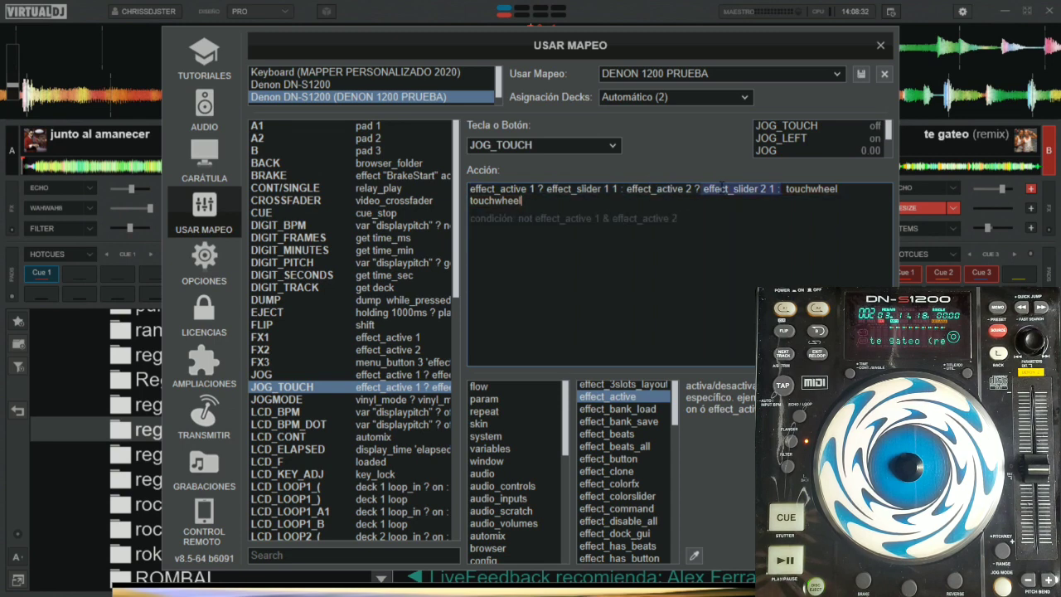
{"action": "left_click", "coordinate": [507, 224]}
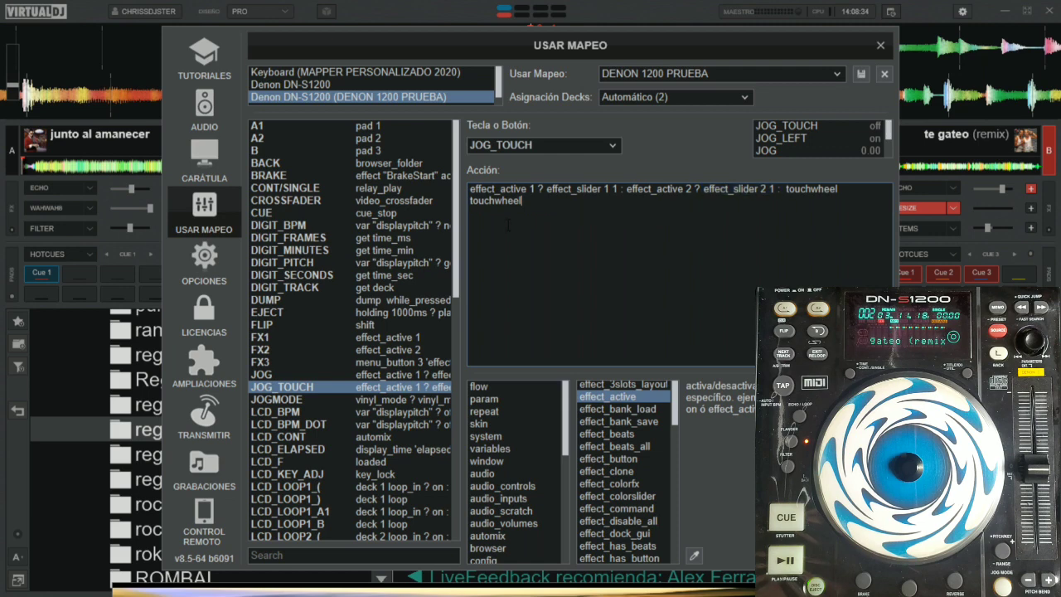
Step: Remove the duplicate touchwheel from the JOG_TOUCH action, make it end in touchwheel_touch, and close the settings
{"action": "left_click", "coordinate": [530, 203]}
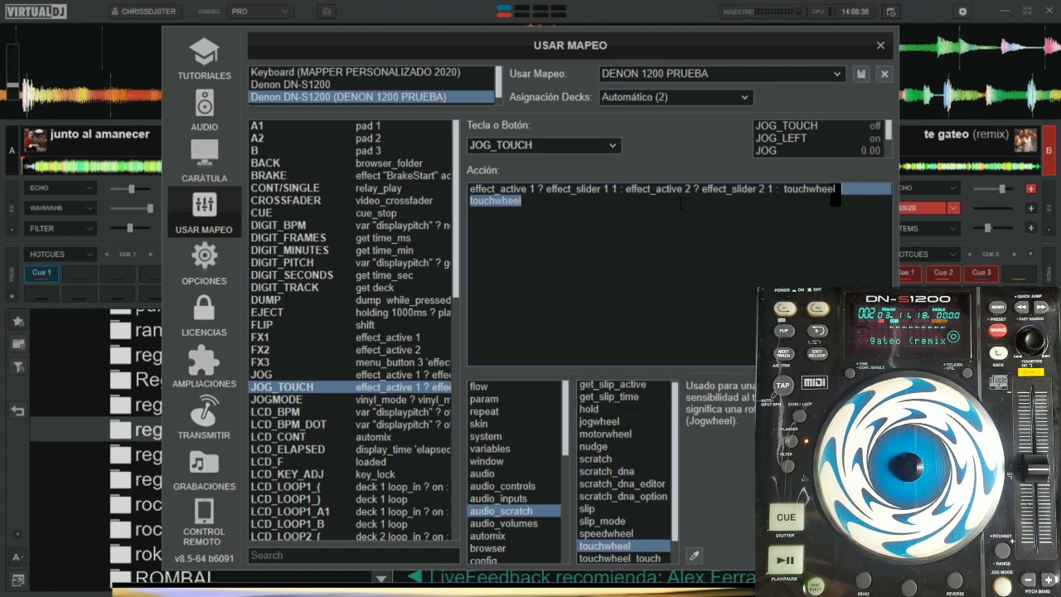
{"action": "key", "text": "BackSpace"}
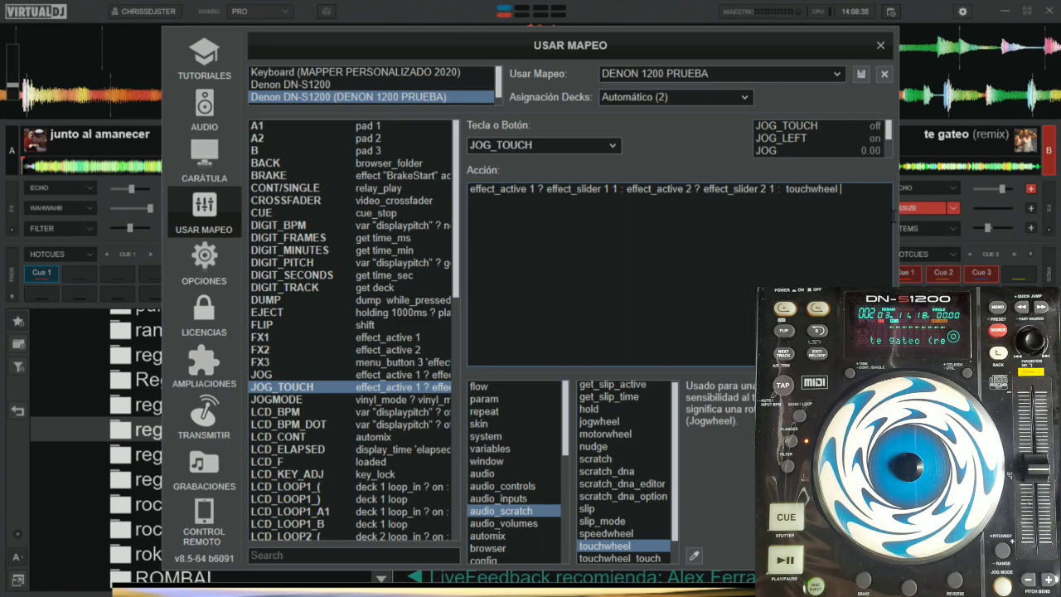
{"action": "type", "text": "_touch"}
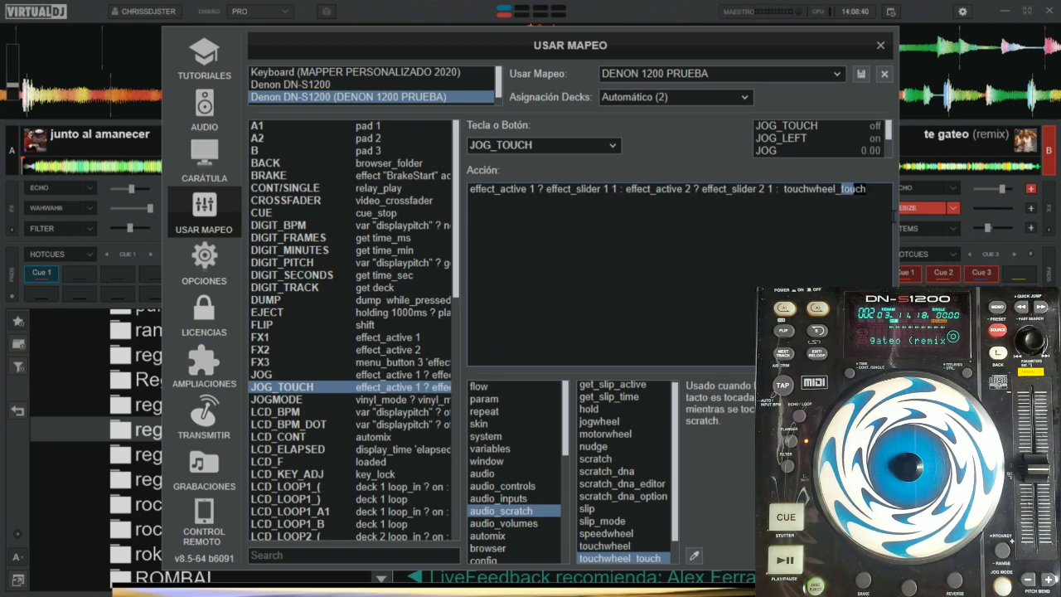
{"action": "key", "text": "End"}
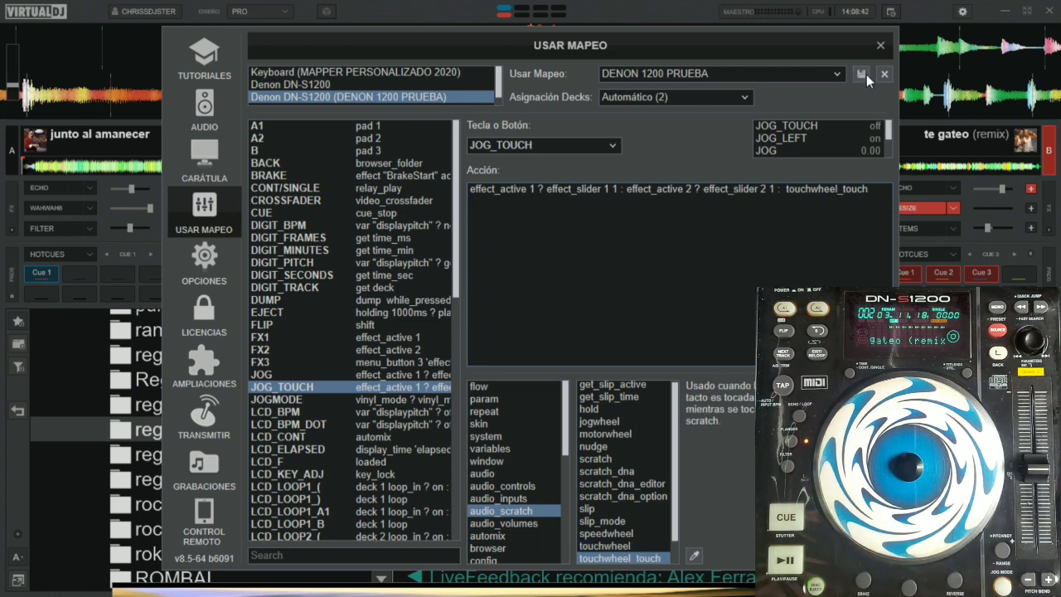
{"action": "left_click", "coordinate": [880, 46]}
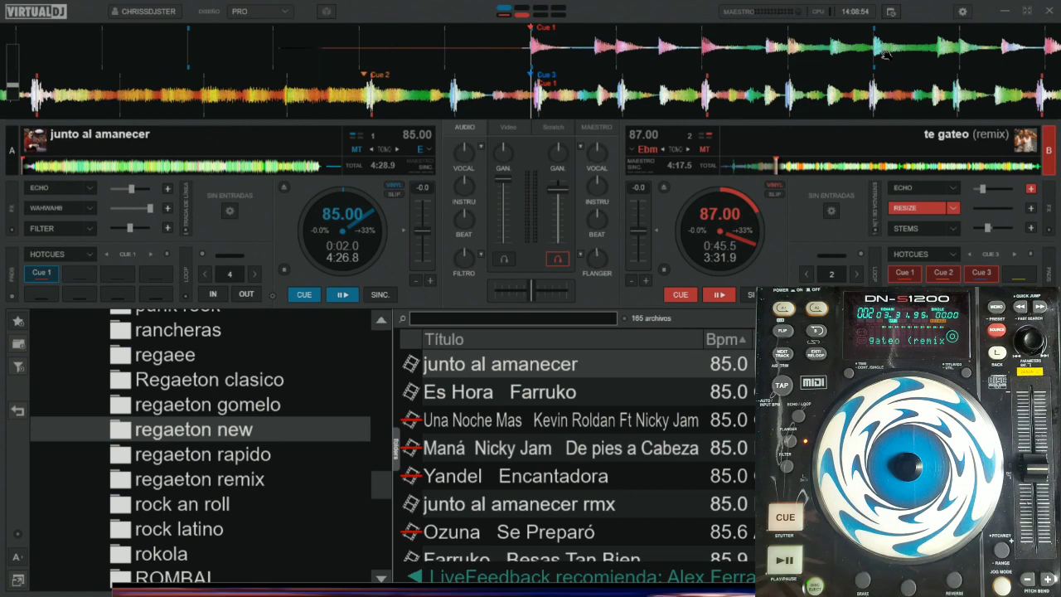
Step: Switch to the Word document COMO MAPPEAR VIRTUALDJ 2020 and find the section "Activar fader del efecto"
{"action": "key", "text": "alt+Tab"}
{"action": "scroll", "coordinate": [404, 427], "scroll_direction": "down", "scroll_amount": 2}
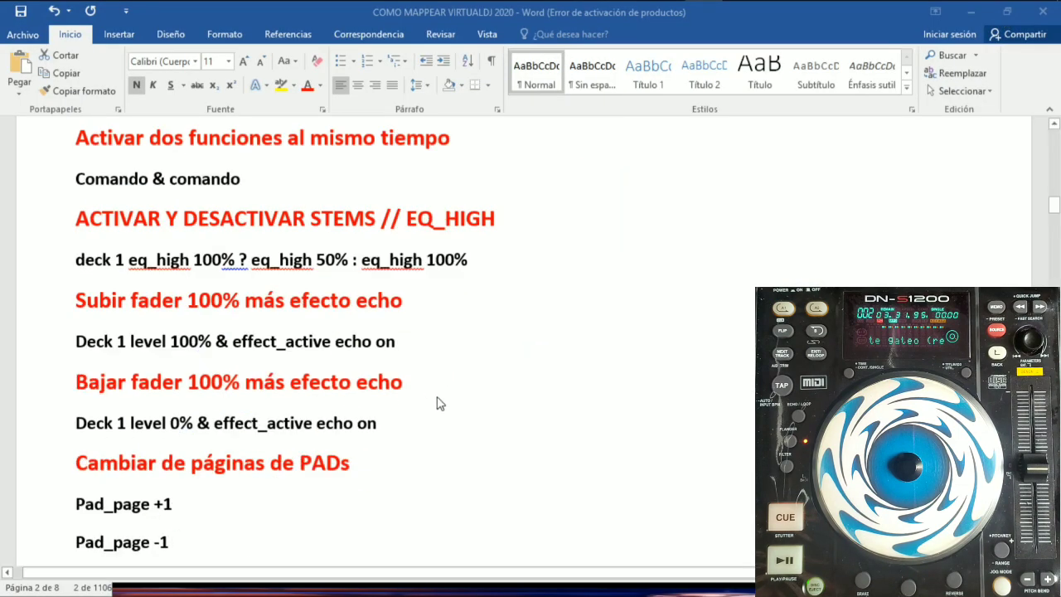
{"action": "scroll", "coordinate": [507, 351], "scroll_direction": "down", "scroll_amount": 2}
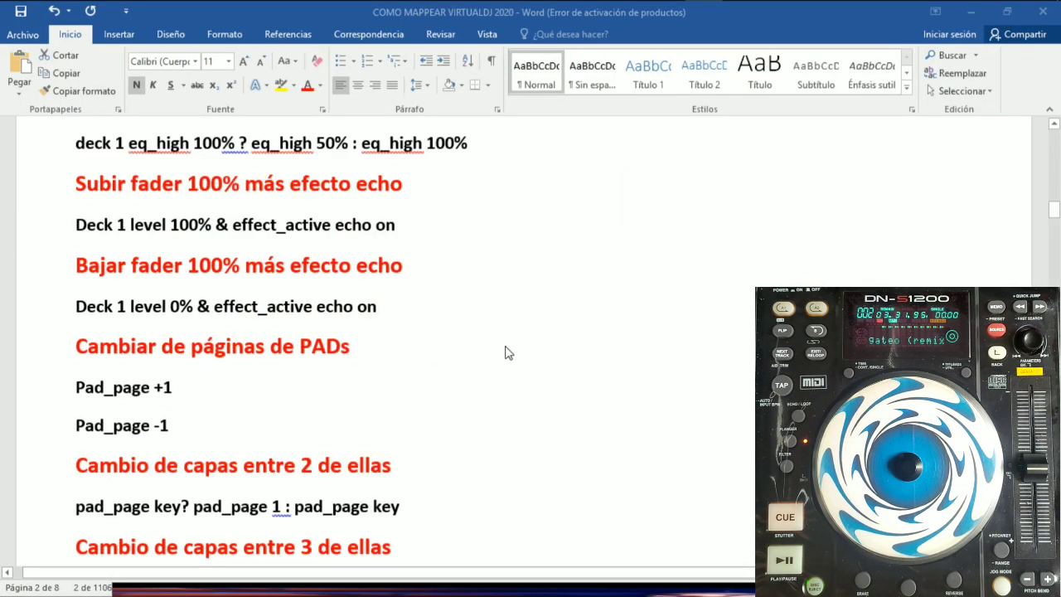
{"action": "scroll", "coordinate": [570, 338], "scroll_direction": "down", "scroll_amount": 3}
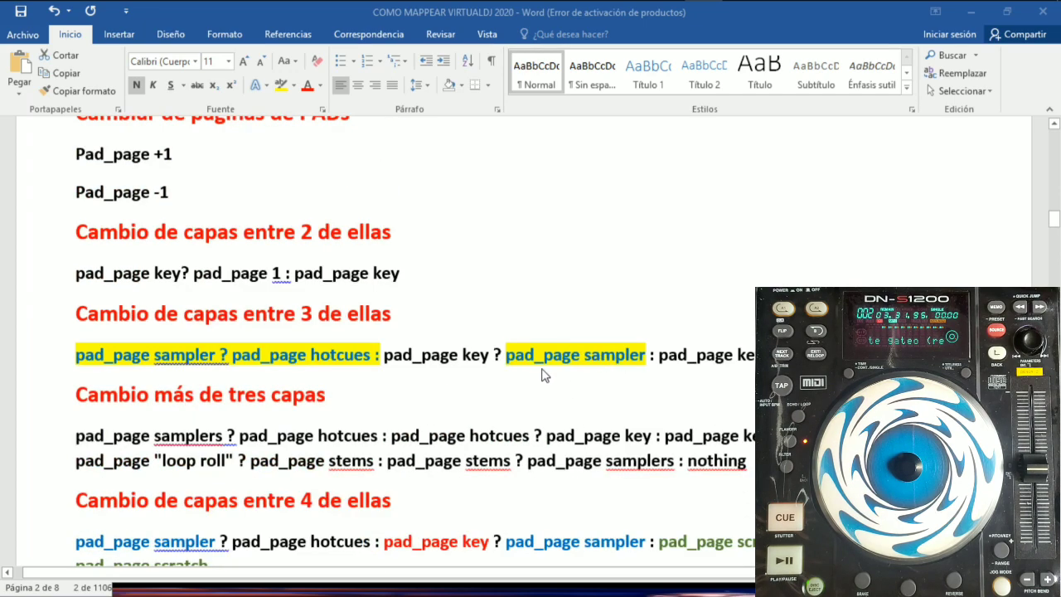
{"action": "scroll", "coordinate": [541, 377], "scroll_direction": "down", "scroll_amount": 10}
{"action": "scroll", "coordinate": [541, 375], "scroll_direction": "down", "scroll_amount": 4}
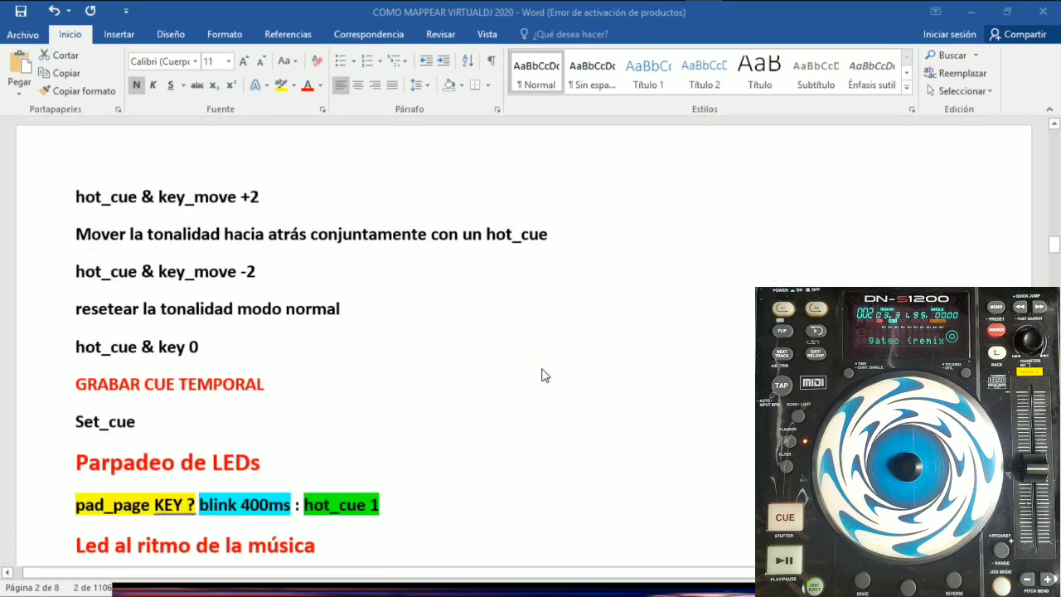
{"action": "scroll", "coordinate": [465, 365], "scroll_direction": "down", "scroll_amount": 5}
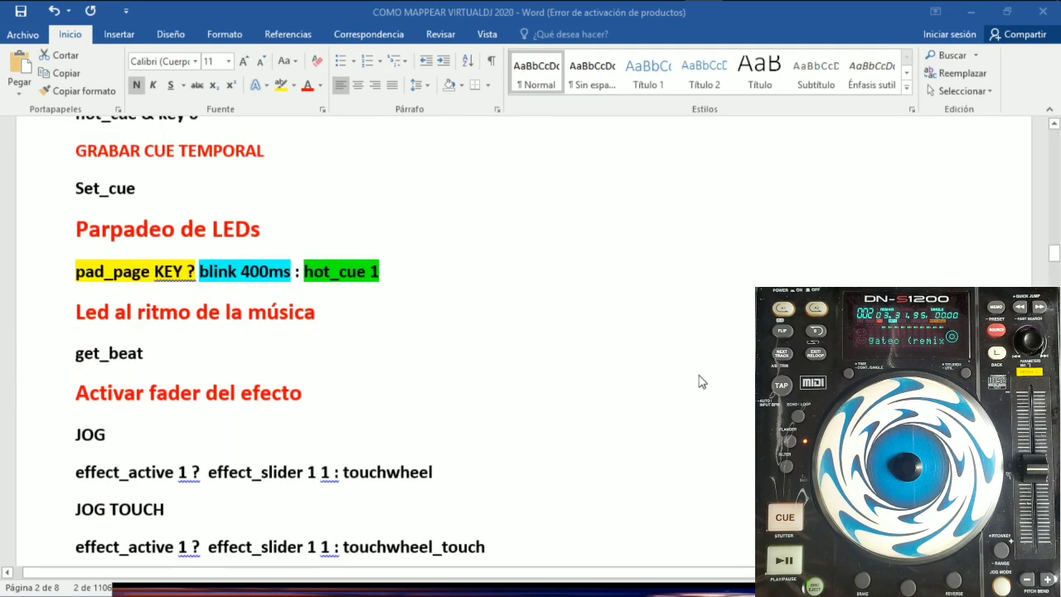
Step: Switch from the Word notes to VirtualDJ and select the first Denon DN-S1200 in the controller mapping settings
{"action": "scroll", "coordinate": [699, 379], "scroll_direction": "down", "scroll_amount": 3}
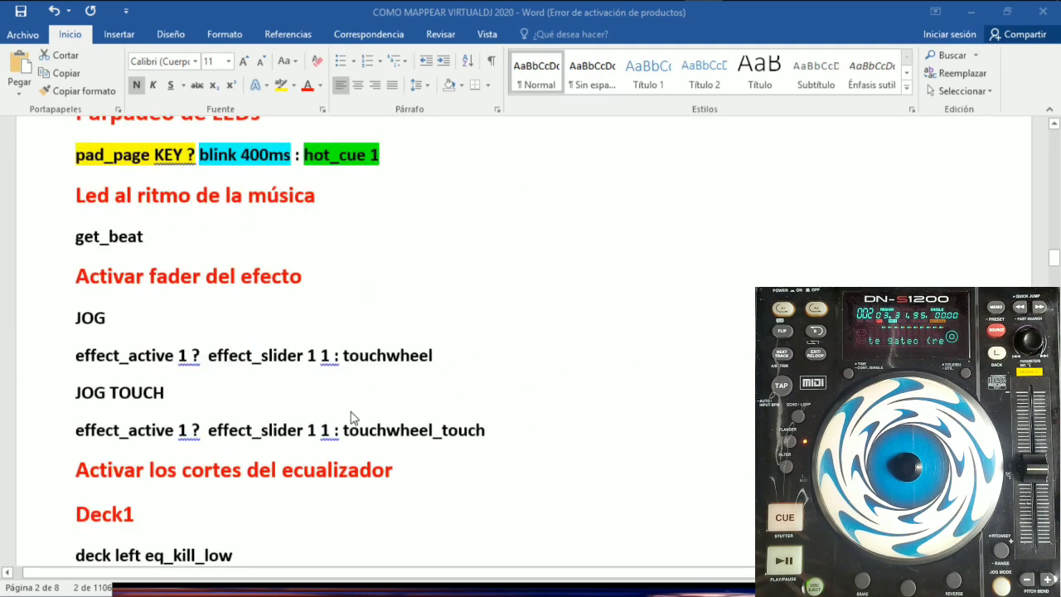
{"action": "scroll", "coordinate": [495, 416], "scroll_direction": "down", "scroll_amount": 1}
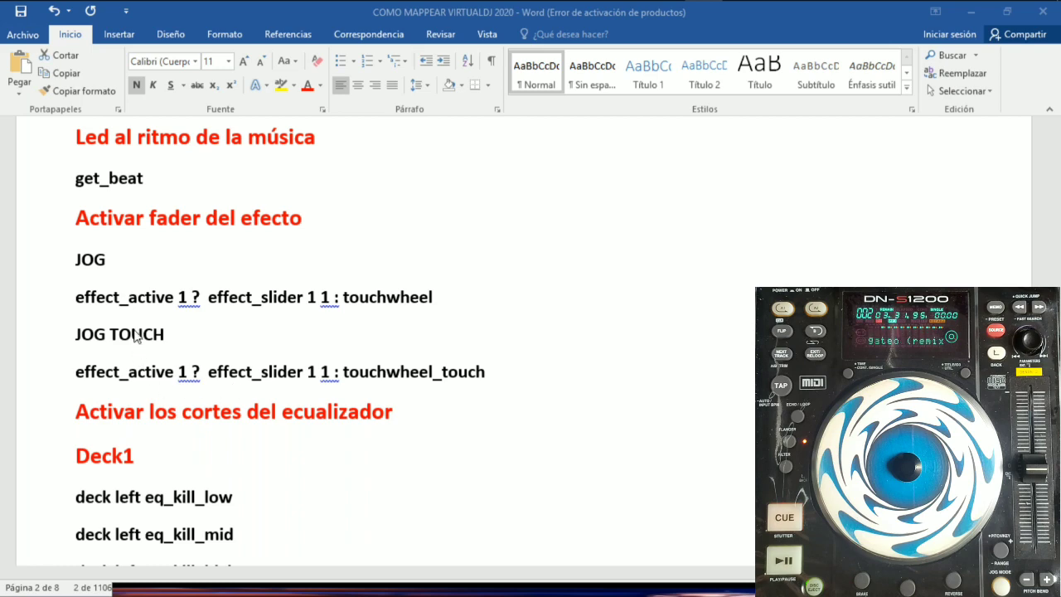
{"action": "mouse_move", "coordinate": [550, 8]}
{"action": "mouse_move", "coordinate": [597, 10]}
{"action": "left_click", "coordinate": [531, 108]}
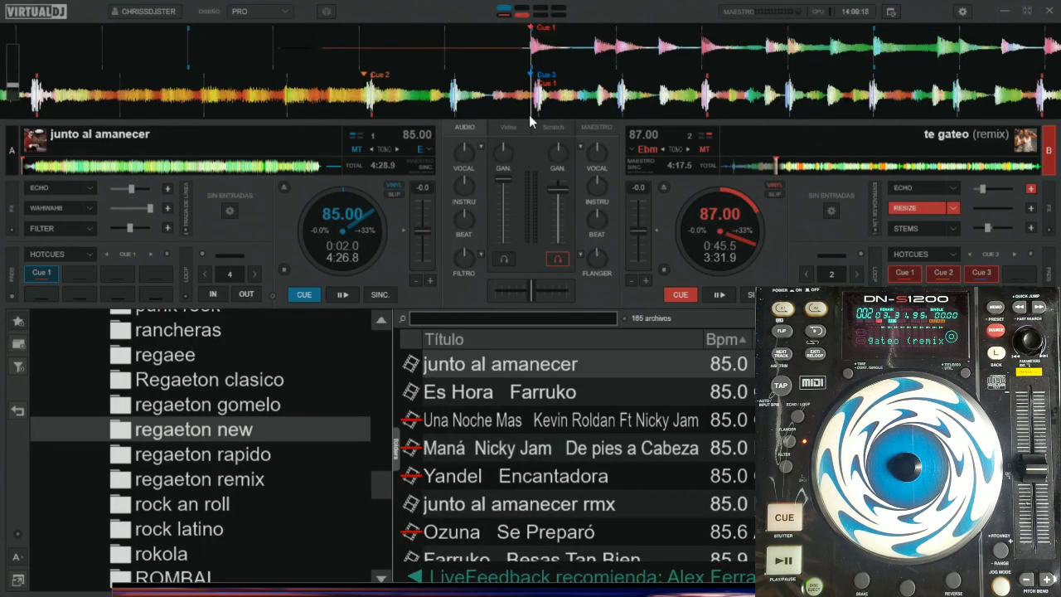
{"action": "left_click", "coordinate": [962, 11]}
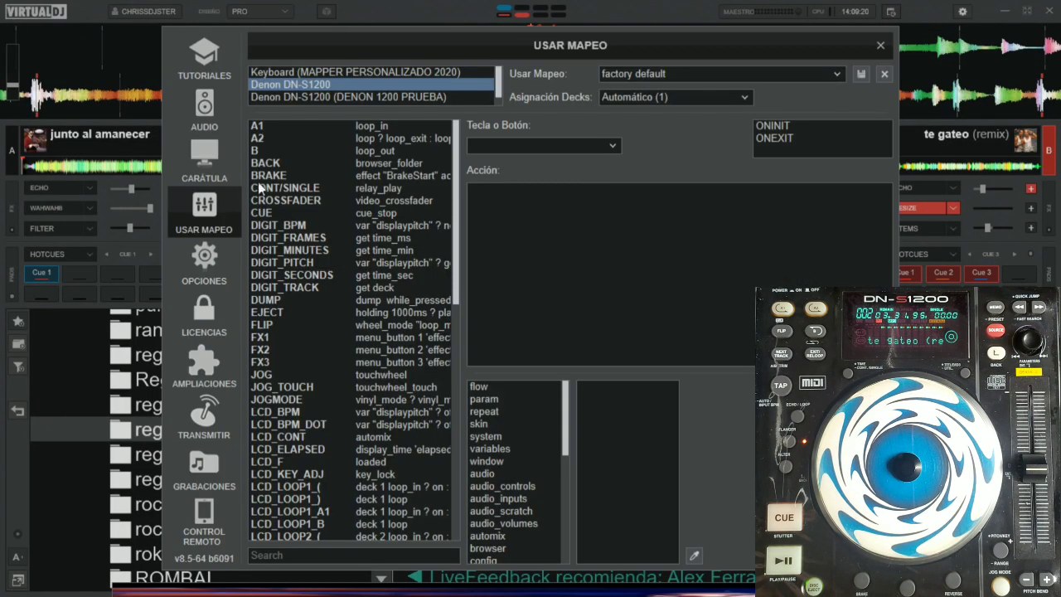
{"action": "left_click", "coordinate": [329, 97]}
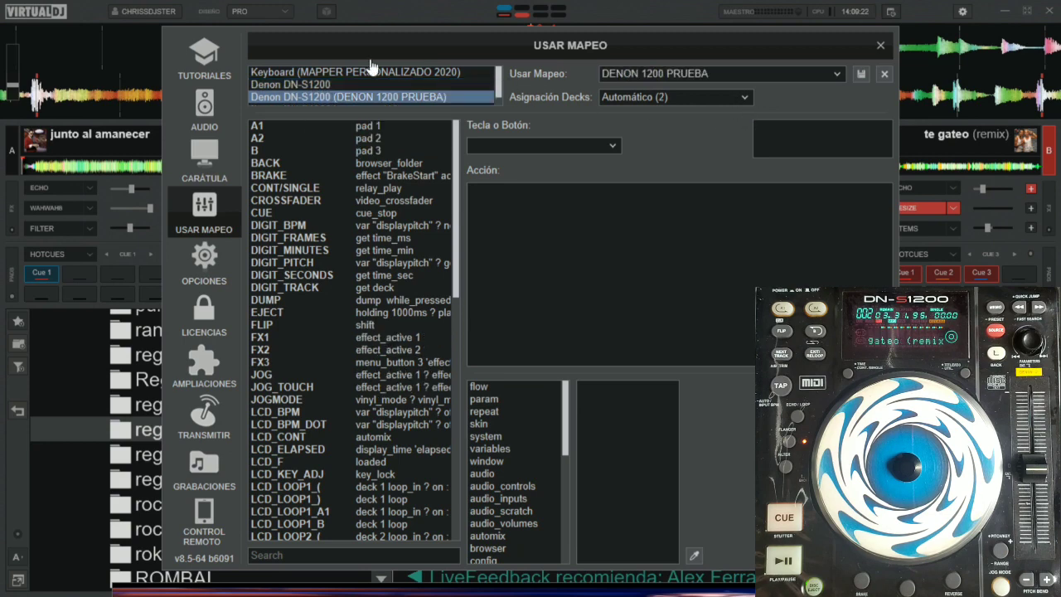
{"action": "left_click", "coordinate": [319, 85]}
Step: Load the mappings PRUEBA DENON 1200 and prueba 1200 denon one after the other on the first DN-S1200 and check their JOG actions
{"action": "left_click", "coordinate": [836, 73]}
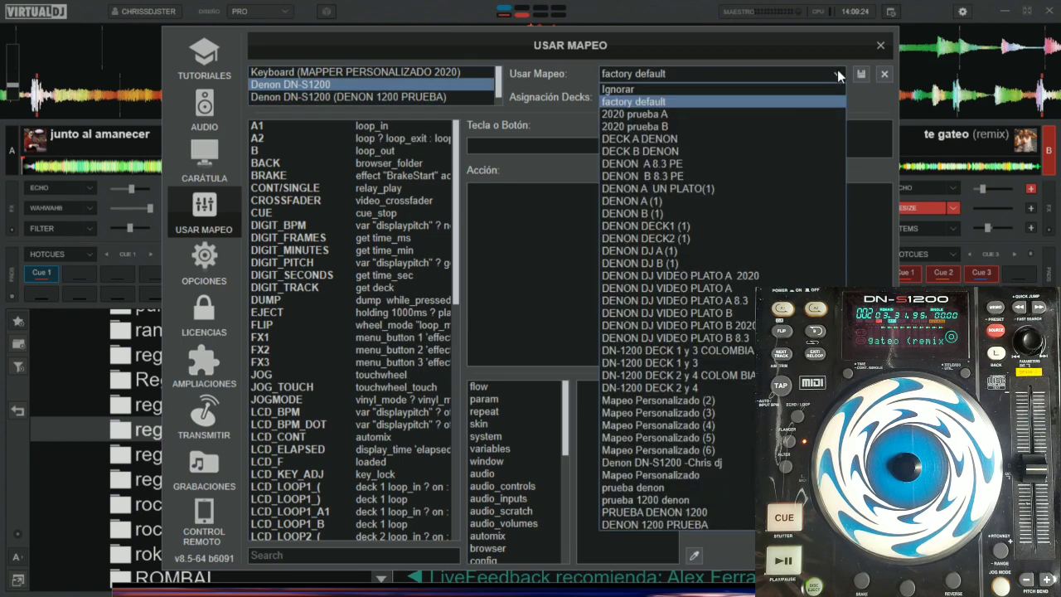
{"action": "left_click", "coordinate": [678, 511]}
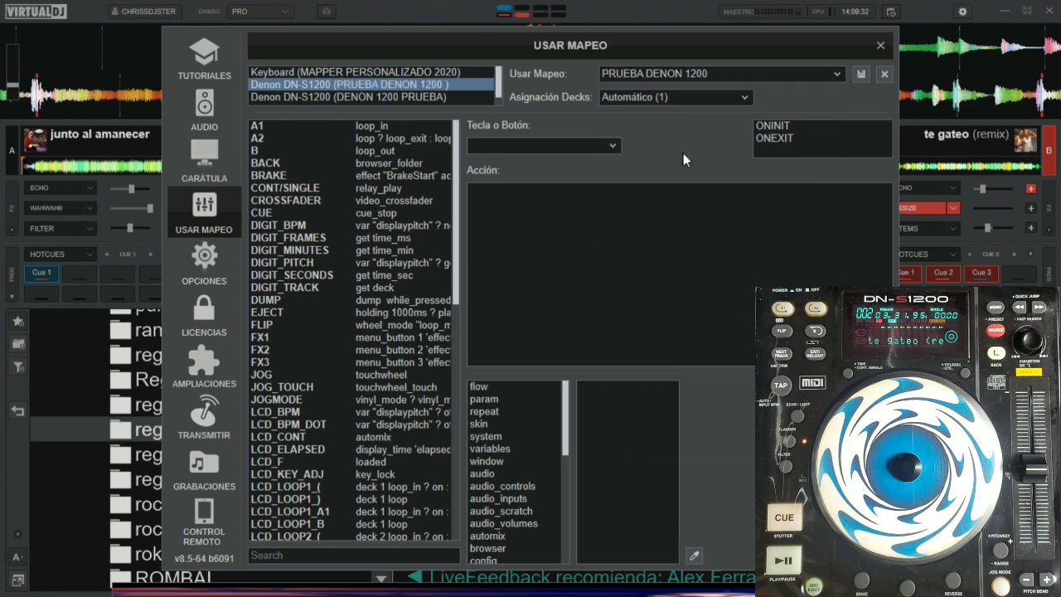
{"action": "left_click", "coordinate": [771, 126]}
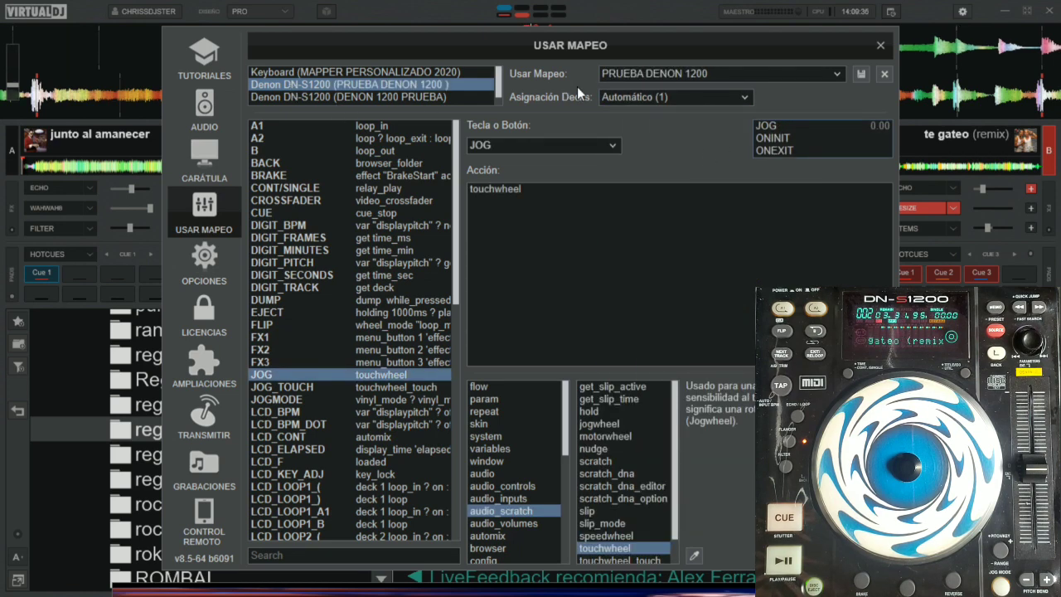
{"action": "left_click", "coordinate": [835, 79]}
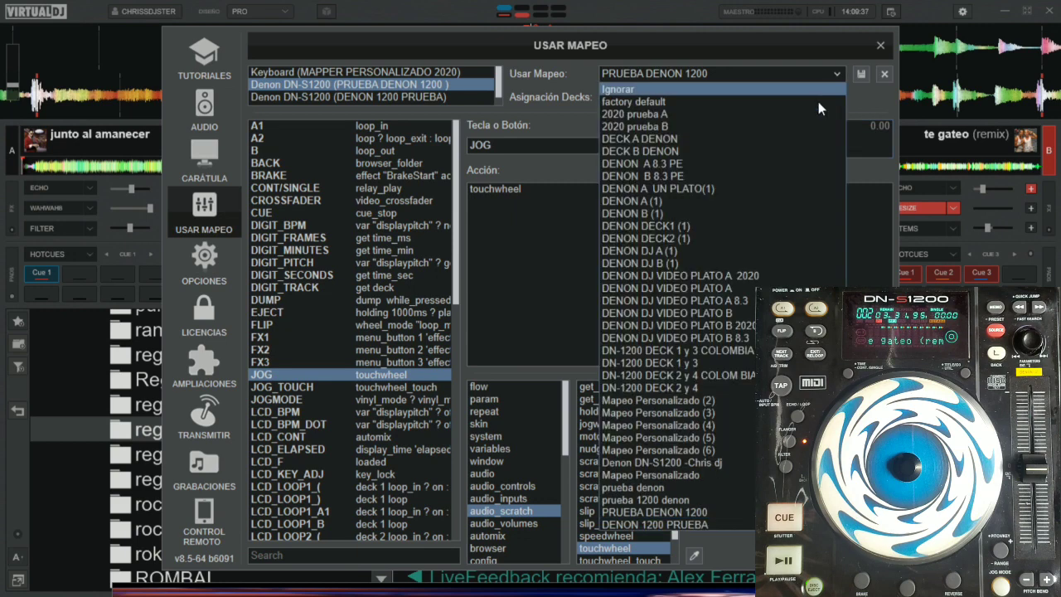
{"action": "left_click", "coordinate": [689, 499]}
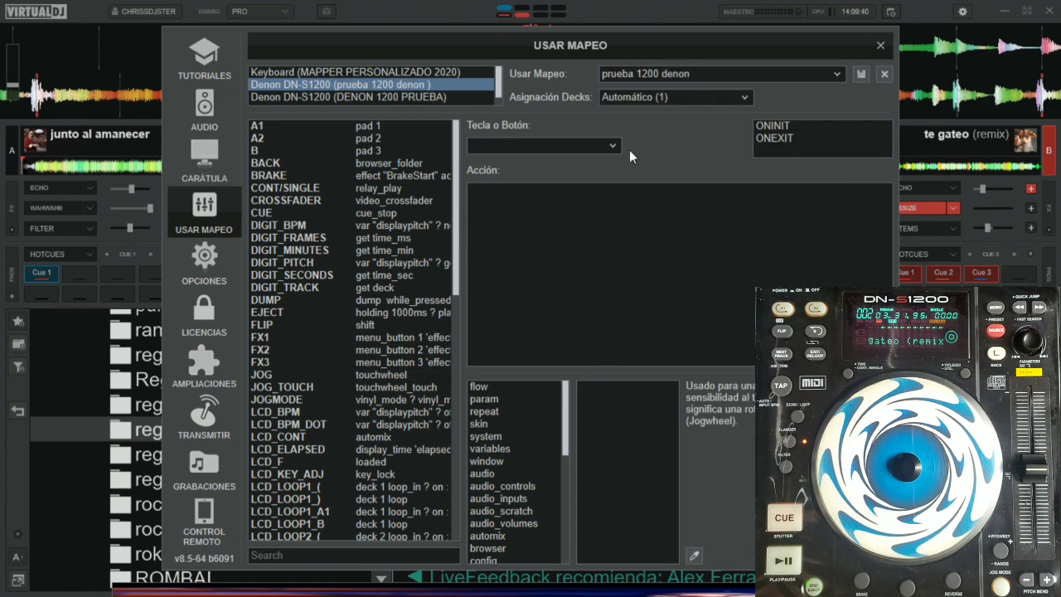
{"action": "left_click", "coordinate": [771, 126]}
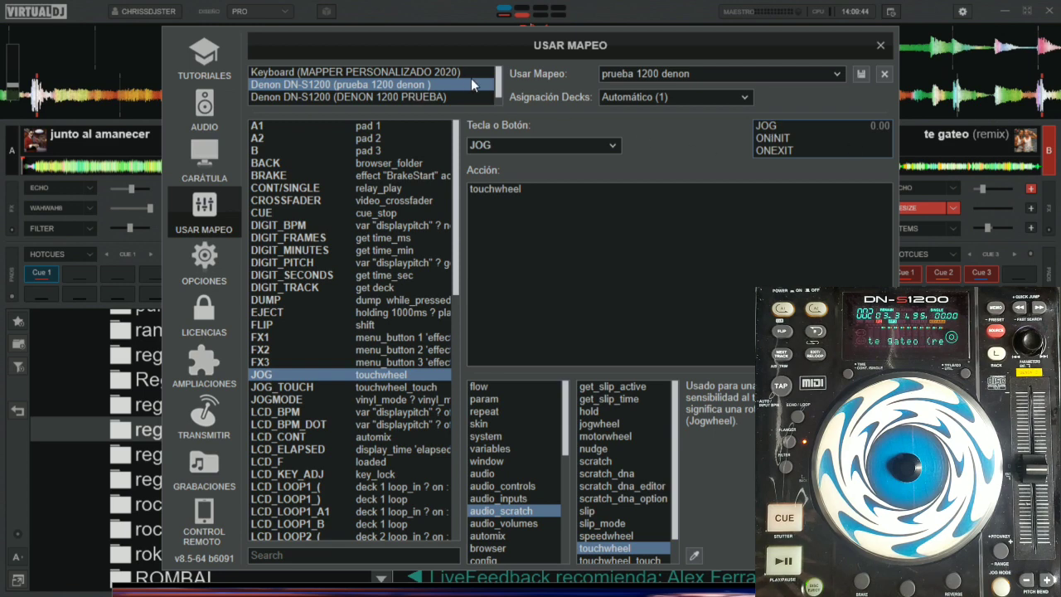
Step: Load the prueba denon mapping on the first DN-S1200 and copy its complete JOG action
{"action": "left_click", "coordinate": [837, 74]}
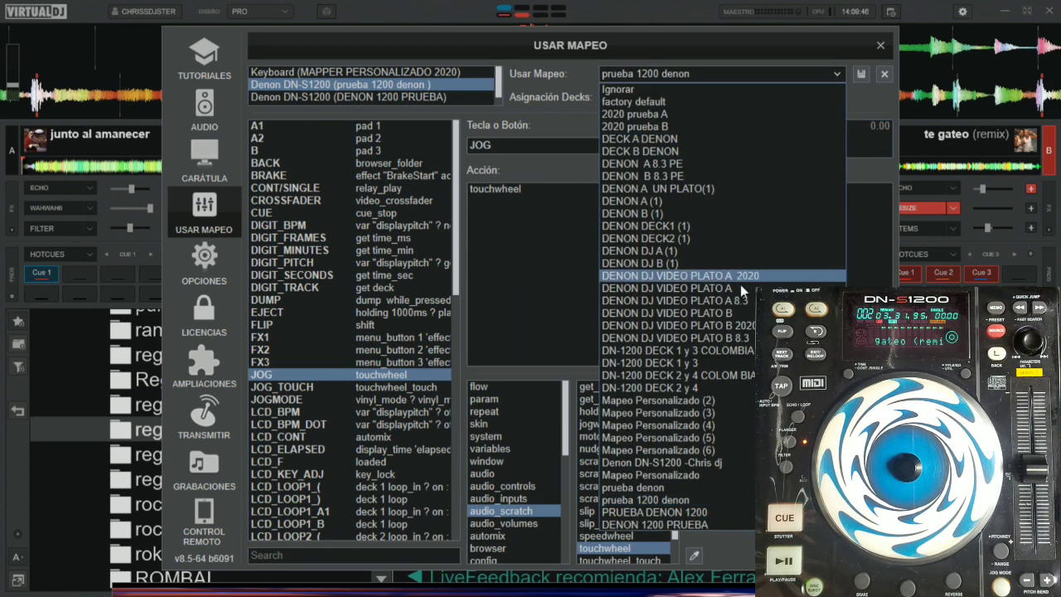
{"action": "left_click", "coordinate": [662, 489]}
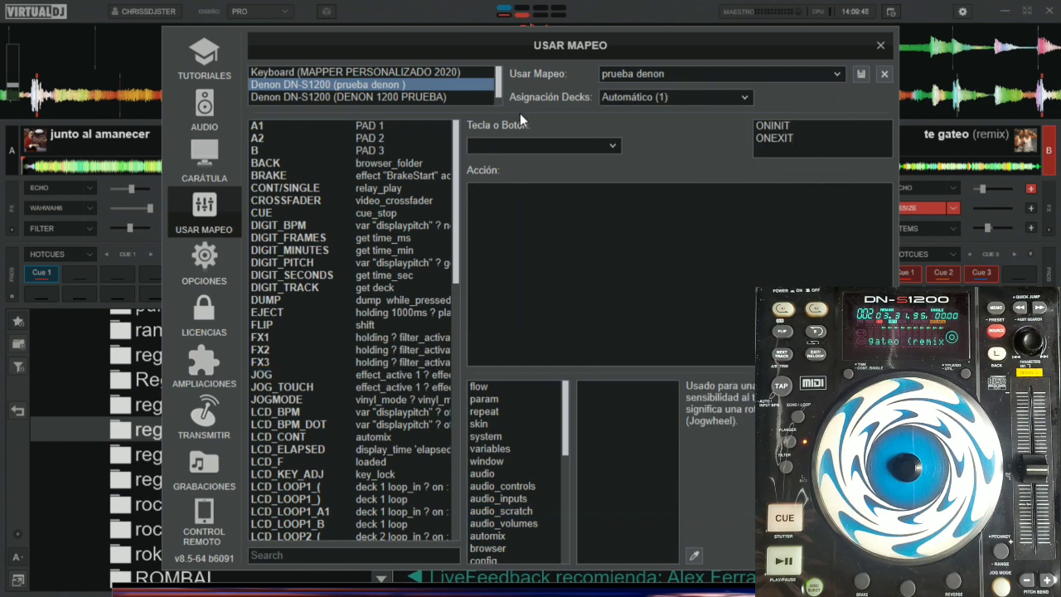
{"action": "left_click", "coordinate": [779, 125]}
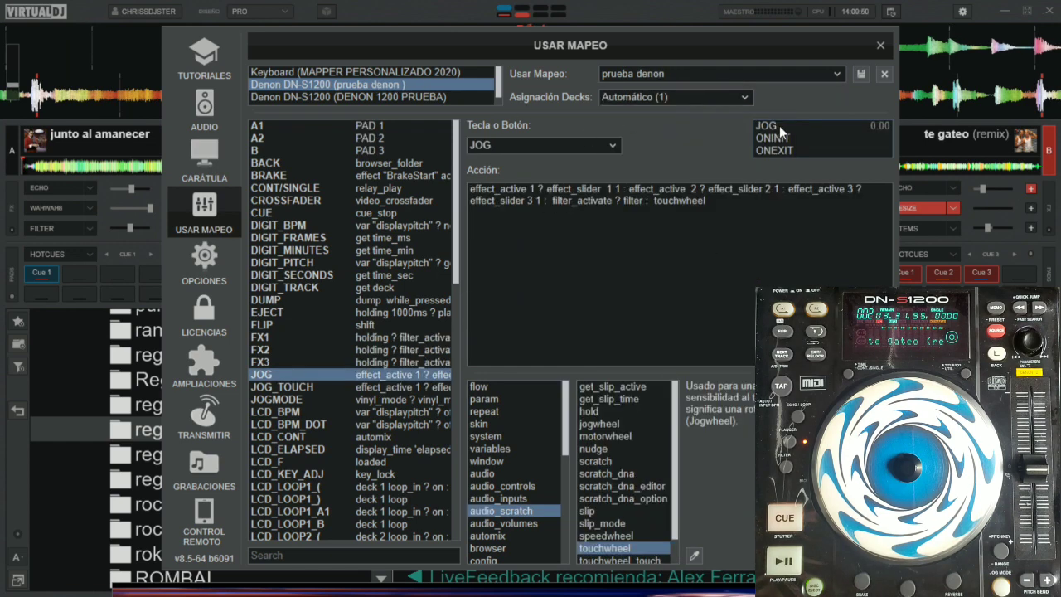
{"action": "left_click", "coordinate": [494, 189]}
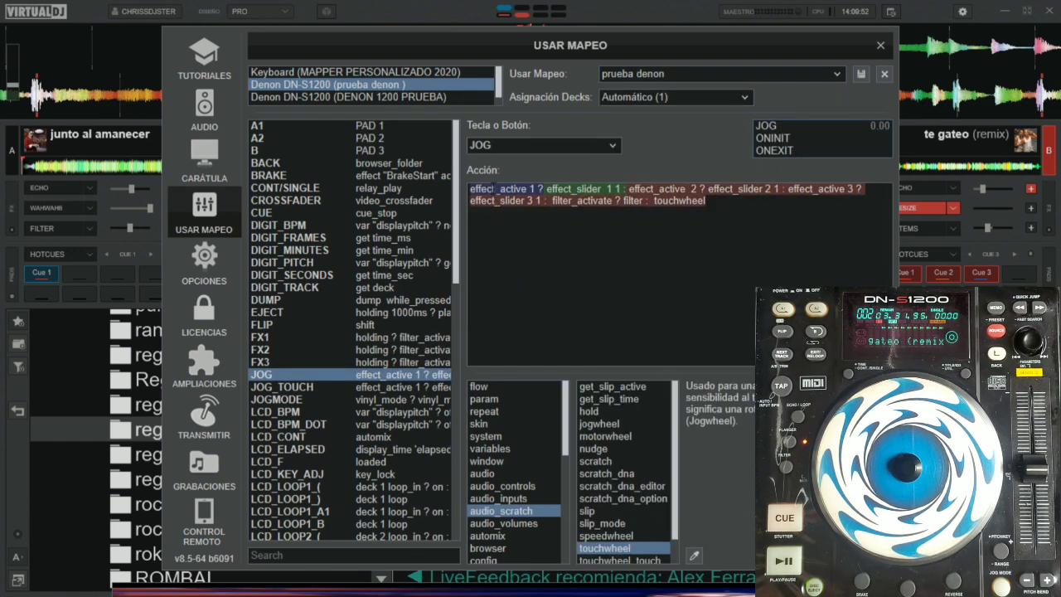
{"action": "left_click_drag", "start_coordinate": [704, 200], "coordinate": [466, 186]}
{"action": "key", "text": "ctrl+c"}
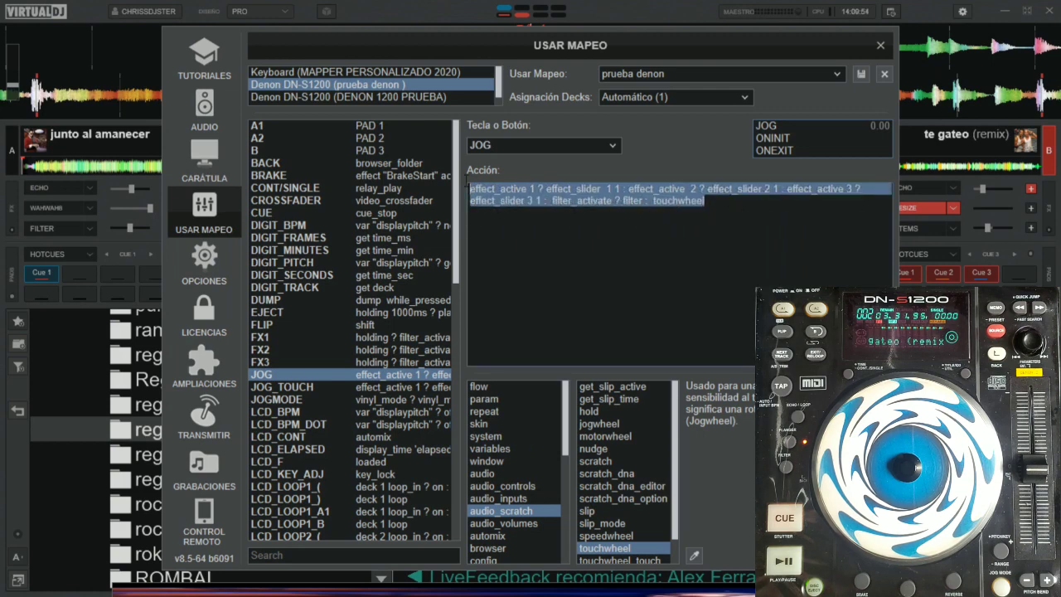
Step: Paste the copied action below the JOG action of the DENON 1200 PRUEBA mapping, and remove it again
{"action": "left_click", "coordinate": [424, 98]}
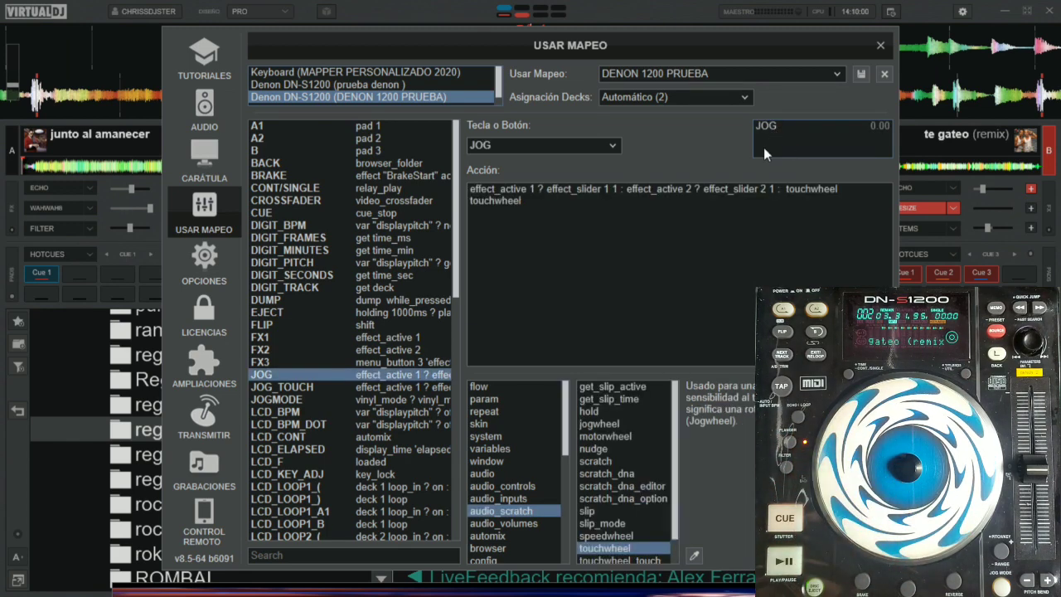
{"action": "key", "text": "Return"}
{"action": "key", "text": "Return"}
{"action": "key", "text": "Return"}
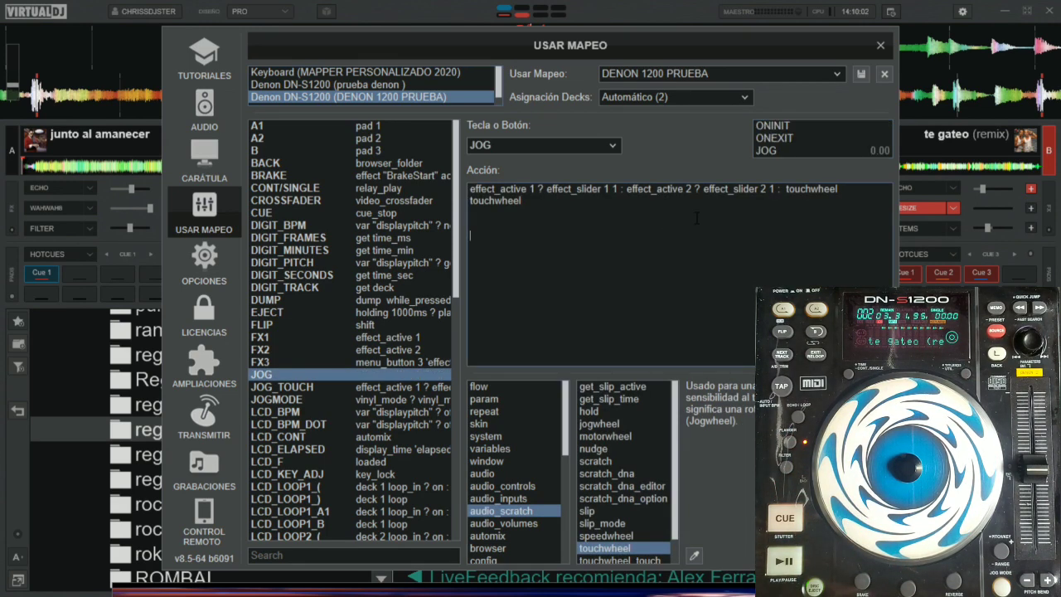
{"action": "key", "text": "ctrl+v"}
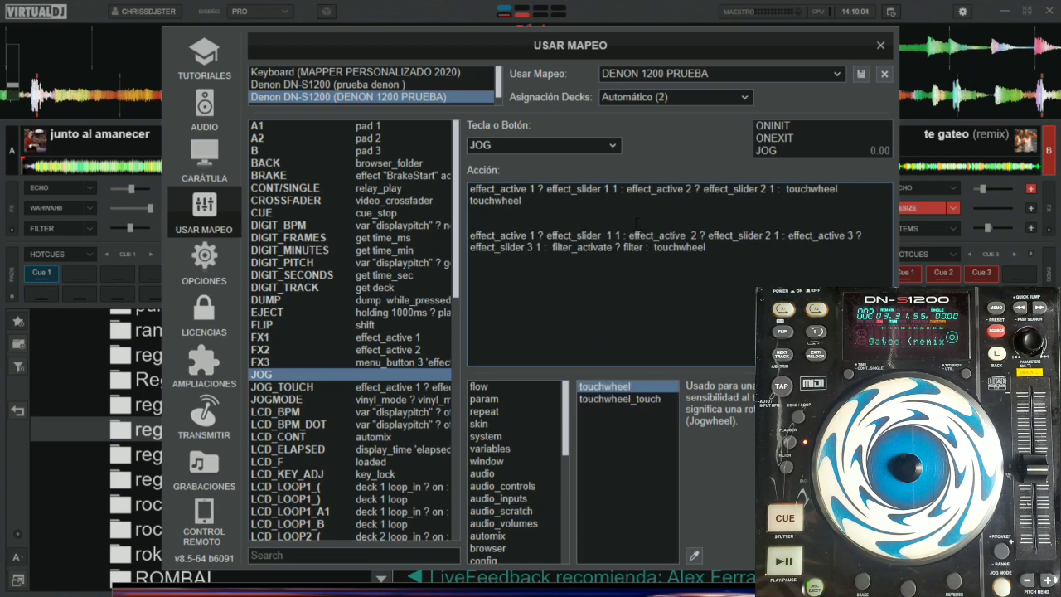
{"action": "key", "text": "ctrl+a"}
{"action": "left_click", "coordinate": [534, 218]}
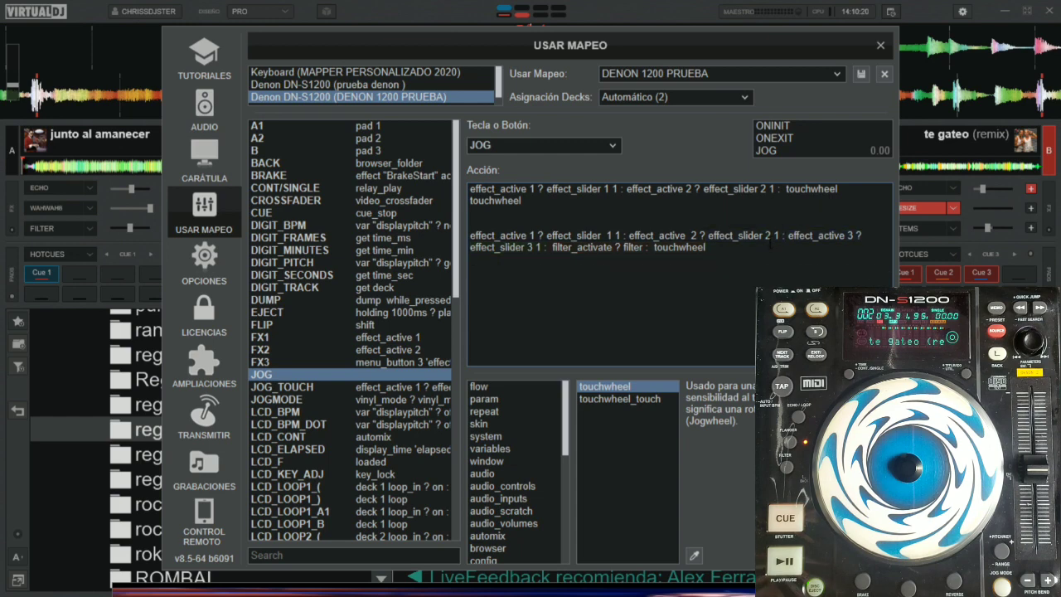
{"action": "left_click_drag", "start_coordinate": [736, 257], "coordinate": [470, 232]}
{"action": "key", "text": "BackSpace"}
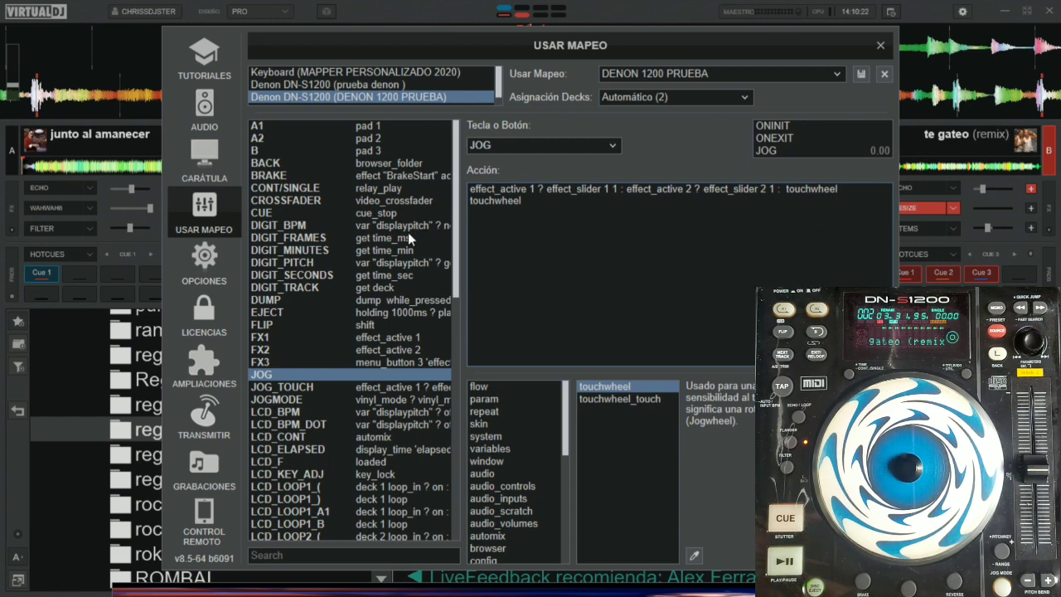
Step: Delete the duplicate touchwheel line from the JOG action, check the JOG_TOUCH action, and close the settings
{"action": "left_click_drag", "start_coordinate": [523, 201], "coordinate": [474, 203]}
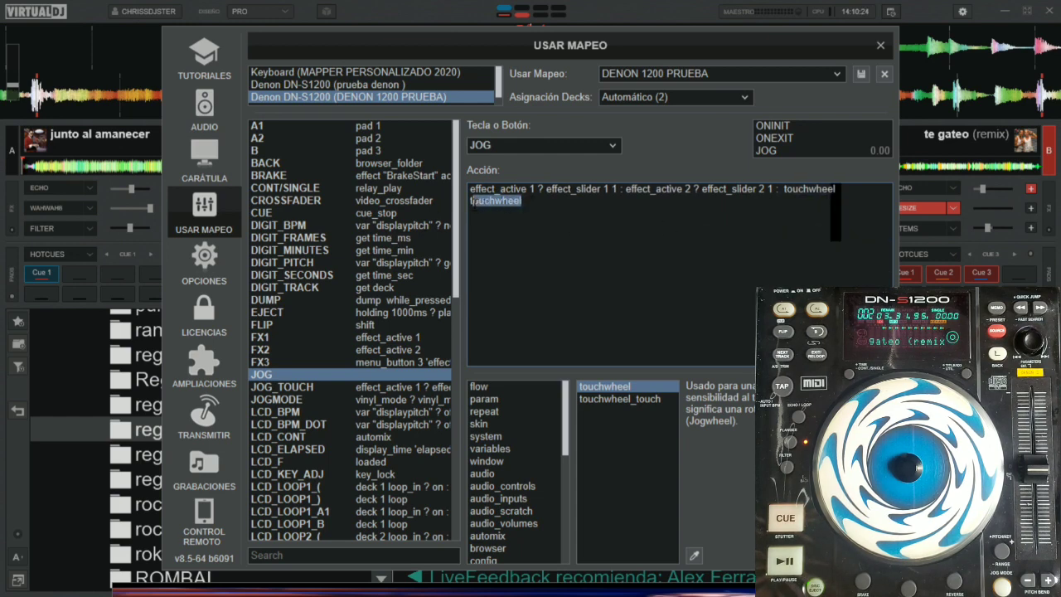
{"action": "key", "text": "BackSpace"}
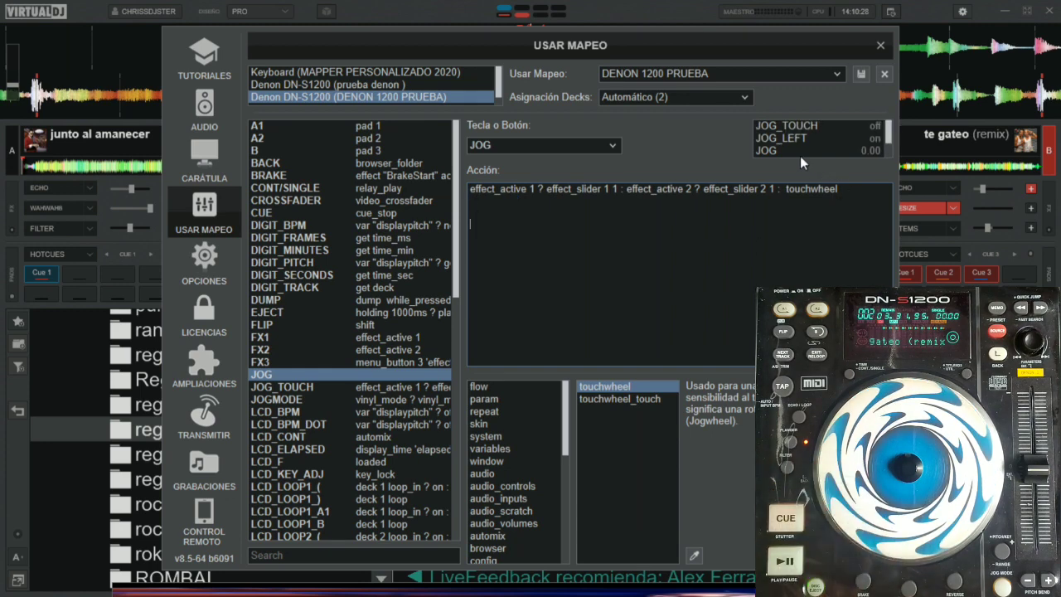
{"action": "left_click", "coordinate": [786, 125]}
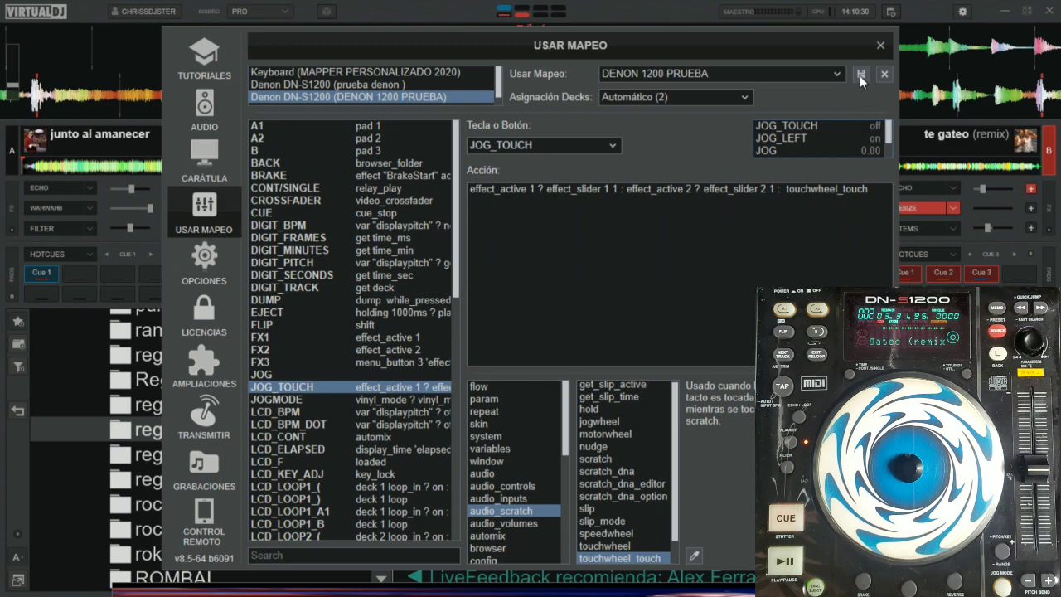
{"action": "left_click", "coordinate": [880, 46]}
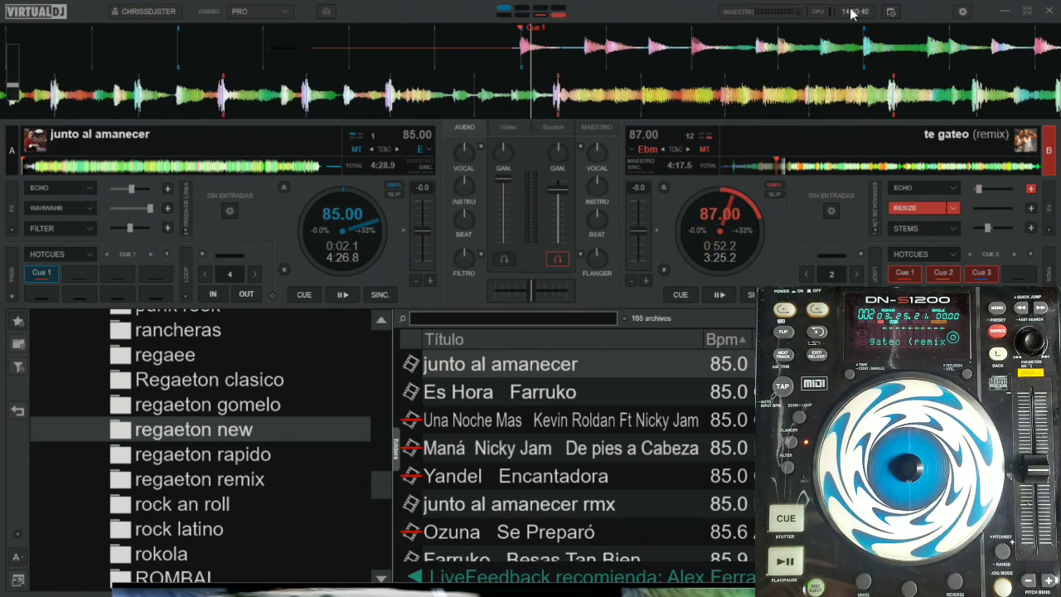
Step: Replace the Resize effect in deck 2's second effect slot with the Cut effect from the deck's effect list
{"action": "left_click", "coordinate": [952, 207]}
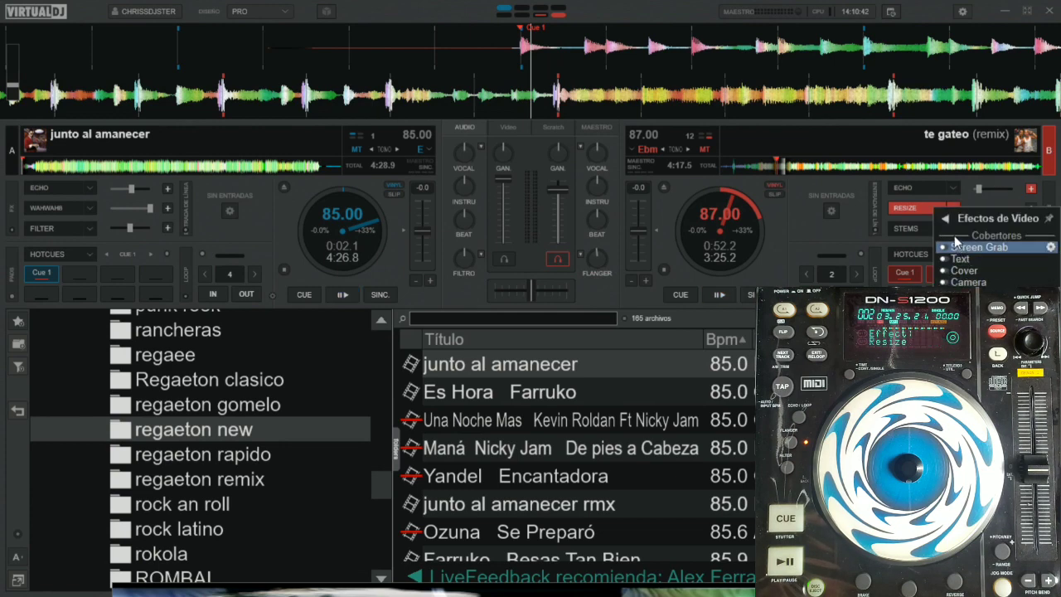
{"action": "left_click", "coordinate": [945, 218]}
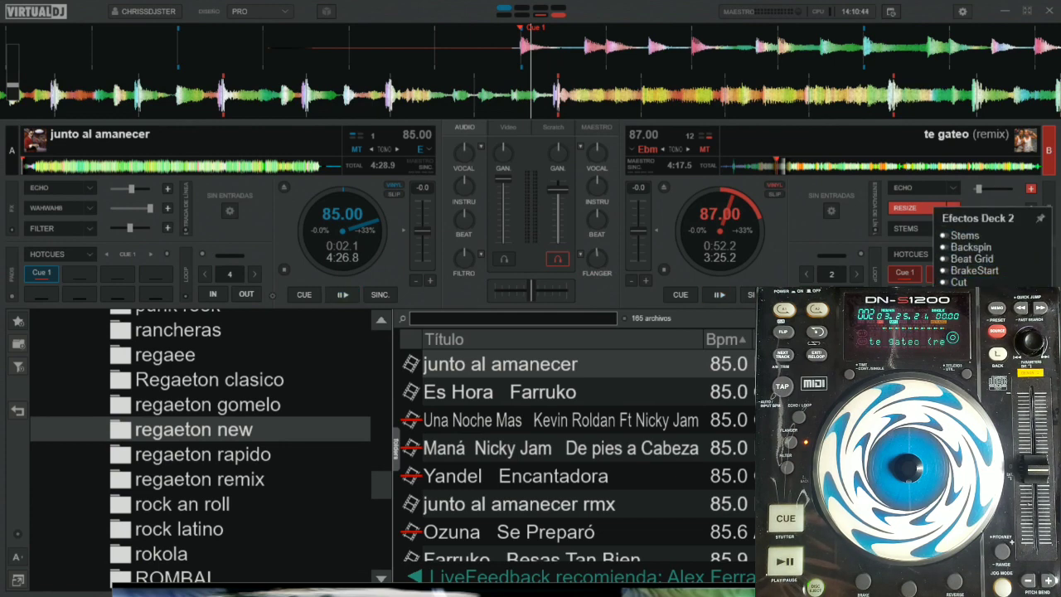
{"action": "left_click", "coordinate": [958, 282]}
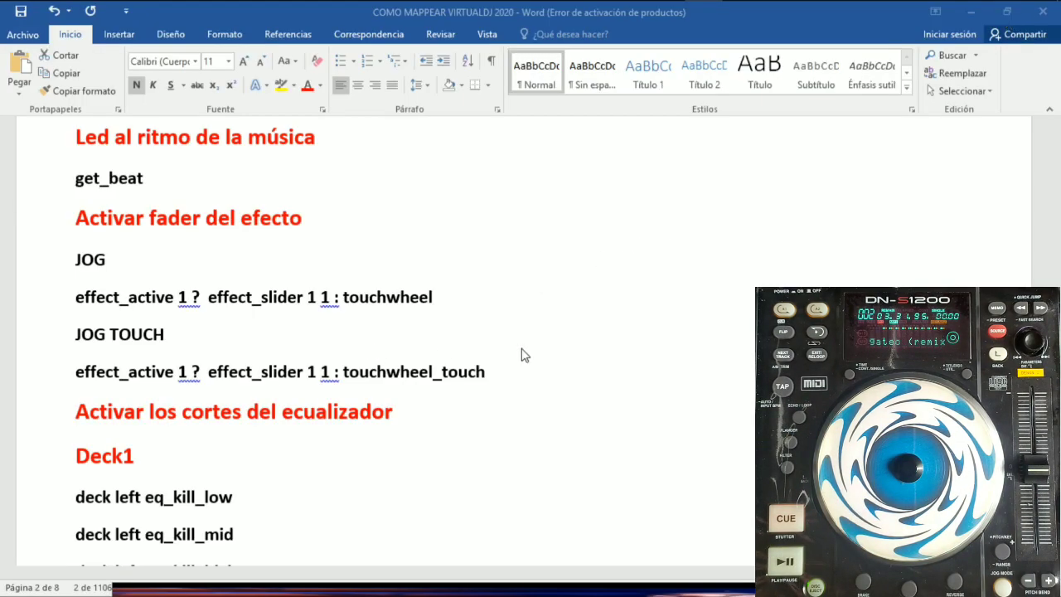
Step: In the Word document, paste the copied JOG action on a new line below the JOG TOUCH command under "Activar fader del efecto"
{"action": "left_click", "coordinate": [507, 370]}
{"action": "scroll", "coordinate": [507, 364], "scroll_direction": "down", "scroll_amount": 10}
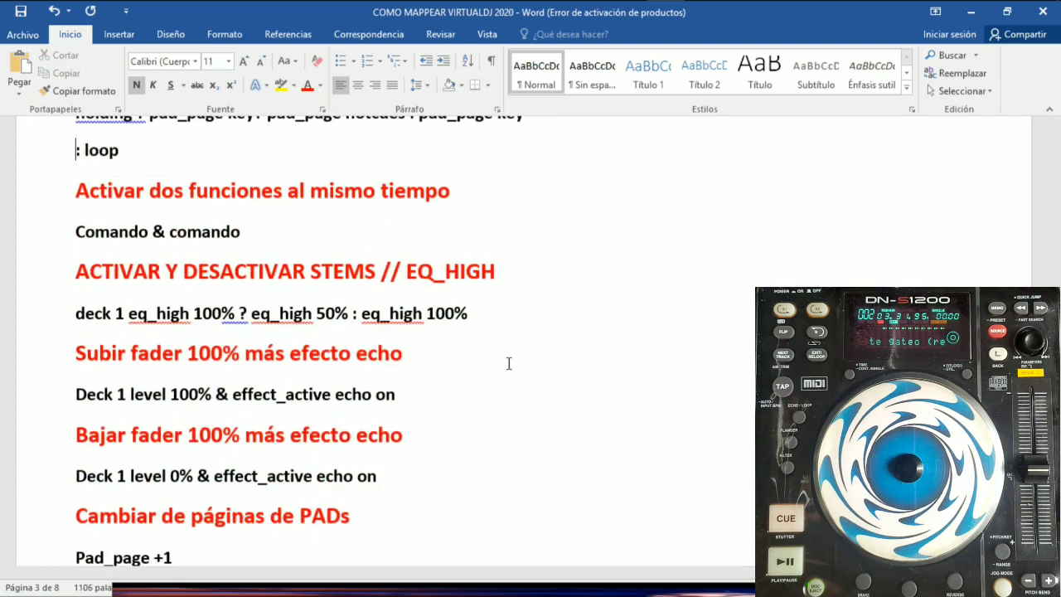
{"action": "scroll", "coordinate": [536, 348], "scroll_direction": "up", "scroll_amount": 15}
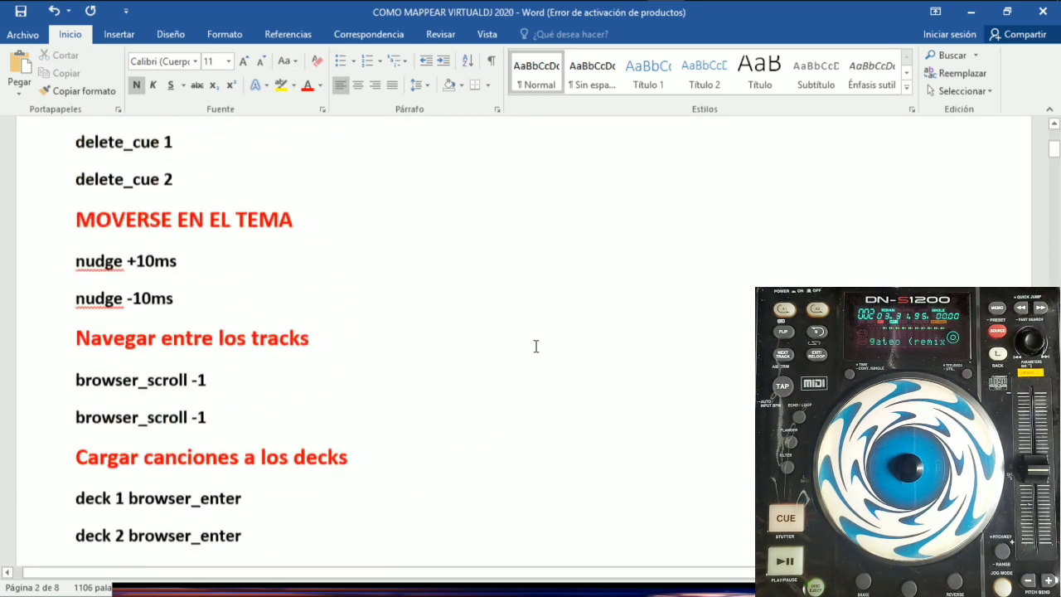
{"action": "scroll", "coordinate": [536, 347], "scroll_direction": "down", "scroll_amount": 15}
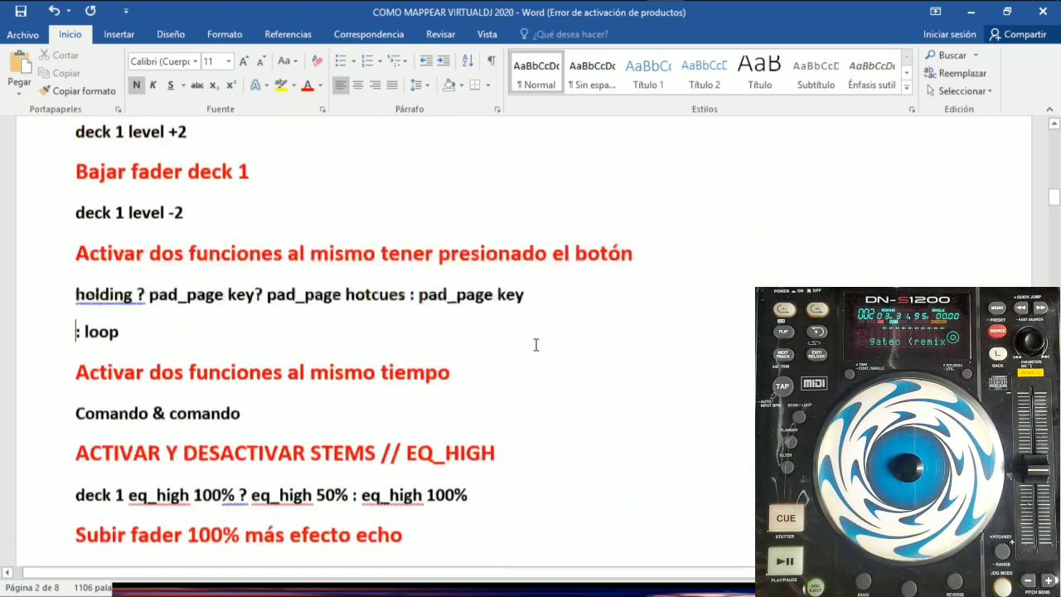
{"action": "scroll", "coordinate": [536, 345], "scroll_direction": "down", "scroll_amount": 12}
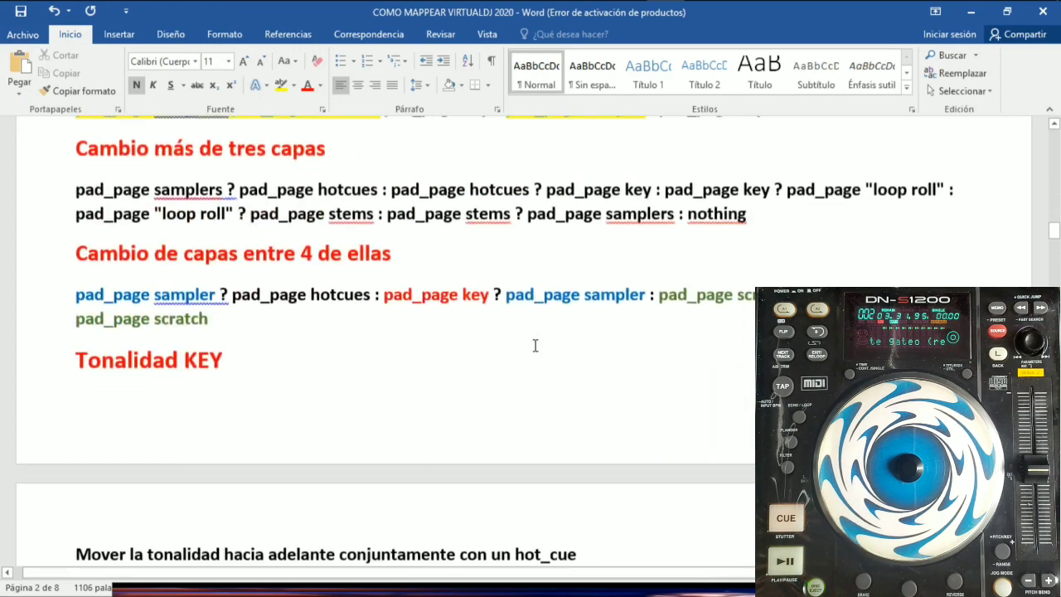
{"action": "scroll", "coordinate": [535, 346], "scroll_direction": "down", "scroll_amount": 8}
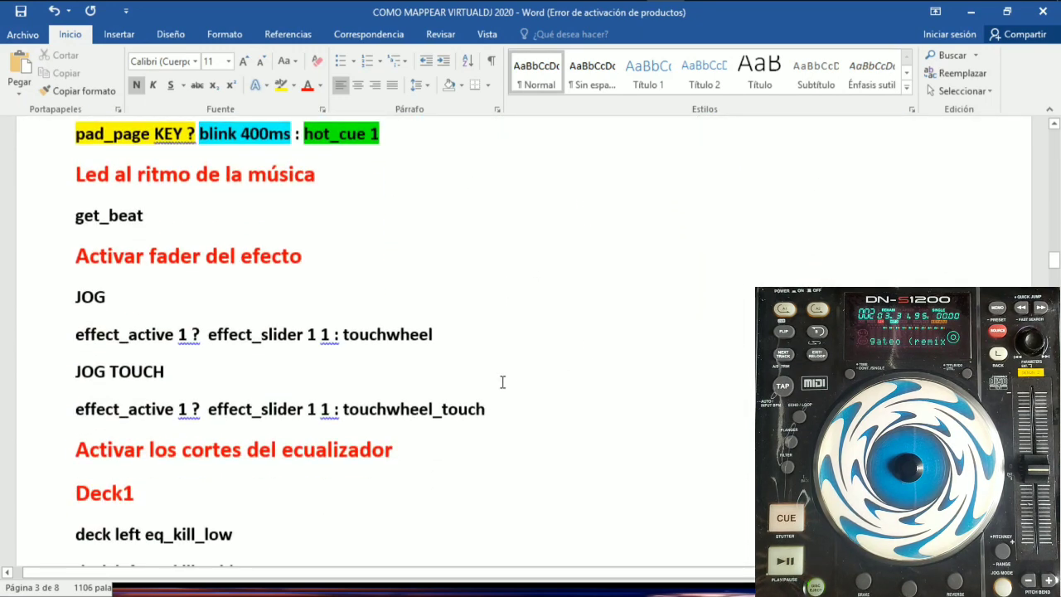
{"action": "left_click", "coordinate": [500, 408]}
{"action": "key", "text": "Return"}
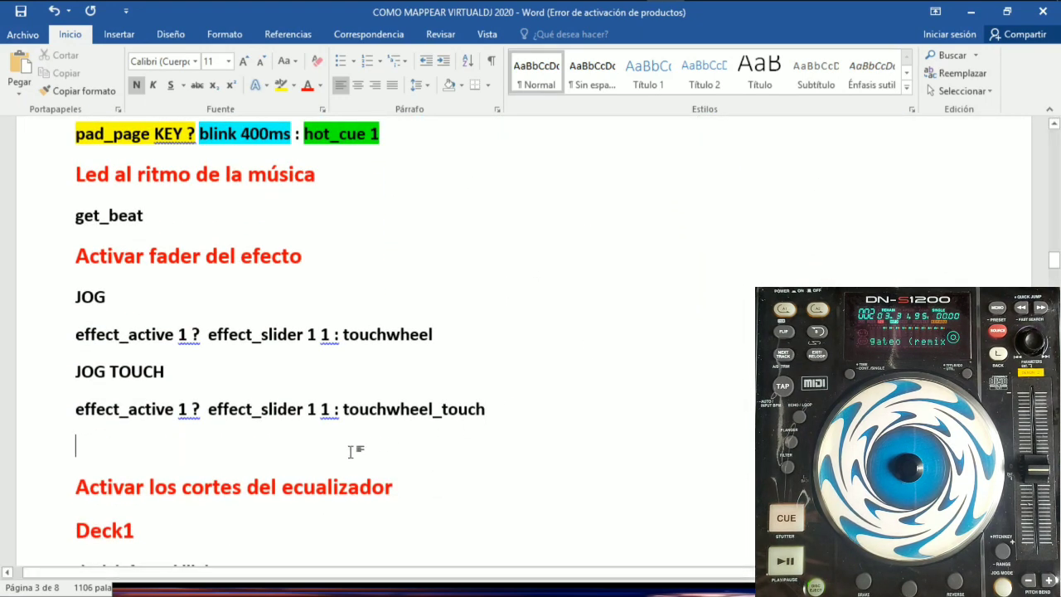
{"action": "key", "text": "ctrl+v"}
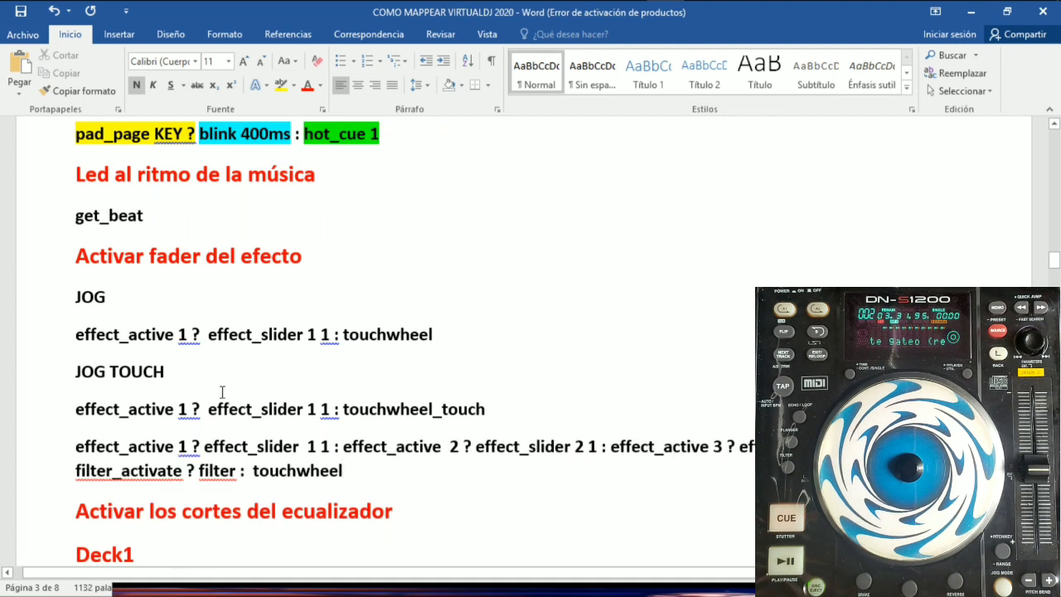
Step: Extend the heading "Activar fader del efecto" so that it reads "Activar fader del efecto 1 efecto"
{"action": "left_click", "coordinate": [328, 256]}
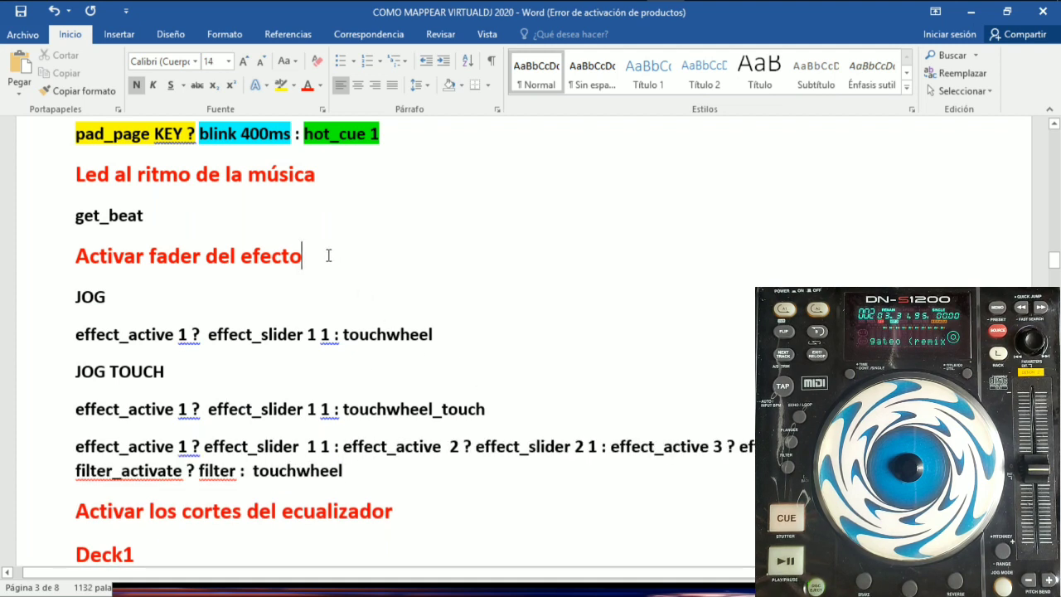
{"action": "type", "text": "1 e"}
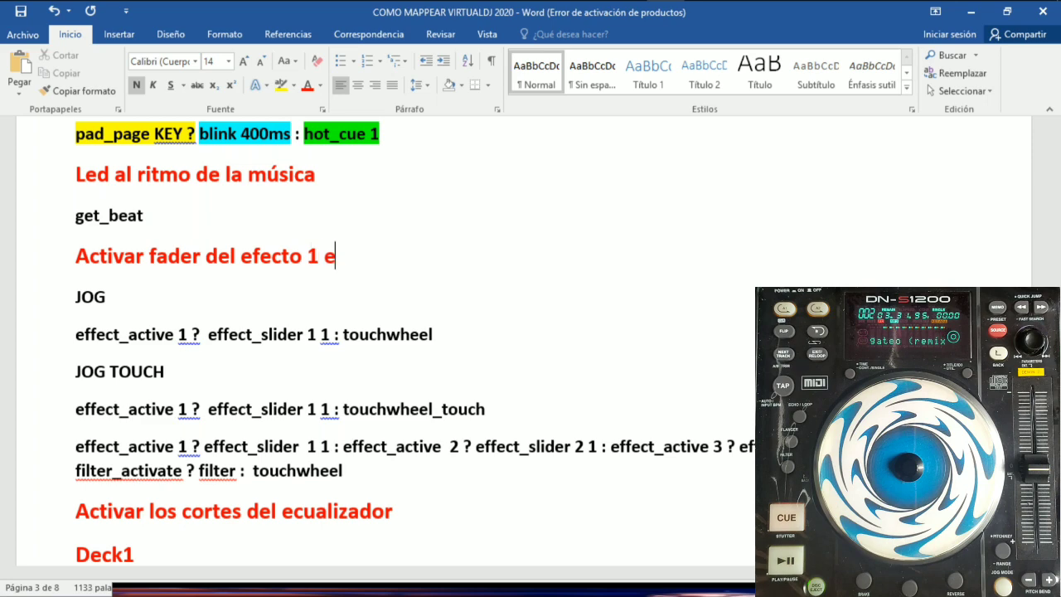
{"action": "type", "text": "fecto"}
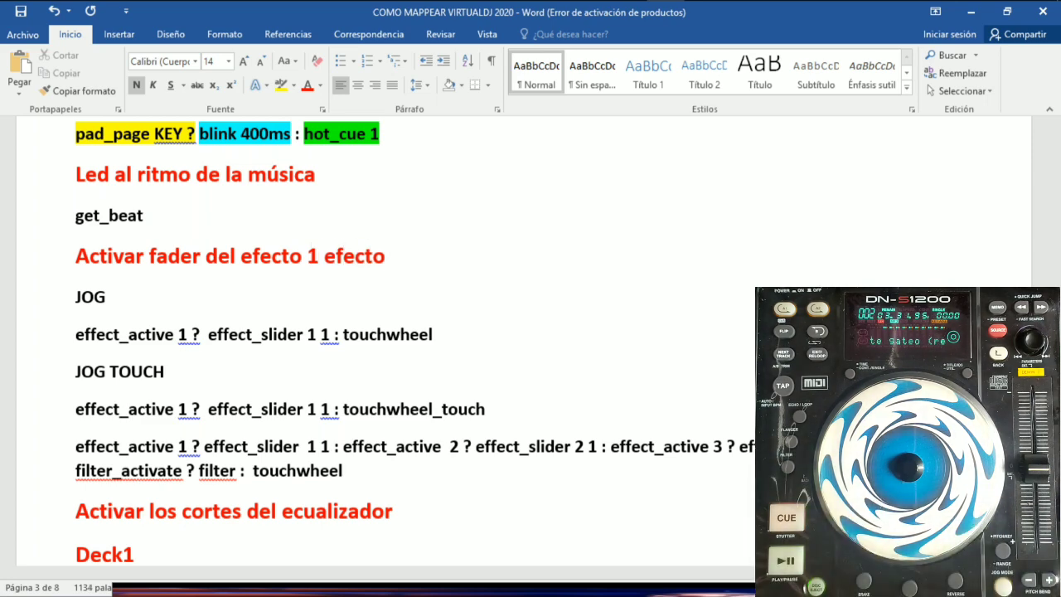
Step: Duplicate that heading above the multi-effect command as "Activar fader del efecto 3 efecto" and add the label "jog" under it
{"action": "left_click_drag", "start_coordinate": [391, 255], "coordinate": [93, 255]}
{"action": "key", "text": "ctrl+c"}
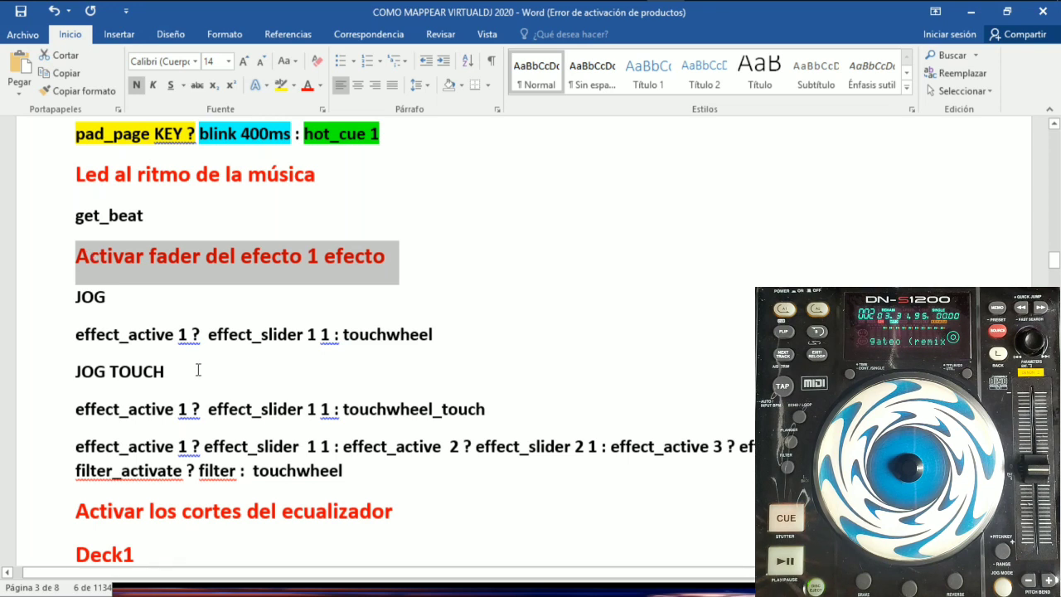
{"action": "left_click", "coordinate": [198, 369]}
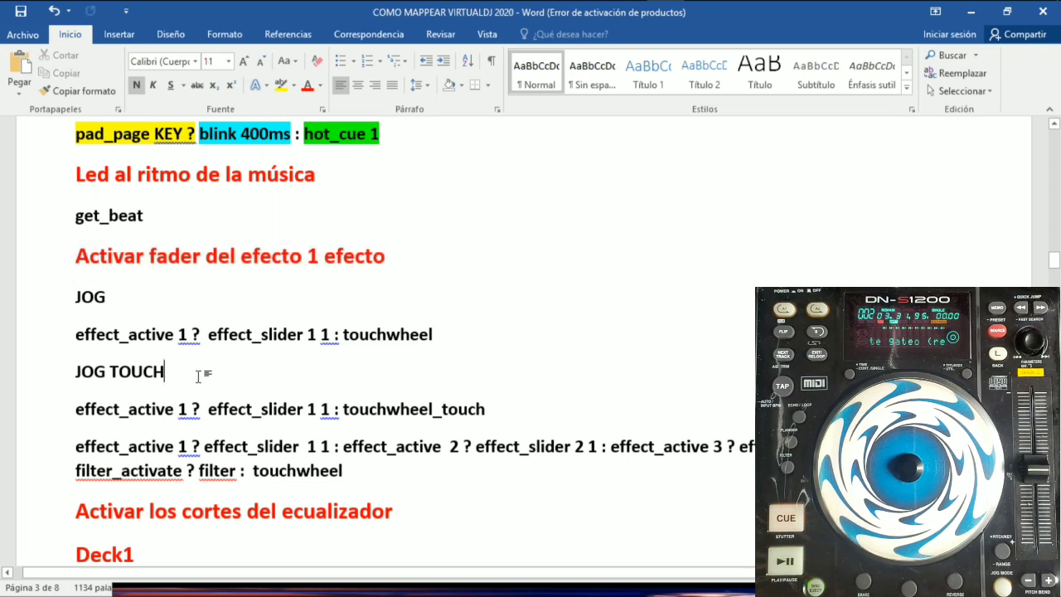
{"action": "left_click", "coordinate": [497, 403]}
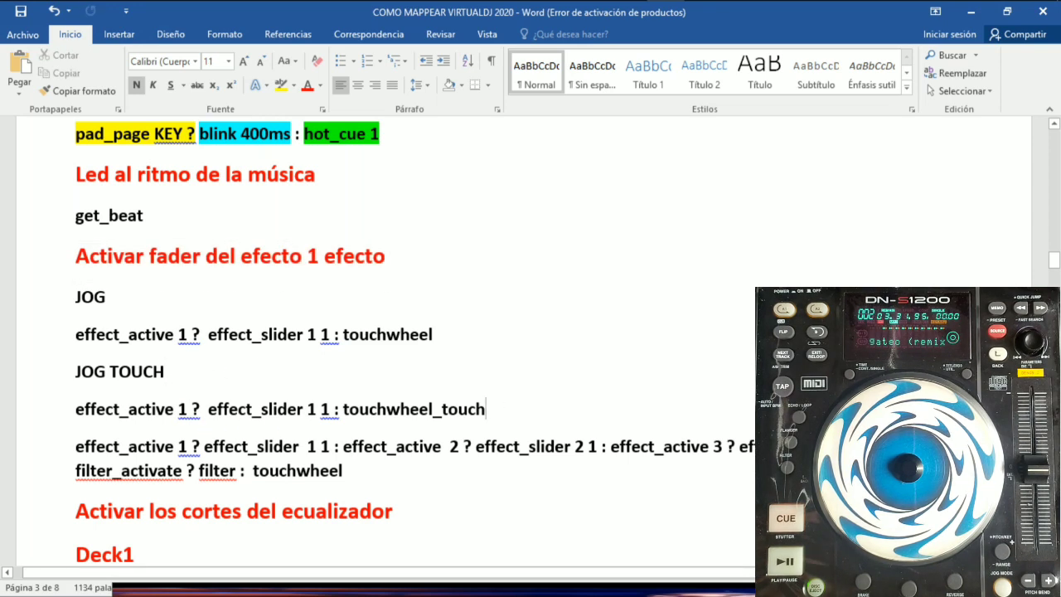
{"action": "key", "text": "Return"}
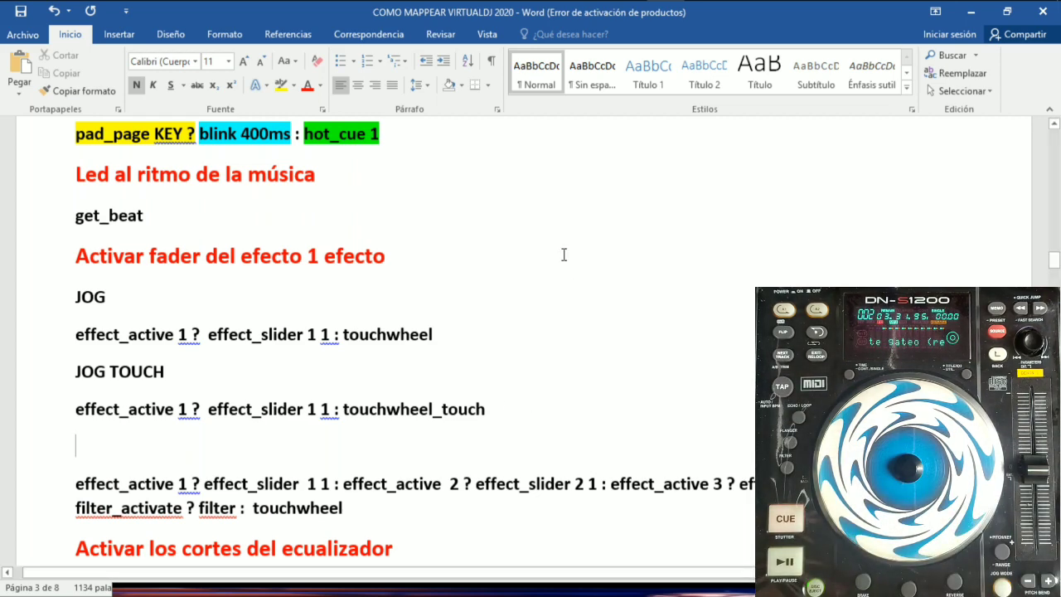
{"action": "left_click_drag", "start_coordinate": [389, 265], "coordinate": [104, 264]}
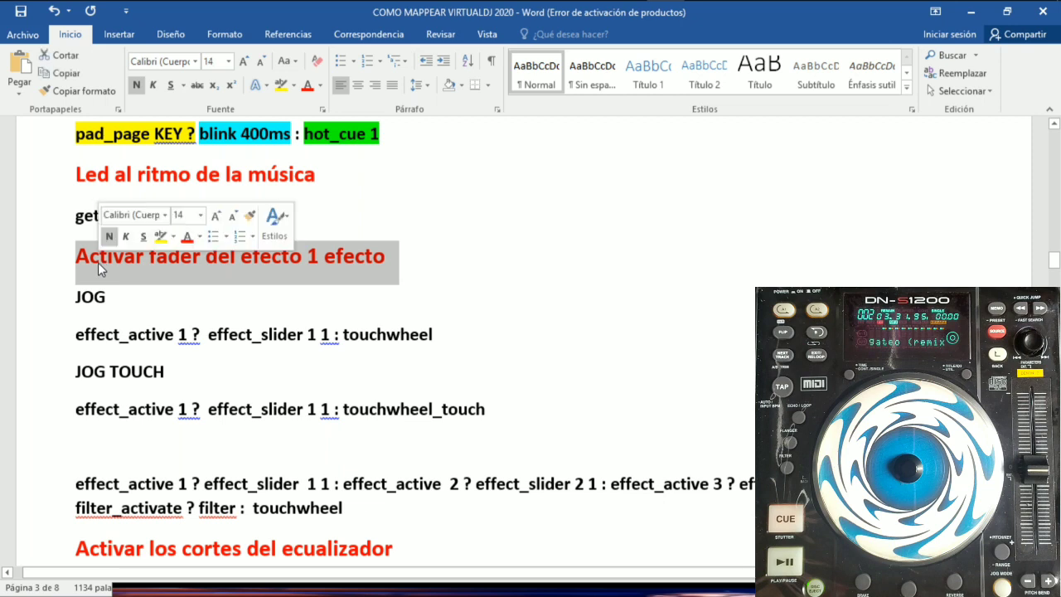
{"action": "left_click", "coordinate": [95, 447]}
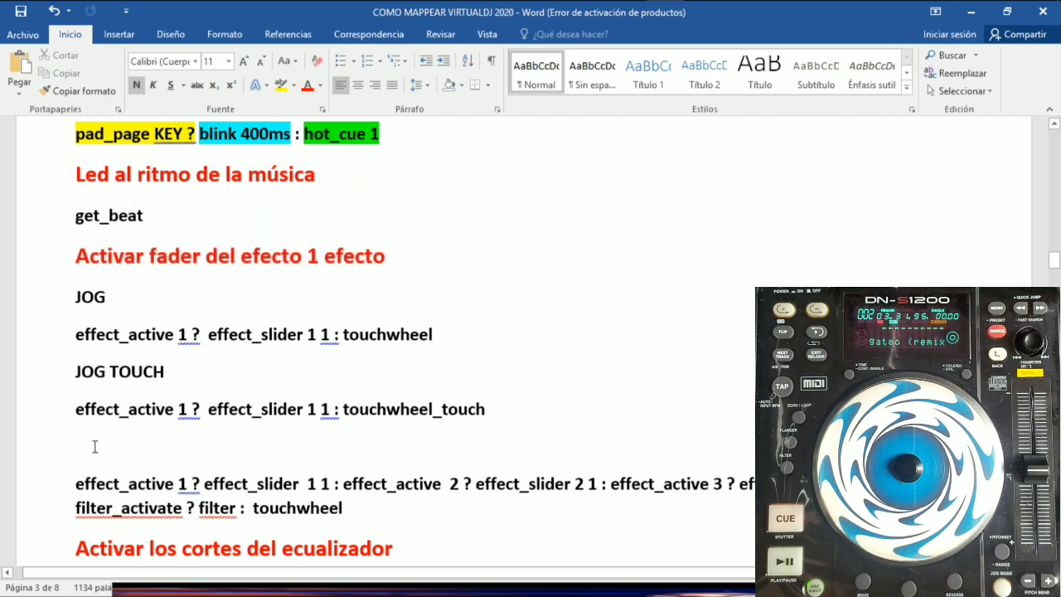
{"action": "key", "text": "ctrl+v"}
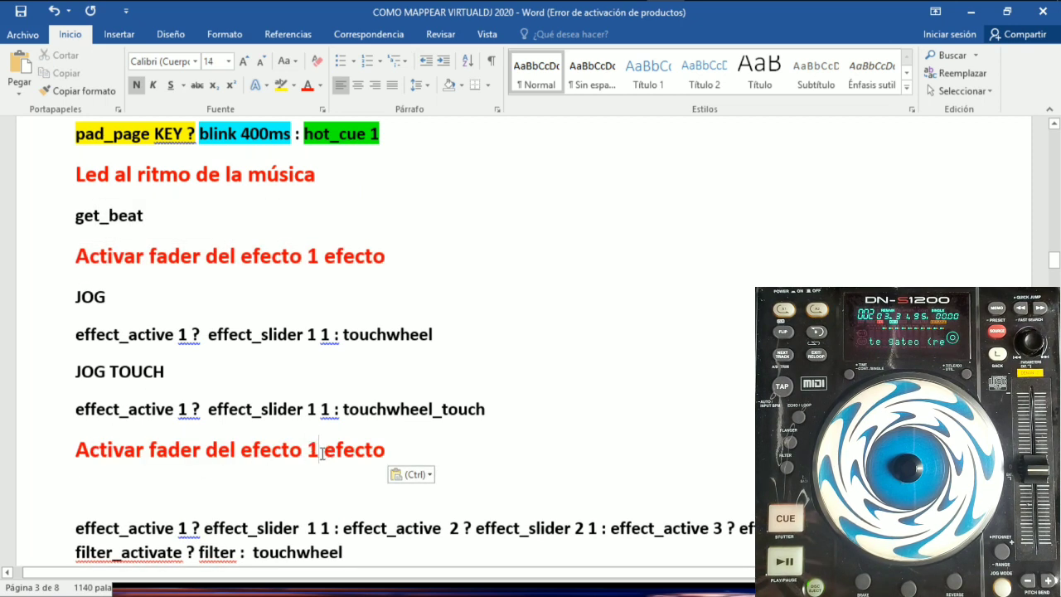
{"action": "key", "text": "BackSpace"}
{"action": "type", "text": "3"}
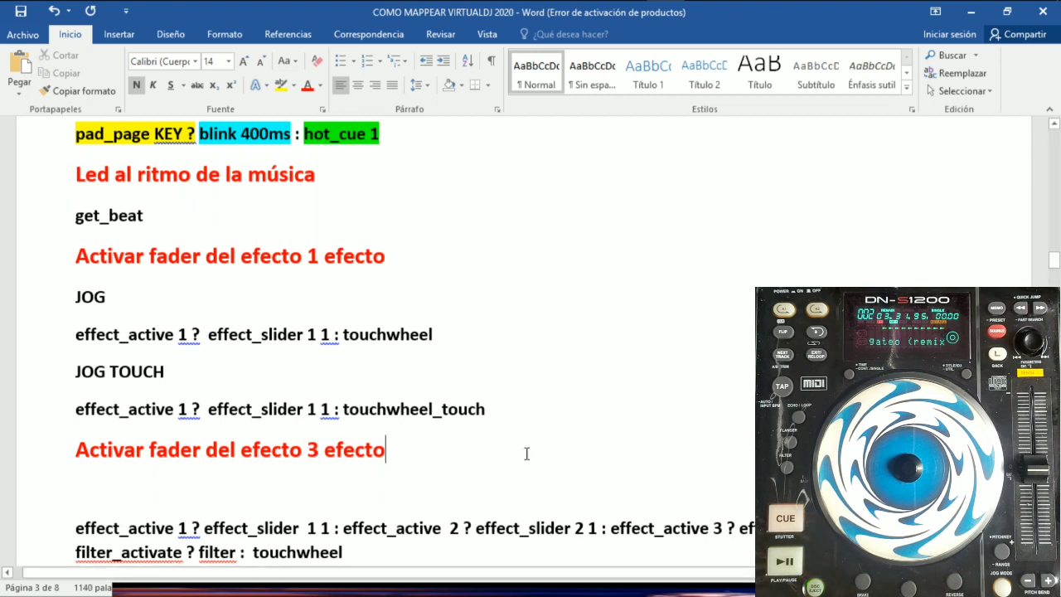
{"action": "scroll", "coordinate": [193, 439], "scroll_direction": "down", "scroll_amount": 3}
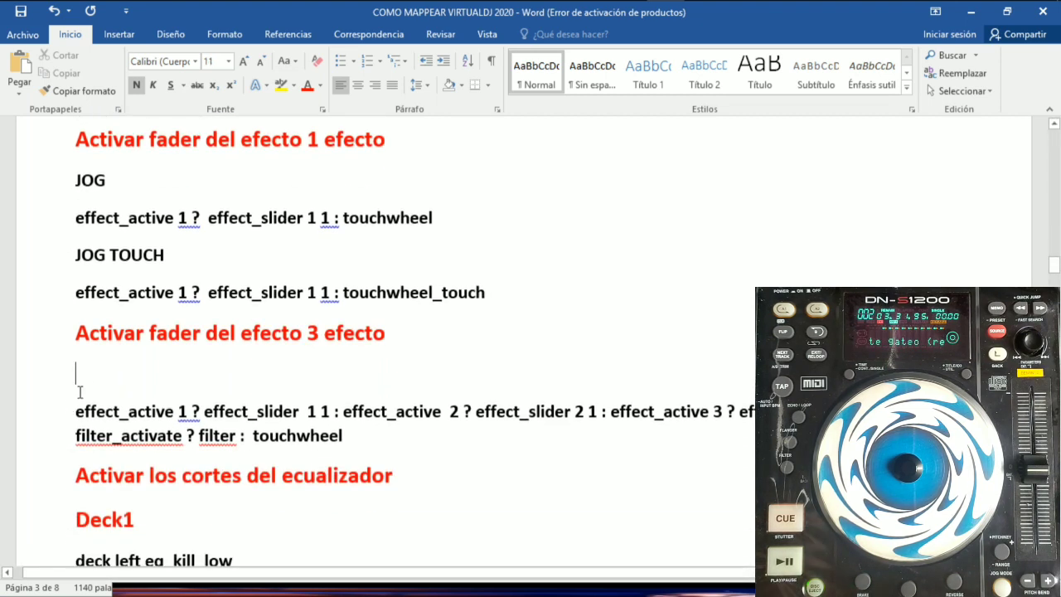
{"action": "type", "text": "jog"}
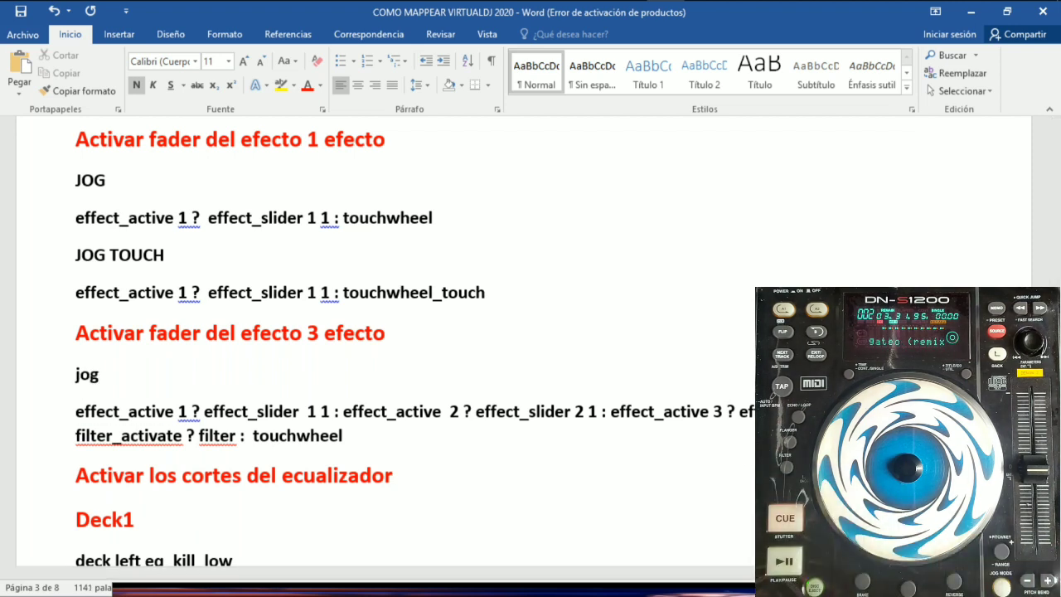
Step: Copy the multi-effect command and add the label "jog touch" on a new line below it
{"action": "left_click_drag", "start_coordinate": [350, 440], "coordinate": [84, 410]}
{"action": "key", "text": "ctrl+c"}
{"action": "left_click", "coordinate": [361, 439]}
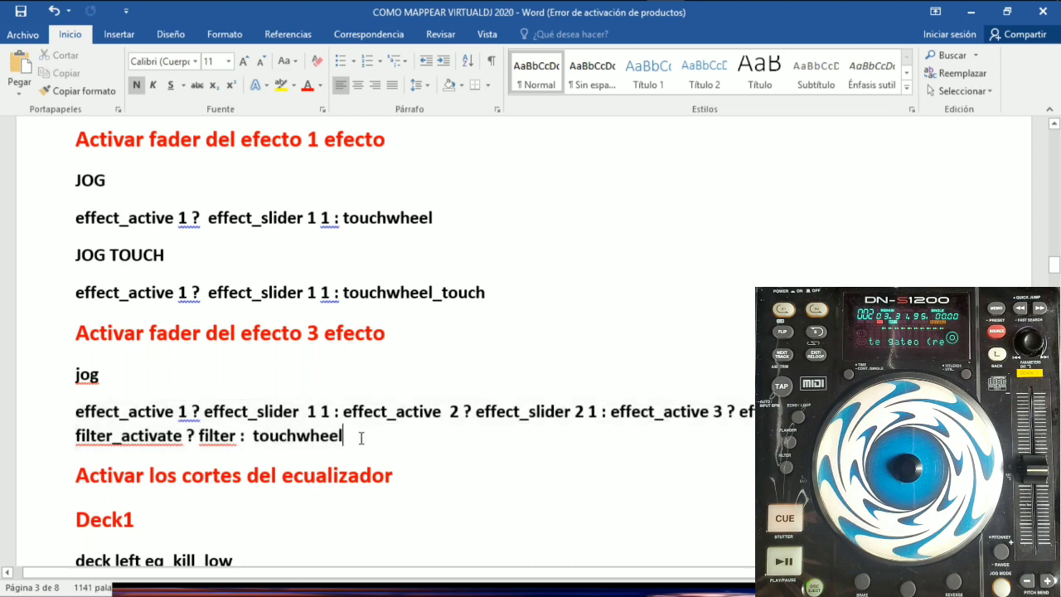
{"action": "key", "text": "Return"}
{"action": "key", "text": "Return"}
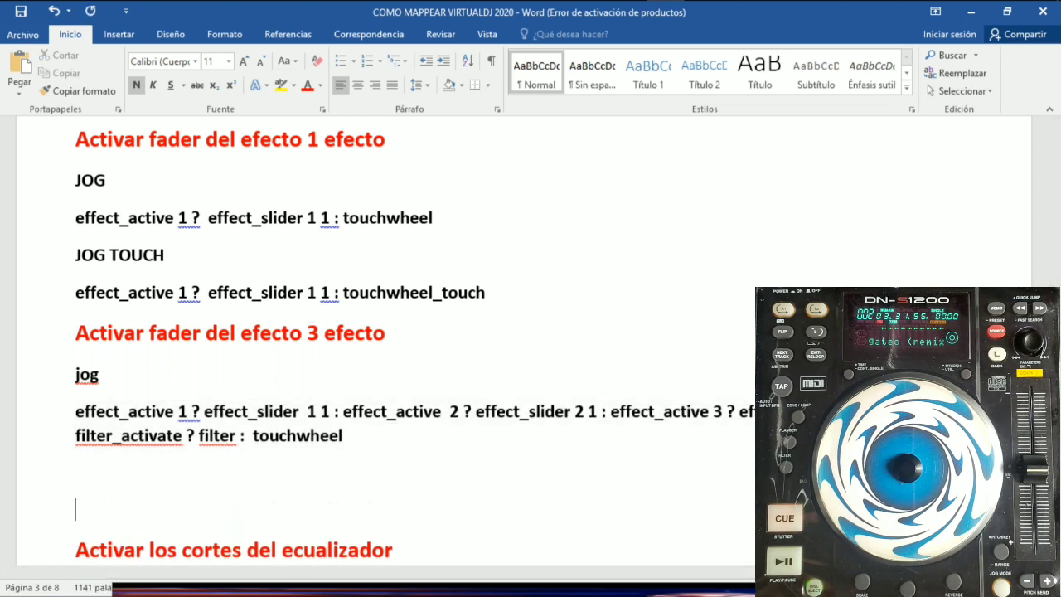
{"action": "key", "text": "Up"}
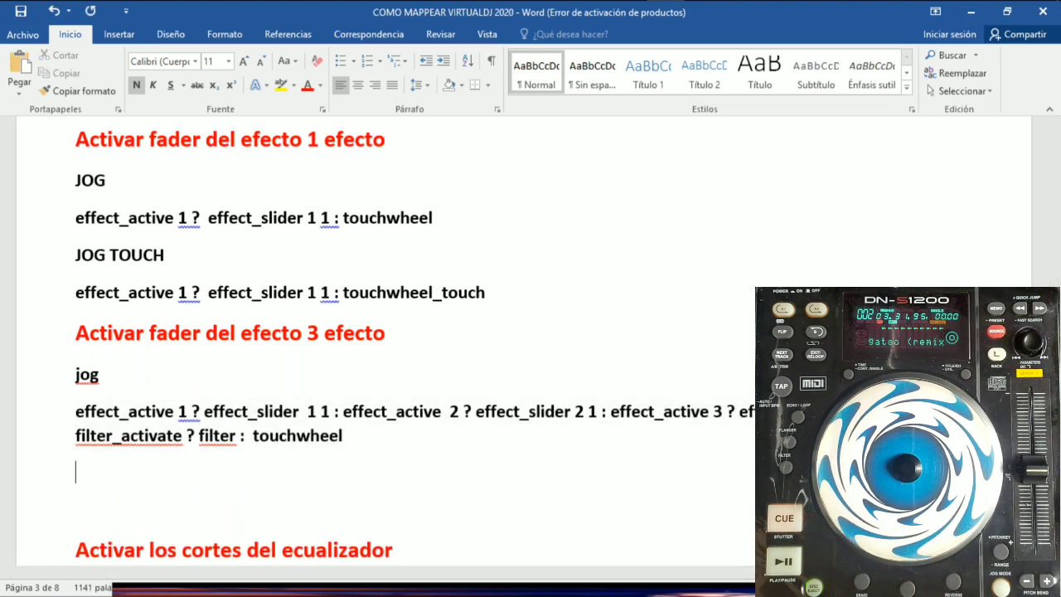
{"action": "type", "text": "jog tpouch"}
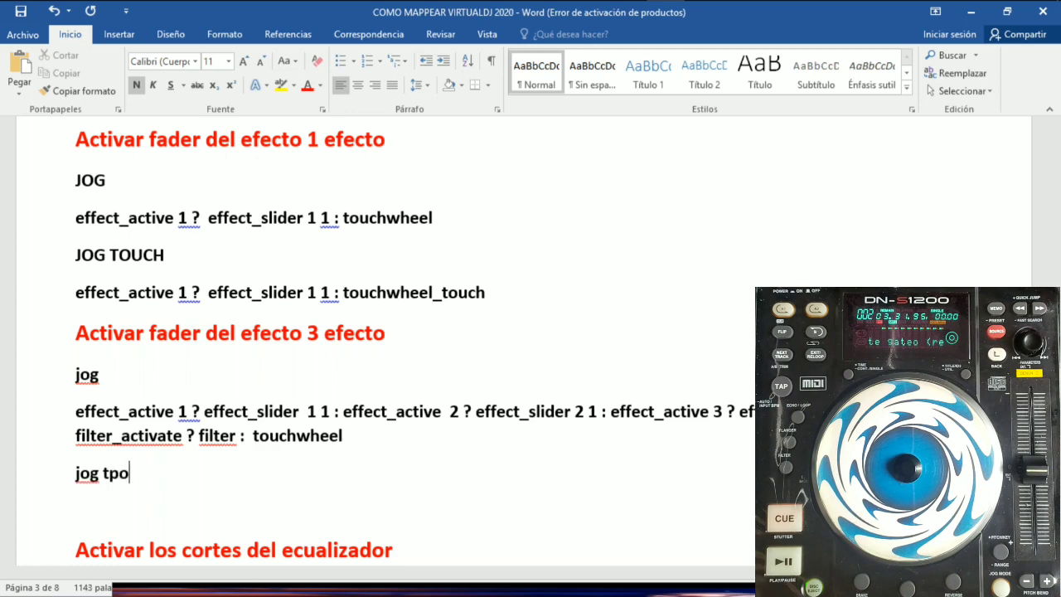
{"action": "key", "text": "BackSpace"}
{"action": "key", "text": "BackSpace"}
{"action": "key", "text": "BackSpace"}
{"action": "key", "text": "BackSpace"}
{"action": "key", "text": "BackSpace"}
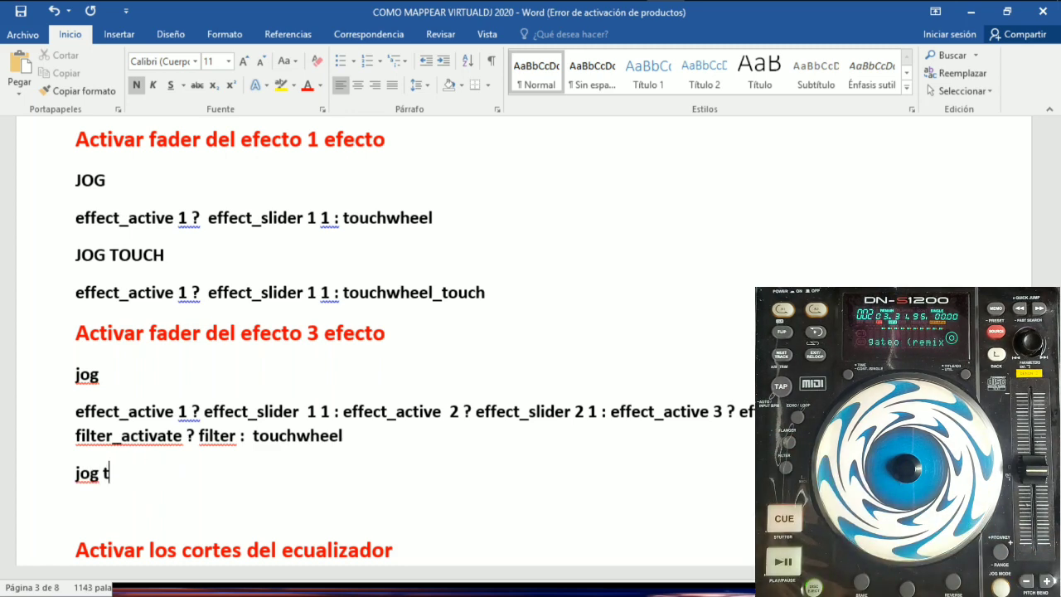
{"action": "type", "text": "ouch"}
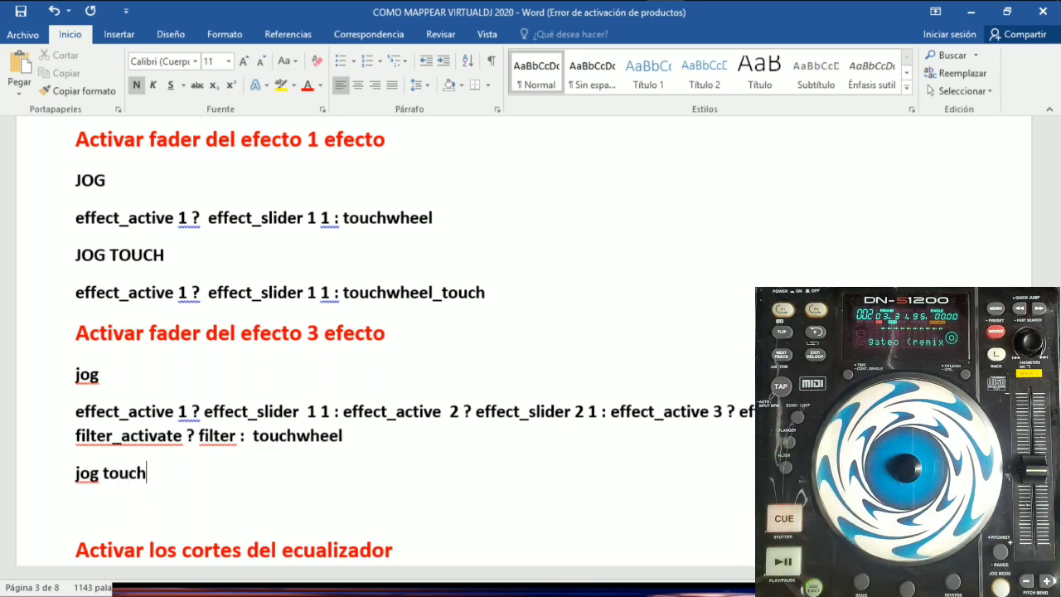
Step: Paste the copied multi-effect command under "jog touch" and change its ending to touchwheel_touch
{"action": "key", "text": "Return"}
{"action": "key", "text": "ctrl+v"}
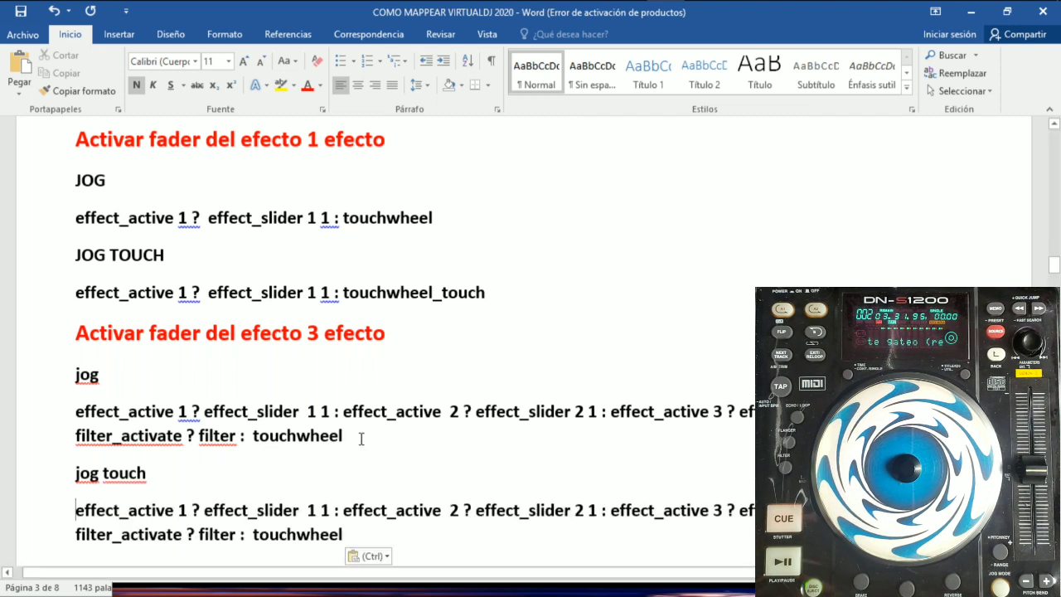
{"action": "key", "text": "Return"}
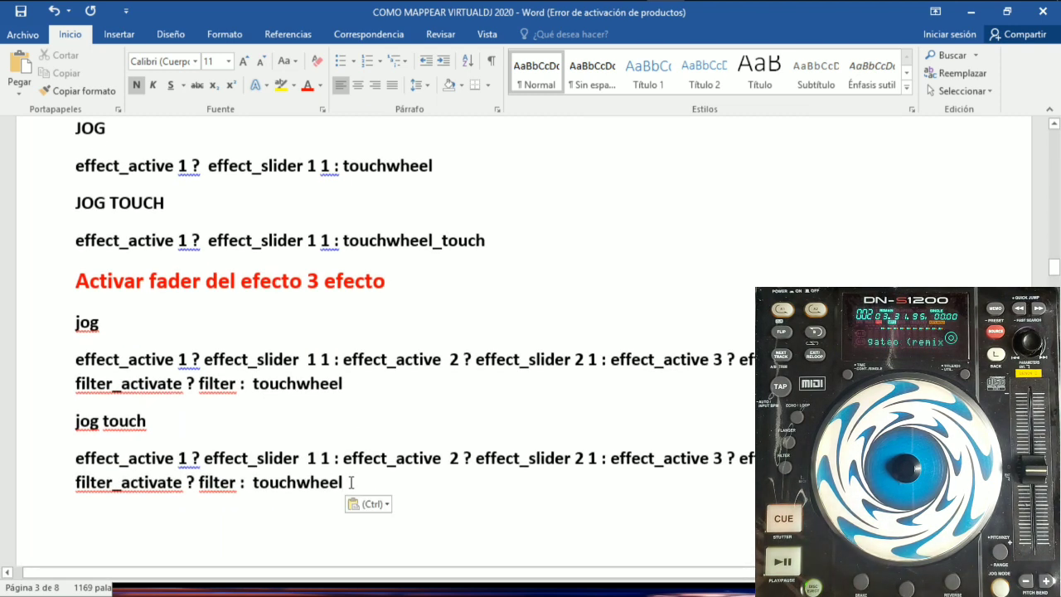
{"action": "type", "text": "_tocu"}
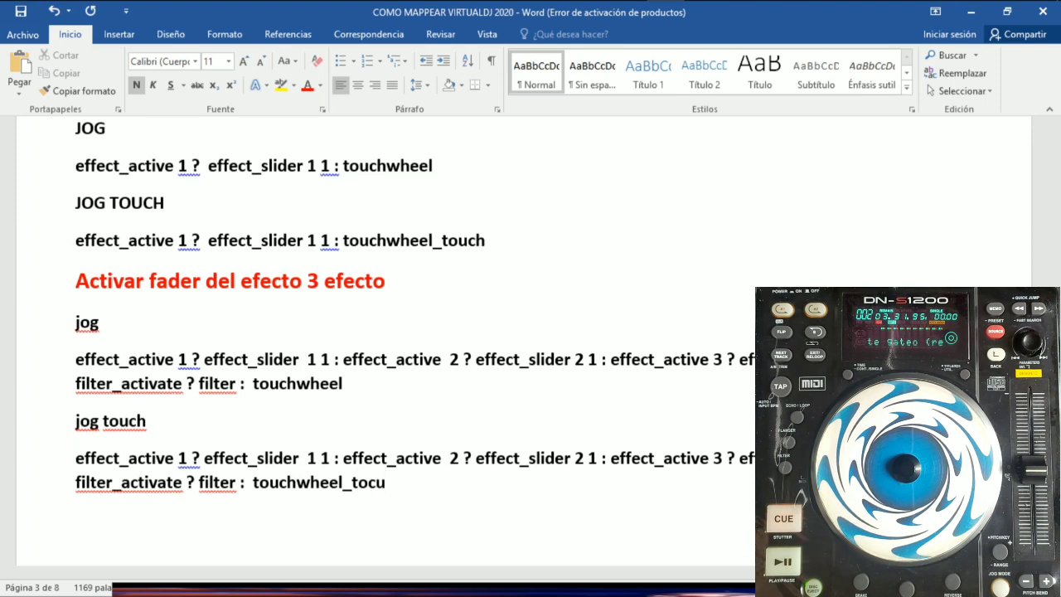
{"action": "key", "text": "BackSpace"}
{"action": "key", "text": "BackSpace"}
{"action": "type", "text": "uch"}
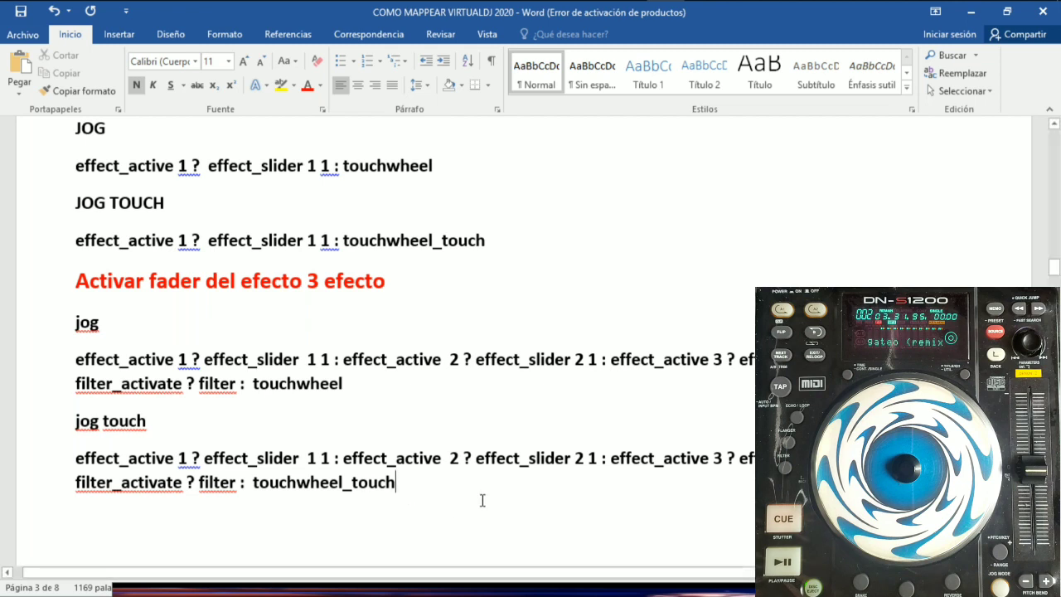
Step: Format the jog and jog touch labels under both "Activar fader del efecto" headings as bullet points
{"action": "left_click_drag", "start_coordinate": [157, 418], "coordinate": [75, 419]}
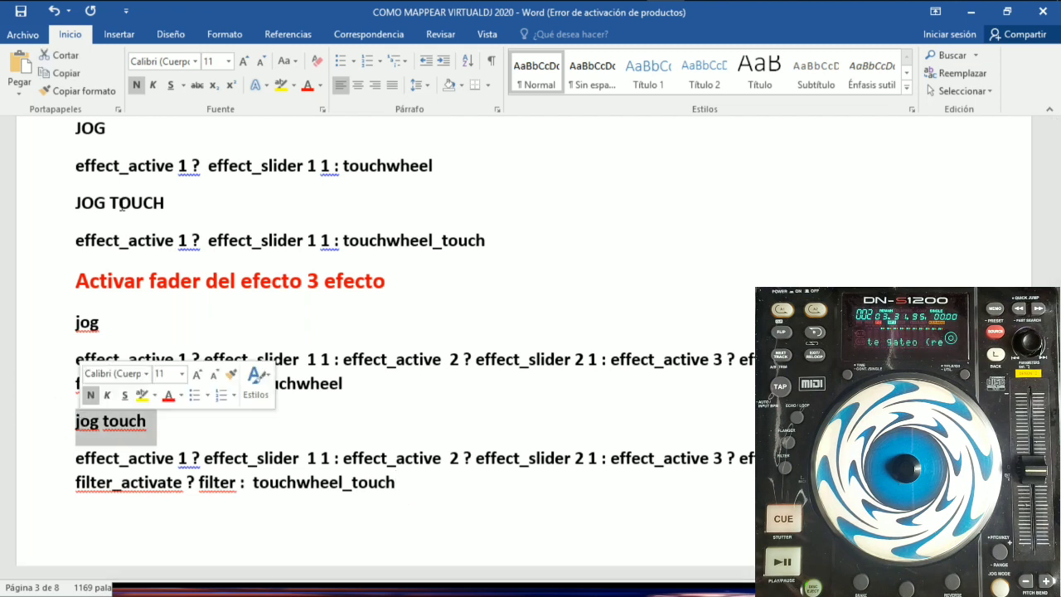
{"action": "left_click", "coordinate": [77, 129]}
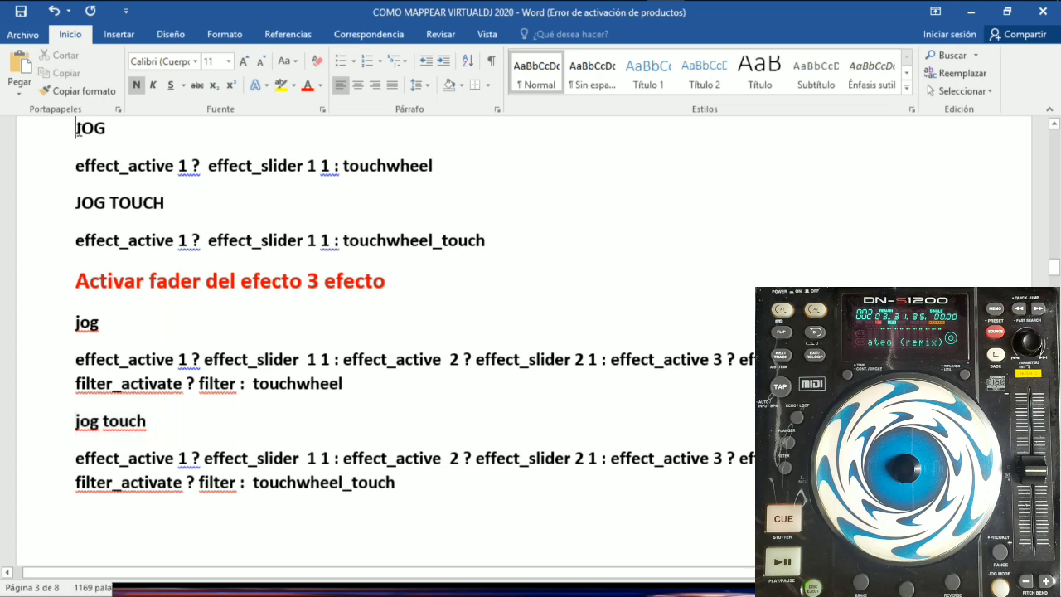
{"action": "left_click", "coordinate": [340, 60]}
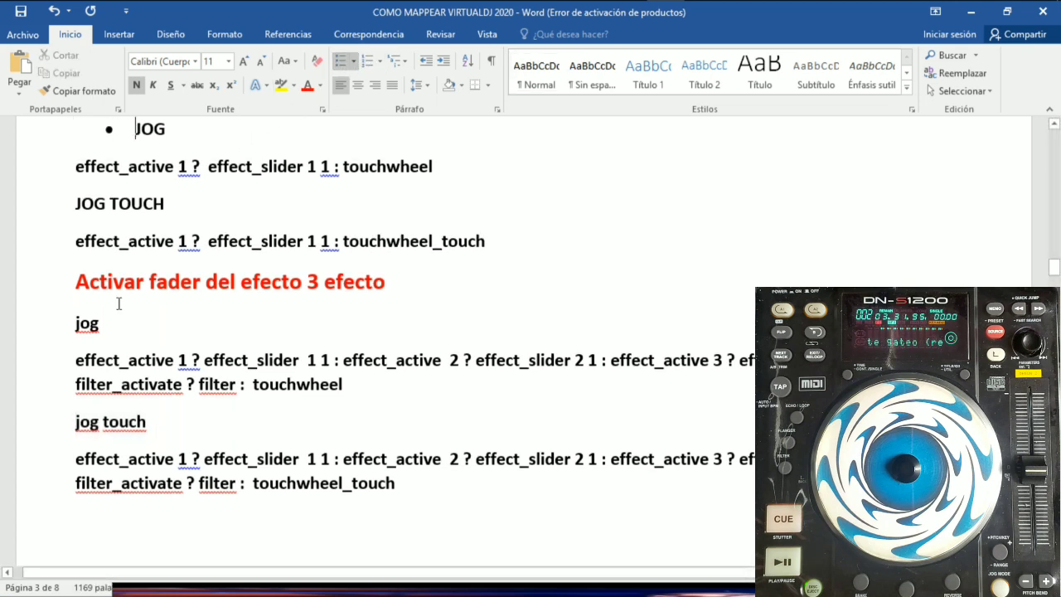
{"action": "left_click", "coordinate": [72, 324]}
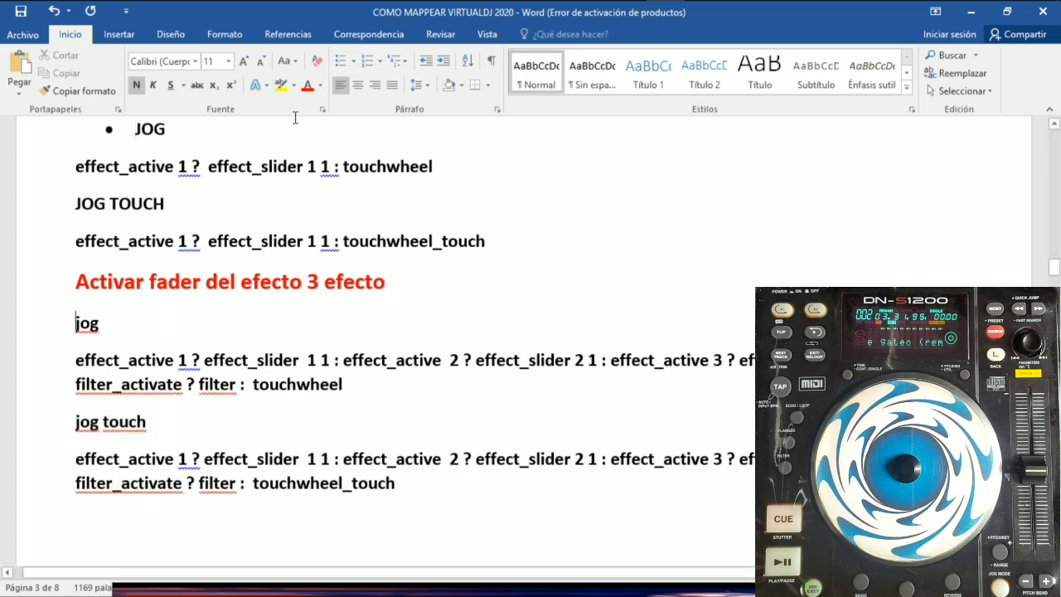
{"action": "left_click", "coordinate": [340, 60]}
{"action": "left_click", "coordinate": [73, 423]}
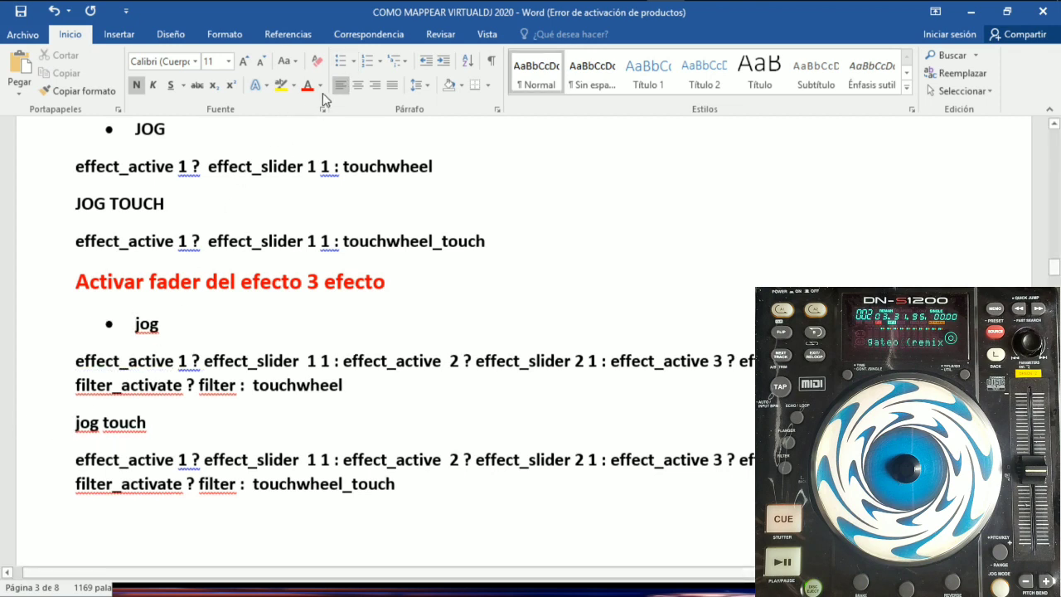
{"action": "left_click", "coordinate": [341, 60]}
{"action": "scroll", "coordinate": [299, 262], "scroll_direction": "up", "scroll_amount": 1}
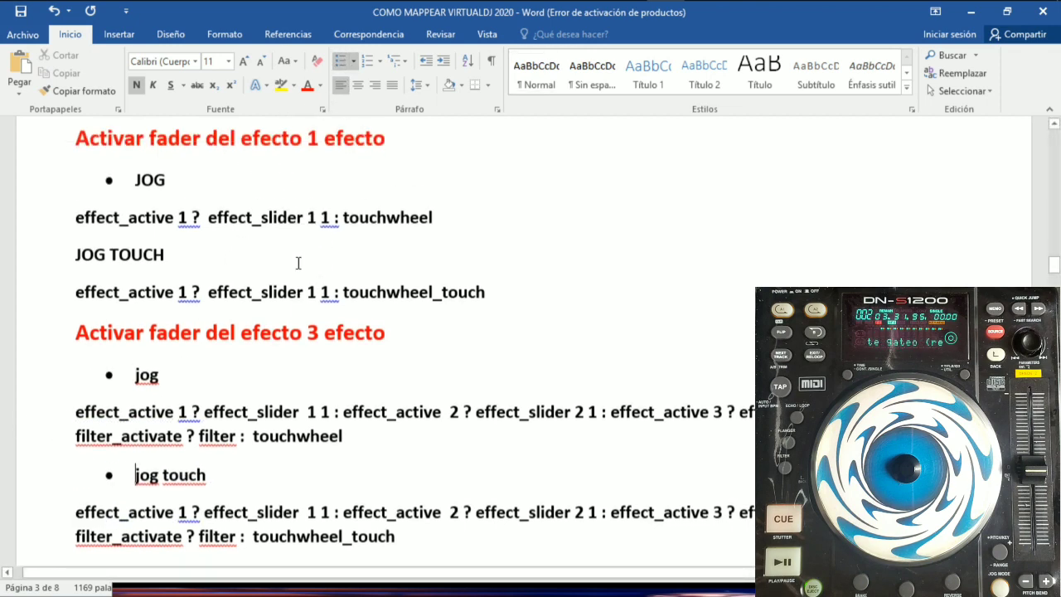
{"action": "left_click", "coordinate": [78, 260]}
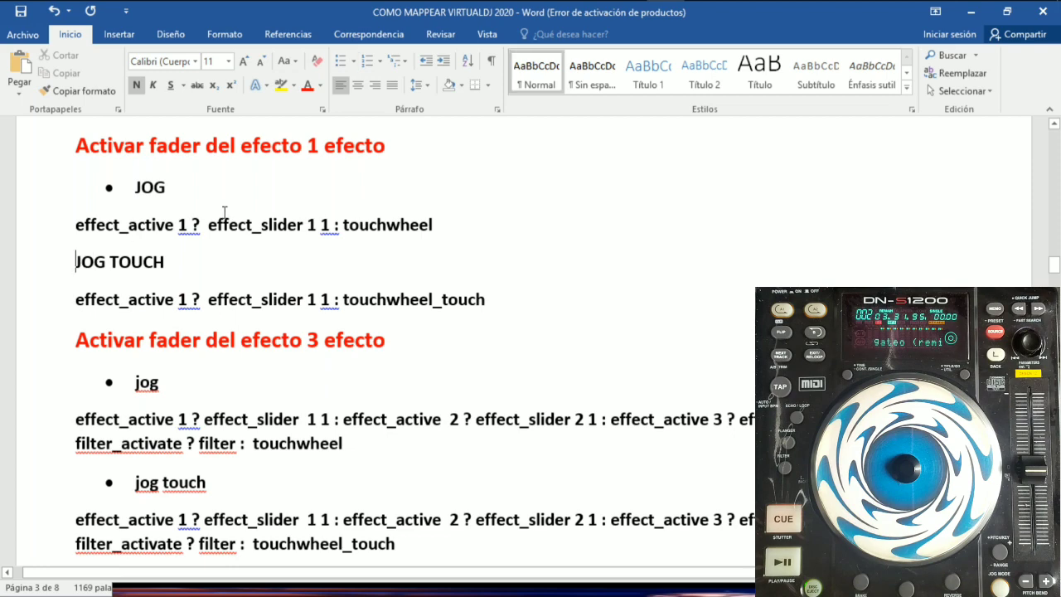
{"action": "left_click", "coordinate": [343, 61]}
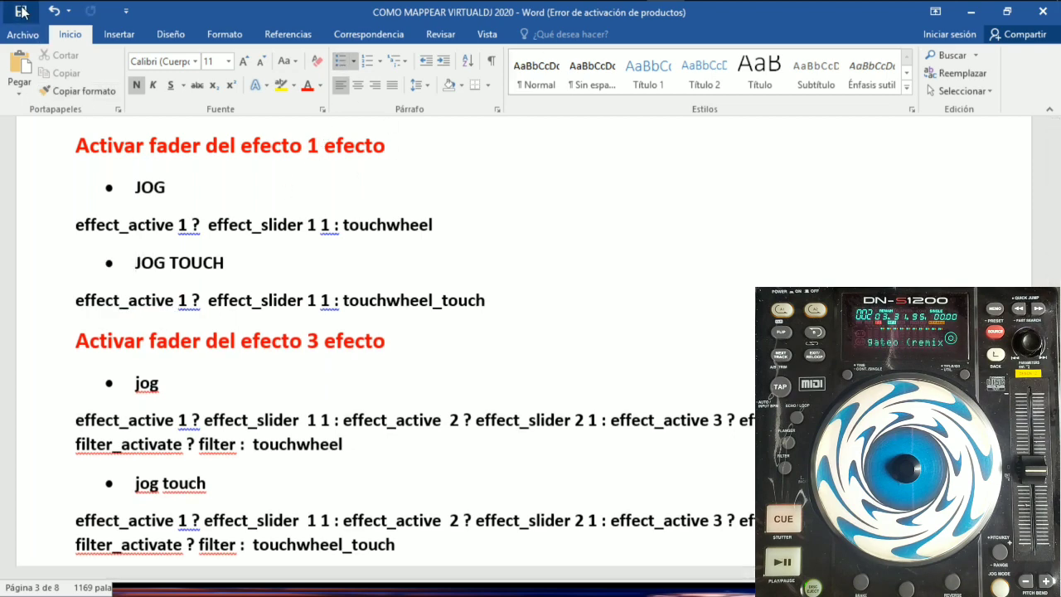
Step: Switch to VirtualDJ and set the FX3 action in the DENON 1200 PRUEBA mapping to "effect_active 3"
{"action": "key", "text": "alt+Tab"}
{"action": "key", "text": "alt+Tab"}
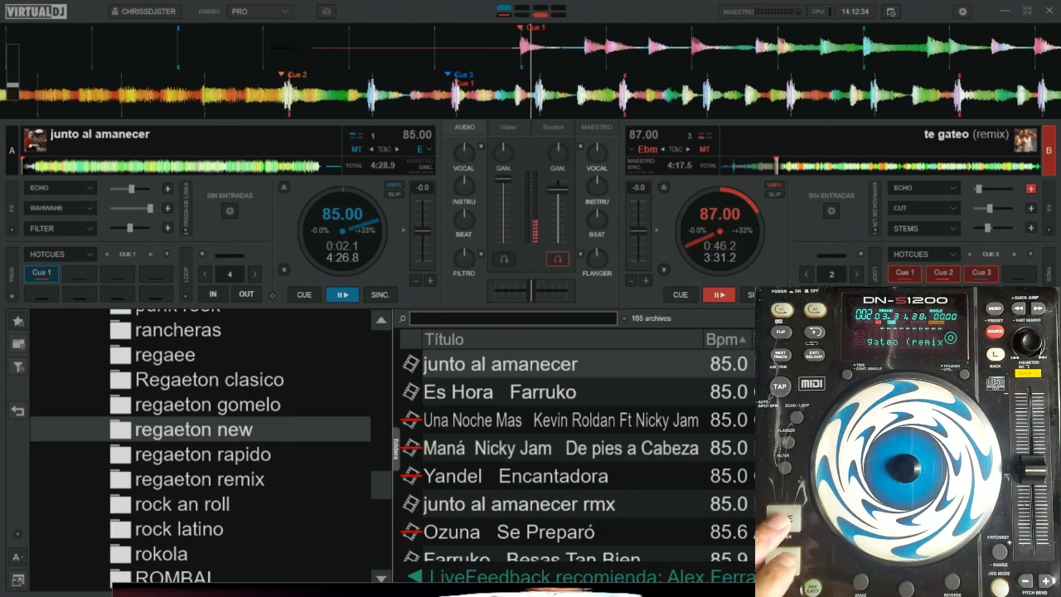
{"action": "left_click", "coordinate": [961, 13]}
{"action": "left_click", "coordinate": [423, 98]}
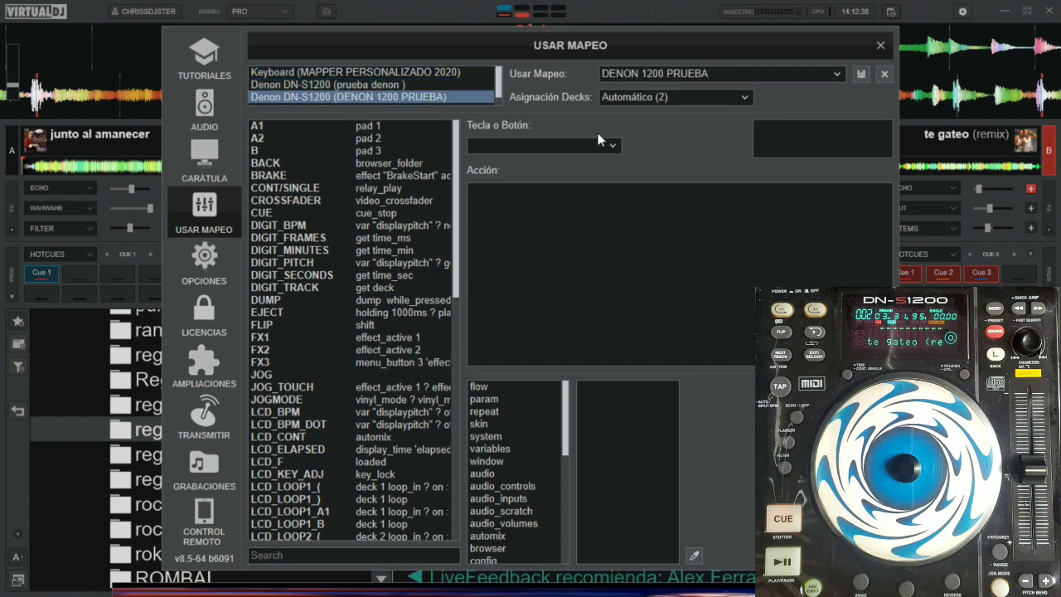
{"action": "left_click", "coordinate": [774, 125]}
{"action": "key", "text": "ctrl+a"}
{"action": "type", "text": "effe"}
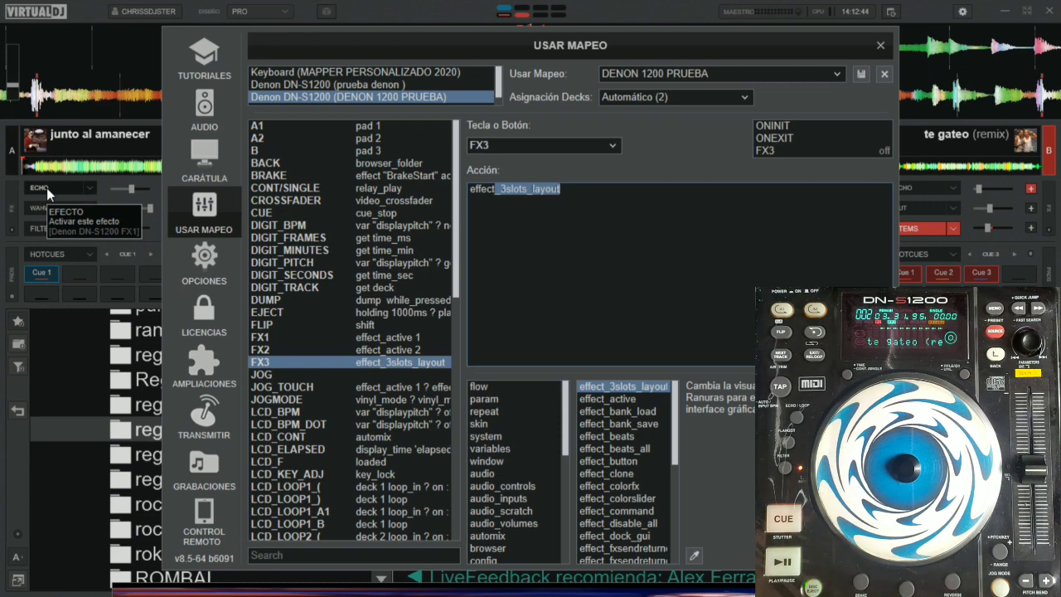
{"action": "type", "text": "ct_active 3"}
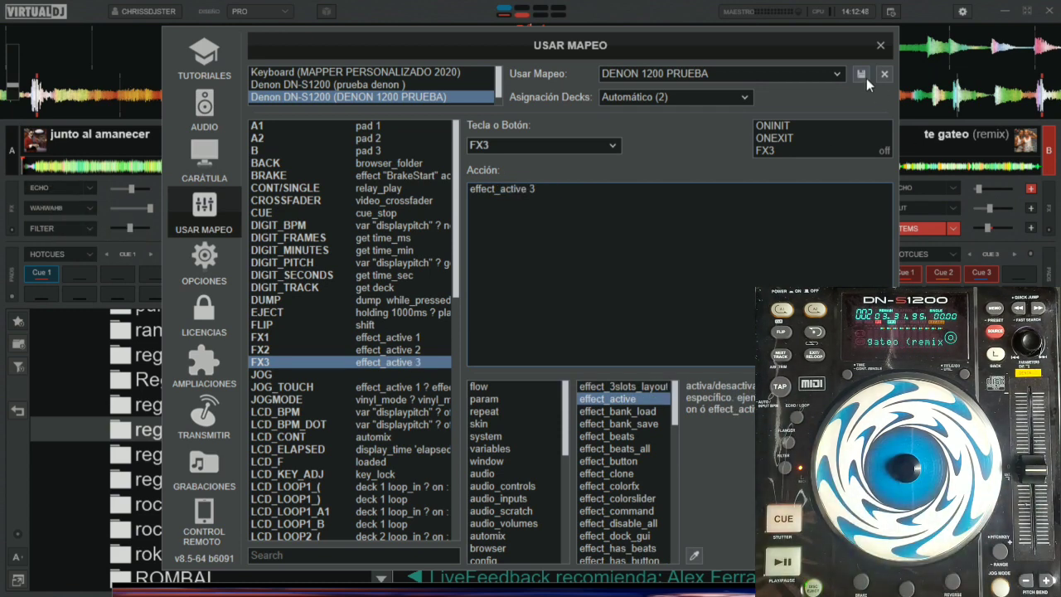
Step: Reopen the DENON 1200 PRUEBA mapping and insert "effect_active 3 ?" before touchwheel in the JOG action
{"action": "left_click", "coordinate": [881, 46]}
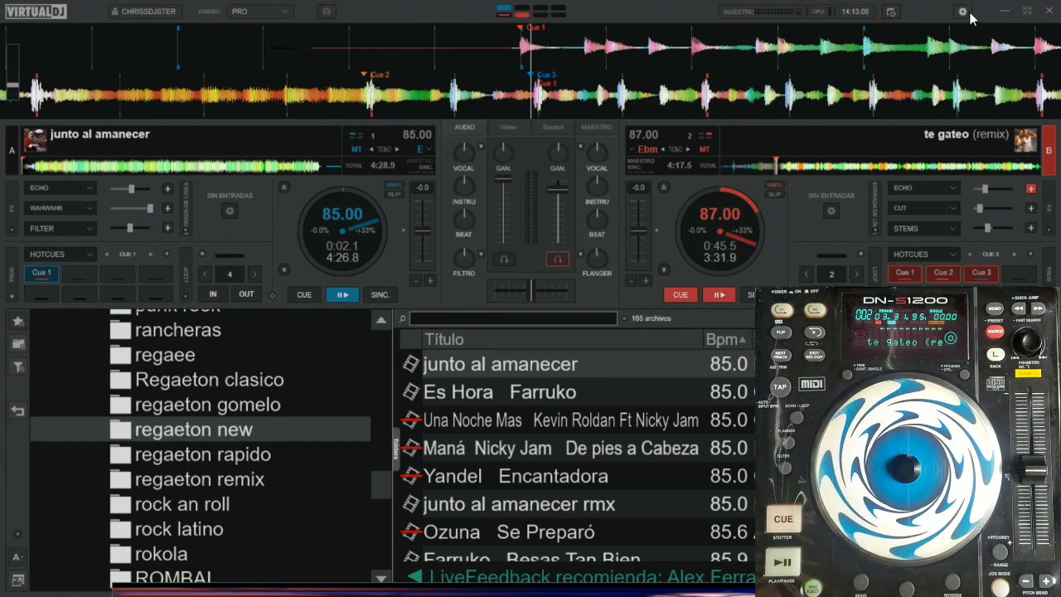
{"action": "left_click", "coordinate": [962, 12]}
{"action": "left_click", "coordinate": [413, 97]}
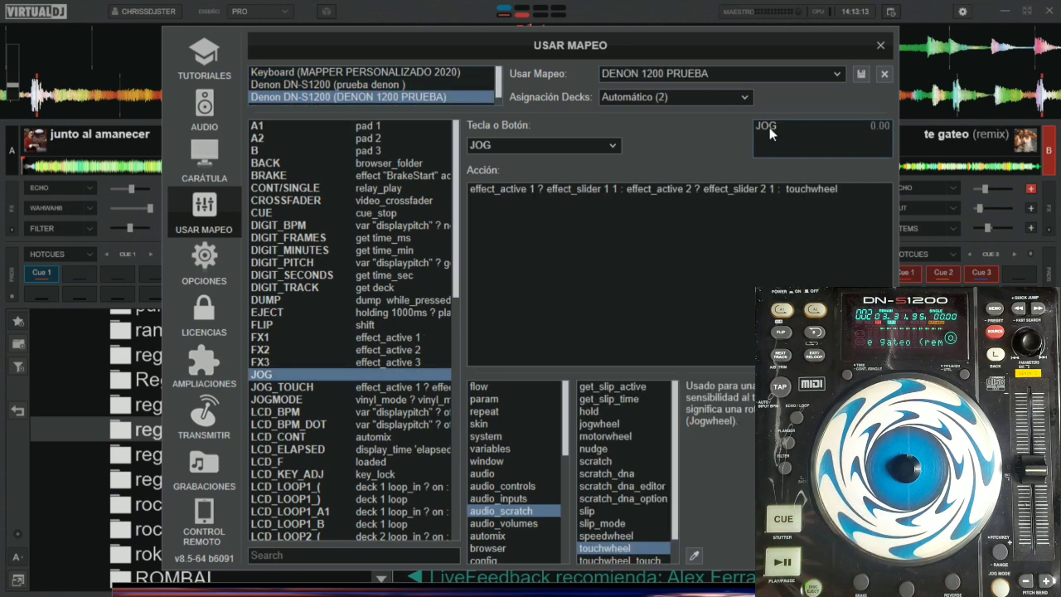
{"action": "left_click", "coordinate": [783, 189]}
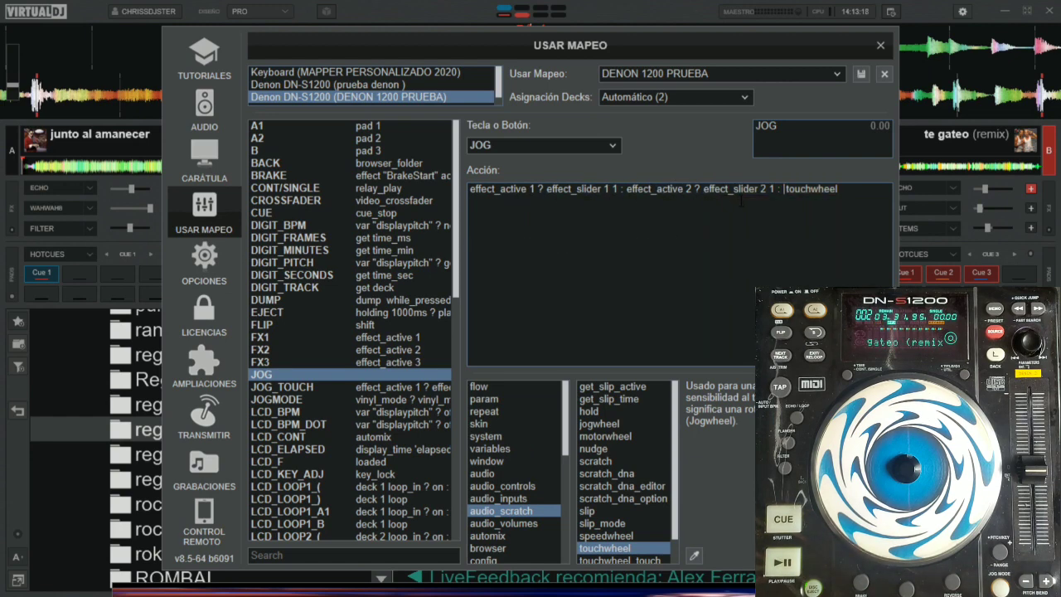
{"action": "type", "text": "effect"}
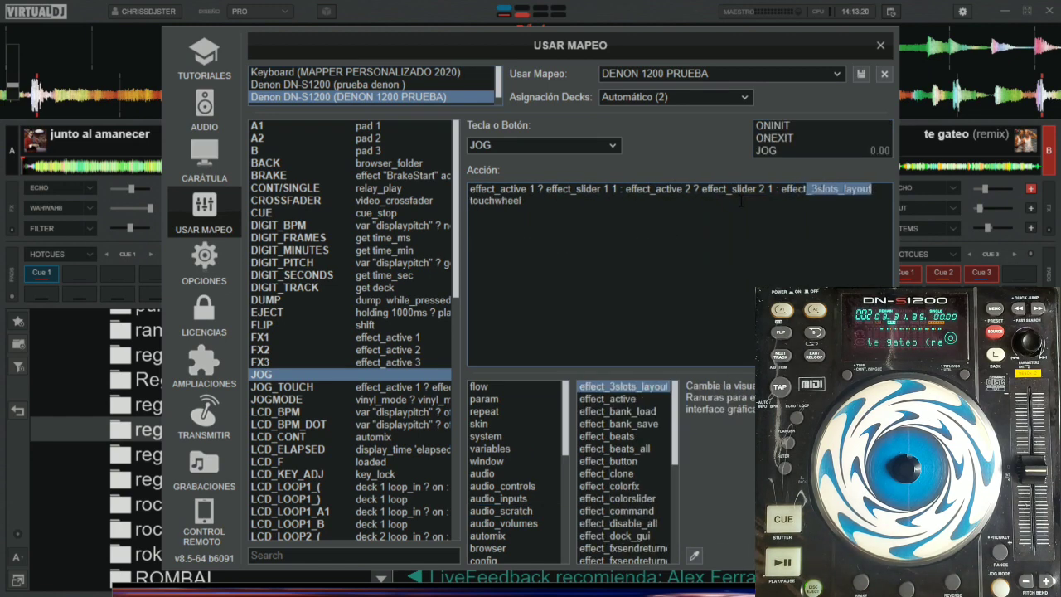
{"action": "type", "text": "_active 2"}
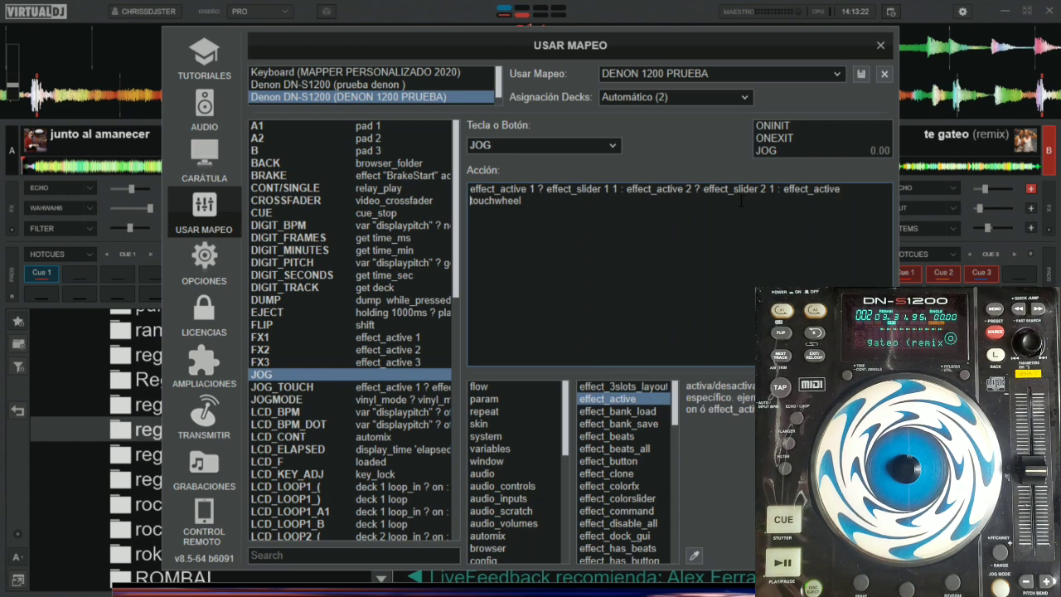
{"action": "key", "text": "BackSpace"}
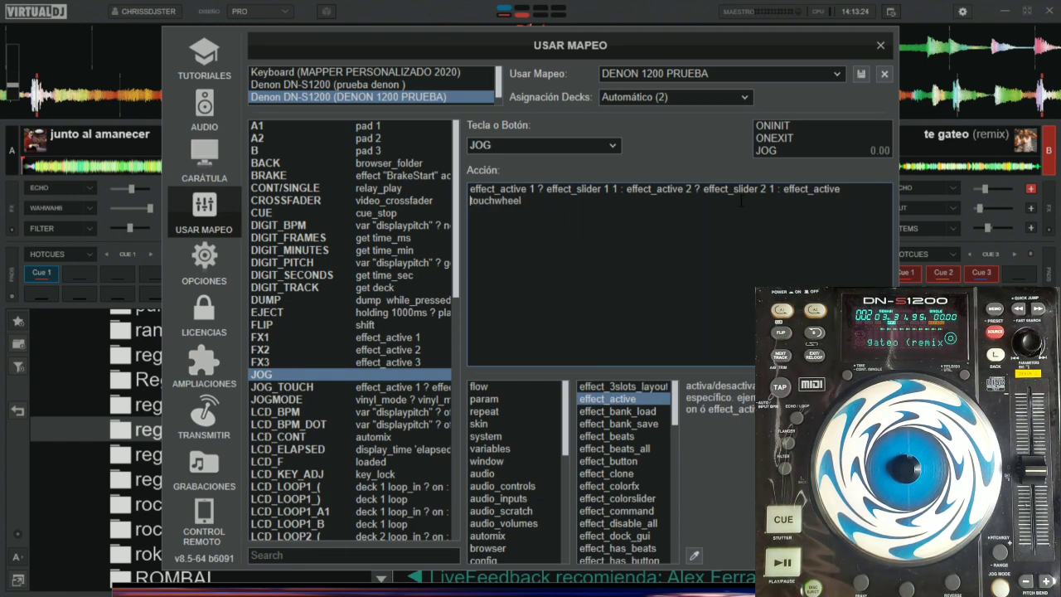
{"action": "type", "text": "3 ="}
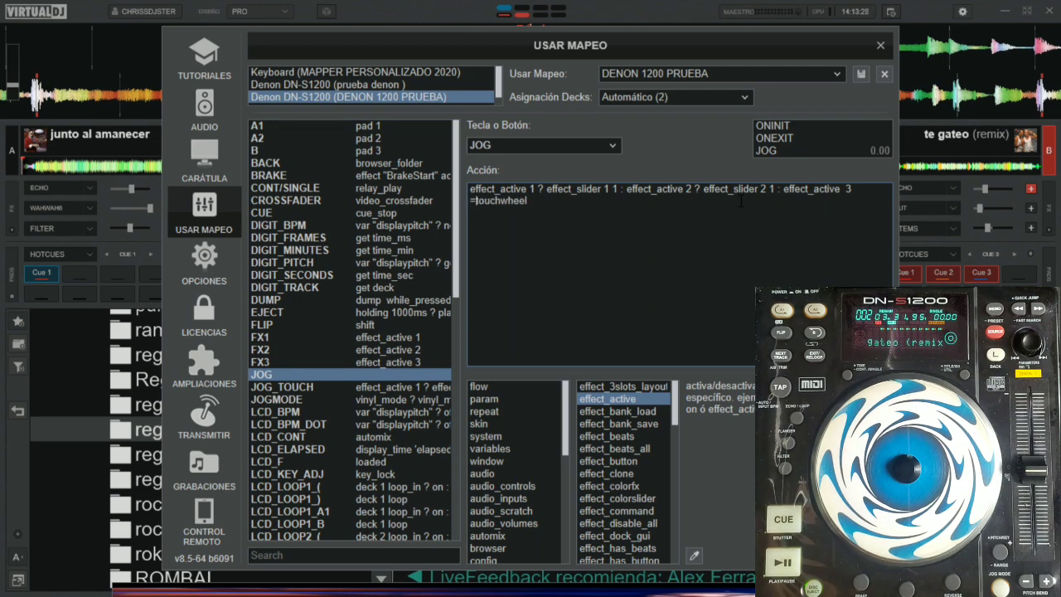
{"action": "key", "text": "BackSpace"}
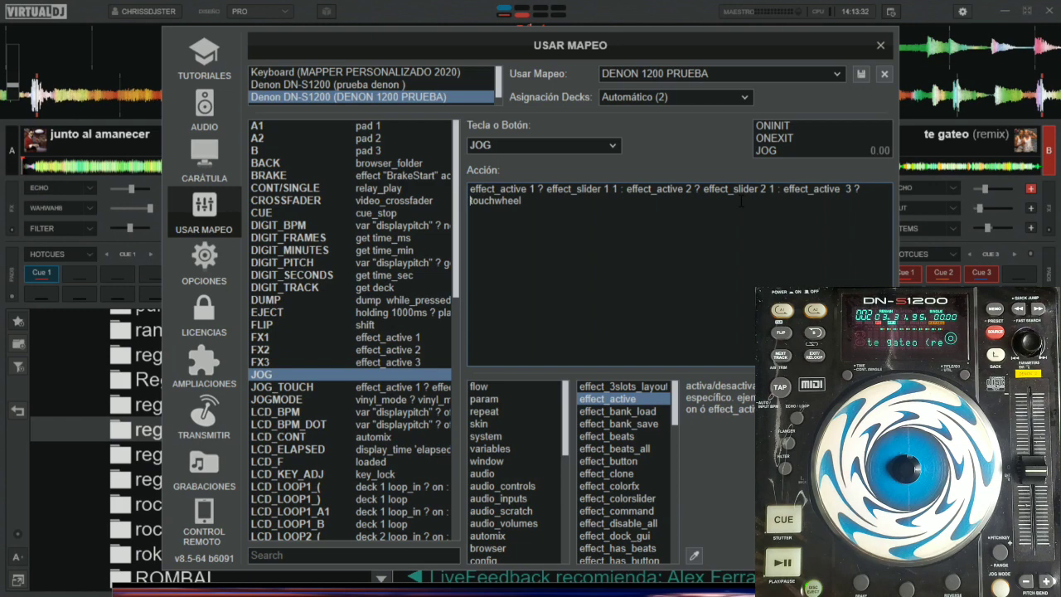
Step: Widen the settings window and add "effect_slider 3 1 :" before touchwheel in the JOG action
{"action": "type", "text": "effect"}
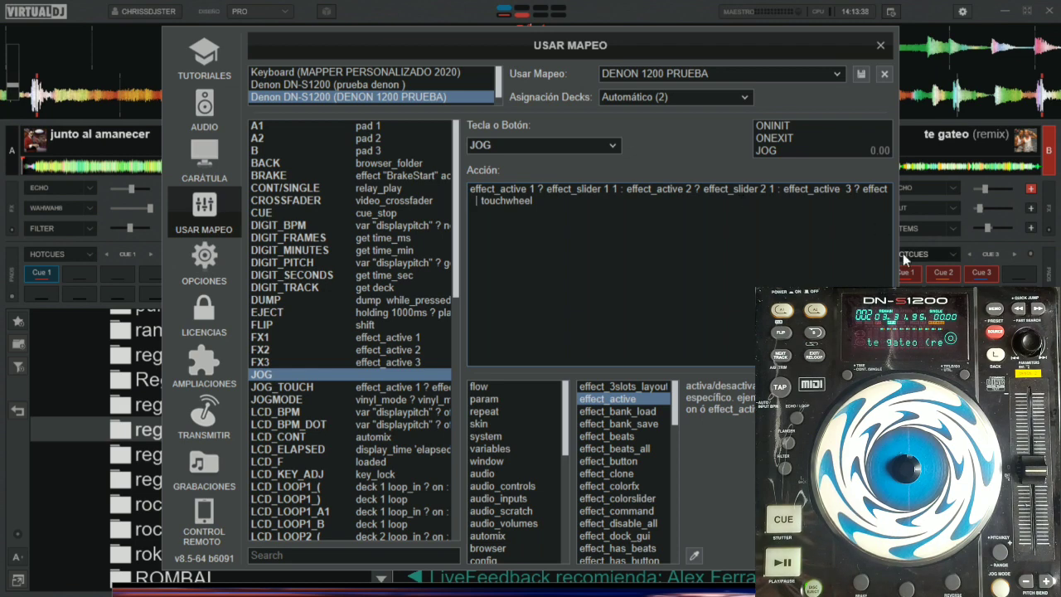
{"action": "left_click_drag", "start_coordinate": [896, 253], "coordinate": [1031, 252]}
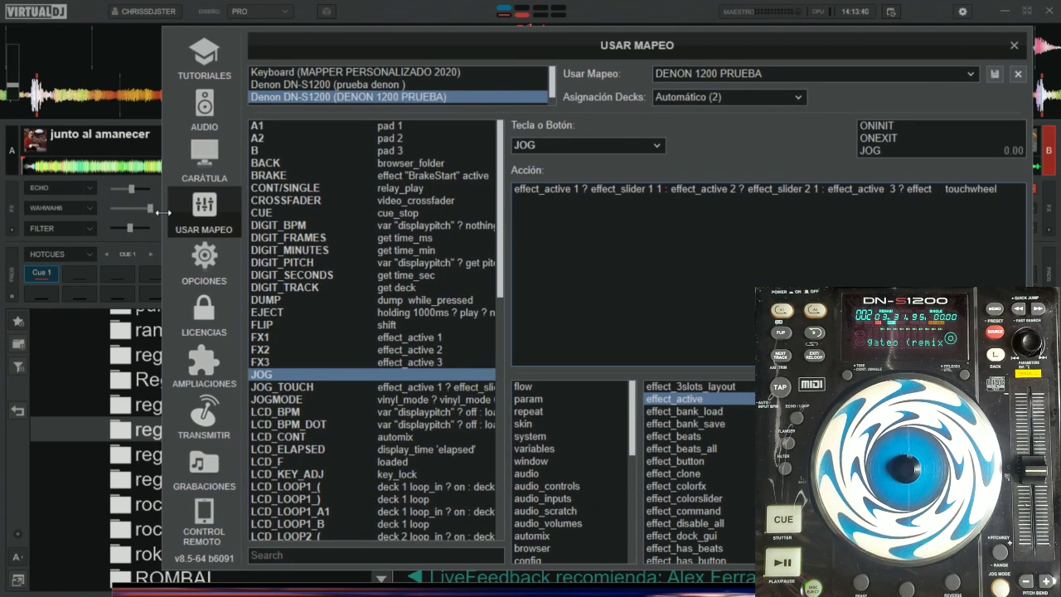
{"action": "left_click_drag", "start_coordinate": [162, 212], "coordinate": [38, 212]}
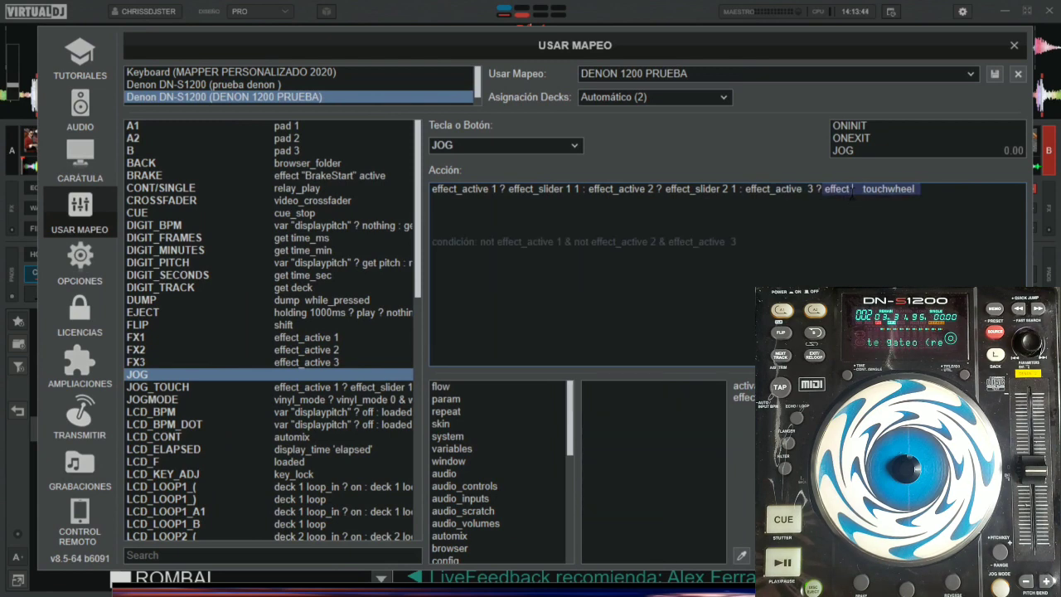
{"action": "type", "text": "_"}
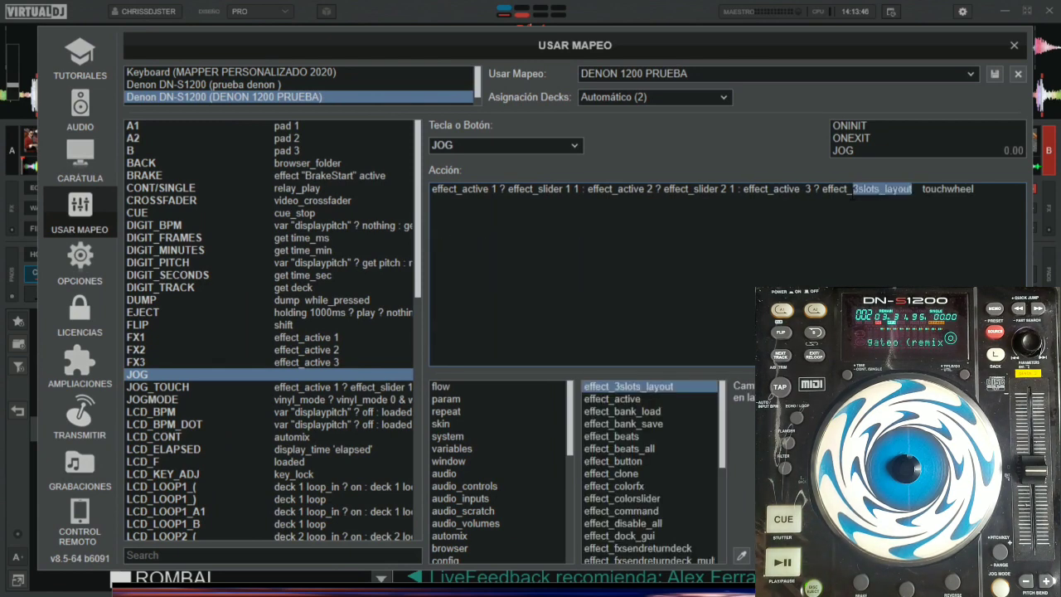
{"action": "type", "text": "slider "}
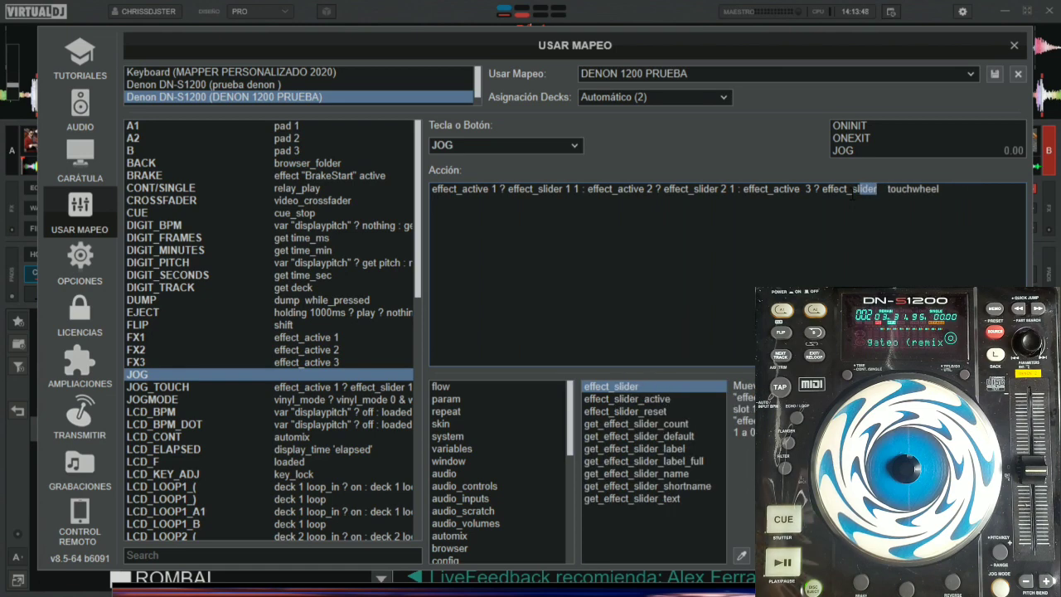
{"action": "type", "text": "3 1"}
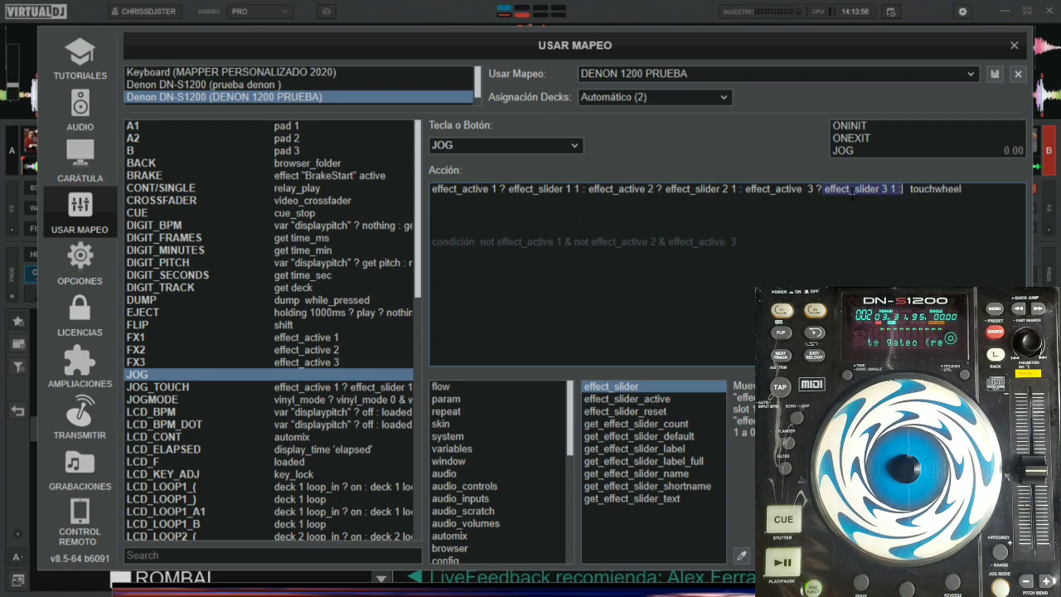
{"action": "type", "text": ":"}
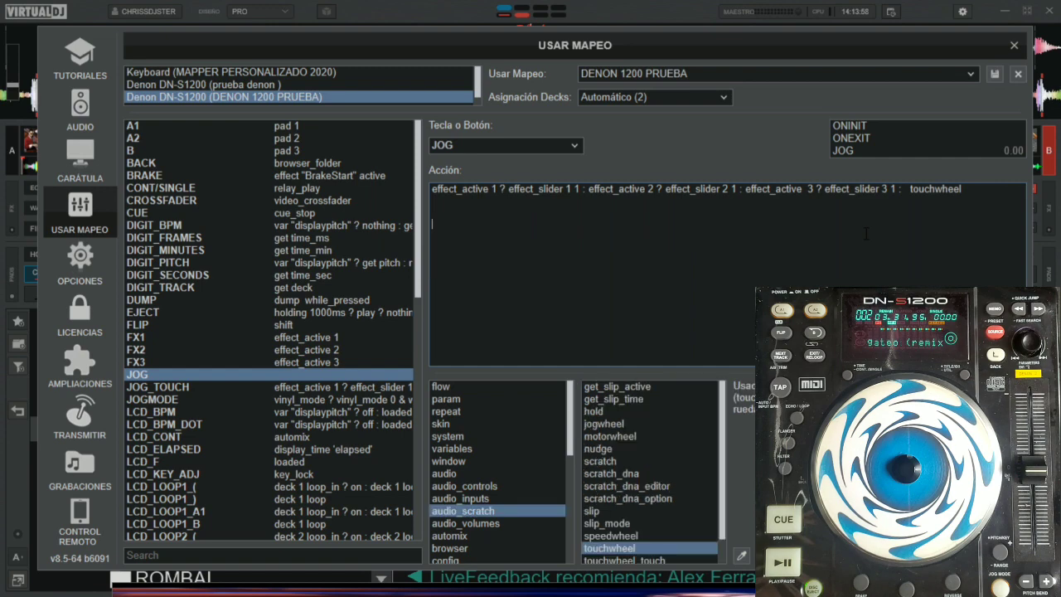
Step: Replace the JOG_TOUCH action with a copy of the full JOG action, change its ending to touchwheel_touch, and close the settings
{"action": "left_click", "coordinate": [553, 189]}
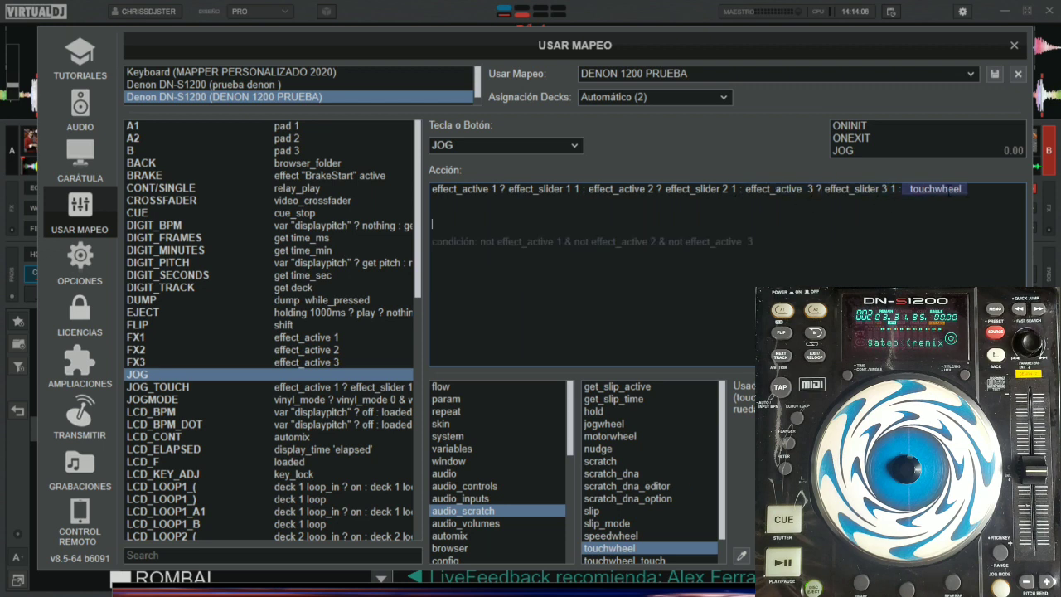
{"action": "left_click_drag", "start_coordinate": [962, 188], "coordinate": [509, 184]}
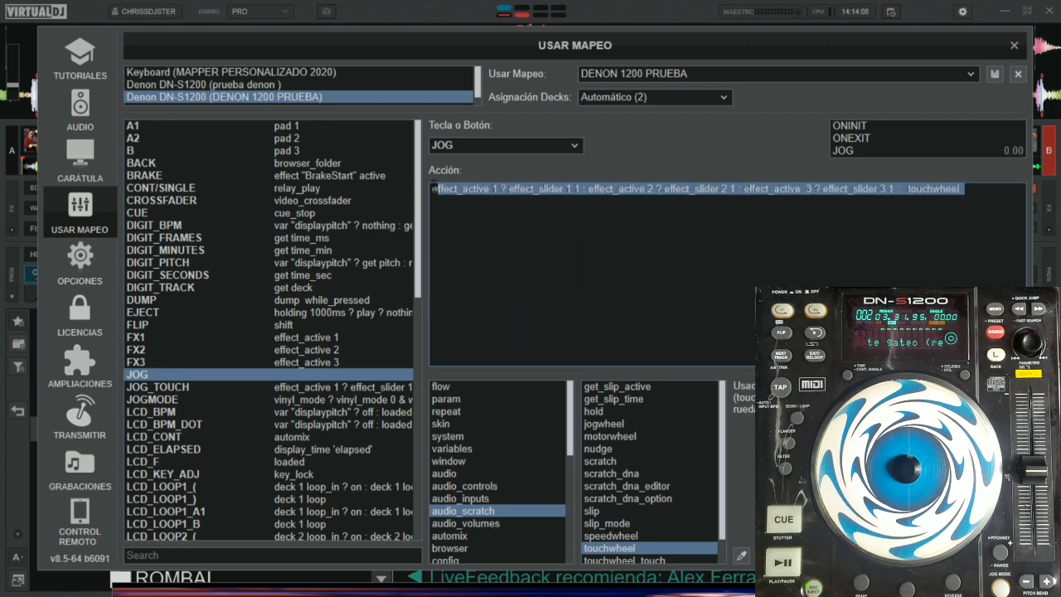
{"action": "left_click_drag", "start_coordinate": [432, 189], "coordinate": [430, 189]}
{"action": "key", "text": "ctrl+c"}
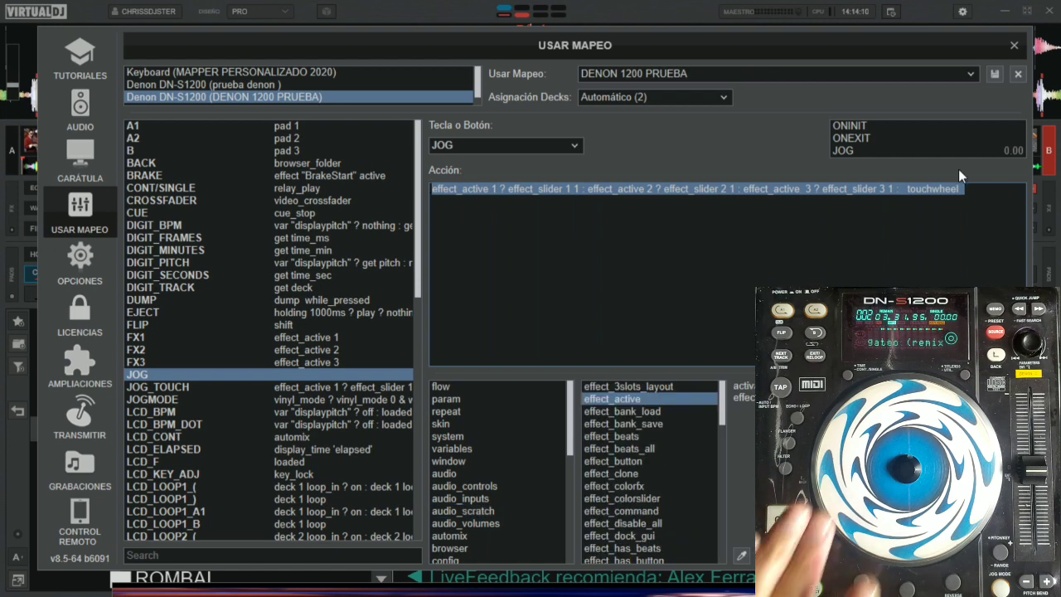
{"action": "left_click", "coordinate": [876, 125]}
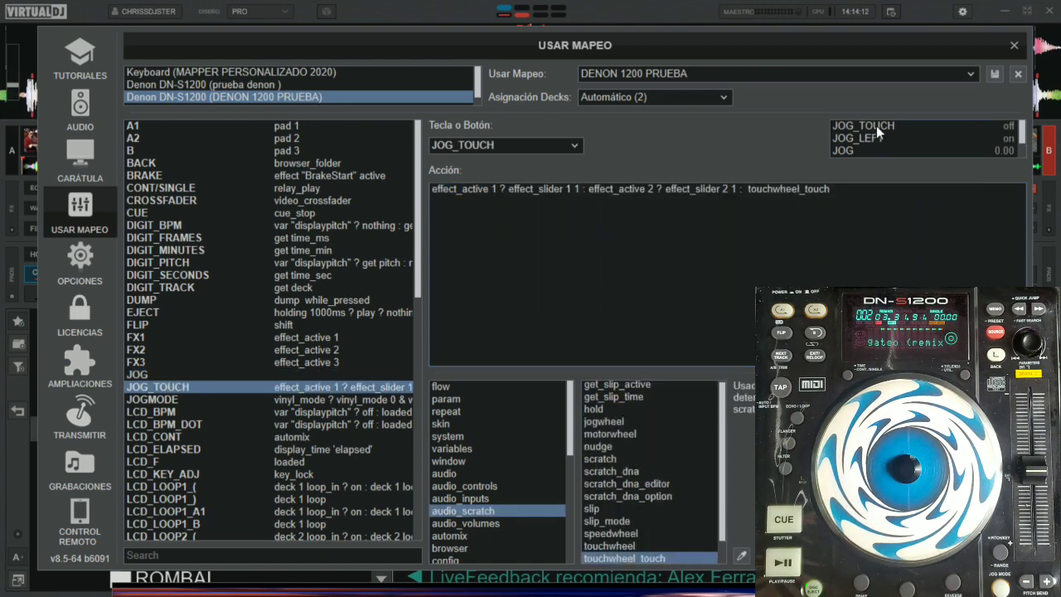
{"action": "key", "text": "ctrl+a"}
{"action": "key", "text": "ctrl+v"}
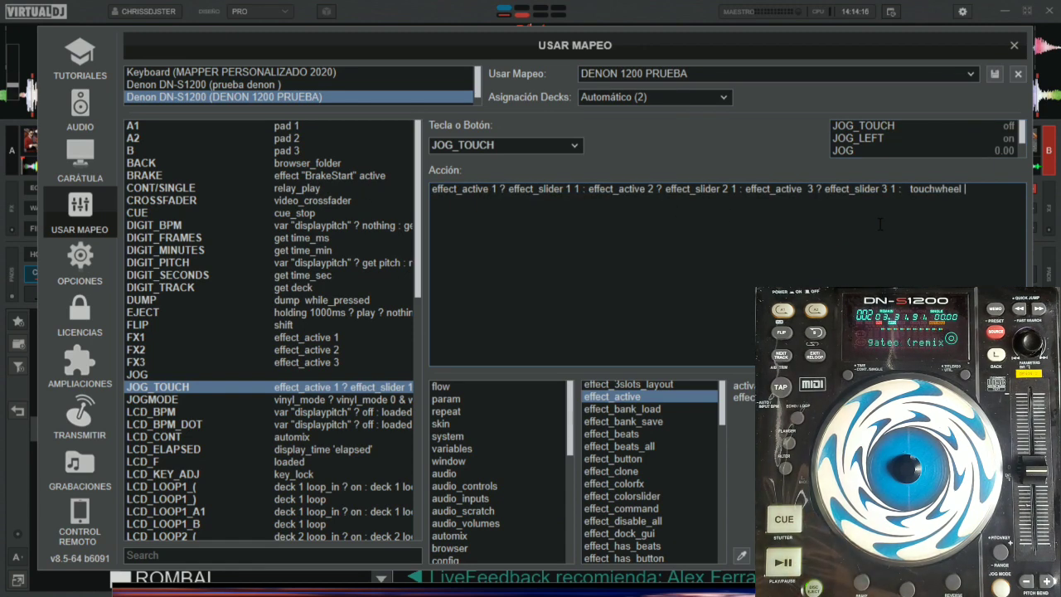
{"action": "type", "text": "_touch"}
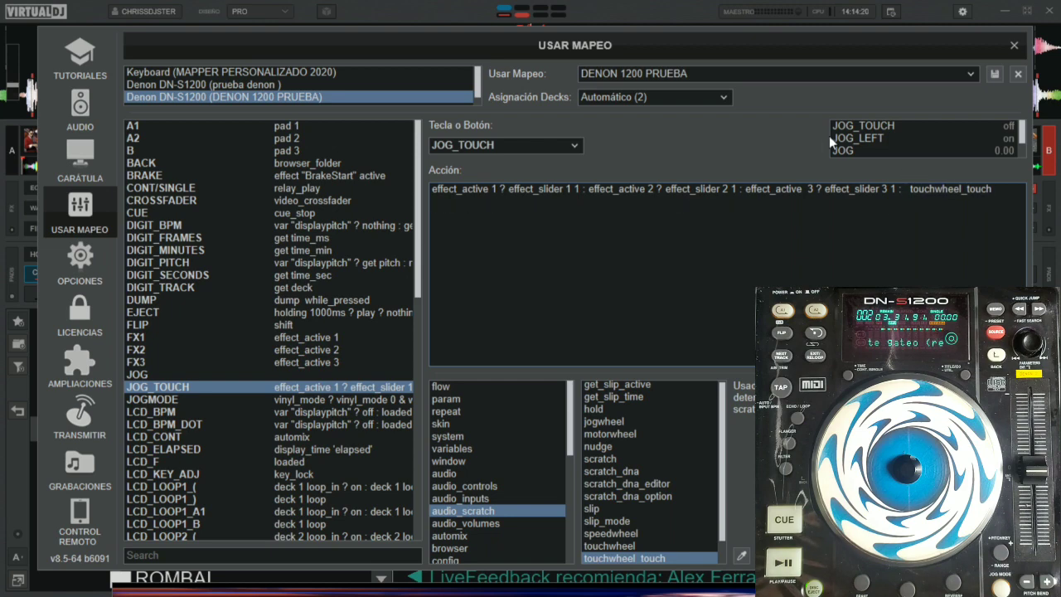
{"action": "left_click", "coordinate": [1013, 45]}
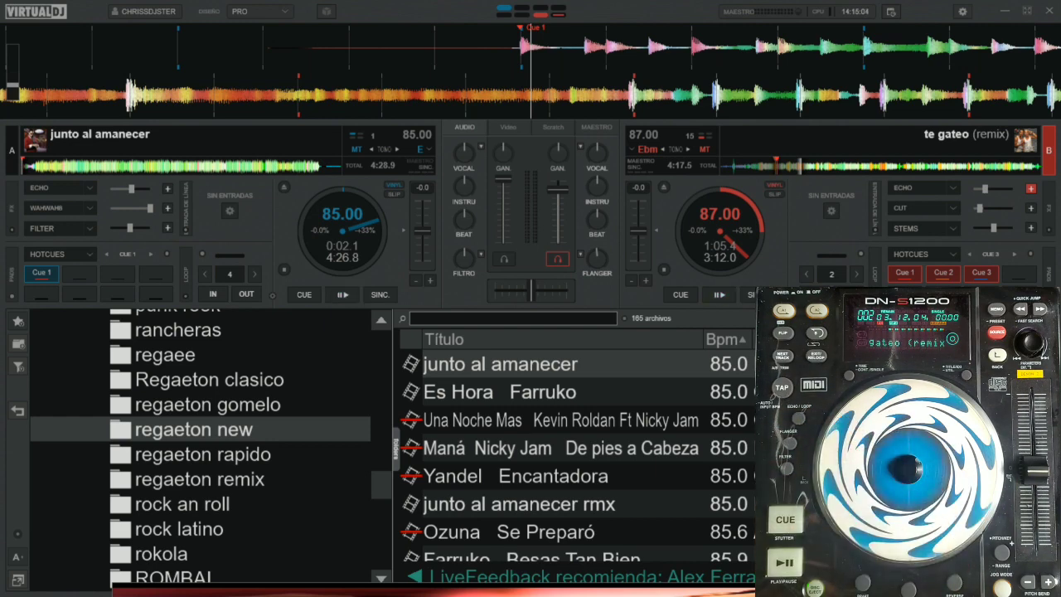
Step: Switch to the Word document and review the documented mapping commands, including the one-effect and three-effect "Activar fader del efecto" sections
{"action": "left_click", "coordinate": [1005, 11]}
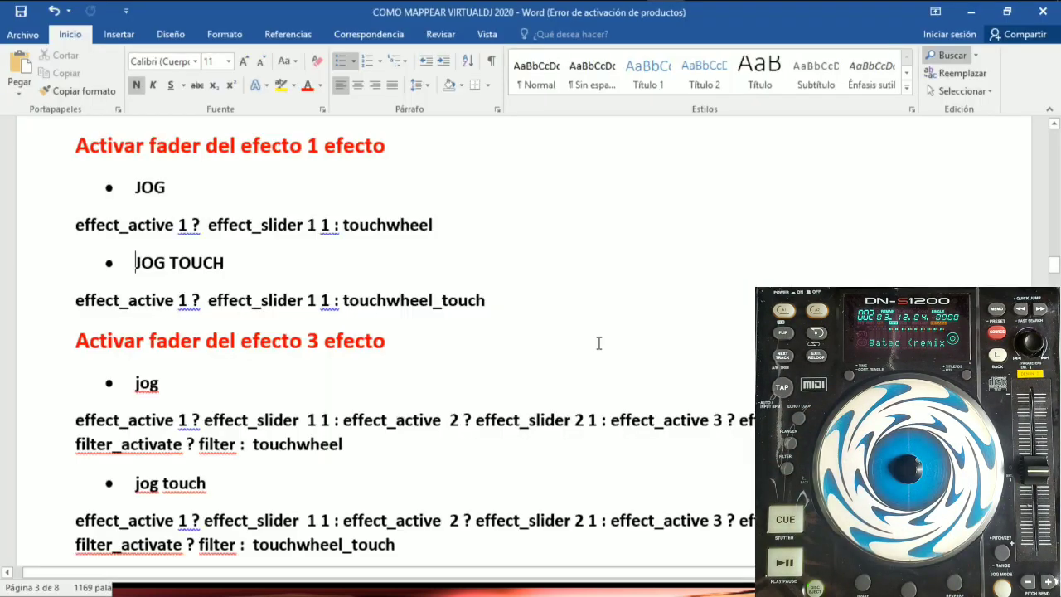
{"action": "scroll", "coordinate": [370, 366], "scroll_direction": "down", "scroll_amount": 3}
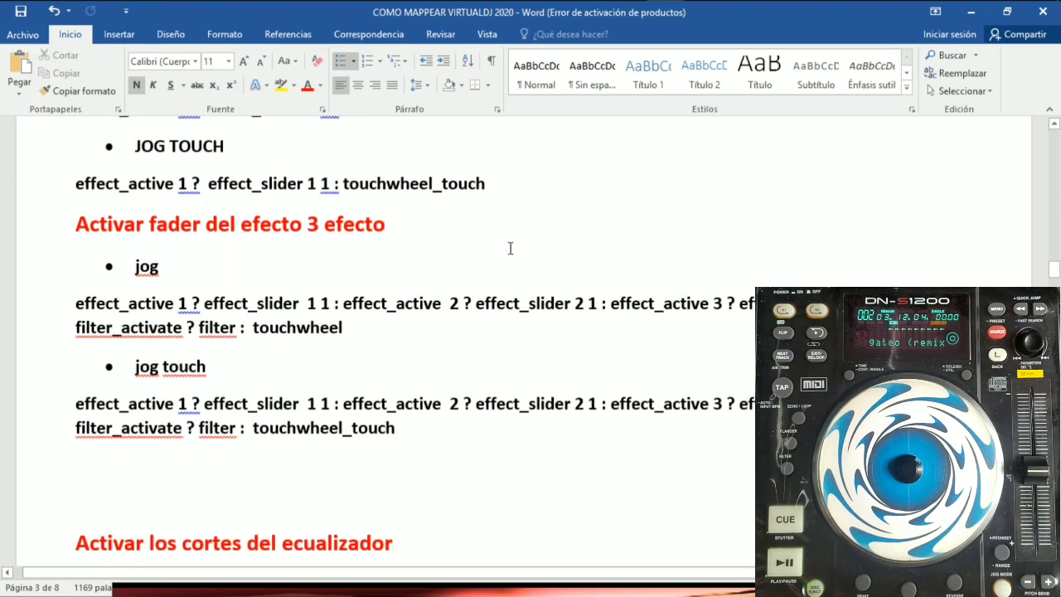
{"action": "scroll", "coordinate": [511, 248], "scroll_direction": "up", "scroll_amount": 3}
{"action": "scroll", "coordinate": [560, 268], "scroll_direction": "up", "scroll_amount": 5}
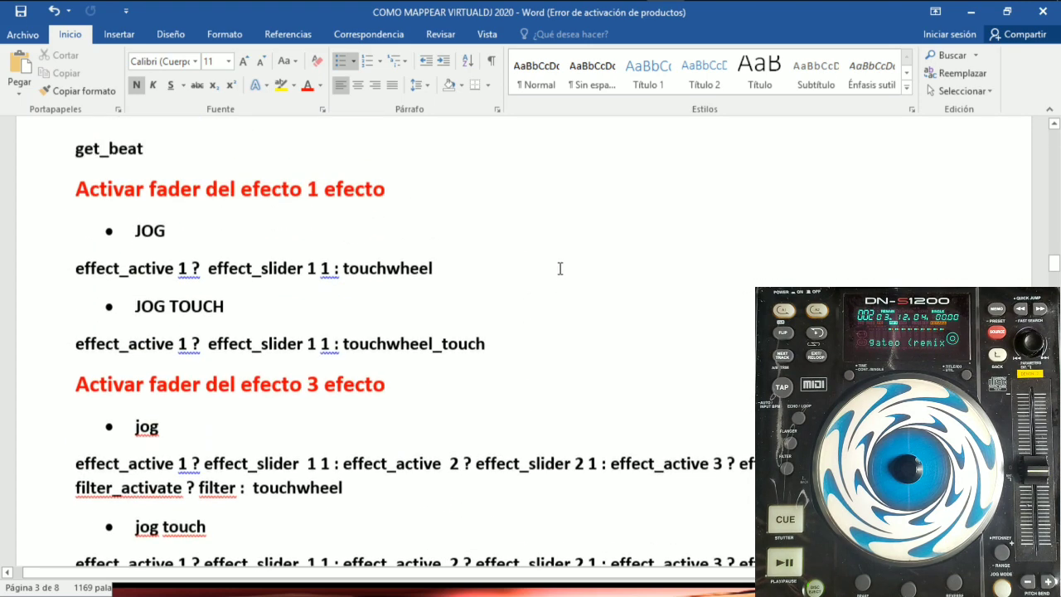
{"action": "scroll", "coordinate": [555, 338], "scroll_direction": "down", "scroll_amount": 15}
{"action": "scroll", "coordinate": [548, 353], "scroll_direction": "down", "scroll_amount": 15}
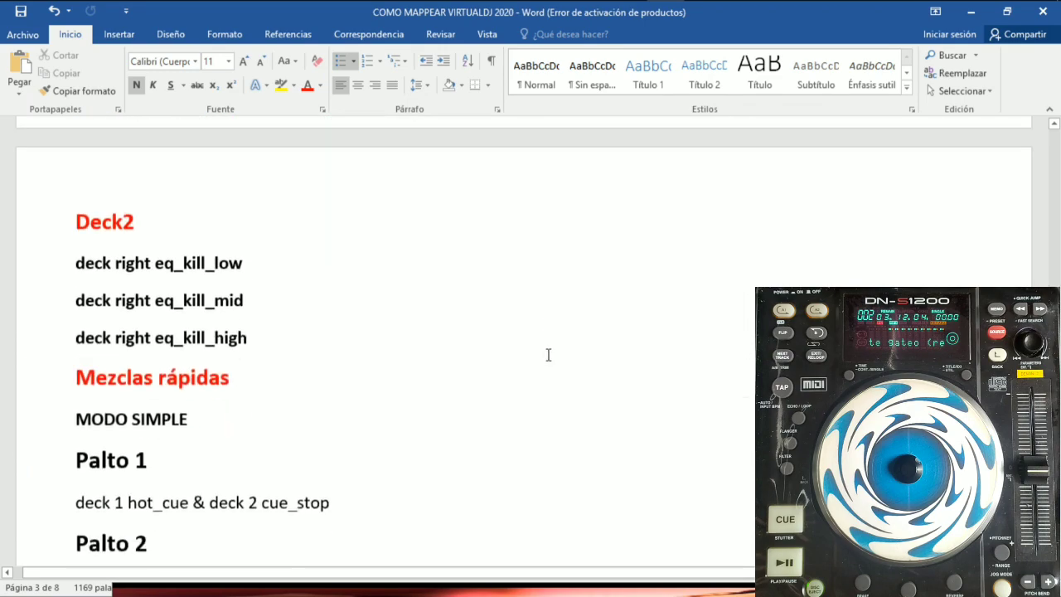
{"action": "scroll", "coordinate": [547, 355], "scroll_direction": "up", "scroll_amount": 20}
{"action": "scroll", "coordinate": [549, 358], "scroll_direction": "up", "scroll_amount": 20}
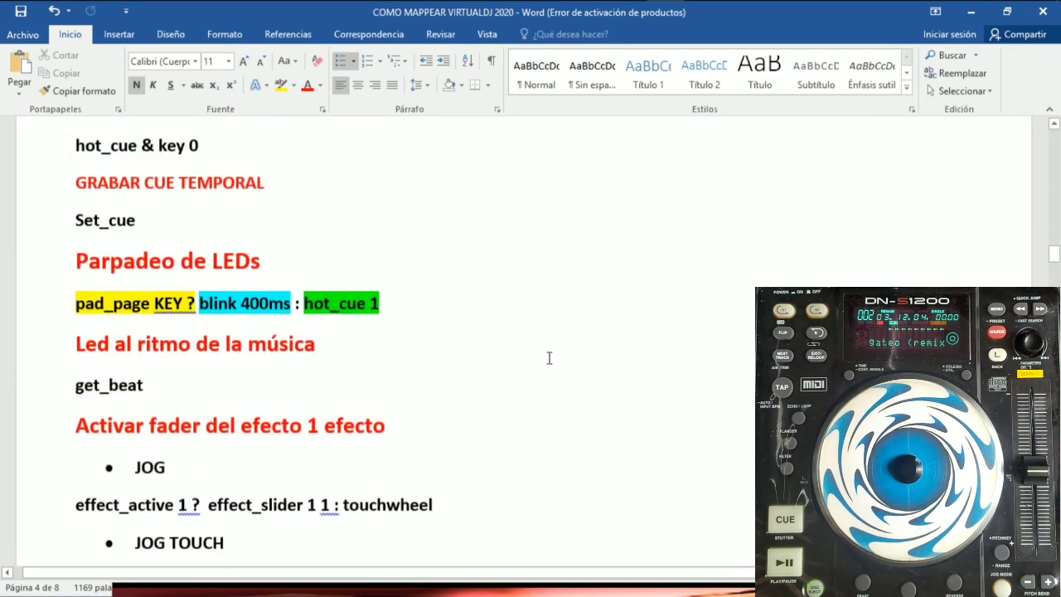
{"action": "scroll", "coordinate": [549, 358], "scroll_direction": "up", "scroll_amount": 10}
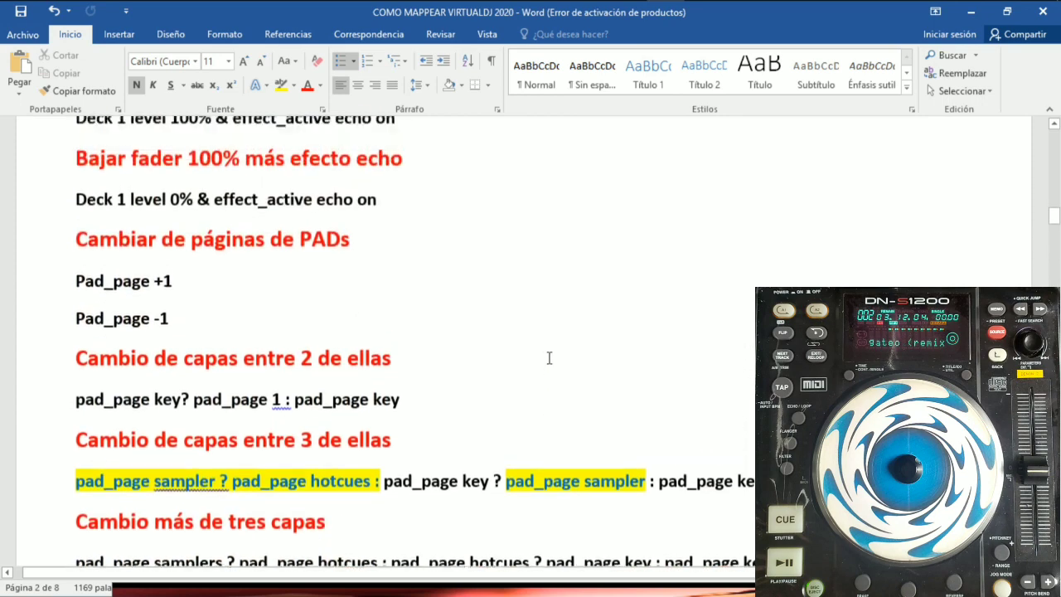
{"action": "scroll", "coordinate": [548, 358], "scroll_direction": "up", "scroll_amount": 3}
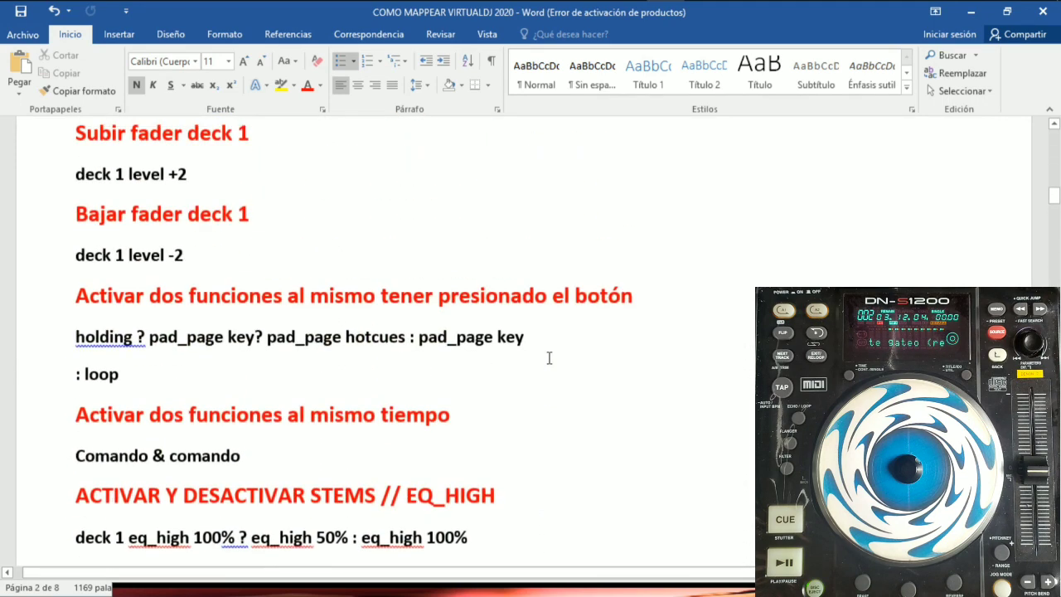
{"action": "scroll", "coordinate": [590, 348], "scroll_direction": "down", "scroll_amount": 4}
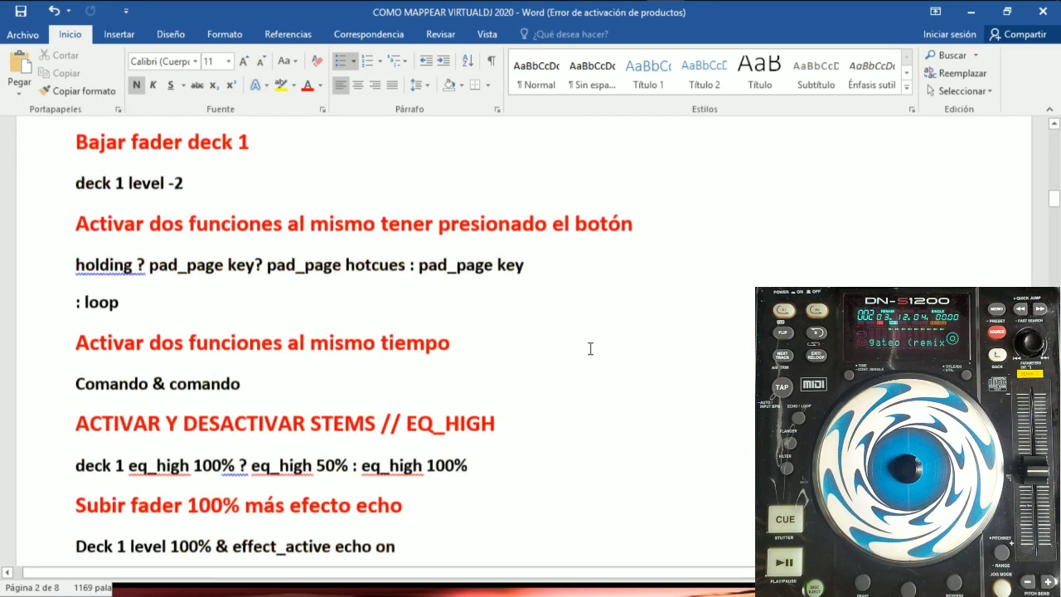
{"action": "scroll", "coordinate": [495, 352], "scroll_direction": "down", "scroll_amount": 4}
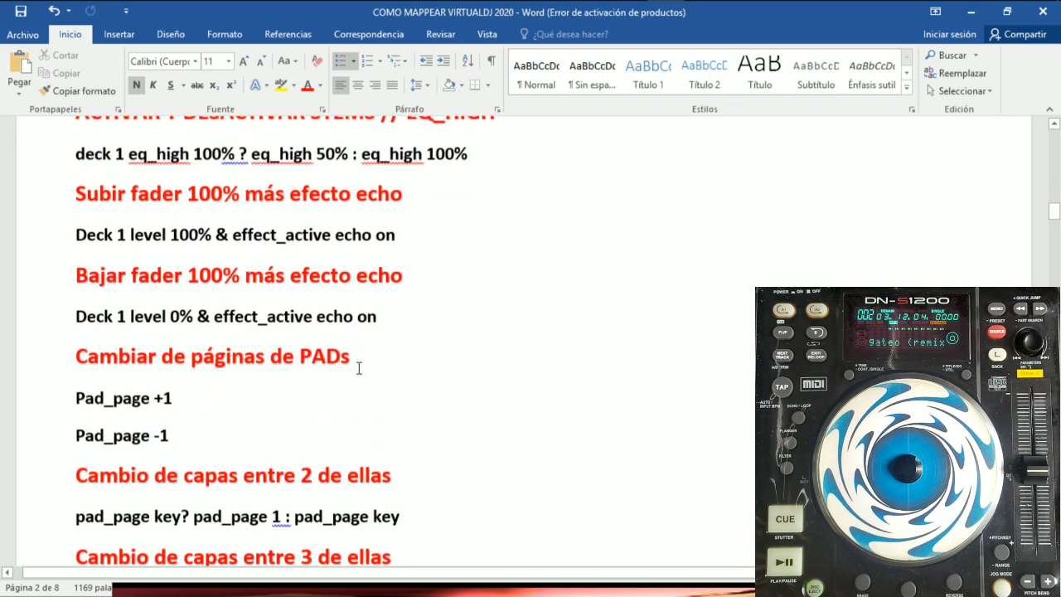
{"action": "scroll", "coordinate": [461, 240], "scroll_direction": "down", "scroll_amount": 3}
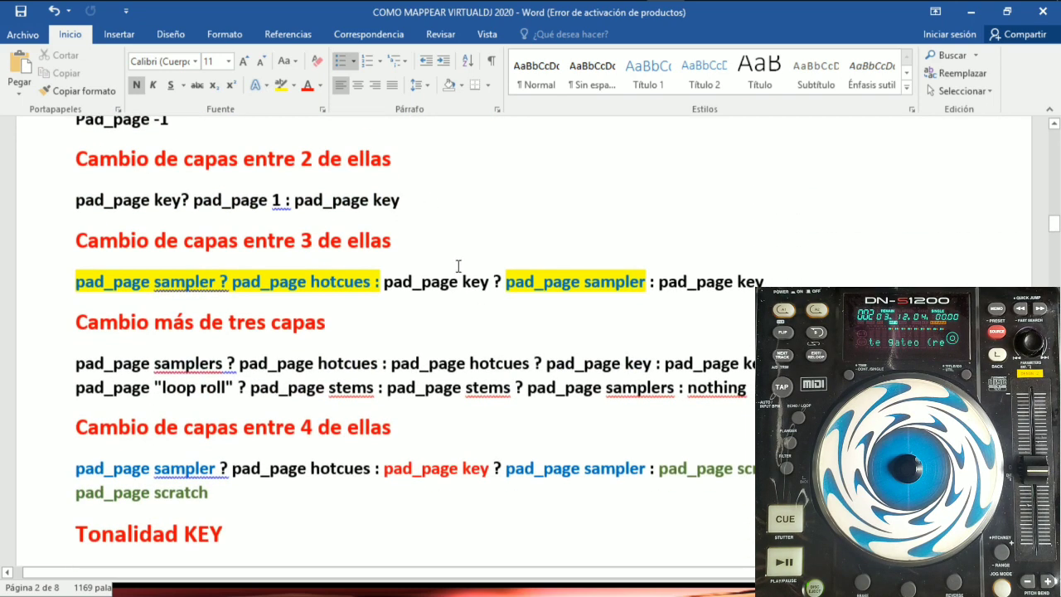
{"action": "scroll", "coordinate": [525, 329], "scroll_direction": "down", "scroll_amount": 6}
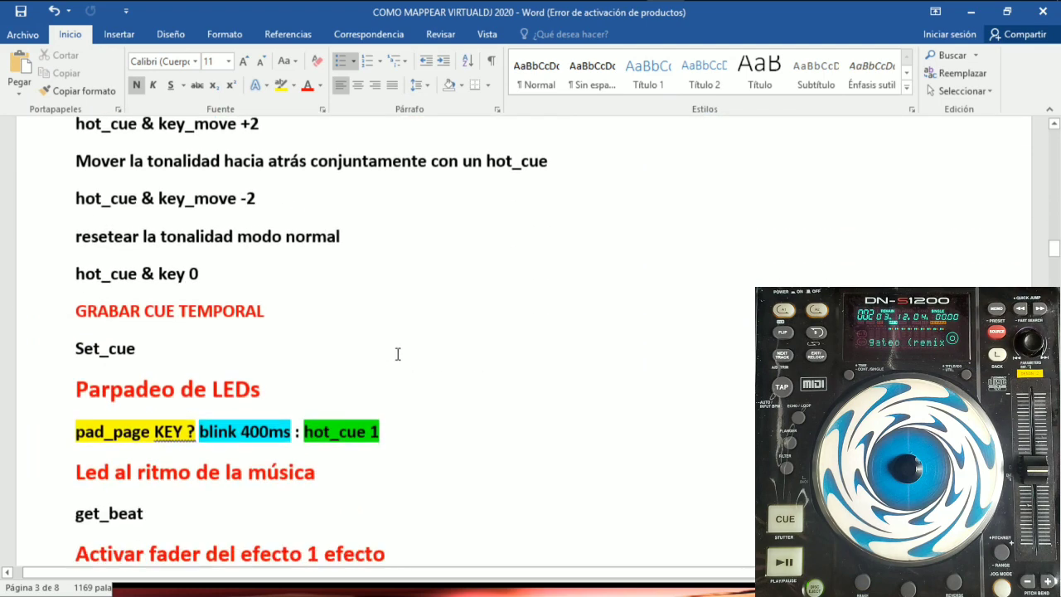
{"action": "scroll", "coordinate": [490, 331], "scroll_direction": "down", "scroll_amount": 1}
{"action": "scroll", "coordinate": [519, 328], "scroll_direction": "down", "scroll_amount": 4}
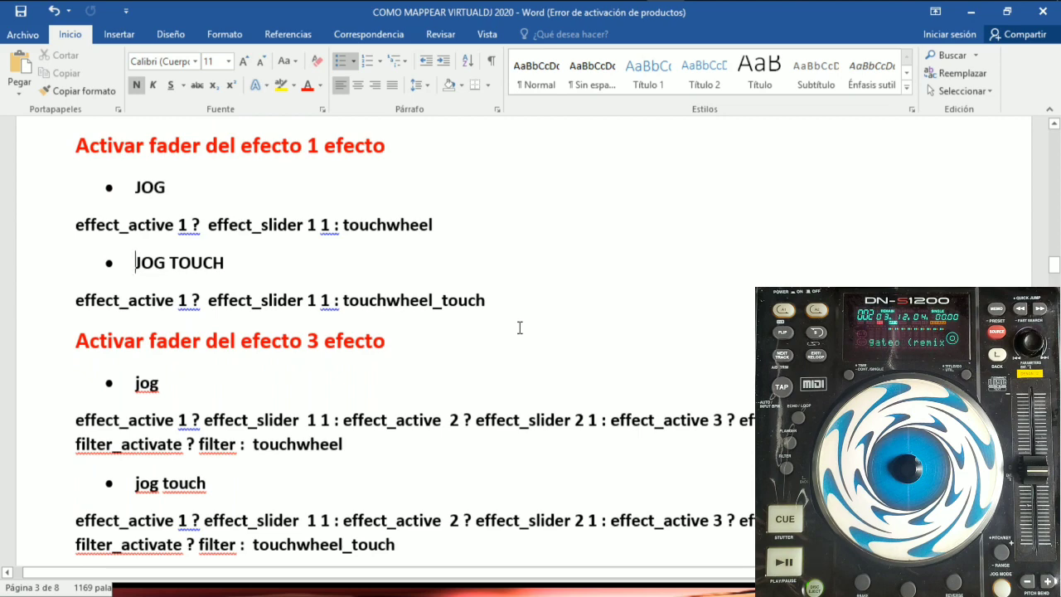
{"action": "scroll", "coordinate": [519, 328], "scroll_direction": "down", "scroll_amount": 4}
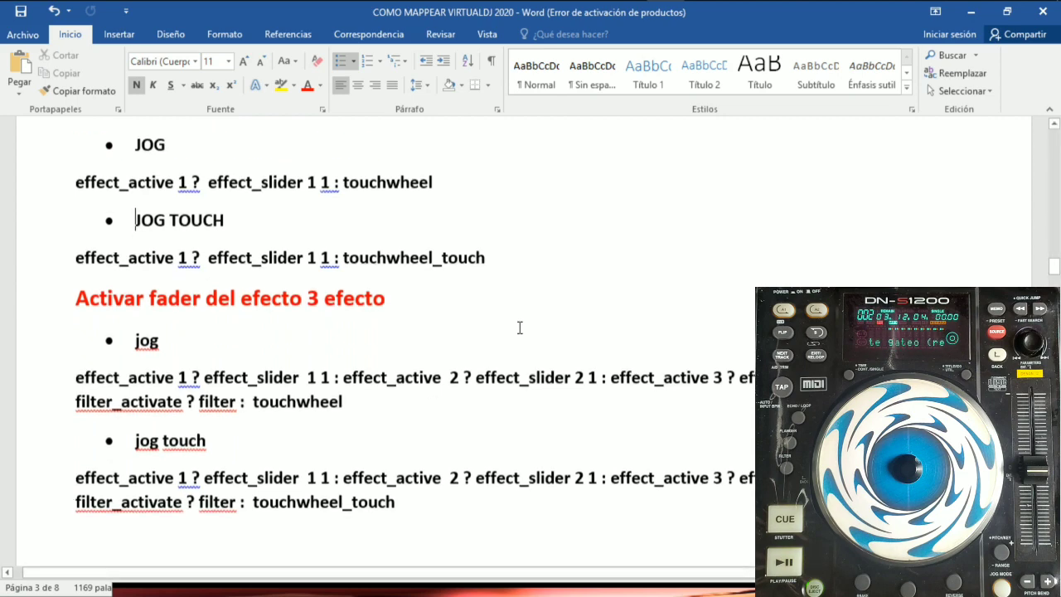
Step: Look through the remaining command sections of the Word document, from the equalizer cuts to the NS7 2 pad colors
{"action": "scroll", "coordinate": [519, 328], "scroll_direction": "down", "scroll_amount": 12}
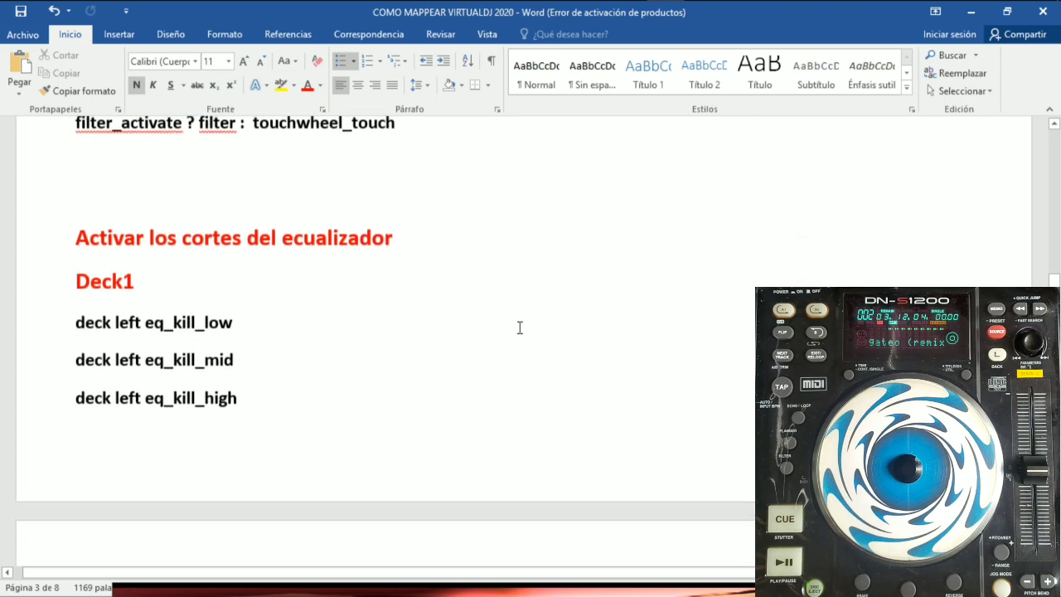
{"action": "scroll", "coordinate": [520, 328], "scroll_direction": "down", "scroll_amount": 15}
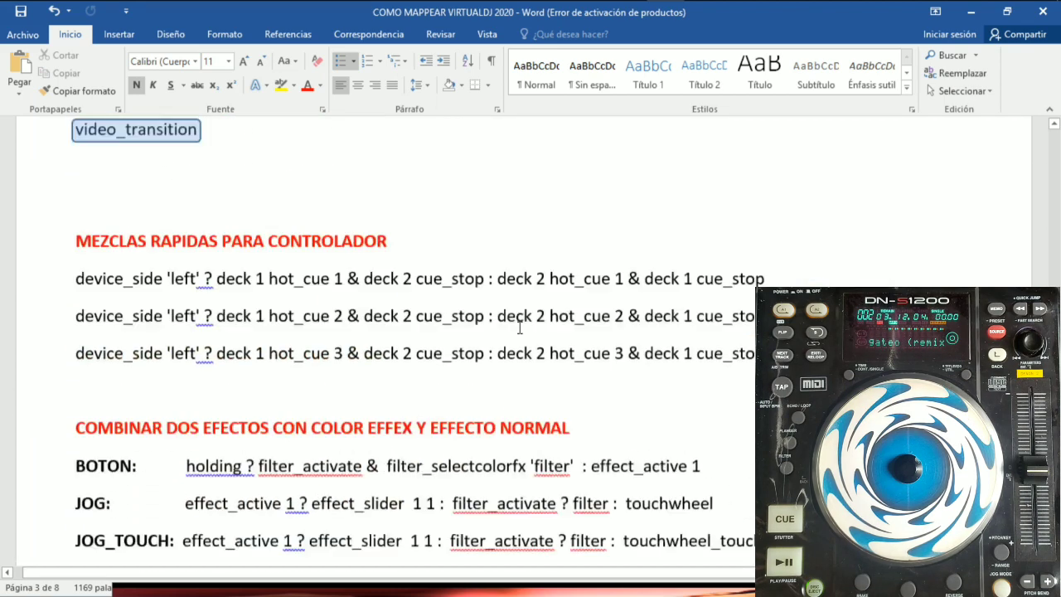
{"action": "scroll", "coordinate": [520, 328], "scroll_direction": "down", "scroll_amount": 1}
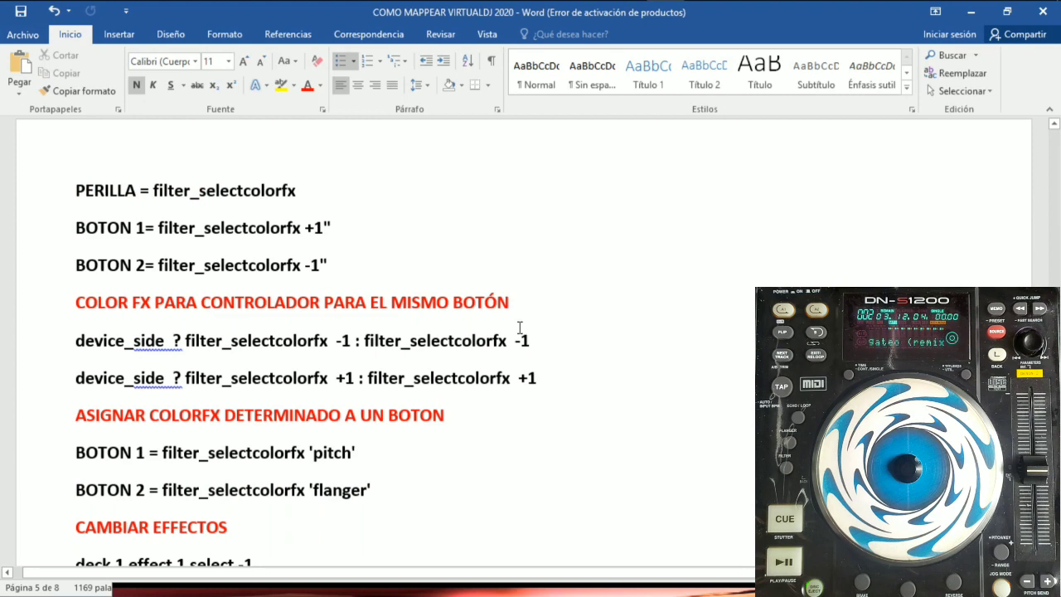
{"action": "scroll", "coordinate": [519, 328], "scroll_direction": "down", "scroll_amount": 10}
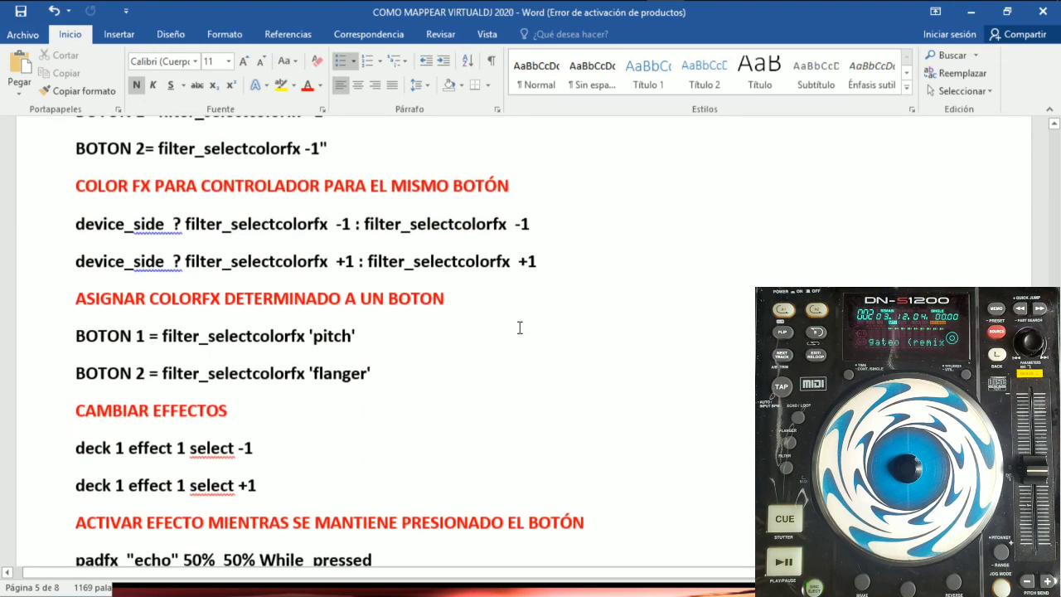
{"action": "scroll", "coordinate": [519, 328], "scroll_direction": "down", "scroll_amount": 1}
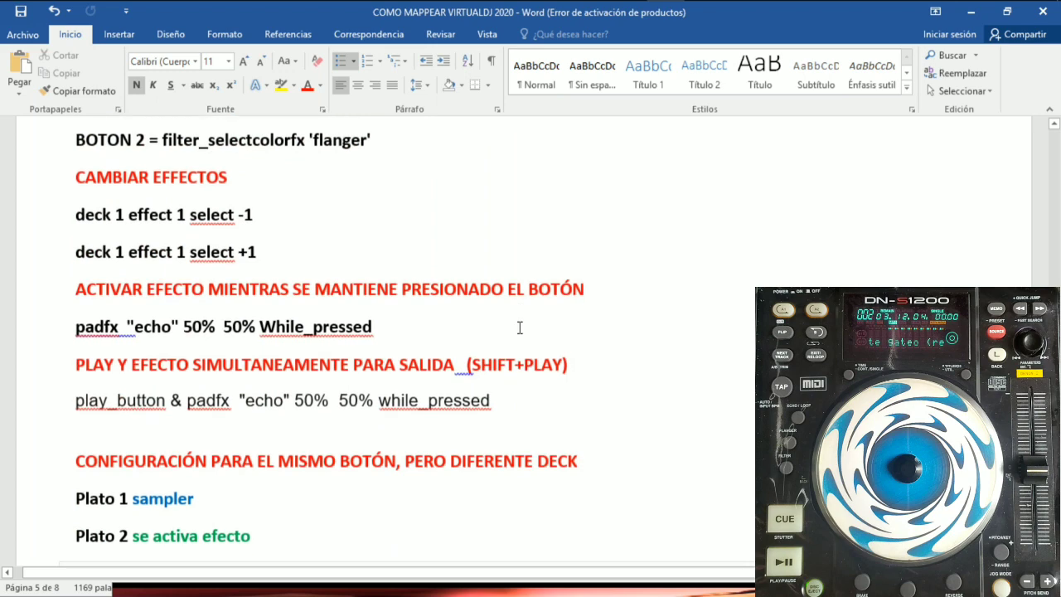
{"action": "scroll", "coordinate": [519, 328], "scroll_direction": "down", "scroll_amount": 15}
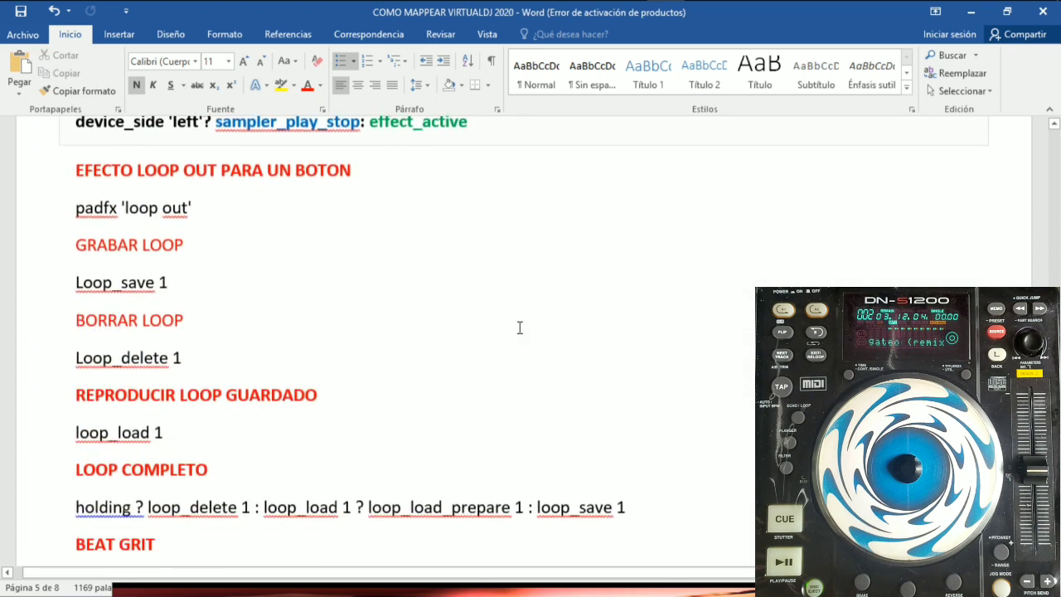
{"action": "scroll", "coordinate": [520, 328], "scroll_direction": "down", "scroll_amount": 20}
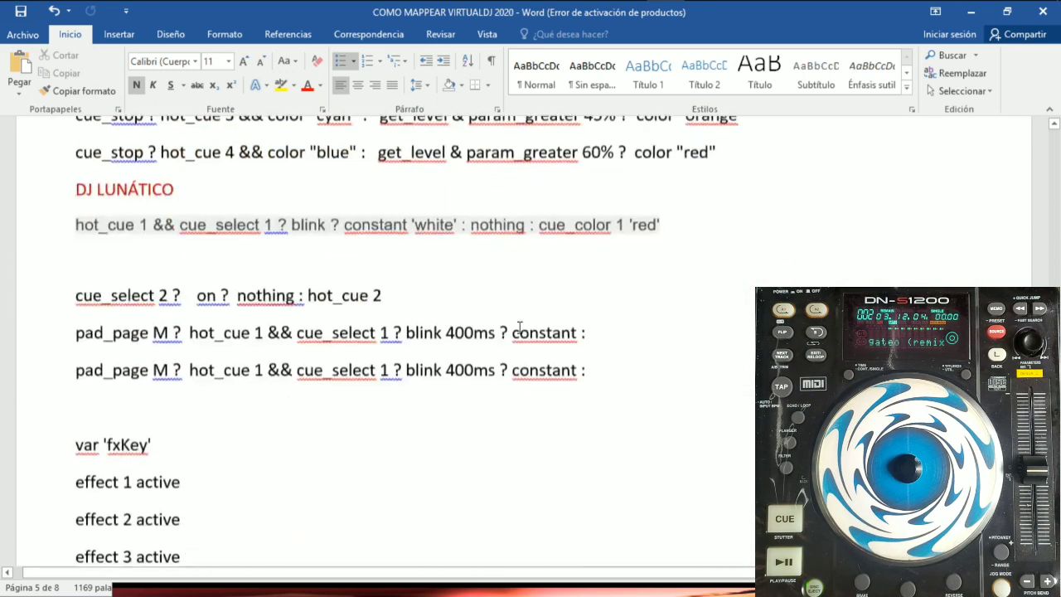
{"action": "scroll", "coordinate": [520, 328], "scroll_direction": "down", "scroll_amount": 10}
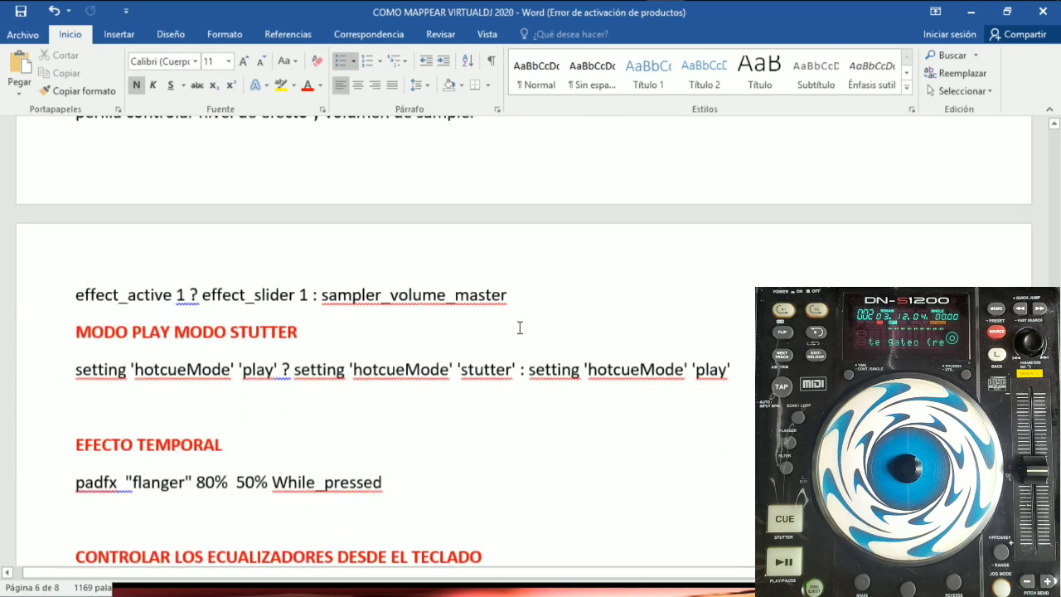
{"action": "scroll", "coordinate": [519, 328], "scroll_direction": "down", "scroll_amount": 11}
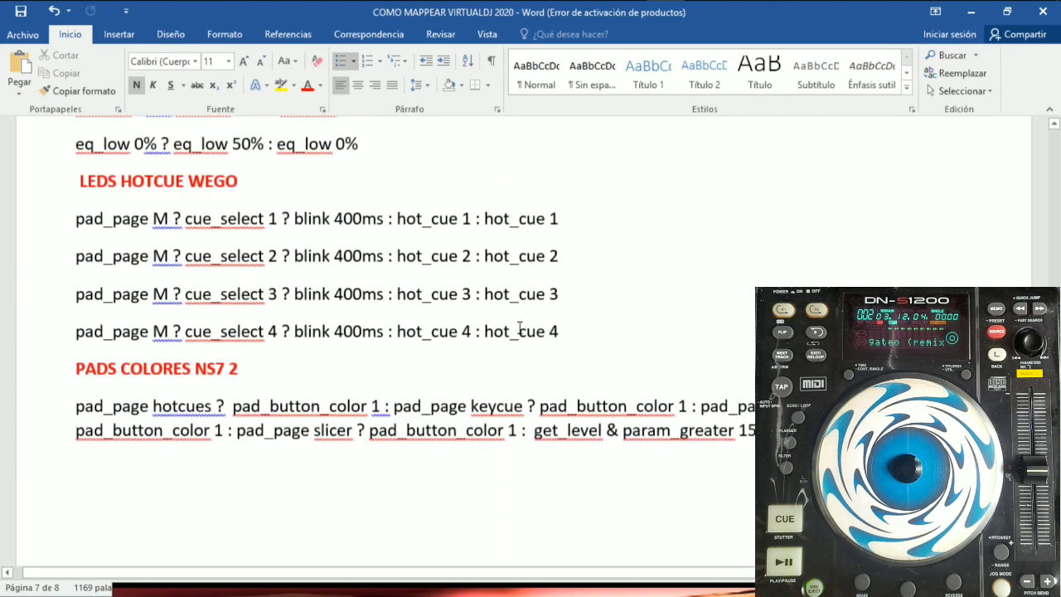
{"action": "scroll", "coordinate": [519, 328], "scroll_direction": "up", "scroll_amount": 20}
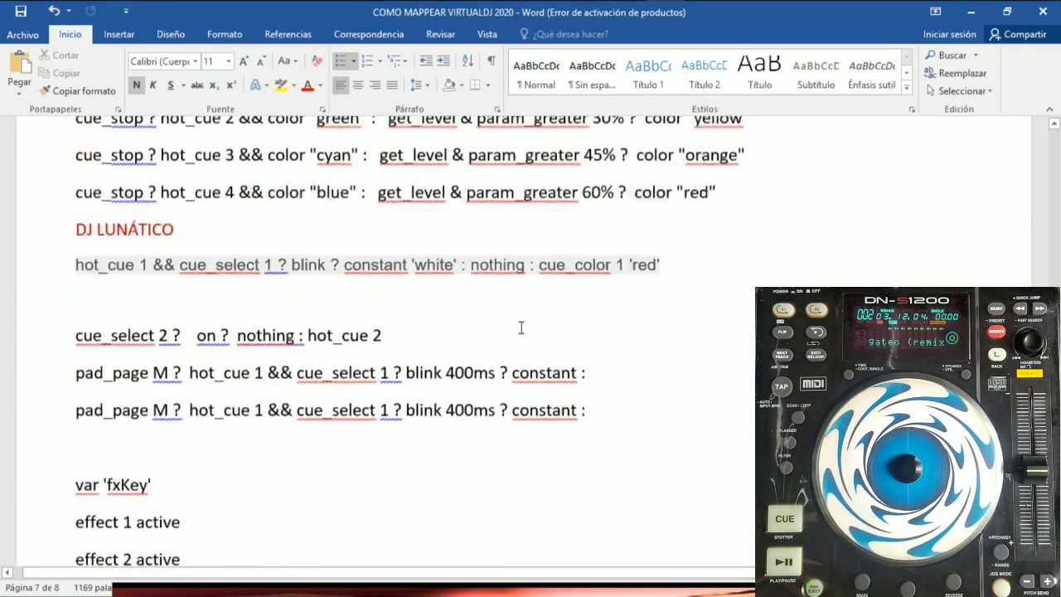
{"action": "scroll", "coordinate": [522, 301], "scroll_direction": "up", "scroll_amount": 20}
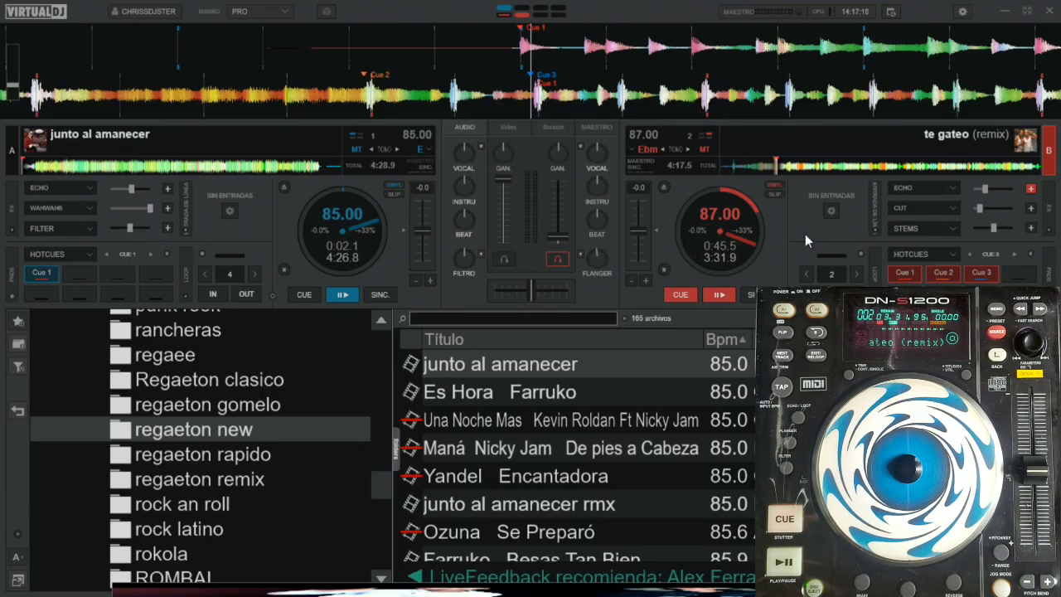
Step: Switch to VirtualDJ, open the DENON 1200 PRUEBA mapping and insert "holdng ?" before effect_active 1 in the FX1 action
{"action": "left_click", "coordinate": [964, 12]}
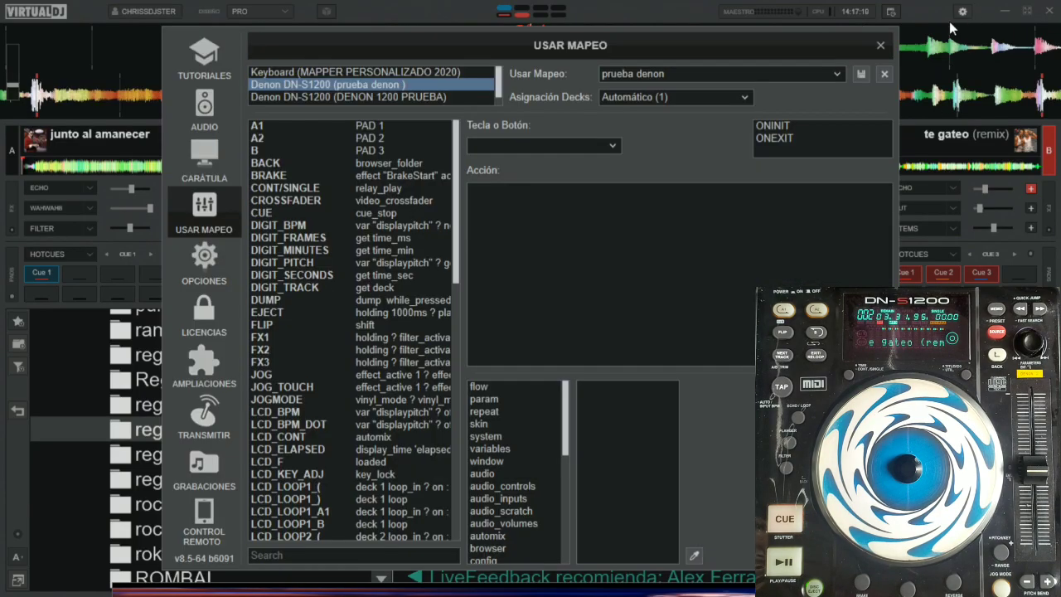
{"action": "left_click", "coordinate": [441, 96]}
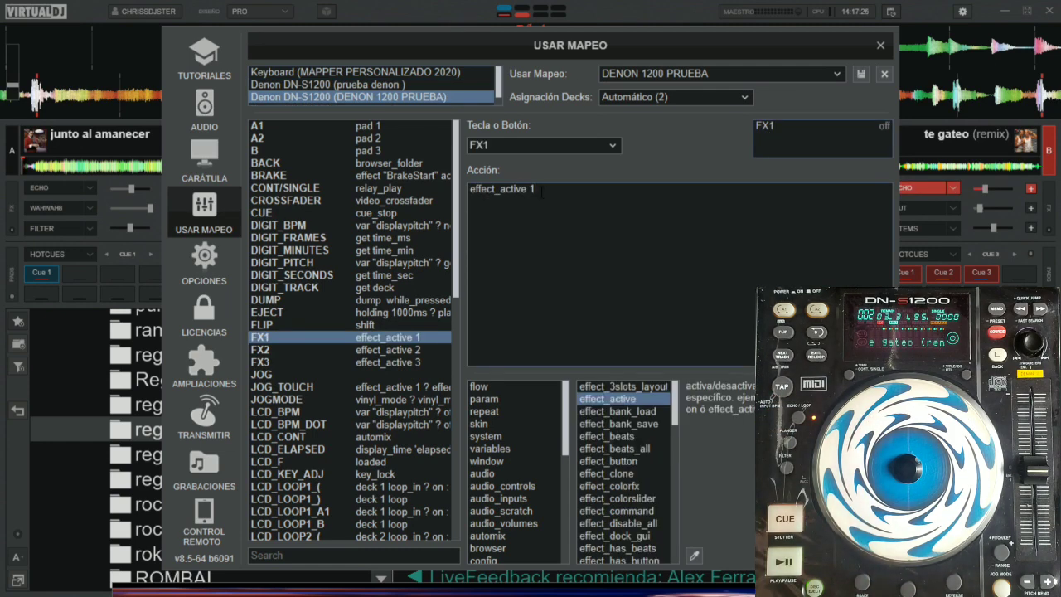
{"action": "type", "text": "holdng"}
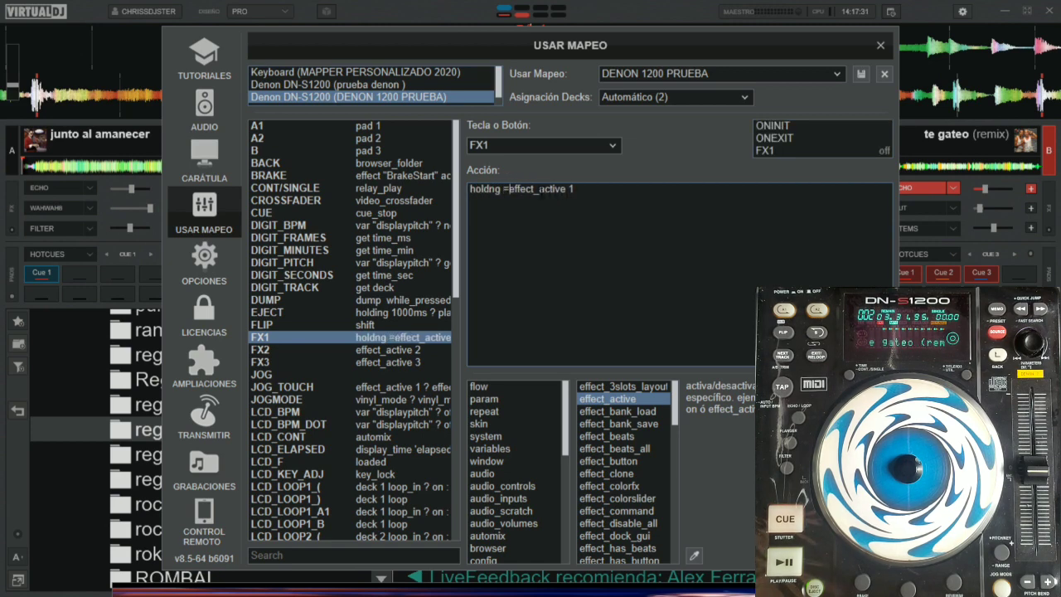
{"action": "type", "text": " ?"}
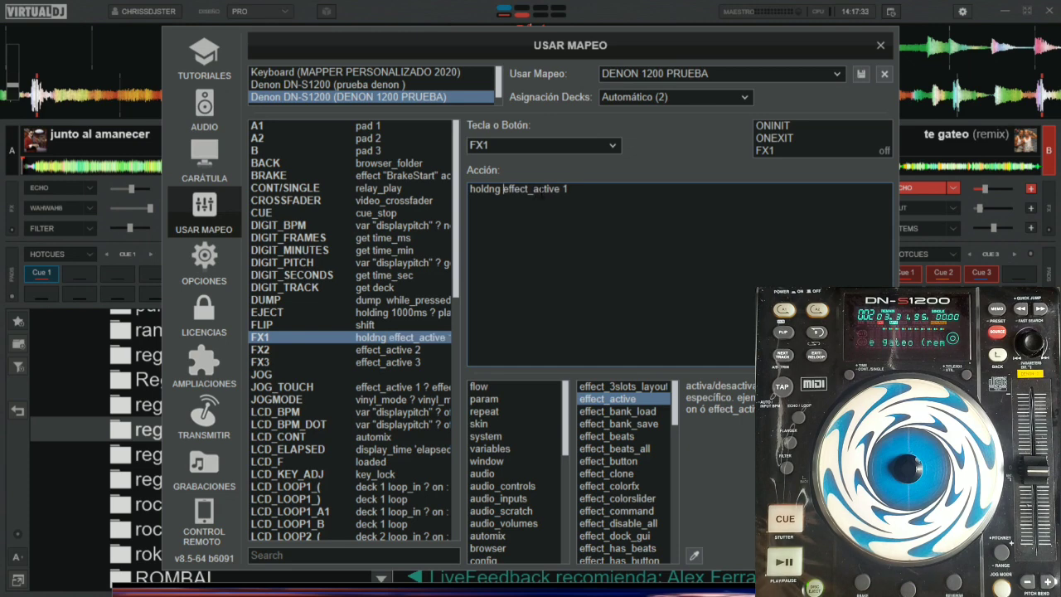
Step: Copy filter_selectcolorfx 'flanger' from the Word document's ASIGNAR COLORFX section into VirtualDJ's FX1 action, before effect_active 1
{"action": "key", "text": "alt+Tab"}
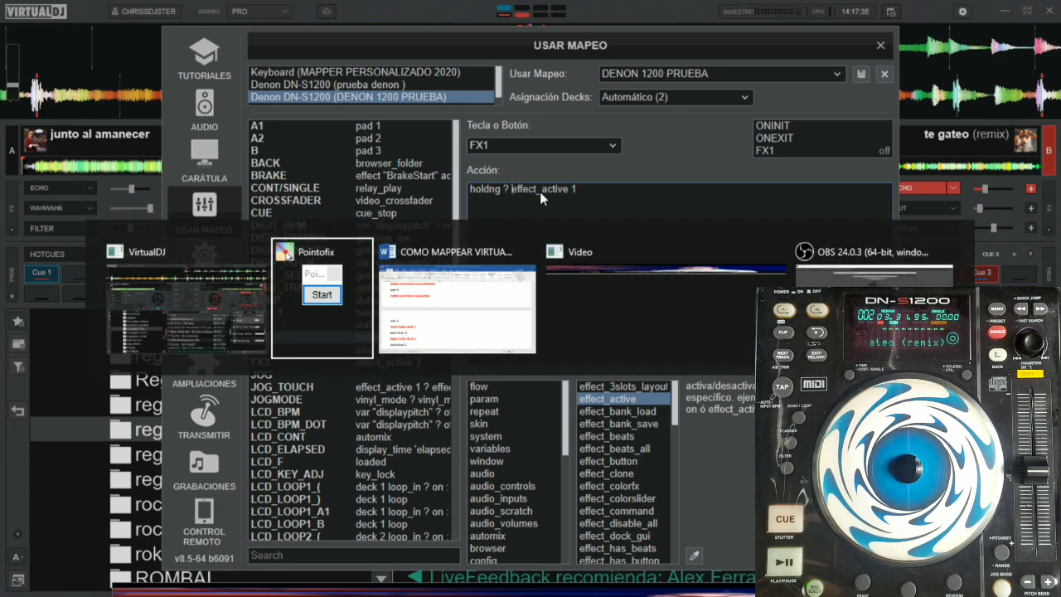
{"action": "scroll", "coordinate": [442, 276], "scroll_direction": "down", "scroll_amount": 12}
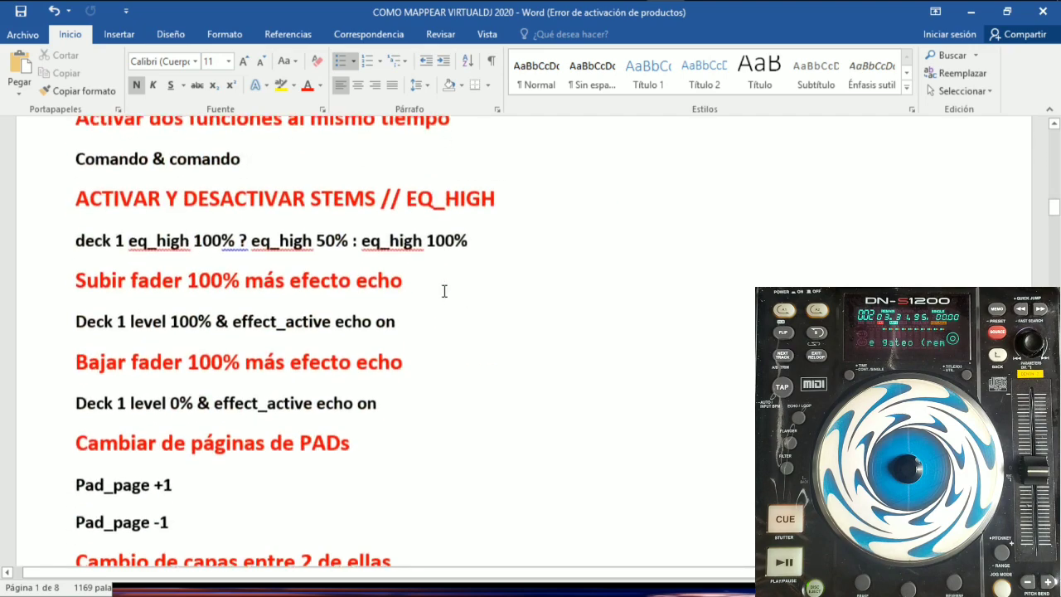
{"action": "scroll", "coordinate": [412, 299], "scroll_direction": "down", "scroll_amount": 15}
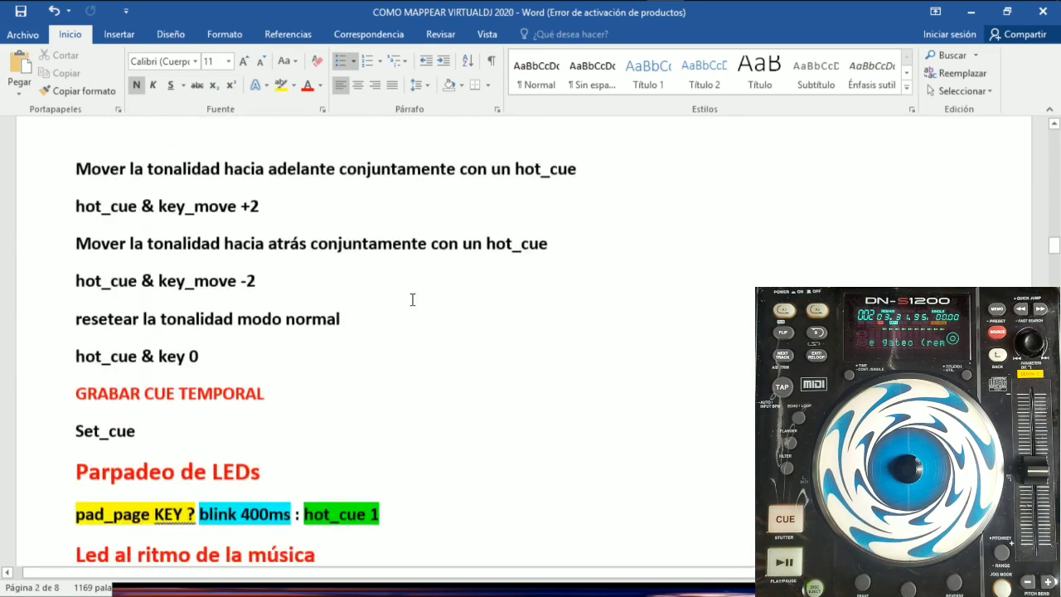
{"action": "scroll", "coordinate": [412, 299], "scroll_direction": "down", "scroll_amount": 5}
{"action": "scroll", "coordinate": [411, 299], "scroll_direction": "down", "scroll_amount": 15}
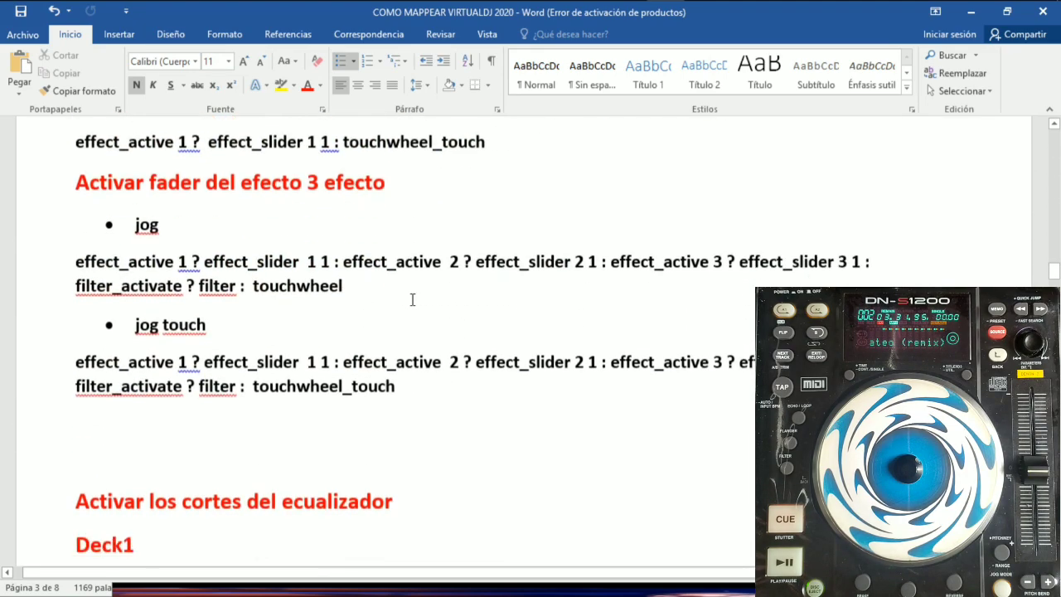
{"action": "scroll", "coordinate": [412, 299], "scroll_direction": "down", "scroll_amount": 15}
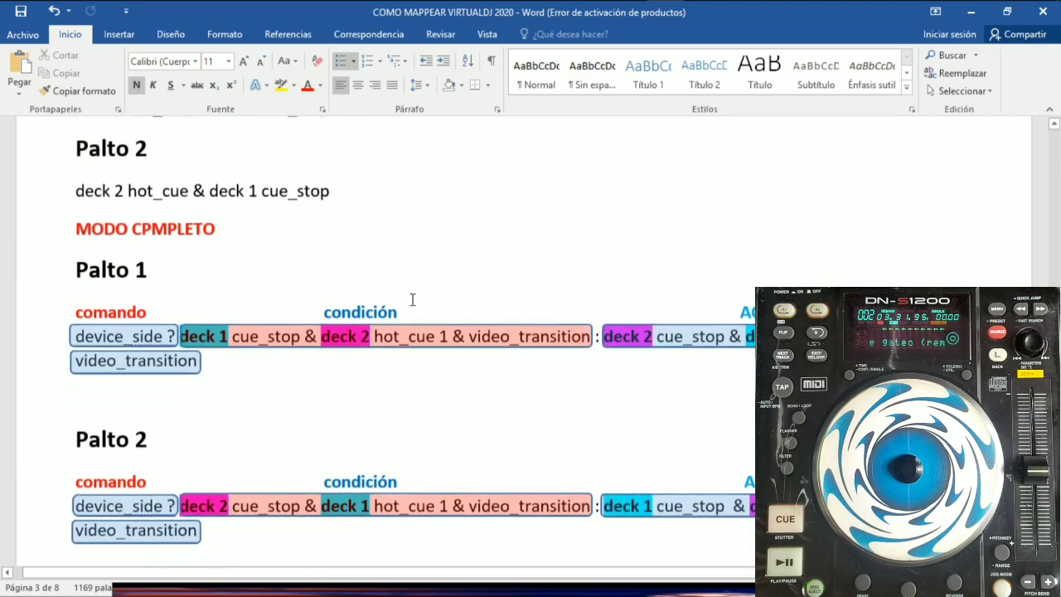
{"action": "scroll", "coordinate": [411, 300], "scroll_direction": "down", "scroll_amount": 5}
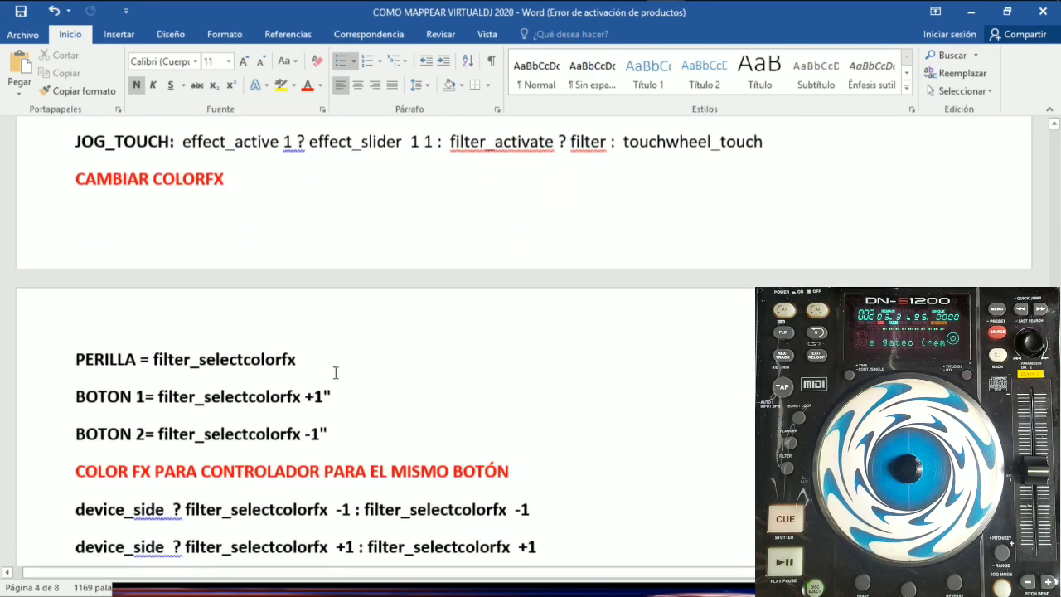
{"action": "scroll", "coordinate": [326, 362], "scroll_direction": "down", "scroll_amount": 6}
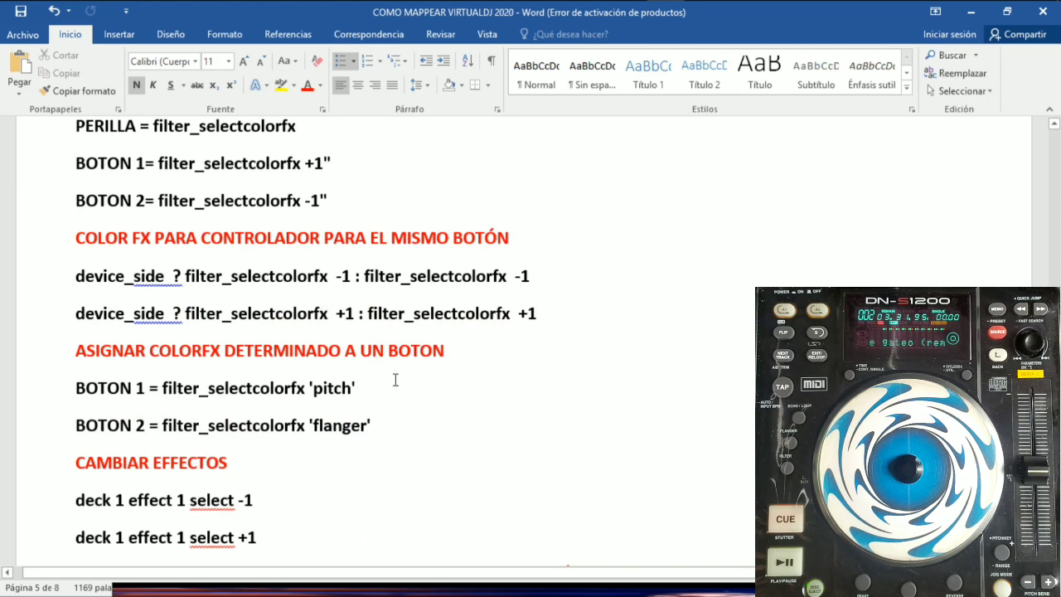
{"action": "left_click_drag", "start_coordinate": [377, 420], "coordinate": [175, 429]}
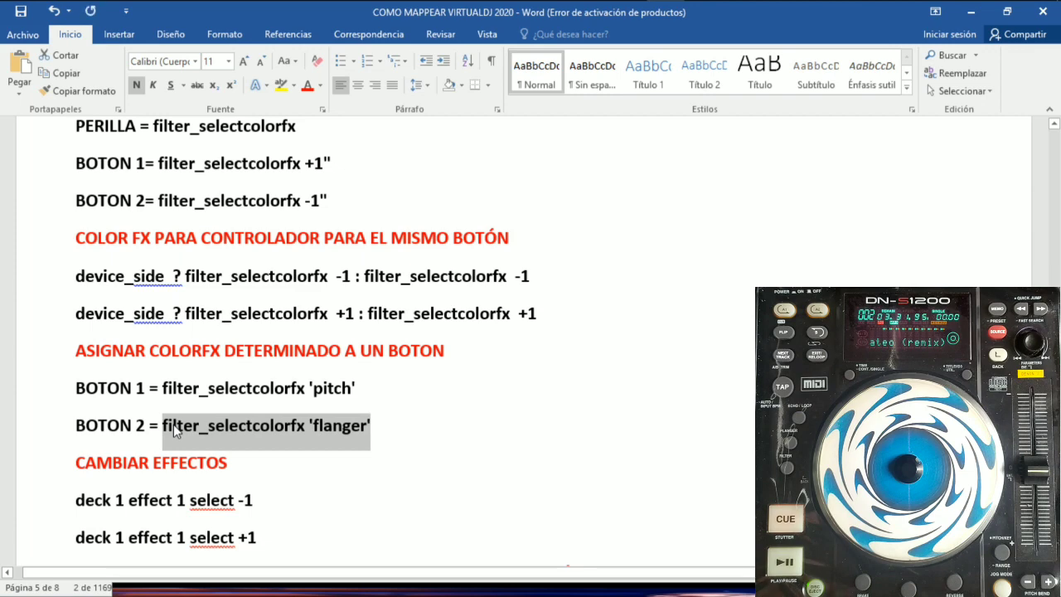
{"action": "key", "text": "alt+Tab"}
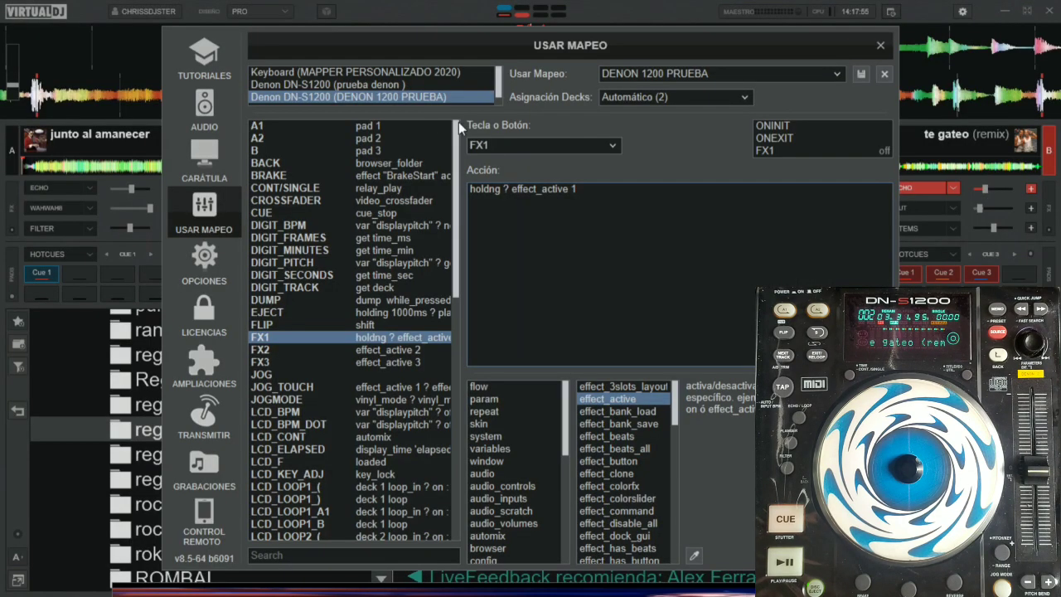
{"action": "type", "text": "filter_selectcolorfx \"flanger\""}
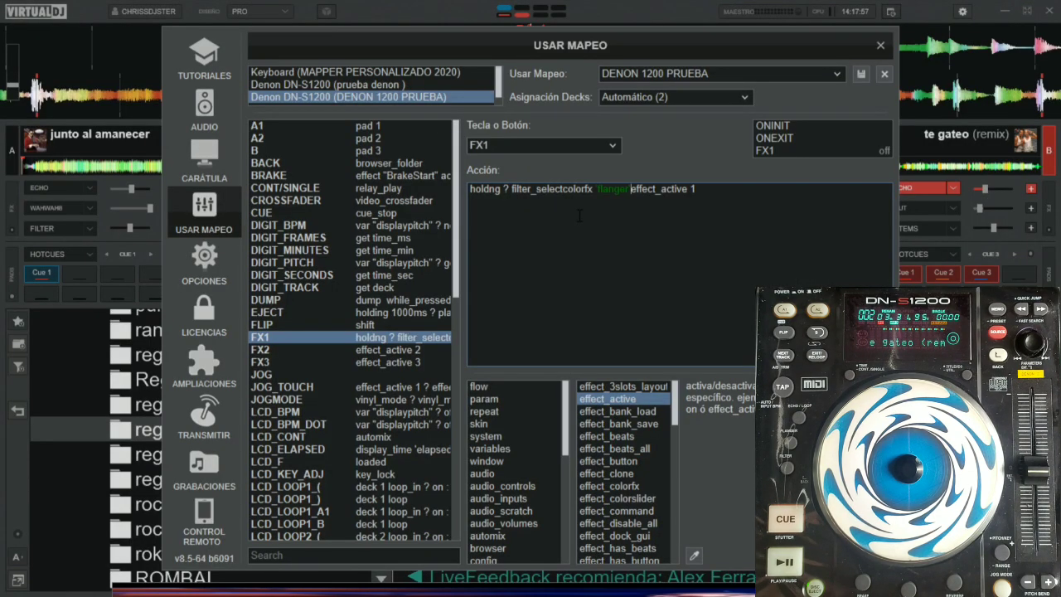
Step: Replace the 'flanger' parameter of filter_selectcolorfx with filter in the FX1 action
{"action": "left_click", "coordinate": [630, 193]}
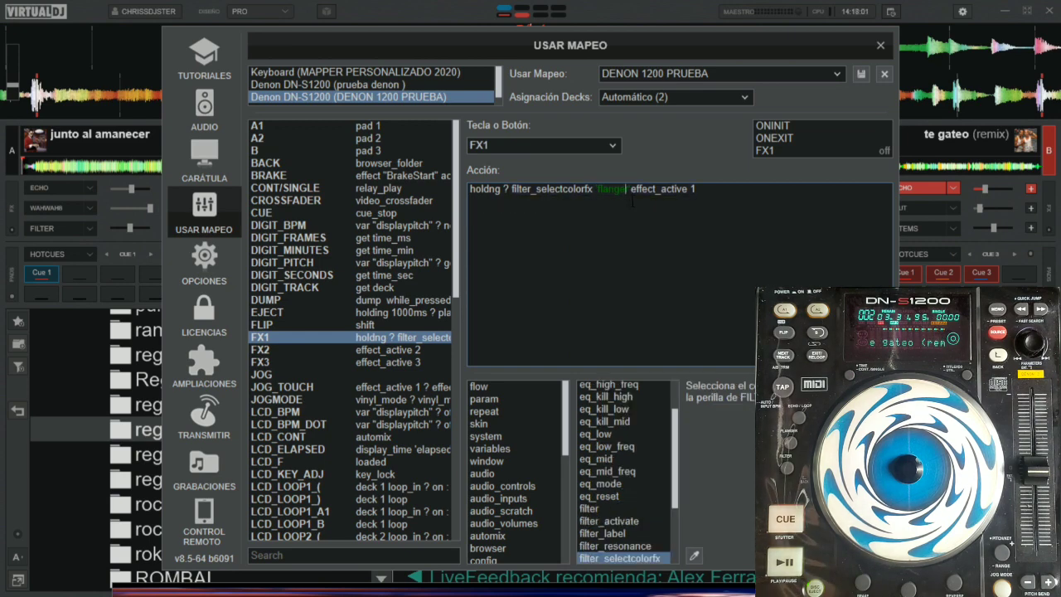
{"action": "key", "text": "BackSpace"}
{"action": "key", "text": "BackSpace"}
{"action": "key", "text": "BackSpace"}
{"action": "key", "text": "BackSpace"}
{"action": "key", "text": "BackSpace"}
{"action": "key", "text": "BackSpace"}
{"action": "key", "text": "BackSpace"}
{"action": "key", "text": "BackSpace"}
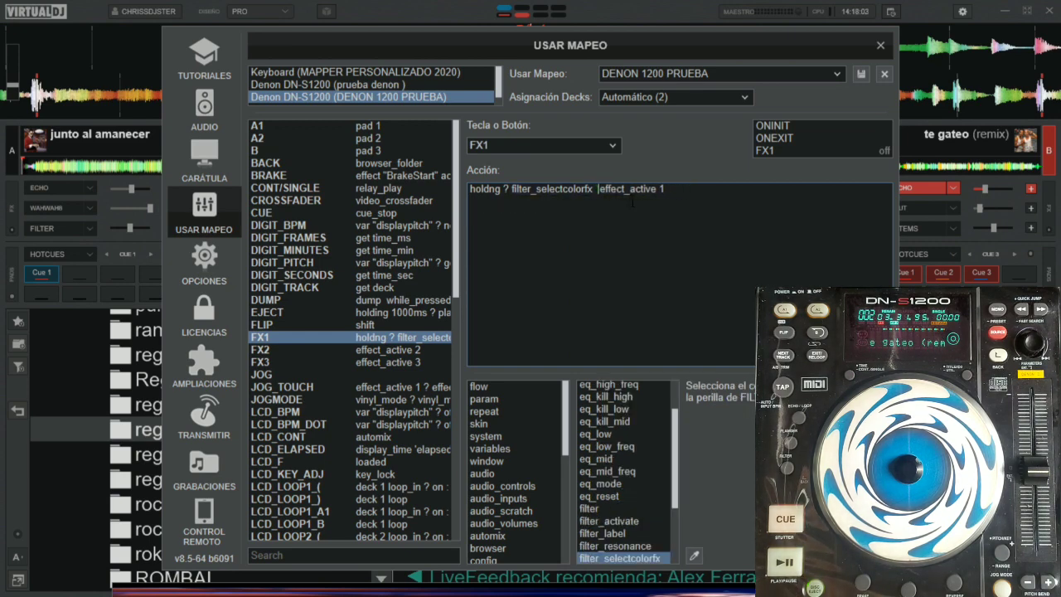
{"action": "type", "text": "\""}
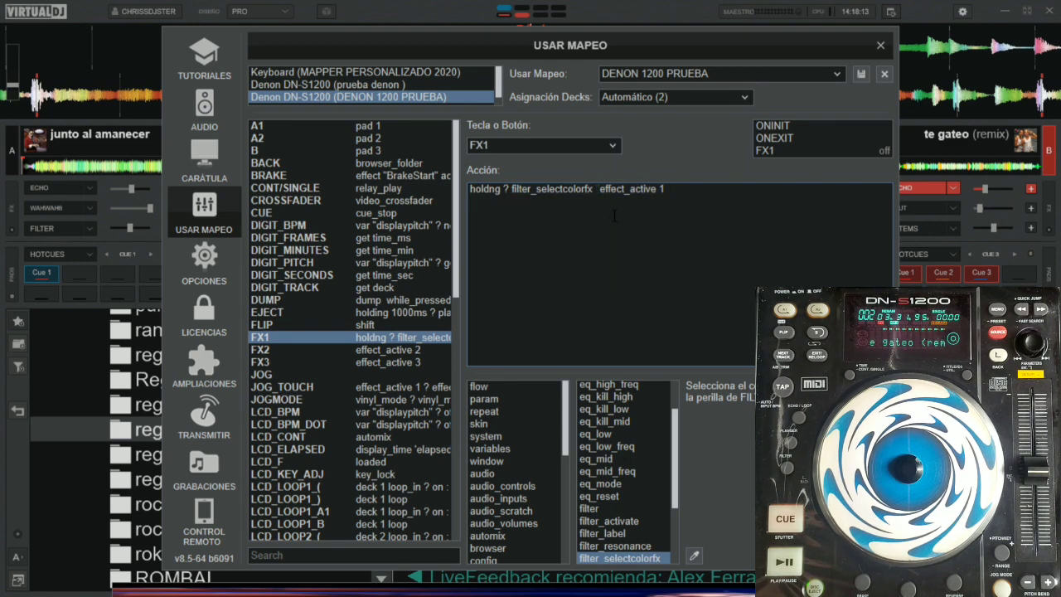
{"action": "type", "text": "filter"}
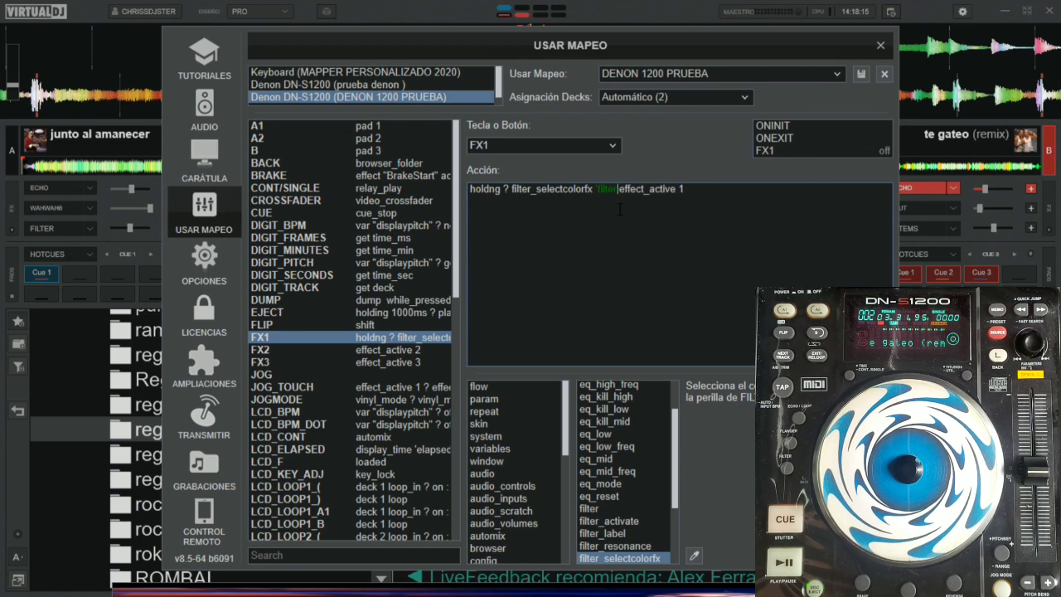
Step: Complete the quotes around 'filter', add ":" before effect_active 1 in the FX1 action, and close the settings
{"action": "key", "text": "Left"}
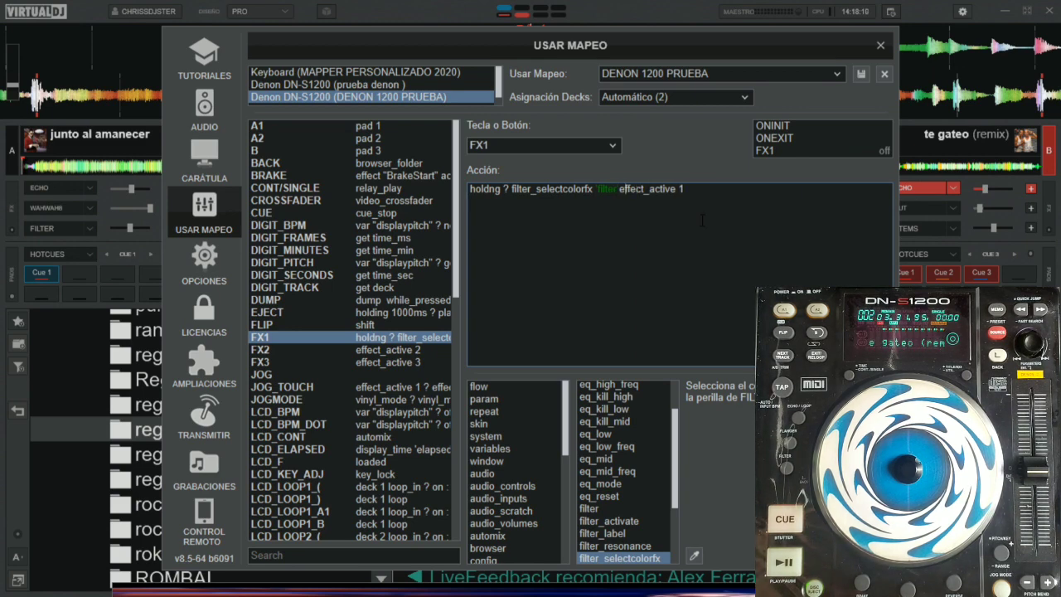
{"action": "key", "text": "BackSpace"}
{"action": "key", "text": "BackSpace"}
{"action": "key", "text": "BackSpace"}
{"action": "key", "text": "BackSpace"}
{"action": "key", "text": "BackSpace"}
{"action": "key", "text": "BackSpace"}
{"action": "key", "text": "BackSpace"}
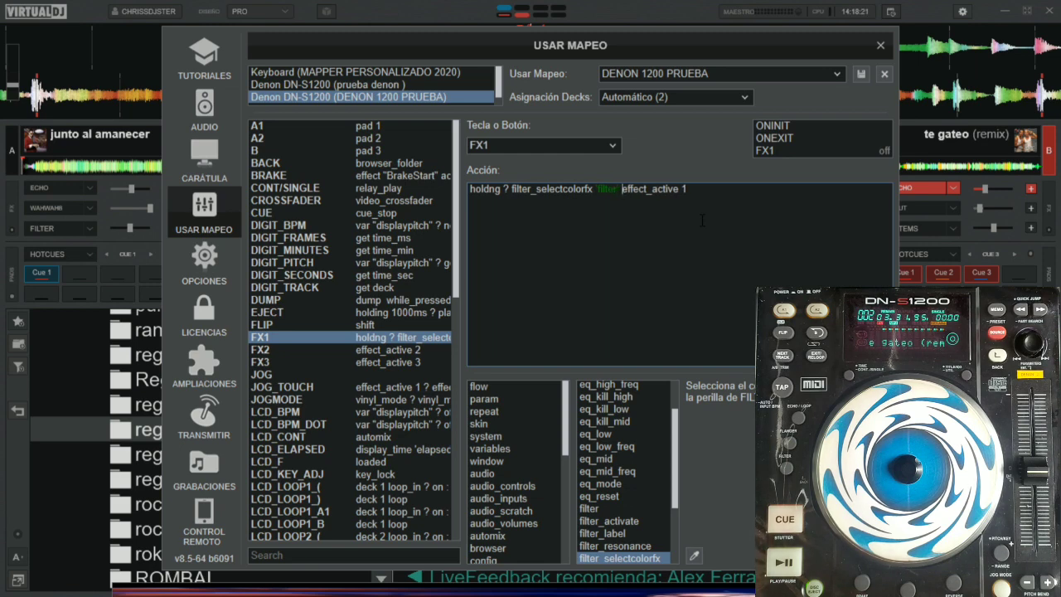
{"action": "type", "text": "'filter'"}
{"action": "key", "text": "BackSpace"}
{"action": "key", "text": "BackSpace"}
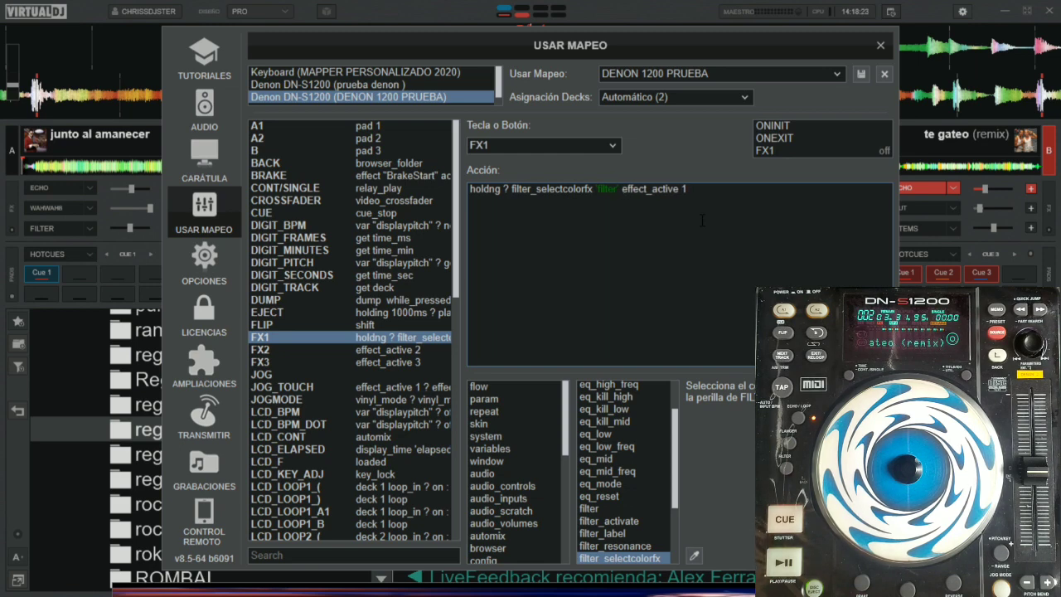
{"action": "type", "text": ":"}
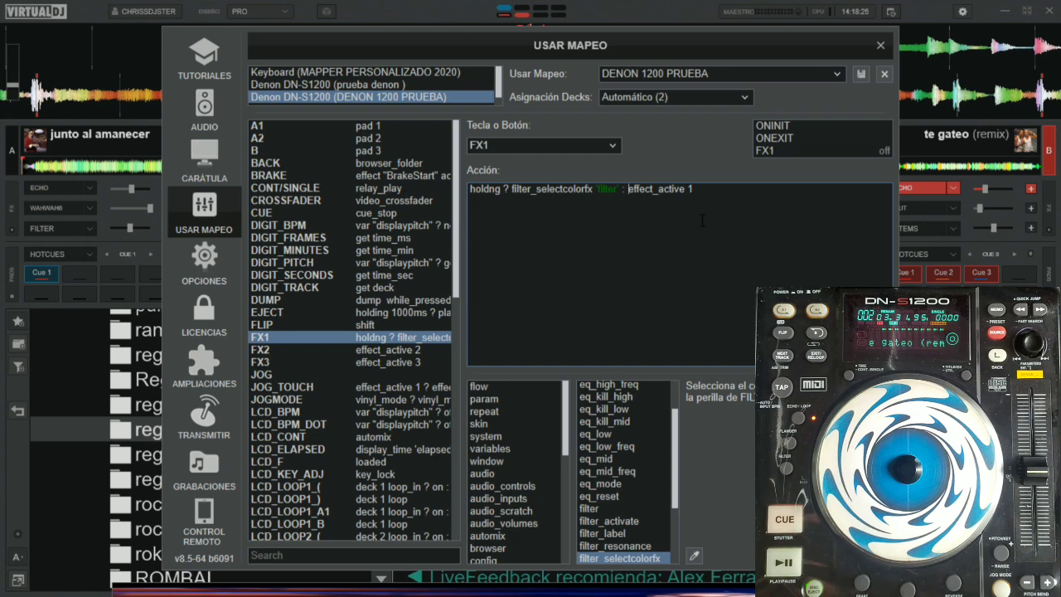
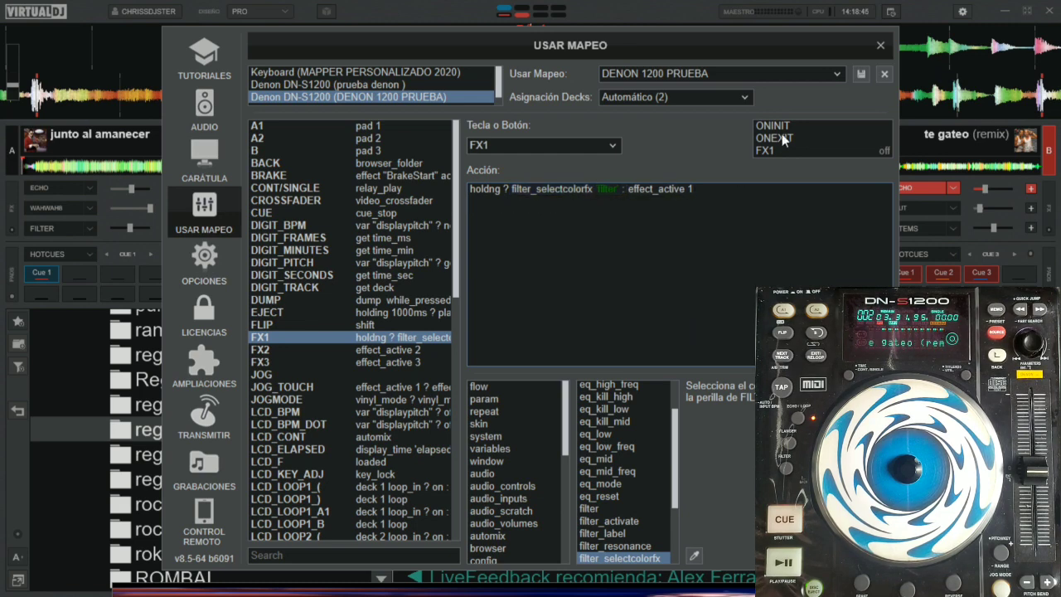
{"action": "left_click", "coordinate": [879, 45]}
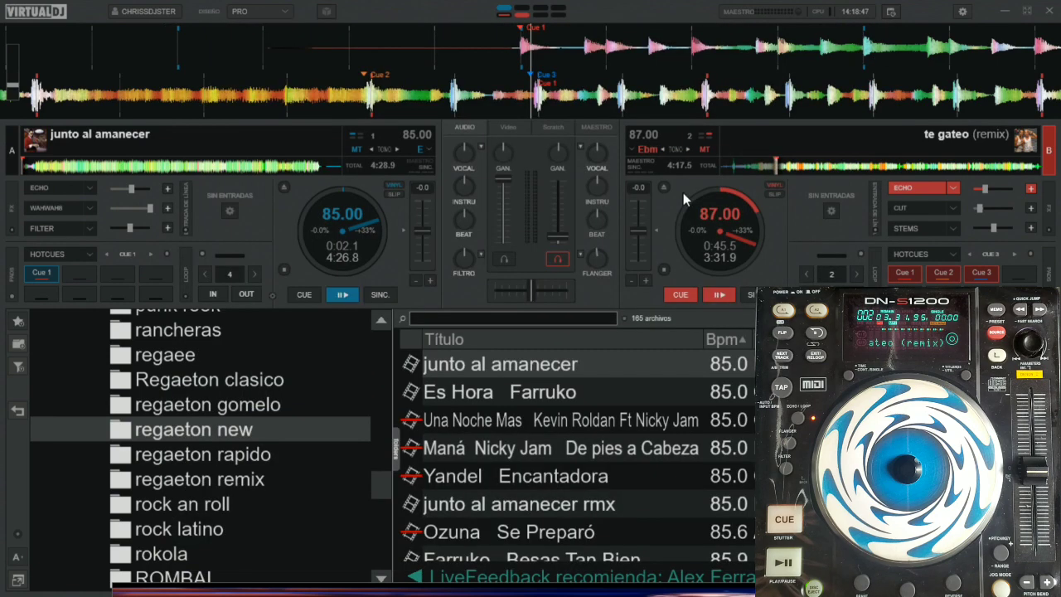
Step: Turn deck B's ColorFX knob down, play its track and raise the deck's volume fader
{"action": "left_click_drag", "start_coordinate": [596, 259], "coordinate": [600, 296]}
{"action": "left_click", "coordinate": [717, 295]}
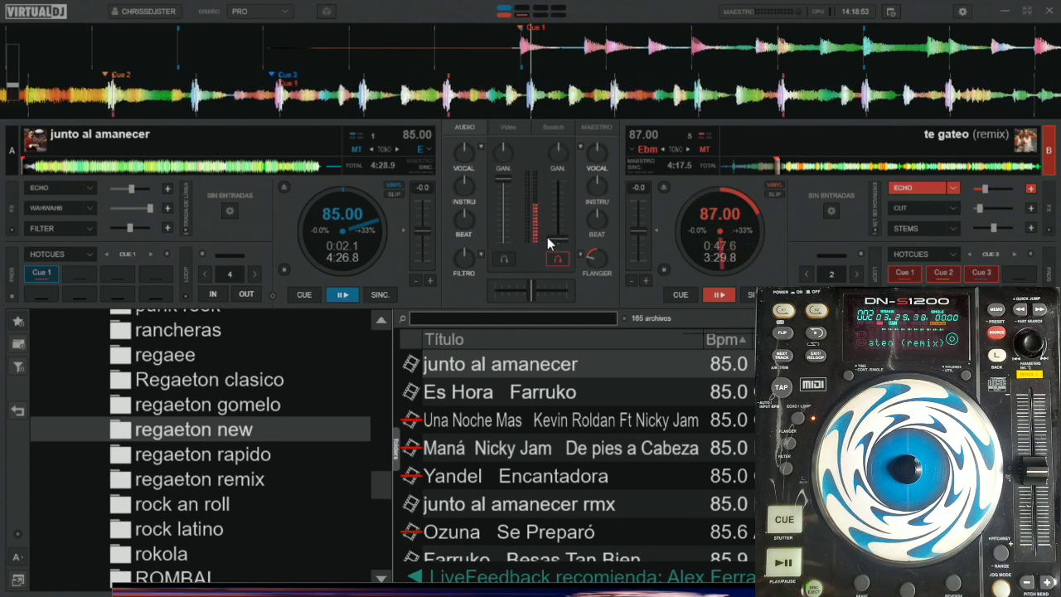
{"action": "left_click_drag", "start_coordinate": [547, 236], "coordinate": [565, 189]}
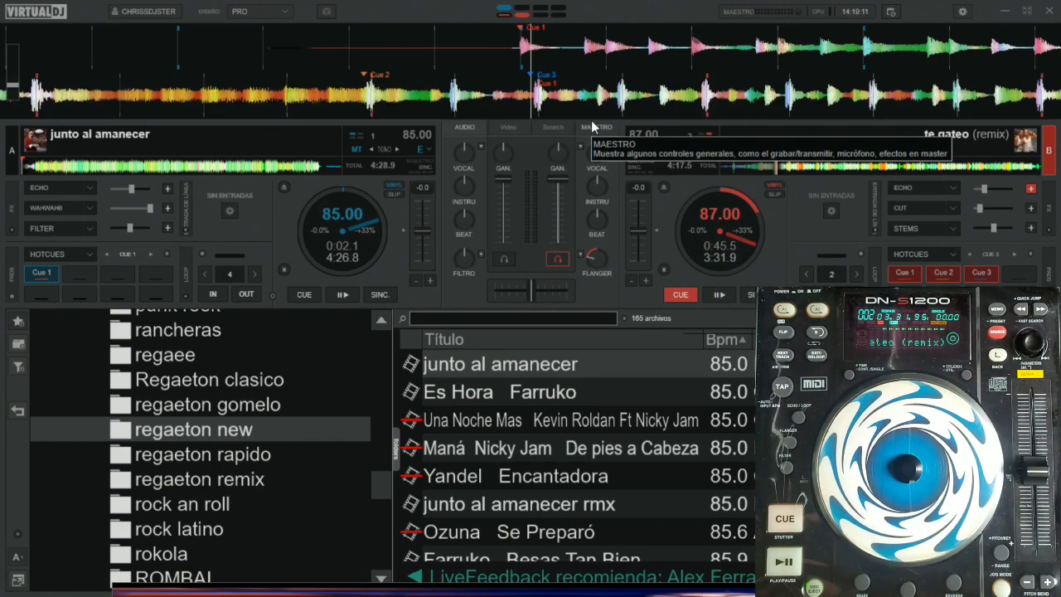
Step: Copy the entire FX1 action from the prueba denon mapping and switch to the Word document
{"action": "left_click", "coordinate": [962, 13]}
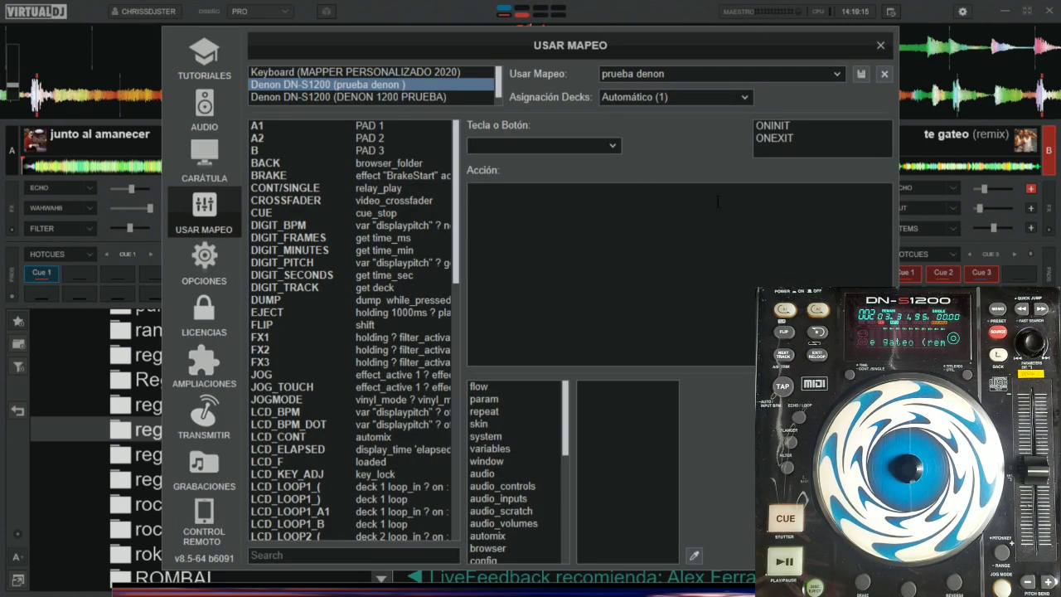
{"action": "left_click", "coordinate": [765, 126]}
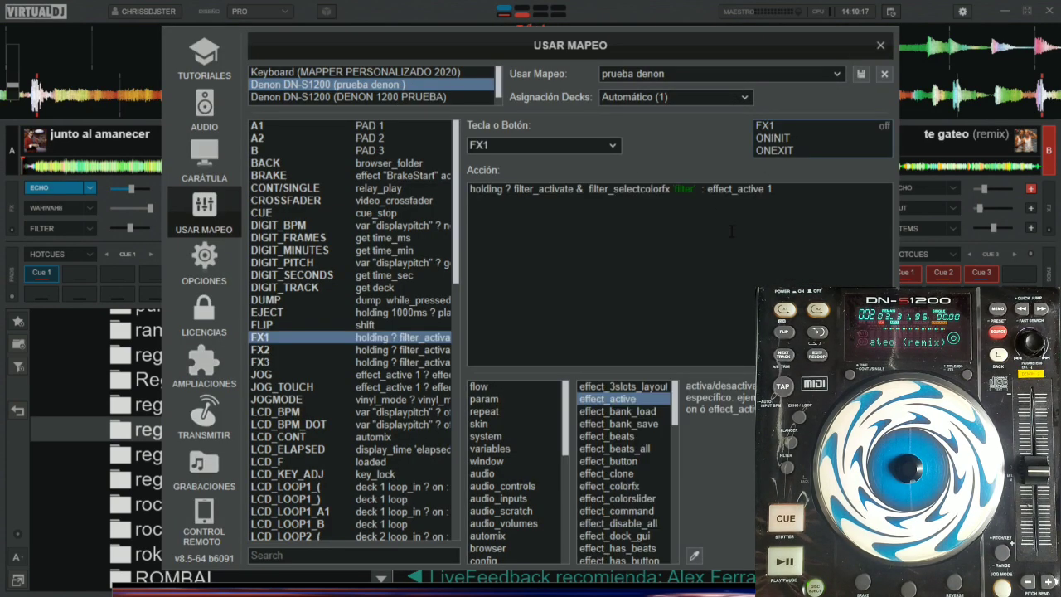
{"action": "double_click", "coordinate": [535, 188]}
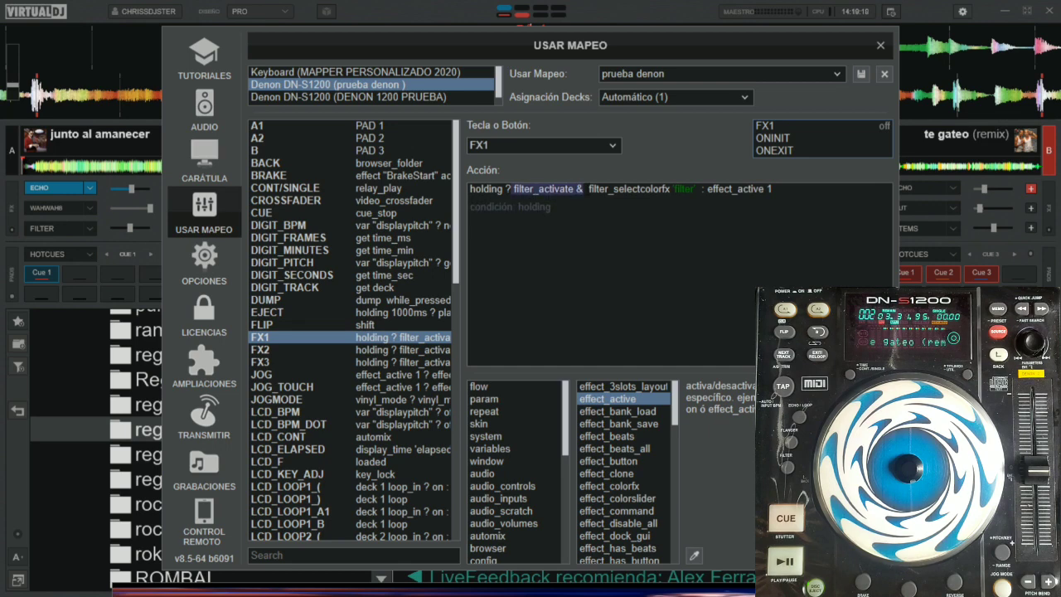
{"action": "key", "text": "ctrl+a"}
{"action": "key", "text": "ctrl+c"}
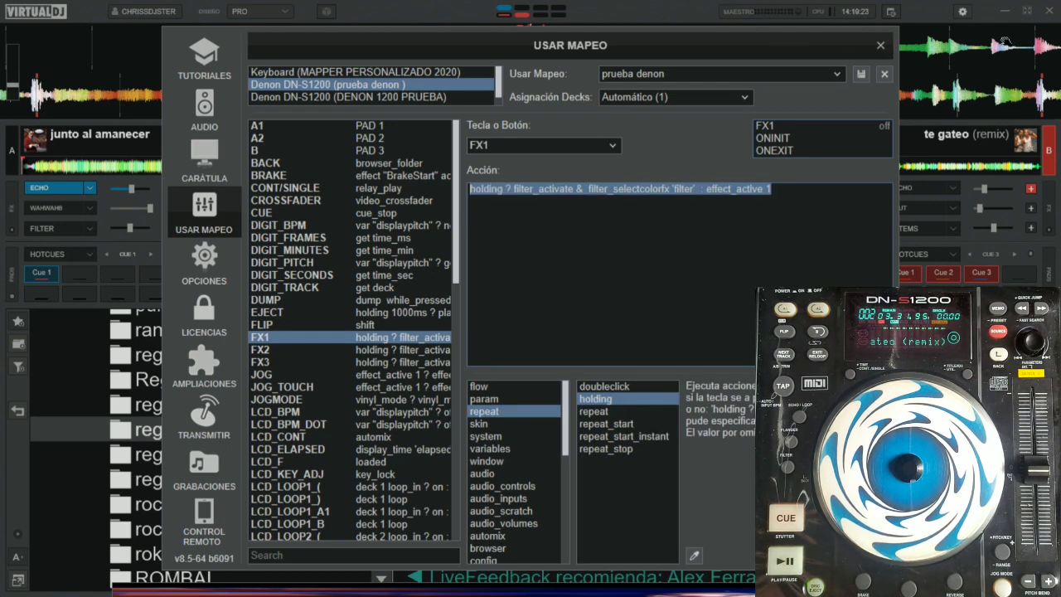
{"action": "left_click", "coordinate": [1003, 10]}
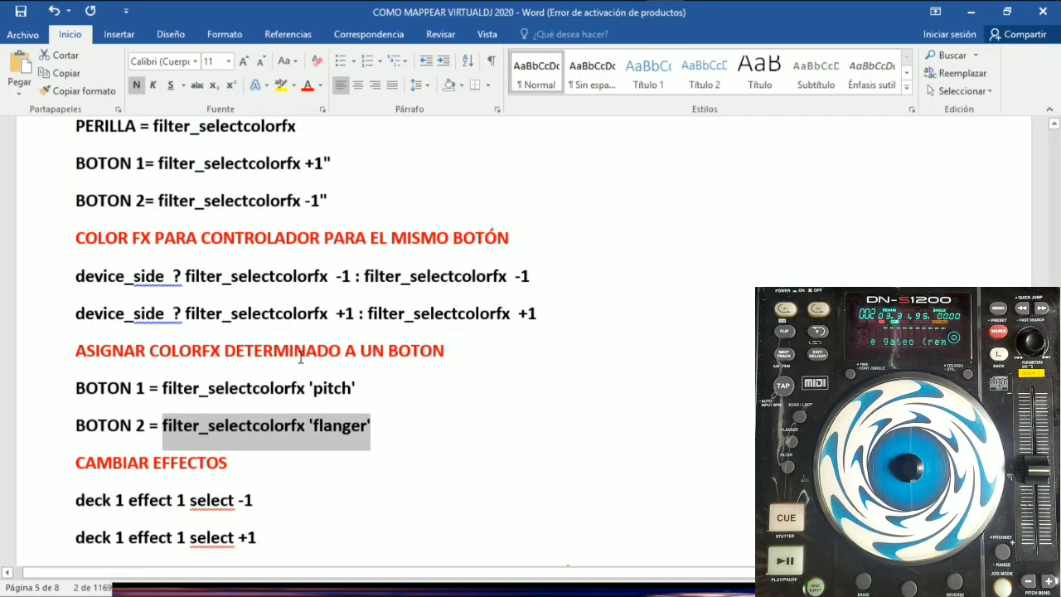
Step: Add a line reading "Combnar dos efectos" below the ASIGNAR COLORFX DETERMINADO A UN BOTON heading
{"action": "left_click", "coordinate": [469, 352]}
{"action": "key", "text": "Return"}
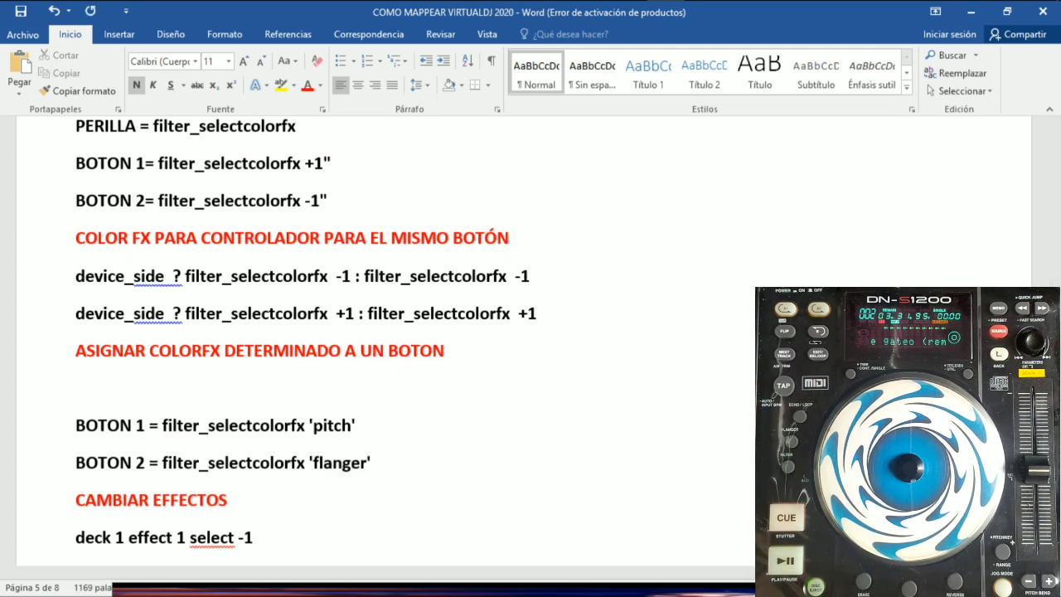
{"action": "type", "text": "combnasr"}
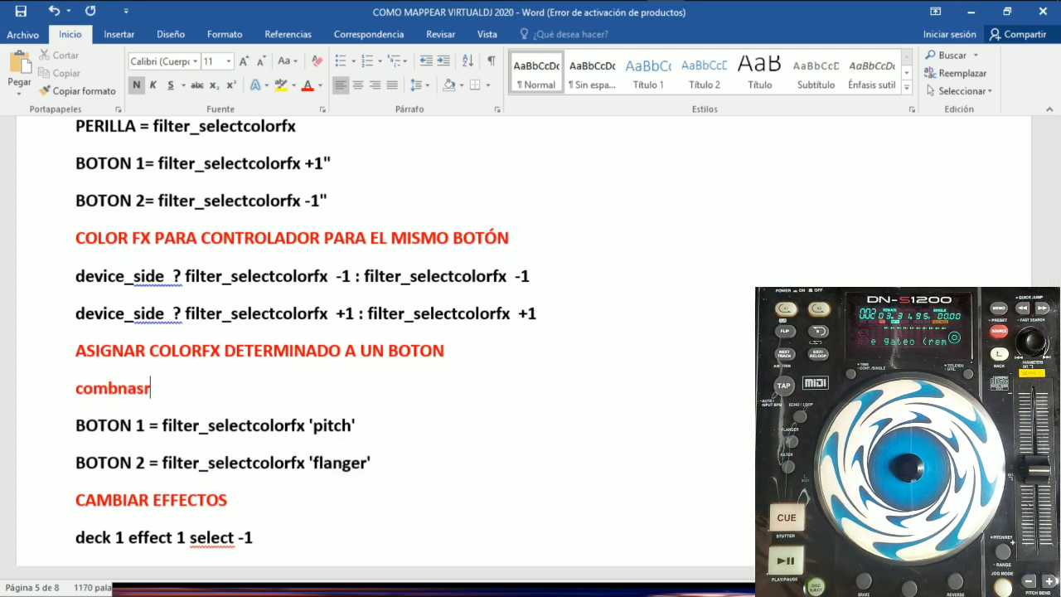
{"action": "key", "text": "BackSpace"}
{"action": "key", "text": "BackSpace"}
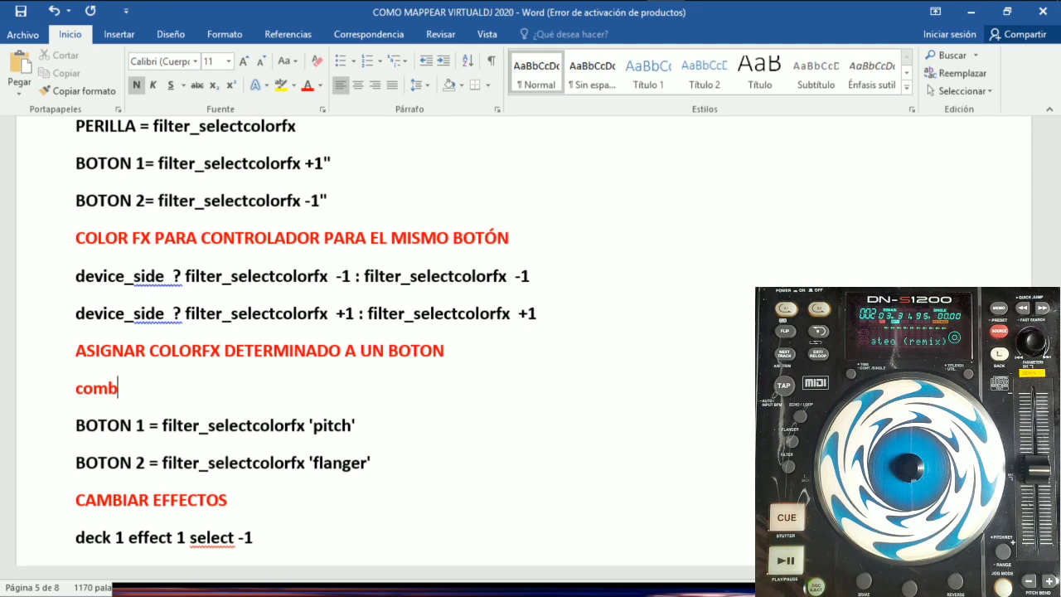
{"action": "type", "text": "nar dso"}
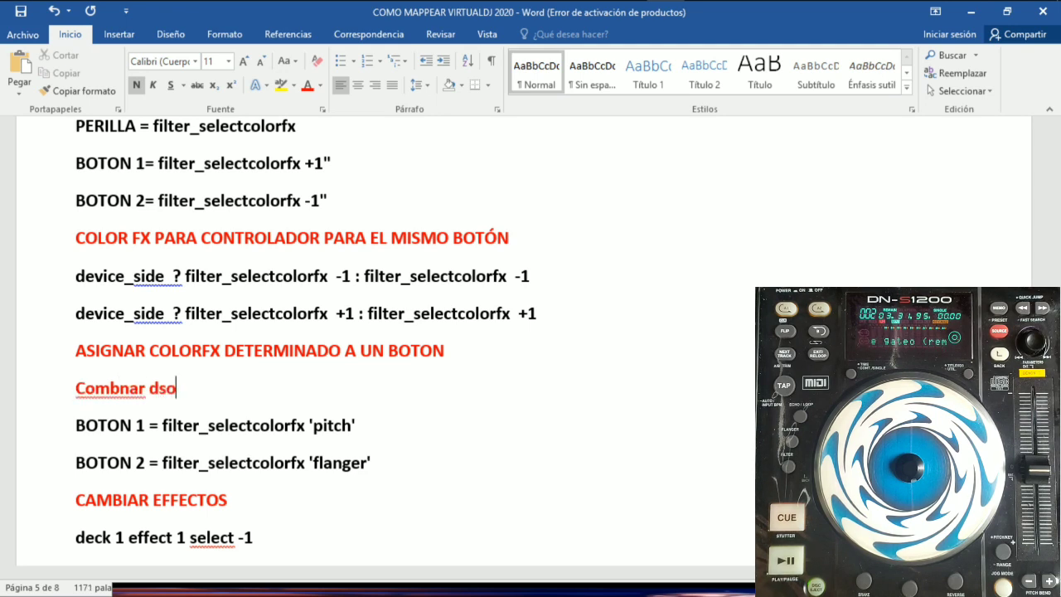
{"action": "key", "text": "BackSpace"}
{"action": "key", "text": "BackSpace"}
{"action": "type", "text": "os"}
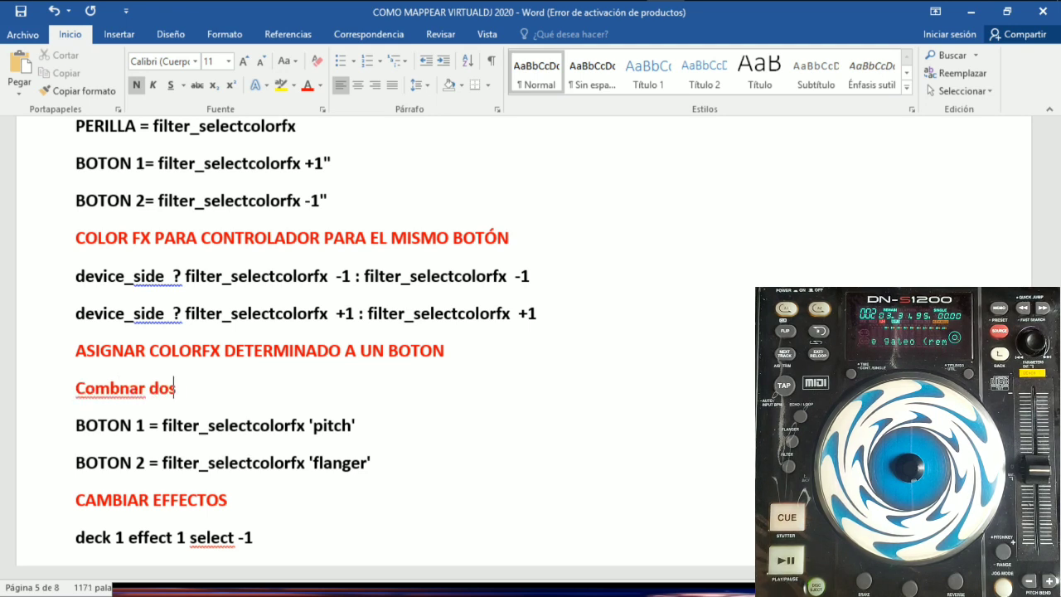
{"action": "type", "text": " effect"}
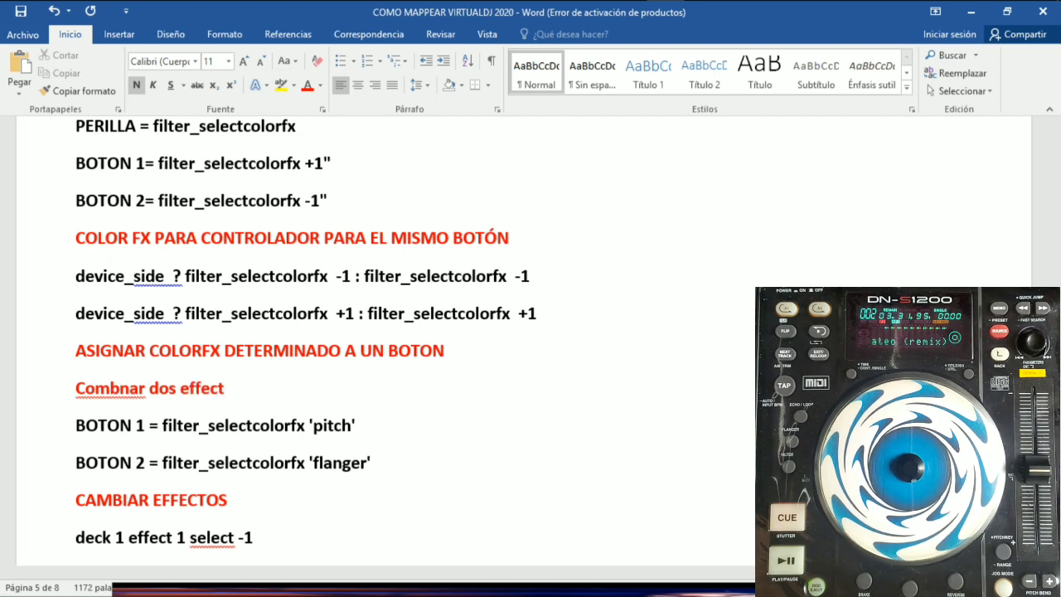
{"action": "key", "text": "BackSpace"}
{"action": "key", "text": "BackSpace"}
{"action": "key", "text": "BackSpace"}
{"action": "key", "text": "BackSpace"}
{"action": "type", "text": "ectos"}
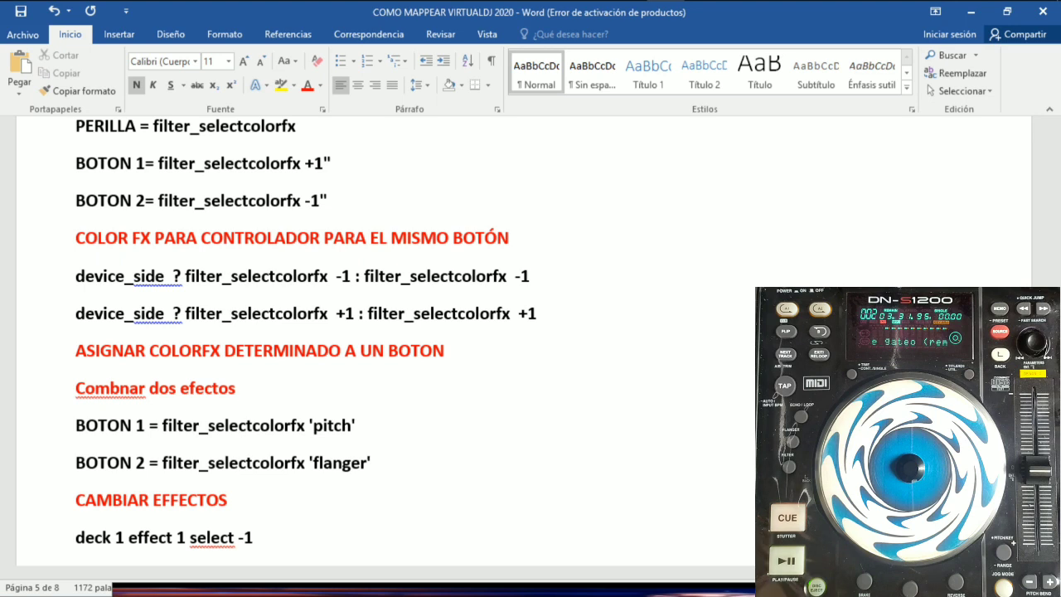
Step: Extend the "Combnar dos efectos" line with "// normal y color fx"
{"action": "type", "text": "// normal "}
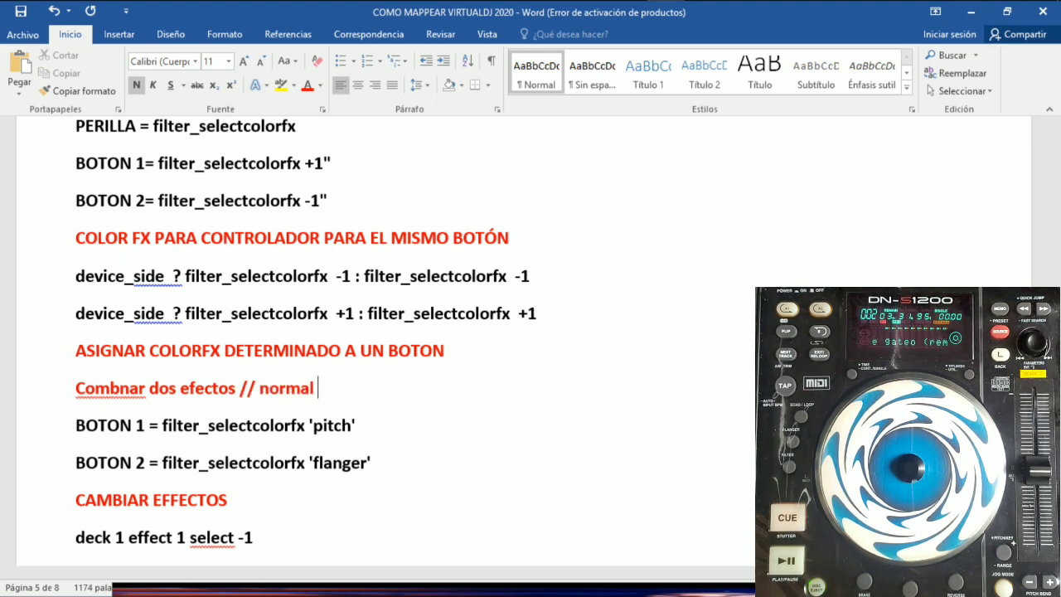
{"action": "type", "text": "y colo"}
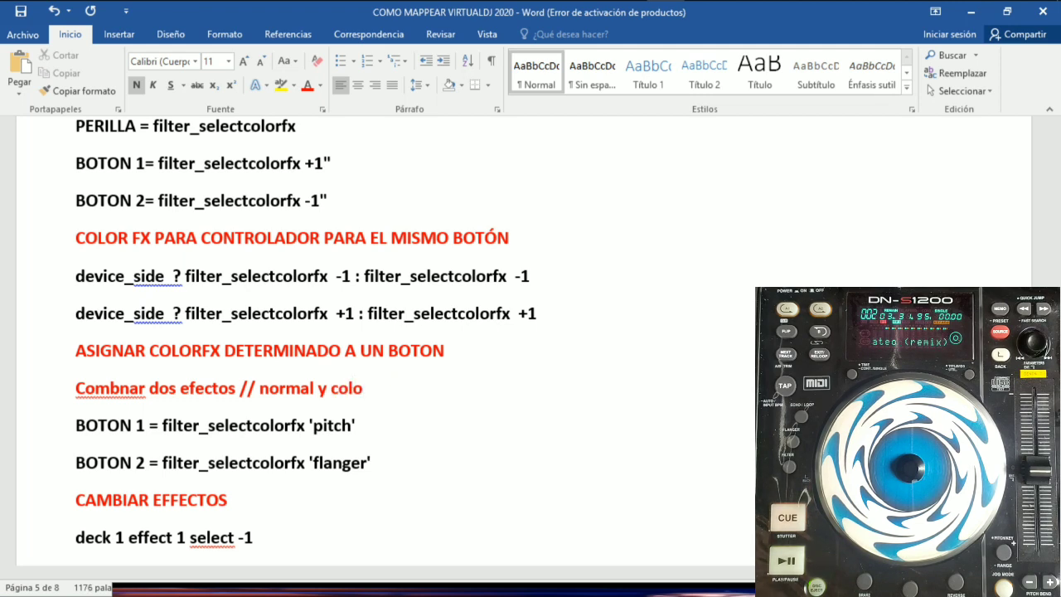
{"action": "type", "text": "r fx"}
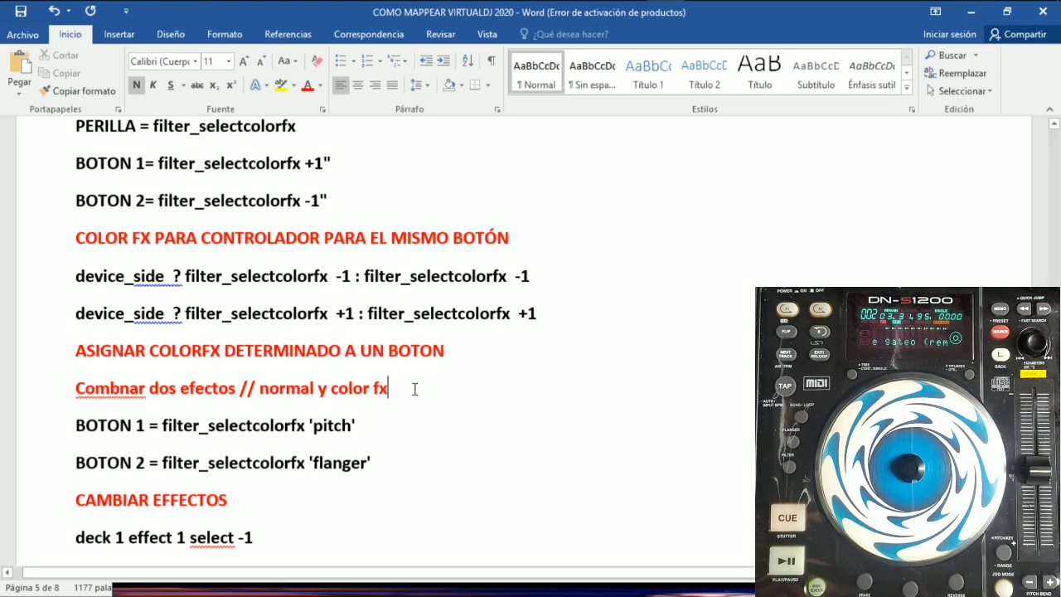
Step: Paste the copied FX1 action three times on separate lines below the "Combnar dos efectos" line
{"action": "key", "text": "Return"}
{"action": "key", "text": "Return"}
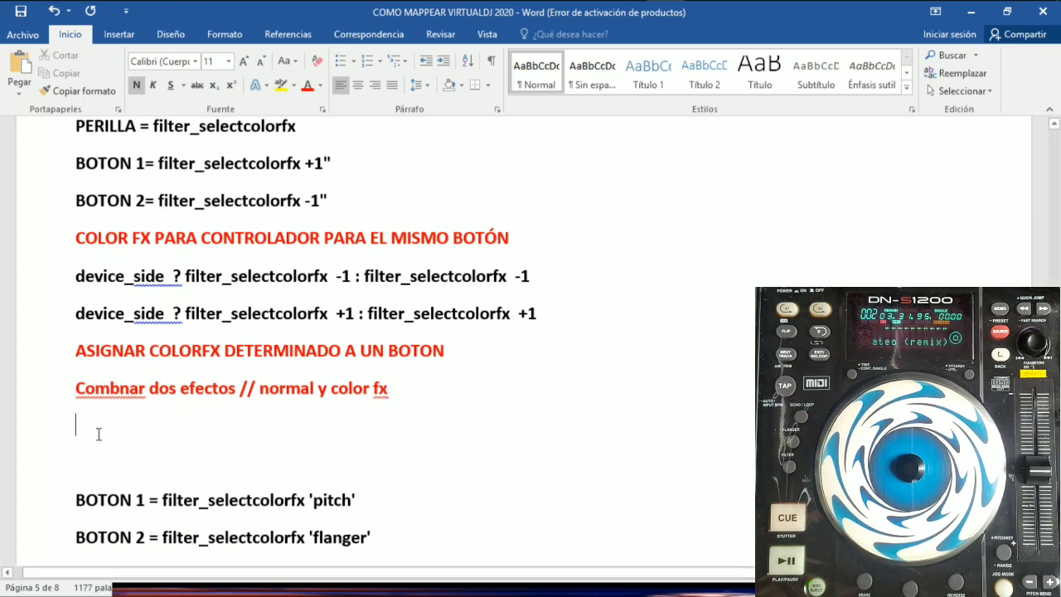
{"action": "key", "text": "ctrl+v"}
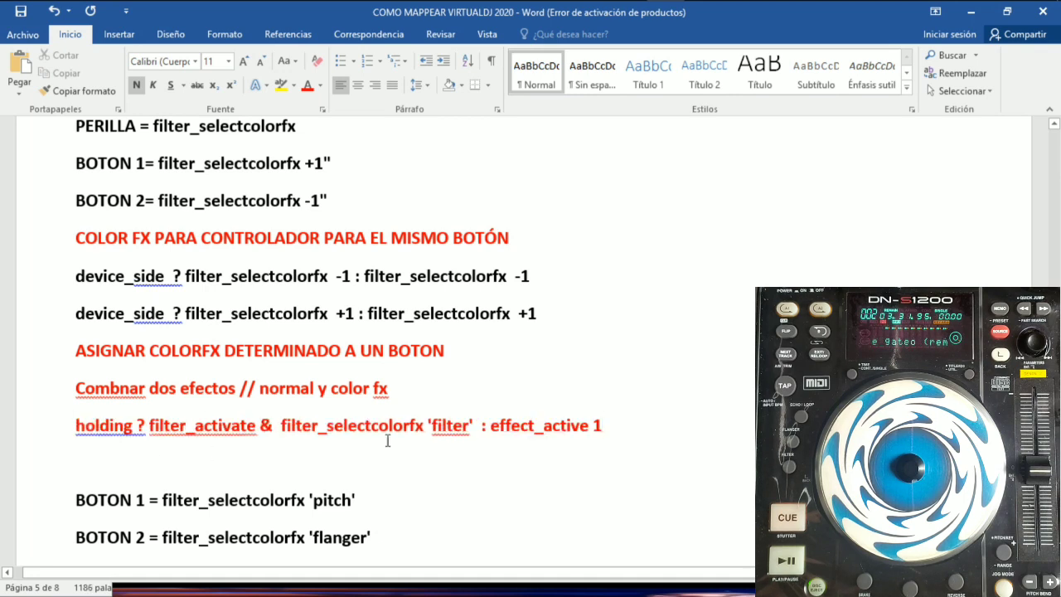
{"action": "key", "text": "Return"}
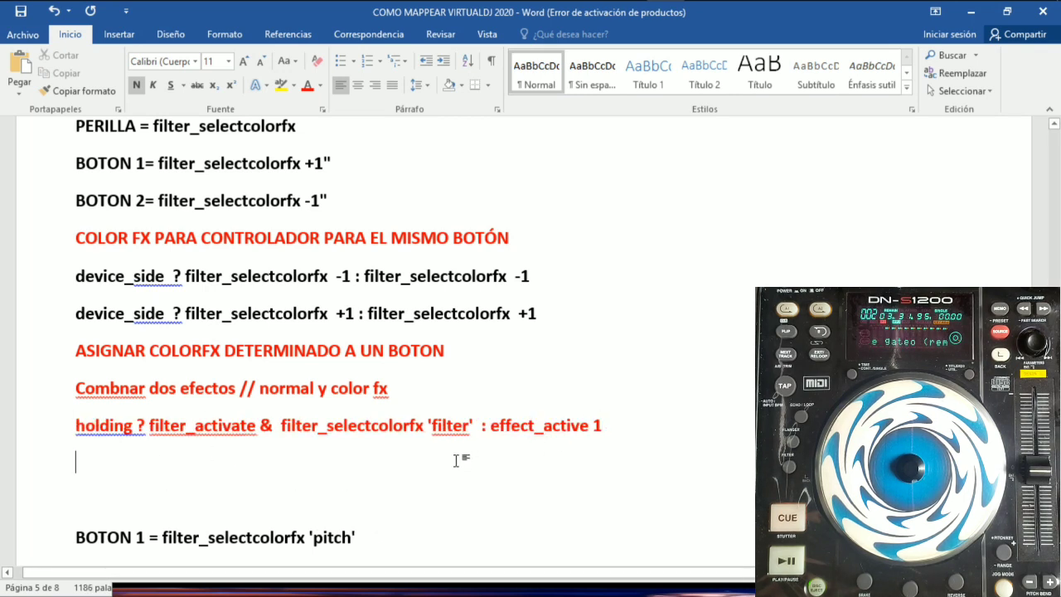
{"action": "key", "text": "ctrl+v"}
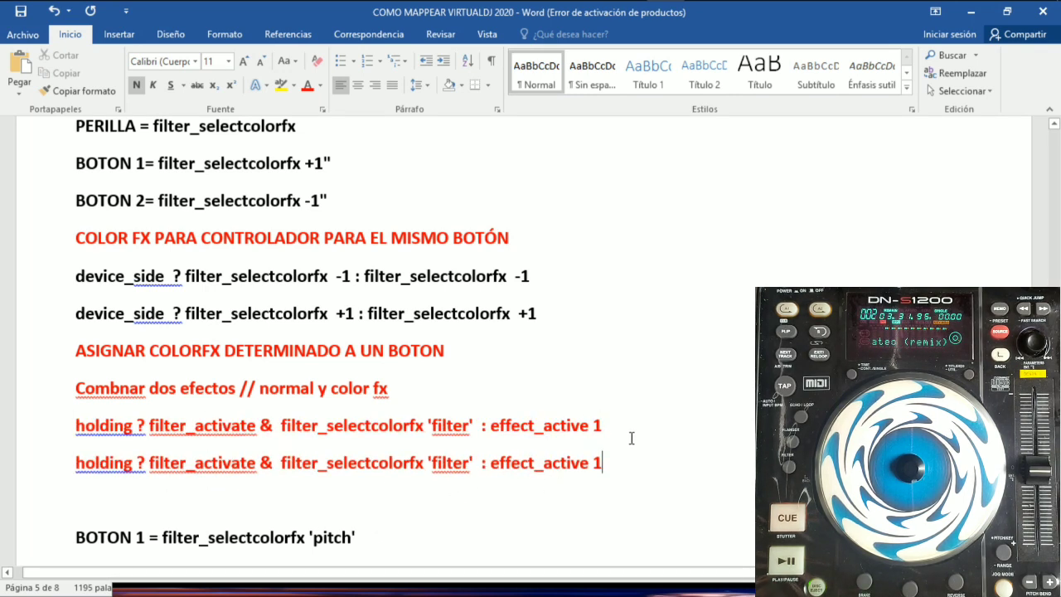
{"action": "key", "text": "Return"}
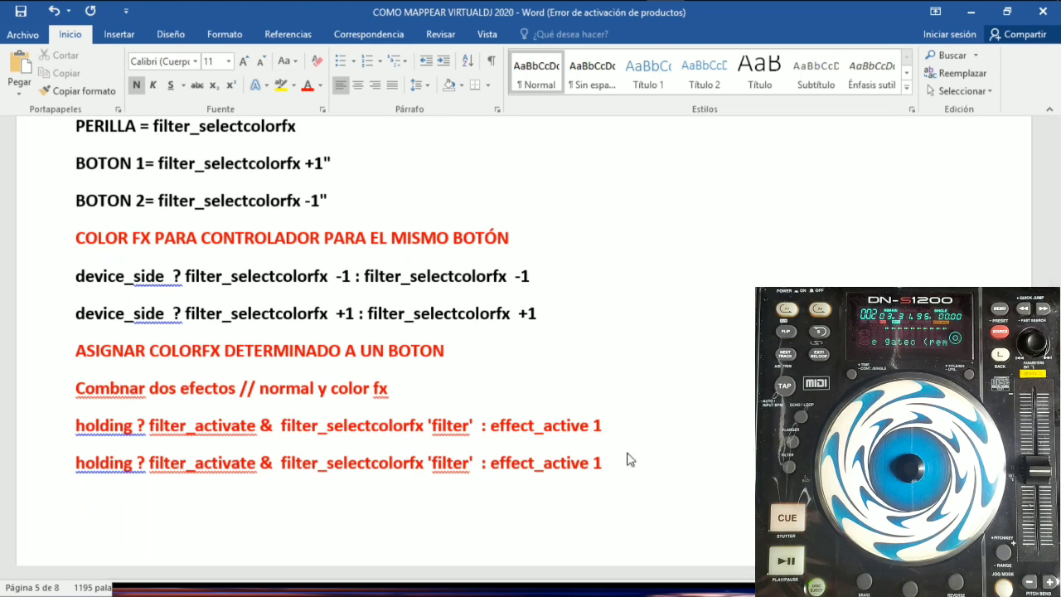
{"action": "key", "text": "ctrl+v"}
Step: Copy the black text format of the device_side +1 line onto the three pasted holding lines
{"action": "left_click_drag", "start_coordinate": [74, 427], "coordinate": [568, 499]}
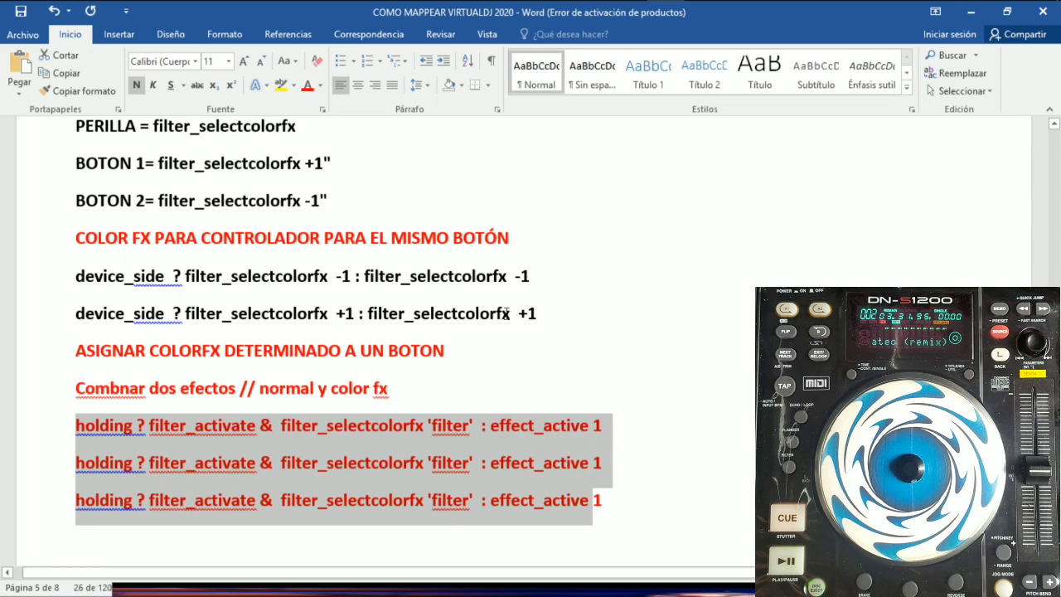
{"action": "left_click_drag", "start_coordinate": [507, 314], "coordinate": [476, 314]}
{"action": "left_click", "coordinate": [79, 91]}
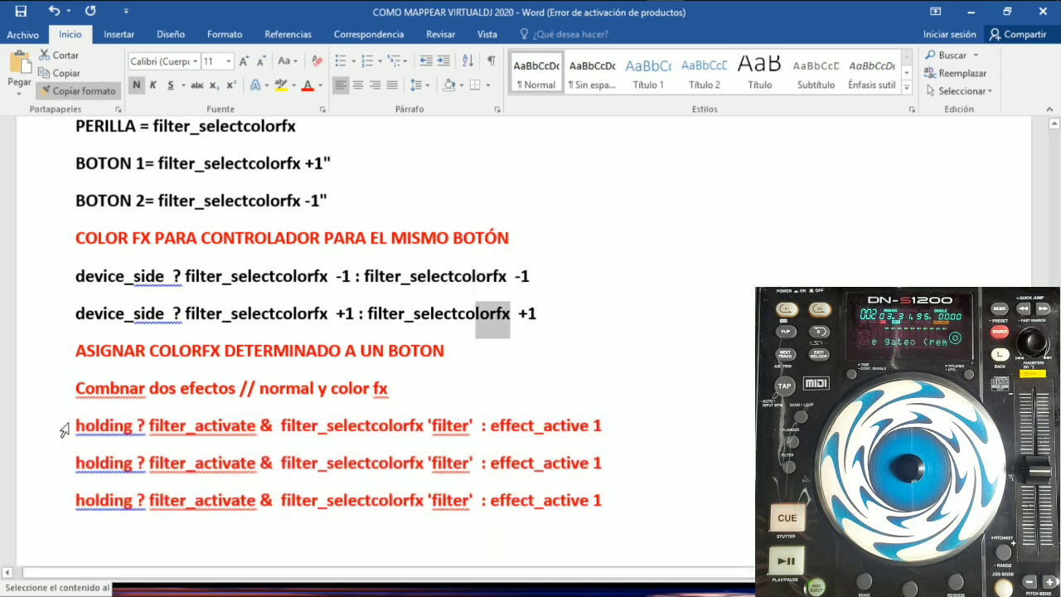
{"action": "left_click_drag", "start_coordinate": [75, 427], "coordinate": [451, 516]}
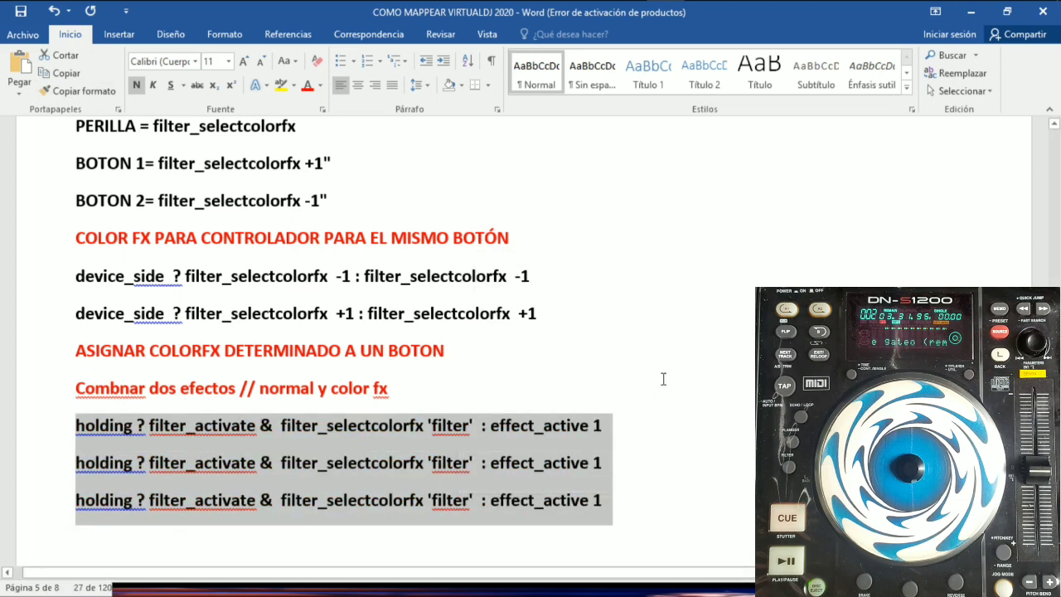
Step: Change effect_active to 2 in the second holding line and to 3 in the third
{"action": "left_click", "coordinate": [663, 379]}
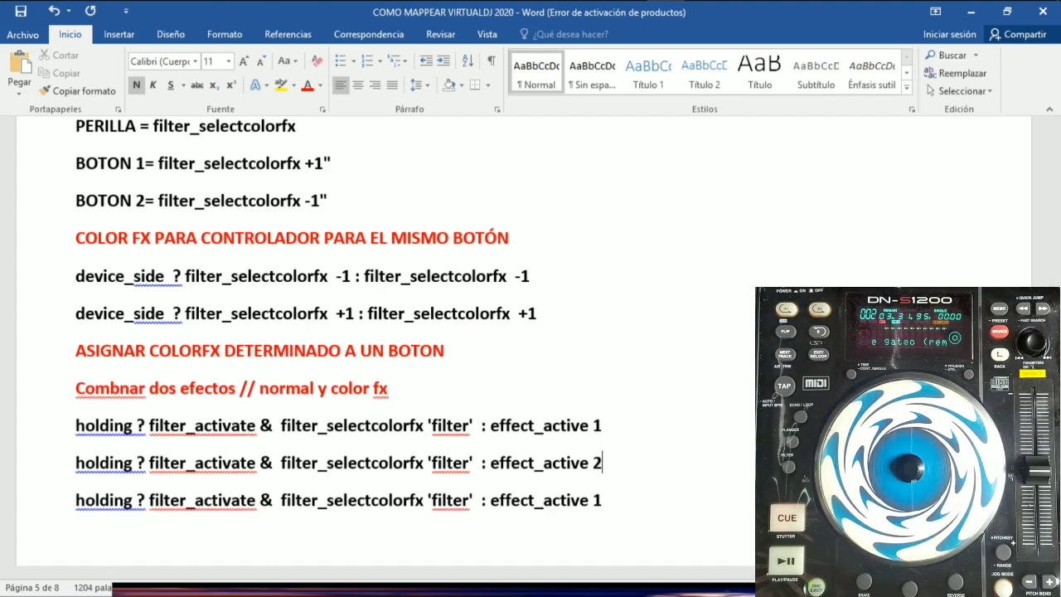
{"action": "left_click", "coordinate": [606, 501]}
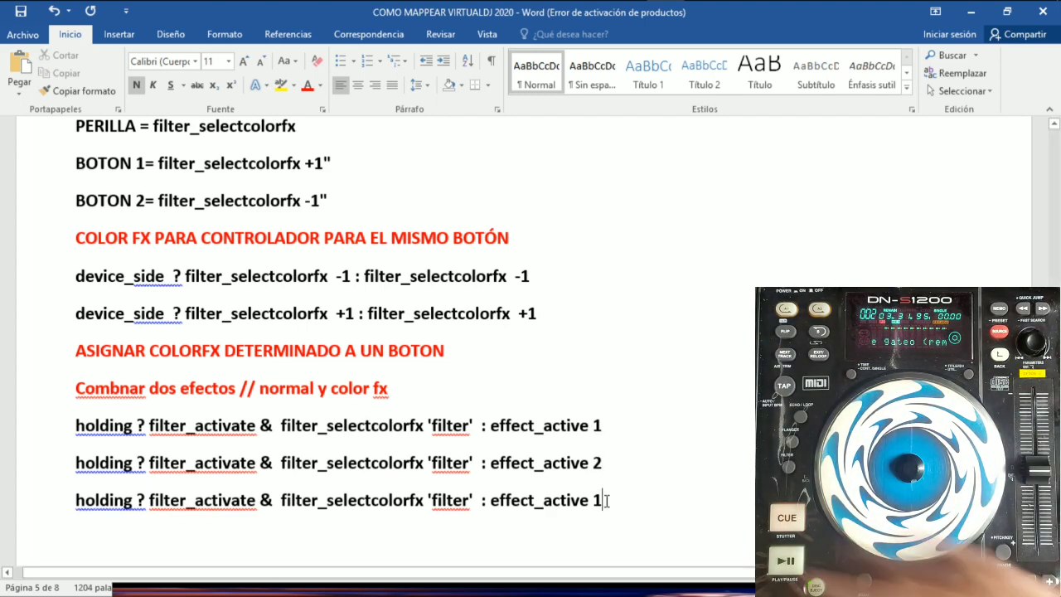
{"action": "key", "text": "BackSpace"}
{"action": "type", "text": "3"}
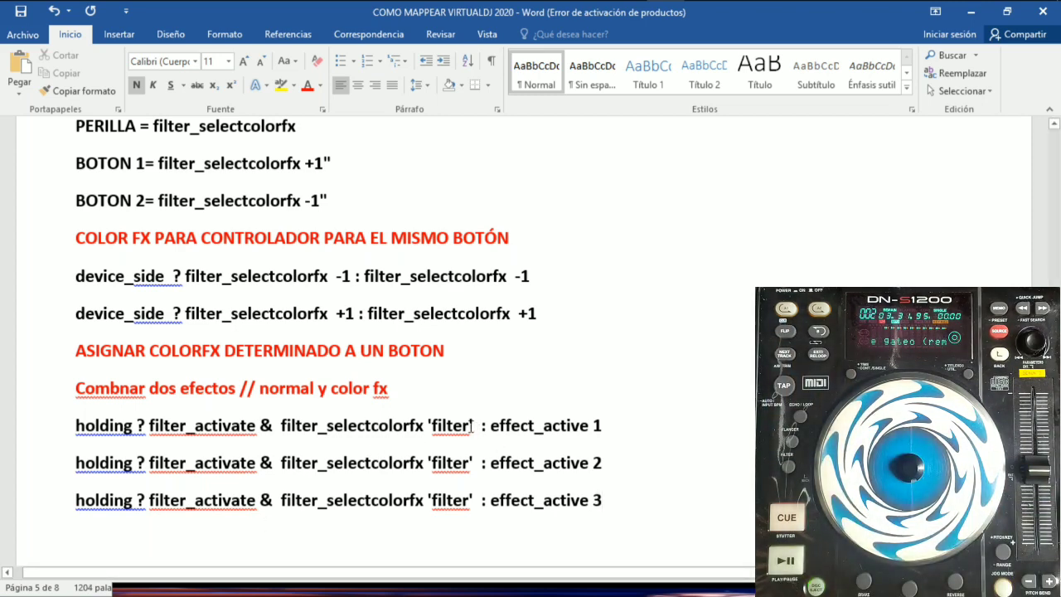
Step: Replace the filter_selectcolorfx parameter in the second holding line with flager, keeping the quotes
{"action": "left_click", "coordinate": [471, 477]}
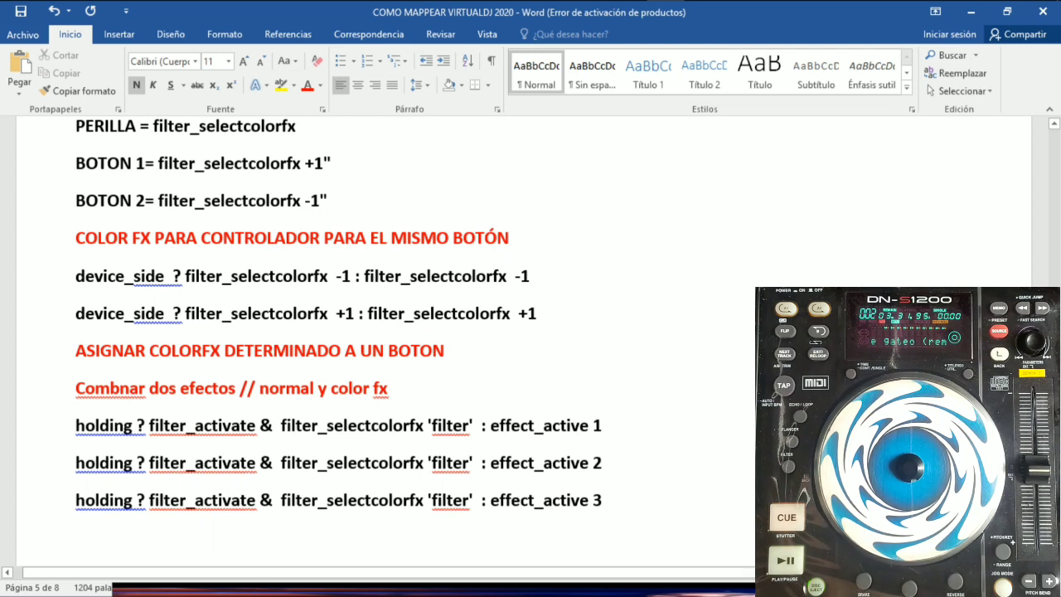
{"action": "key", "text": "BackSpace"}
{"action": "key", "text": "BackSpace"}
{"action": "key", "text": "BackSpace"}
{"action": "key", "text": "BackSpace"}
{"action": "key", "text": "BackSpace"}
{"action": "key", "text": "BackSpace"}
{"action": "type", "text": "p"}
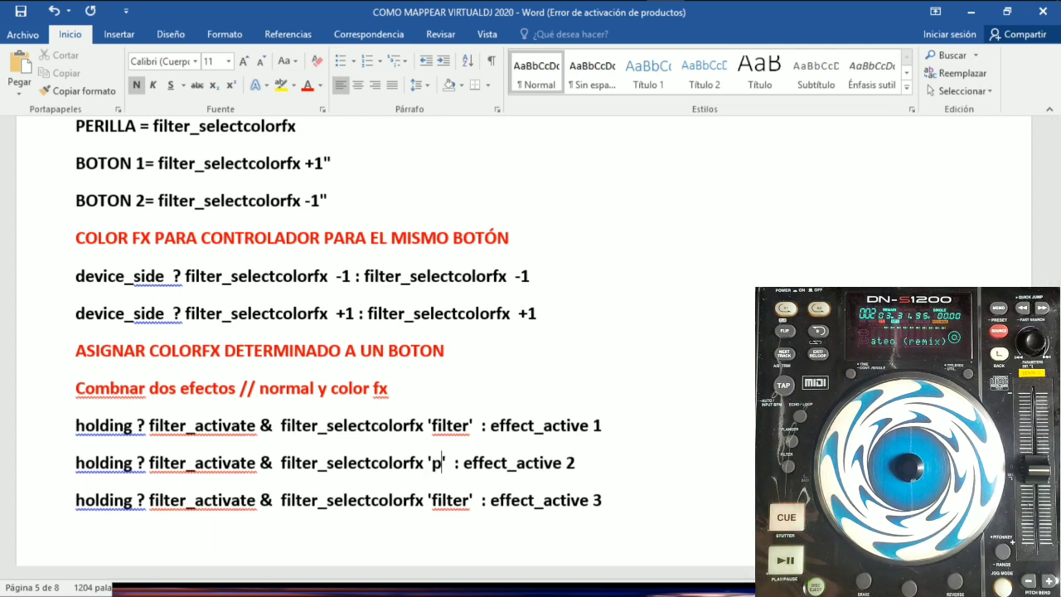
{"action": "key", "text": "BackSpace"}
{"action": "type", "text": "flager"}
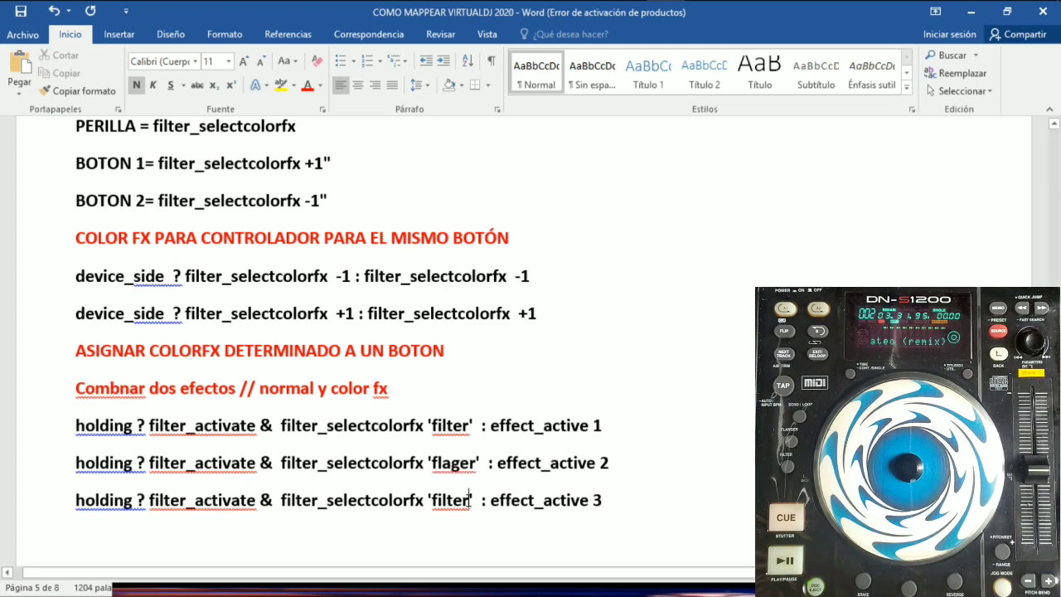
Step: Replace the filter_selectcolorfx parameter in the third holding line with pitch, keeping the quotes
{"action": "key", "text": "BackSpace"}
{"action": "key", "text": "BackSpace"}
{"action": "key", "text": "BackSpace"}
{"action": "key", "text": "BackSpace"}
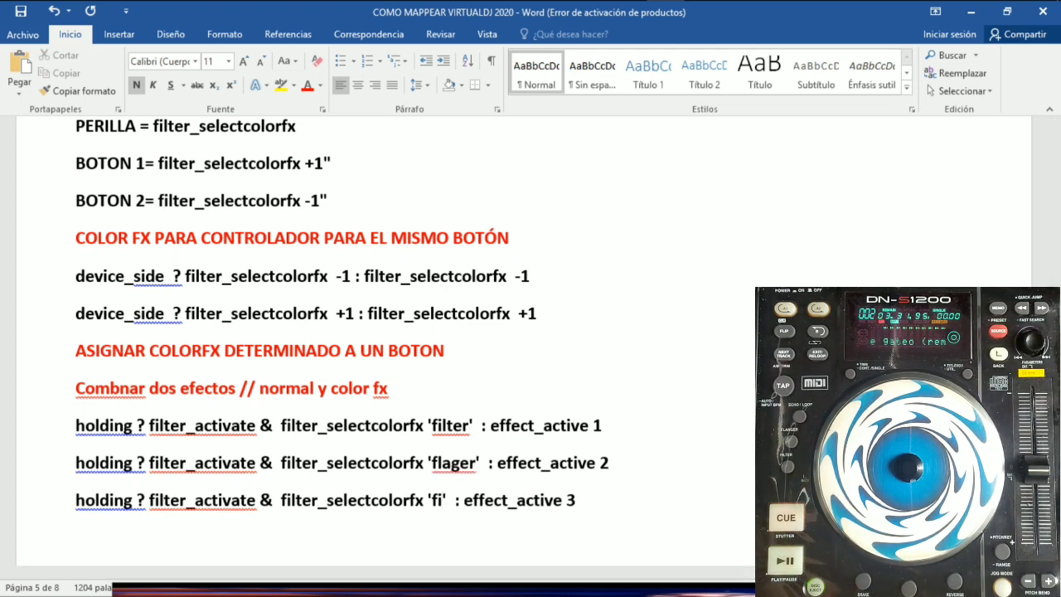
{"action": "key", "text": "BackSpace"}
{"action": "key", "text": "BackSpace"}
{"action": "type", "text": "pi"}
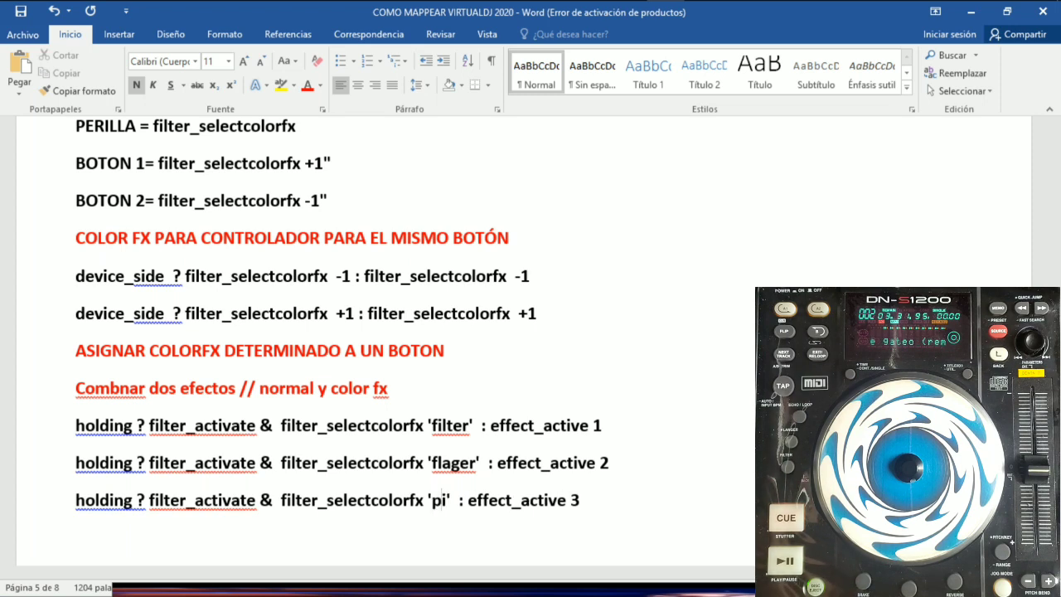
{"action": "type", "text": "tch"}
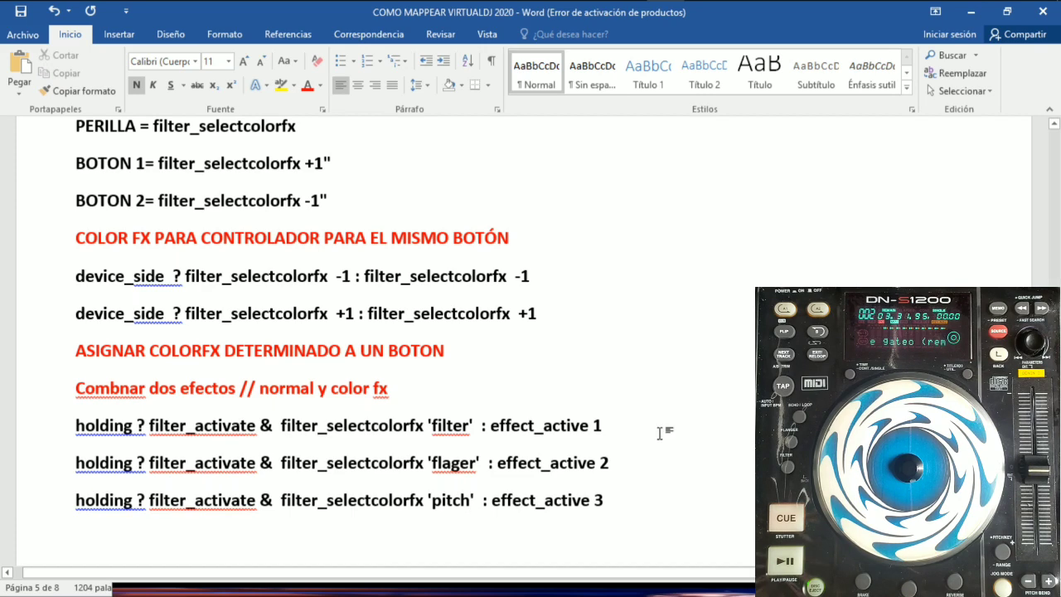
Step: Copy the guide's 'filter' holding line with effect_active 1 into the FX1 action of the prueba denon mapping in VirtualDJ
{"action": "left_click_drag", "start_coordinate": [613, 426], "coordinate": [73, 438]}
{"action": "key", "text": "ctrl+c"}
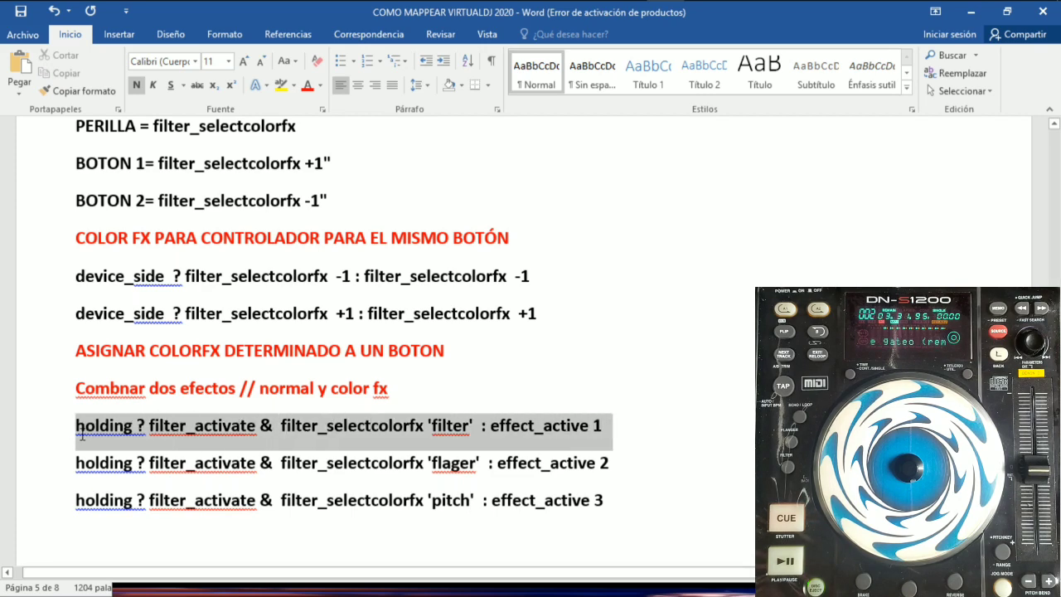
{"action": "key", "text": "alt+Tab"}
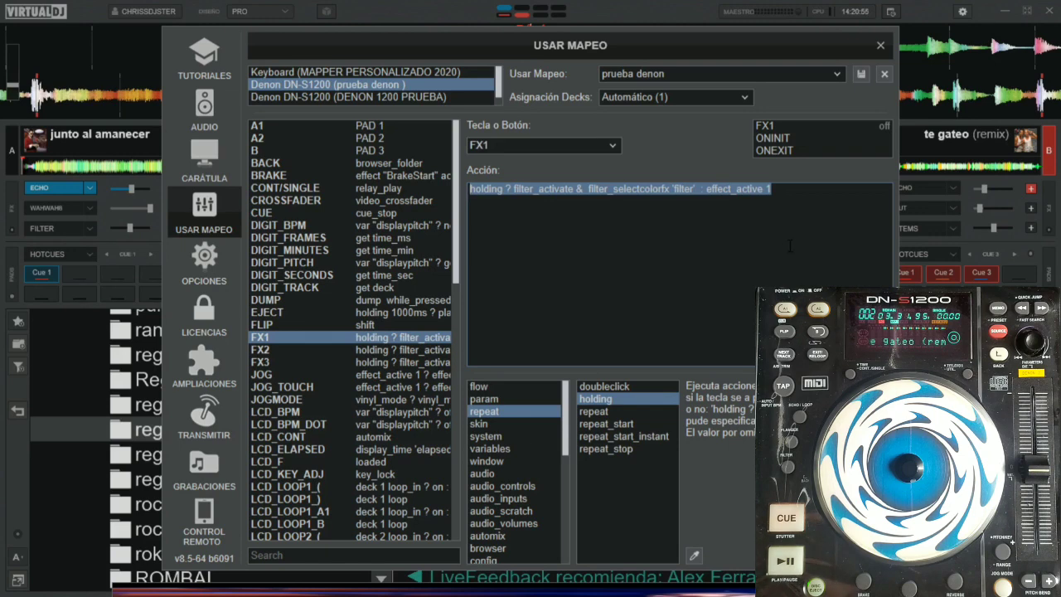
{"action": "key", "text": "ctrl+v"}
{"action": "key", "text": "ctrl+z"}
{"action": "key", "text": "ctrl+v"}
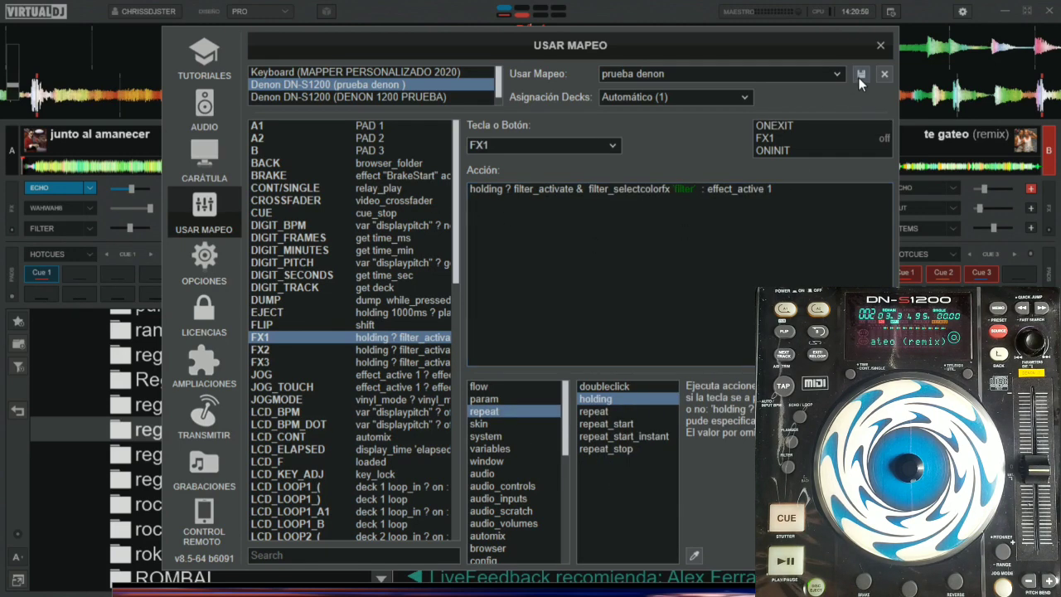
{"action": "left_click", "coordinate": [614, 146]}
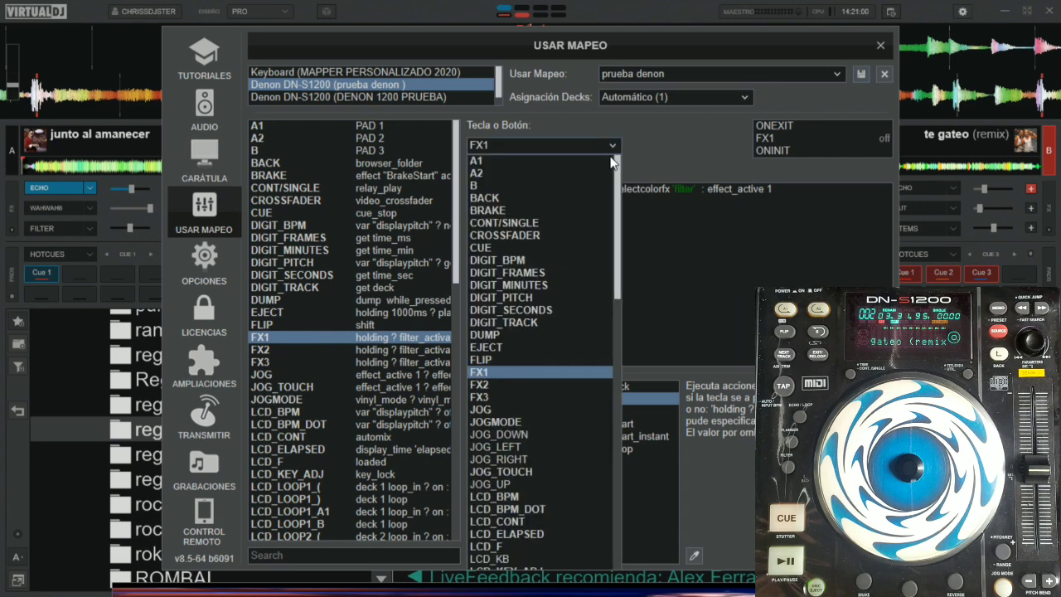
{"action": "left_click", "coordinate": [494, 385]}
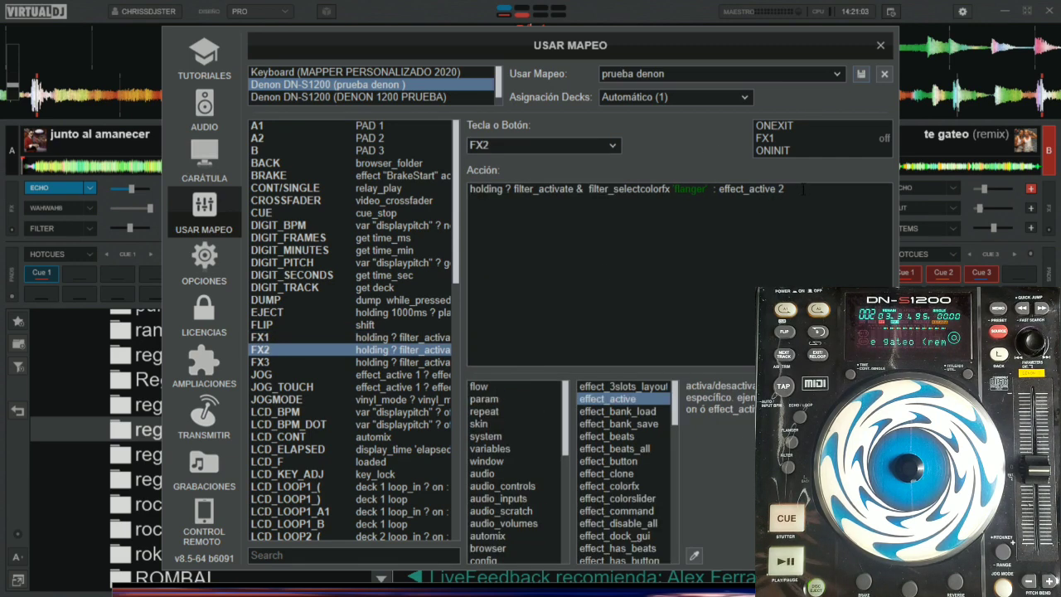
{"action": "left_click_drag", "start_coordinate": [801, 189], "coordinate": [469, 189]}
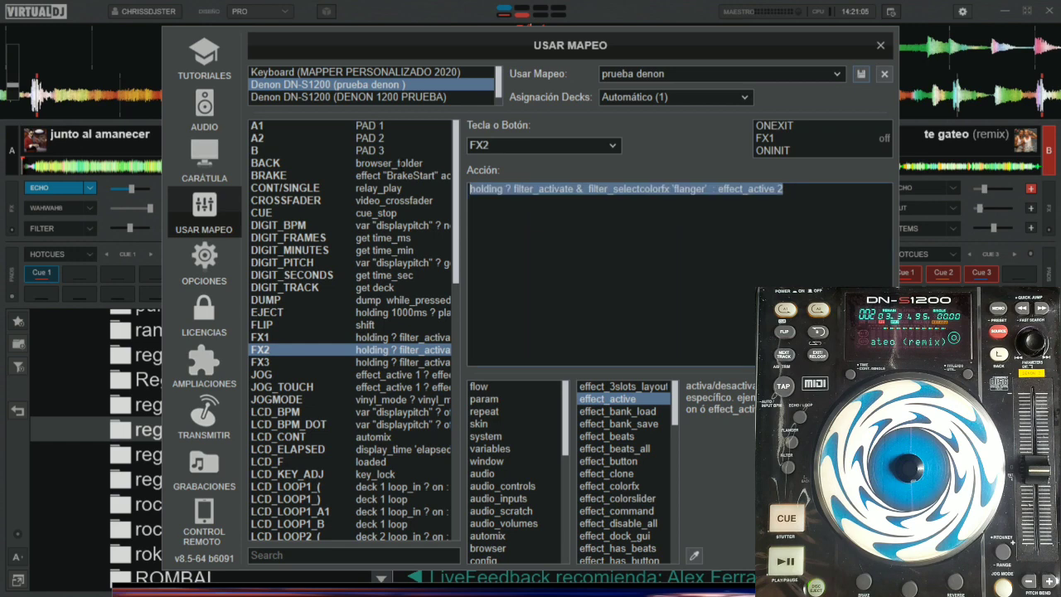
Step: Copy the FX1 script from the prueba denon mapping into the FX1 action of the DENON 1200 PRUEBA mapping
{"action": "left_click", "coordinate": [613, 146]}
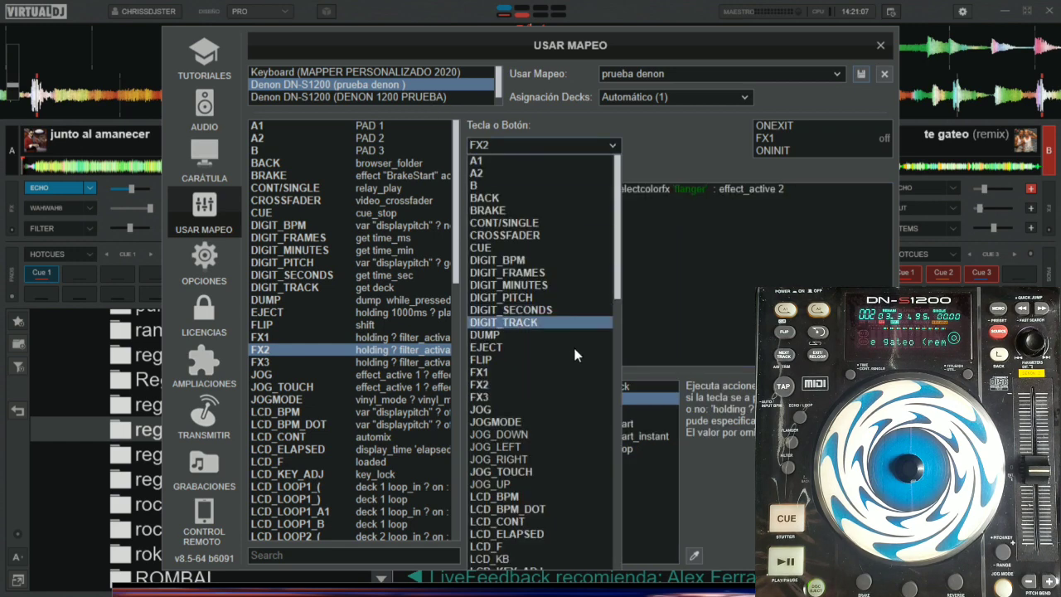
{"action": "left_click", "coordinate": [507, 371]}
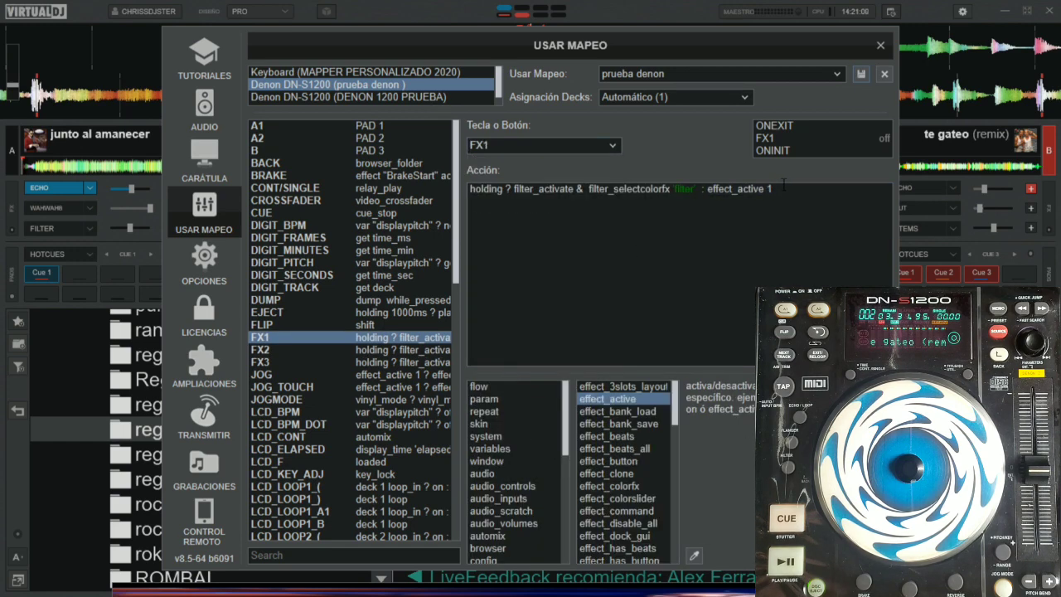
{"action": "left_click_drag", "start_coordinate": [772, 189], "coordinate": [469, 189]}
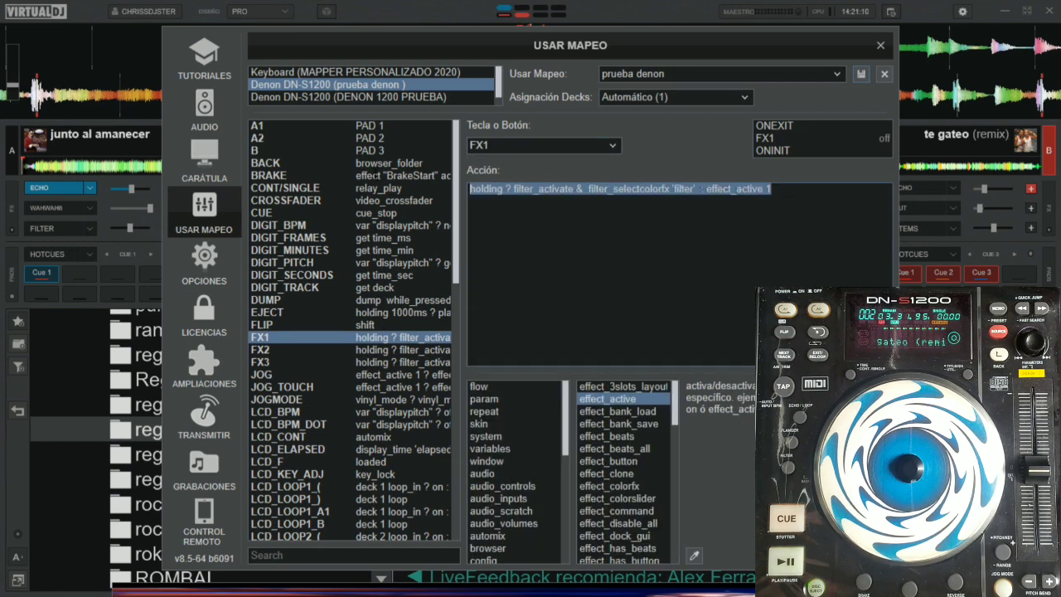
{"action": "left_click", "coordinate": [295, 97]}
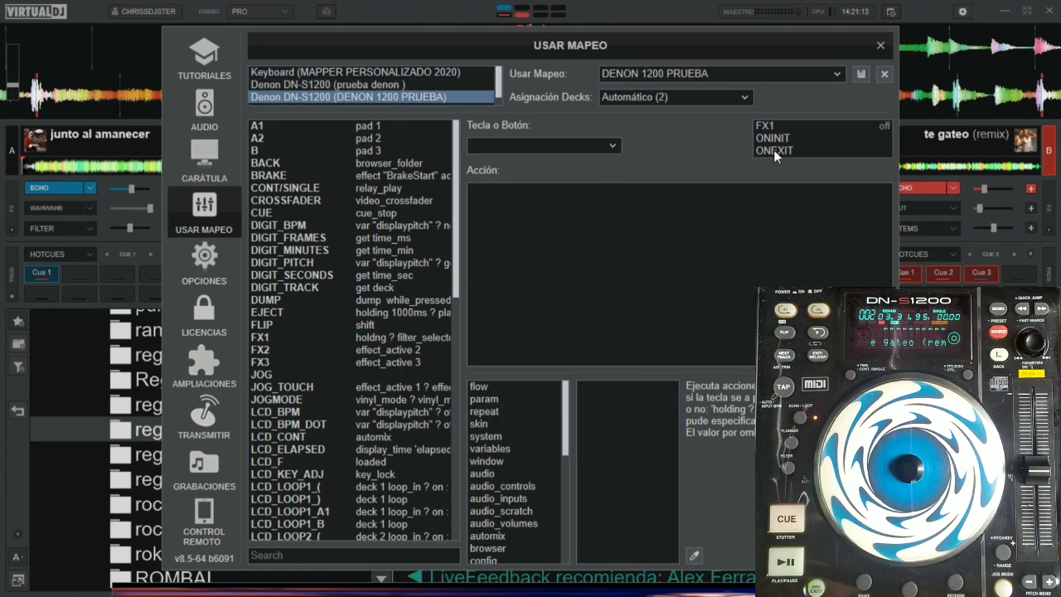
{"action": "left_click", "coordinate": [768, 127]}
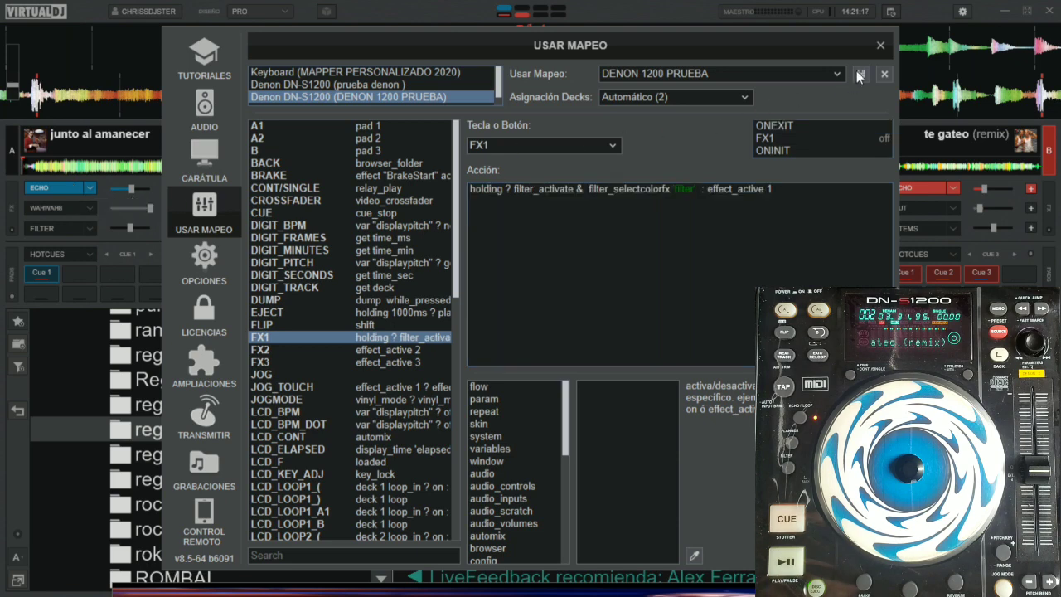
Step: Replace the FX2 action of DENON 1200 PRUEBA with the 'flager' holding line from the Word guide and save the mapping
{"action": "left_click", "coordinate": [612, 146]}
{"action": "left_click", "coordinate": [510, 380]}
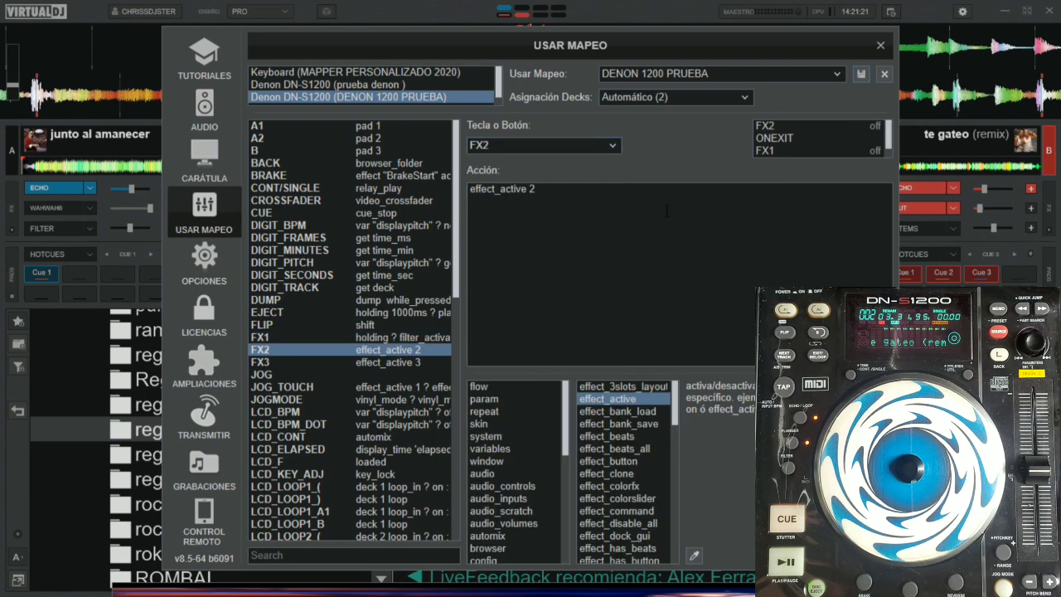
{"action": "key", "text": "ctrl+a"}
{"action": "key", "text": "ctrl+x"}
{"action": "key", "text": "alt+Tab"}
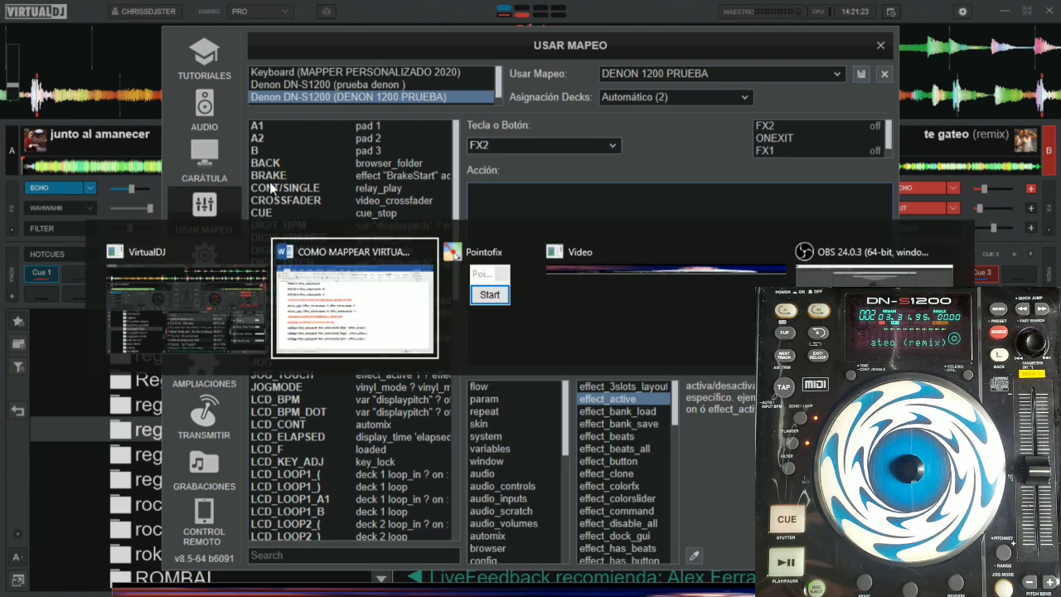
{"action": "left_click_drag", "start_coordinate": [618, 466], "coordinate": [71, 464]}
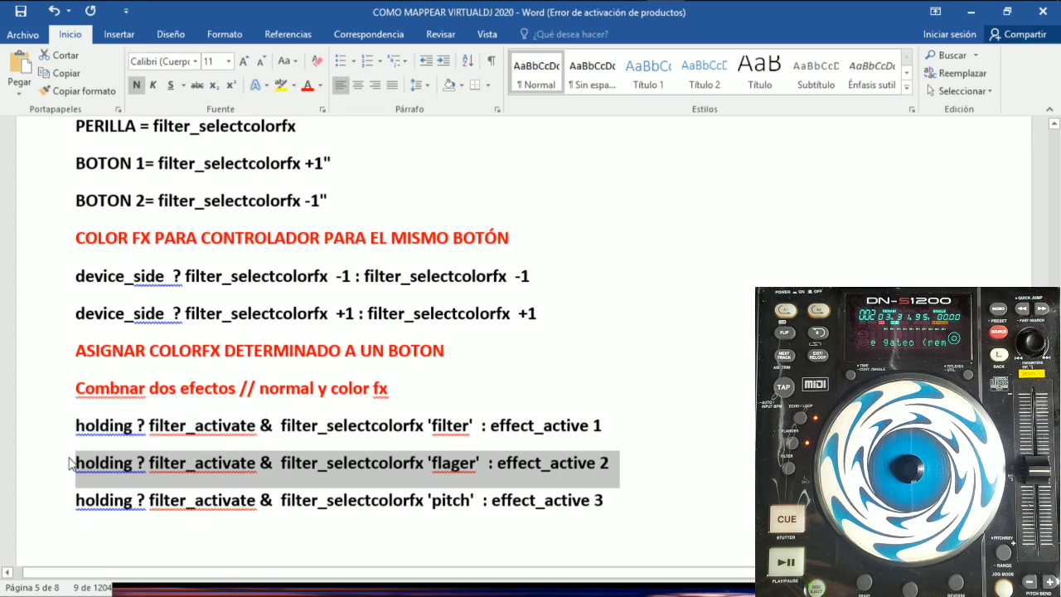
{"action": "key", "text": "alt+Tab"}
{"action": "key", "text": "ctrl+v"}
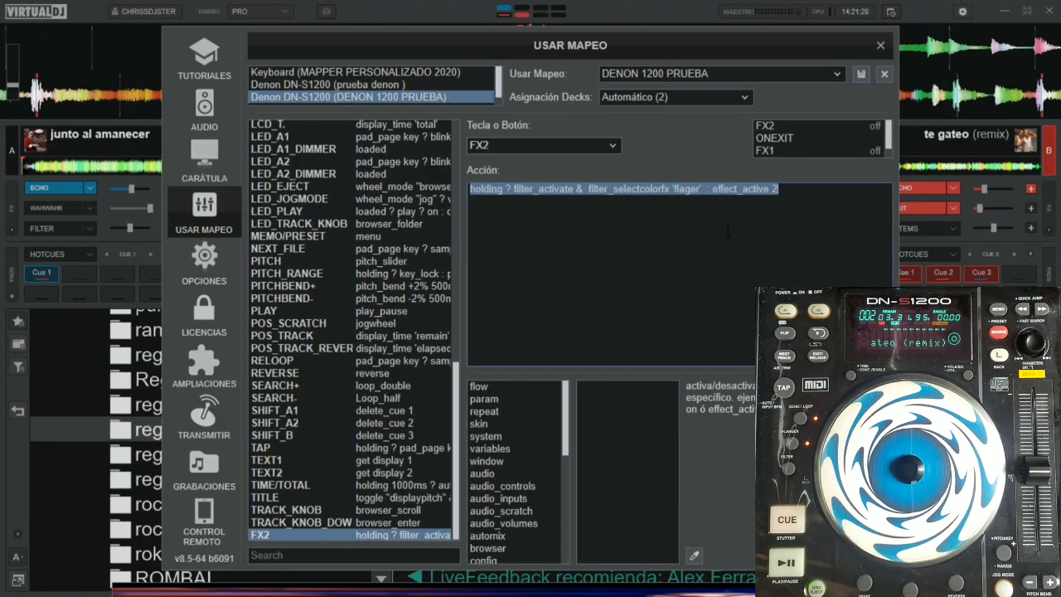
{"action": "left_click", "coordinate": [862, 75]}
{"action": "left_click", "coordinate": [832, 199]}
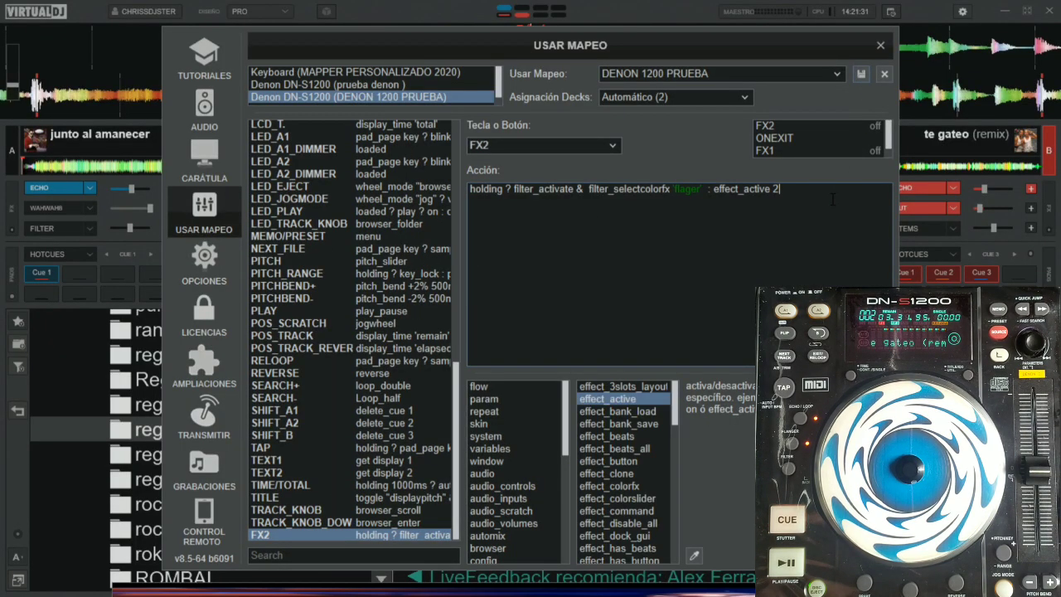
Step: Replace the FX3 action of DENON 1200 PRUEBA with the guide's 'pitch' holding line, save the mapping and close the settings
{"action": "left_click", "coordinate": [622, 147]}
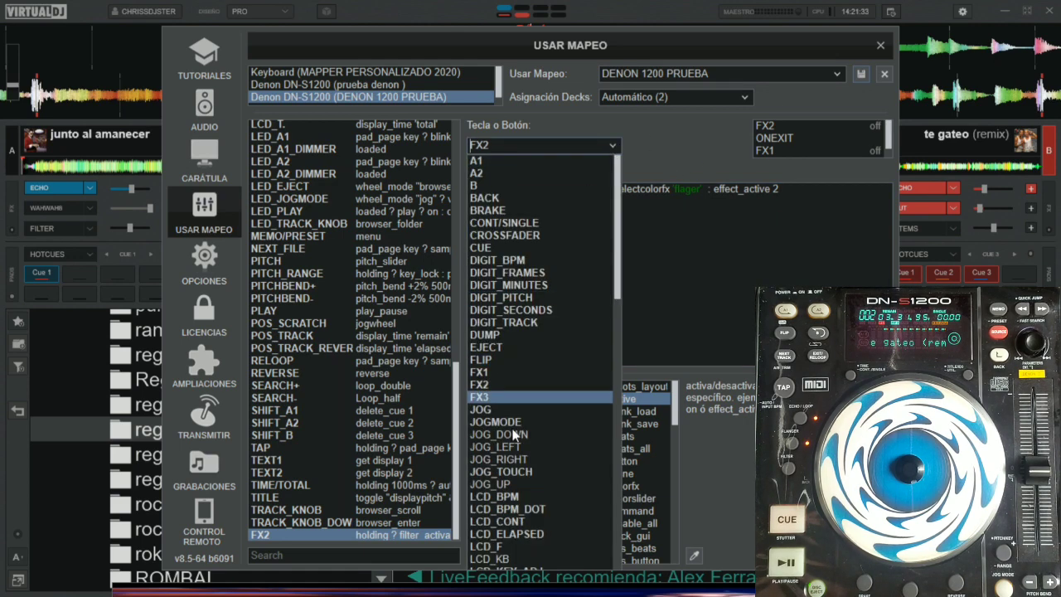
{"action": "left_click", "coordinate": [479, 386]}
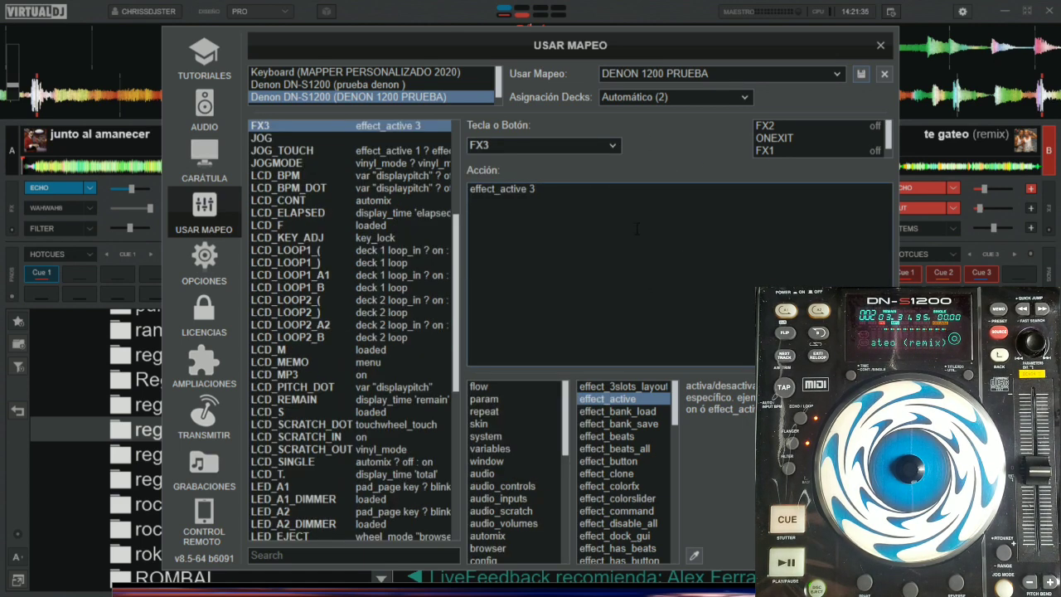
{"action": "left_click_drag", "start_coordinate": [519, 192], "coordinate": [464, 189]}
{"action": "key", "text": "BackSpace"}
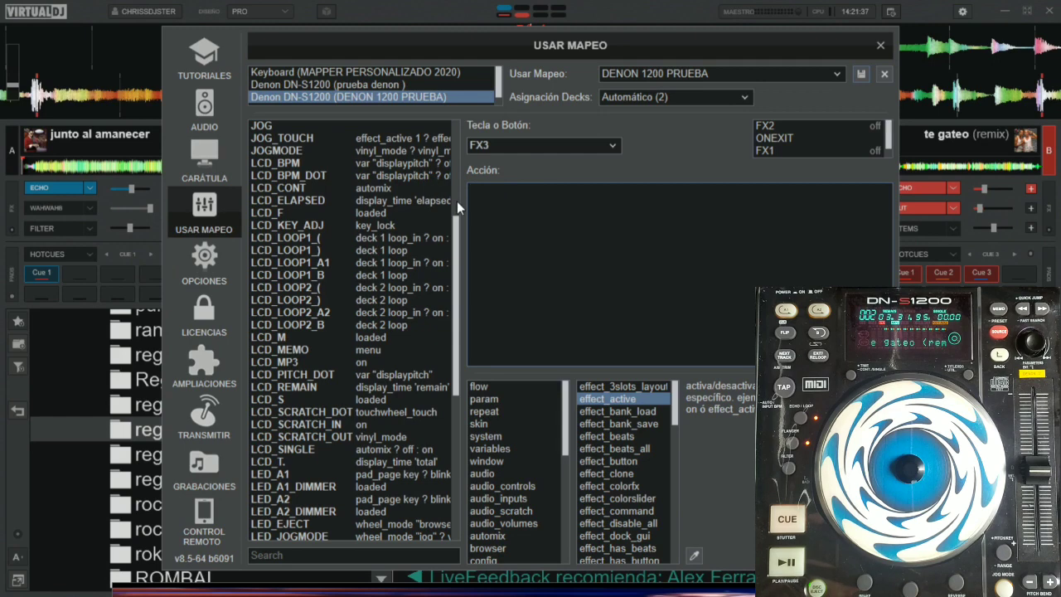
{"action": "key", "text": "alt+Tab"}
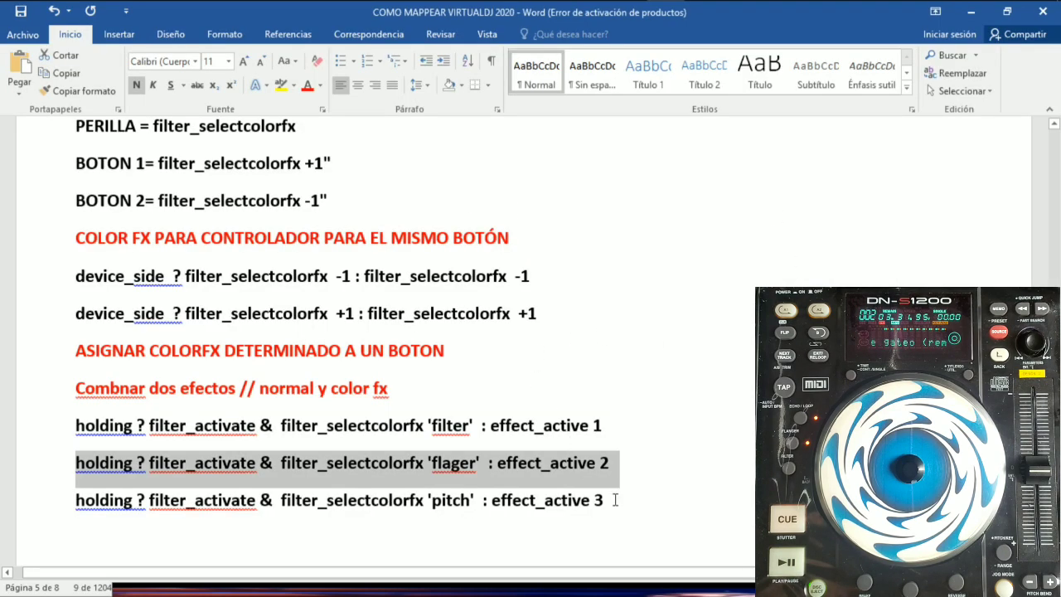
{"action": "left_click_drag", "start_coordinate": [615, 500], "coordinate": [99, 507]}
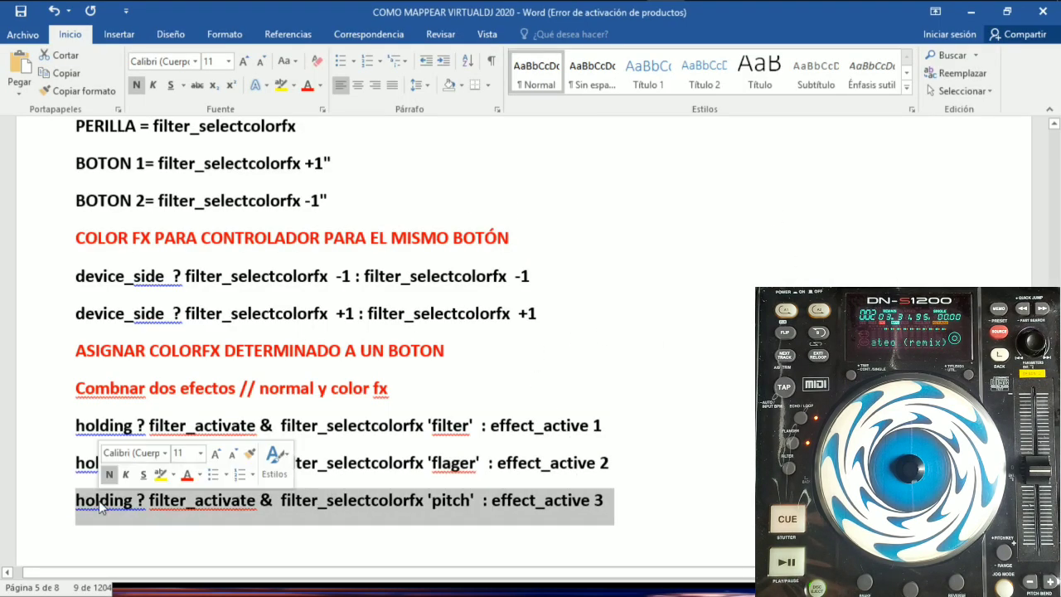
{"action": "key", "text": "ctrl+c"}
{"action": "key", "text": "alt+Tab"}
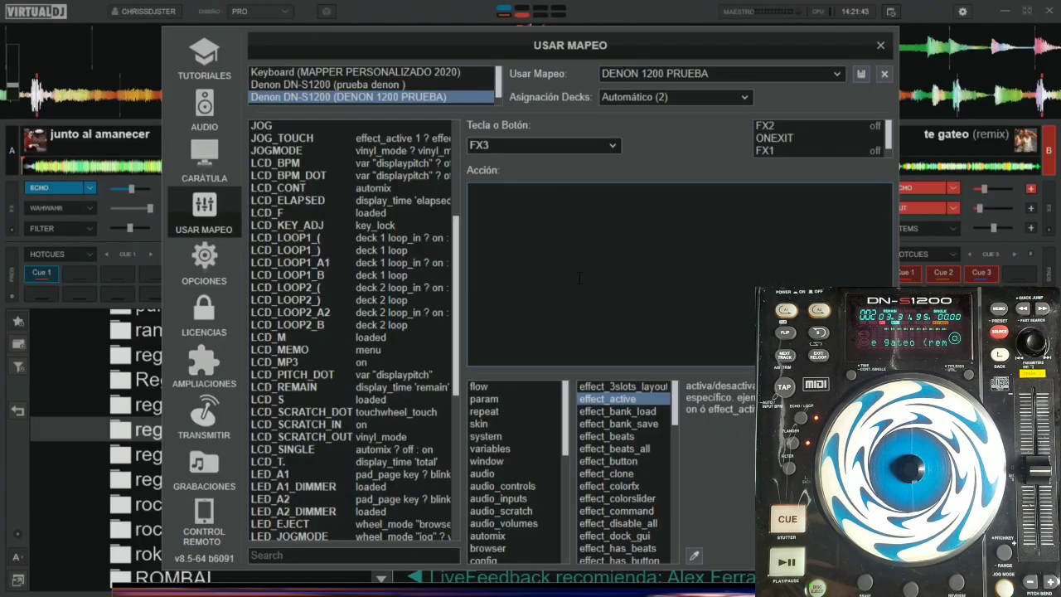
{"action": "key", "text": "ctrl+v"}
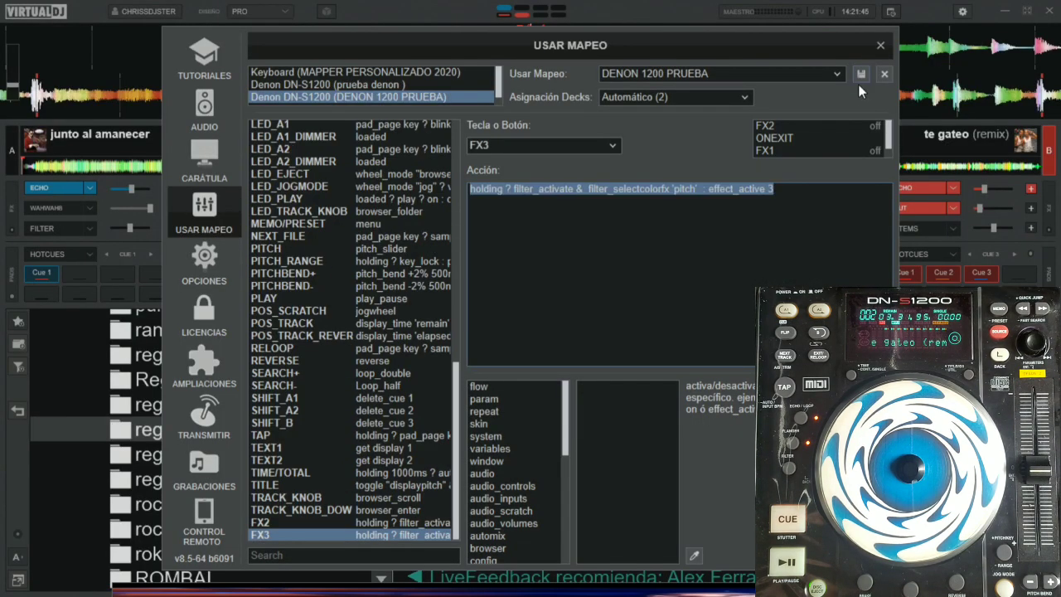
{"action": "left_click", "coordinate": [861, 74]}
{"action": "left_click", "coordinate": [880, 45]}
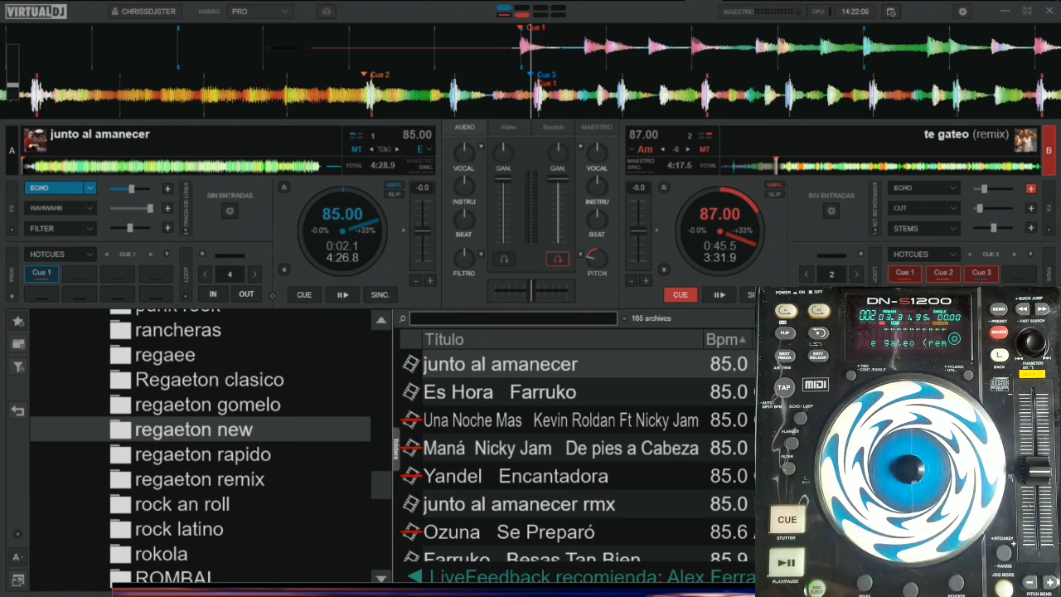
Step: Switch to the Word guide and correct flager to flanger in the second holding line
{"action": "left_click", "coordinate": [1005, 10]}
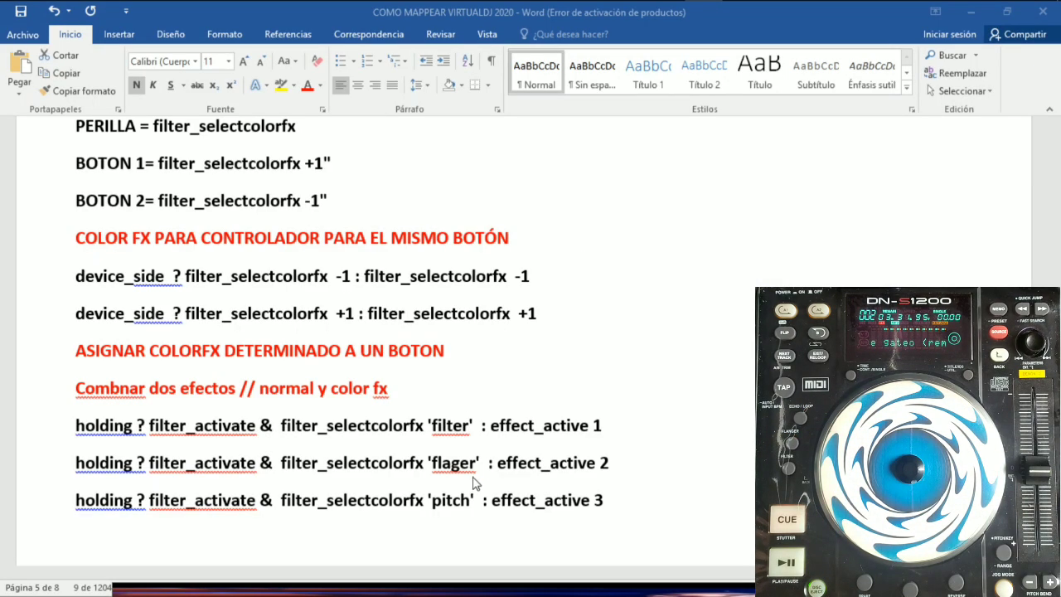
{"action": "key", "text": "shift+Down"}
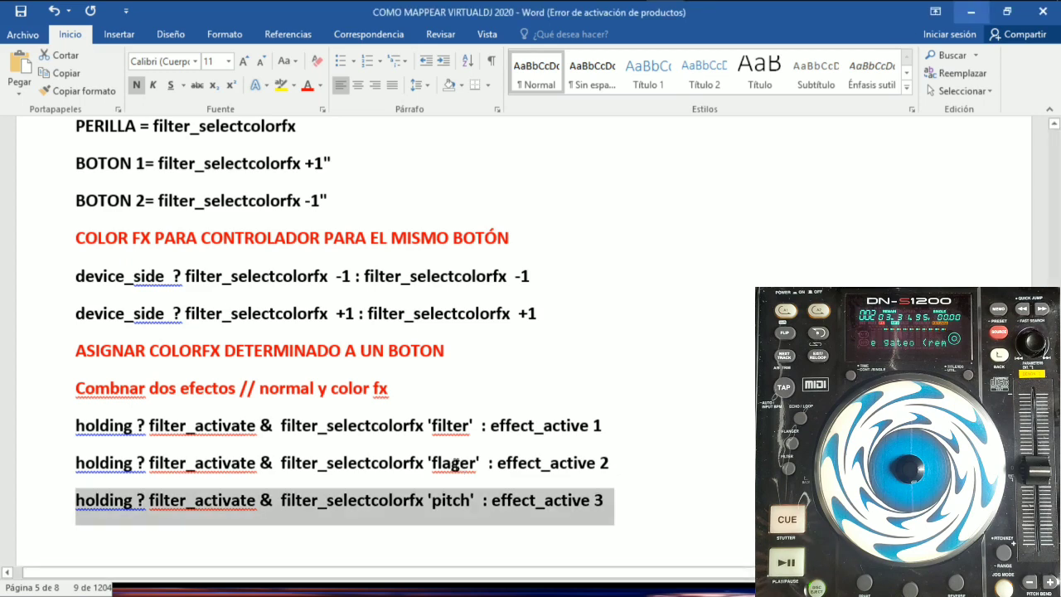
{"action": "left_click", "coordinate": [454, 464]}
{"action": "type", "text": "n"}
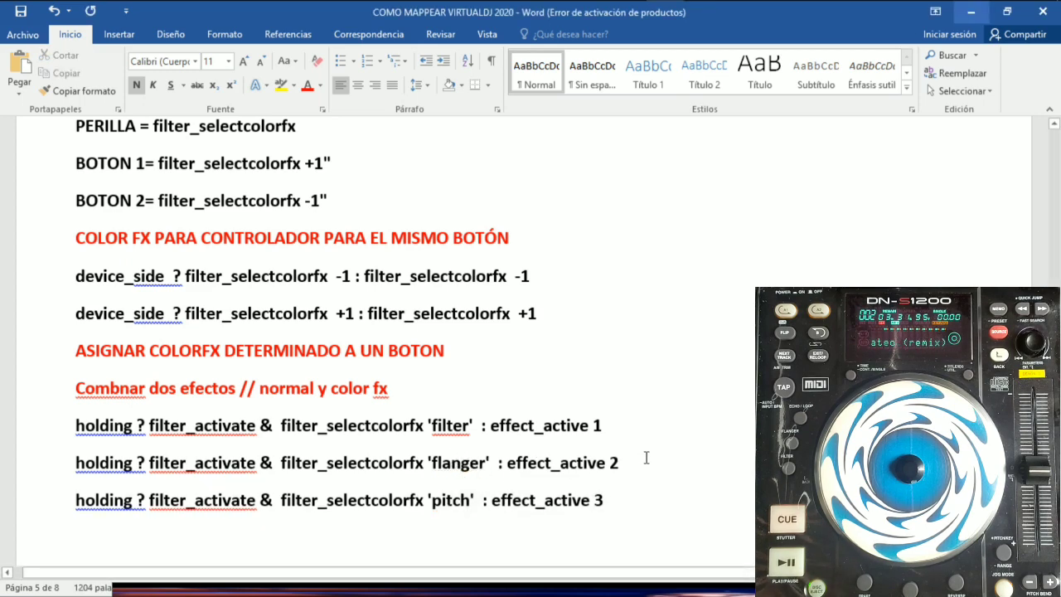
Step: Back in VirtualDJ, correct flager to flanger in the FX2 action of the DENON 1200 PRUEBA mapping and close the settings
{"action": "mouse_move", "coordinate": [607, 21]}
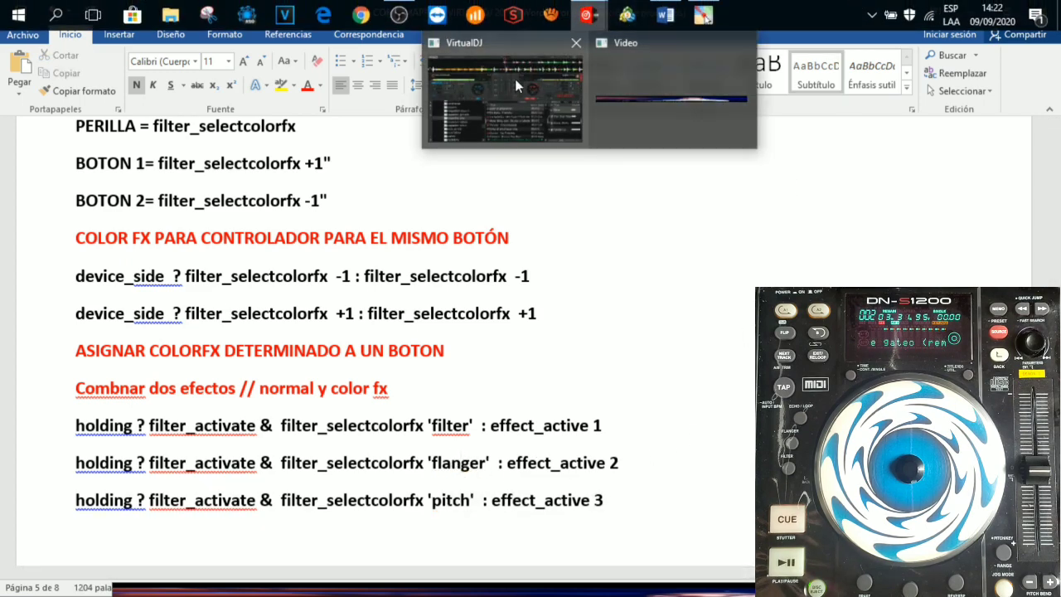
{"action": "left_click", "coordinate": [515, 79]}
{"action": "left_click", "coordinate": [962, 13]}
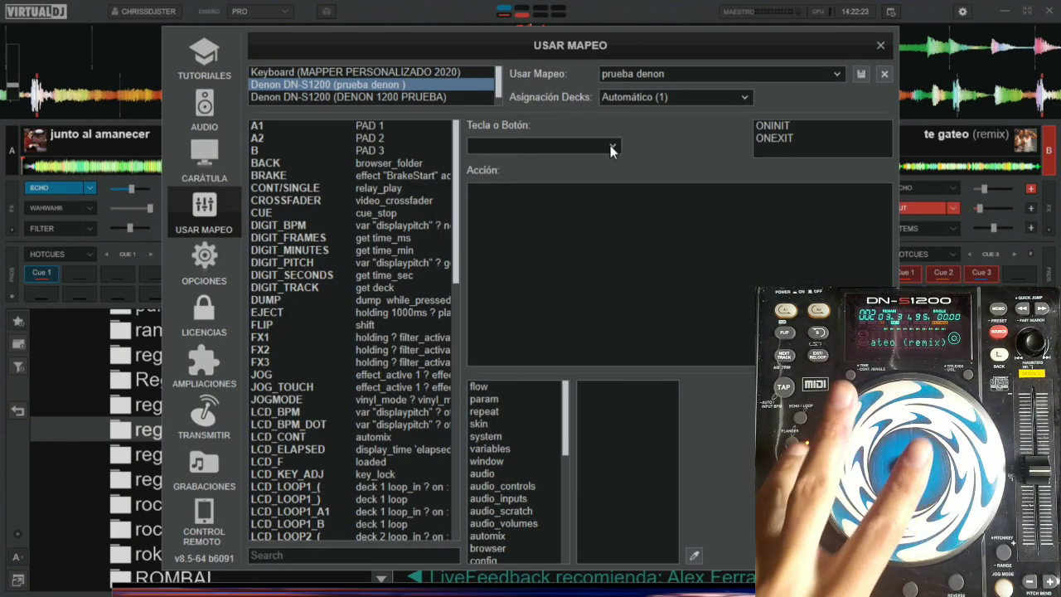
{"action": "left_click", "coordinate": [404, 97]}
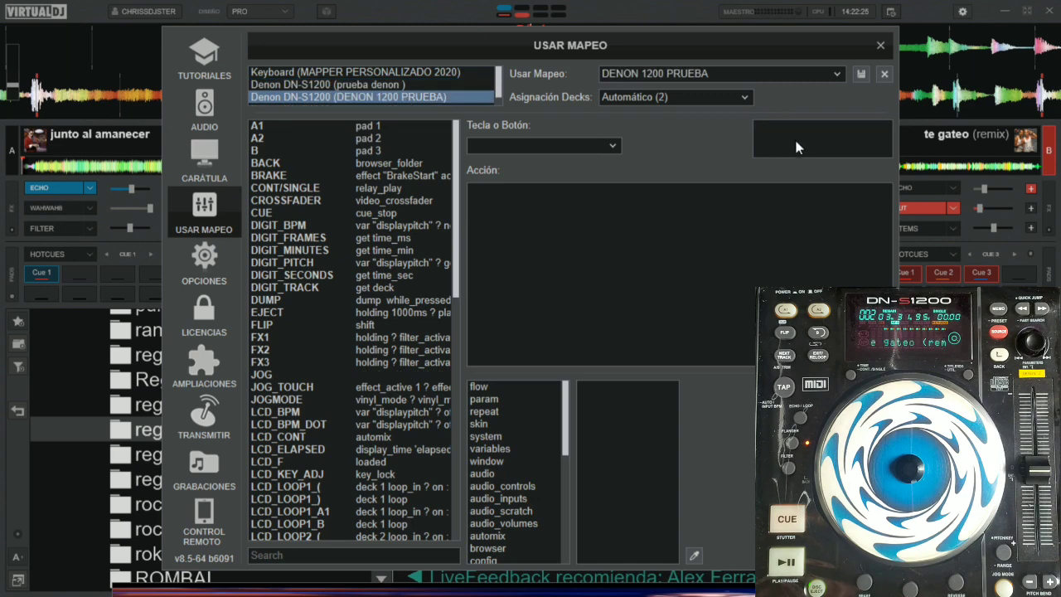
{"action": "left_click", "coordinate": [772, 130]}
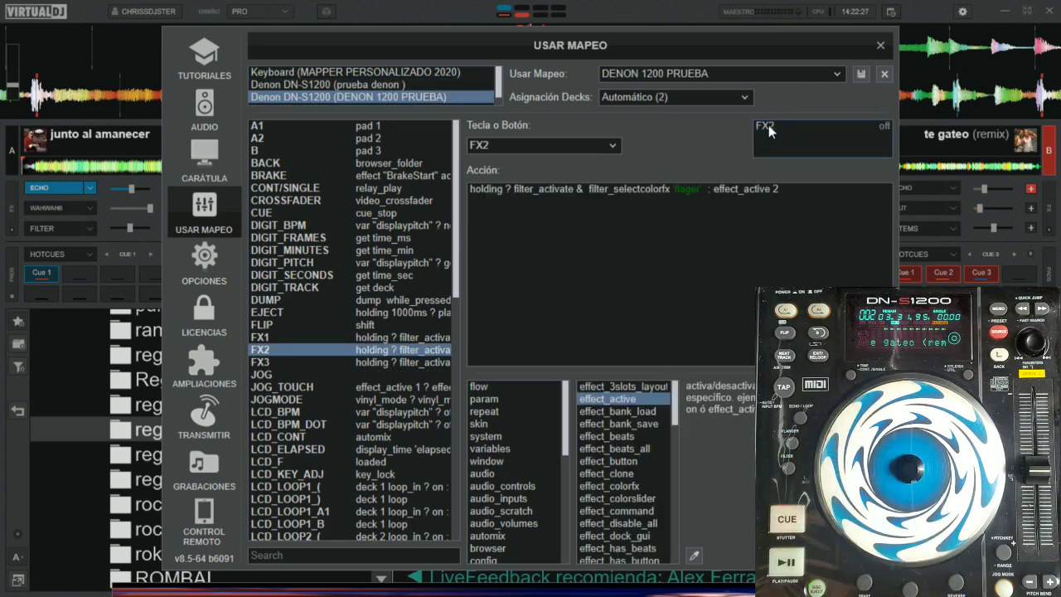
{"action": "left_click", "coordinate": [687, 189]}
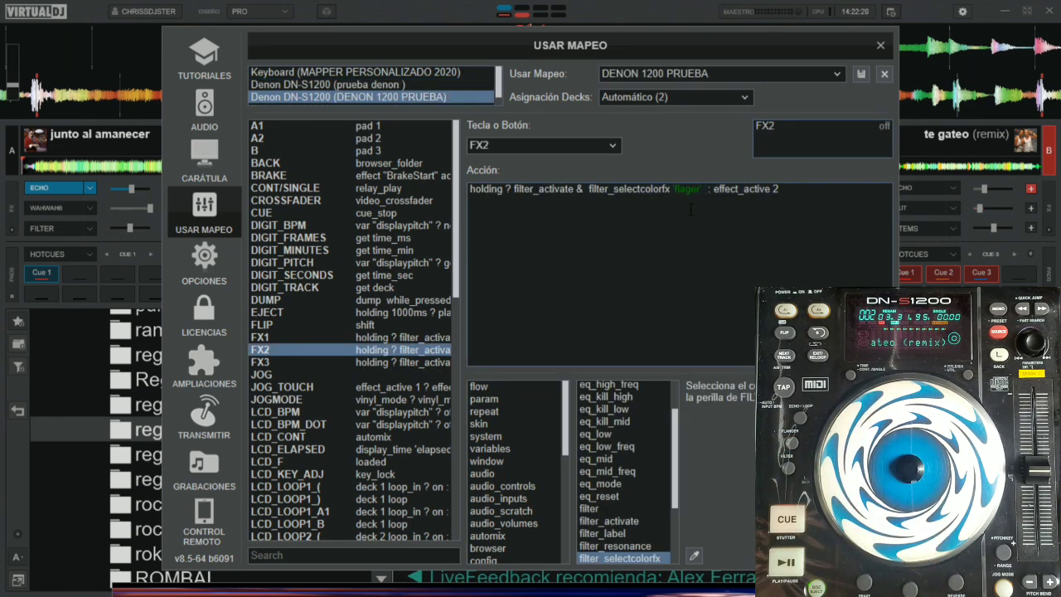
{"action": "left_click", "coordinate": [789, 204]}
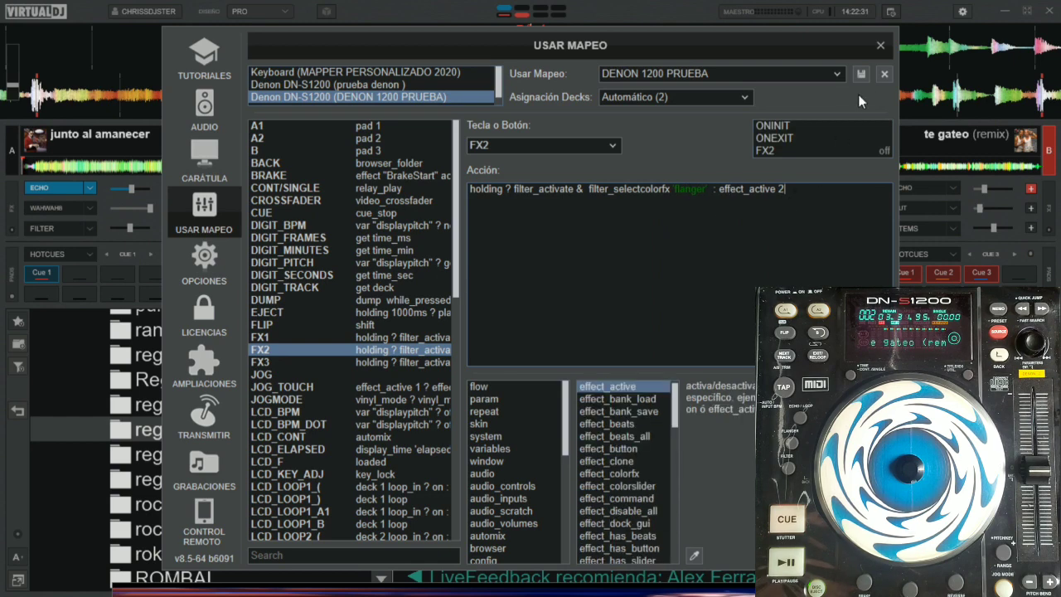
{"action": "left_click", "coordinate": [880, 45]}
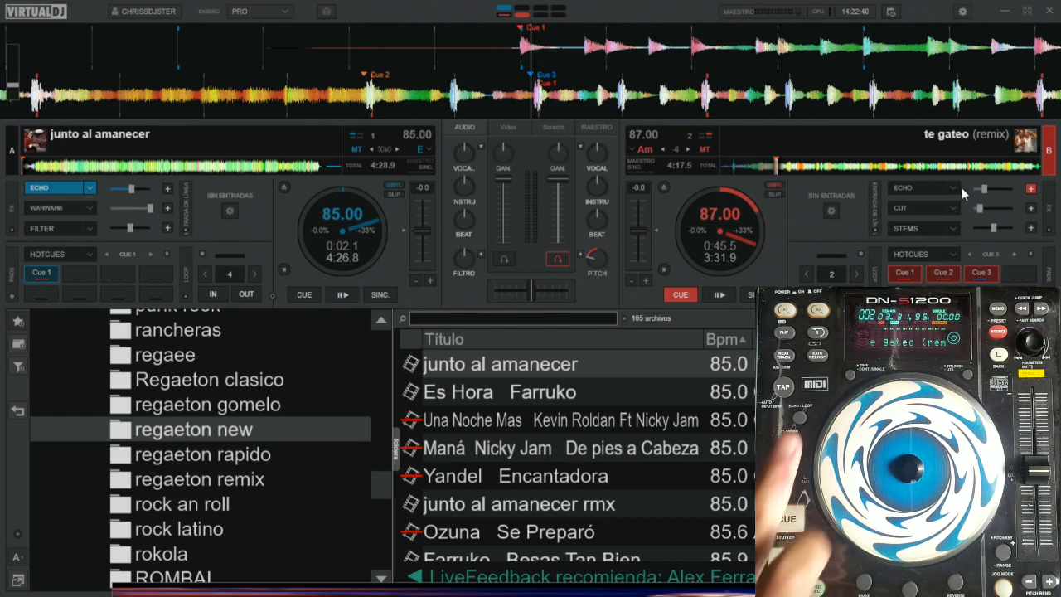
Step: Open the mapping settings and copy the LED_FX1 action script from the prueba denon mapping
{"action": "left_click", "coordinate": [961, 12]}
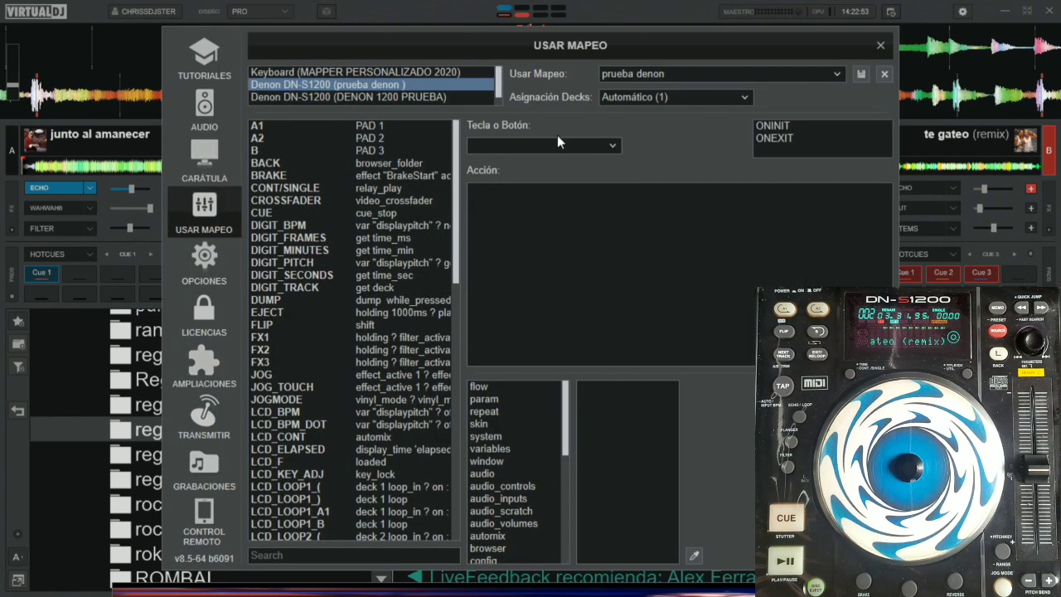
{"action": "left_click", "coordinate": [613, 145]}
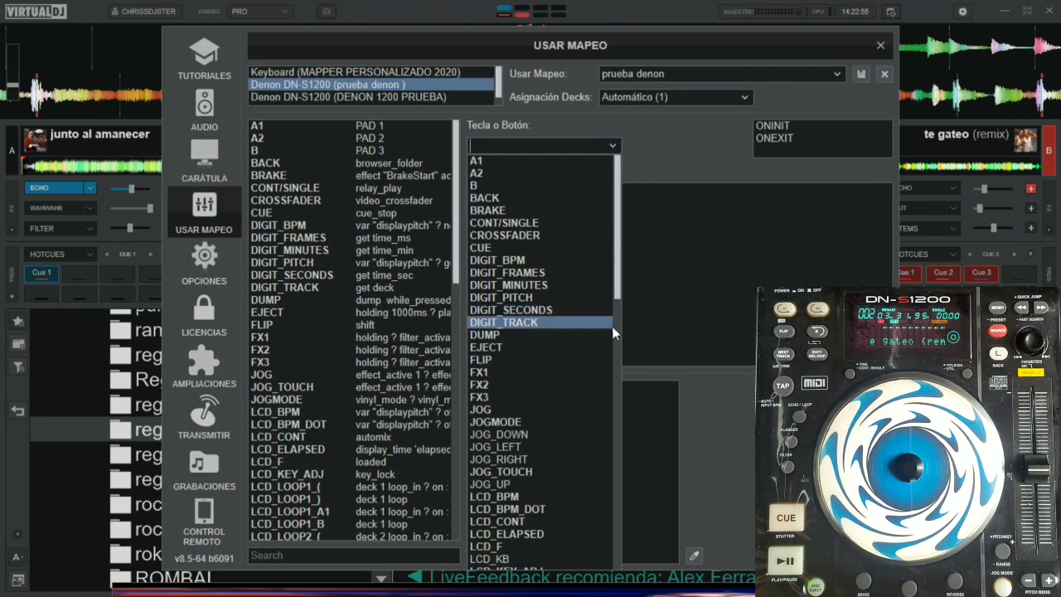
{"action": "scroll", "coordinate": [583, 393], "scroll_direction": "down", "scroll_amount": 8}
{"action": "scroll", "coordinate": [571, 422], "scroll_direction": "down", "scroll_amount": 5}
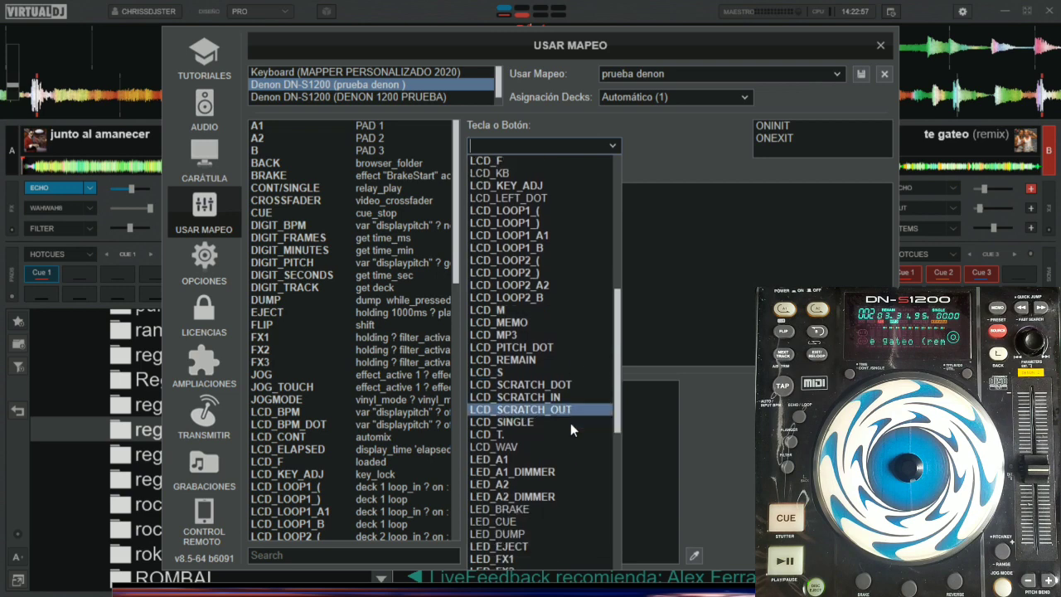
{"action": "left_click", "coordinate": [514, 459]}
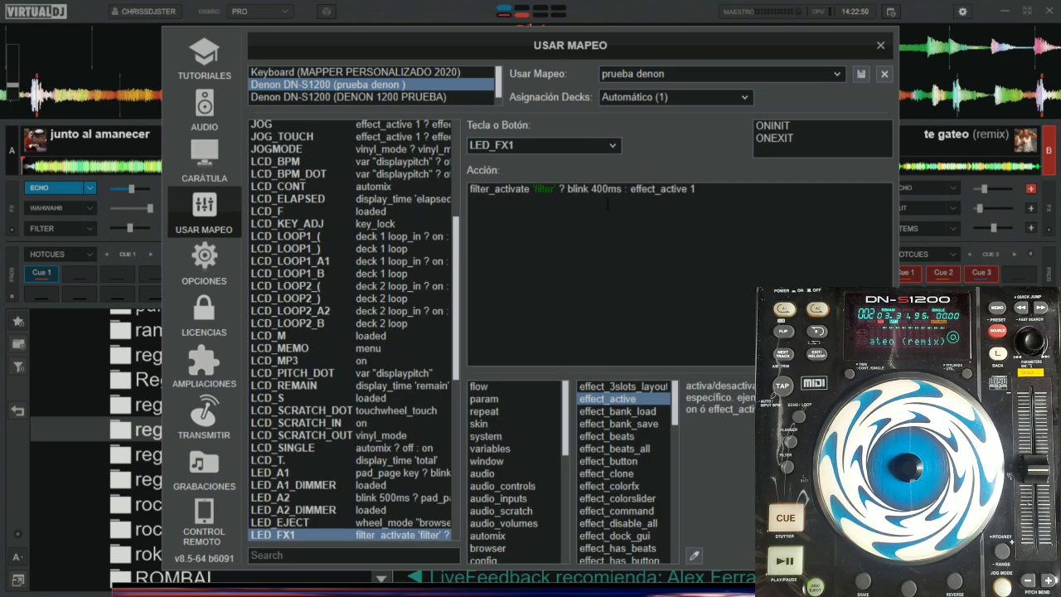
{"action": "key", "text": "ctrl+a"}
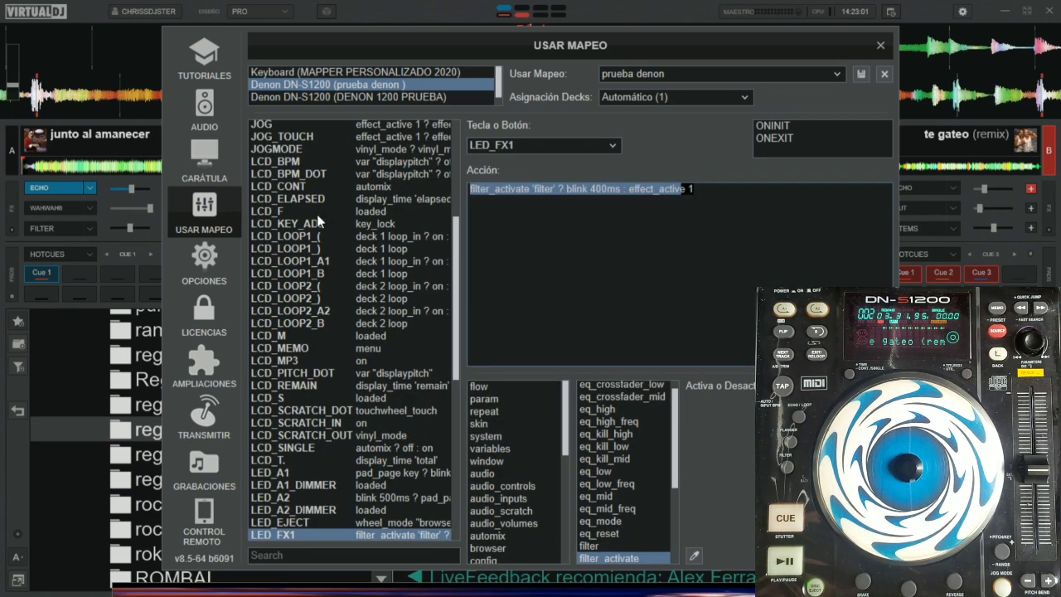
Step: Give LED_FX1 in the DENON 1200 PRUEBA mapping the copied action filter_activate 'filter' ? blink 400ms : effect_active 1
{"action": "left_click", "coordinate": [416, 97]}
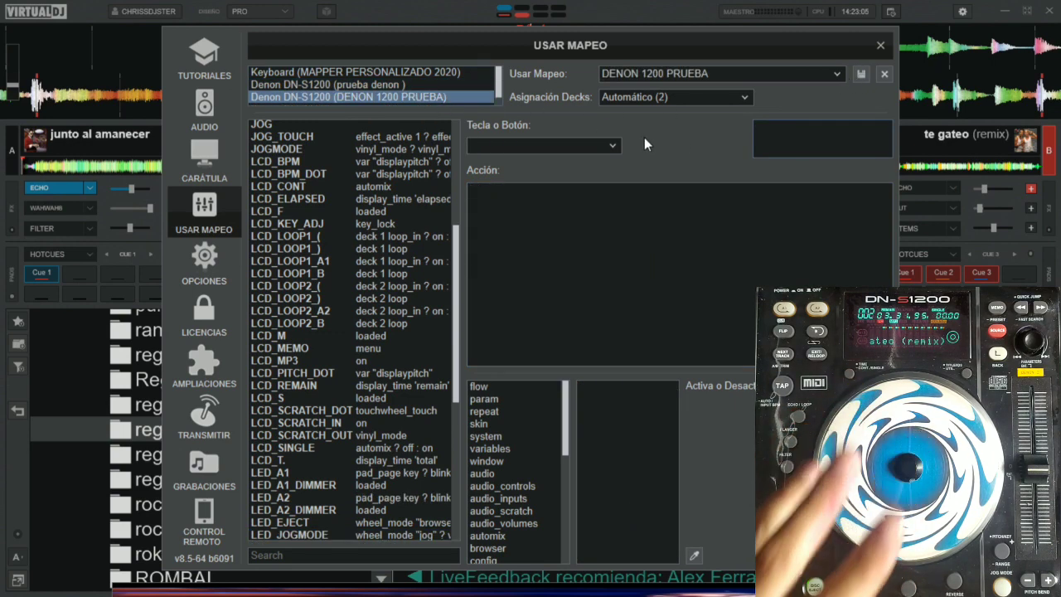
{"action": "left_click", "coordinate": [614, 148]}
{"action": "scroll", "coordinate": [538, 298], "scroll_direction": "down", "scroll_amount": 8}
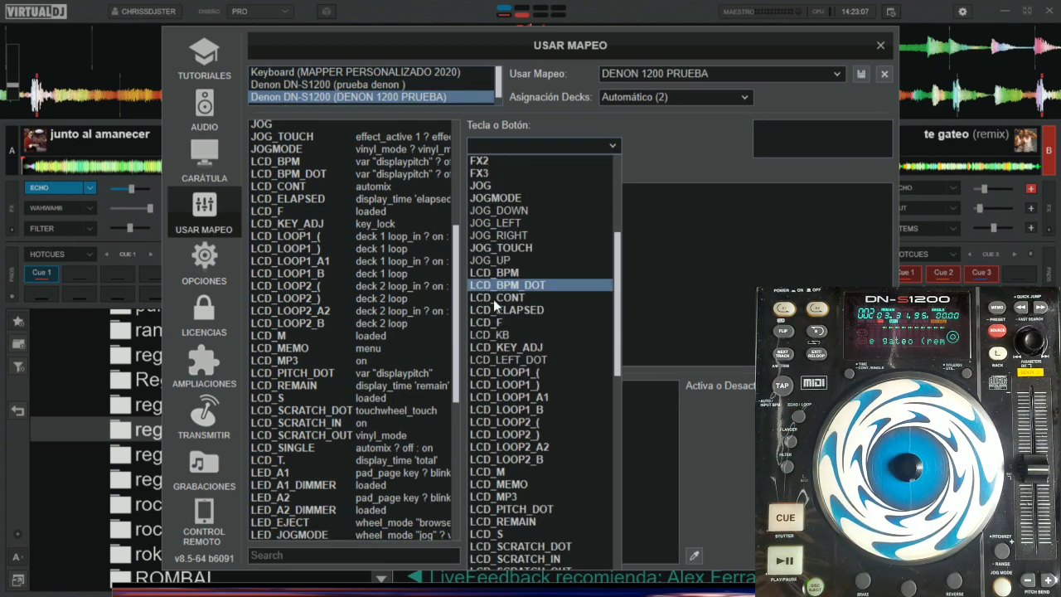
{"action": "scroll", "coordinate": [502, 316], "scroll_direction": "down", "scroll_amount": 6}
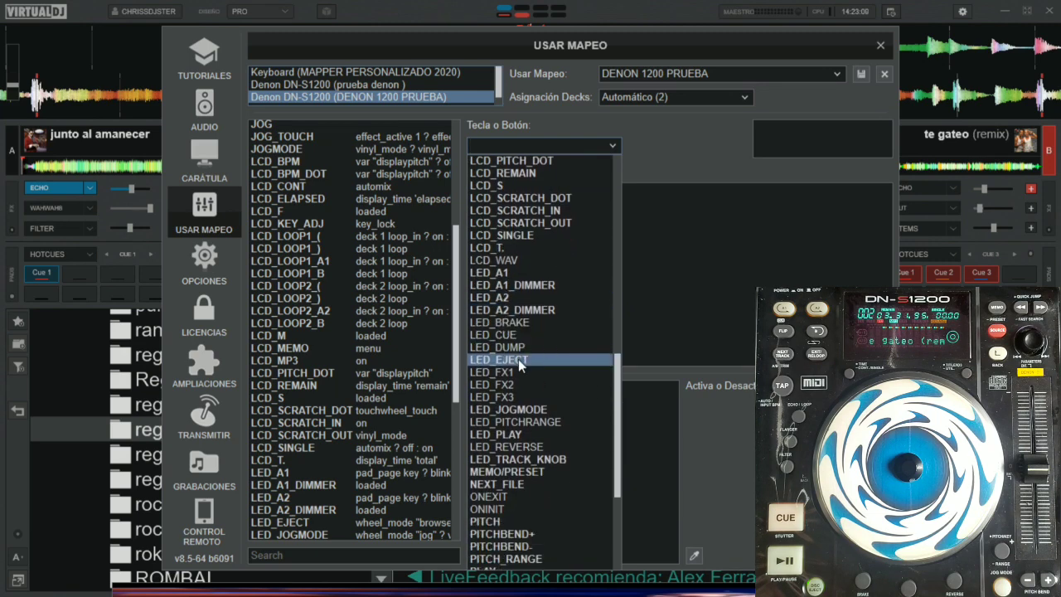
{"action": "left_click", "coordinate": [519, 371]}
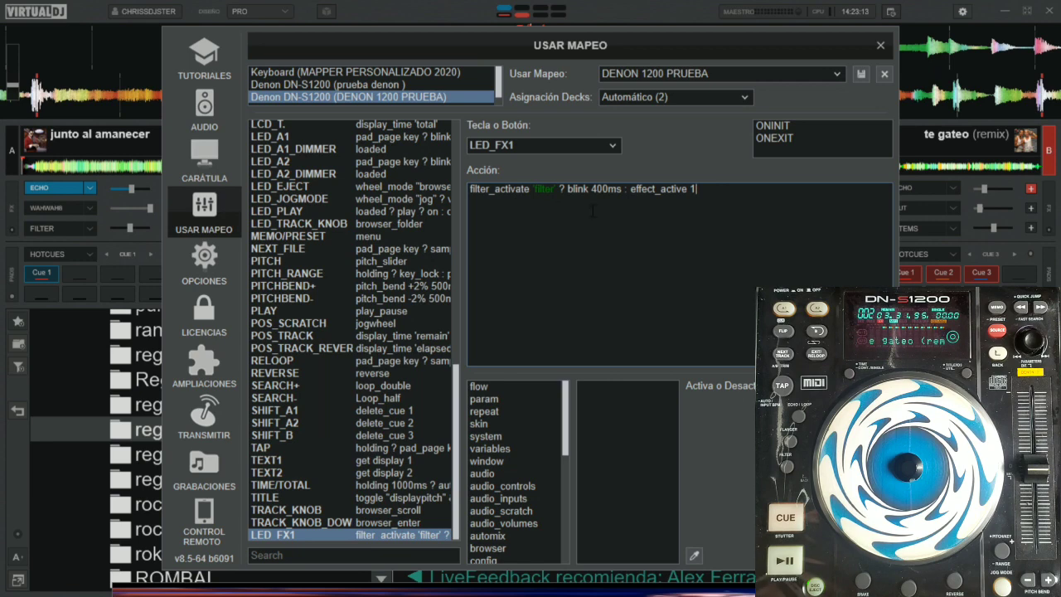
Step: Go through the parts of the LED_FX1 script, save the DENON 1200 PRUEBA mapping and close the settings
{"action": "triple_click", "coordinate": [497, 190]}
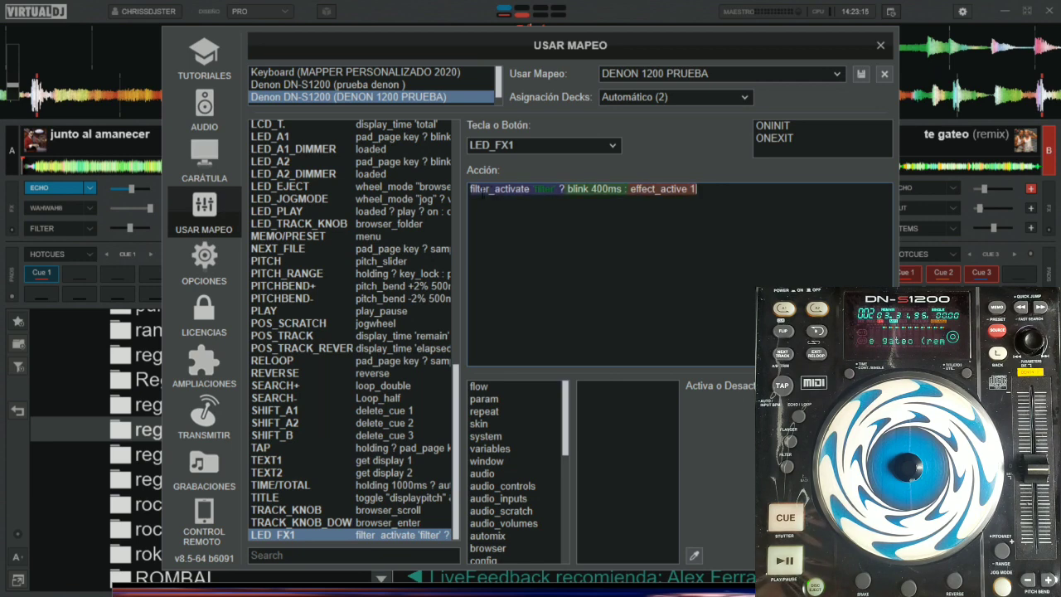
{"action": "left_click", "coordinate": [512, 189]}
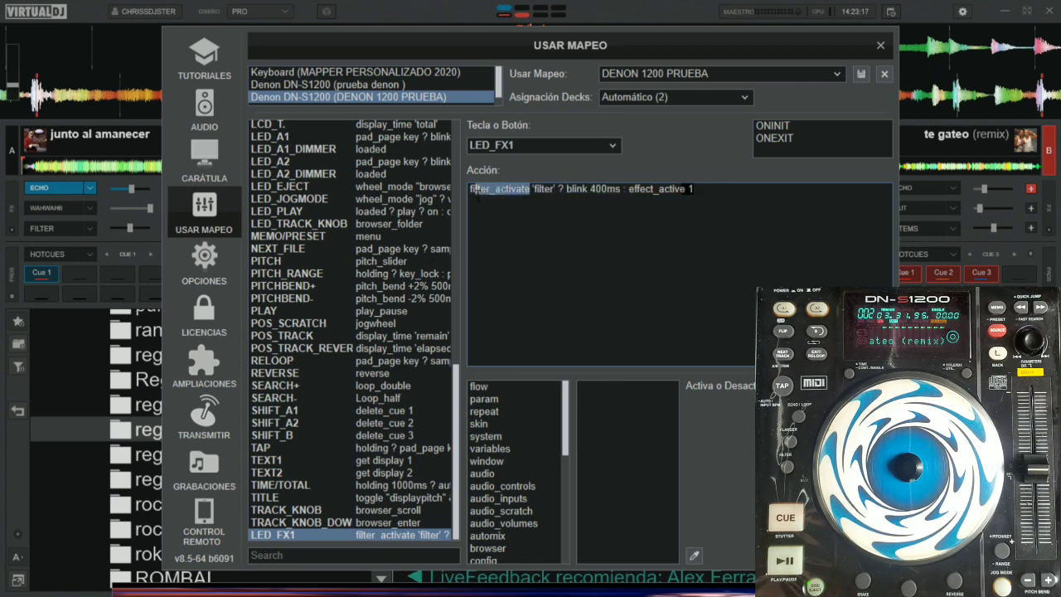
{"action": "left_click", "coordinate": [540, 190]}
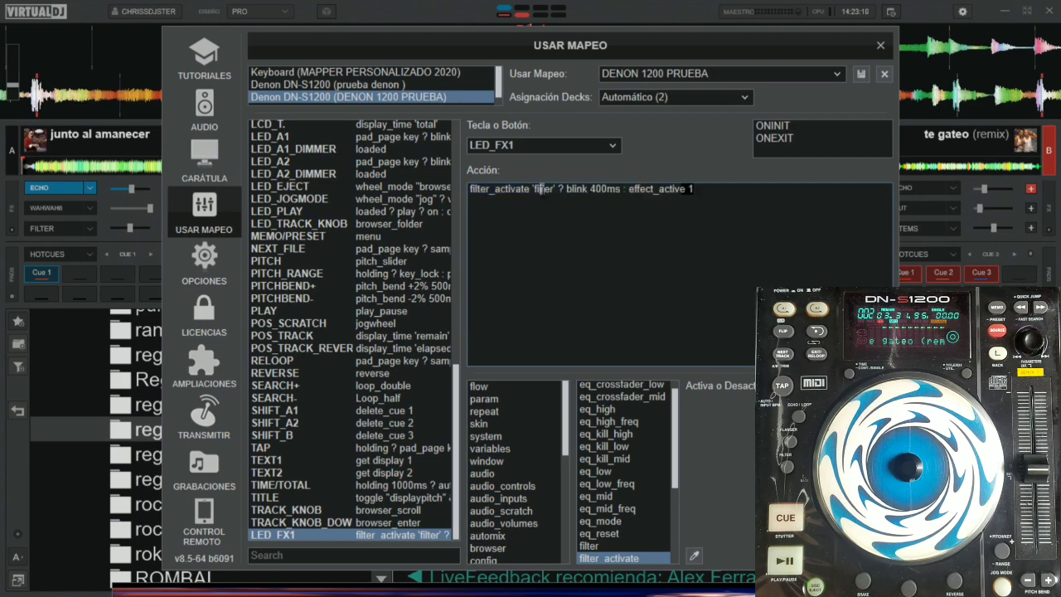
{"action": "left_click", "coordinate": [602, 189]}
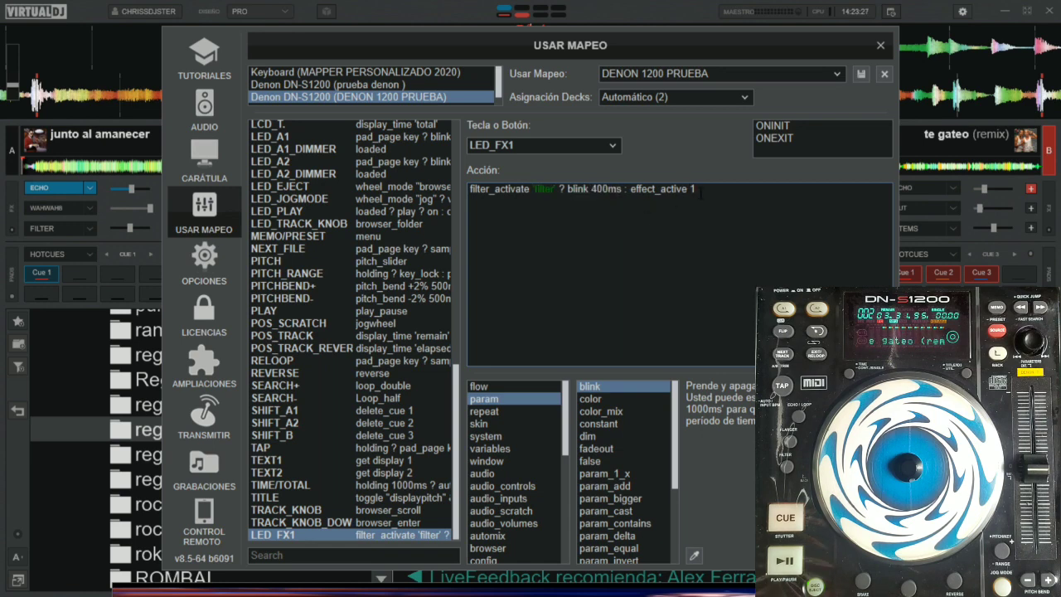
{"action": "left_click_drag", "start_coordinate": [698, 189], "coordinate": [592, 180]}
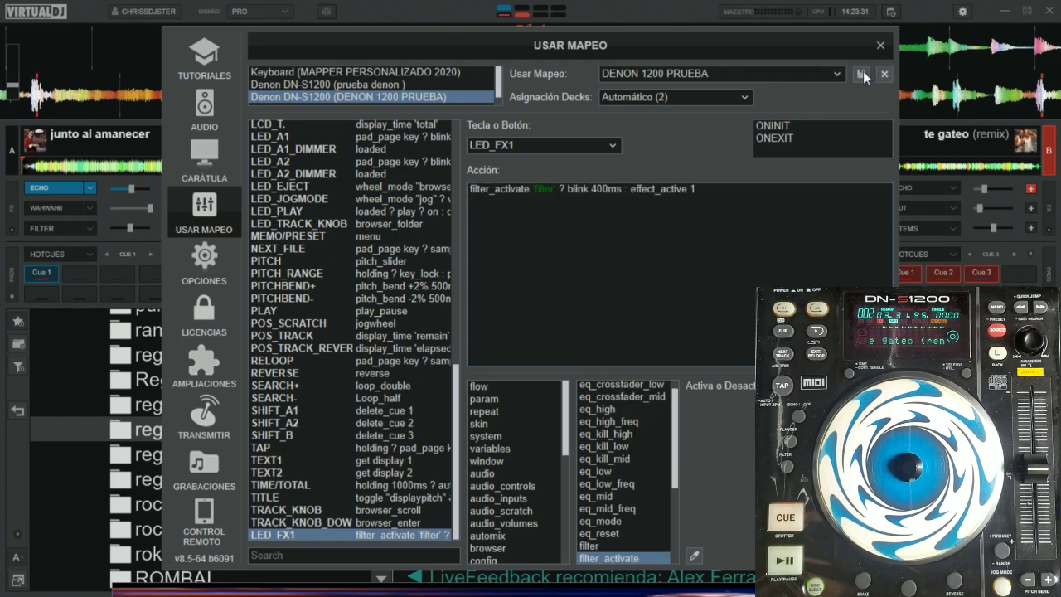
{"action": "left_click", "coordinate": [881, 46]}
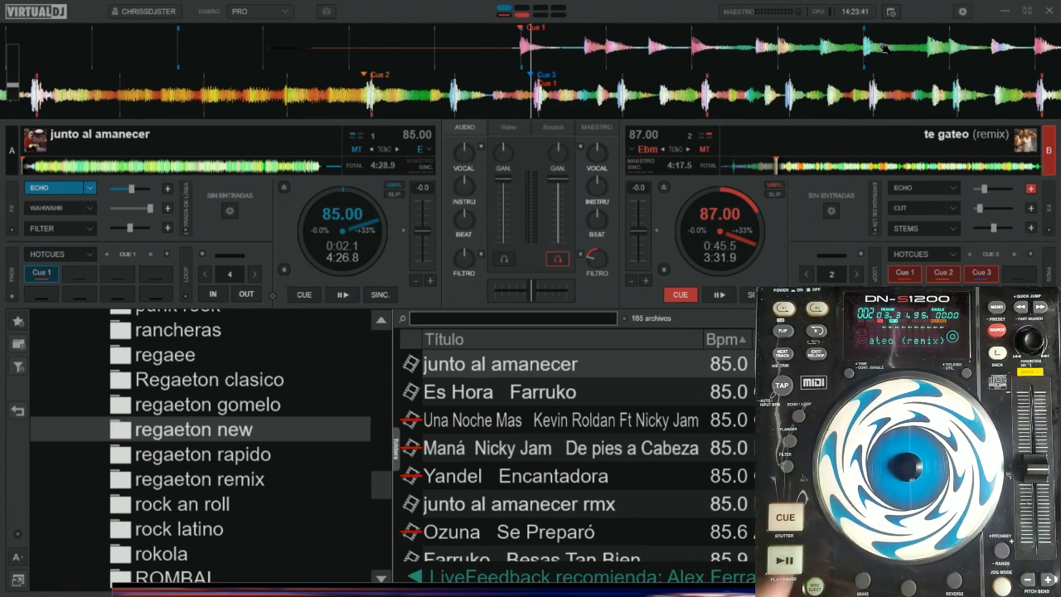
Step: Reopen the mapping settings and review the LED_FX1 action in DENON 1200 PRUEBA
{"action": "left_click", "coordinate": [962, 11]}
{"action": "left_click", "coordinate": [396, 97]}
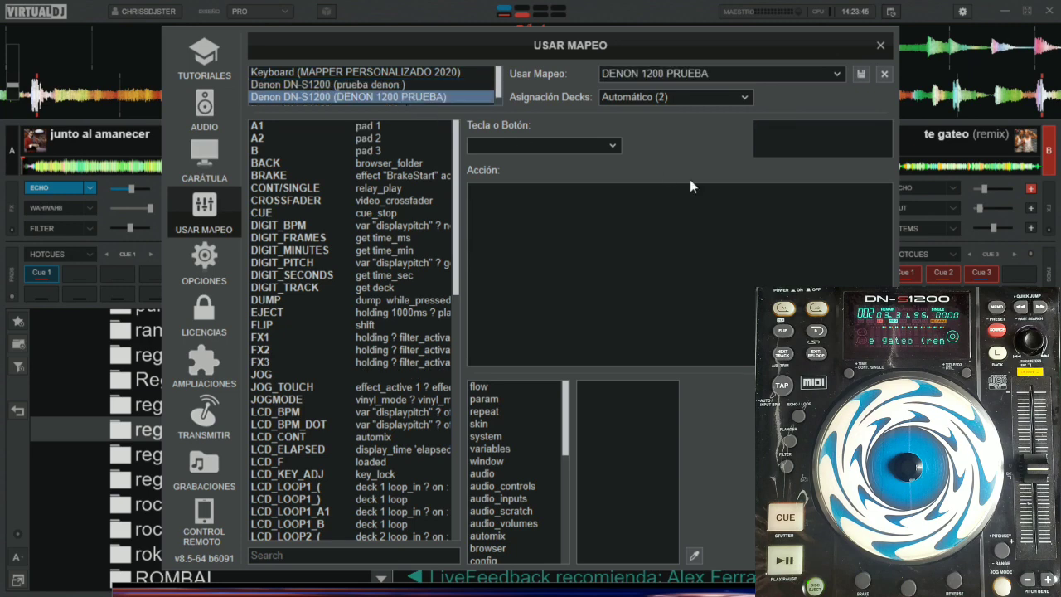
{"action": "left_click", "coordinate": [613, 147]}
{"action": "scroll", "coordinate": [595, 362], "scroll_direction": "down", "scroll_amount": 8}
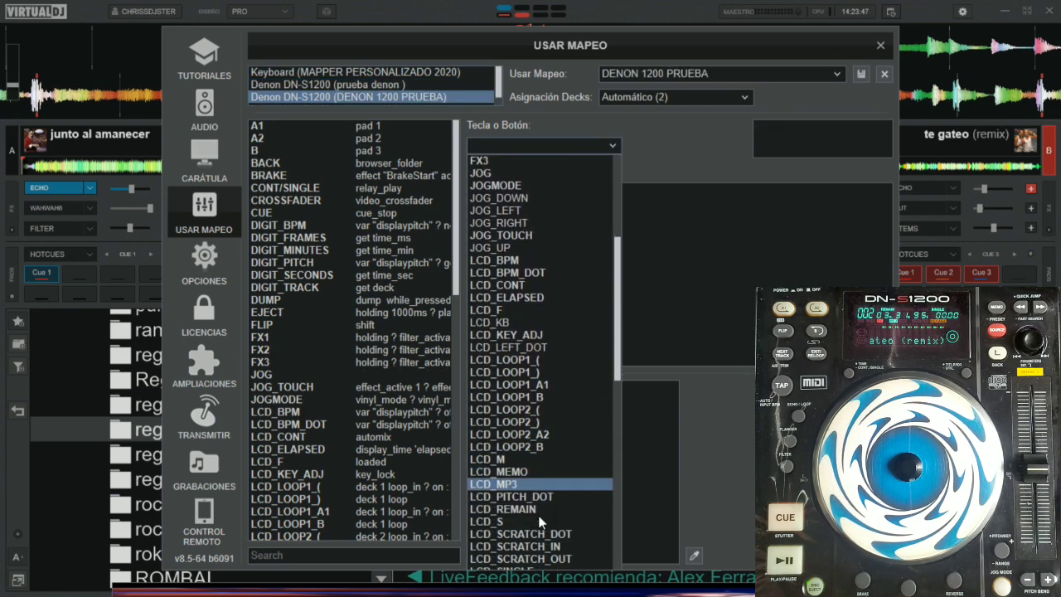
{"action": "scroll", "coordinate": [514, 518], "scroll_direction": "down", "scroll_amount": 5}
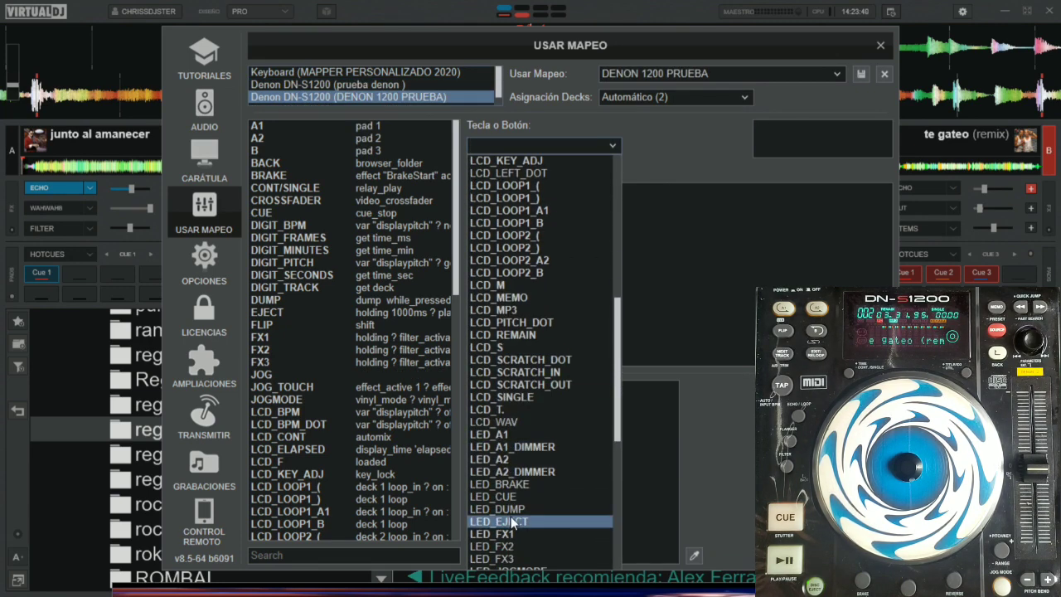
{"action": "left_click", "coordinate": [509, 484]}
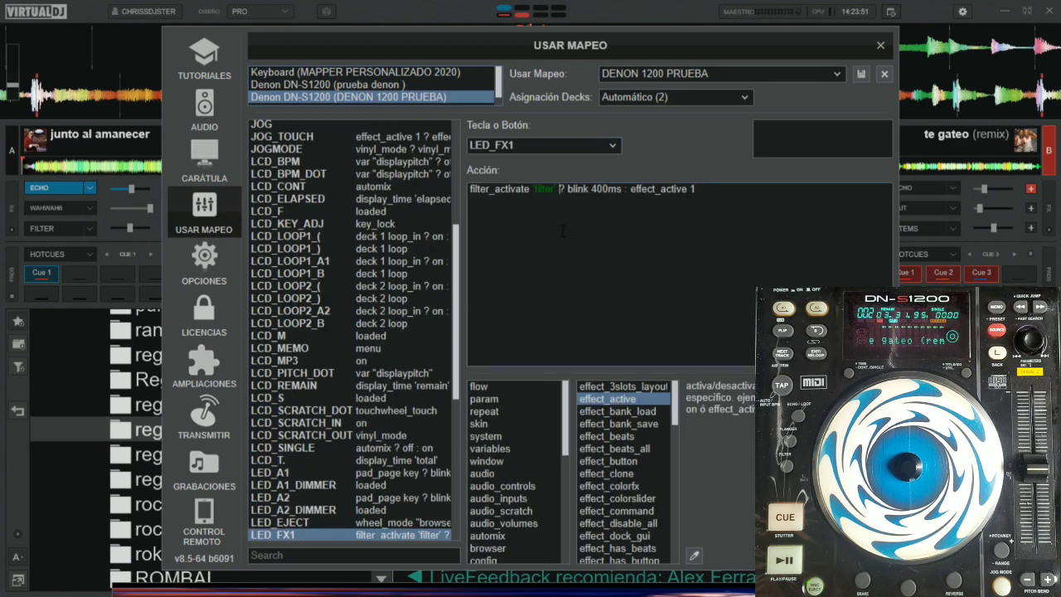
{"action": "left_click", "coordinate": [489, 187]}
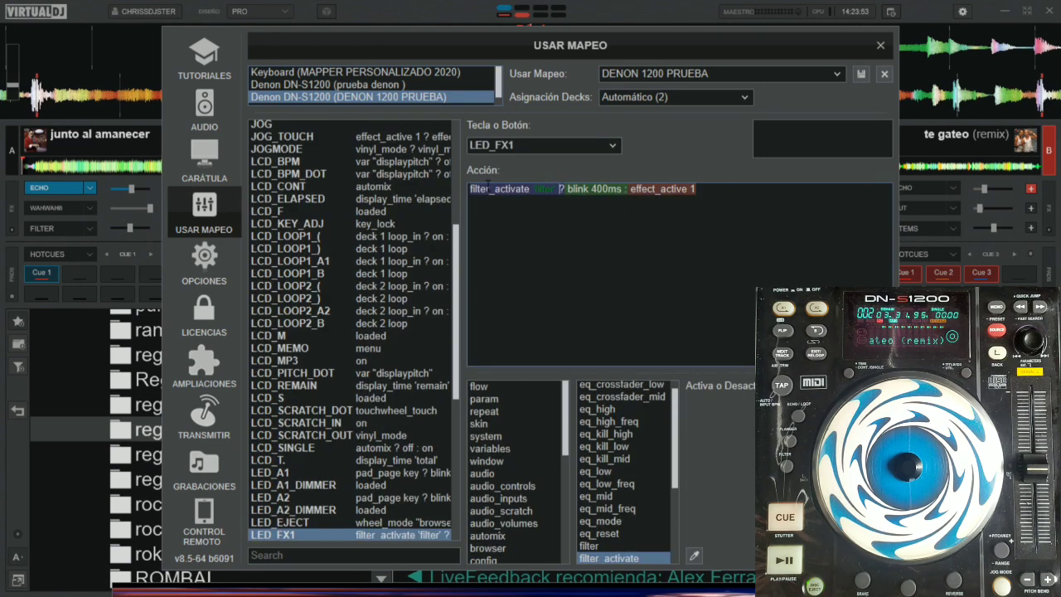
Step: Move the settings window clear of the decks and close it, and try out deck B's filter knob
{"action": "left_click_drag", "start_coordinate": [729, 46], "coordinate": [767, 356]}
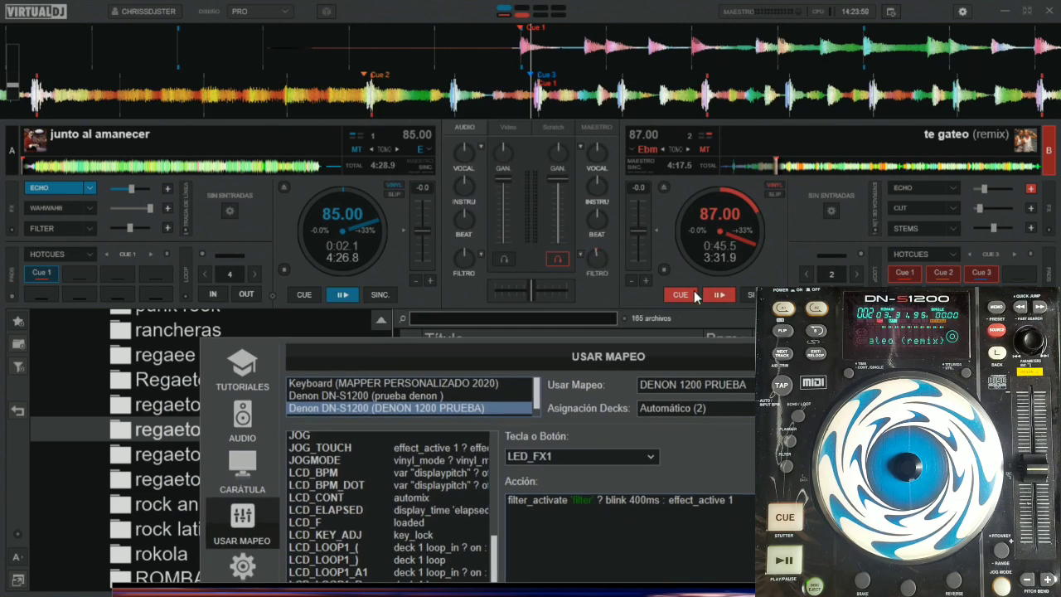
{"action": "left_click_drag", "start_coordinate": [751, 358], "coordinate": [747, 313]}
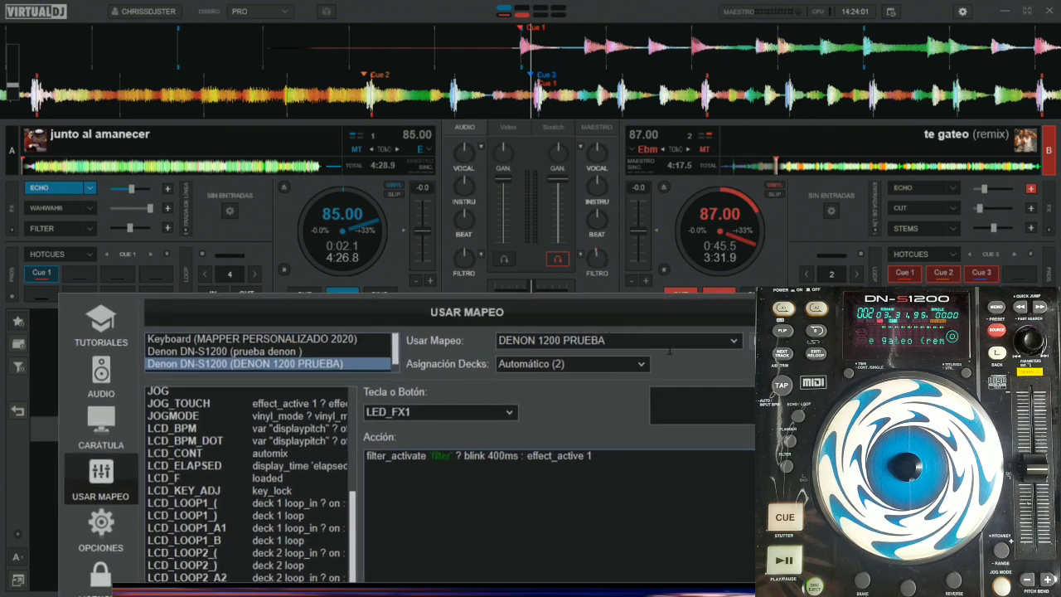
{"action": "left_click", "coordinate": [897, 254]}
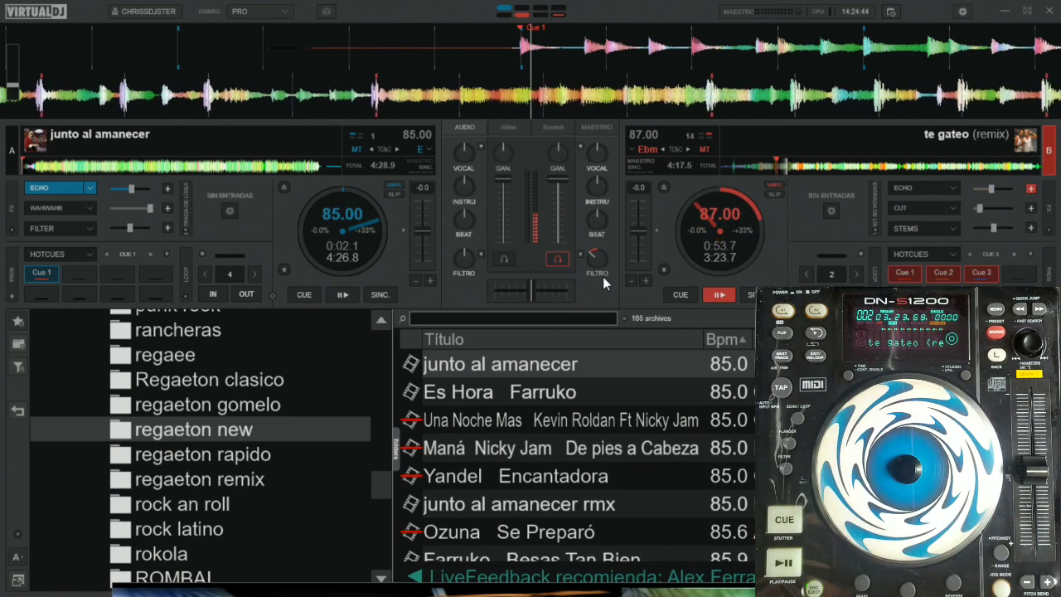
{"action": "left_click_drag", "start_coordinate": [588, 264], "coordinate": [600, 279]}
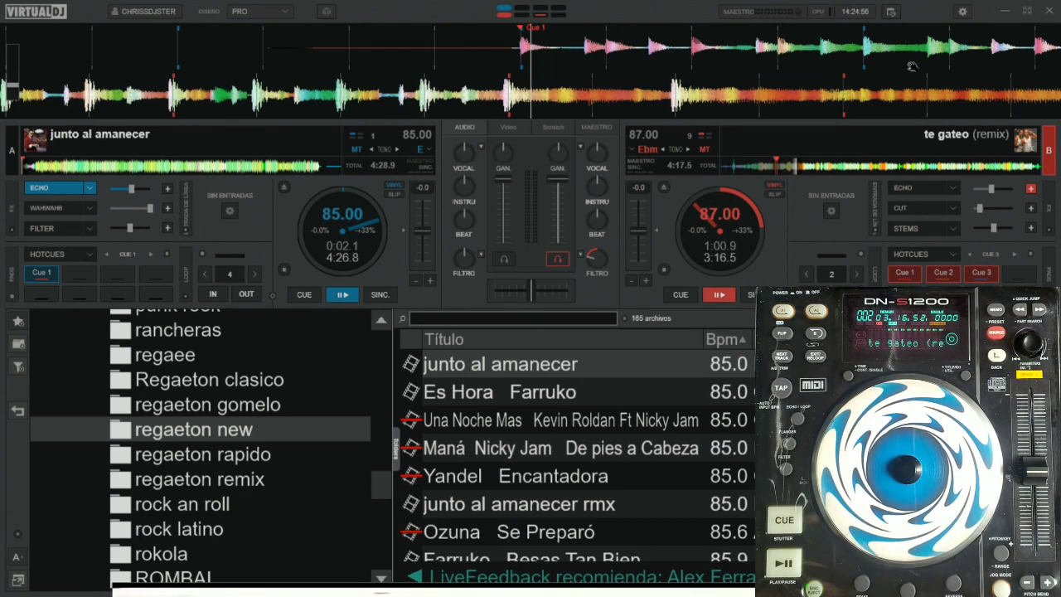
Step: Check the JOG action in the prueba denon mapping and compare it with the JOG action in DENON 1200 PRUEBA
{"action": "left_click", "coordinate": [962, 11]}
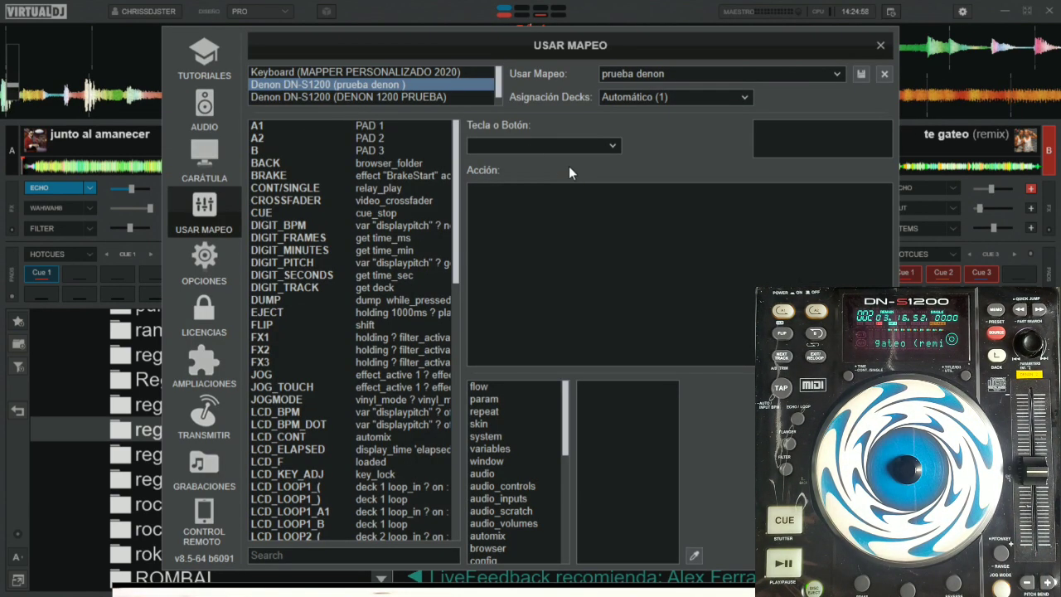
{"action": "left_click", "coordinate": [814, 144]}
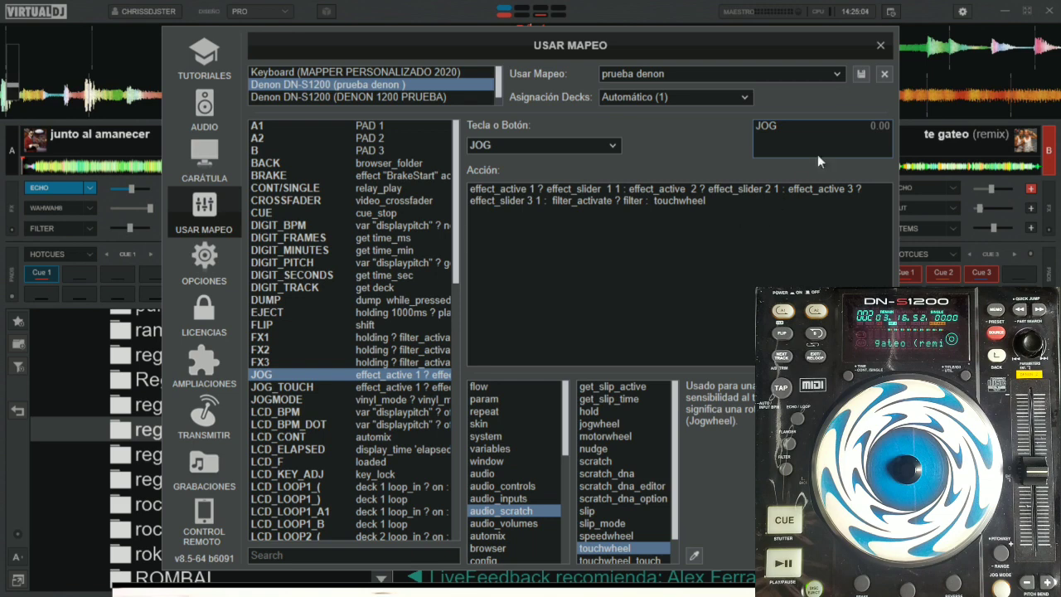
{"action": "left_click", "coordinate": [419, 97]}
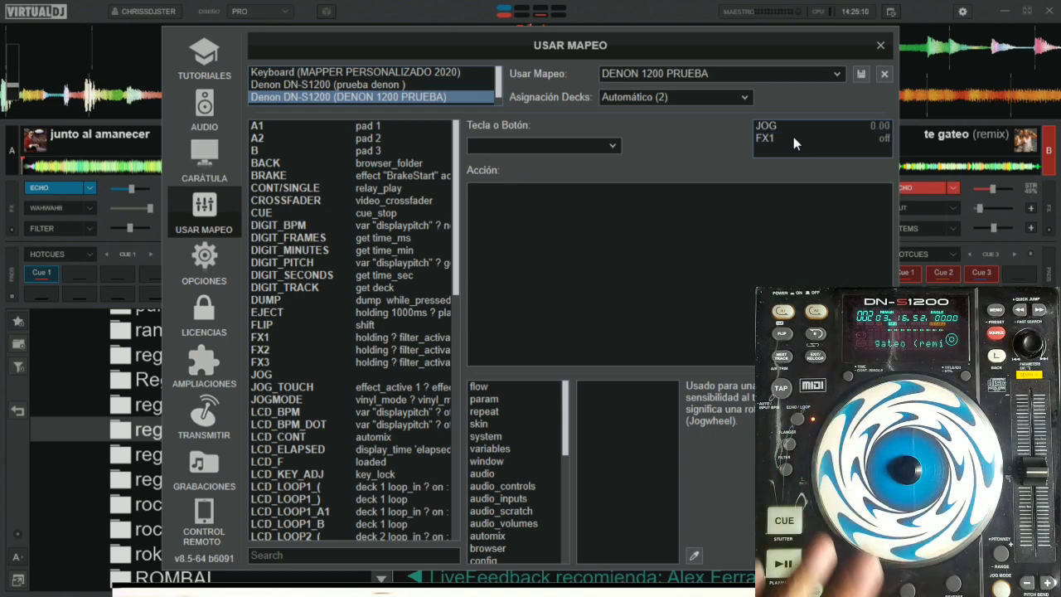
{"action": "left_click", "coordinate": [766, 128]}
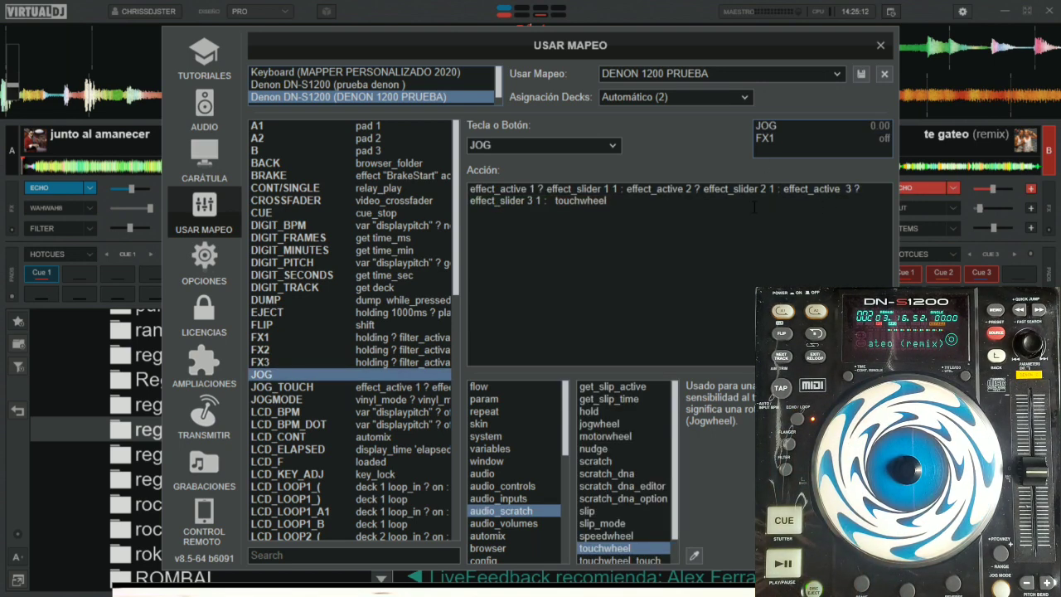
Step: Insert filter_activate before touchwheel in the JOG action of the DENON 1200 PRUEBA mapping
{"action": "left_click", "coordinate": [548, 239]}
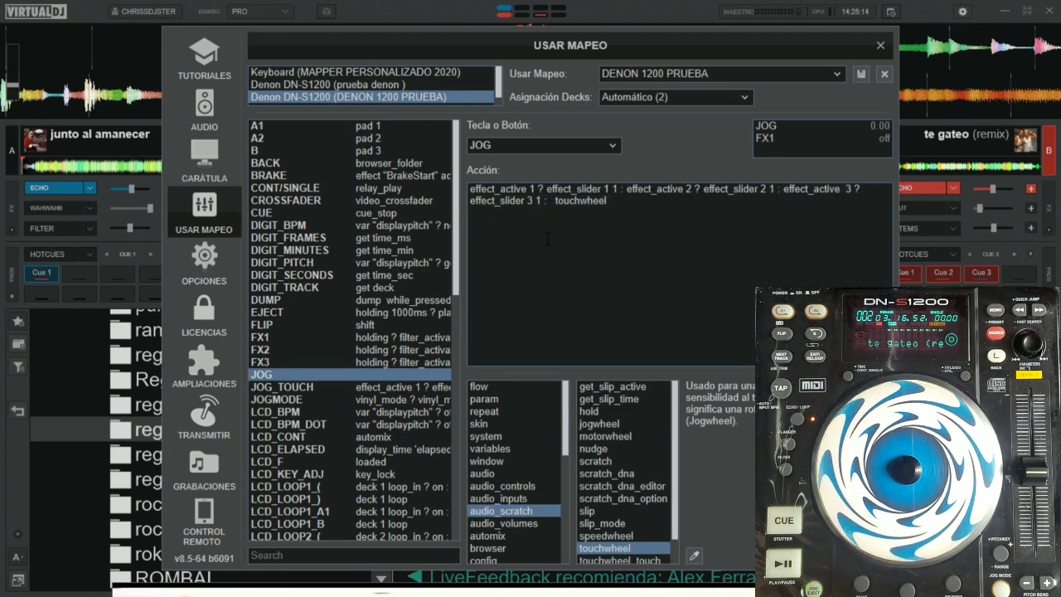
{"action": "type", "text": "fadeout"}
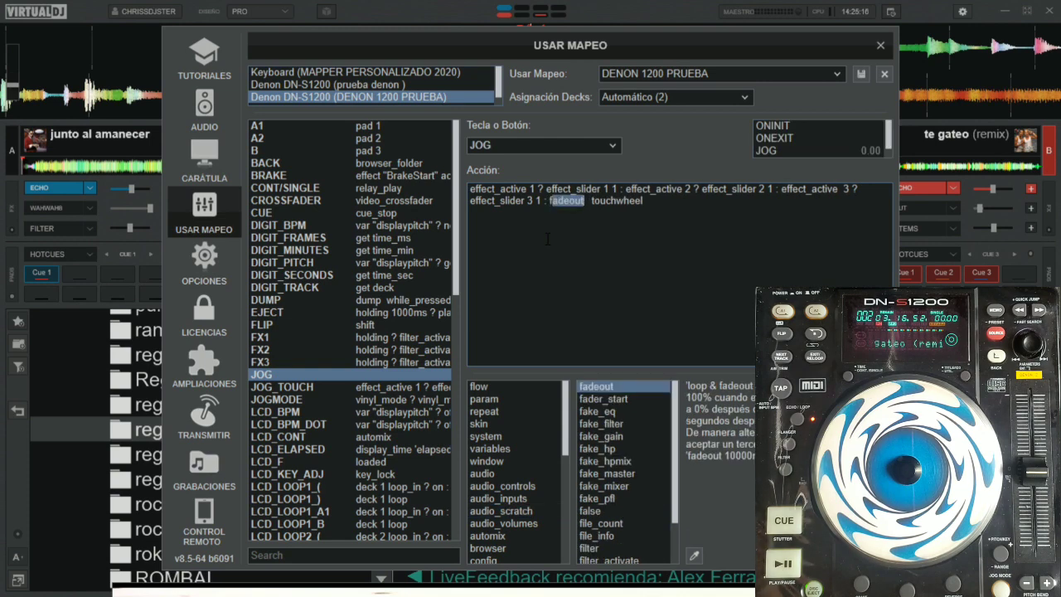
{"action": "left_click", "coordinate": [608, 561]}
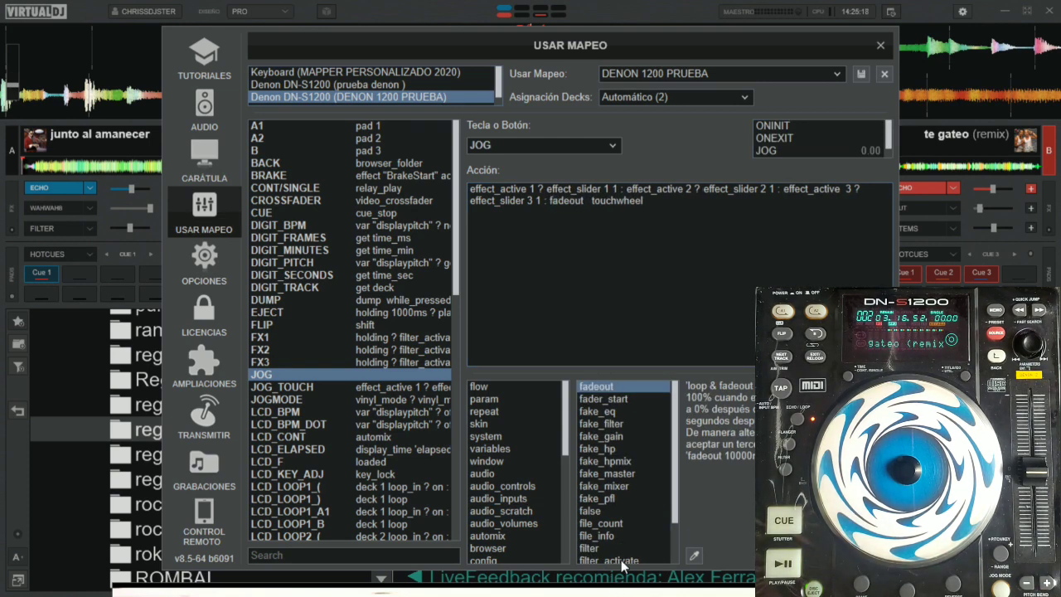
Step: Complete the end of the JOG action in DENON 1200 PRUEBA as filter_activate ? filter : touchwheel
{"action": "left_click", "coordinate": [616, 204]}
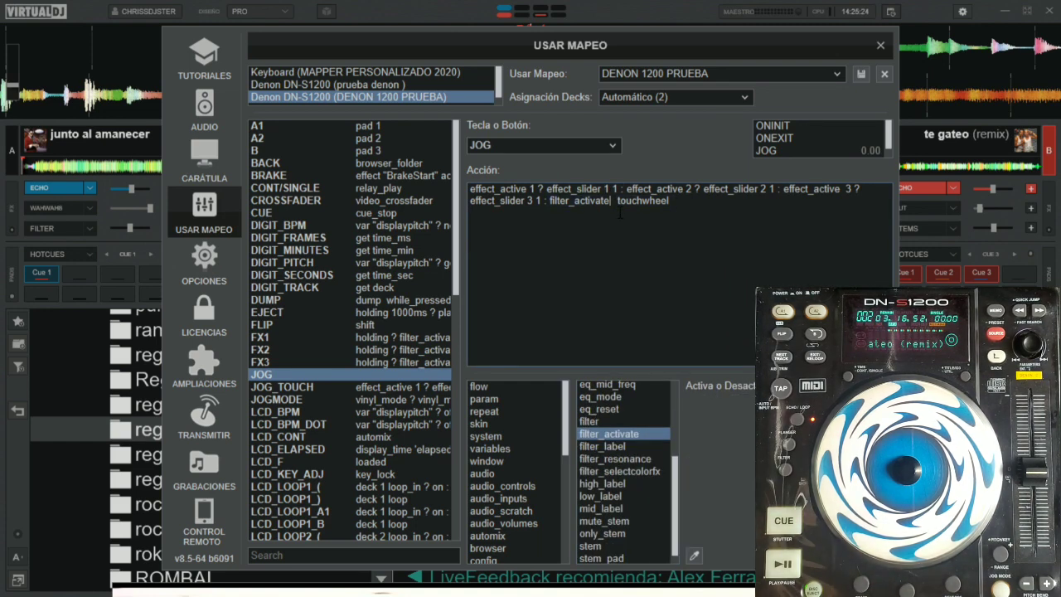
{"action": "type", "text": "? fadeout"}
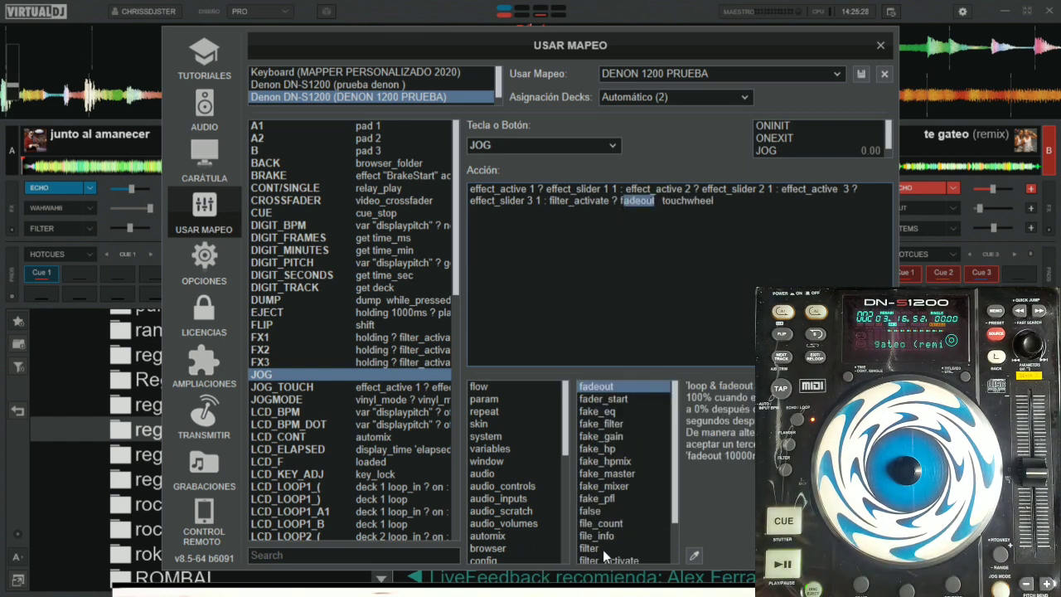
{"action": "double_click", "coordinate": [590, 549]}
{"action": "left_click", "coordinate": [578, 202]}
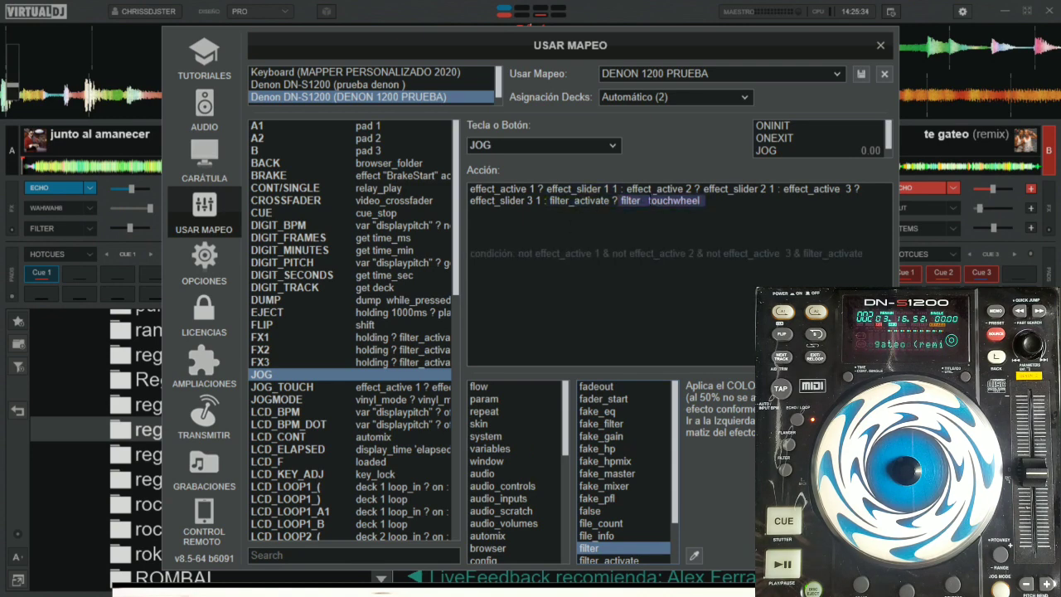
{"action": "left_click", "coordinate": [649, 207]}
{"action": "key", "text": "BackSpace"}
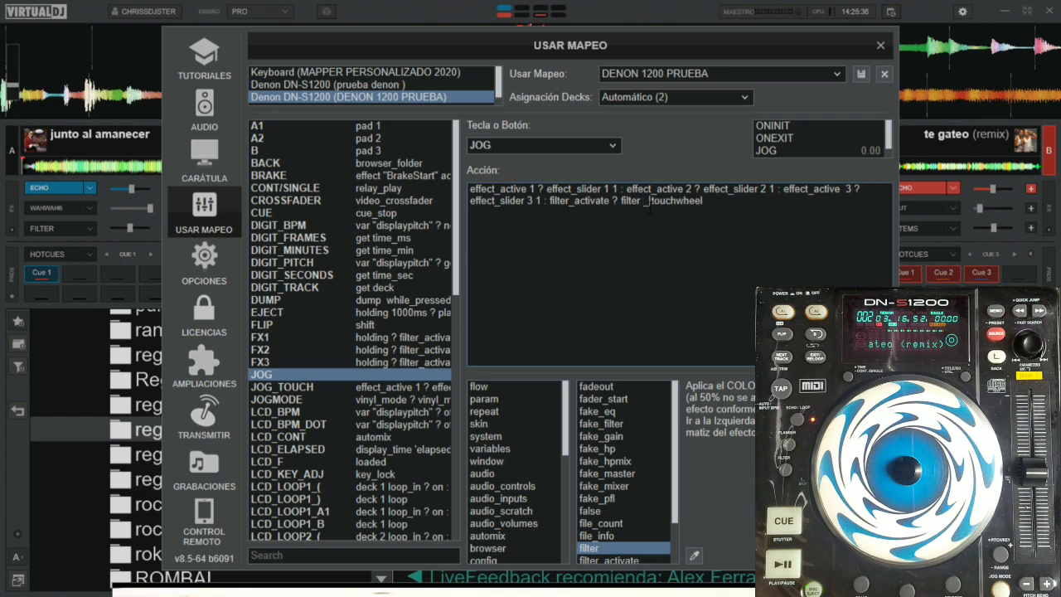
{"action": "key", "text": "BackSpace"}
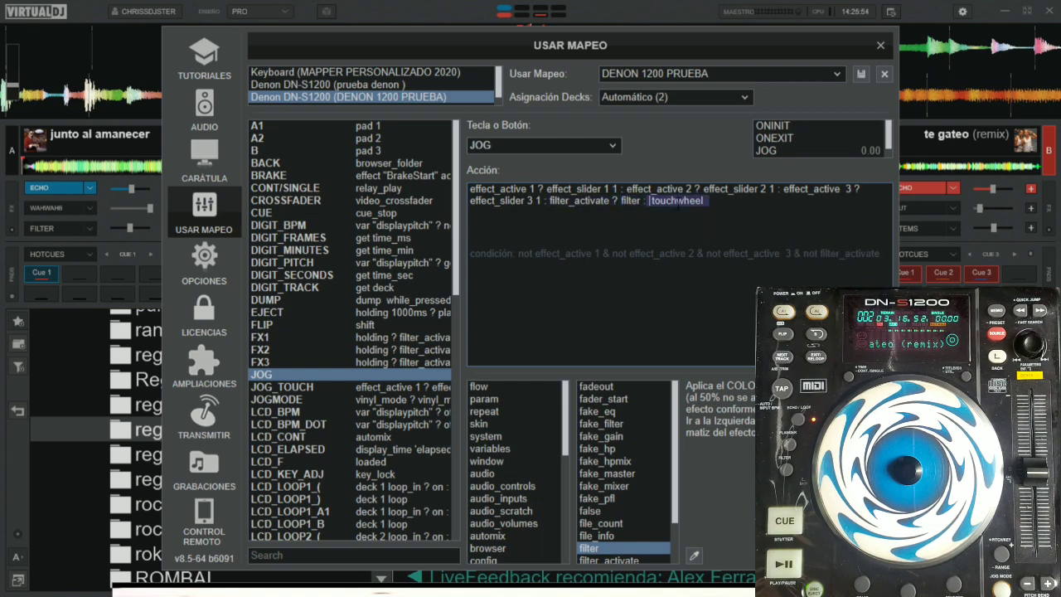
Step: Copy the JOG action over the JOG_TOUCH action, change its ending to touchwheel_touch, and close the settings
{"action": "left_click_drag", "start_coordinate": [709, 202], "coordinate": [466, 189]}
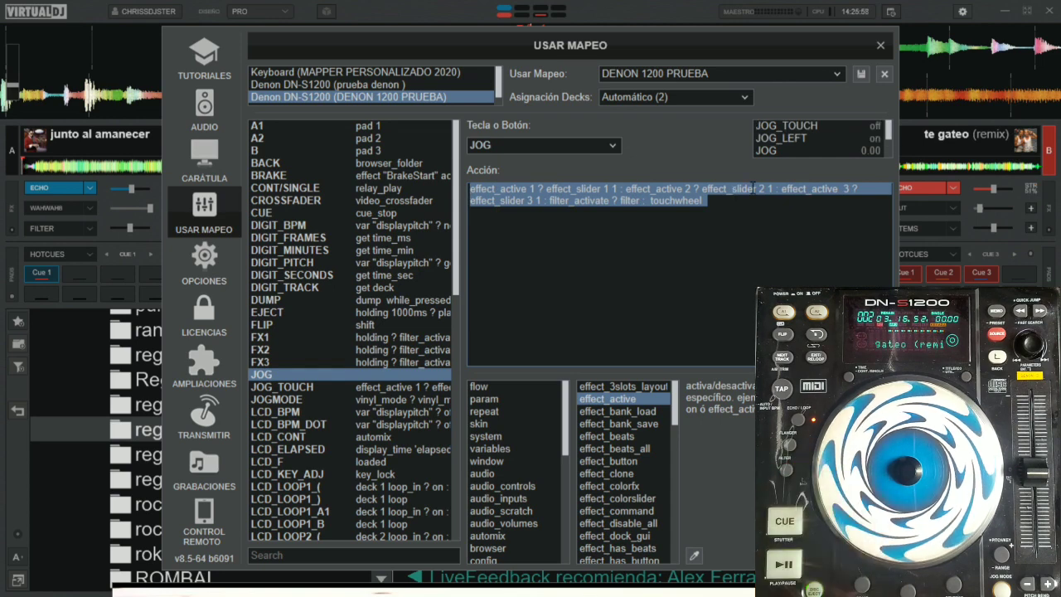
{"action": "left_click", "coordinate": [778, 126]}
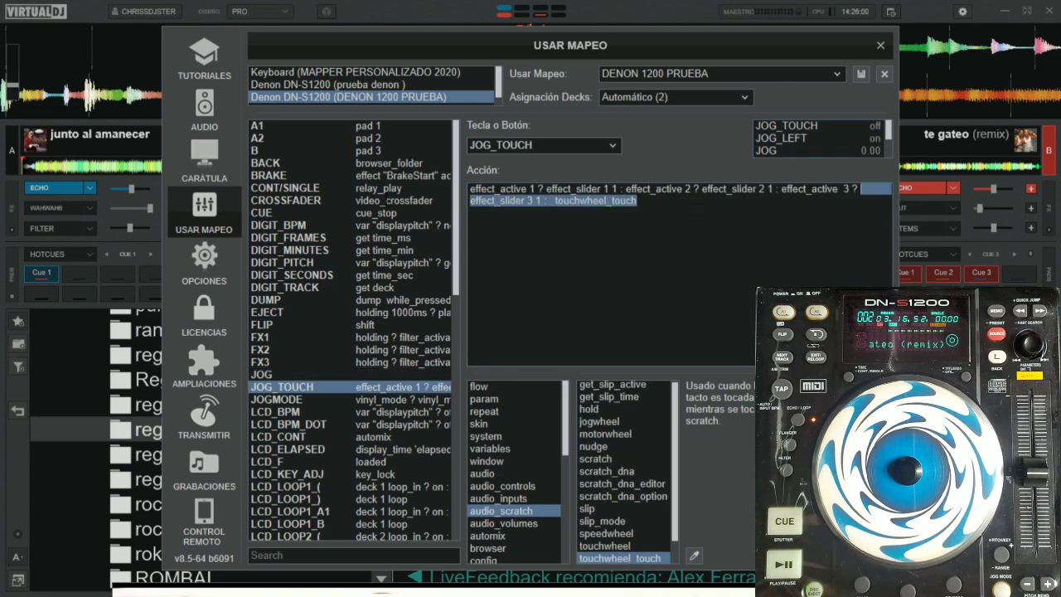
{"action": "key", "text": "ctrl+v"}
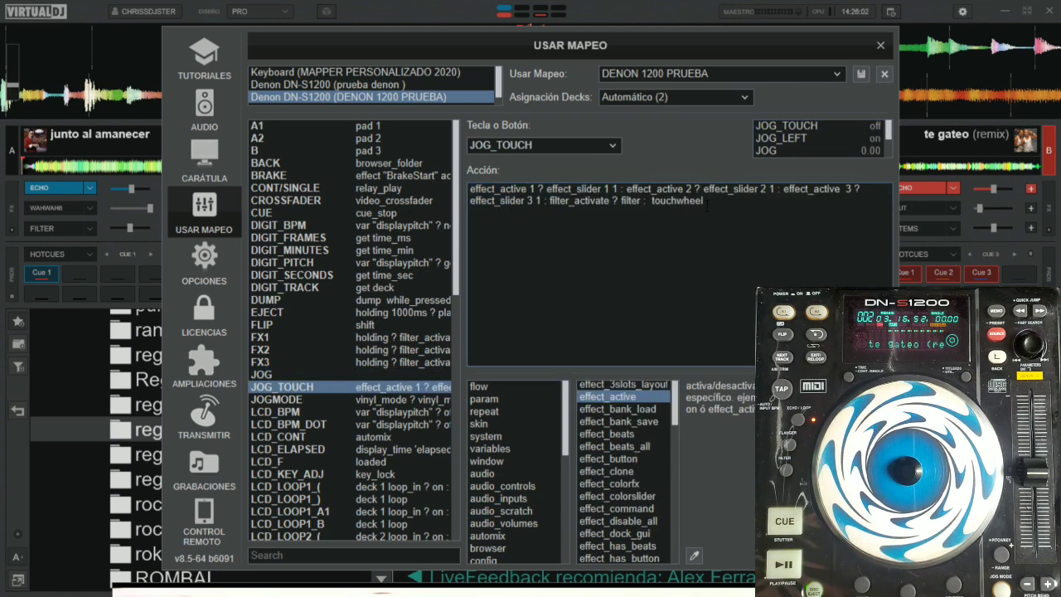
{"action": "left_click", "coordinate": [706, 202]}
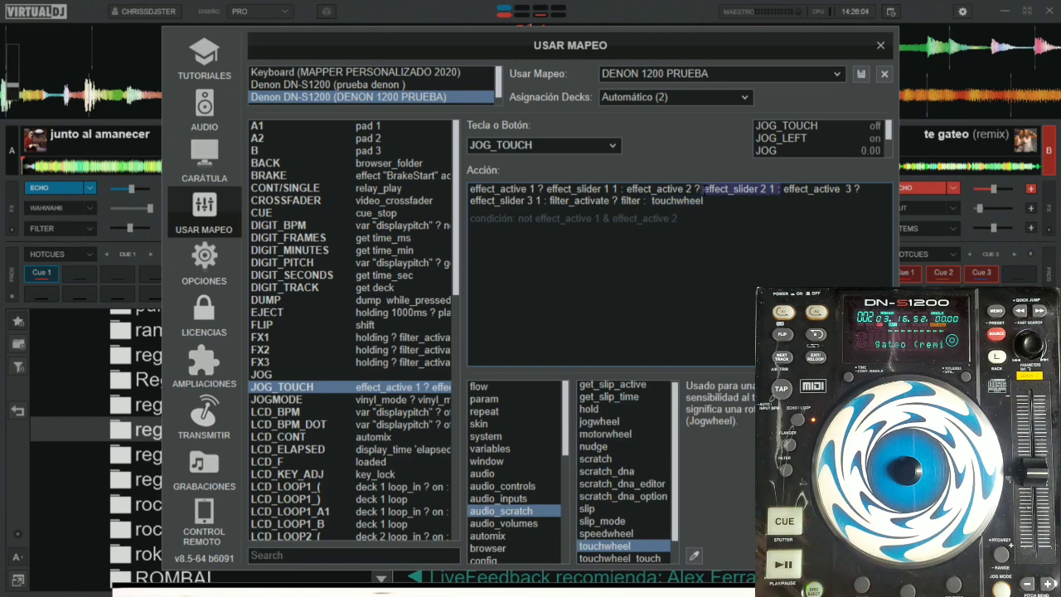
{"action": "type", "text": "_touch"}
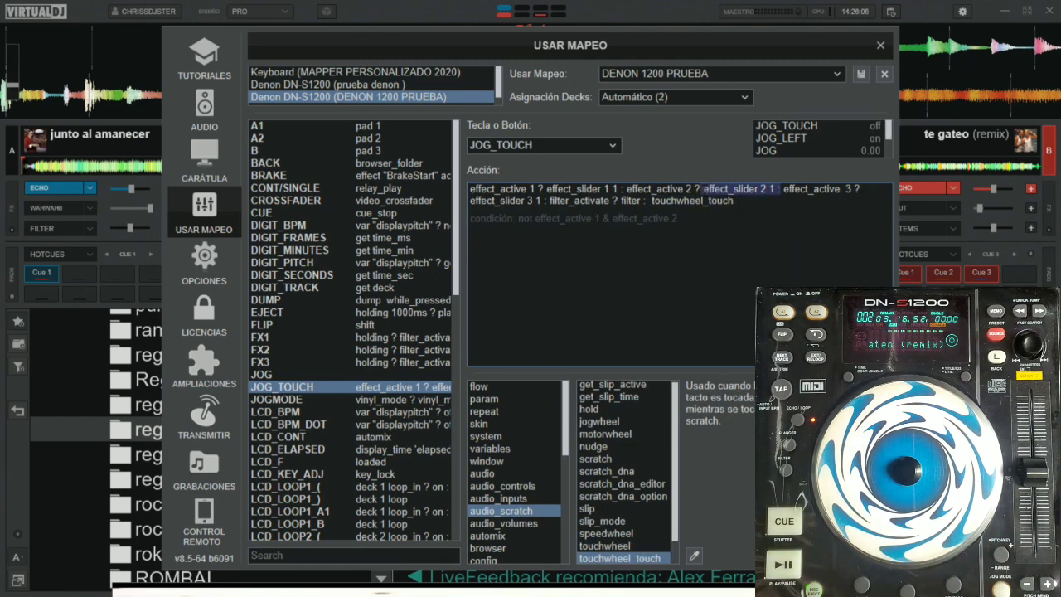
{"action": "key", "text": "Return"}
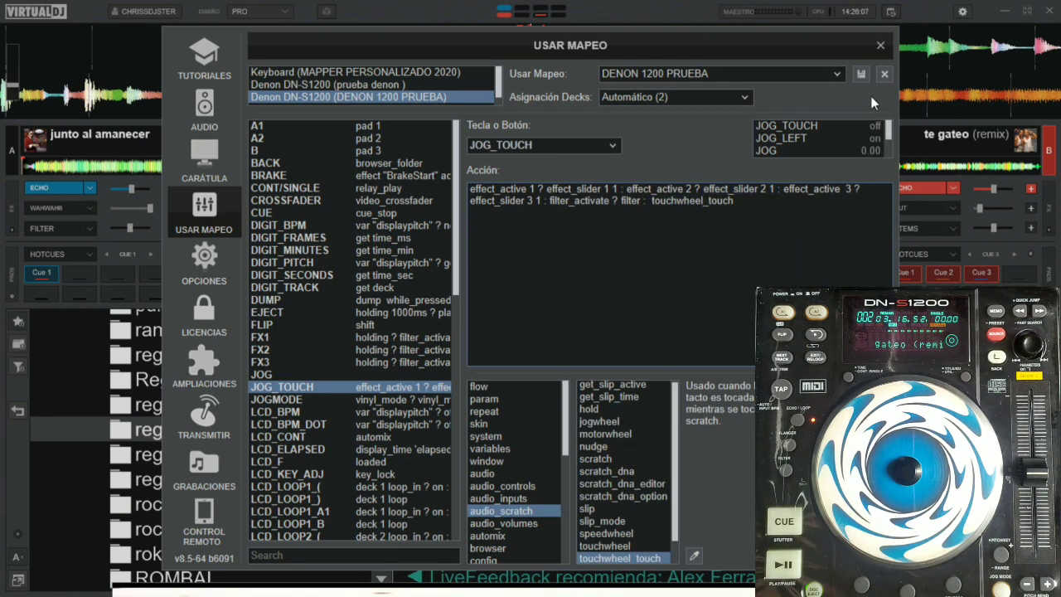
{"action": "left_click", "coordinate": [879, 46]}
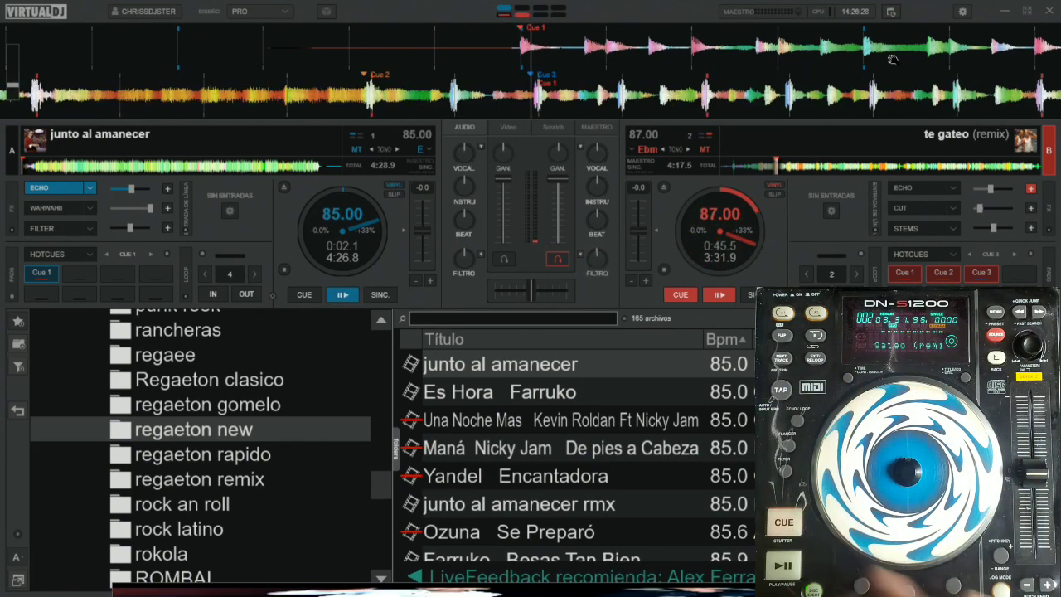
Step: Reopen the mapping settings and copy the LED_FX2 action from the prueba denon mapping
{"action": "left_click", "coordinate": [963, 13]}
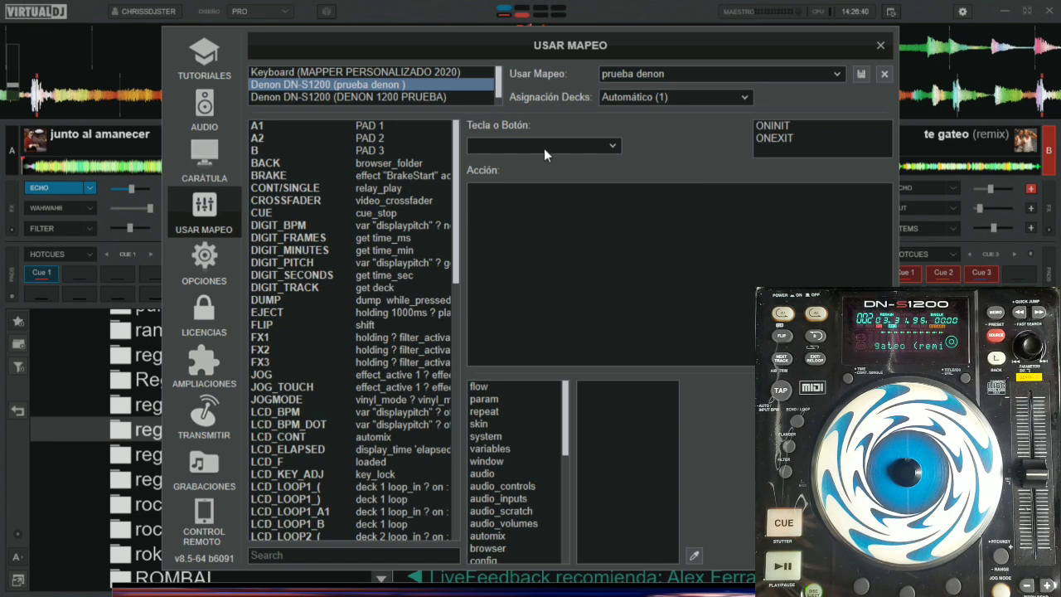
{"action": "left_click", "coordinate": [605, 144]}
{"action": "scroll", "coordinate": [570, 337], "scroll_direction": "down", "scroll_amount": 6}
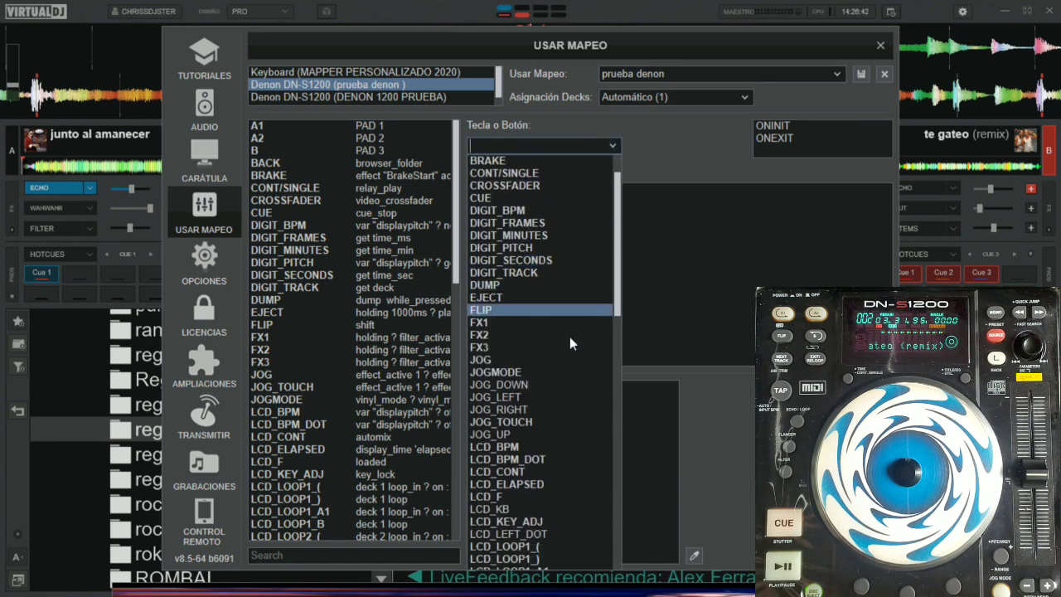
{"action": "scroll", "coordinate": [543, 431], "scroll_direction": "down", "scroll_amount": 5}
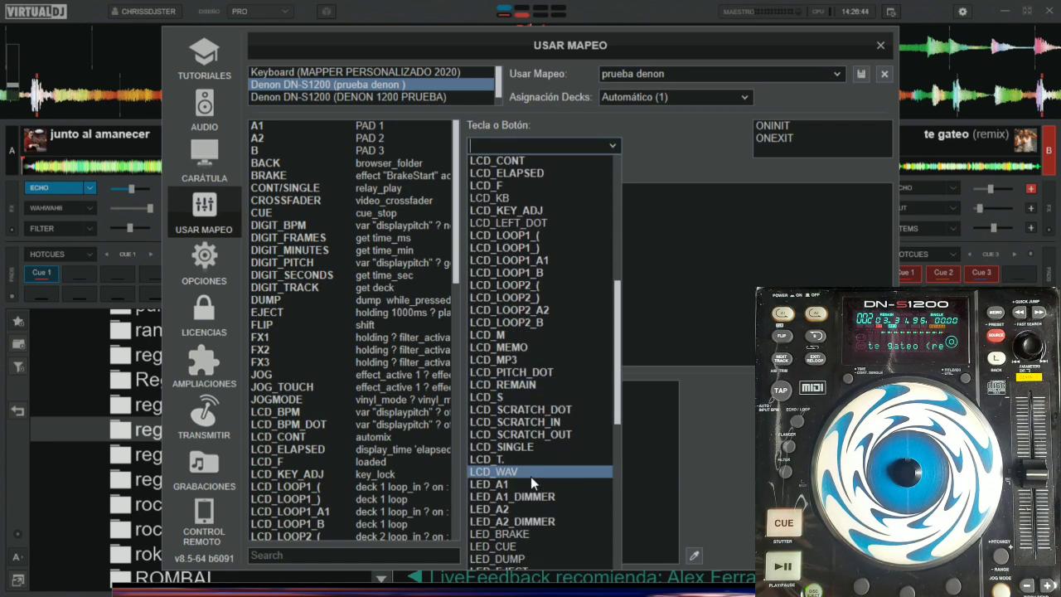
{"action": "scroll", "coordinate": [538, 507], "scroll_direction": "down", "scroll_amount": 1}
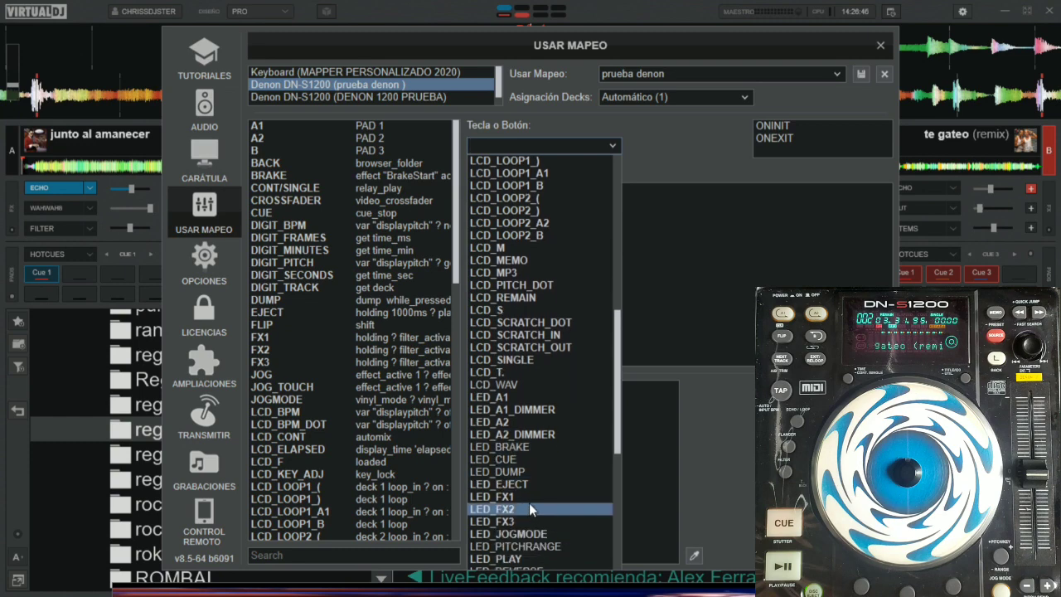
{"action": "left_click", "coordinate": [528, 509]}
{"action": "left_click_drag", "start_coordinate": [762, 193], "coordinate": [442, 192]}
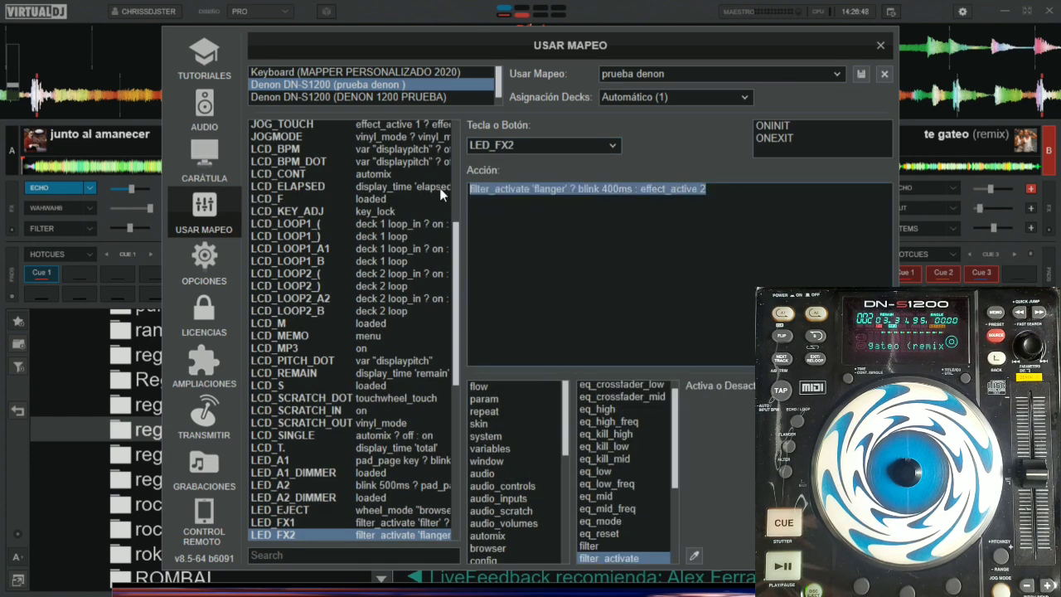
Step: Assign filter_activate 'flanger' ? blink 400ms : effect_active 2 to LED_FX2 in DENON 1200 PRUEBA and close the settings
{"action": "left_click", "coordinate": [437, 97]}
{"action": "left_click", "coordinate": [616, 147]}
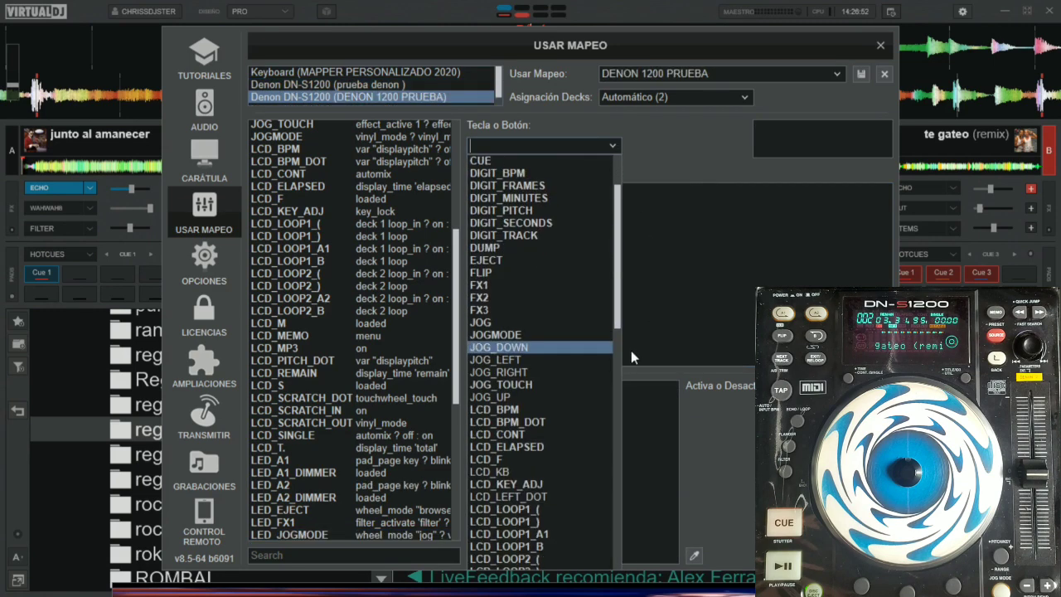
{"action": "scroll", "coordinate": [514, 372], "scroll_direction": "down", "scroll_amount": 10}
{"action": "scroll", "coordinate": [497, 418], "scroll_direction": "down", "scroll_amount": 3}
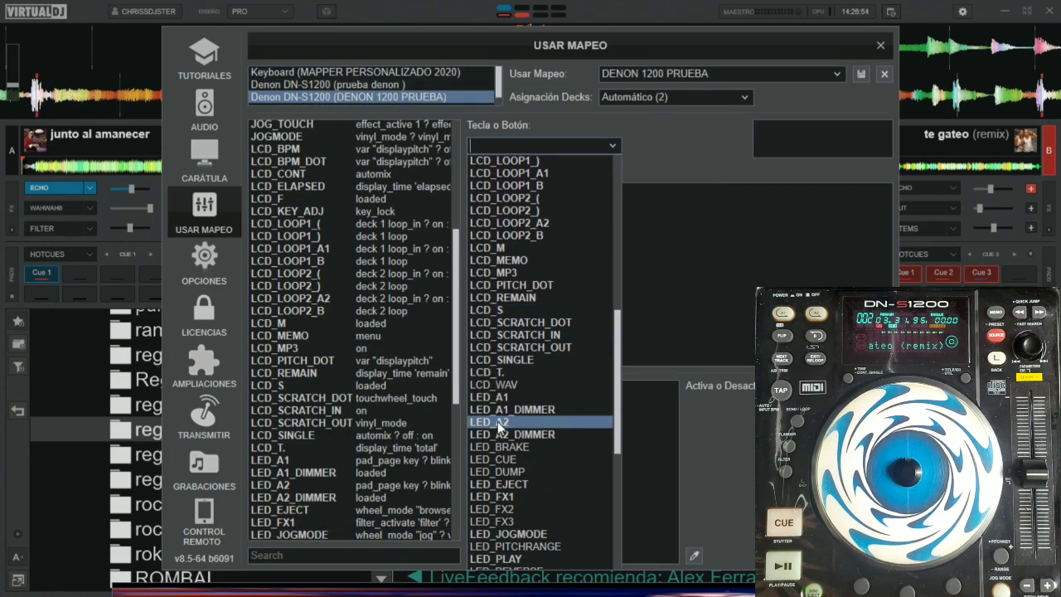
{"action": "left_click", "coordinate": [512, 498]}
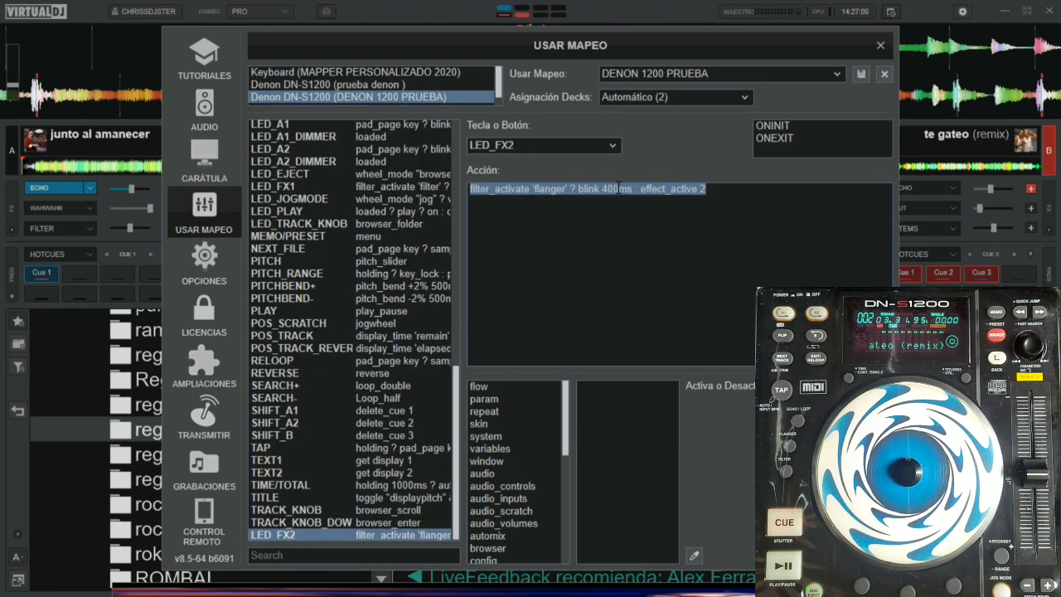
{"action": "left_click", "coordinate": [747, 191]}
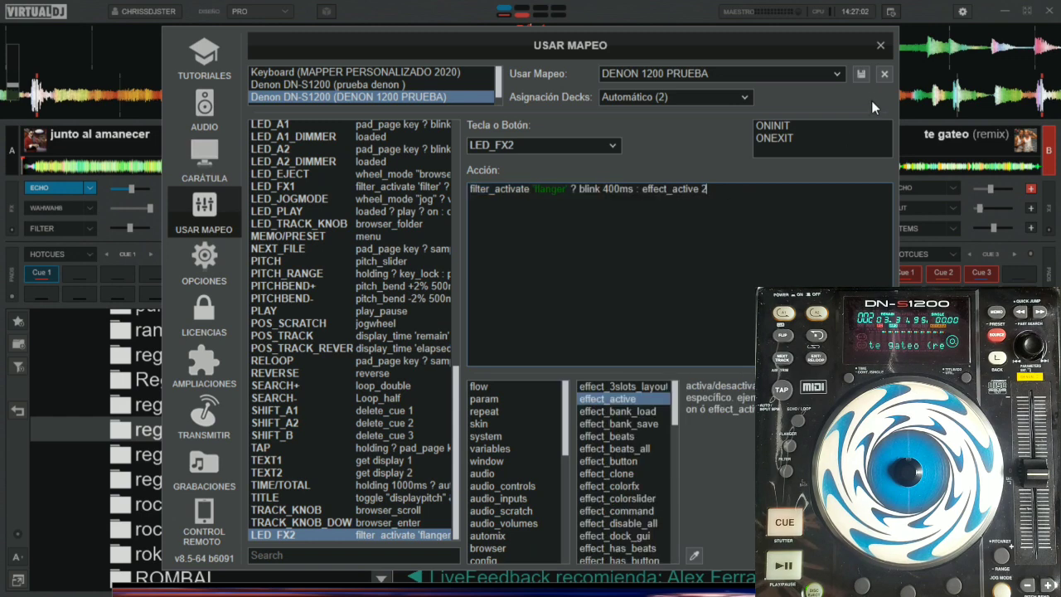
{"action": "left_click", "coordinate": [889, 47]}
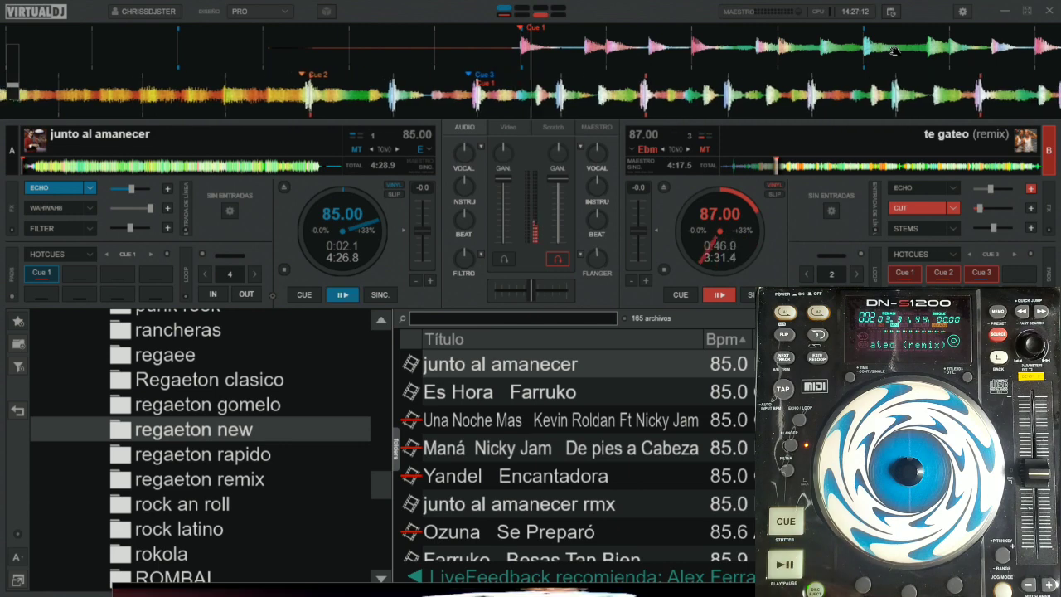
Step: Reopen the JOG action of DENON 1200 PRUEBA and review its effect_active and effect_slider conditions against deck B's effect sliders
{"action": "left_click", "coordinate": [961, 15]}
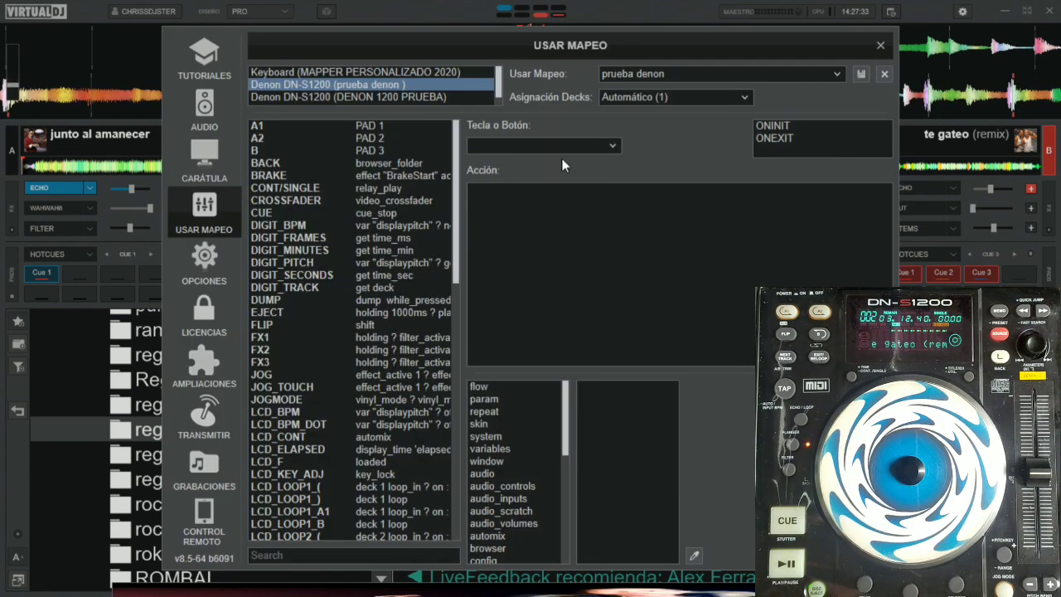
{"action": "left_click", "coordinate": [427, 97]}
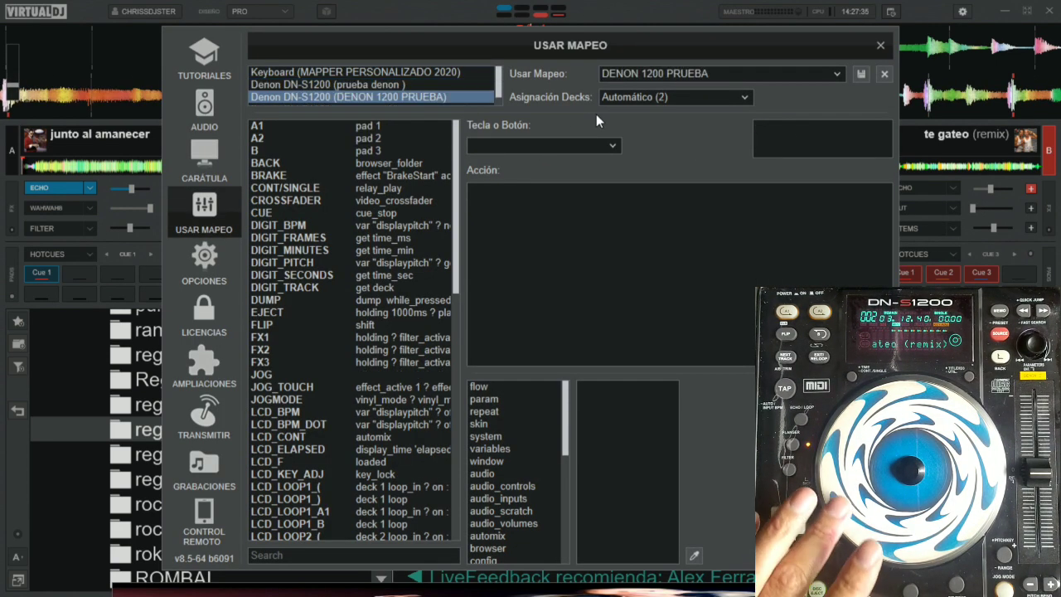
{"action": "left_click", "coordinate": [762, 130]}
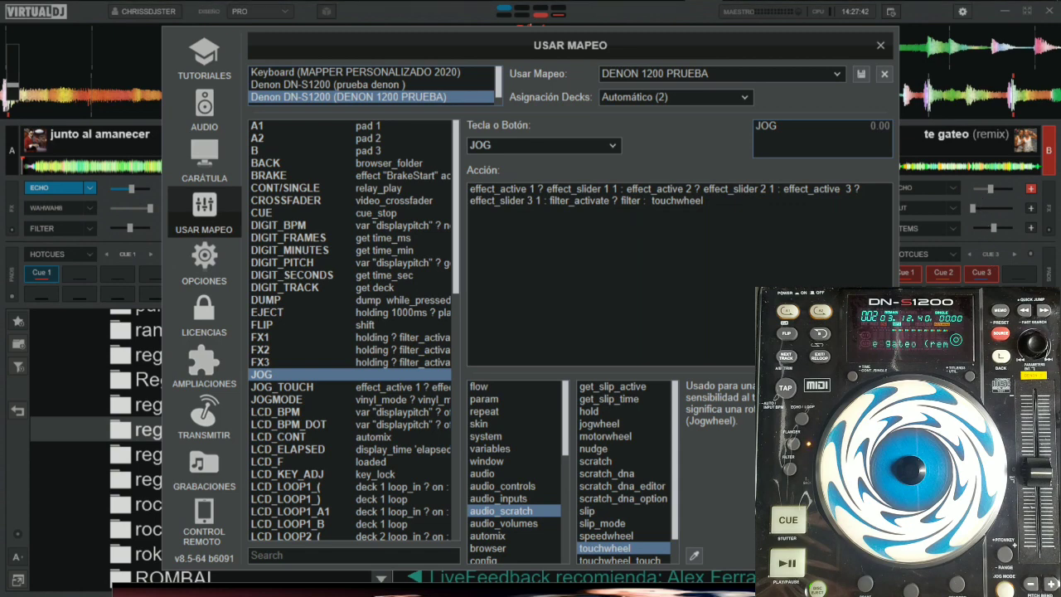
{"action": "left_click", "coordinate": [990, 203]}
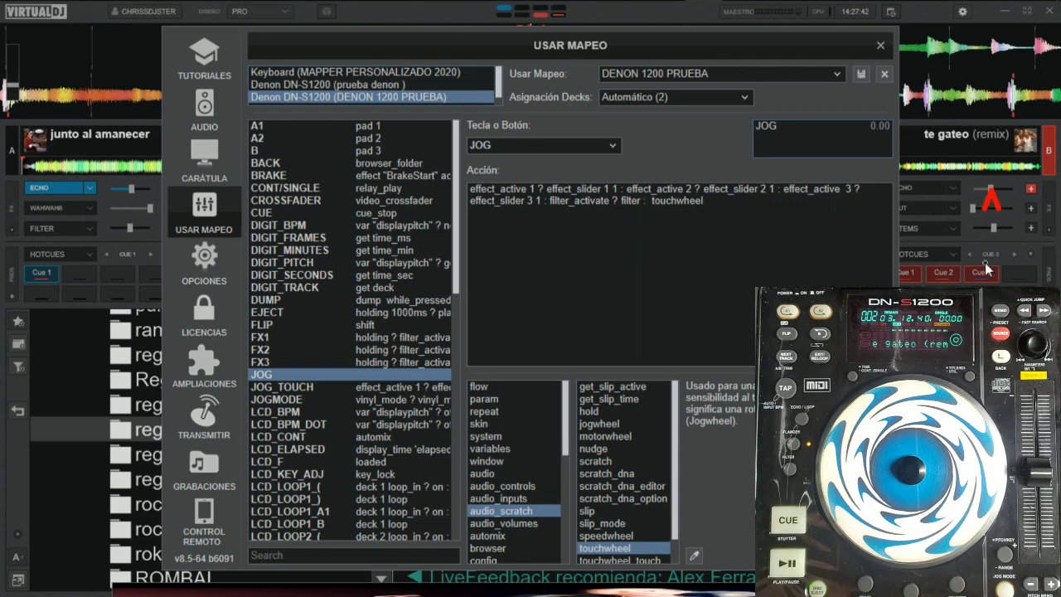
{"action": "left_click", "coordinate": [653, 195]}
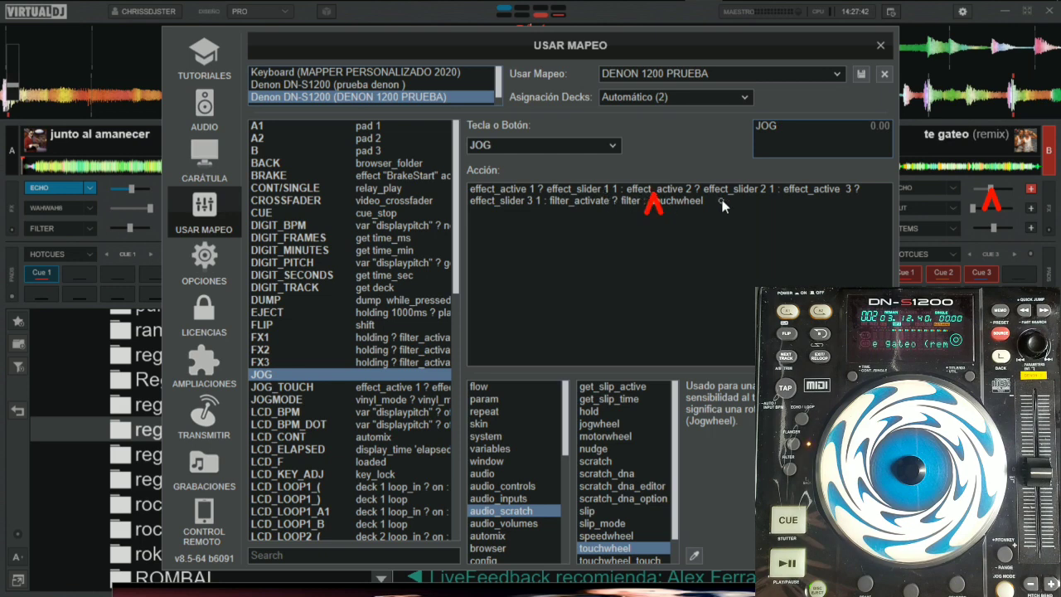
{"action": "left_click", "coordinate": [727, 196]}
{"action": "left_click", "coordinate": [972, 211]}
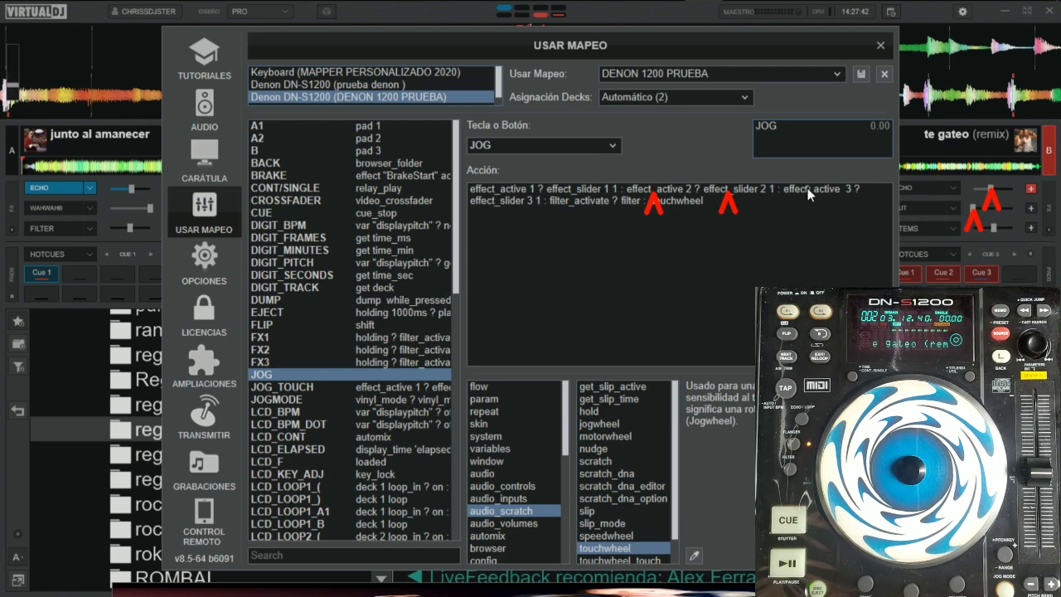
{"action": "left_click", "coordinate": [505, 203]}
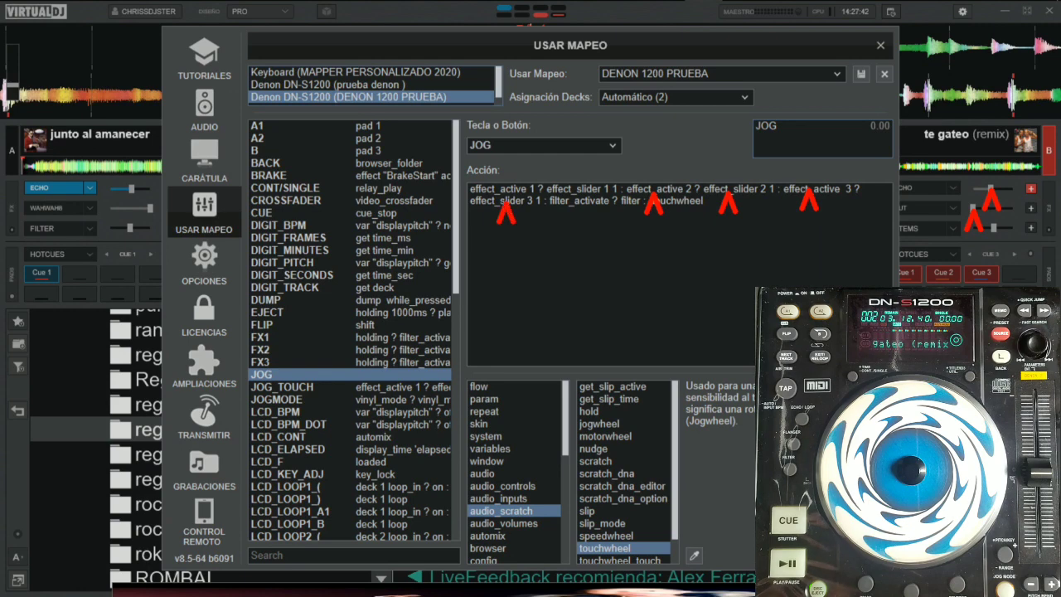
{"action": "left_click", "coordinate": [1003, 236]}
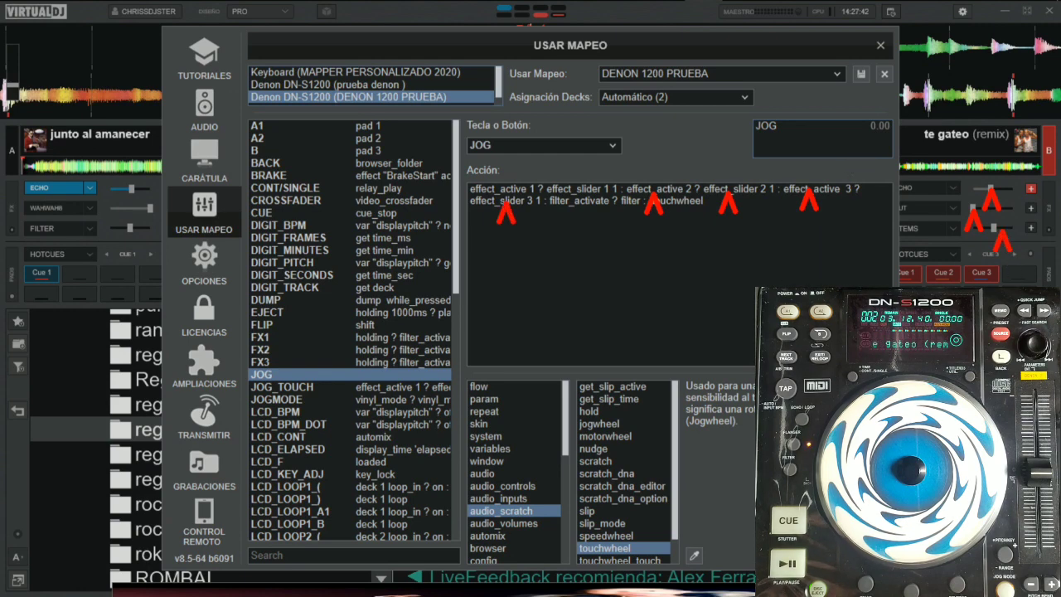
Step: Move the settings window clear of deck B and compare the JOG action's filter_activate ? filter part with the deck's flanger knob
{"action": "left_click_drag", "start_coordinate": [799, 45], "coordinate": [468, 33]}
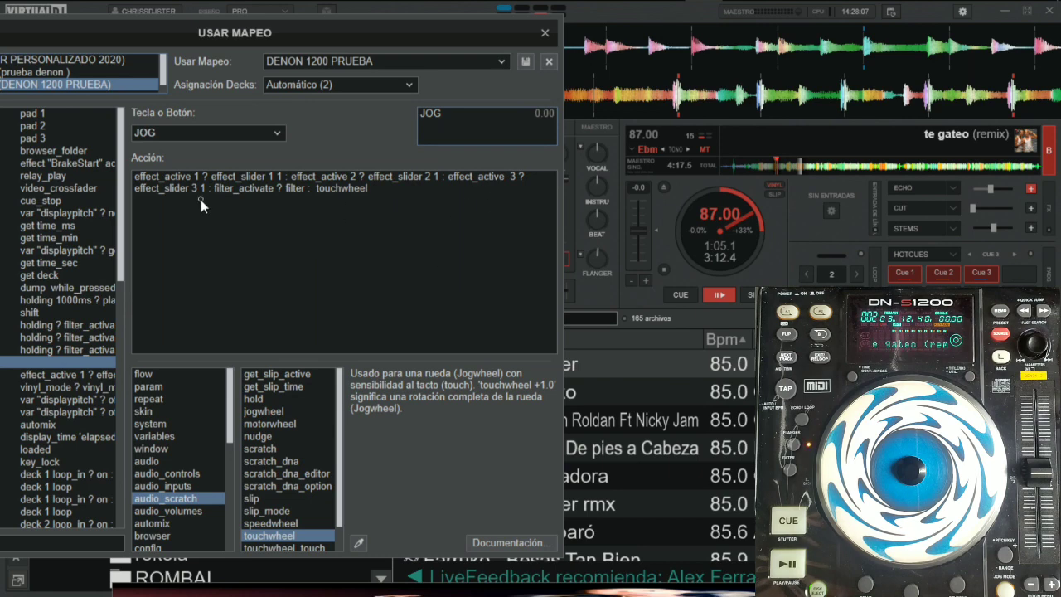
{"action": "left_click", "coordinate": [239, 197]}
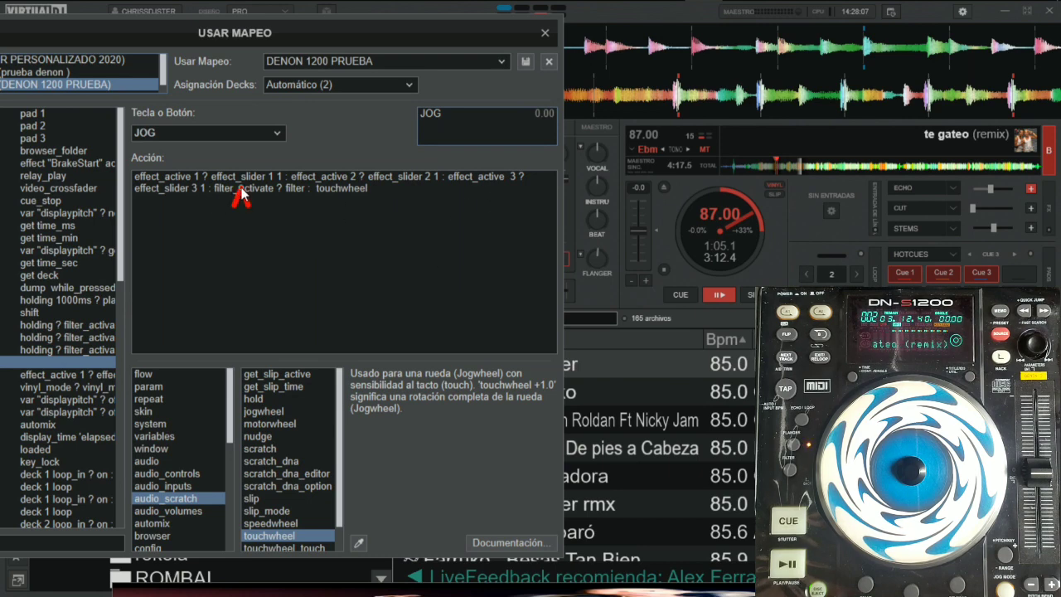
{"action": "left_click", "coordinate": [296, 196]}
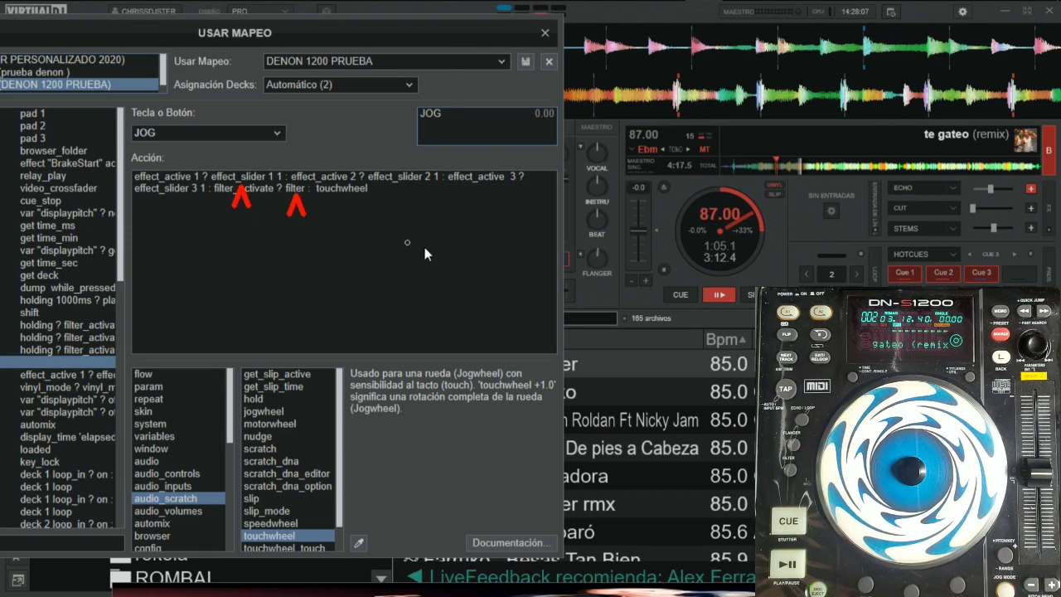
{"action": "left_click", "coordinate": [596, 276]}
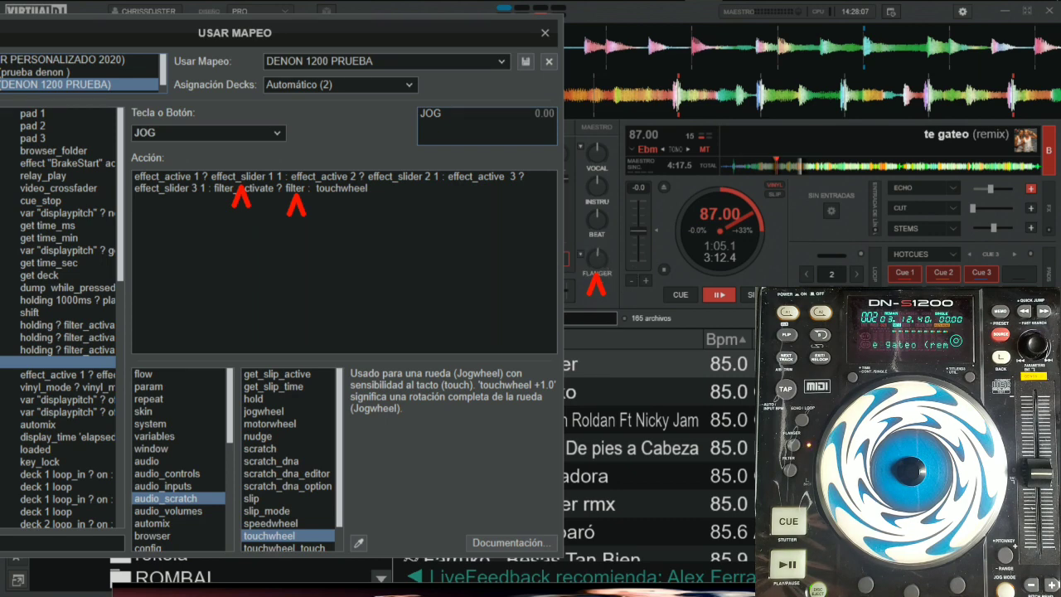
{"action": "mouse_move", "coordinate": [599, 248]}
{"action": "left_mouse_down"}
{"action": "mouse_move", "coordinate": [590, 241]}
{"action": "mouse_move", "coordinate": [603, 285]}
{"action": "mouse_move", "coordinate": [604, 248]}
{"action": "mouse_move", "coordinate": [592, 279]}
{"action": "mouse_move", "coordinate": [604, 261]}
{"action": "mouse_move", "coordinate": [608, 270]}
{"action": "mouse_move", "coordinate": [594, 244]}
{"action": "mouse_move", "coordinate": [622, 249]}
{"action": "left_mouse_up"}
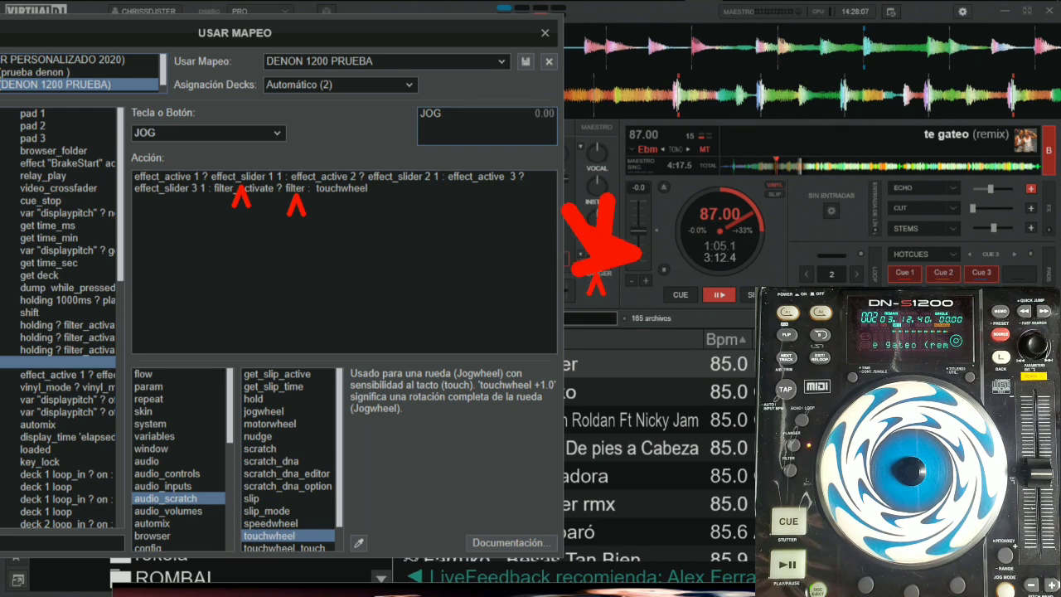
Step: Mark deck B's flanger knob and its ECHO, CUT and STEMS slots on screen to relate them to the JOG action's conditions
{"action": "key", "text": "Escape"}
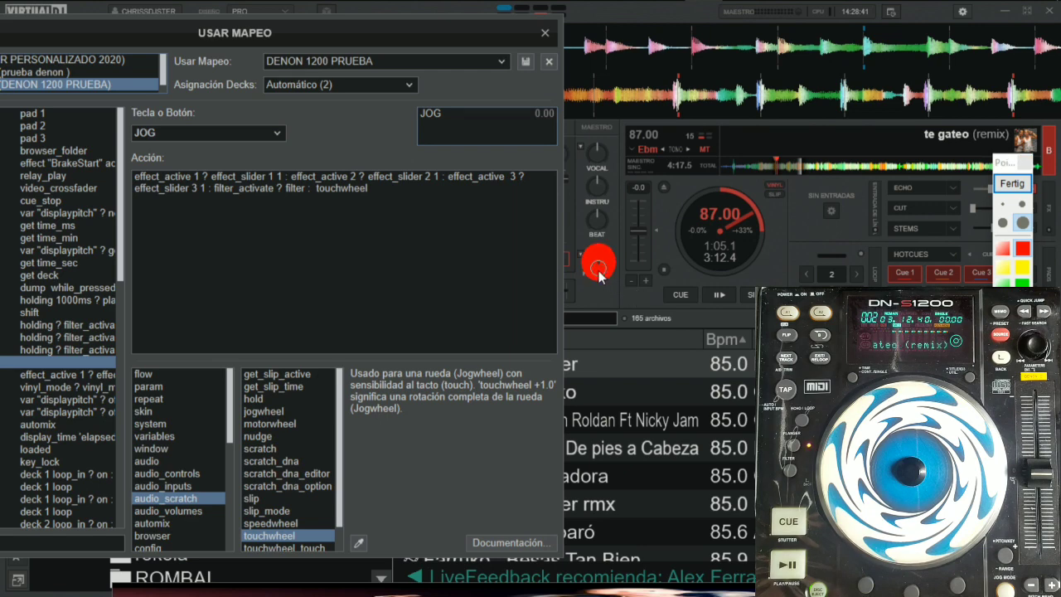
{"action": "left_click", "coordinate": [240, 188]}
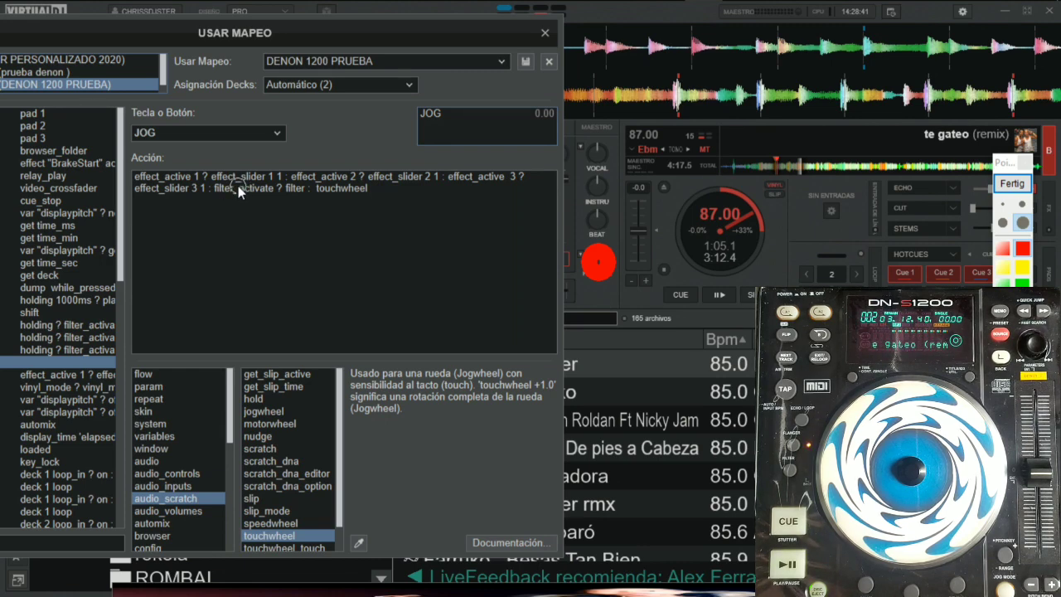
{"action": "left_click", "coordinate": [890, 187]}
{"action": "left_click", "coordinate": [895, 203]}
{"action": "left_click", "coordinate": [888, 223]}
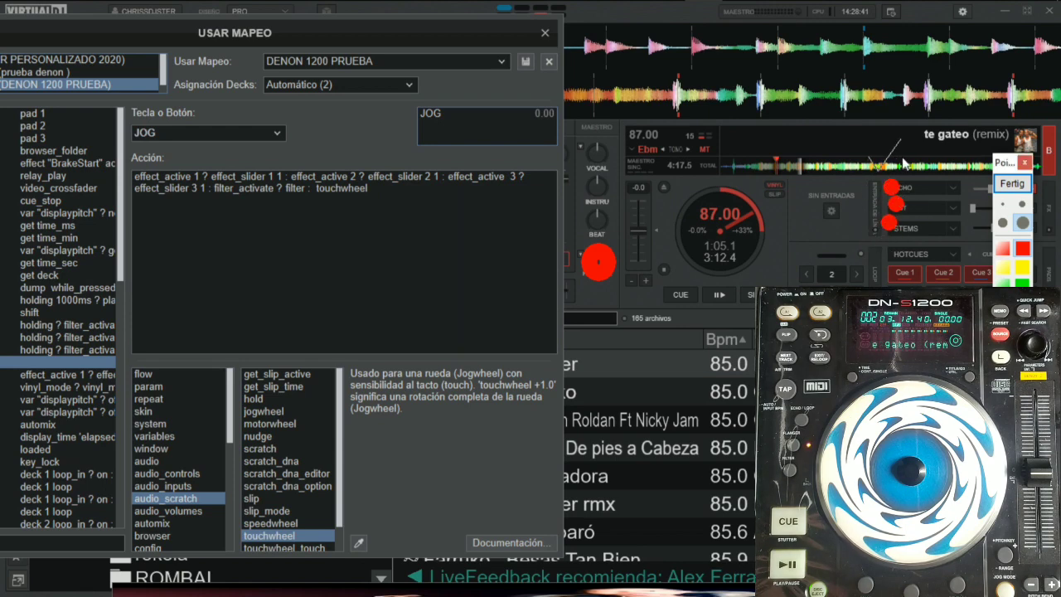
{"action": "left_click", "coordinate": [923, 175]}
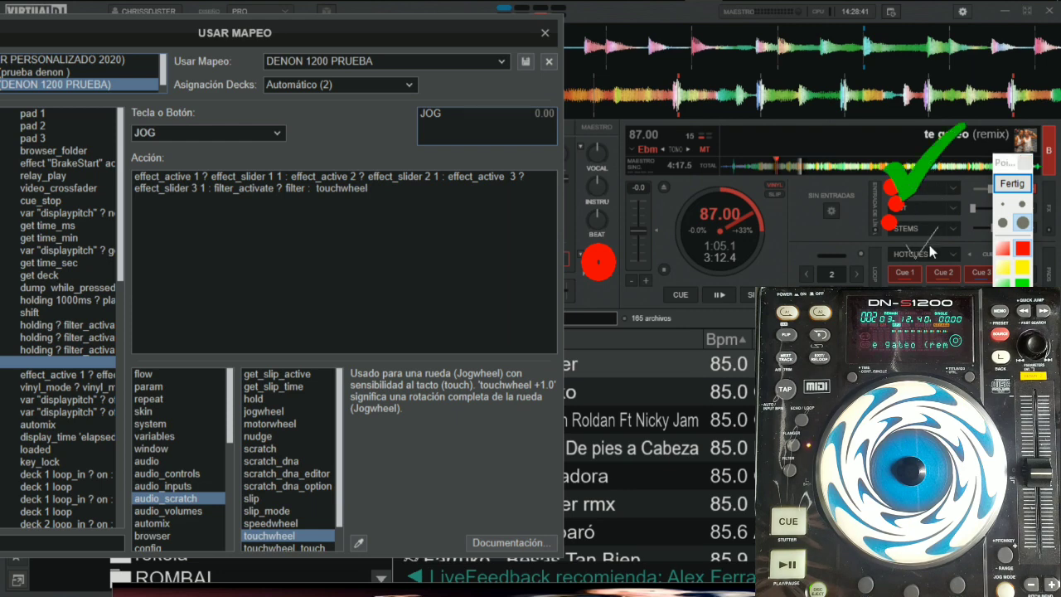
{"action": "left_click", "coordinate": [1005, 185]}
{"action": "left_click", "coordinate": [1006, 183]}
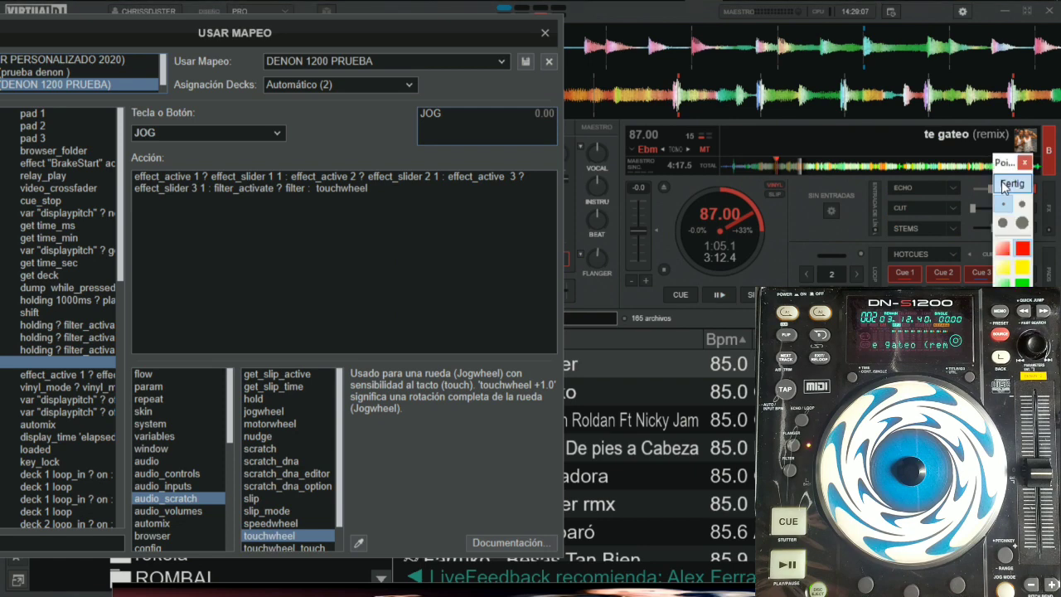
Step: Tick deck B's three effect slots, underline filter_activate and cross filter in the JOG action, and close the annotations and settings
{"action": "mouse_move", "coordinate": [932, 180]}
{"action": "left_mouse_down"}
{"action": "mouse_move", "coordinate": [946, 176]}
{"action": "mouse_move", "coordinate": [939, 228]}
{"action": "left_mouse_up"}
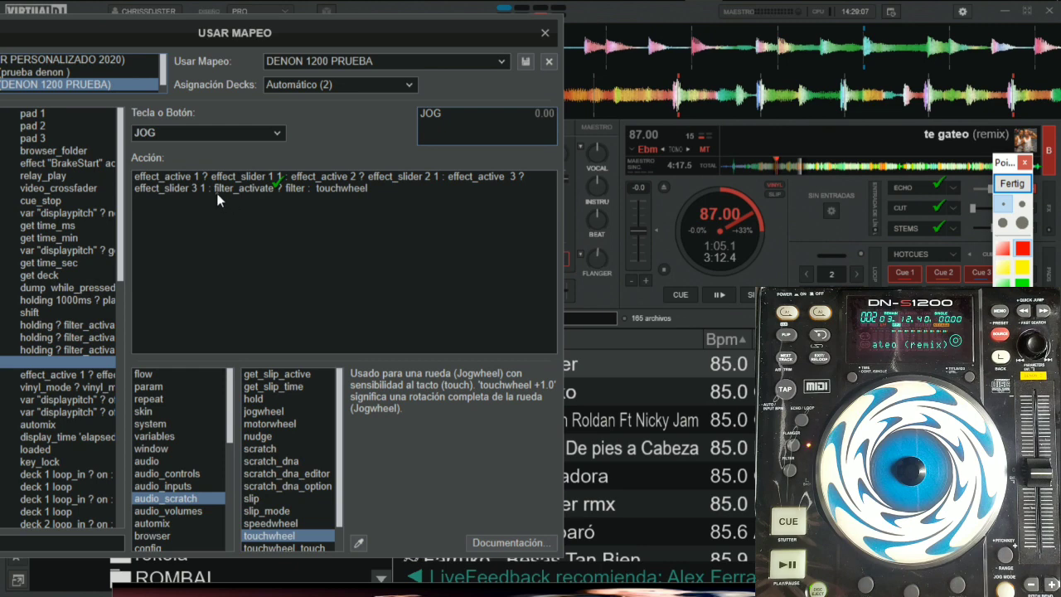
{"action": "left_click_drag", "start_coordinate": [216, 193], "coordinate": [275, 194]}
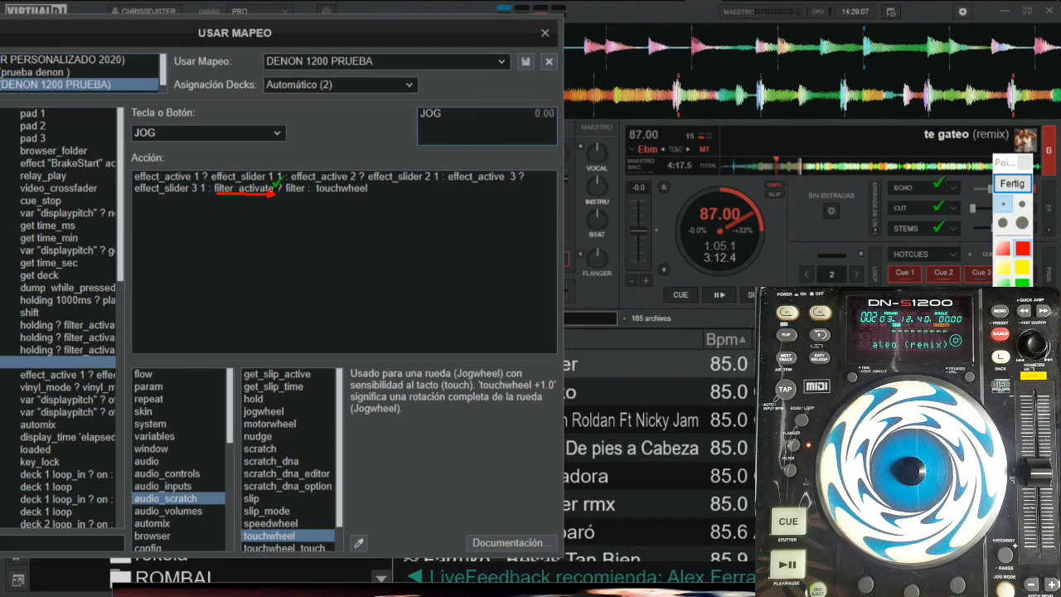
{"action": "left_click_drag", "start_coordinate": [291, 192], "coordinate": [291, 199]}
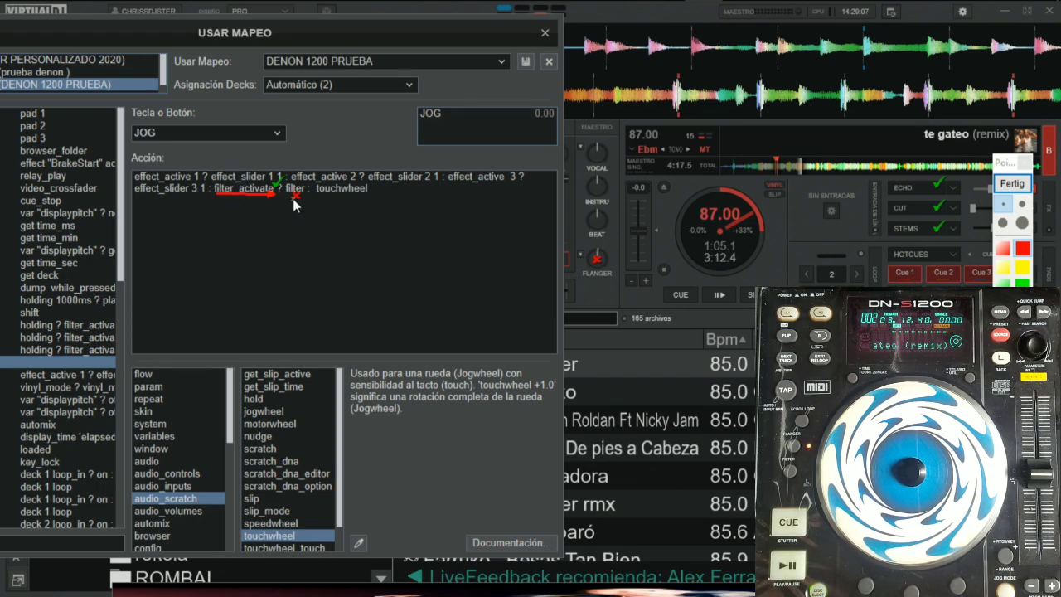
{"action": "left_click_drag", "start_coordinate": [224, 192], "coordinate": [292, 194]}
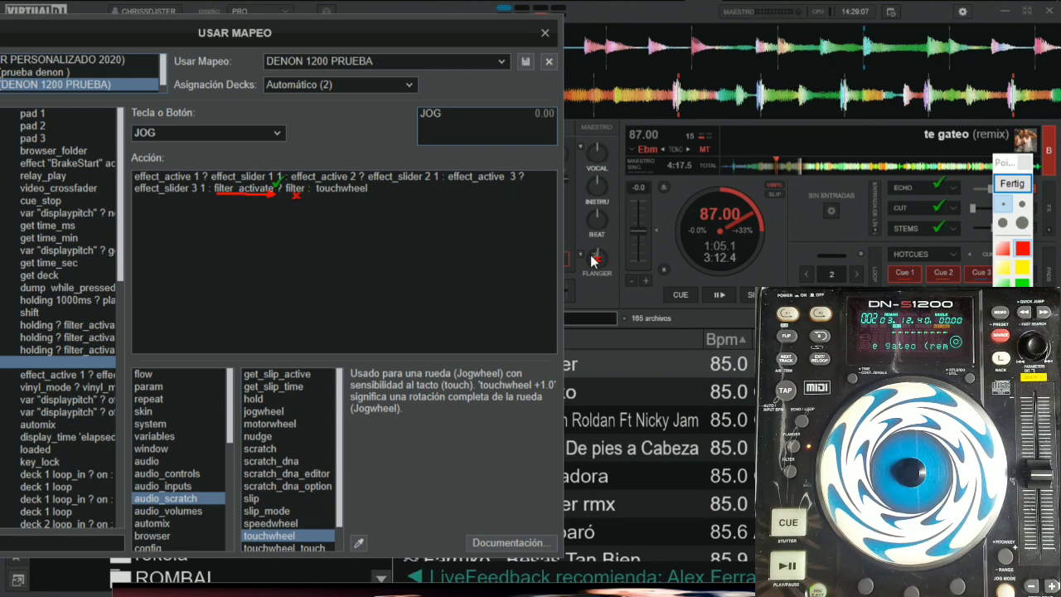
{"action": "left_click", "coordinate": [1012, 184]}
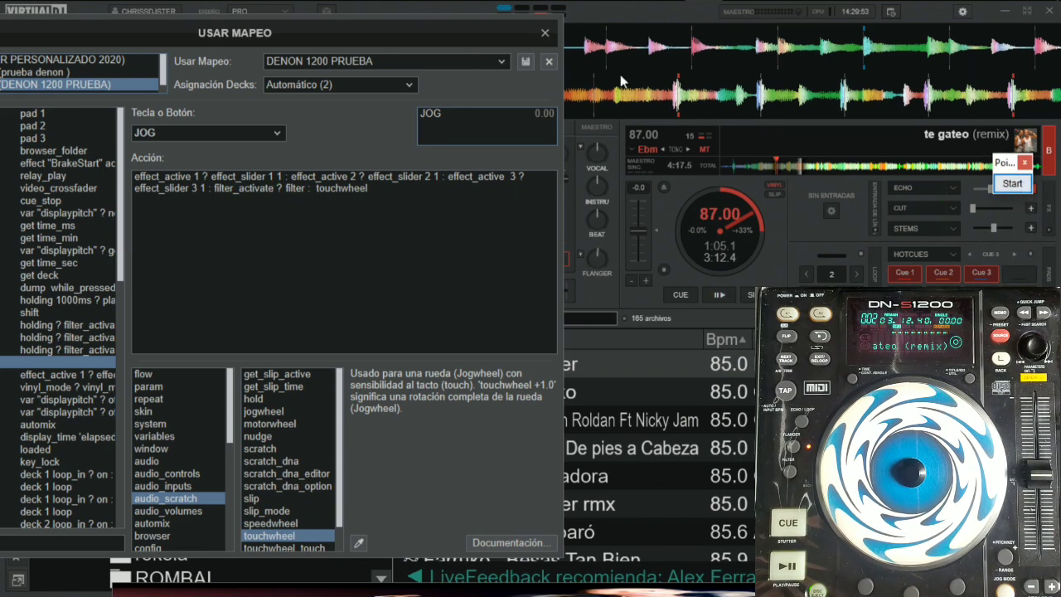
{"action": "left_click", "coordinate": [544, 33]}
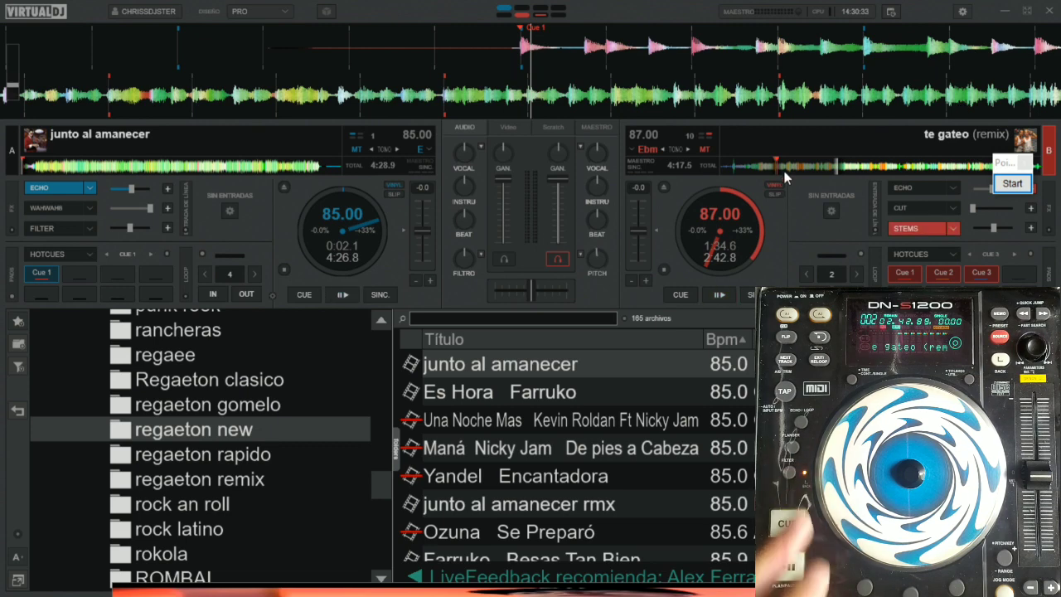
Step: Reopen the DENON 1200 PRUEBA mapping at FX3 and switch to the Word notes on combining normal effects and ColorFX
{"action": "left_click", "coordinate": [960, 13]}
{"action": "left_click", "coordinate": [383, 97]}
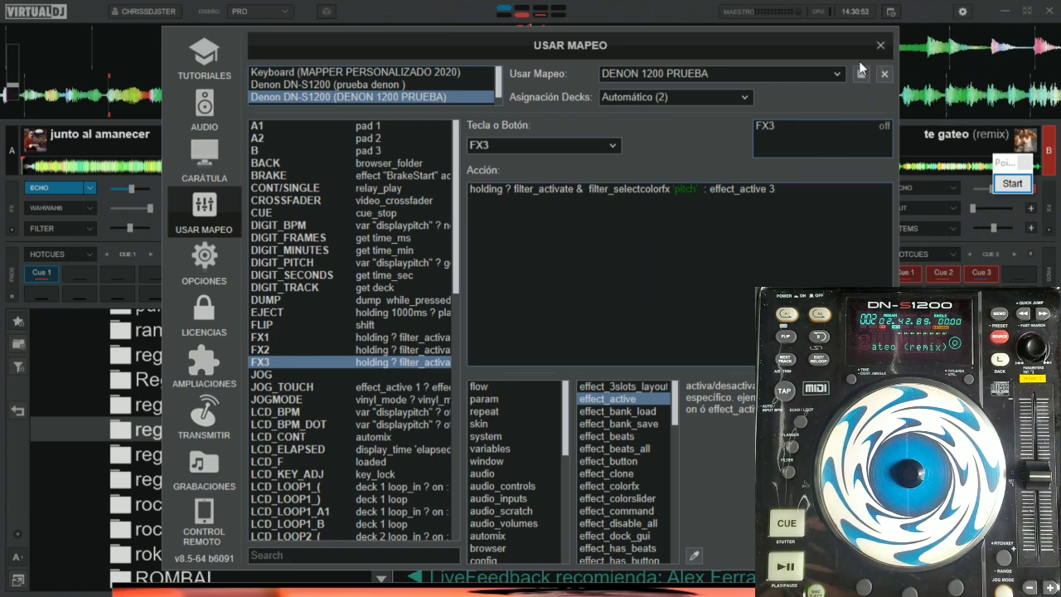
{"action": "key", "text": "alt+Tab"}
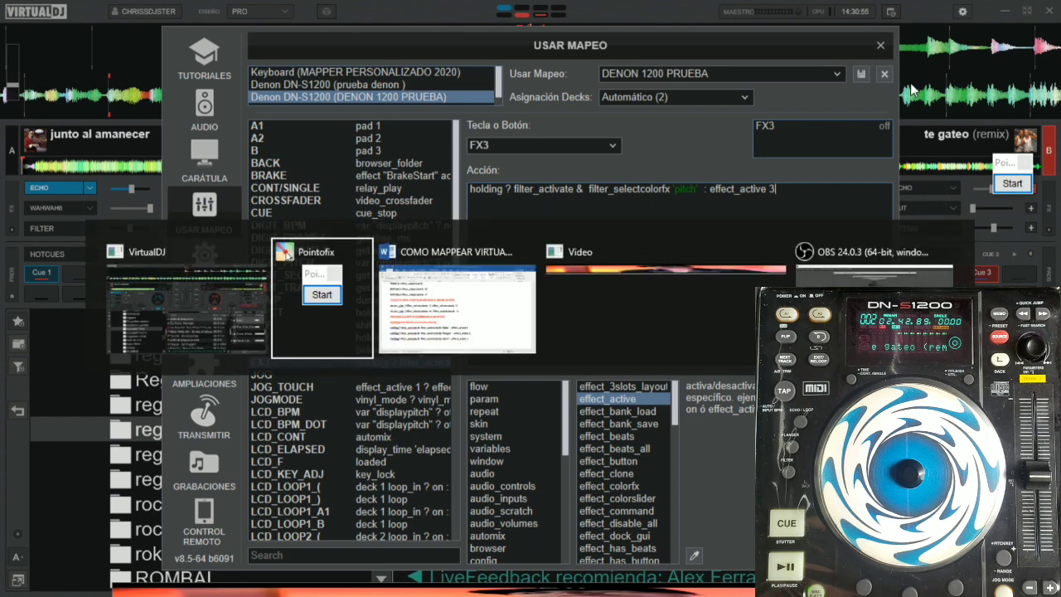
{"action": "key", "text": "alt+Tab"}
{"action": "scroll", "coordinate": [323, 424], "scroll_direction": "down", "scroll_amount": 3}
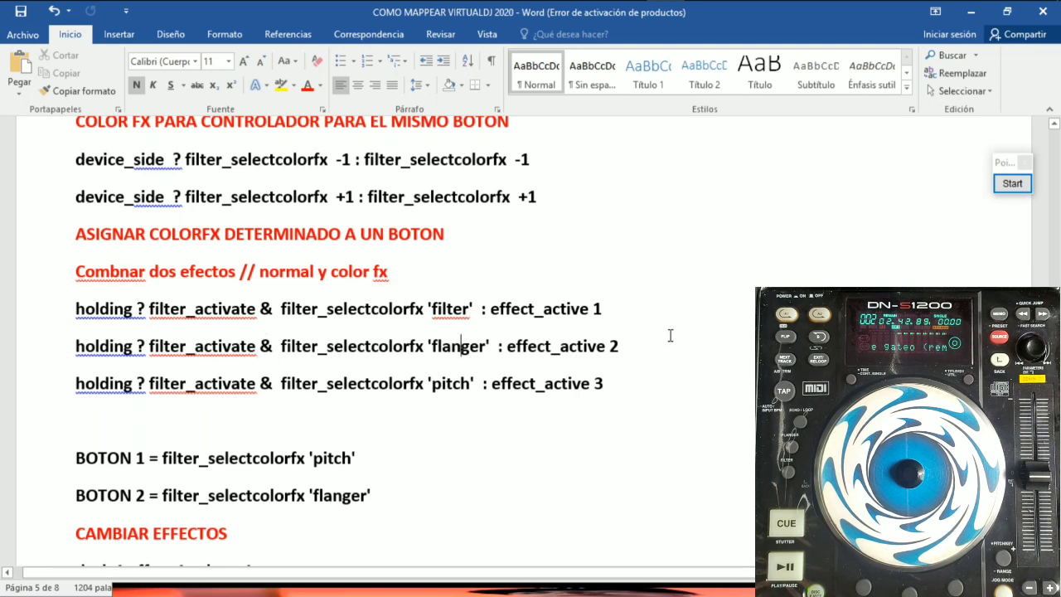
Step: Add a bulleted line reading "jog" below the 'pitch' effect_active 3 line
{"action": "left_click", "coordinate": [632, 385]}
{"action": "key", "text": "Return"}
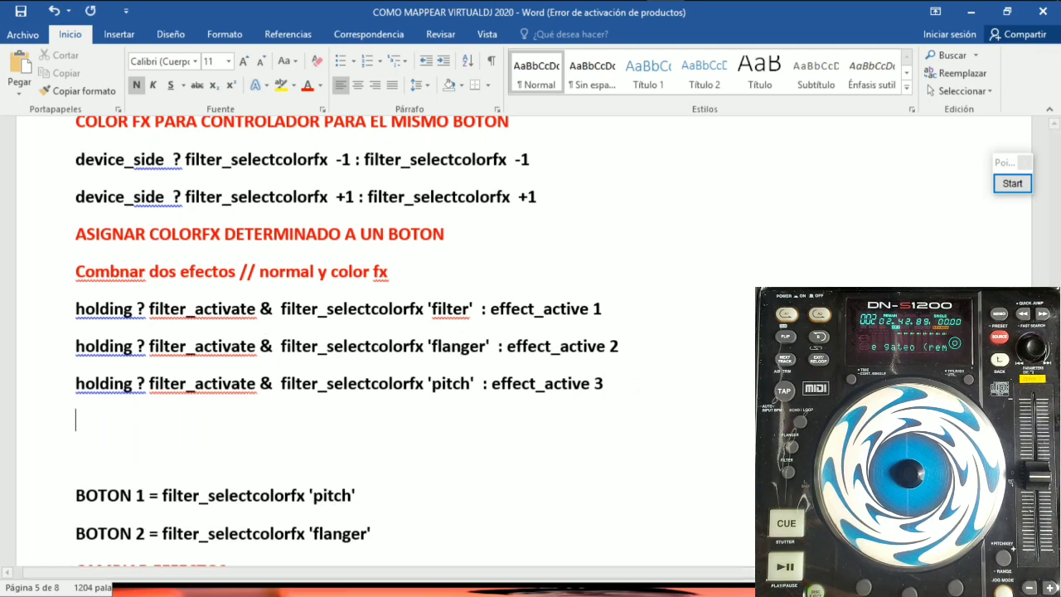
{"action": "key", "text": "Return"}
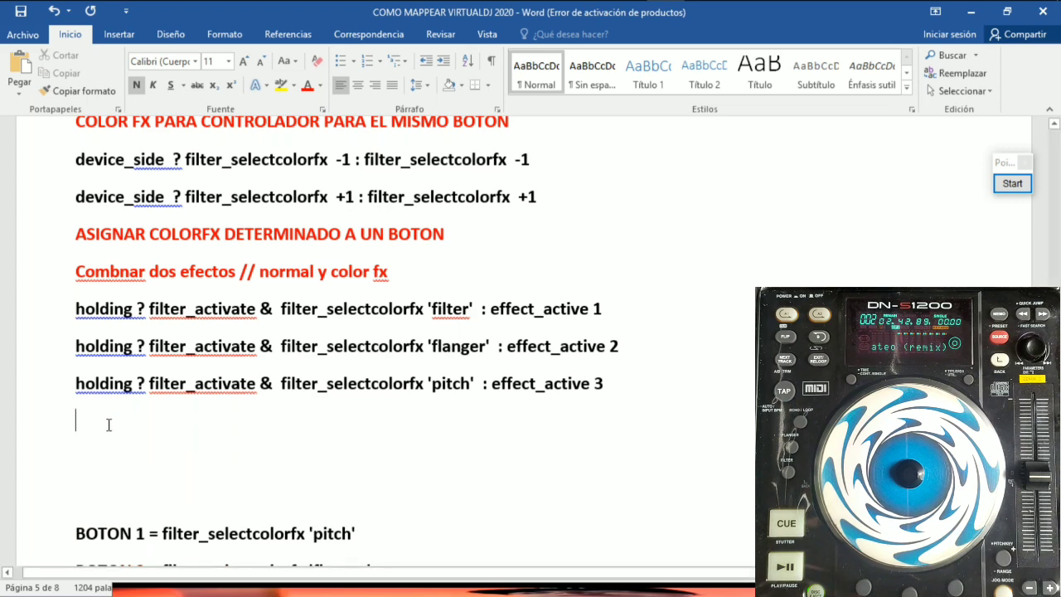
{"action": "type", "text": "jog"}
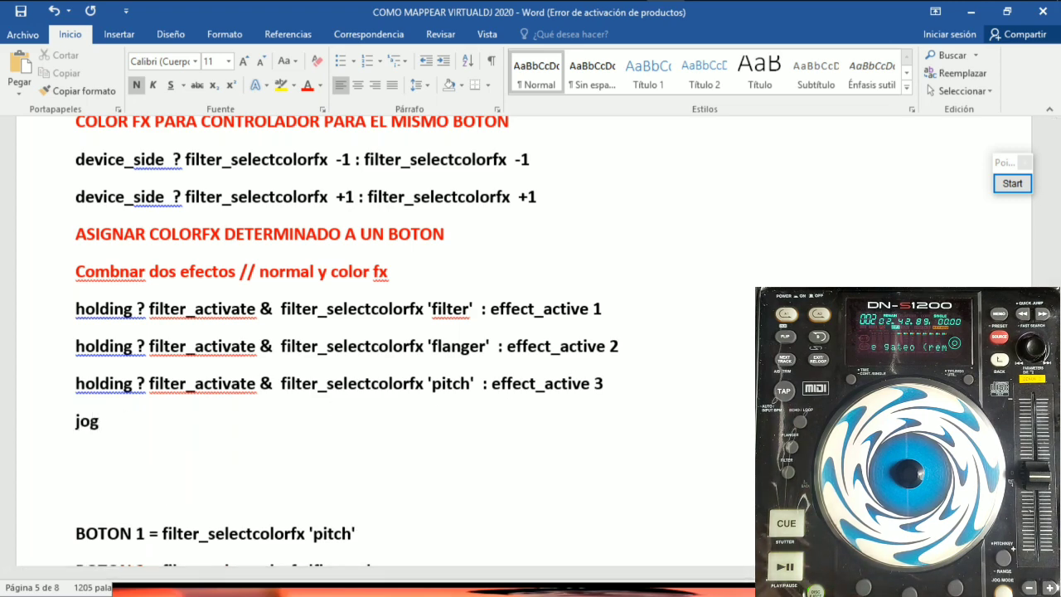
{"action": "left_click", "coordinate": [61, 437]}
{"action": "left_click", "coordinate": [27, 428]}
{"action": "left_click", "coordinate": [54, 431]}
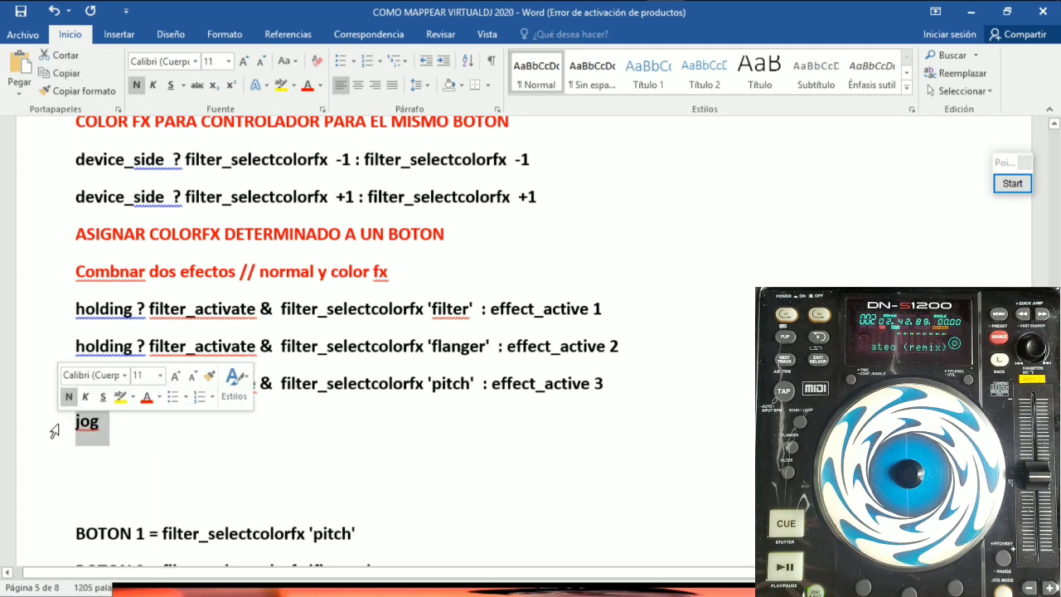
{"action": "left_click", "coordinate": [172, 396]}
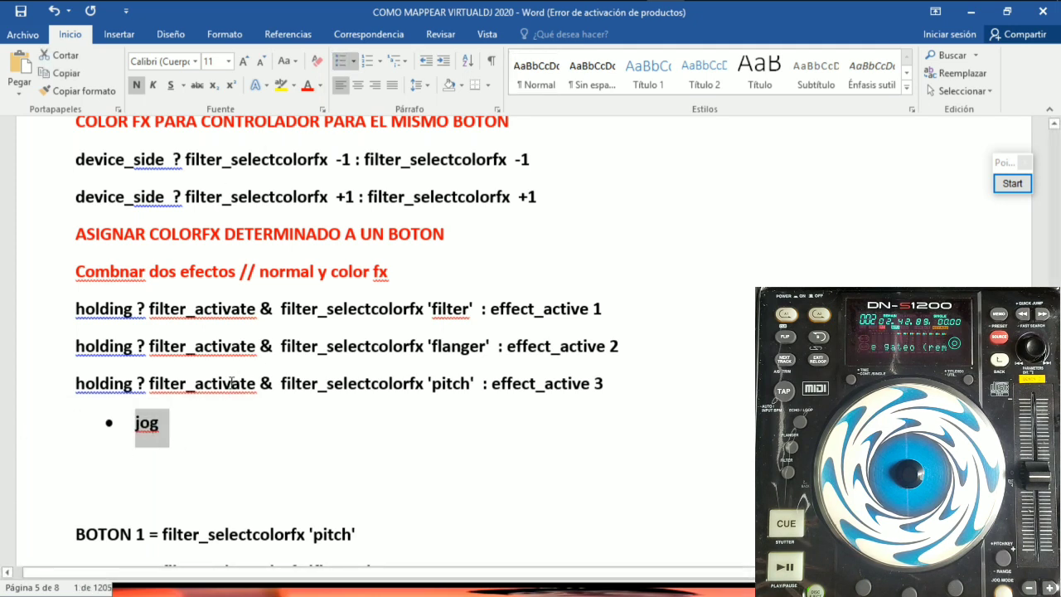
Step: Switch to VirtualDJ and copy the full action script assigned to the JOG control of the DENON 1200 PRUEBA mapping
{"action": "left_click", "coordinate": [219, 429]}
{"action": "key", "text": "alt+Tab"}
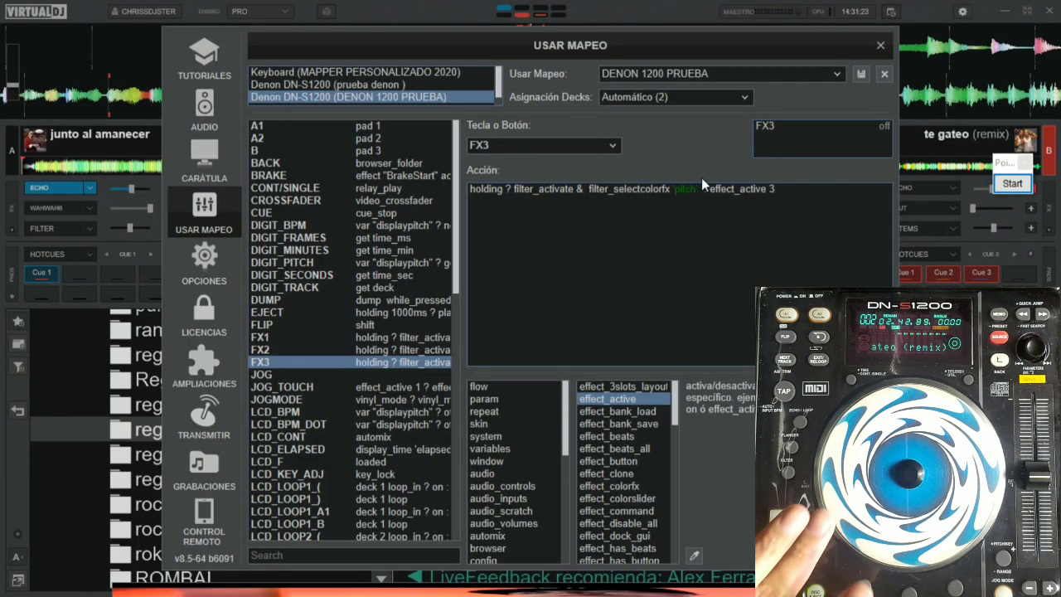
{"action": "left_click", "coordinate": [767, 128]}
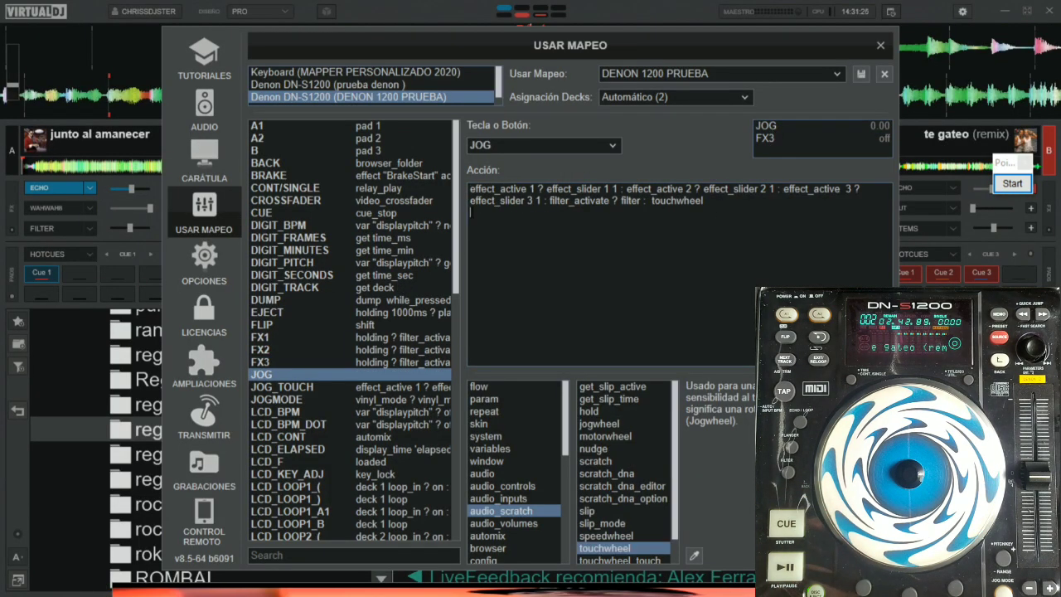
{"action": "left_click_drag", "start_coordinate": [470, 211], "coordinate": [448, 191]}
Step: Switch back to Word and paste the copied JOG script below the "jog" bullet as an unbulleted, unindented paragraph
{"action": "key", "text": "alt+Tab"}
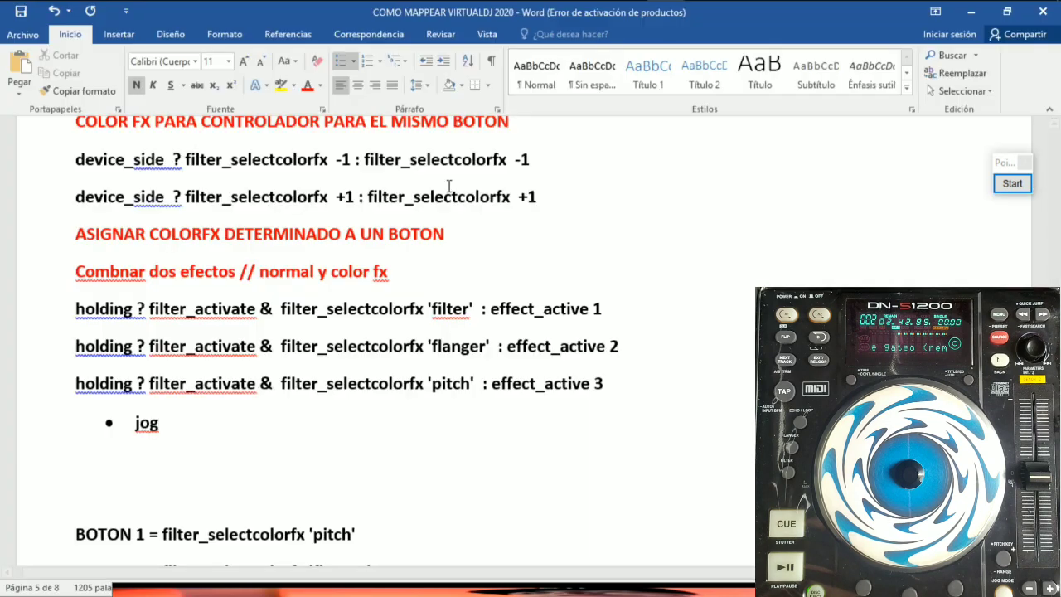
{"action": "key", "text": "Return"}
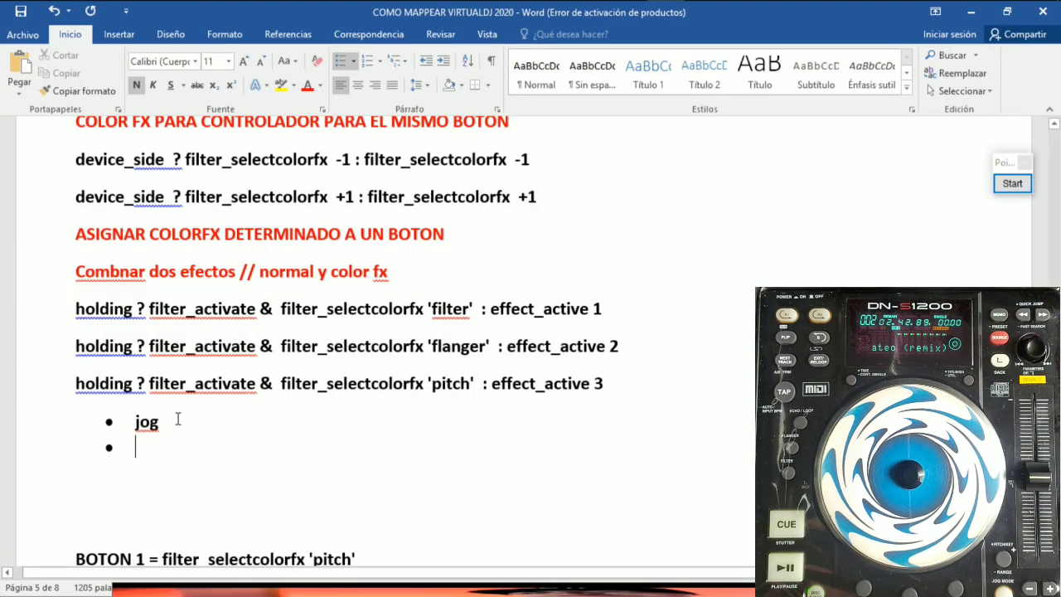
{"action": "key", "text": "ctrl+v"}
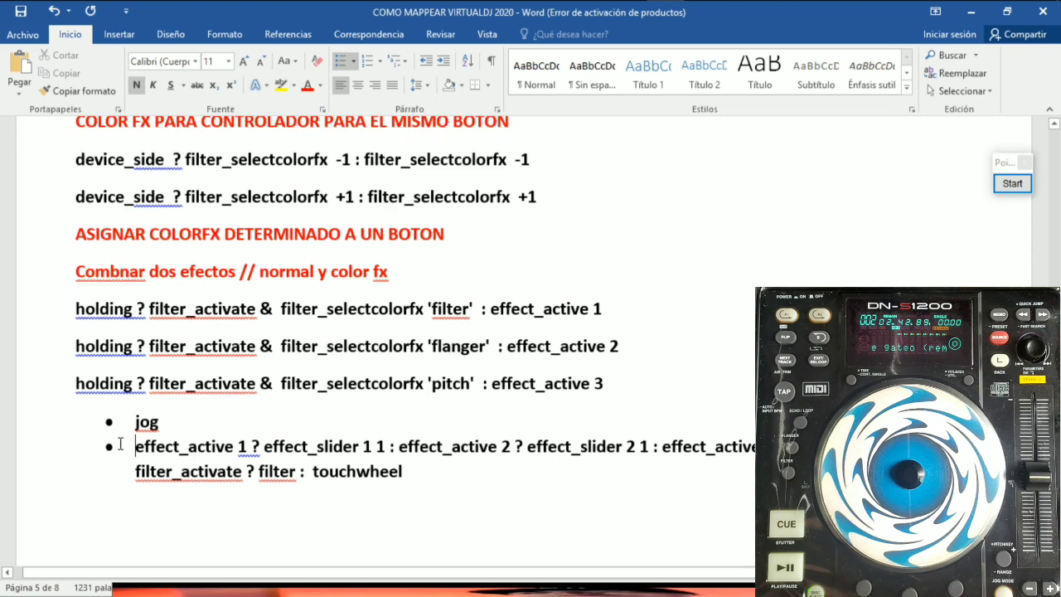
{"action": "key", "text": "BackSpace"}
{"action": "key", "text": "BackSpace"}
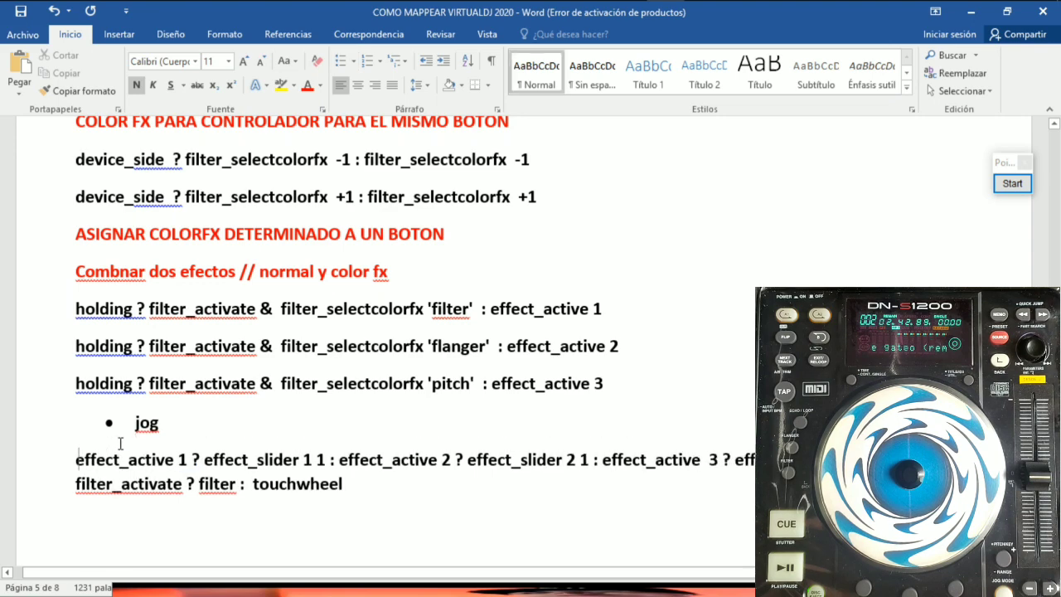
Step: Add a line reading "jog touch" below the pasted touchwheel script
{"action": "scroll", "coordinate": [315, 448], "scroll_direction": "down", "scroll_amount": 1}
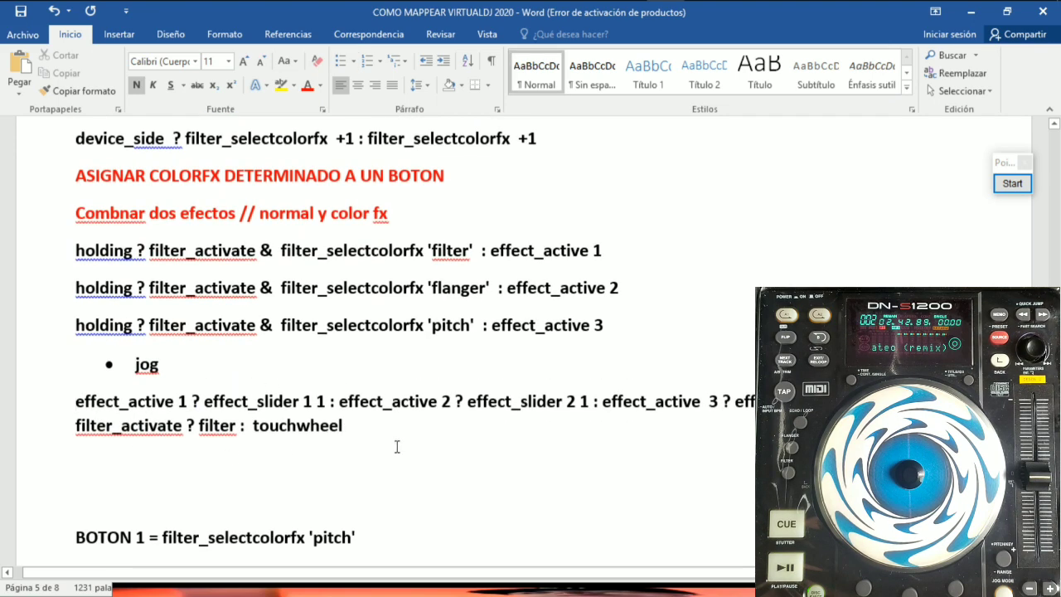
{"action": "key", "text": "Return"}
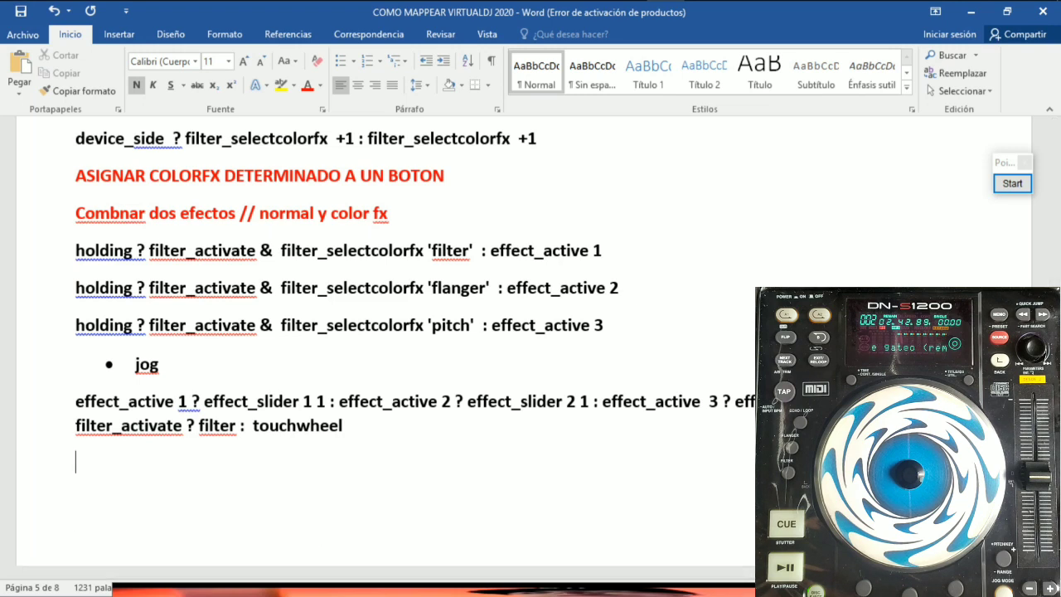
{"action": "type", "text": "jo"}
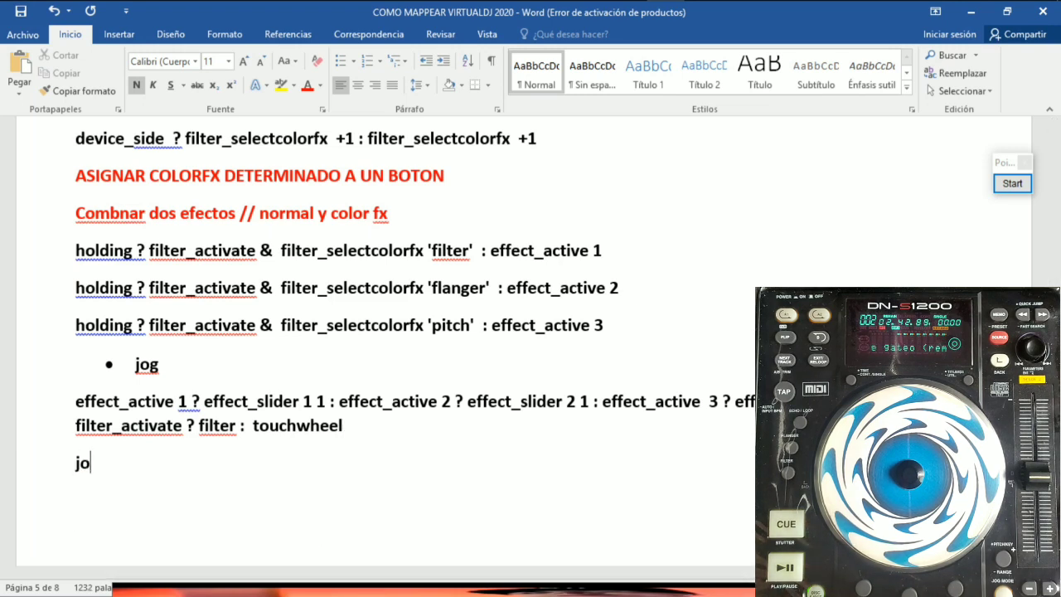
{"action": "type", "text": "g touch"}
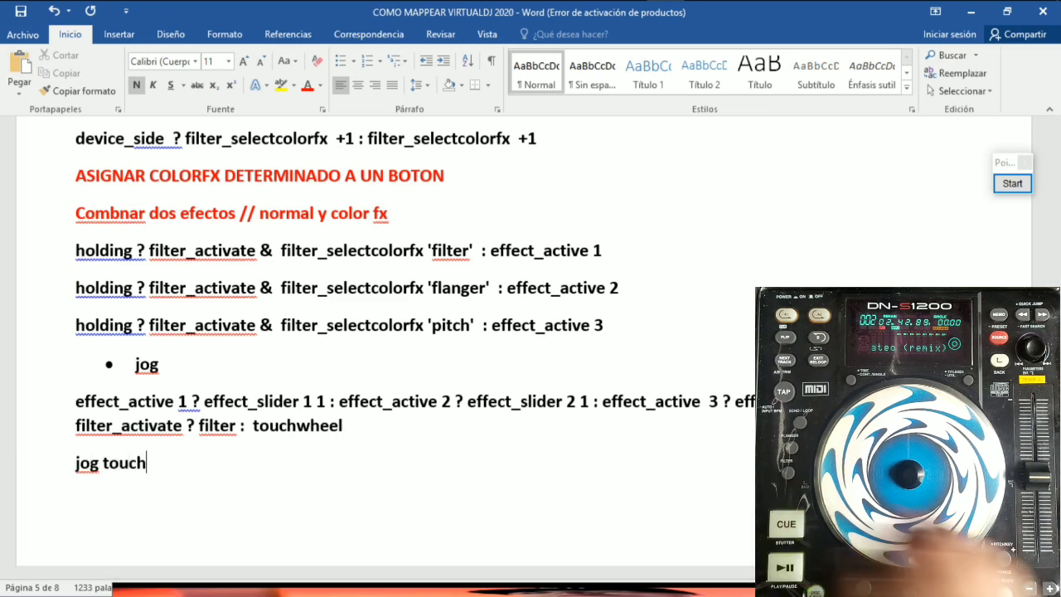
{"action": "left_click", "coordinate": [46, 463]}
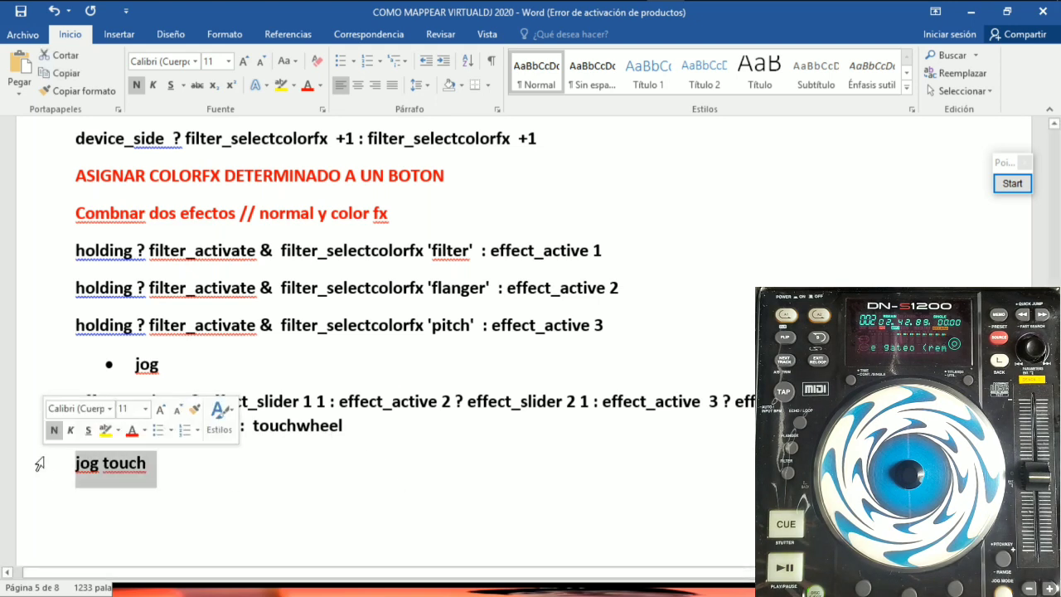
{"action": "left_click", "coordinate": [234, 467]}
Step: Paste the same script below "jog touch" and extend its final command to touchwheel_touch
{"action": "key", "text": "Return"}
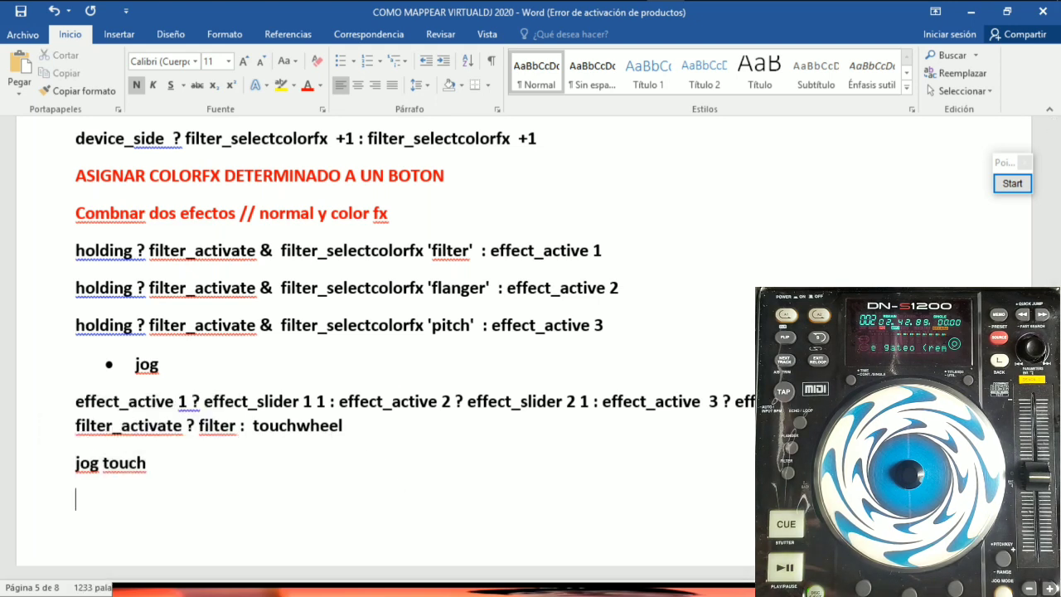
{"action": "key", "text": "ctrl+v"}
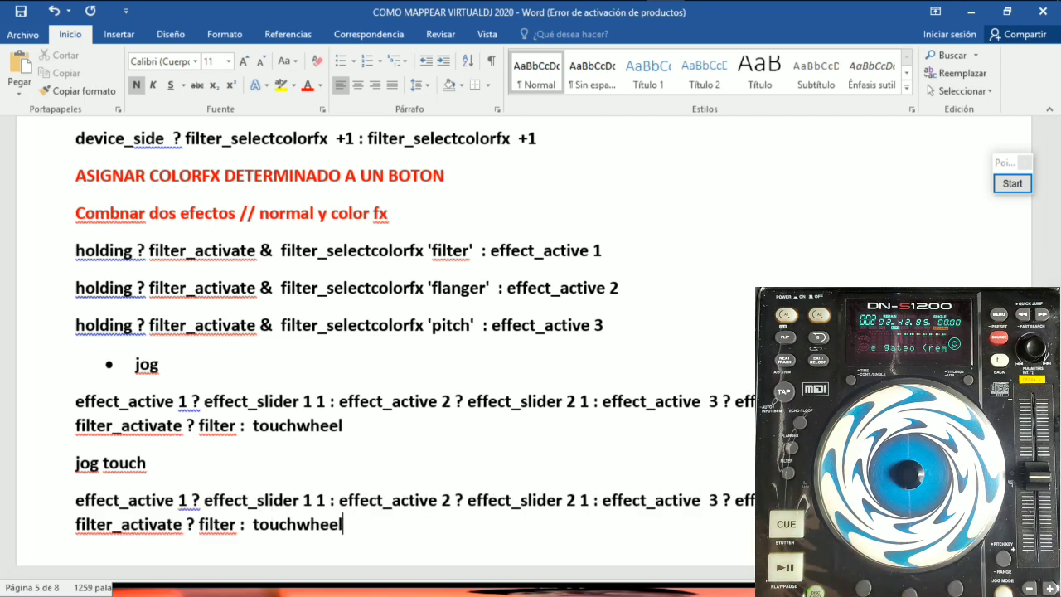
{"action": "type", "text": "_tocuch"}
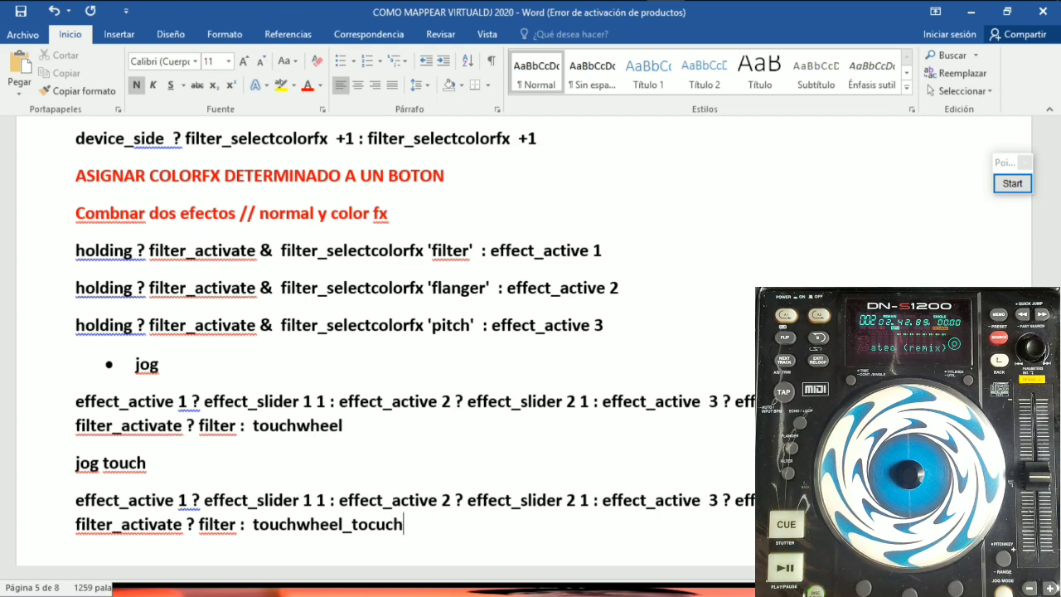
{"action": "key", "text": "BackSpace"}
{"action": "key", "text": "BackSpace"}
{"action": "key", "text": "BackSpace"}
{"action": "key", "text": "BackSpace"}
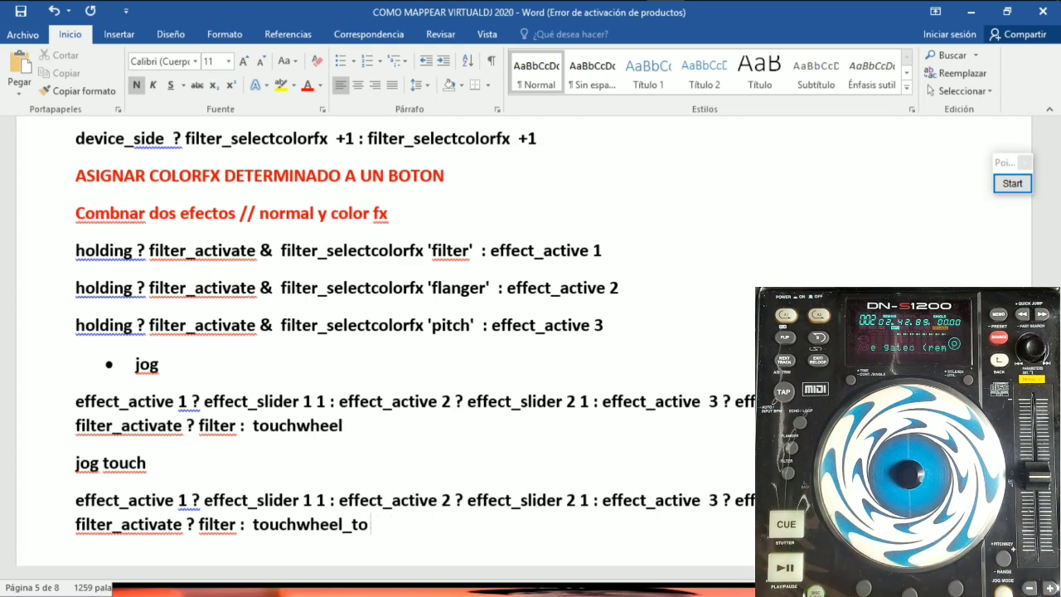
{"action": "type", "text": "uch"}
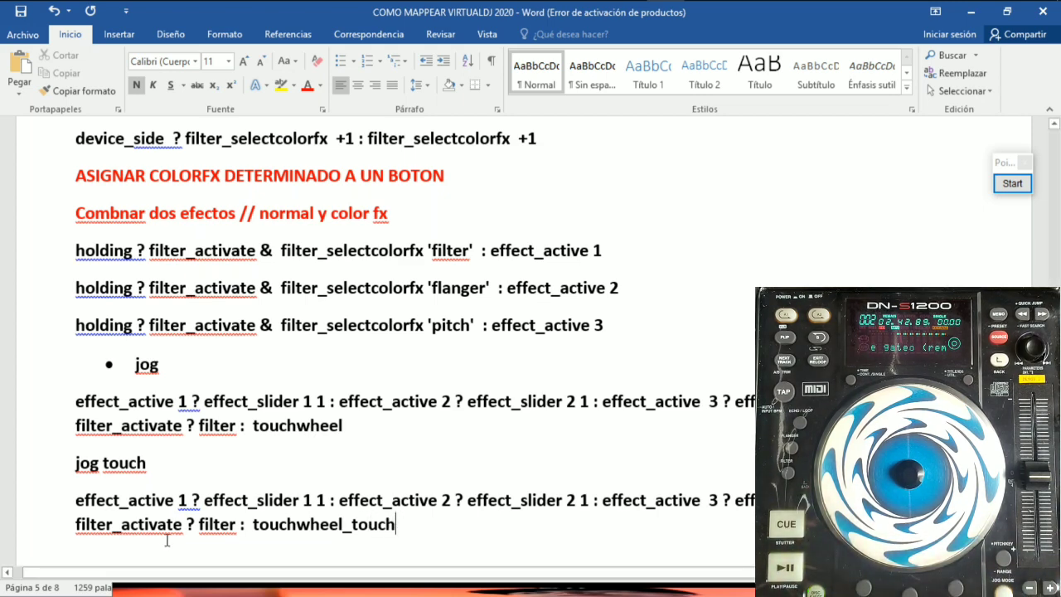
Step: Format the "jog touch" line as a bullet point
{"action": "left_click", "coordinate": [50, 472]}
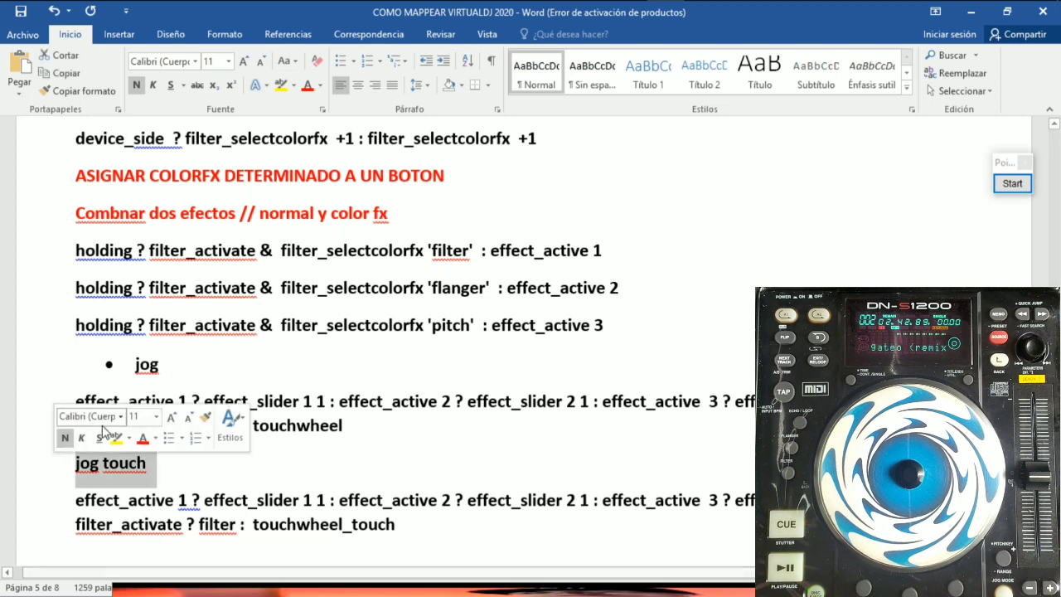
{"action": "left_click", "coordinate": [339, 60]}
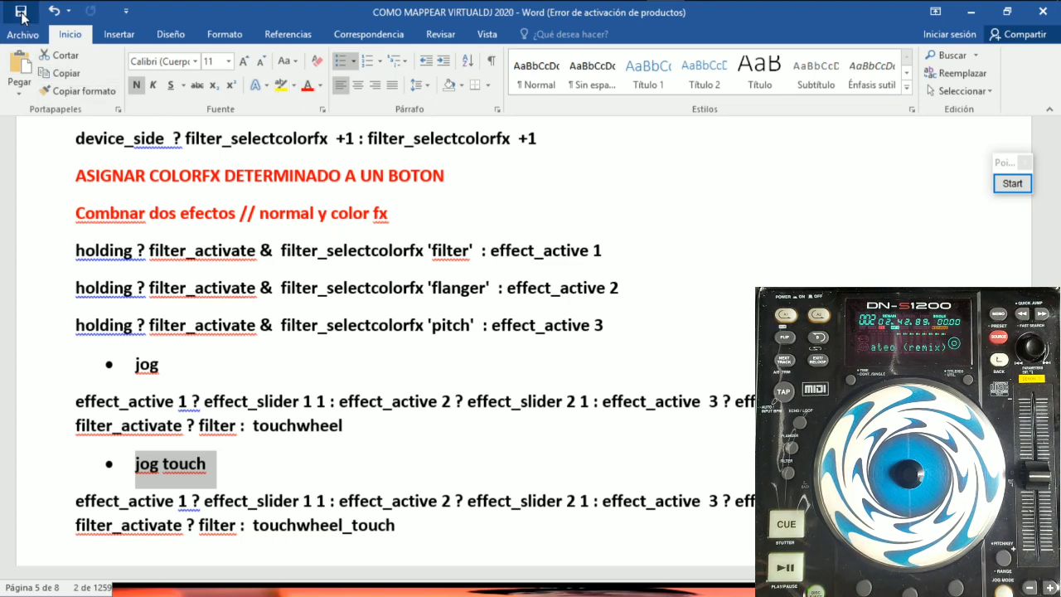
{"action": "scroll", "coordinate": [395, 339], "scroll_direction": "down", "scroll_amount": 2}
{"action": "scroll", "coordinate": [395, 356], "scroll_direction": "up", "scroll_amount": 1}
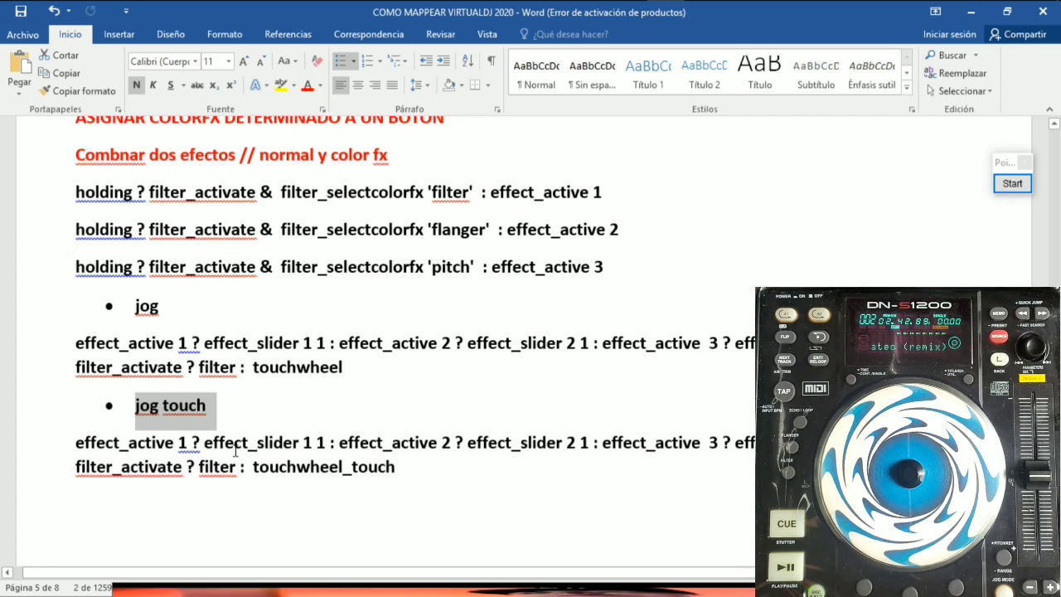
{"action": "left_click", "coordinate": [78, 191]}
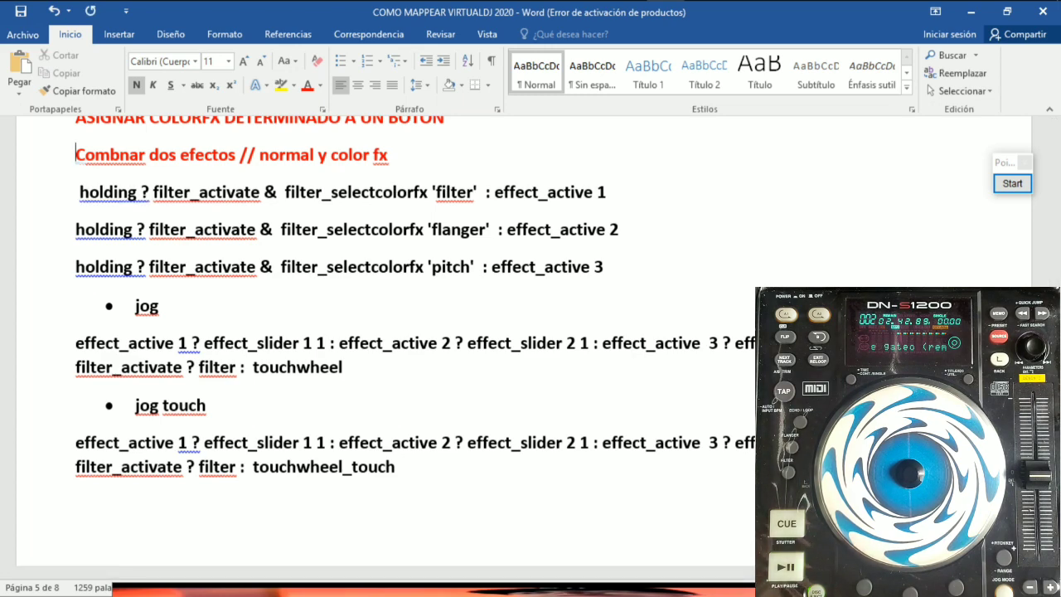
{"action": "key", "text": "Down"}
{"action": "key", "text": "Delete"}
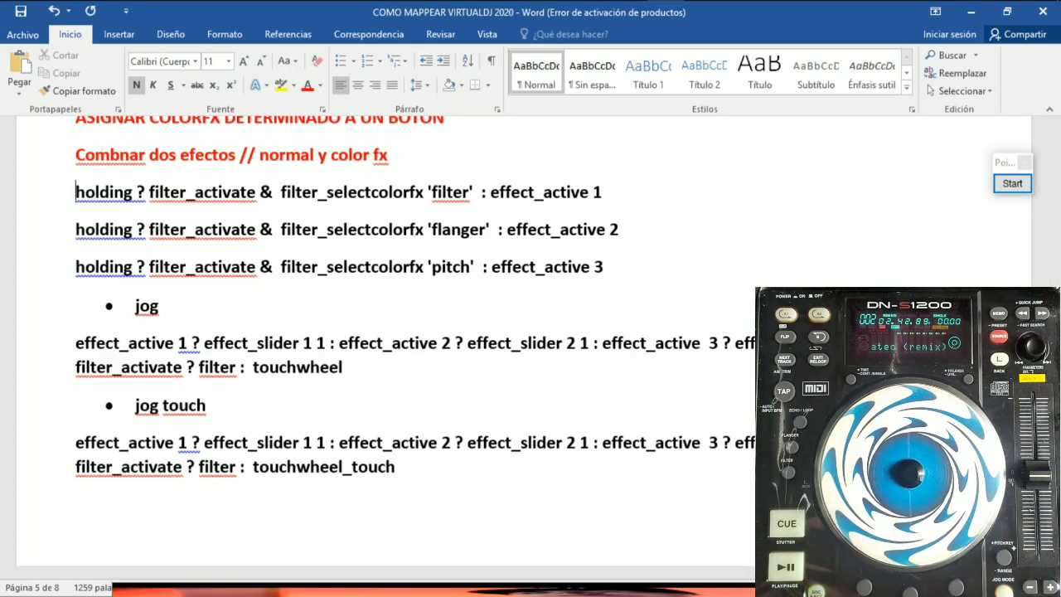
Step: Insert the labels "Botón 1", "botón 2" and "botón 3" above the filter, flanger and pitch script lines respectively
{"action": "left_click", "coordinate": [408, 154]}
{"action": "key", "text": "Return"}
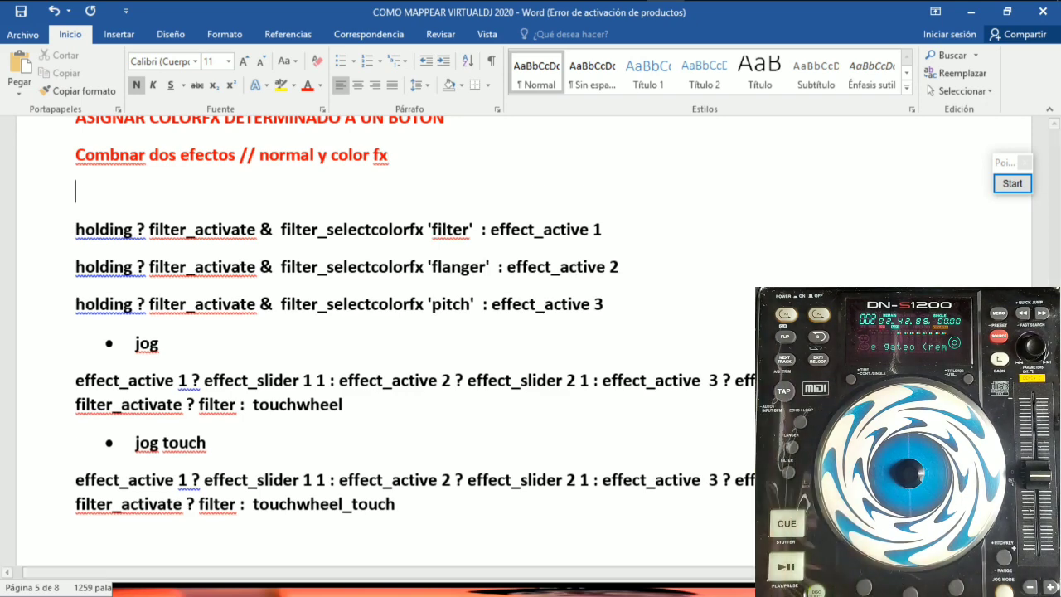
{"action": "type", "text": "boton 1"}
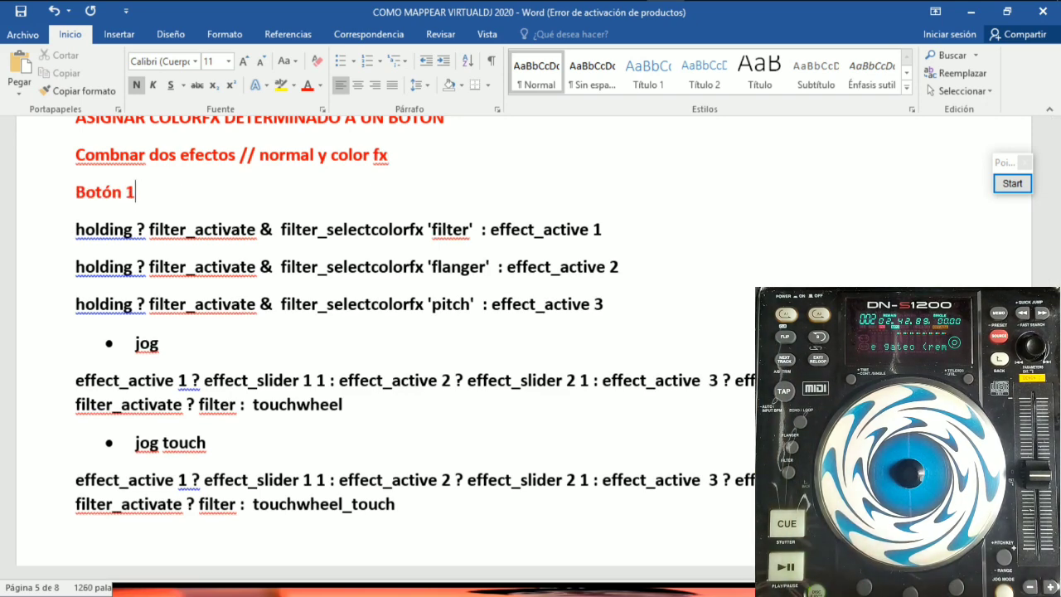
{"action": "left_click", "coordinate": [622, 223]}
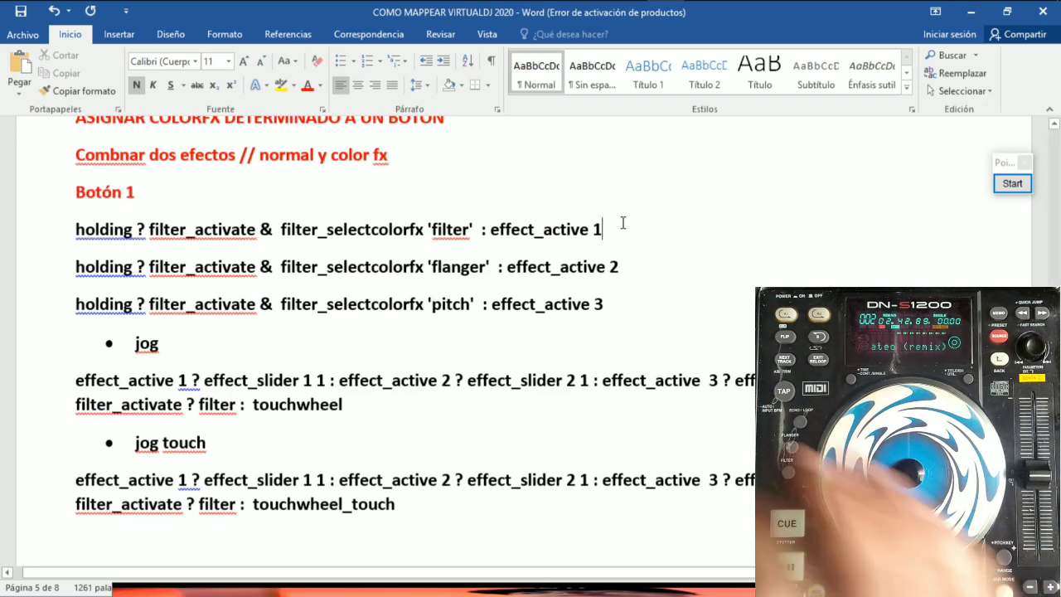
{"action": "key", "text": "Return"}
{"action": "type", "text": "bo"}
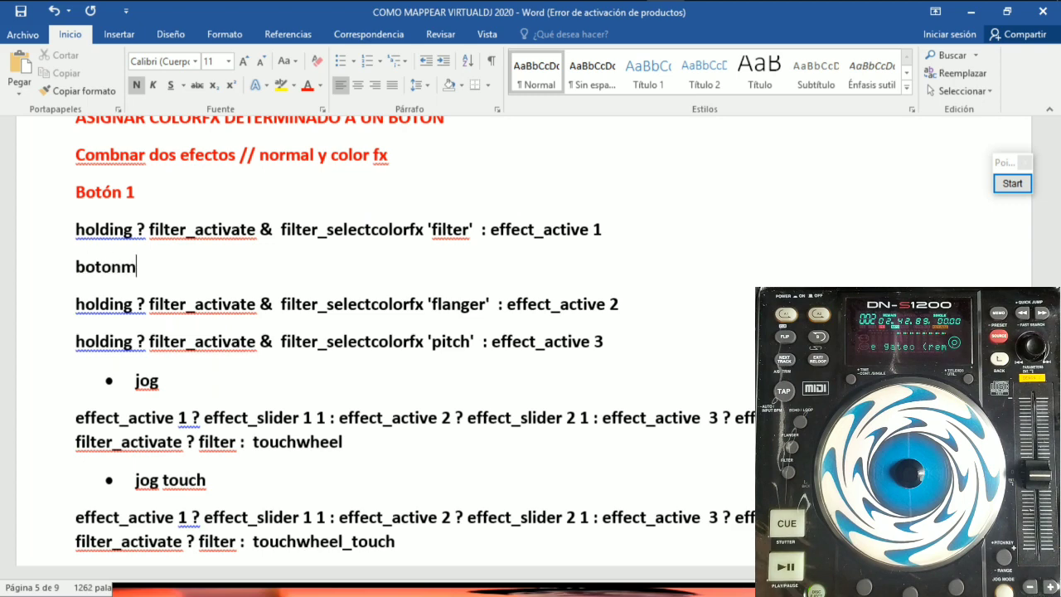
{"action": "type", "text": "ton 2"}
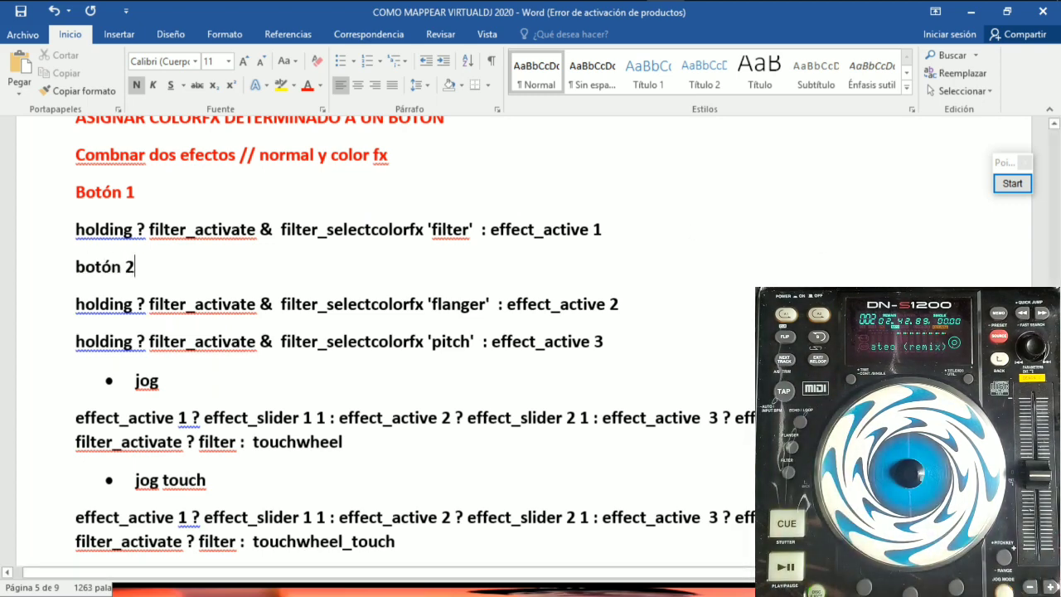
{"action": "key", "text": "Return"}
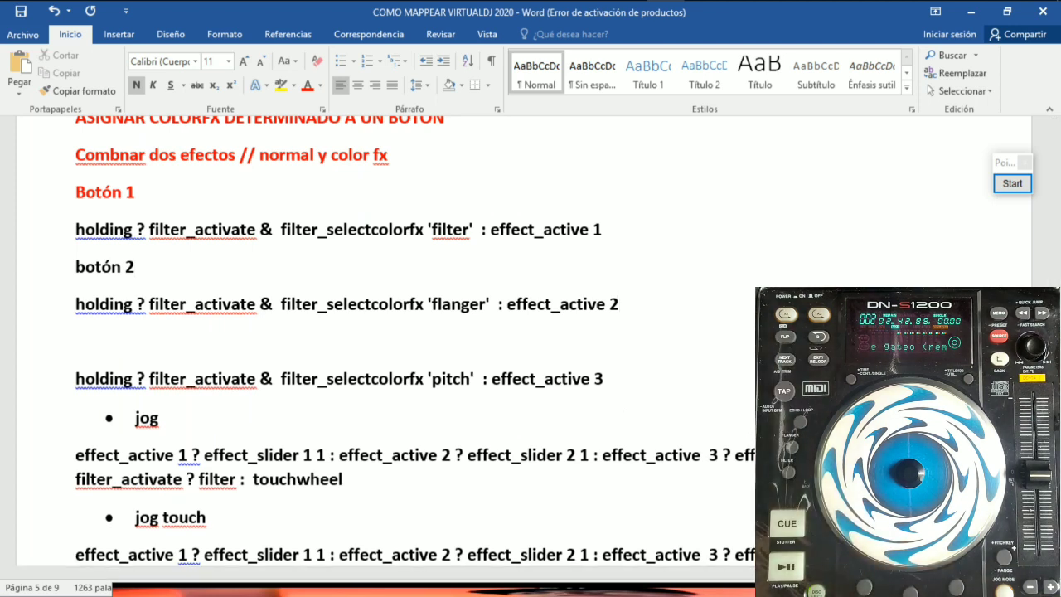
{"action": "type", "text": "boton 3"}
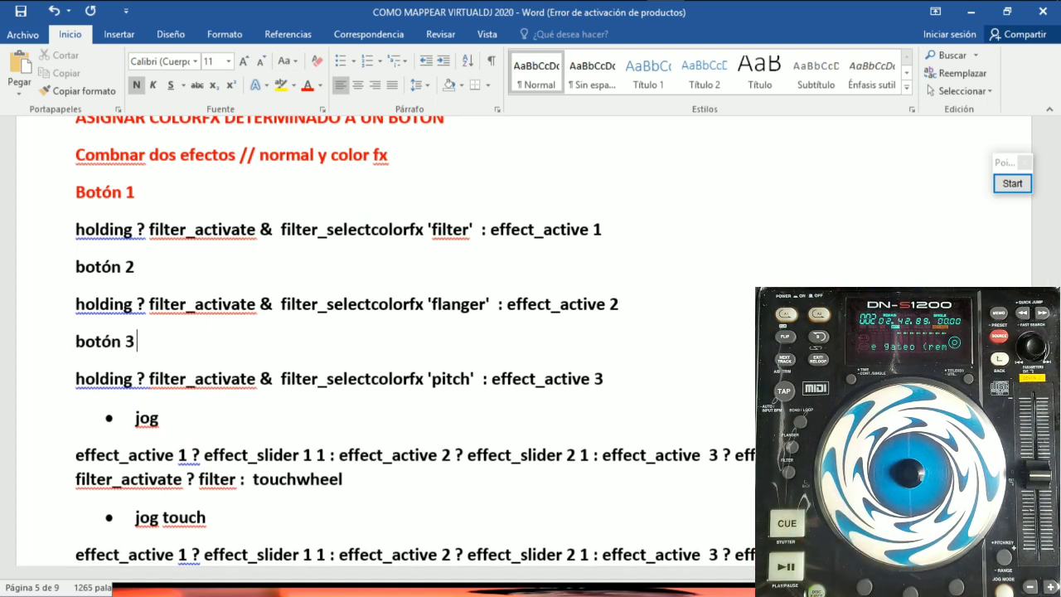
Step: Copy the red formatting of the "Botón 1" label onto the "botón 2" label
{"action": "left_click", "coordinate": [48, 206]}
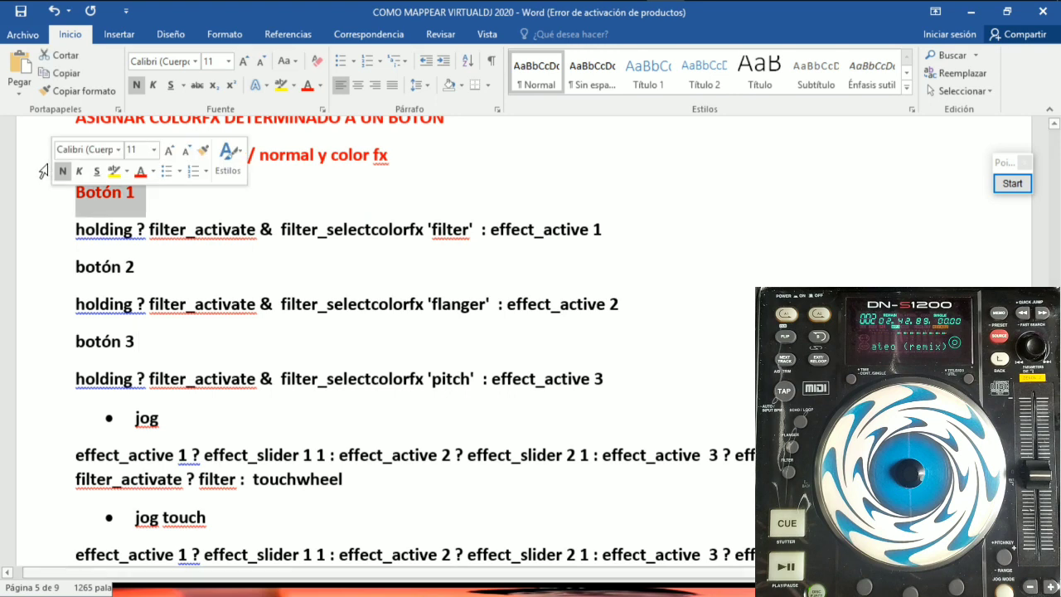
{"action": "left_click", "coordinate": [51, 93]}
{"action": "left_click_drag", "start_coordinate": [66, 266], "coordinate": [155, 283]}
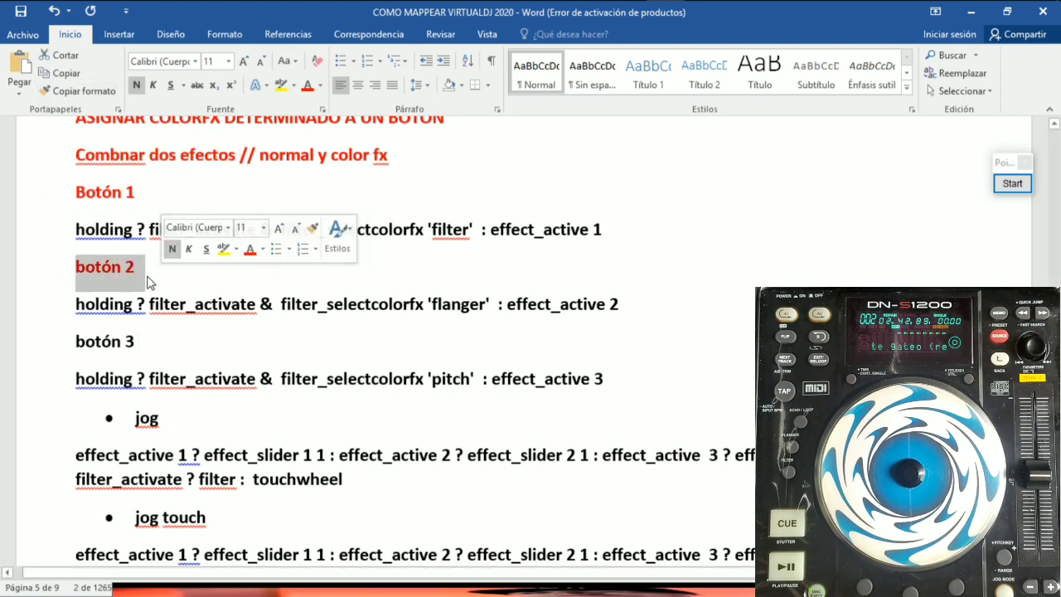
Step: Copy the red formatting onto the "botón 3" label and format the three button labels as bullet points
{"action": "left_click", "coordinate": [72, 92]}
{"action": "left_click_drag", "start_coordinate": [76, 342], "coordinate": [149, 350]}
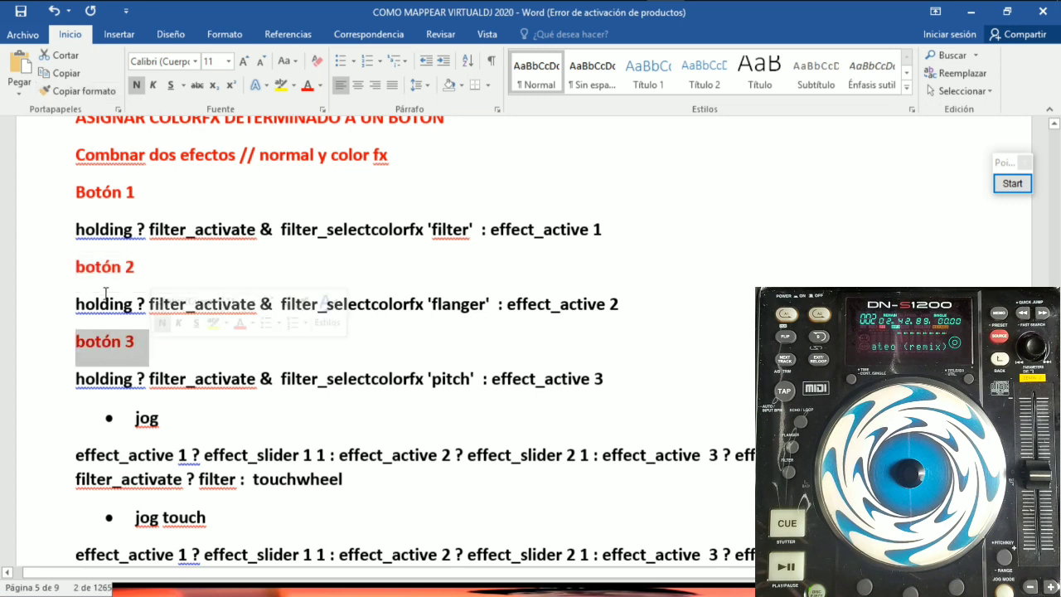
{"action": "left_click", "coordinate": [74, 187]}
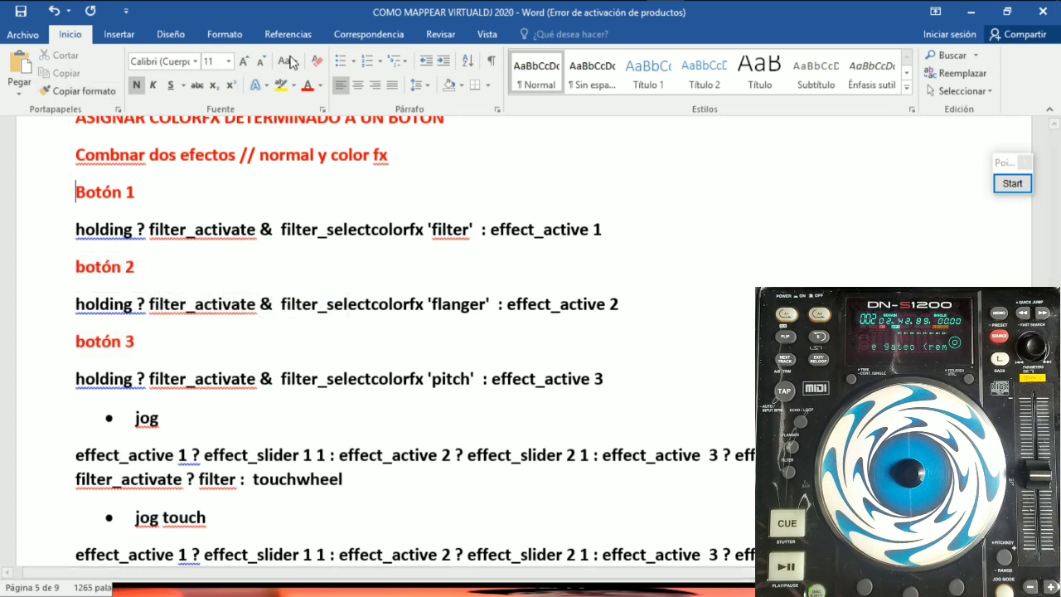
{"action": "left_click", "coordinate": [342, 61]}
{"action": "left_click", "coordinate": [79, 268]}
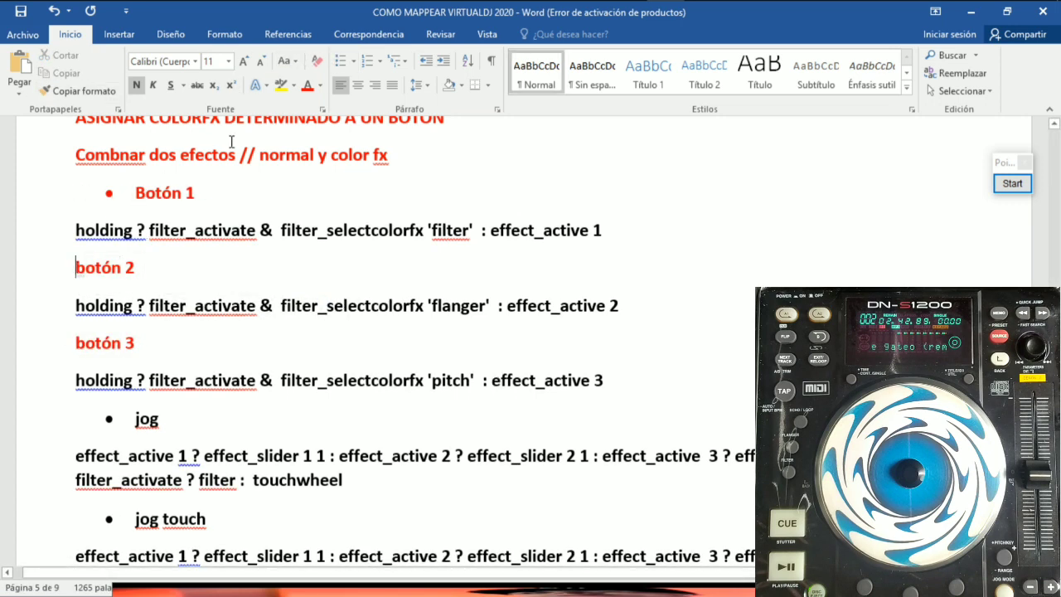
{"action": "left_click", "coordinate": [343, 60]}
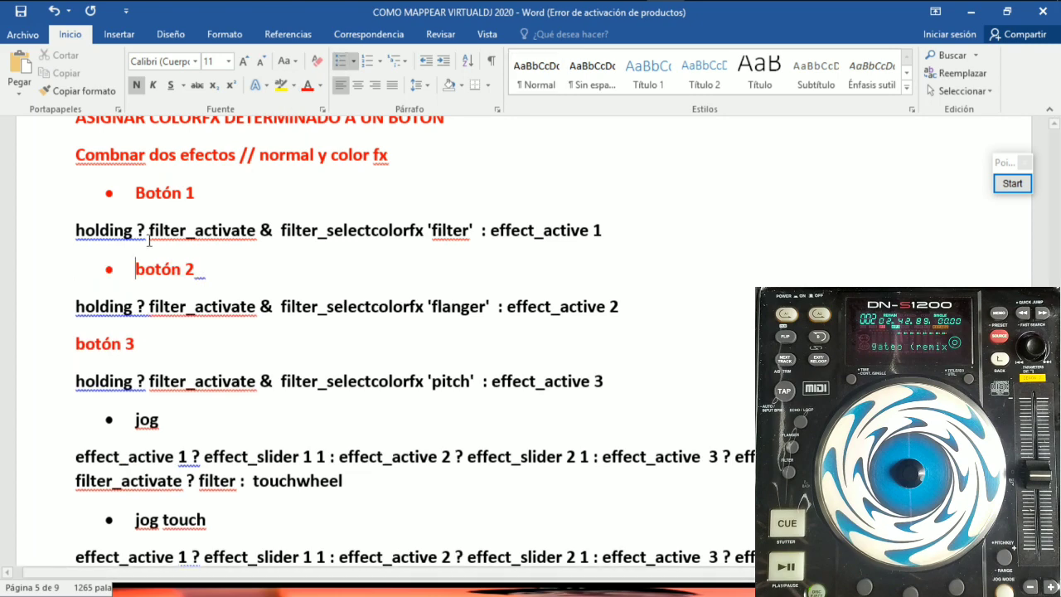
{"action": "left_click", "coordinate": [79, 341]}
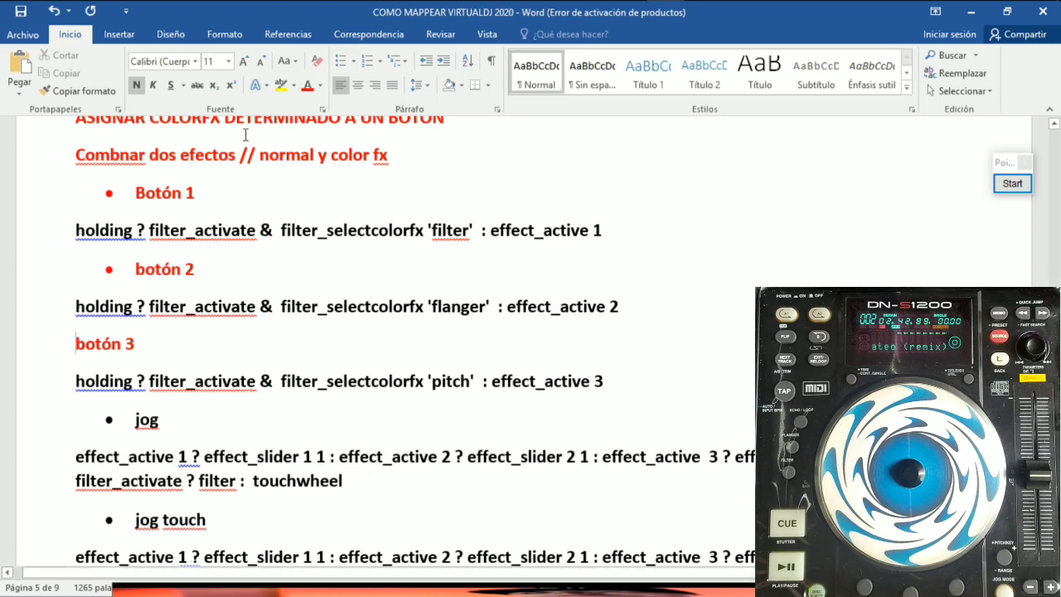
{"action": "left_click", "coordinate": [342, 61]}
{"action": "scroll", "coordinate": [331, 356], "scroll_direction": "down", "scroll_amount": 3}
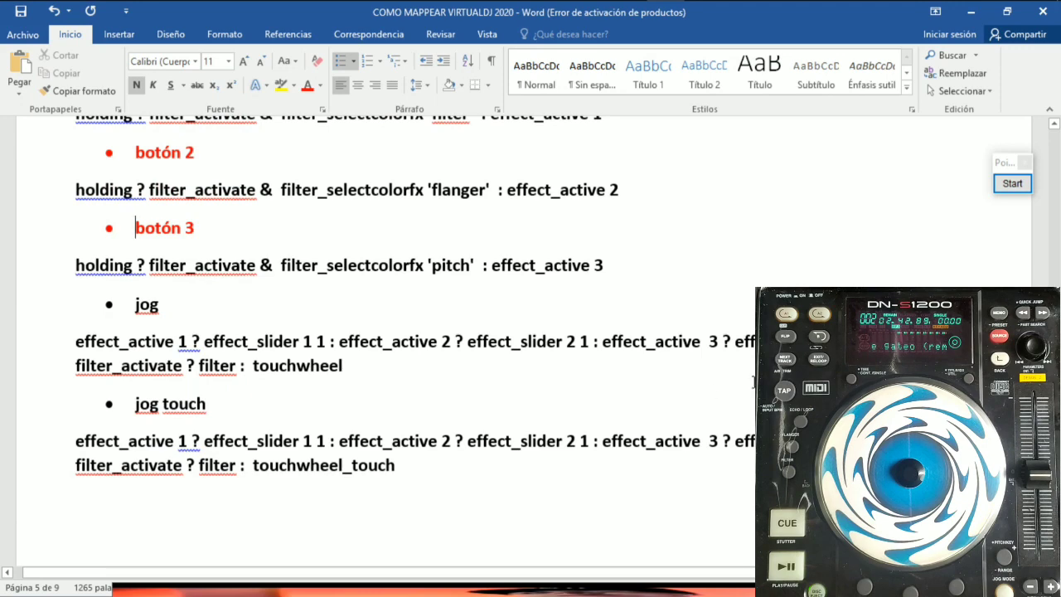
{"action": "scroll", "coordinate": [753, 381], "scroll_direction": "up", "scroll_amount": 5}
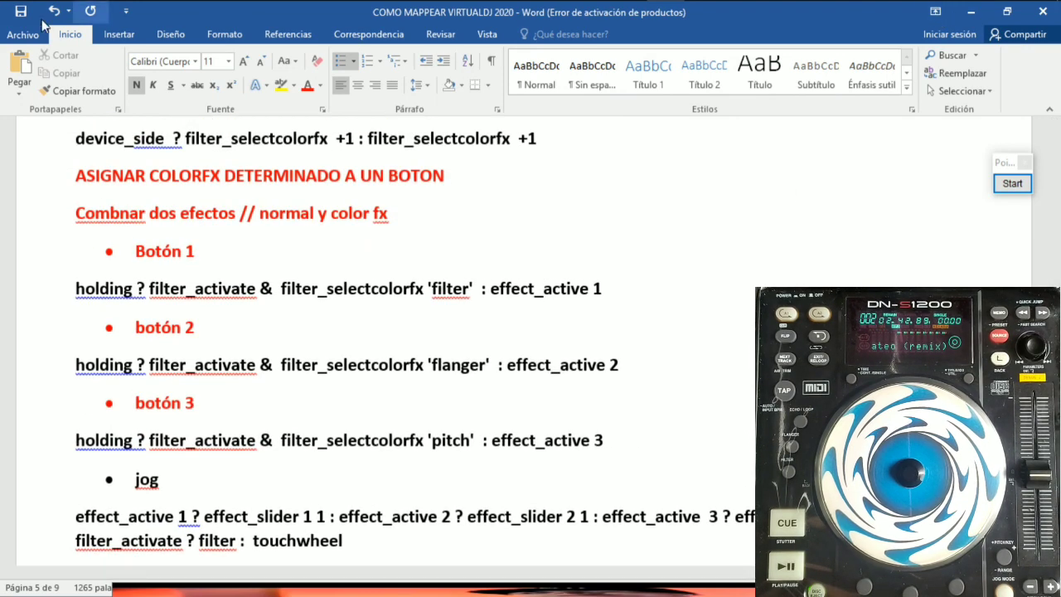
Step: Switch to VirtualDJ, close its mapping settings window and return to the Word document
{"action": "key", "text": "alt+Tab"}
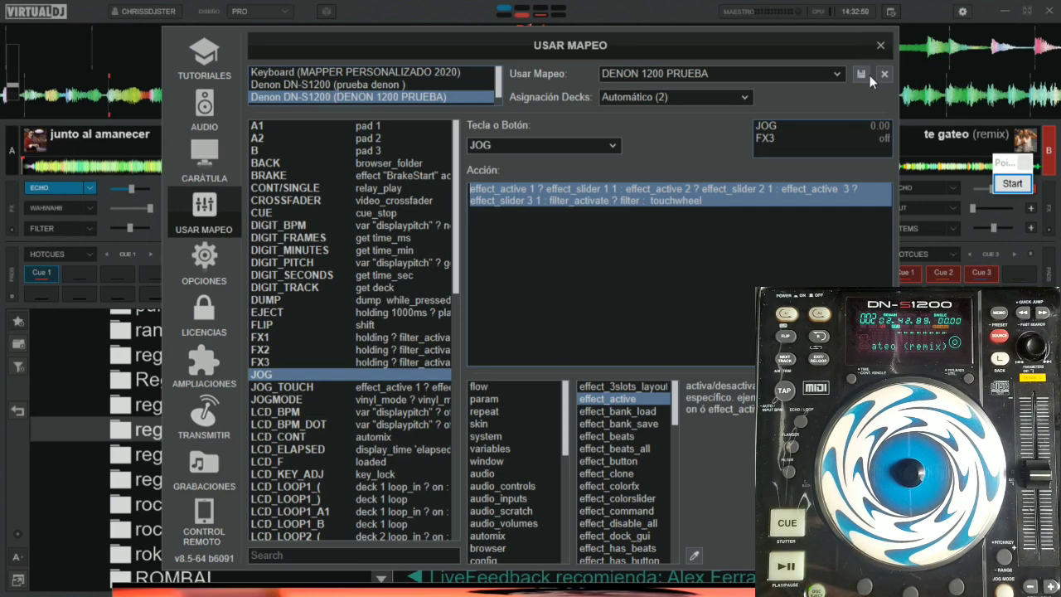
{"action": "left_click", "coordinate": [875, 51]}
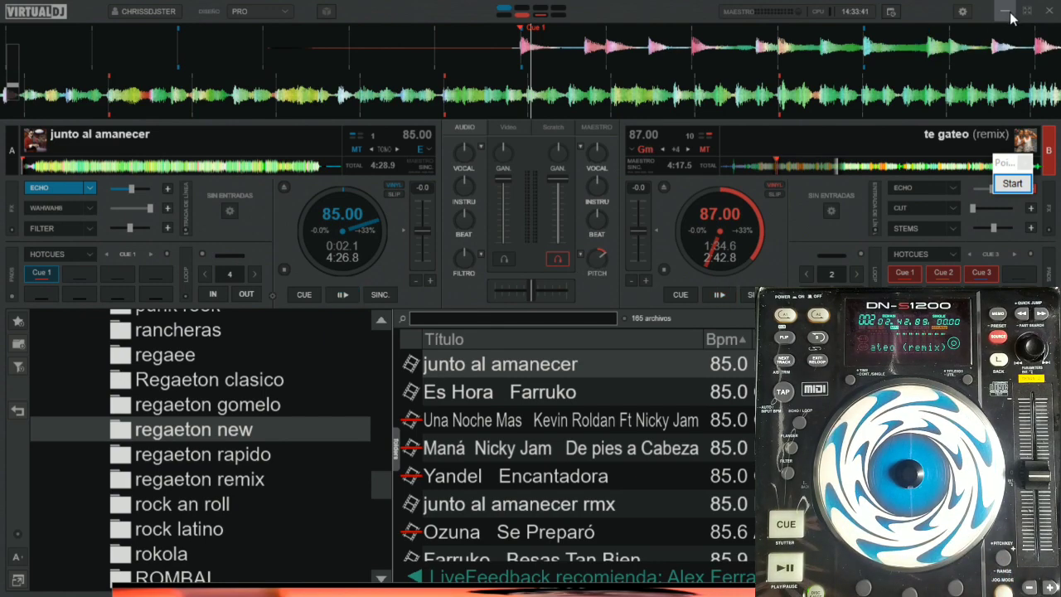
{"action": "left_click", "coordinate": [1003, 12]}
Step: Look through the document for quick-mix scripts, examining the "MODO CPMPLETO" and "MEZCLAS RAPIDAS PARA CONTROLADOR" sections
{"action": "scroll", "coordinate": [713, 261], "scroll_direction": "down", "scroll_amount": 15}
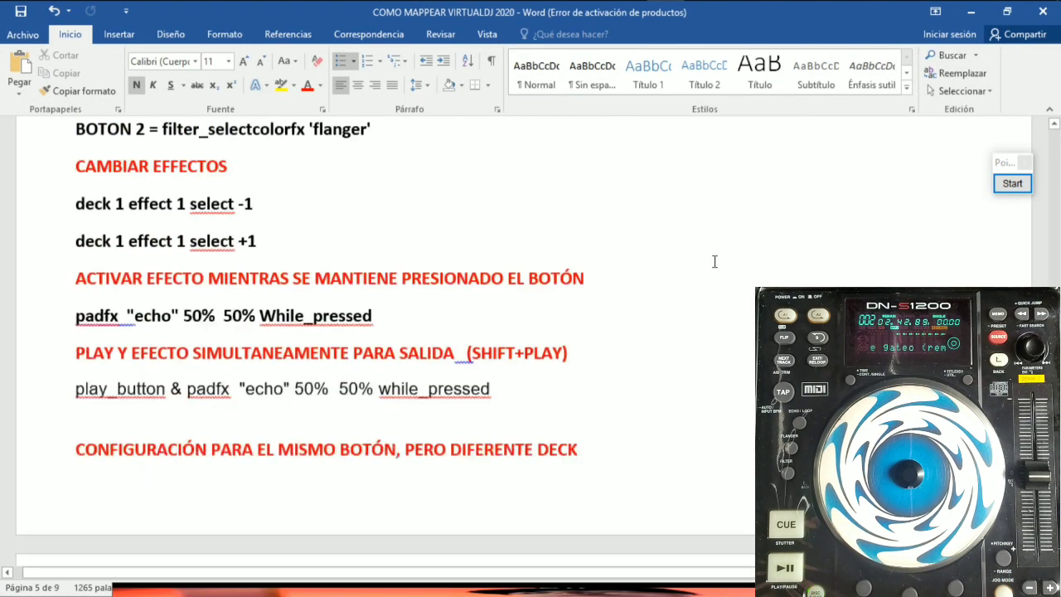
{"action": "scroll", "coordinate": [713, 260], "scroll_direction": "down", "scroll_amount": 20}
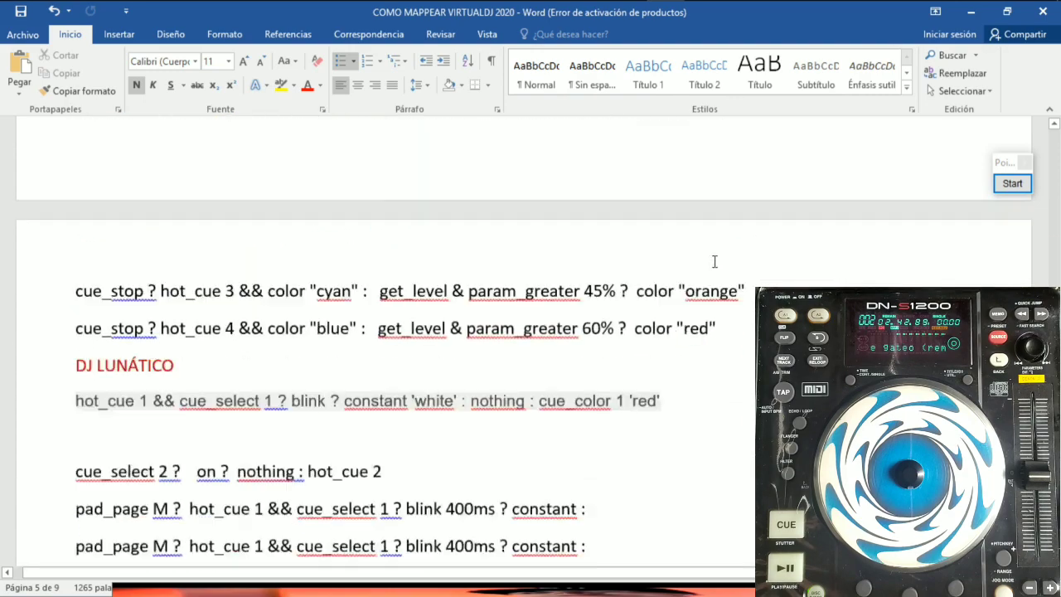
{"action": "scroll", "coordinate": [714, 261], "scroll_direction": "down", "scroll_amount": 15}
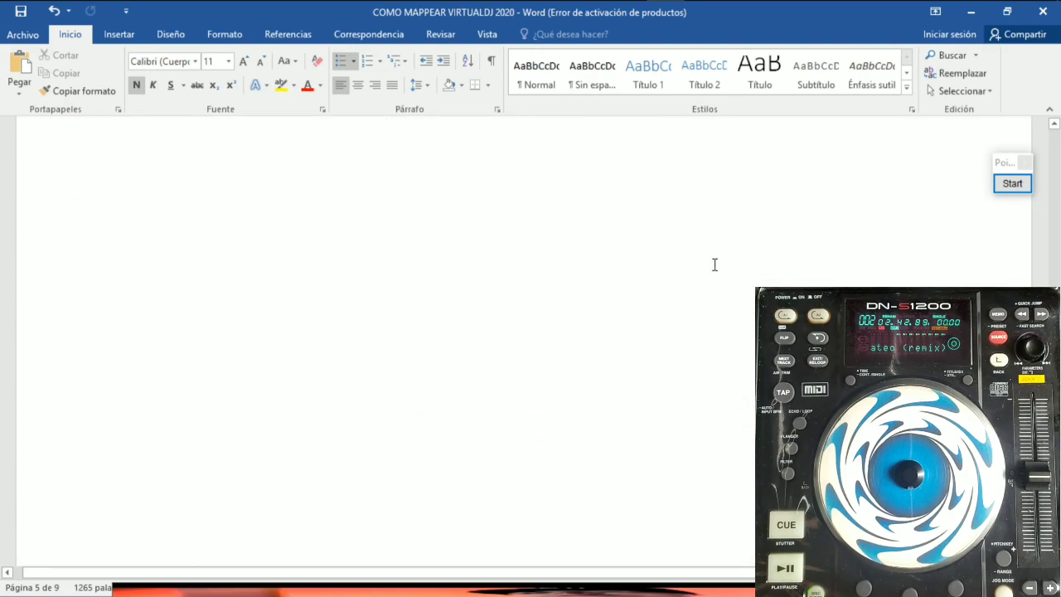
{"action": "scroll", "coordinate": [713, 272], "scroll_direction": "up", "scroll_amount": 20}
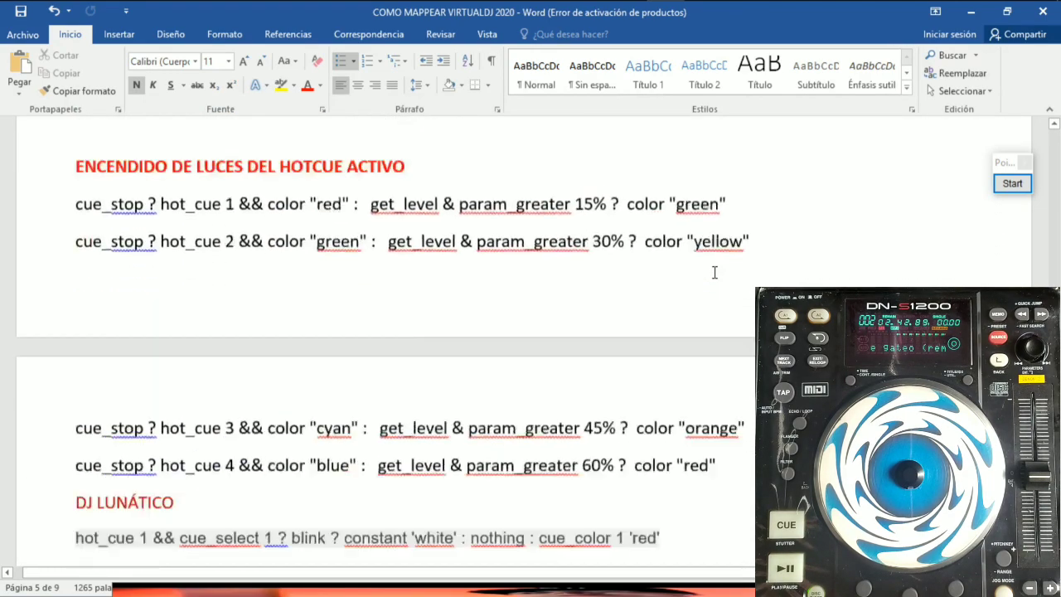
{"action": "scroll", "coordinate": [713, 271], "scroll_direction": "up", "scroll_amount": 20}
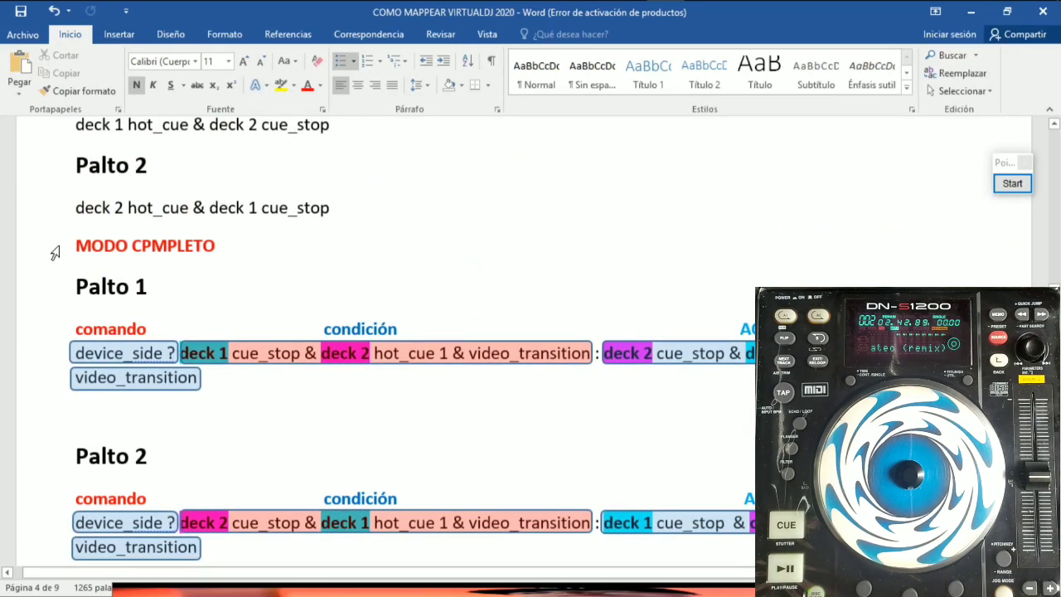
{"action": "left_click_drag", "start_coordinate": [54, 250], "coordinate": [184, 377]}
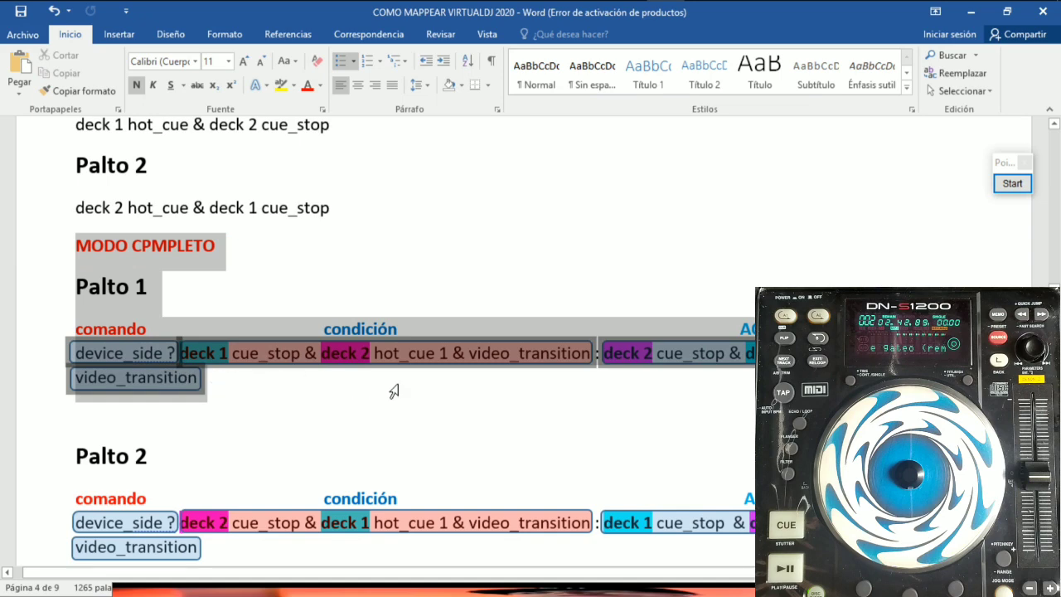
{"action": "left_click_drag", "start_coordinate": [484, 397], "coordinate": [490, 397]}
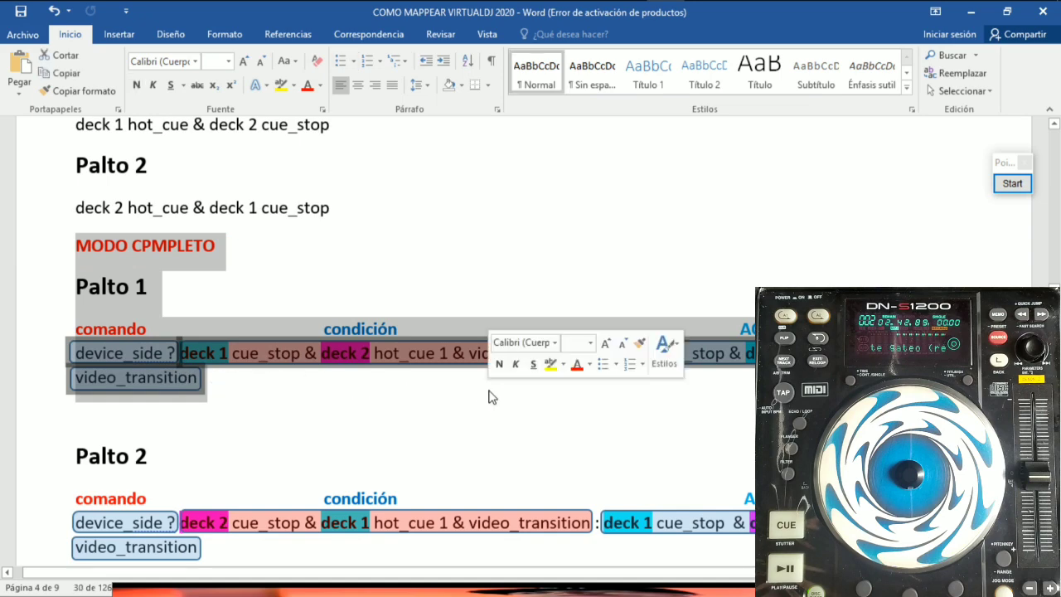
{"action": "left_click", "coordinate": [621, 261]}
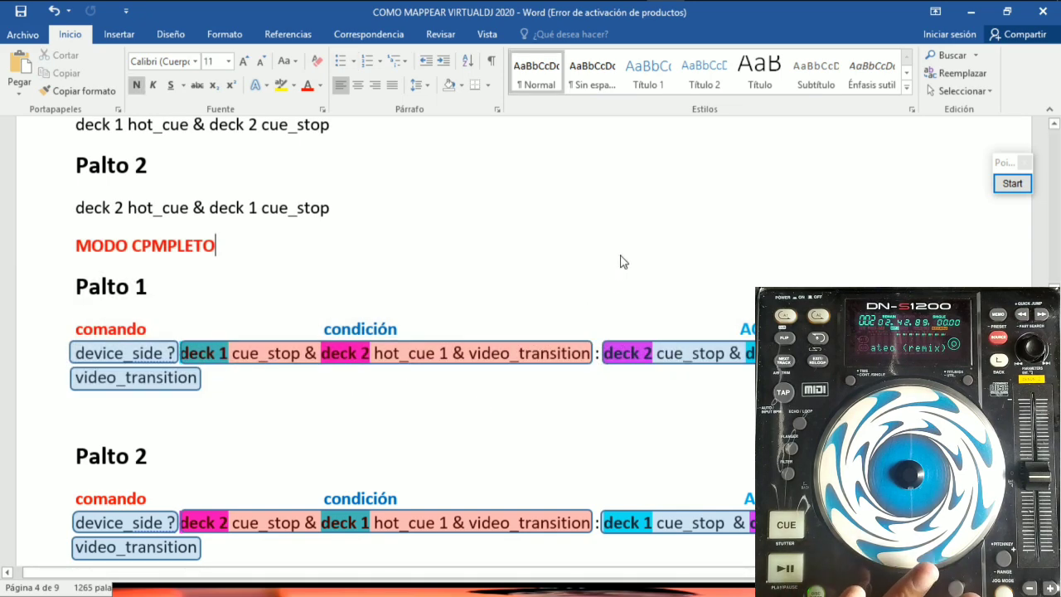
{"action": "scroll", "coordinate": [620, 267], "scroll_direction": "down", "scroll_amount": 7}
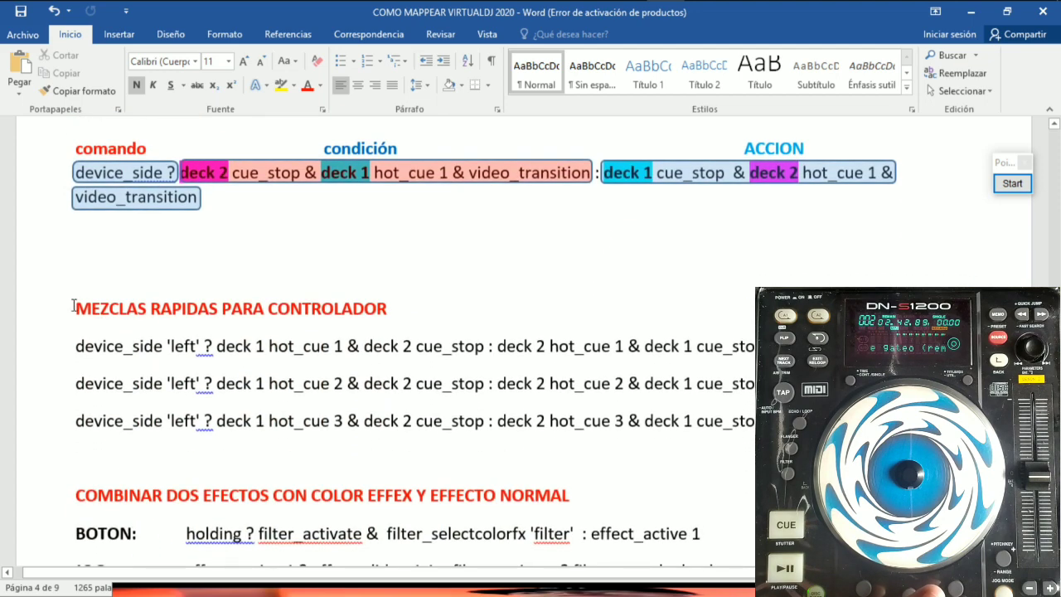
{"action": "left_click_drag", "start_coordinate": [73, 306], "coordinate": [779, 422]}
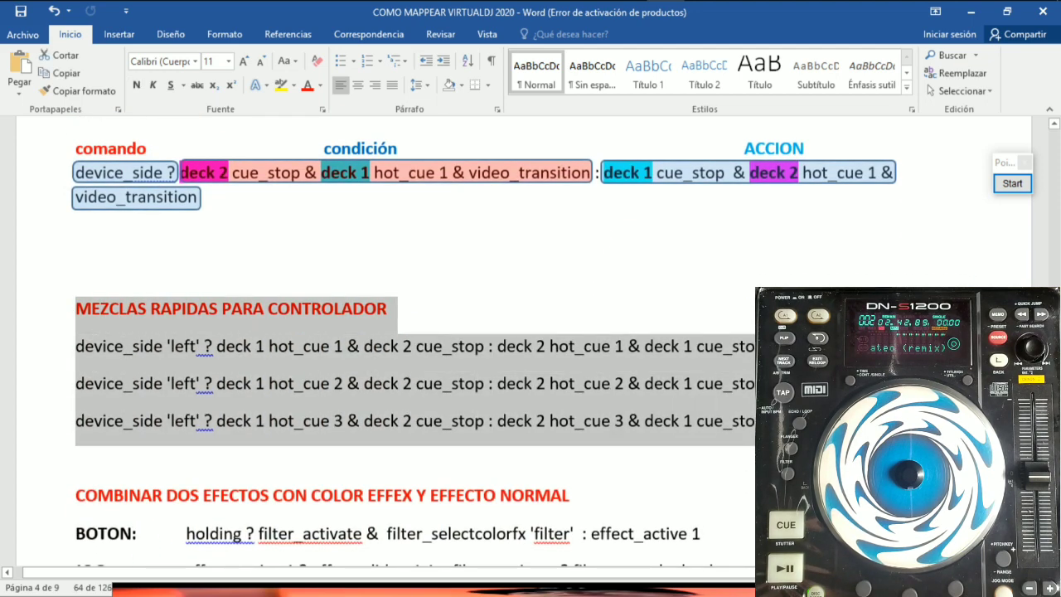
{"action": "left_click", "coordinate": [387, 309]}
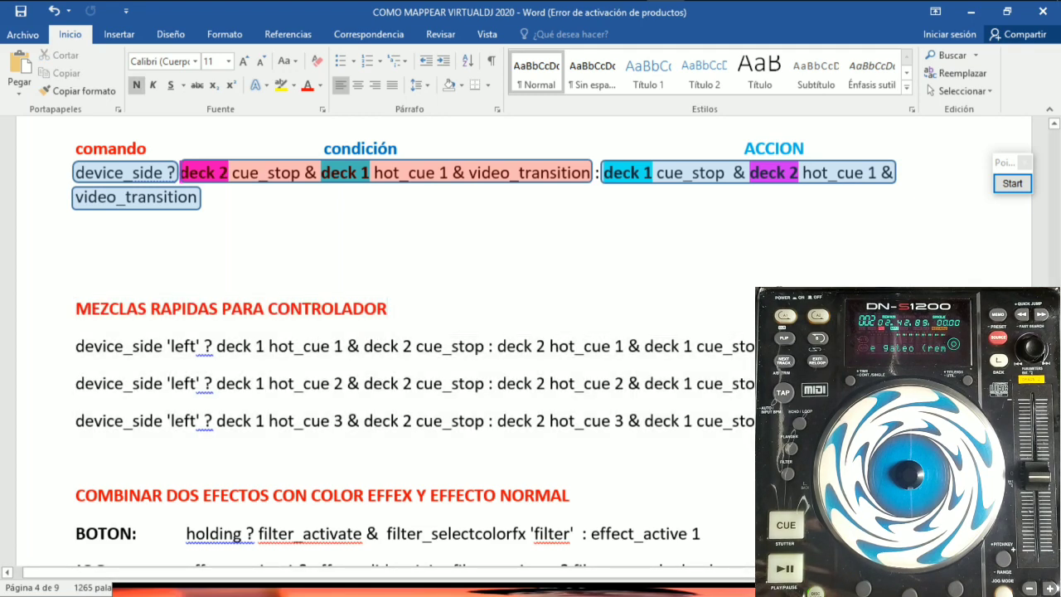
{"action": "scroll", "coordinate": [621, 236], "scroll_direction": "up", "scroll_amount": 6}
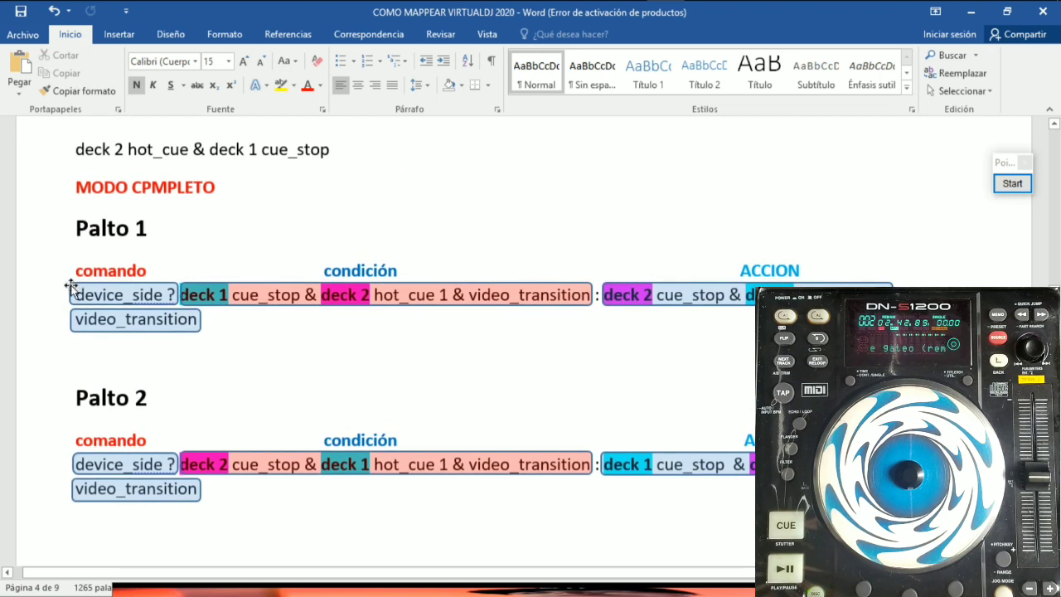
Step: Copy the "MODO CPMPLETO" Palto 1 script from Word into VirtualDJ's DENON 1200 PRUEBA mapping as the BRAKE action and save the mapping
{"action": "left_click_drag", "start_coordinate": [47, 294], "coordinate": [195, 331]}
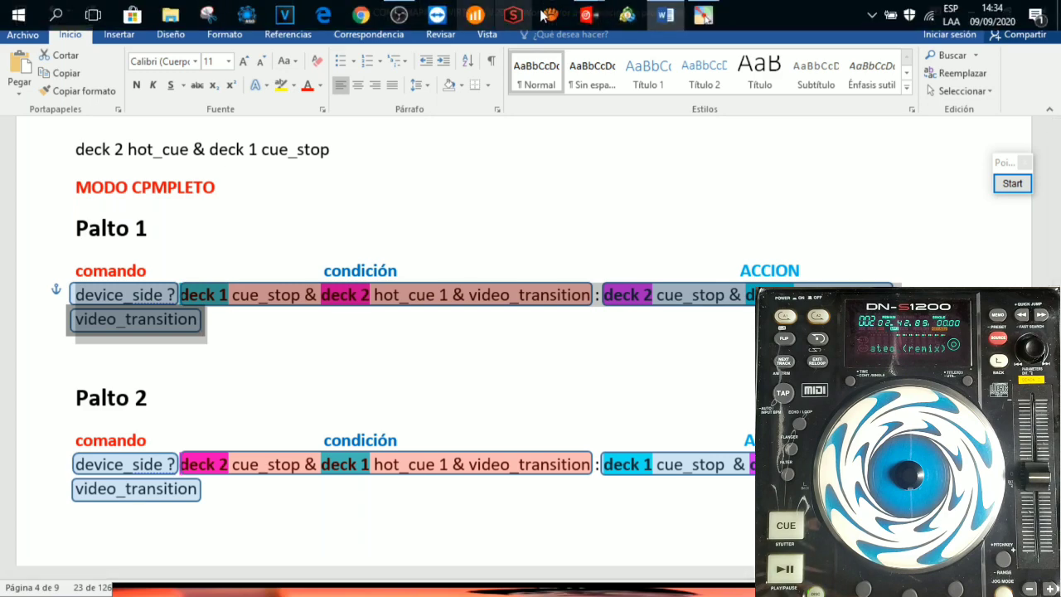
{"action": "left_click", "coordinate": [586, 25]}
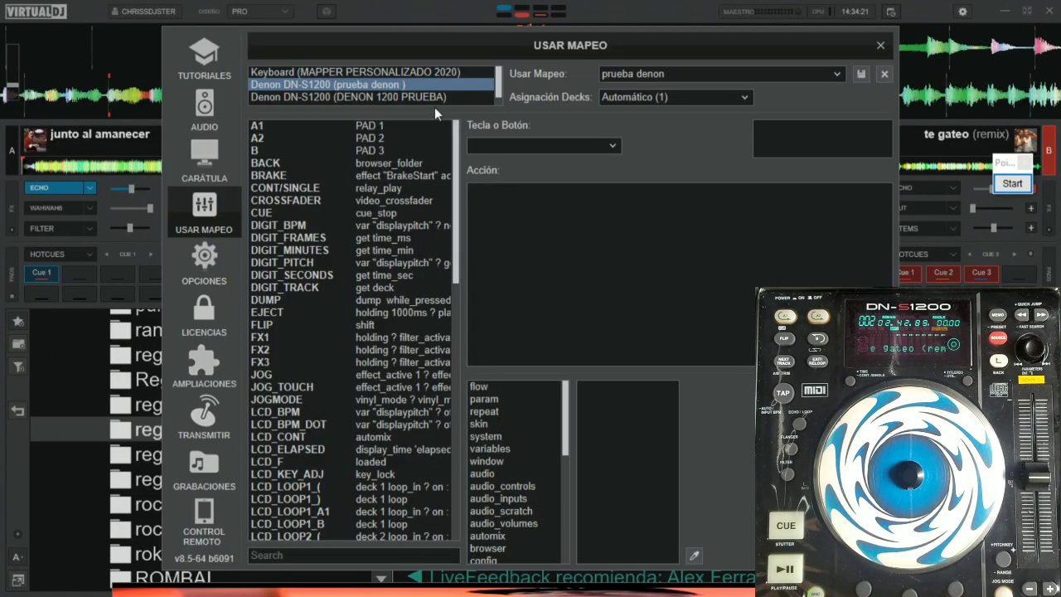
{"action": "left_click", "coordinate": [408, 97]}
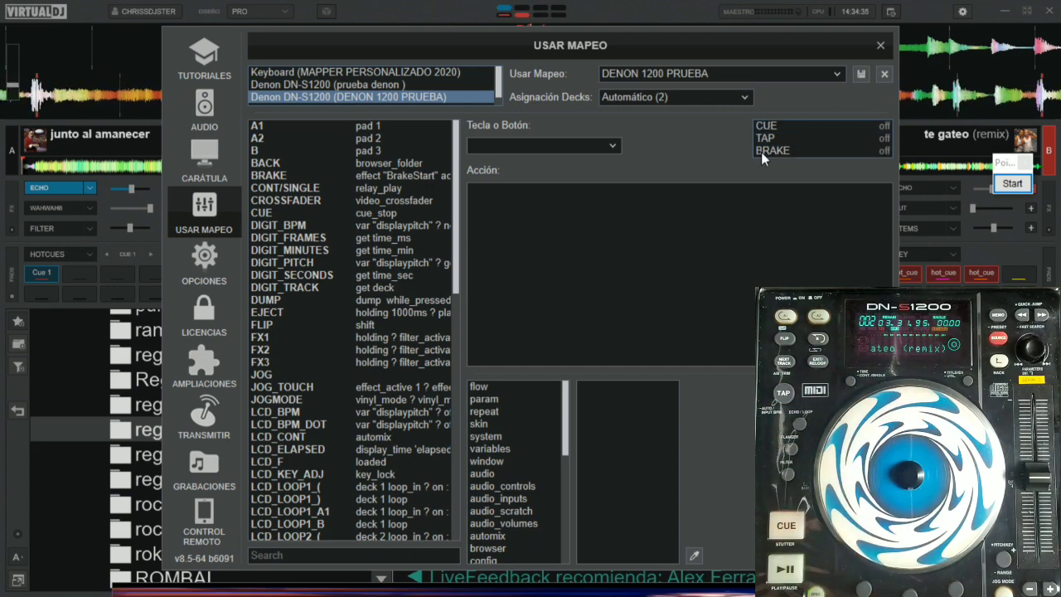
{"action": "left_click", "coordinate": [771, 150]}
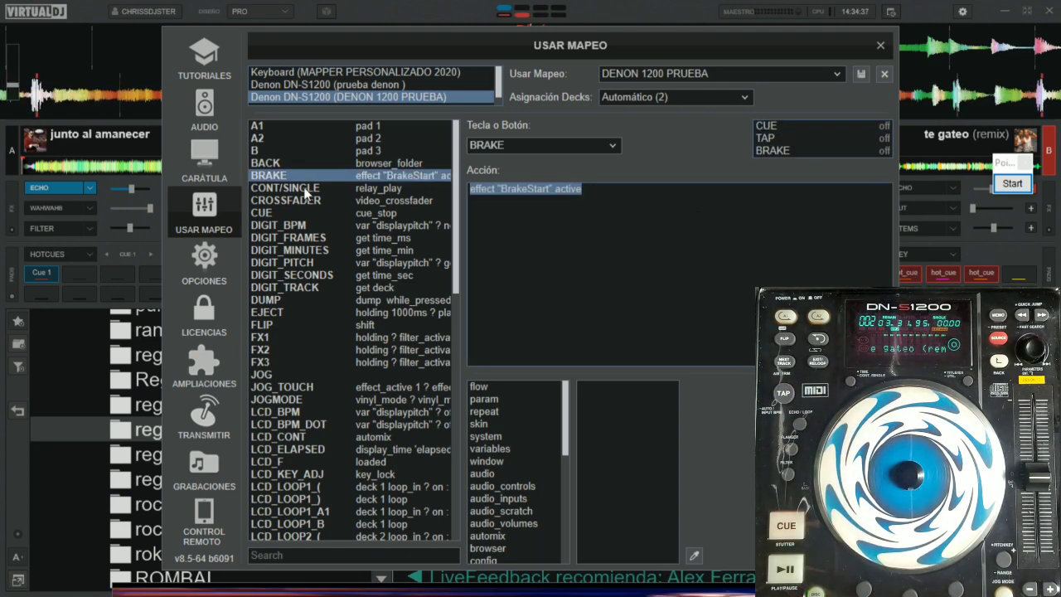
{"action": "type", "text": "device_side ? deck 1 cue_stop & deck 2 hot_cue 1 & video_transition : deck 2 cue_stop & deck 1 hot_cue 1 &  video_transition"}
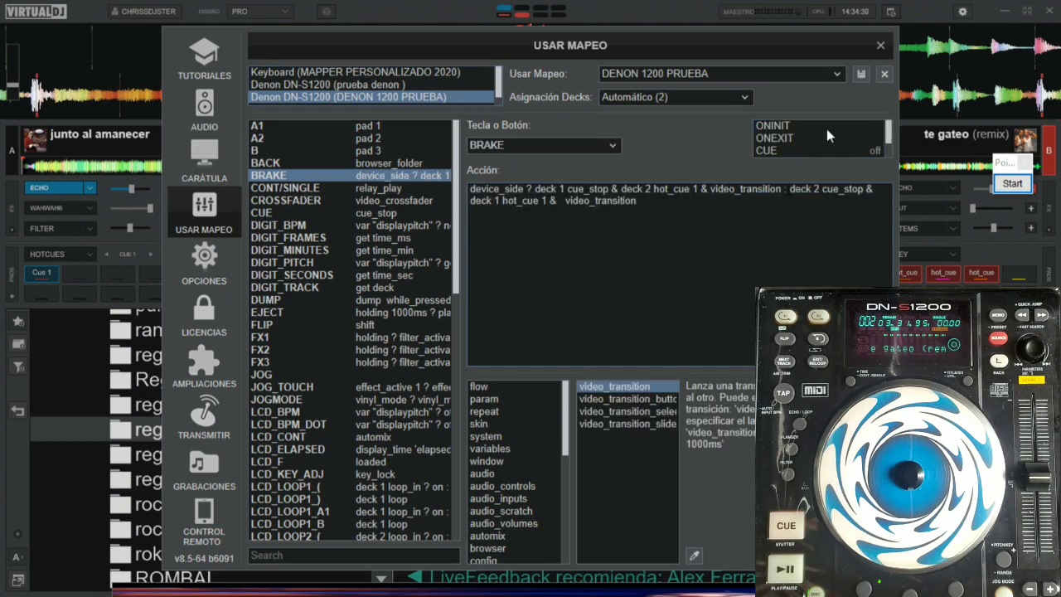
{"action": "left_click", "coordinate": [859, 76]}
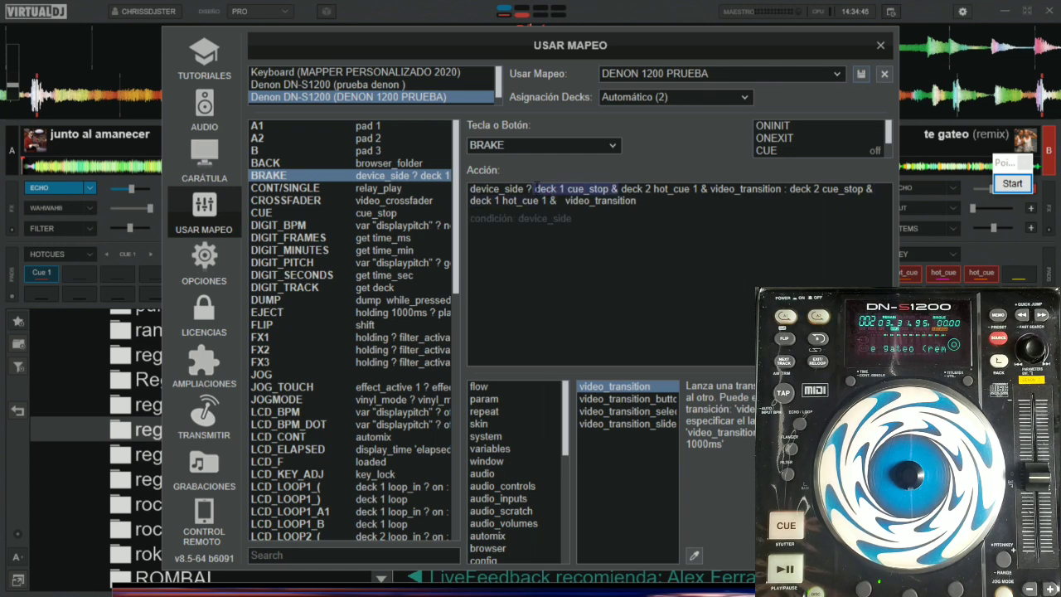
Step: Examine the parts of the BRAKE script: the device_side condition, the deck 1 branch and the deck 2 alternative
{"action": "left_click_drag", "start_coordinate": [535, 189], "coordinate": [469, 189]}
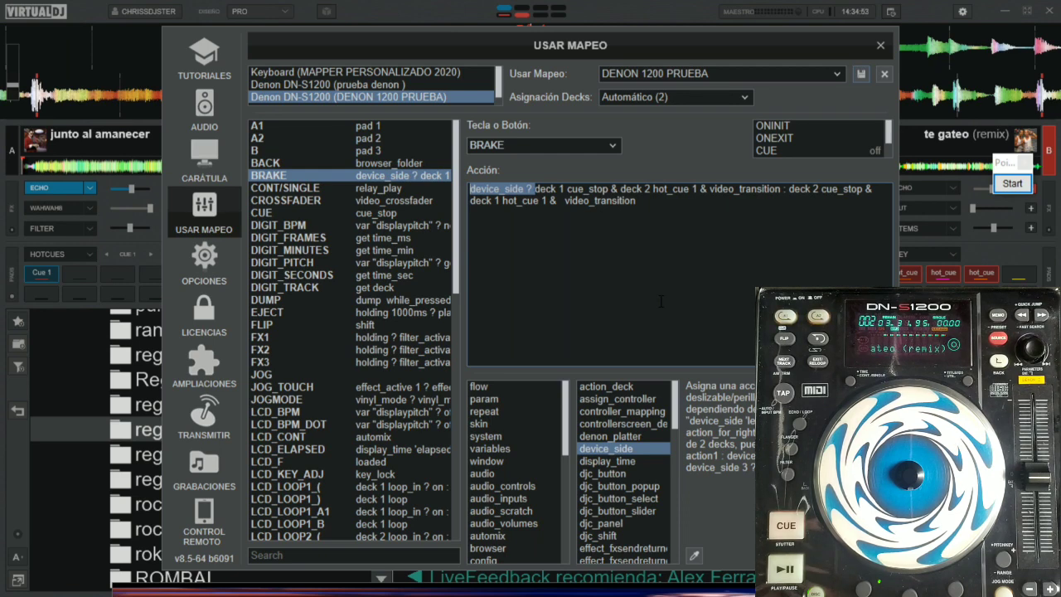
{"action": "left_click", "coordinate": [678, 251]}
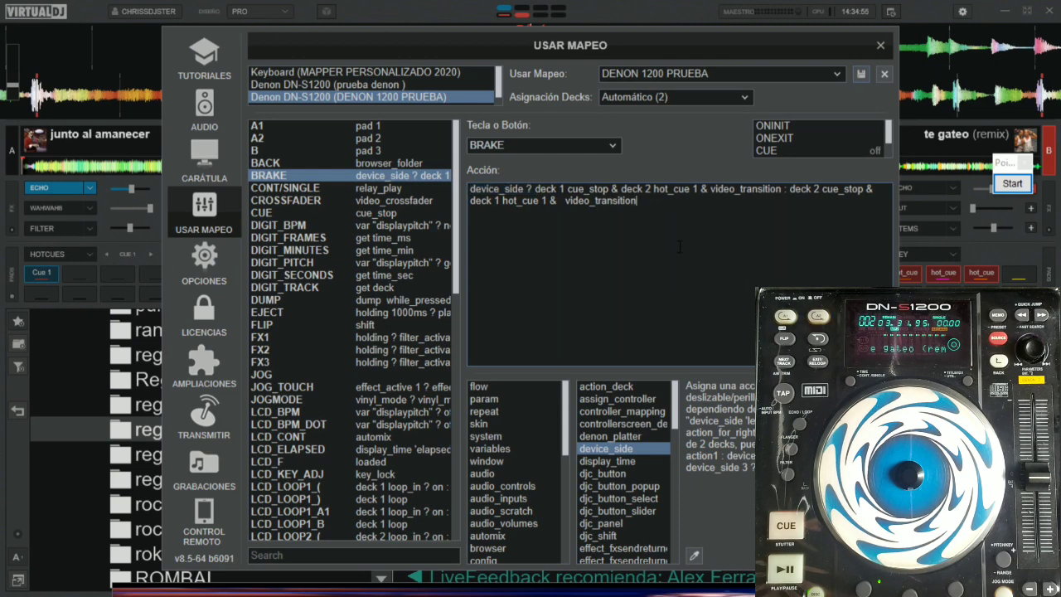
{"action": "mouse_move", "coordinate": [540, 186]}
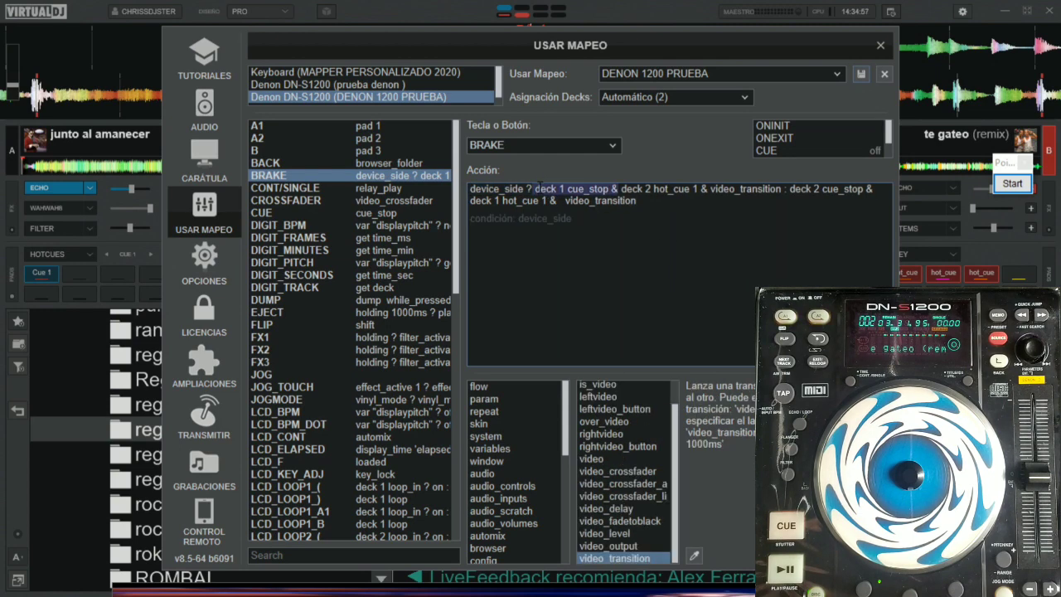
{"action": "left_click_drag", "start_coordinate": [535, 189], "coordinate": [779, 189]}
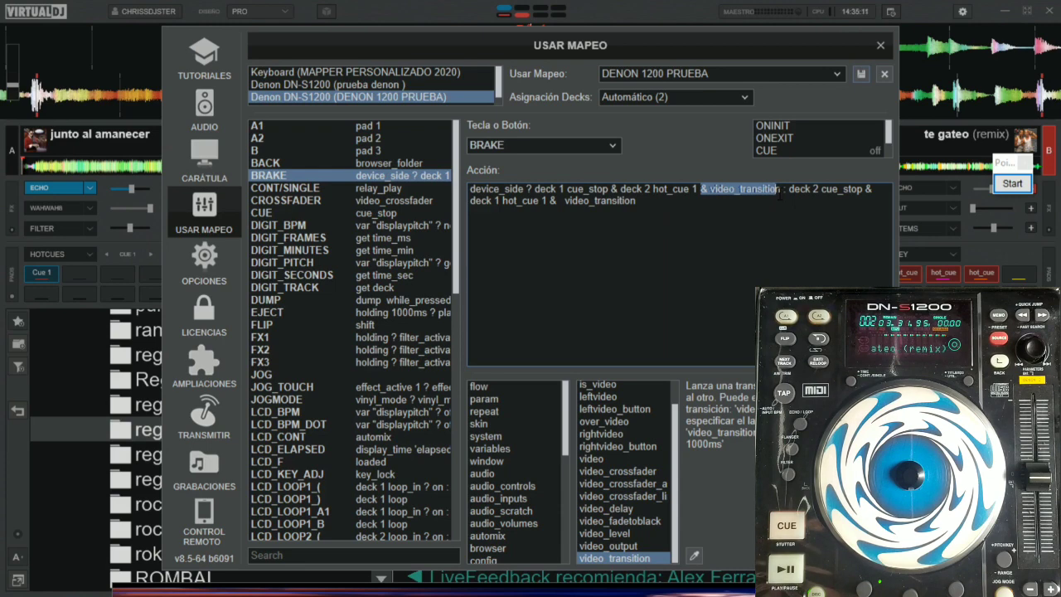
{"action": "left_click", "coordinate": [791, 207]}
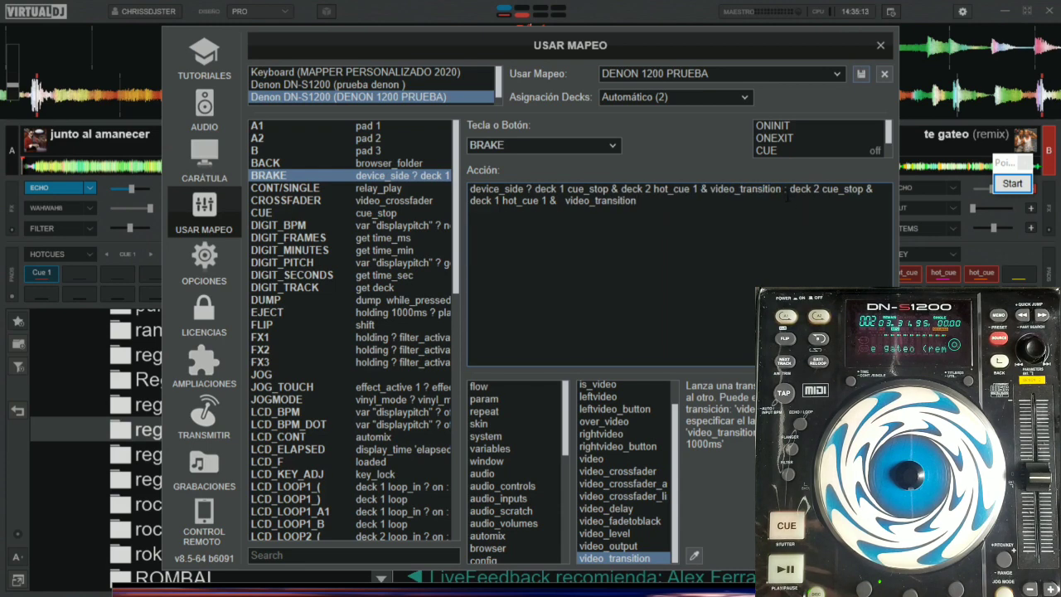
{"action": "left_click_drag", "start_coordinate": [786, 189], "coordinate": [824, 193]}
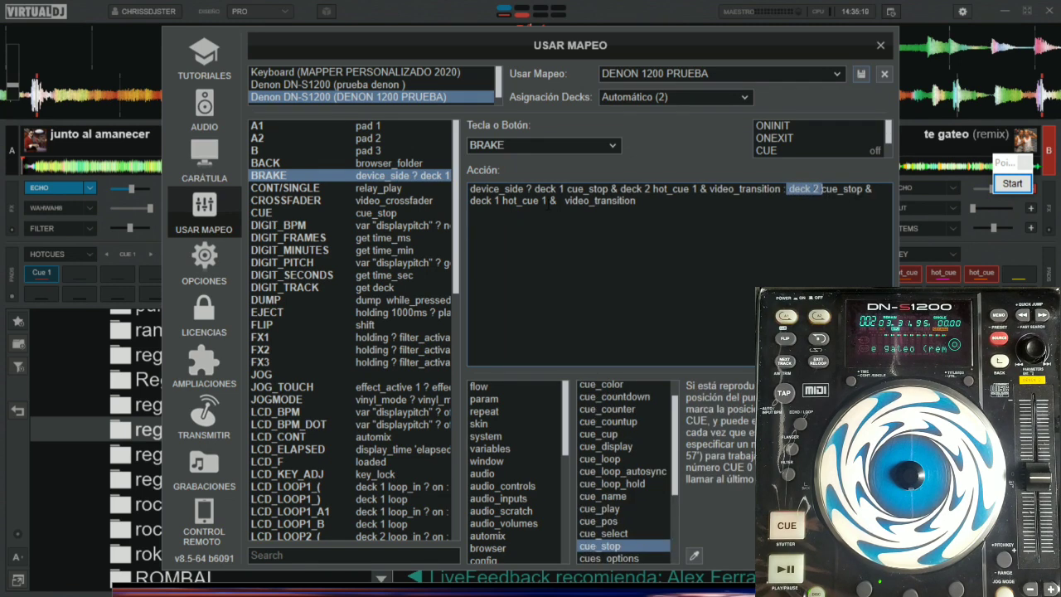
{"action": "left_click_drag", "start_coordinate": [548, 201], "coordinate": [495, 201]}
{"action": "left_click", "coordinate": [655, 201]}
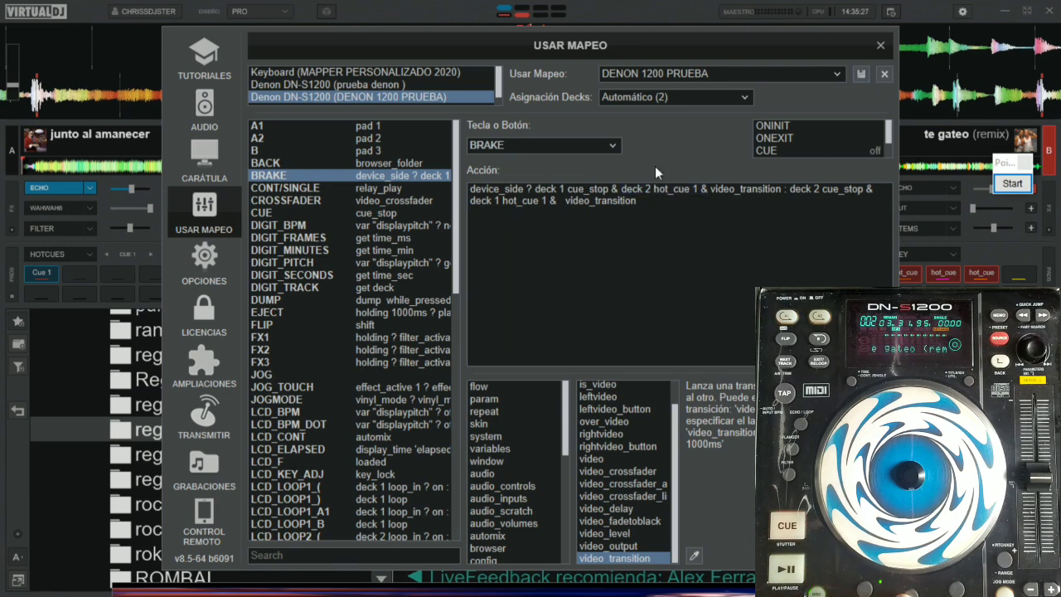
Step: Replace the DUMP action in the DENON 1200 PRUEBA mapping with the quick-mix script used for BRAKE
{"action": "left_click", "coordinate": [779, 127]}
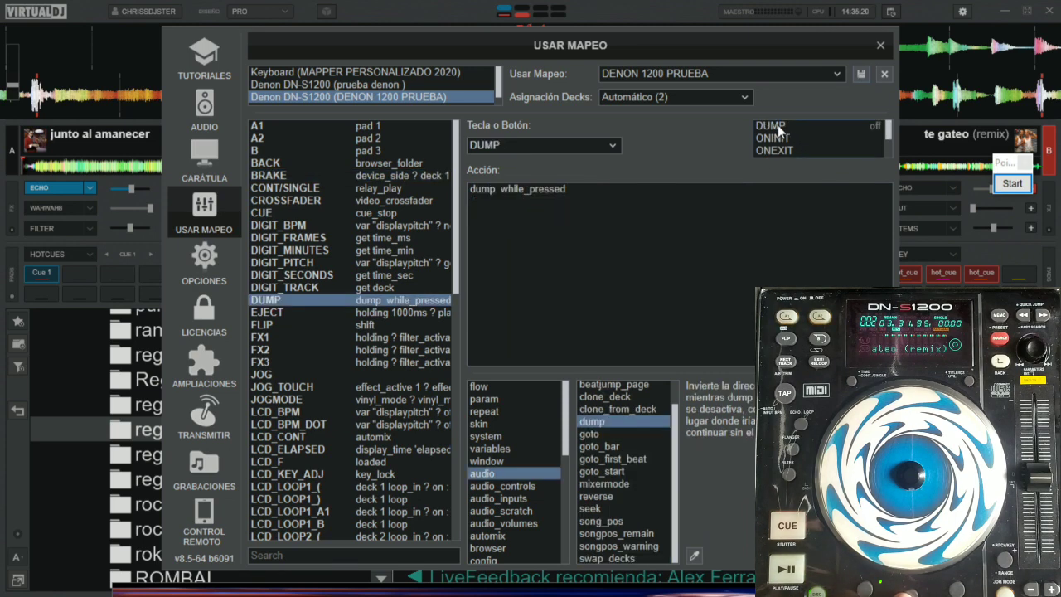
{"action": "key", "text": "ctrl+a"}
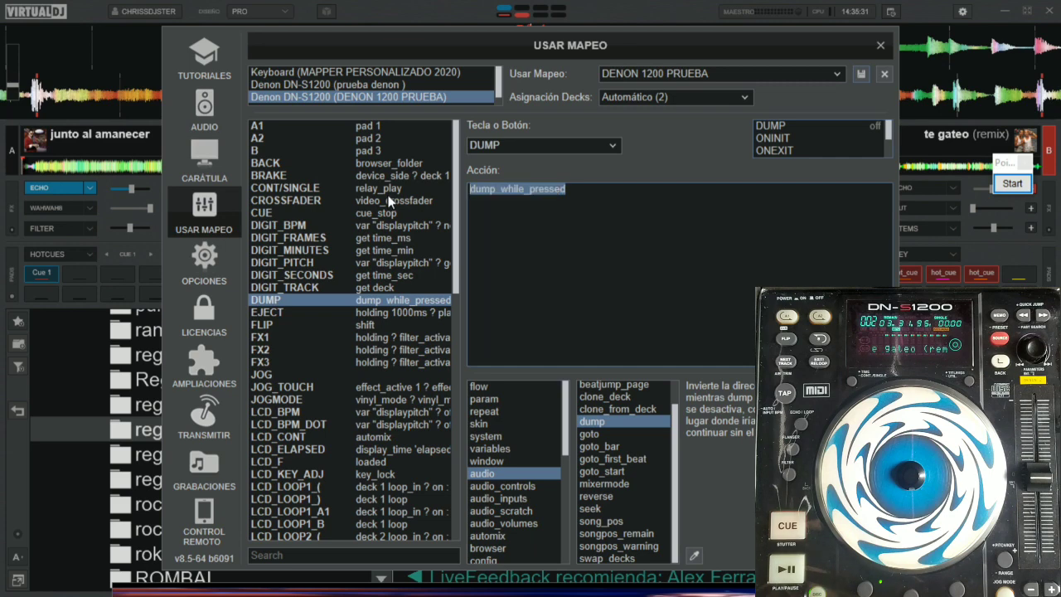
{"action": "type", "text": "device_side ? deck 1 cue_stop & deck 2 hot_cue 1 & video_transition : deck 2 cue_stop & deck 1 hot_cue 1 &  video_transition"}
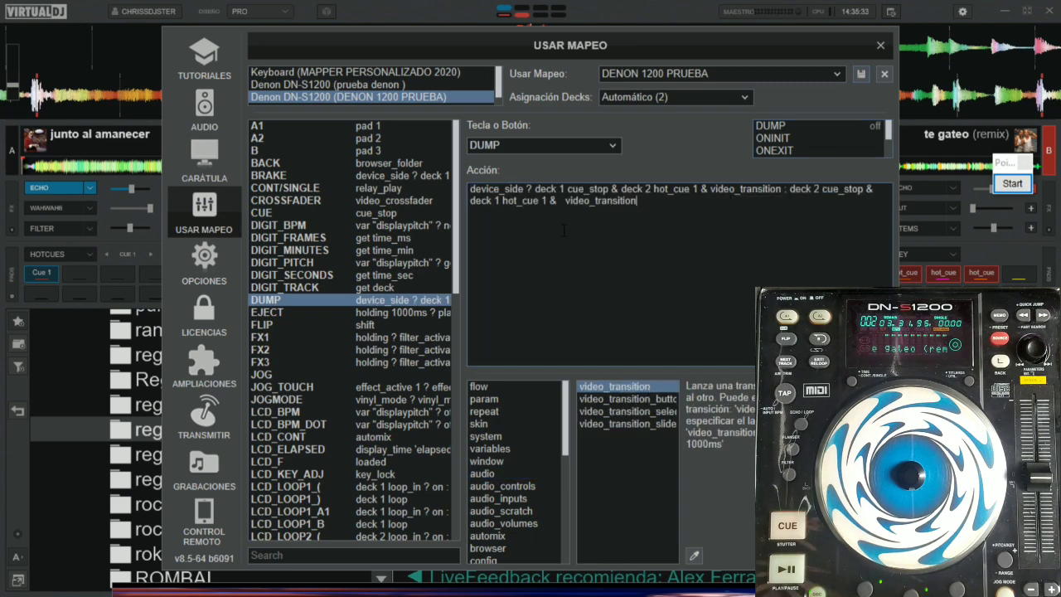
Step: Change hot_cue to 2 in both the deck 2 and deck 1 branches of the DUMP script
{"action": "left_click", "coordinate": [696, 190]}
{"action": "key", "text": "BackSpace"}
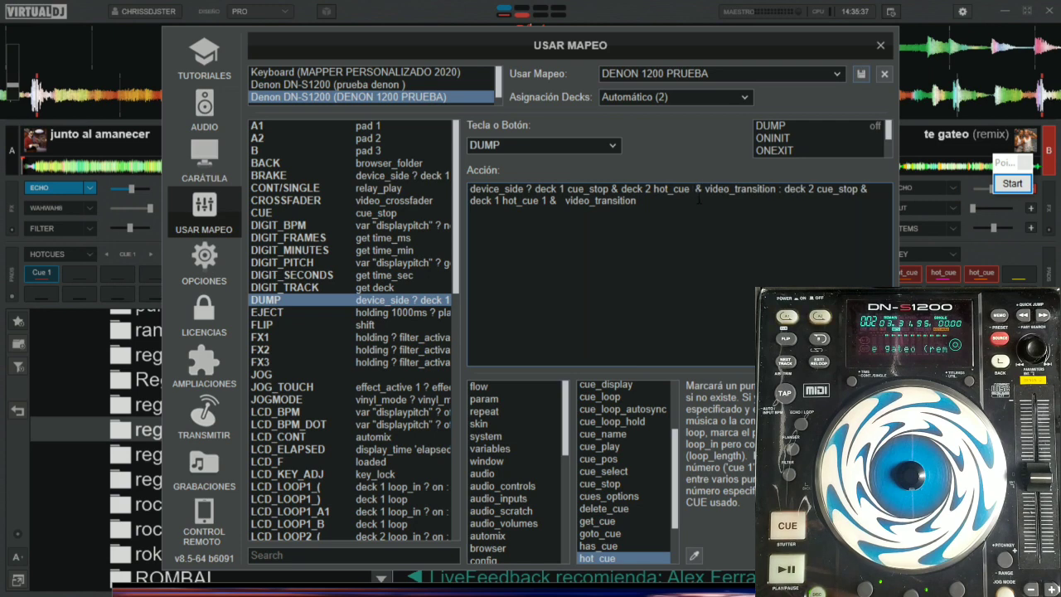
{"action": "type", "text": "2"}
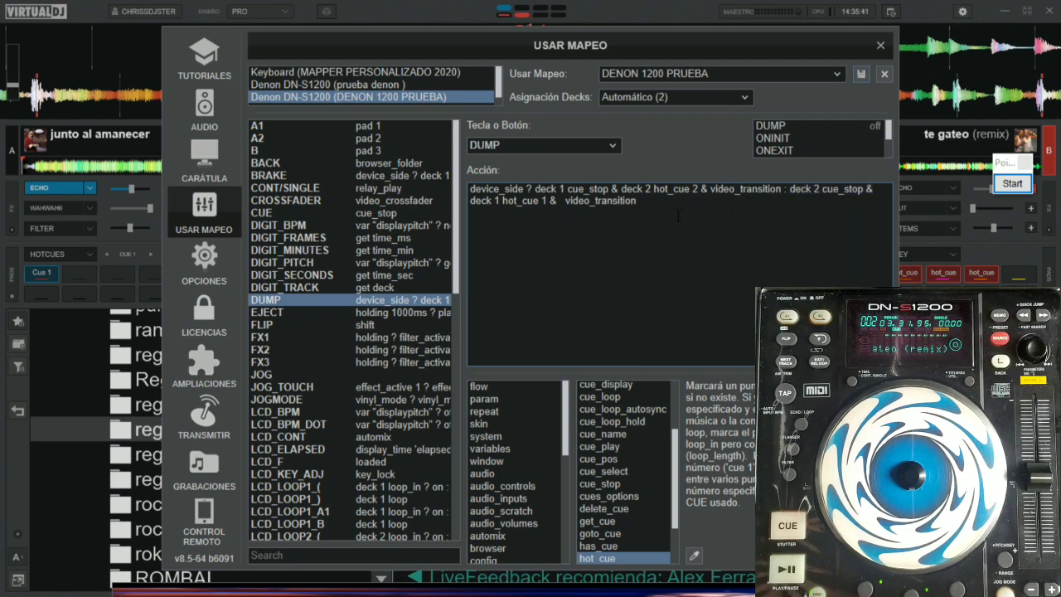
{"action": "left_click", "coordinate": [549, 201]}
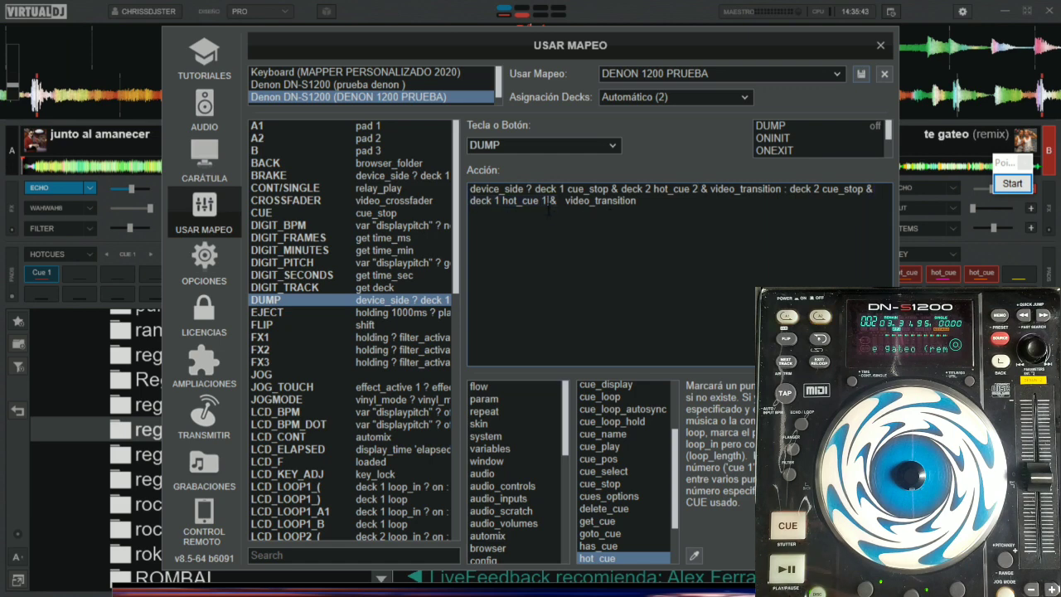
{"action": "key", "text": "BackSpace"}
{"action": "type", "text": "2"}
{"action": "key", "text": "End"}
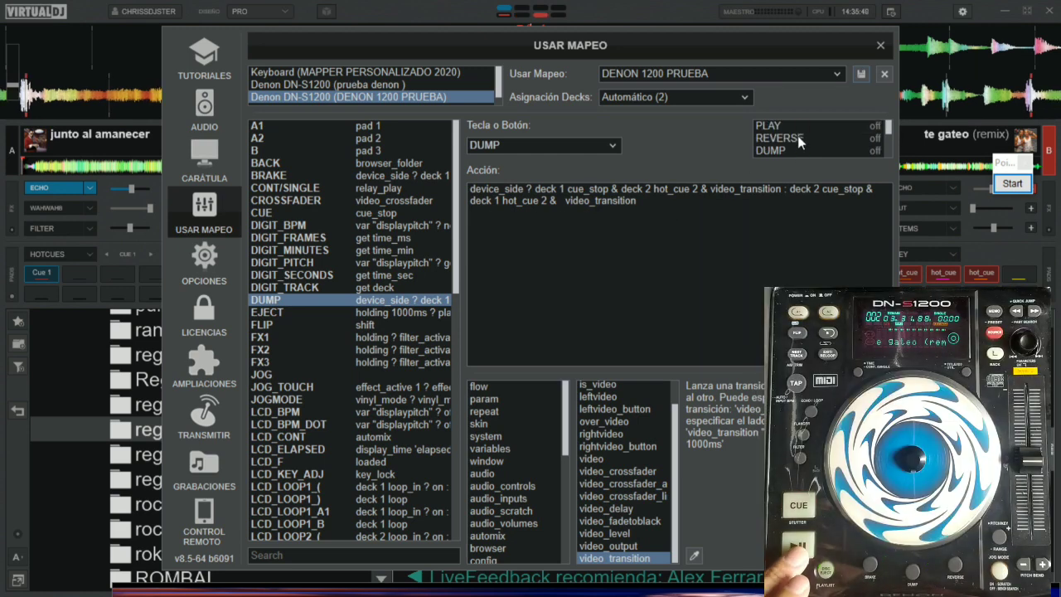
Step: Assign the quick-mix script to REVERSE with hot_cue 3 in both deck branches, and close the mapping settings
{"action": "left_click", "coordinate": [783, 150]}
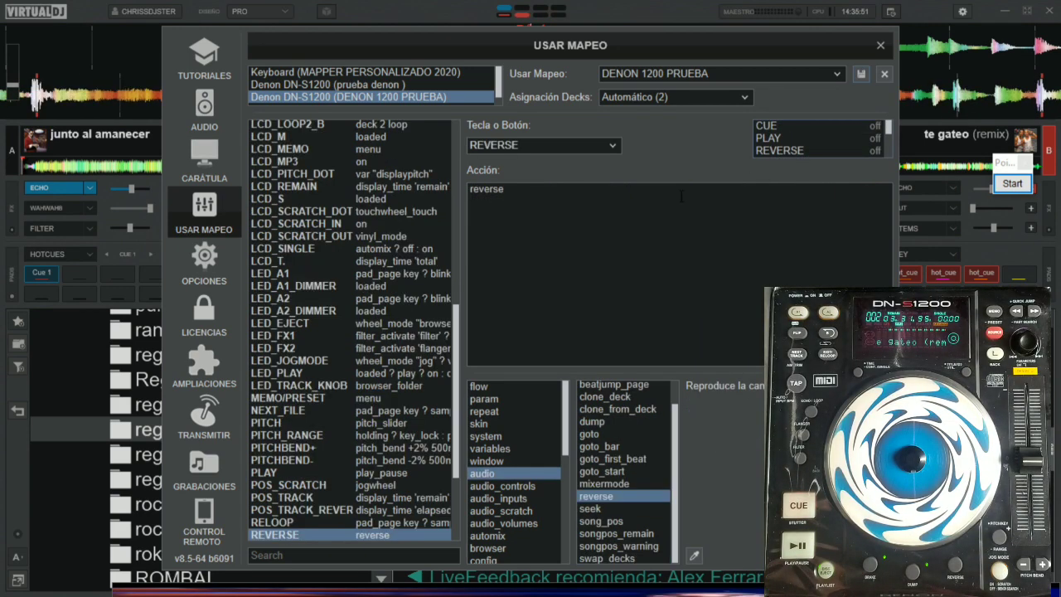
{"action": "type", "text": "device_side ? deck 1 cue_stop & deck 2 hot_cue 1 & video_transition : deck 2 cue_stop & deck 1 hot_cue 1 & video_transition"}
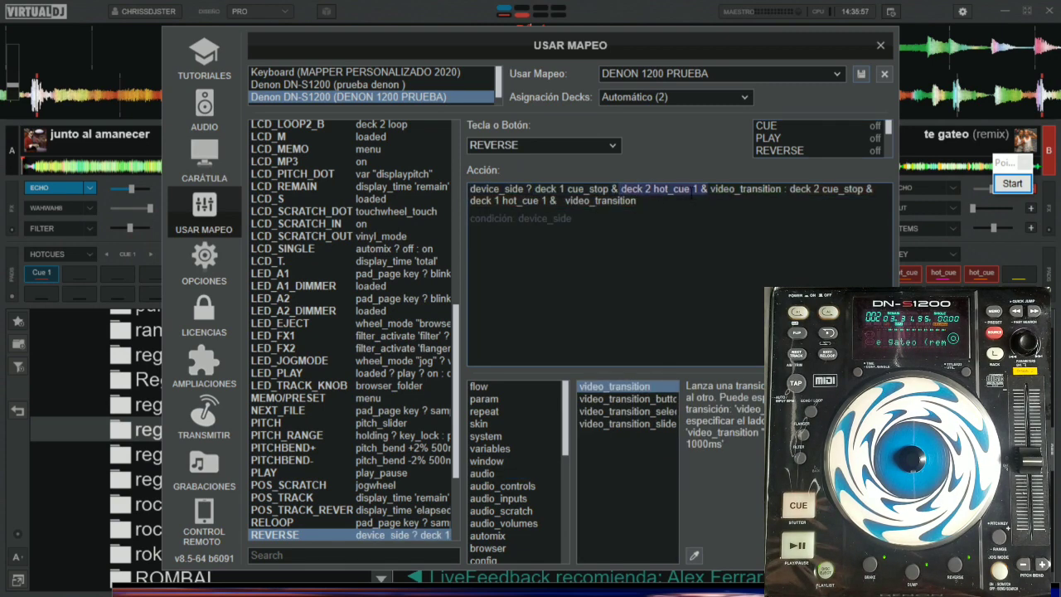
{"action": "left_click", "coordinate": [694, 189]}
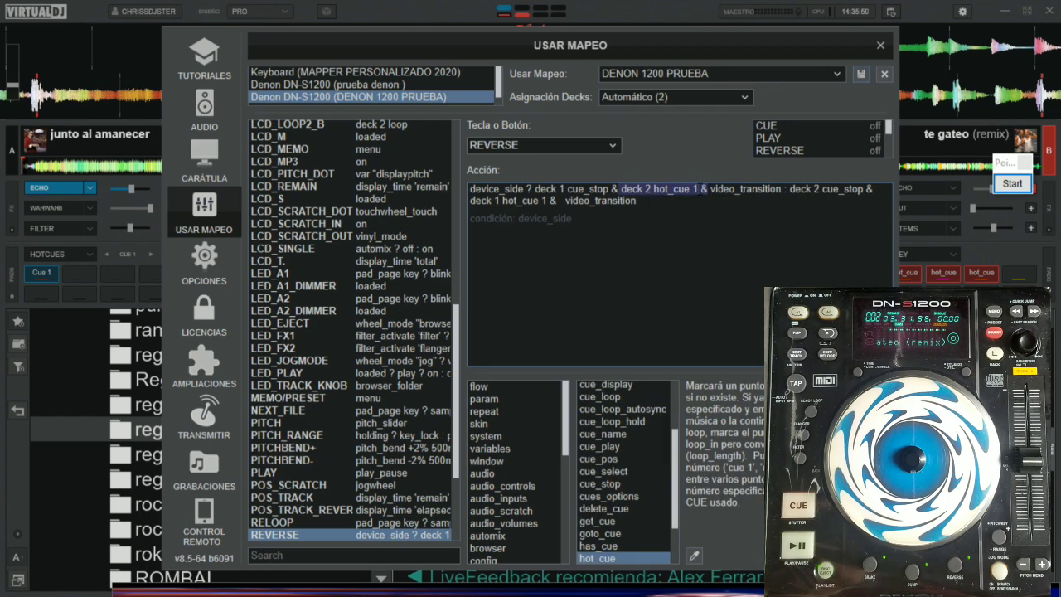
{"action": "key", "text": "BackSpace"}
{"action": "type", "text": "3"}
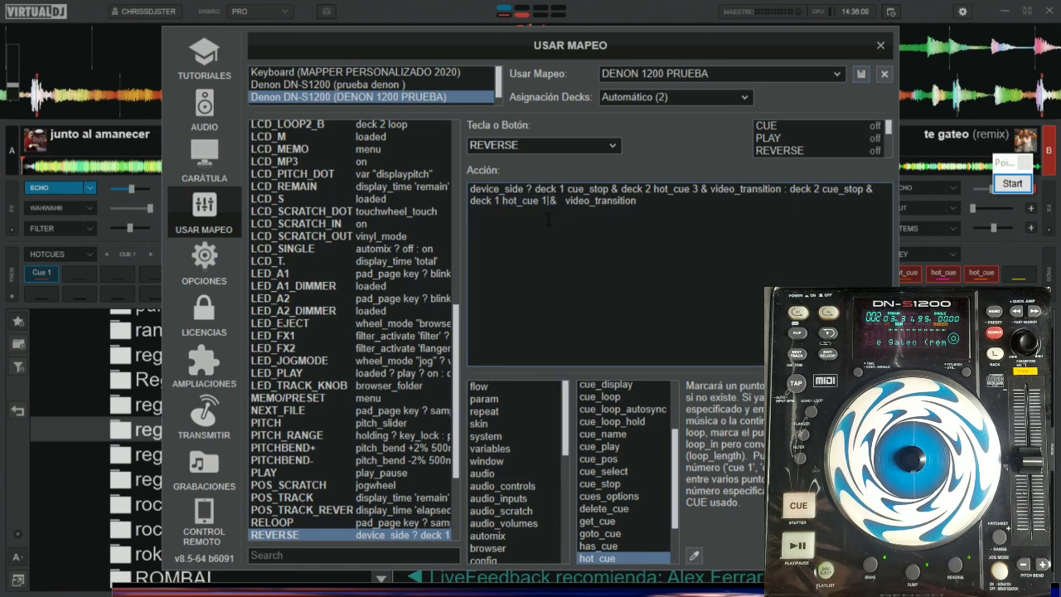
{"action": "key", "text": "BackSpace"}
{"action": "type", "text": "3"}
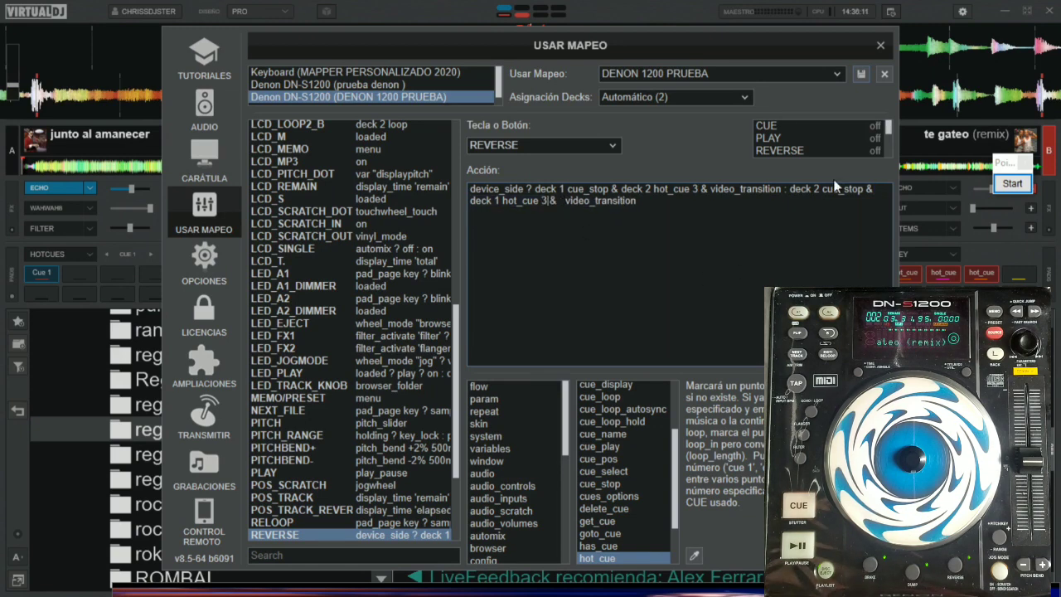
{"action": "left_click", "coordinate": [880, 46]}
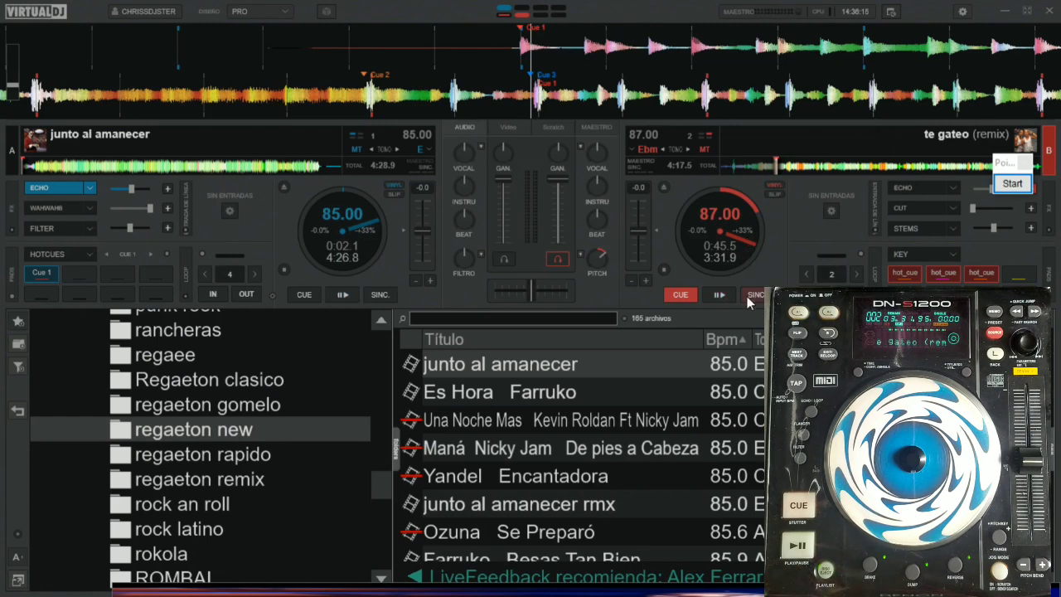
Step: Load "Maná Nicky Jam De pies a Cabeza" on deck A, play it and turn off the deck's Echo effect
{"action": "left_click_drag", "start_coordinate": [464, 420], "coordinate": [332, 215]}
{"action": "left_click_drag", "start_coordinate": [468, 448], "coordinate": [125, 166]}
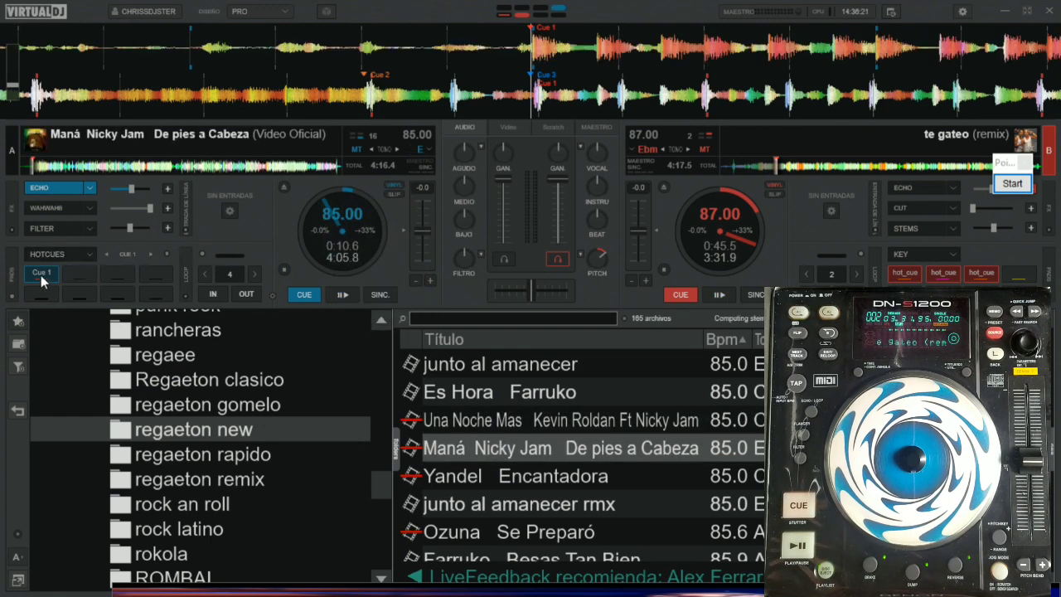
{"action": "key", "text": "space"}
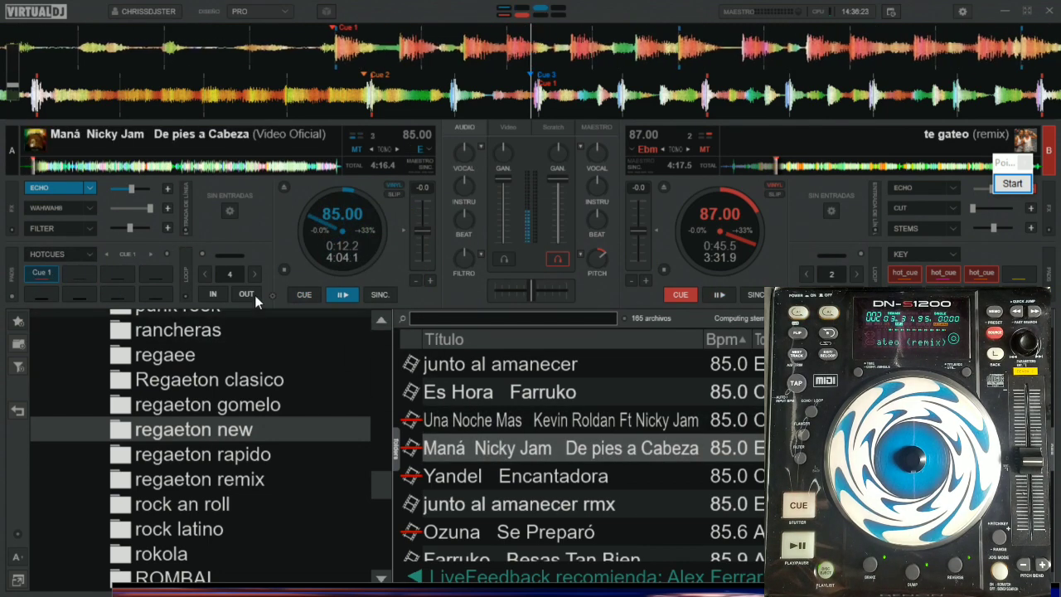
{"action": "left_click", "coordinate": [81, 187]}
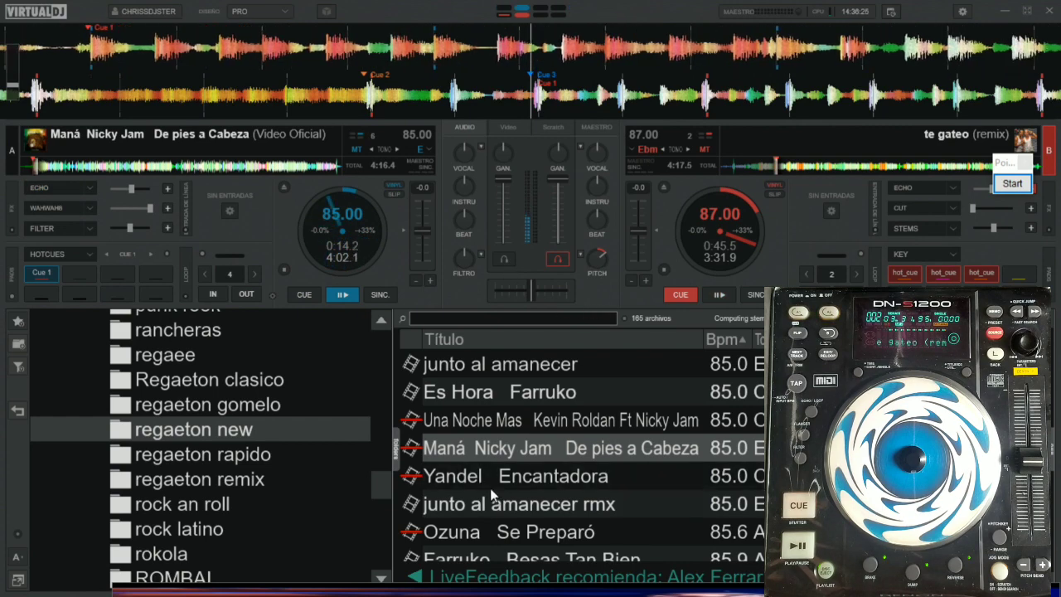
Step: Try "Yandel Encantadora" on deck A, and replace it with "junto al amanecer rmx" stopped at its cue point
{"action": "left_click_drag", "start_coordinate": [498, 476], "coordinate": [348, 303]}
{"action": "left_click", "coordinate": [348, 297]}
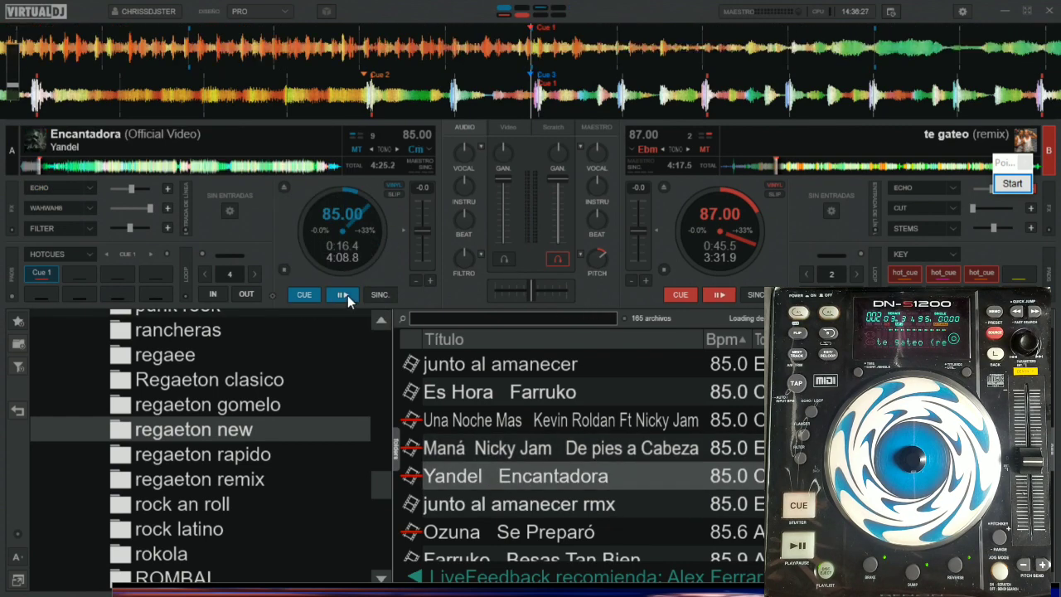
{"action": "left_click", "coordinate": [305, 295]}
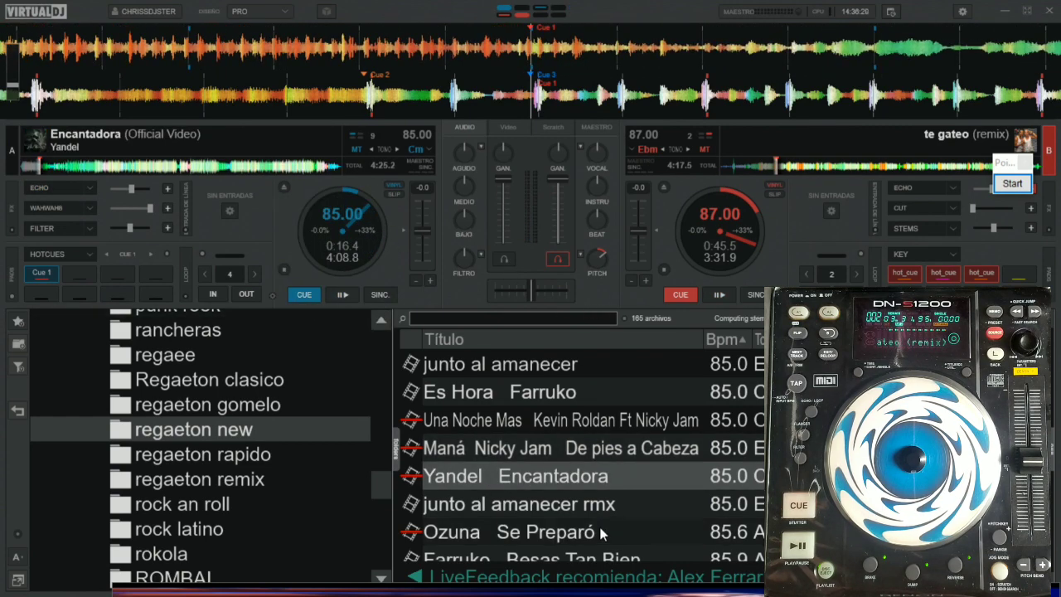
{"action": "left_click_drag", "start_coordinate": [554, 505], "coordinate": [310, 249]}
{"action": "left_click", "coordinate": [343, 295]}
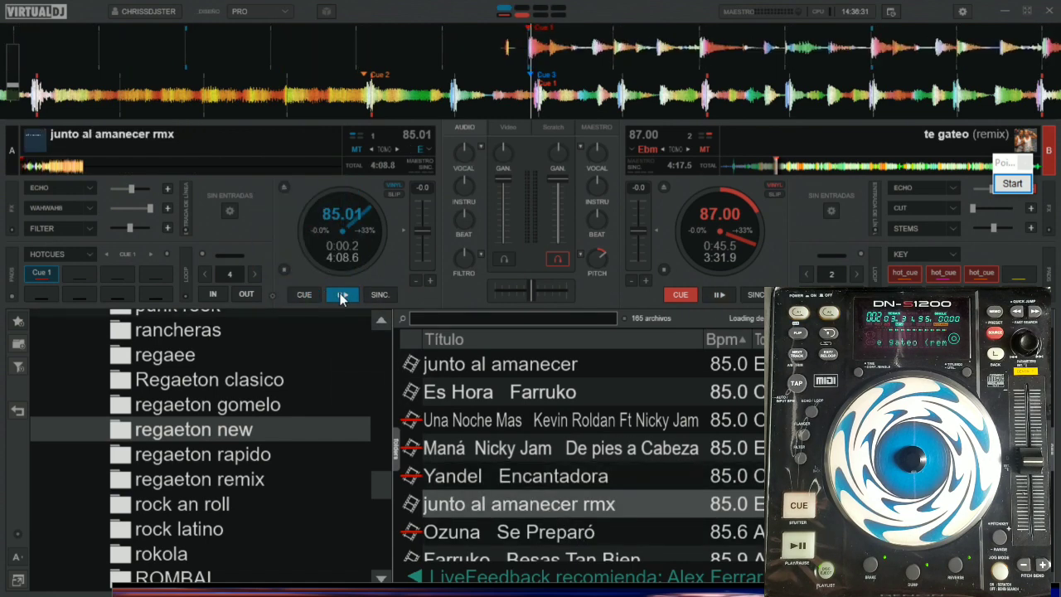
{"action": "left_click", "coordinate": [305, 294]}
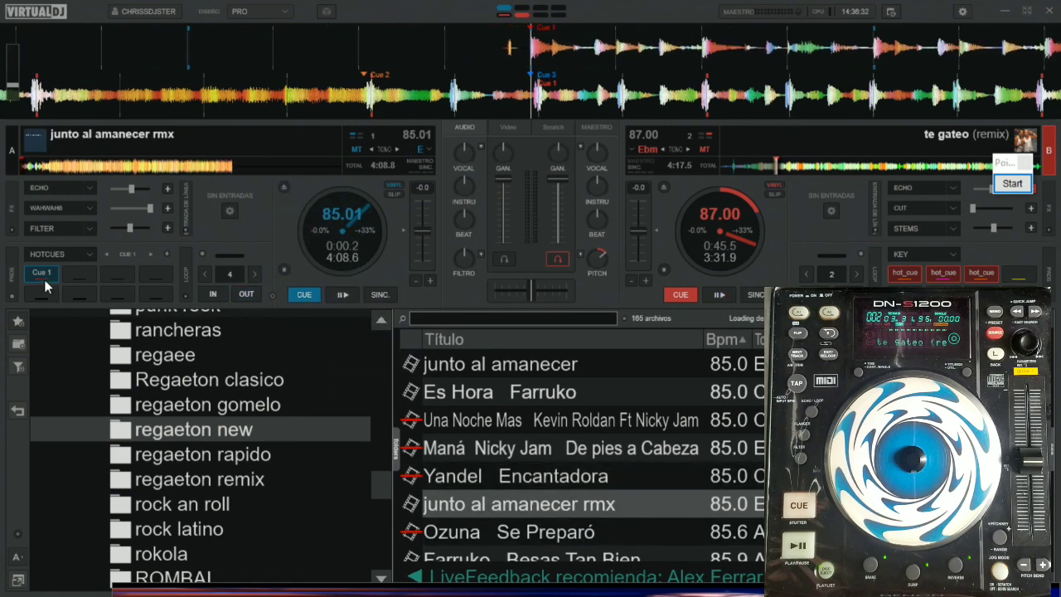
Step: Set hot cue 2 at about 0:11.5 and hot cue 3 at about 0:14.3 on deck A's track, and play from hot cue 1
{"action": "left_click", "coordinate": [38, 167]}
{"action": "key", "text": "2"}
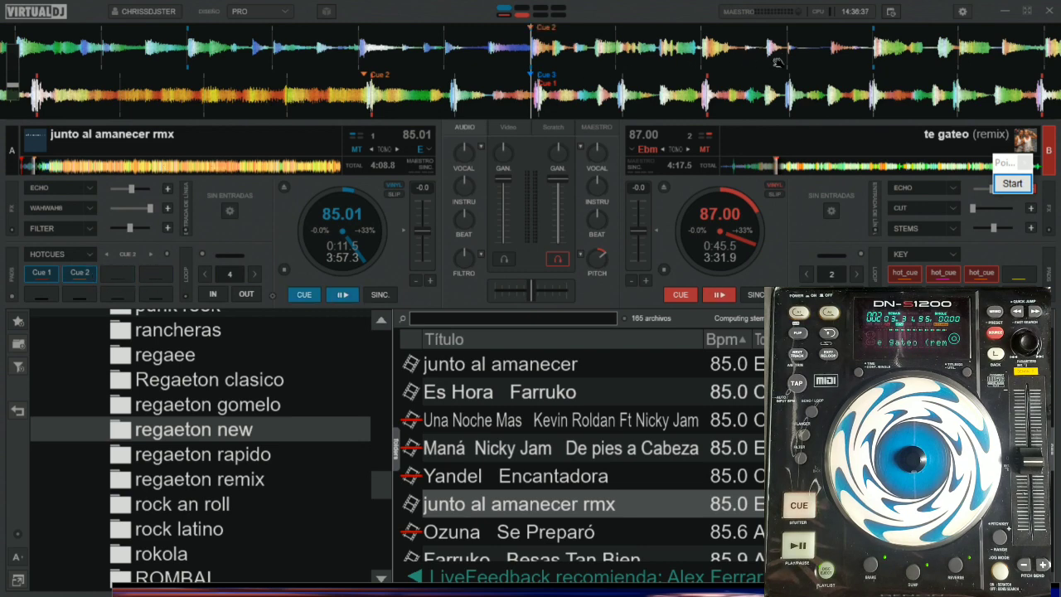
{"action": "left_click_drag", "start_coordinate": [882, 58], "coordinate": [561, 75]}
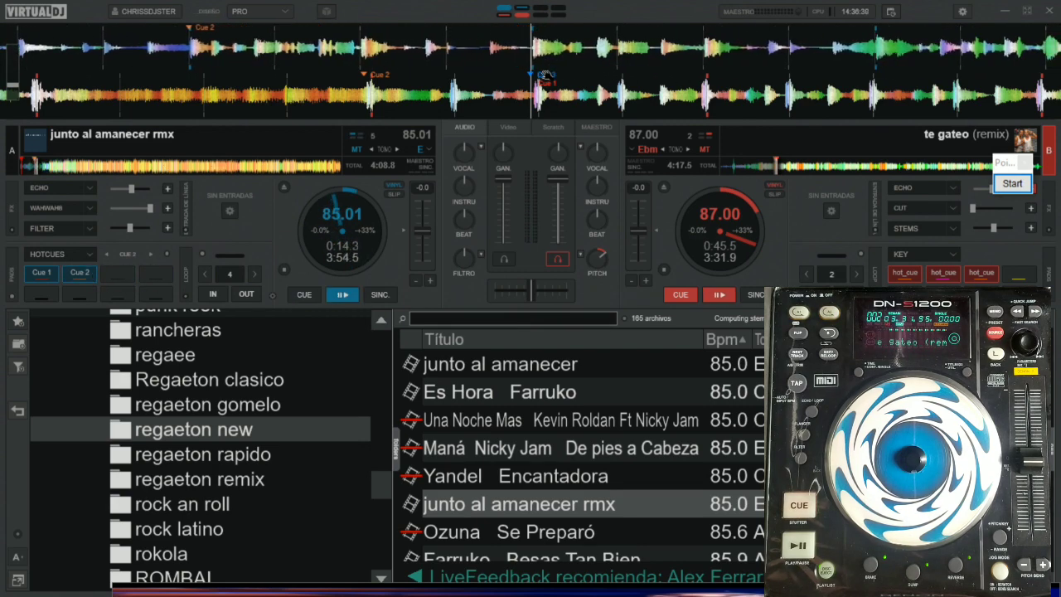
{"action": "left_click", "coordinate": [113, 275]}
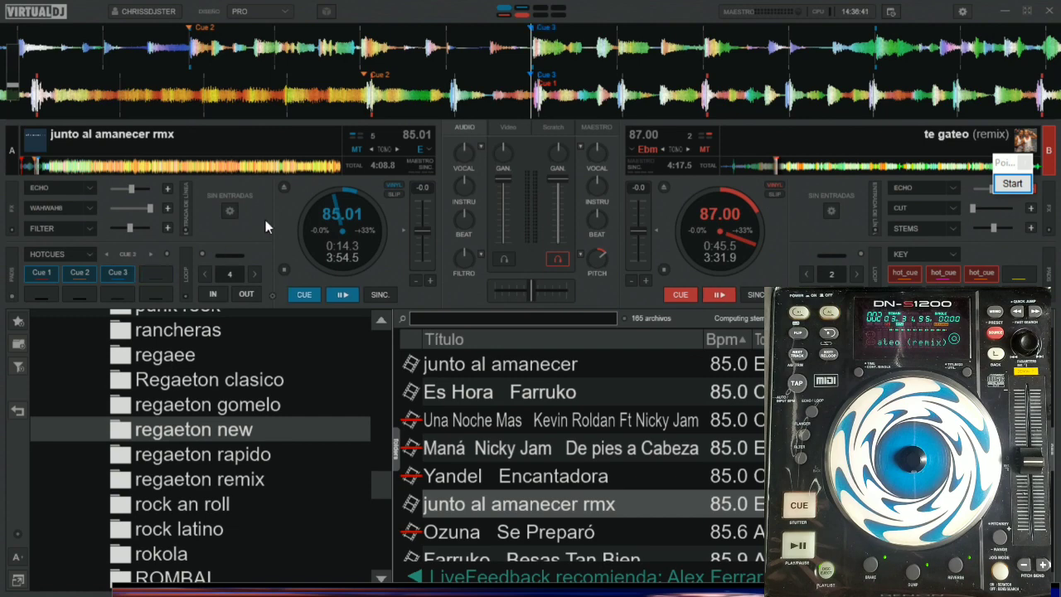
{"action": "key", "text": "space"}
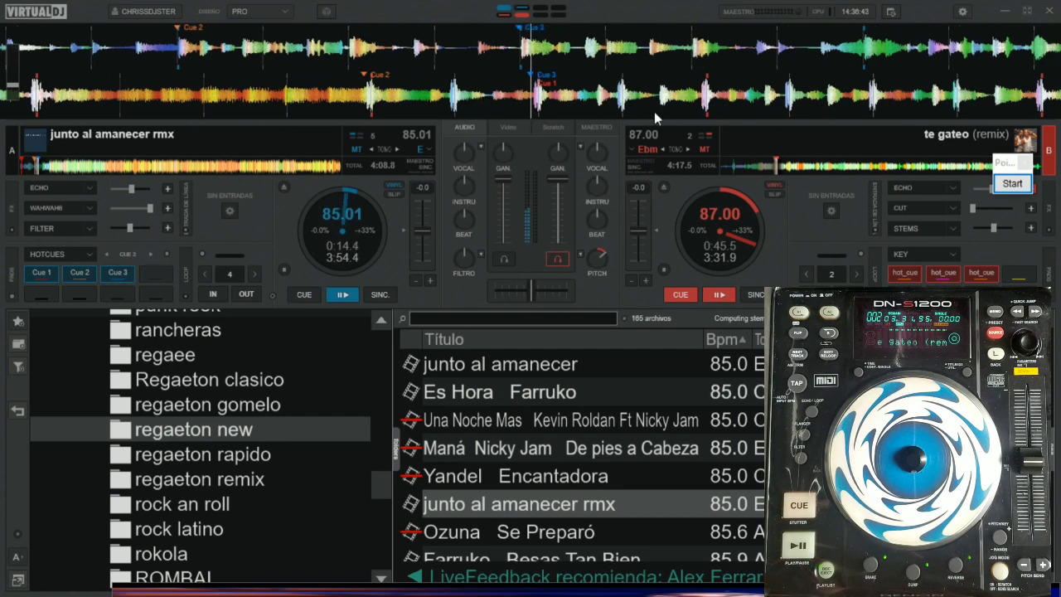
{"action": "key", "text": "1"}
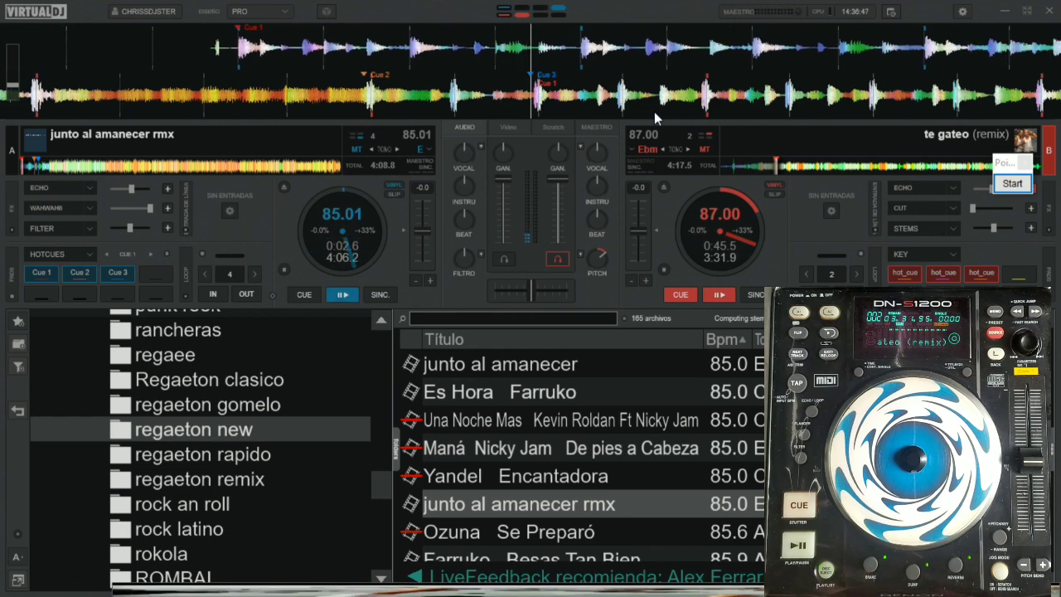
Step: Assign the DENON 1200 PRUEBA mapping to the first Denon DN-S1200 in place of prueba denon, and close the mapping settings
{"action": "left_click", "coordinate": [962, 11]}
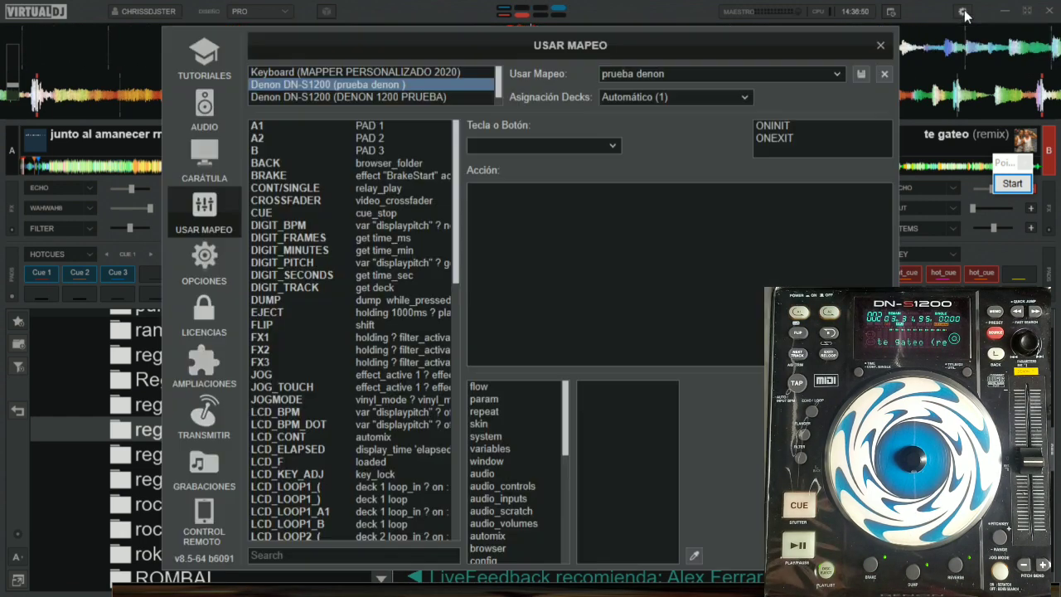
{"action": "left_click", "coordinate": [423, 95]}
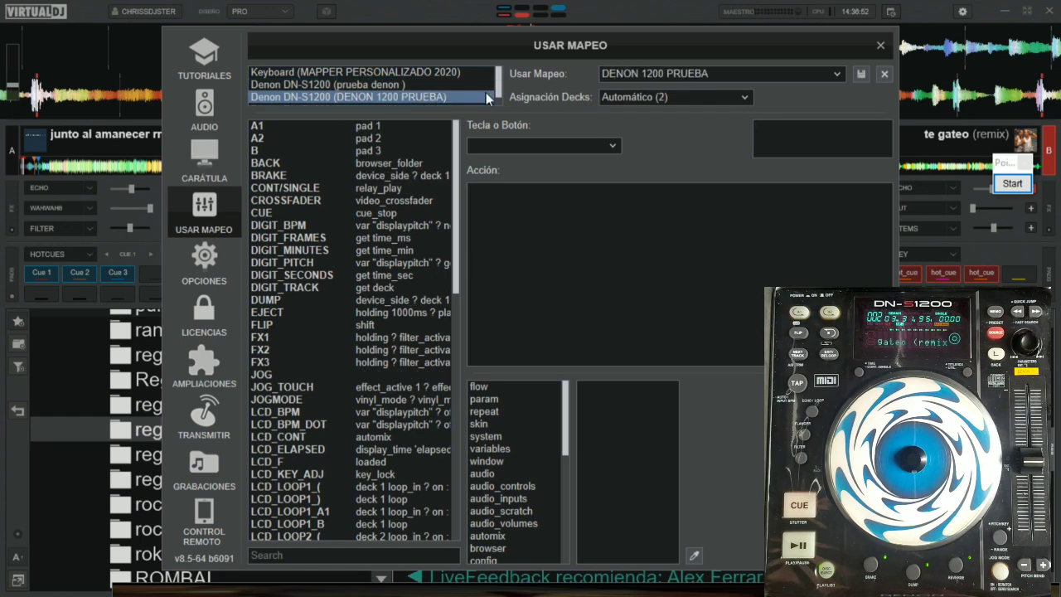
{"action": "left_click", "coordinate": [391, 86]}
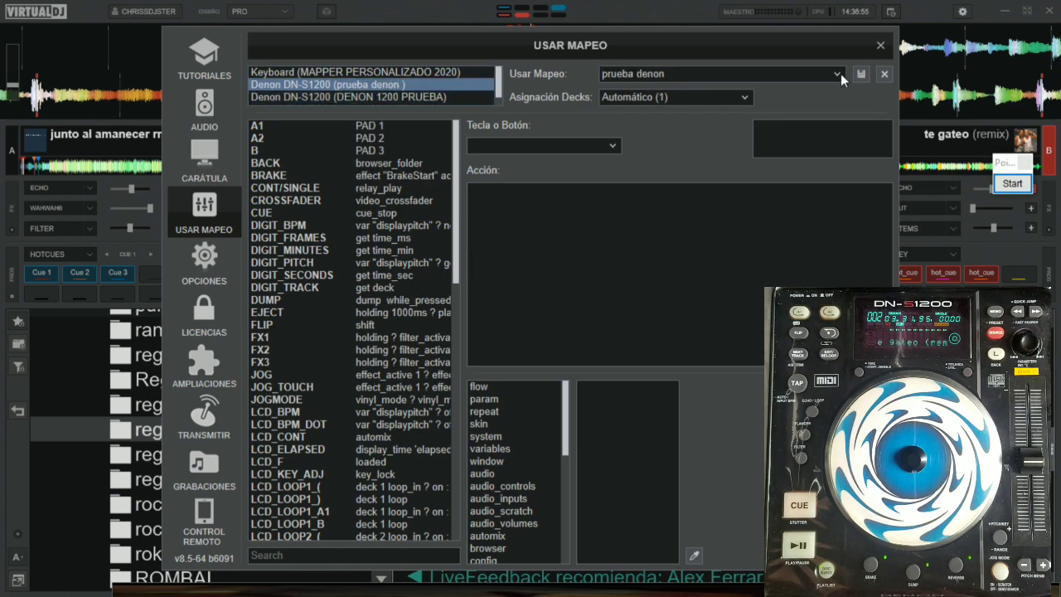
{"action": "left_click", "coordinate": [839, 74]}
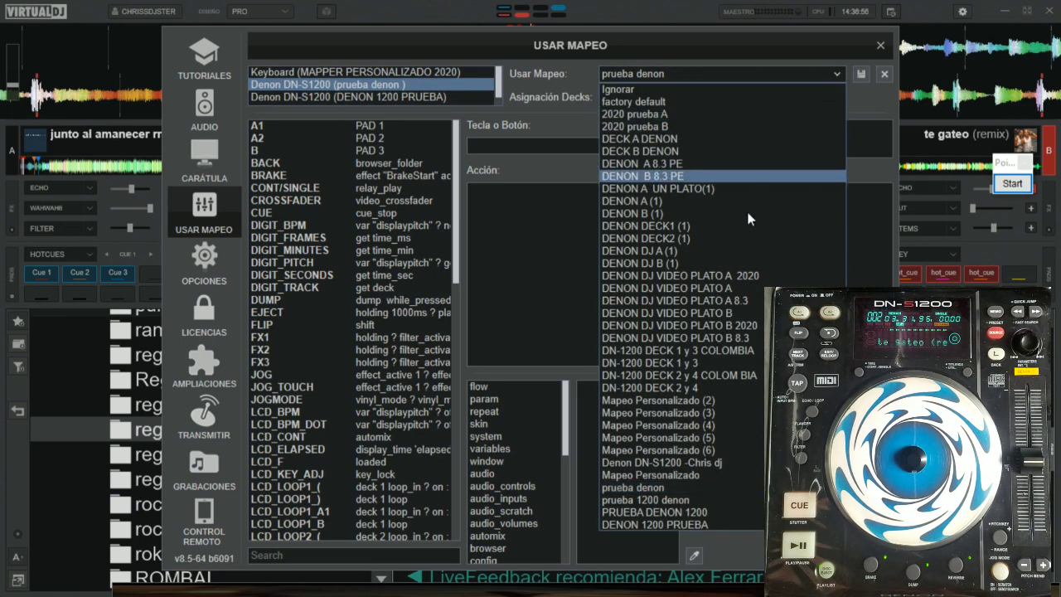
{"action": "left_click", "coordinate": [708, 521]}
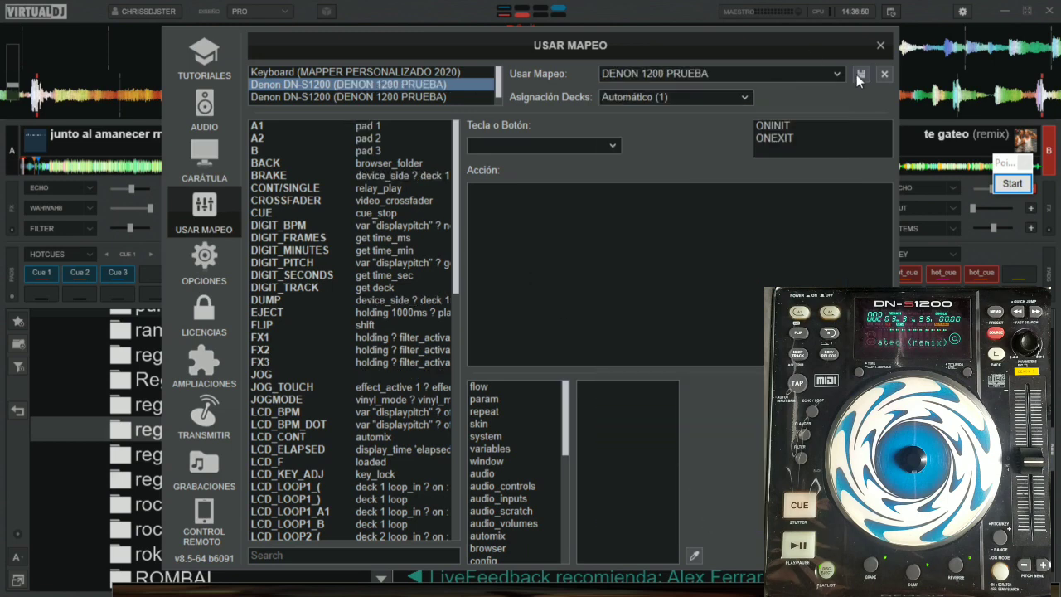
{"action": "left_click", "coordinate": [880, 45]}
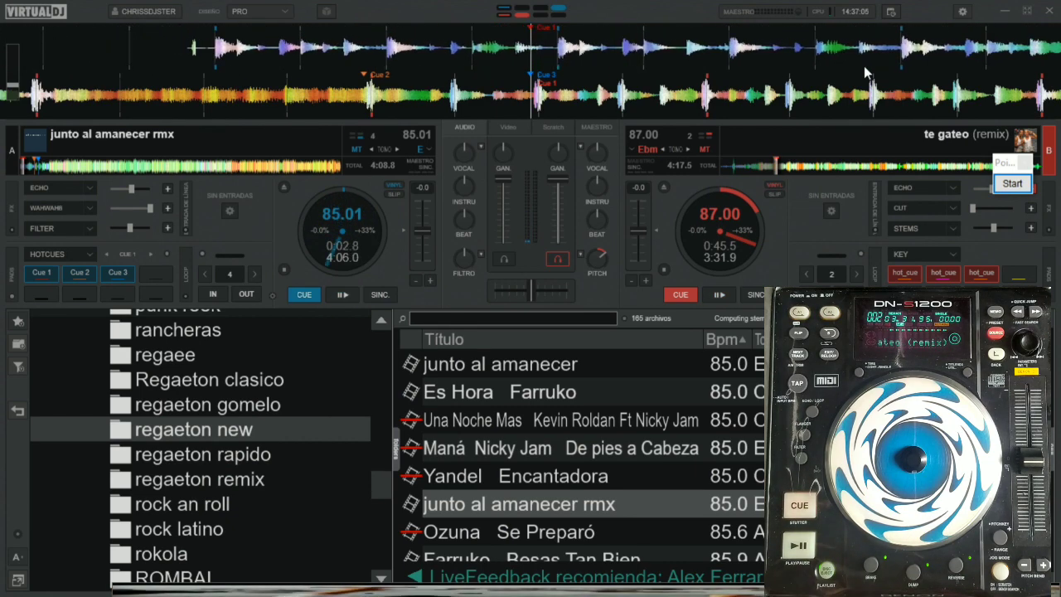
Step: Save the first Denon DN-S1200's mapping under the name DENON 1200 PRUEBA a, and open the BRAKE button's script for editing
{"action": "left_click", "coordinate": [961, 13]}
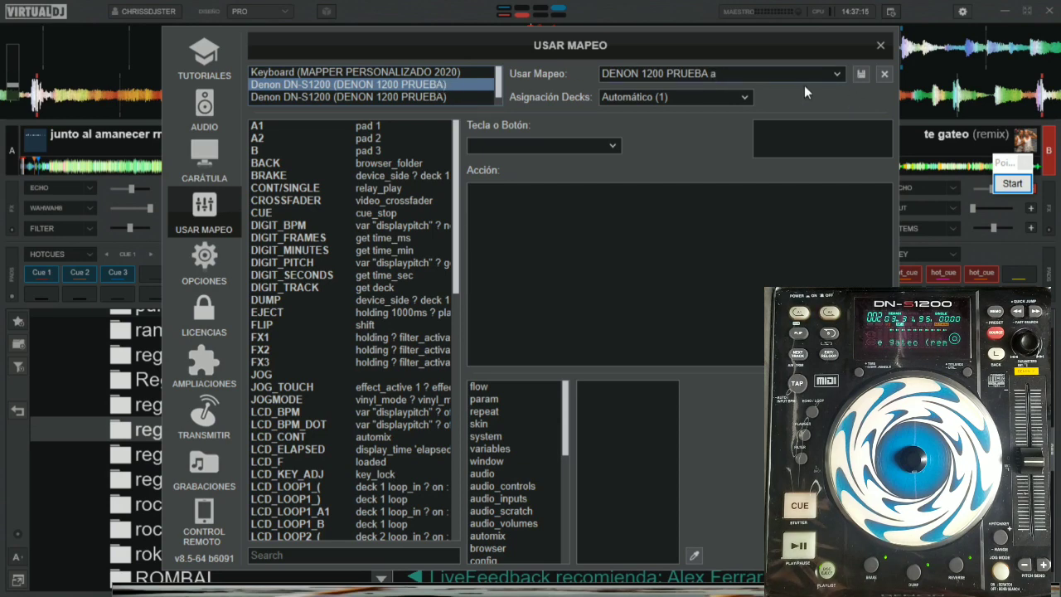
{"action": "left_click", "coordinate": [860, 74]}
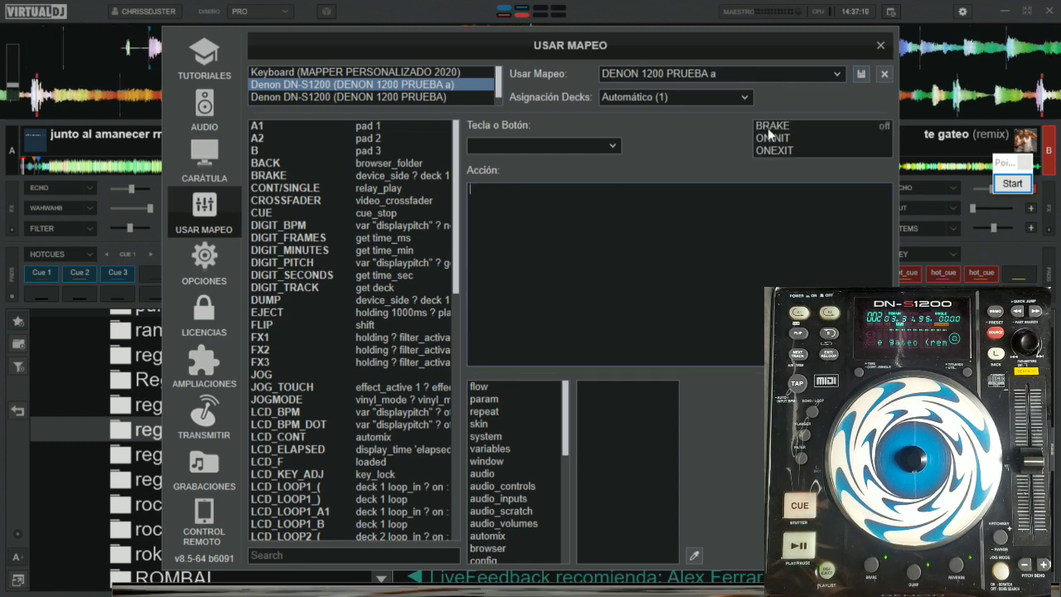
{"action": "left_click", "coordinate": [768, 126]}
{"action": "left_click", "coordinate": [776, 139]}
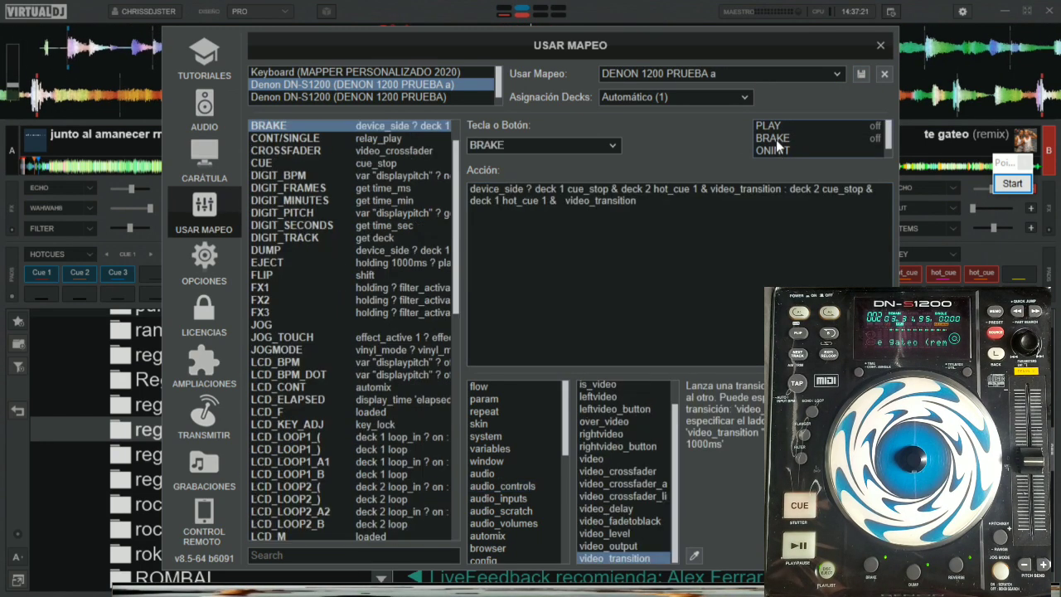
{"action": "left_click", "coordinate": [568, 189]}
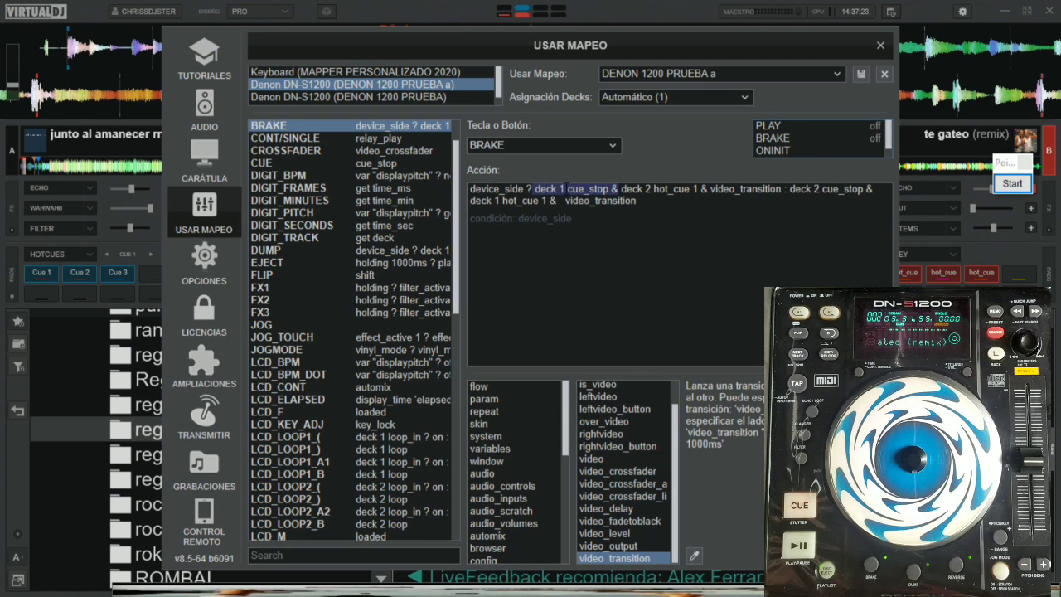
{"action": "left_click", "coordinate": [604, 189]}
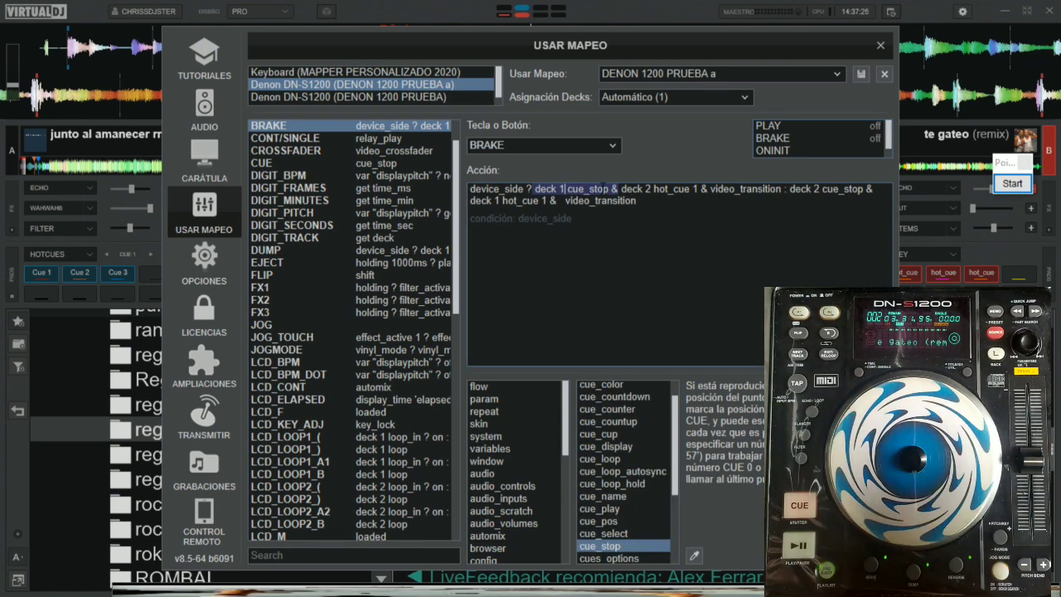
Step: Switch to the Word document and copy the complete Palto 2 script, from device_side through video_transition
{"action": "key", "text": "alt+Tab"}
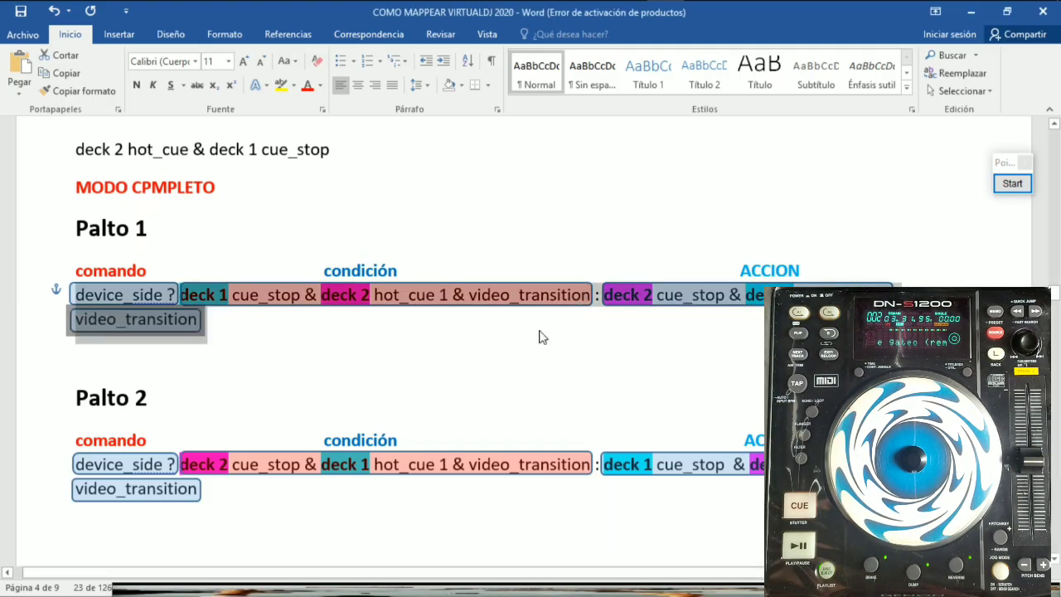
{"action": "left_click", "coordinate": [71, 452]}
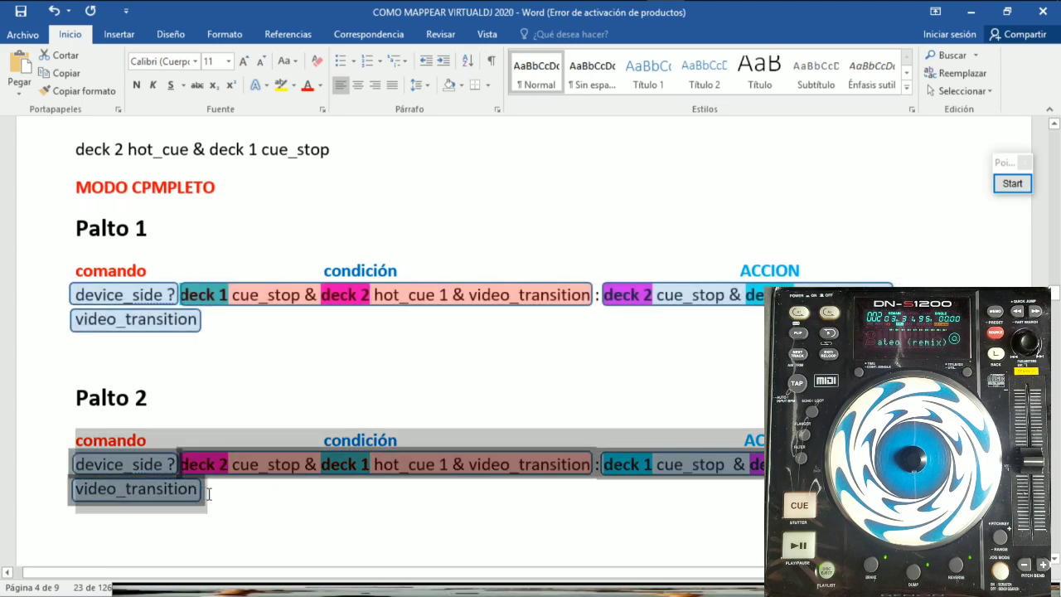
{"action": "left_click", "coordinate": [184, 488]}
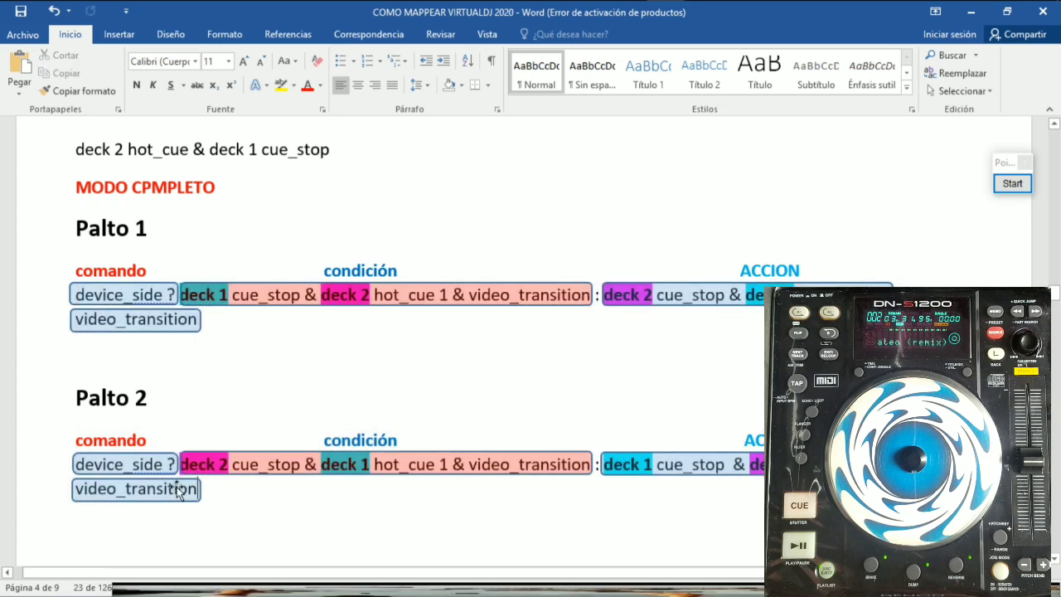
{"action": "double_click", "coordinate": [56, 464]}
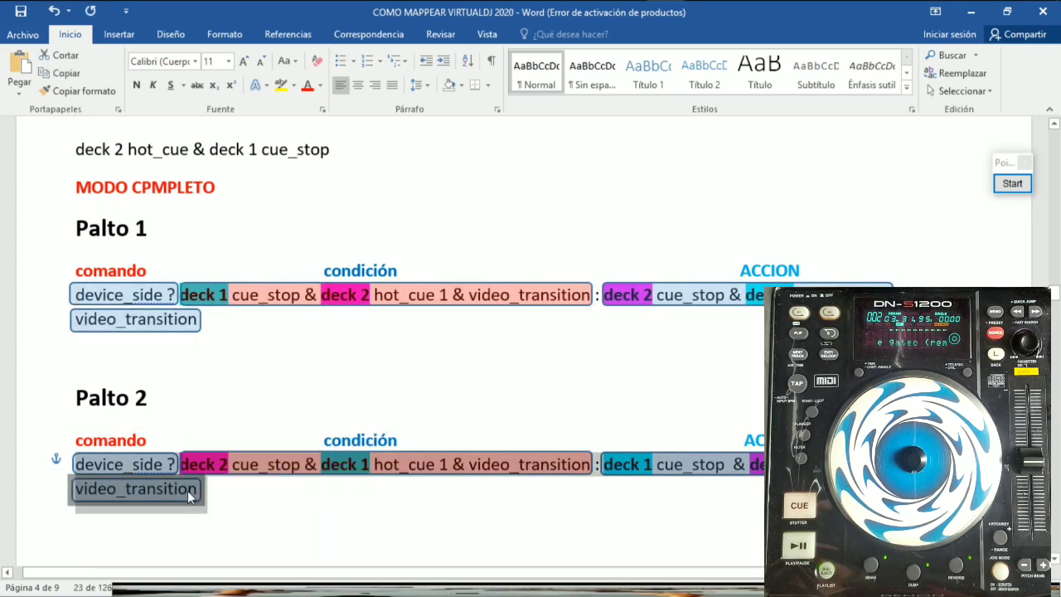
Step: Back in VirtualDJ, replace BRAKE's action with the script starting "device_side ? deck 2 cue_stop & deck 1 hot_cue 1", and close the settings
{"action": "key", "text": "alt+Tab"}
{"action": "left_click_drag", "start_coordinate": [678, 189], "coordinate": [470, 189]}
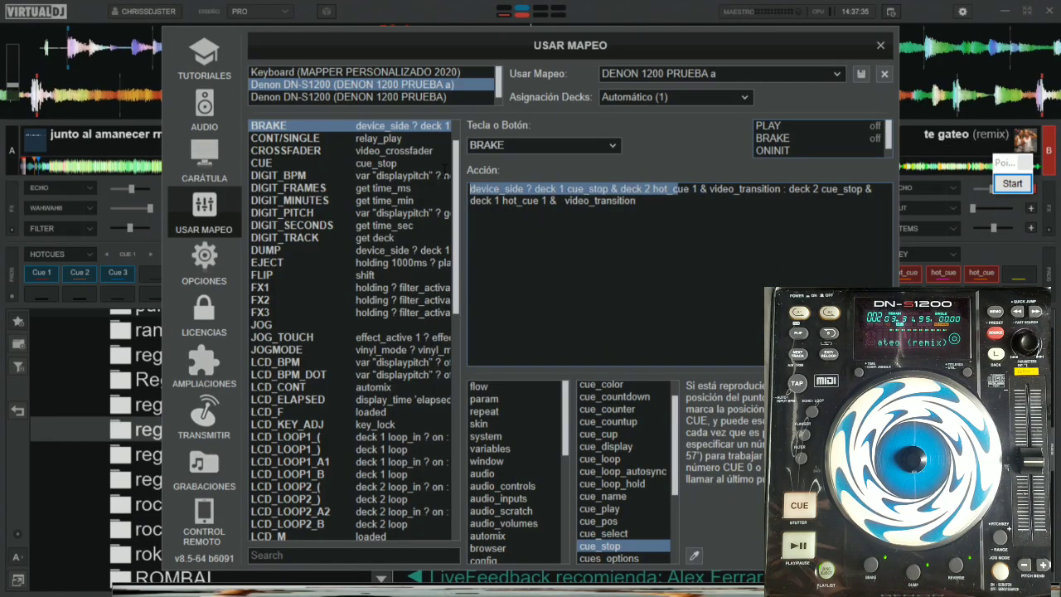
{"action": "key", "text": "BackSpace"}
{"action": "key", "text": "ctrl+a"}
{"action": "type", "text": "n"}
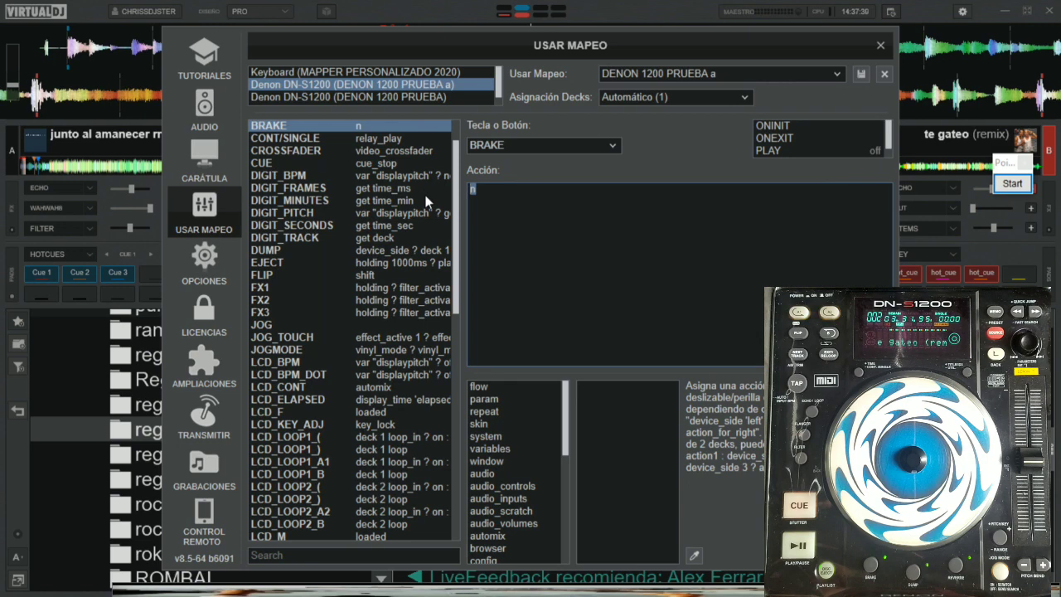
{"action": "key", "text": "BackSpace"}
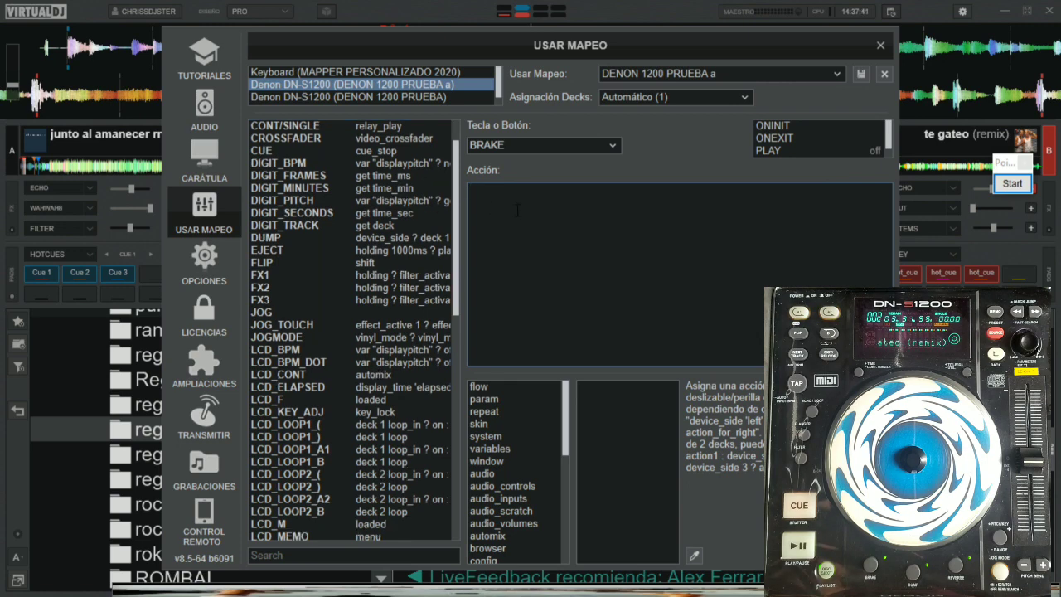
{"action": "type", "text": "v"}
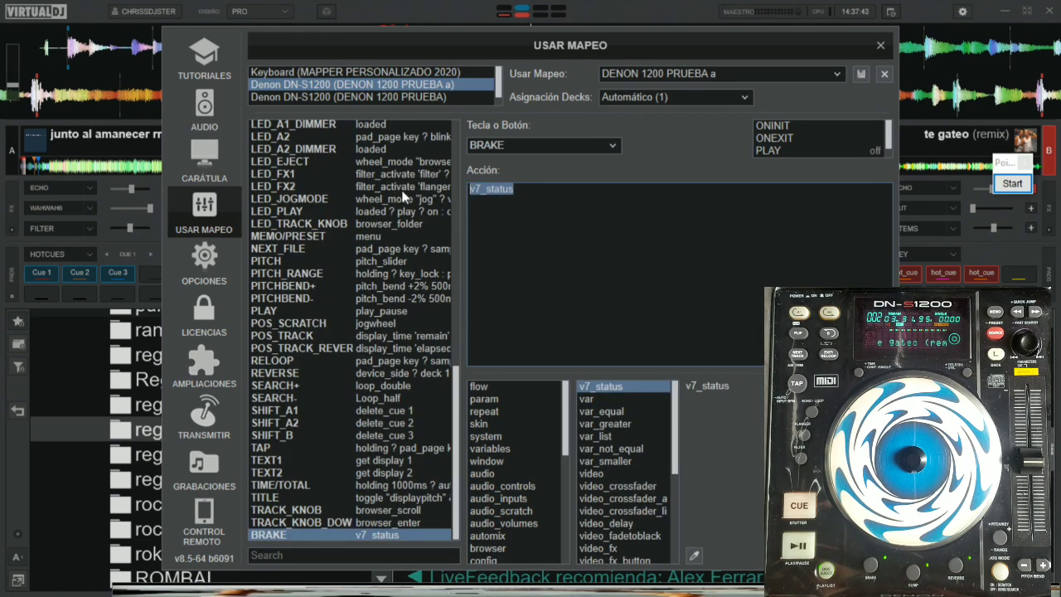
{"action": "key", "text": "BackSpace"}
{"action": "type", "text": "device_side ? deck 2 cue_stop & deck 1 hot_cue 1 & video_transition : deck 1 cue_stop & deck 2 hot_cue 1 & video_transition"}
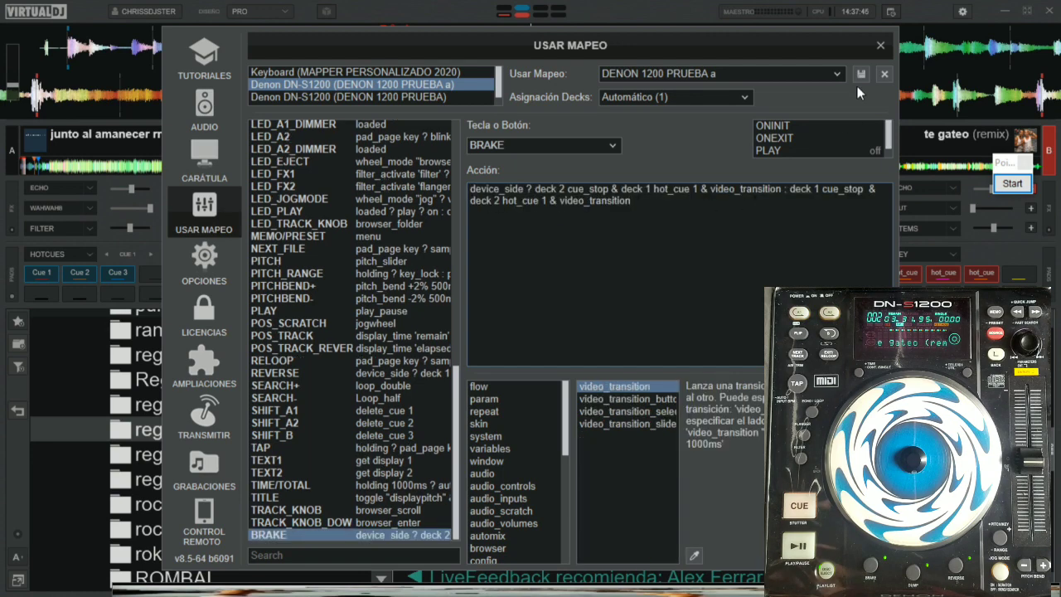
{"action": "left_click", "coordinate": [878, 53]}
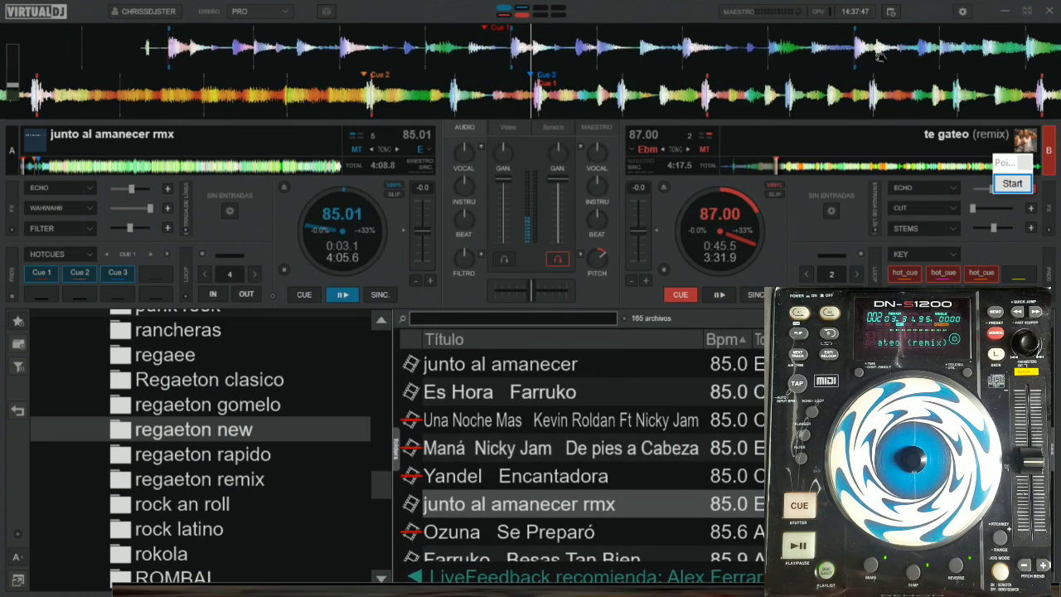
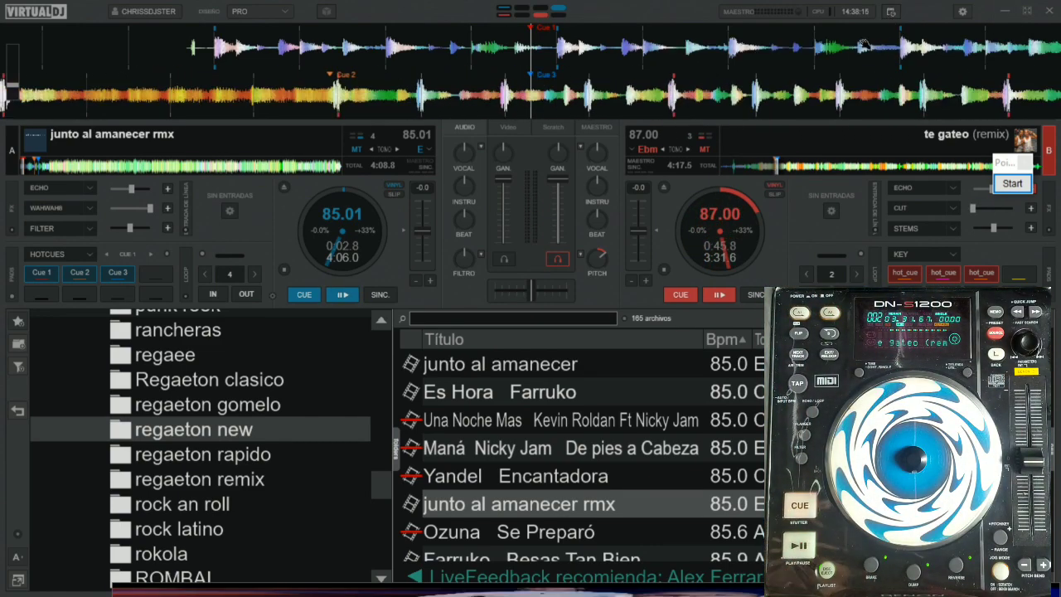
Step: Check the second Denon DN-S1200's DENON 1200 PRUEBA mapping and its SHIFT_A1 action, and close the settings
{"action": "left_click", "coordinate": [962, 13]}
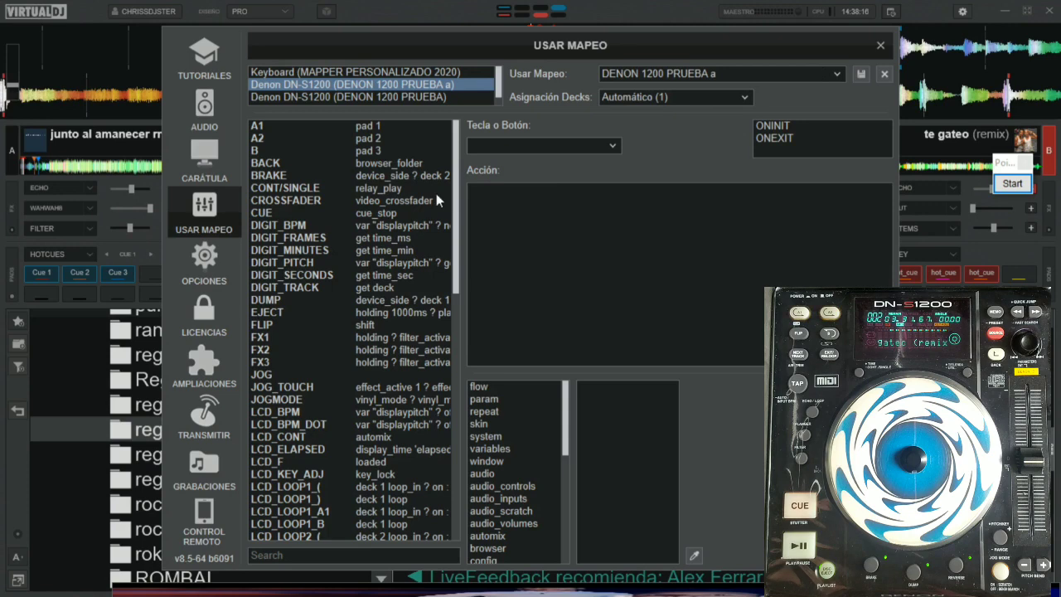
{"action": "left_click", "coordinate": [405, 98]}
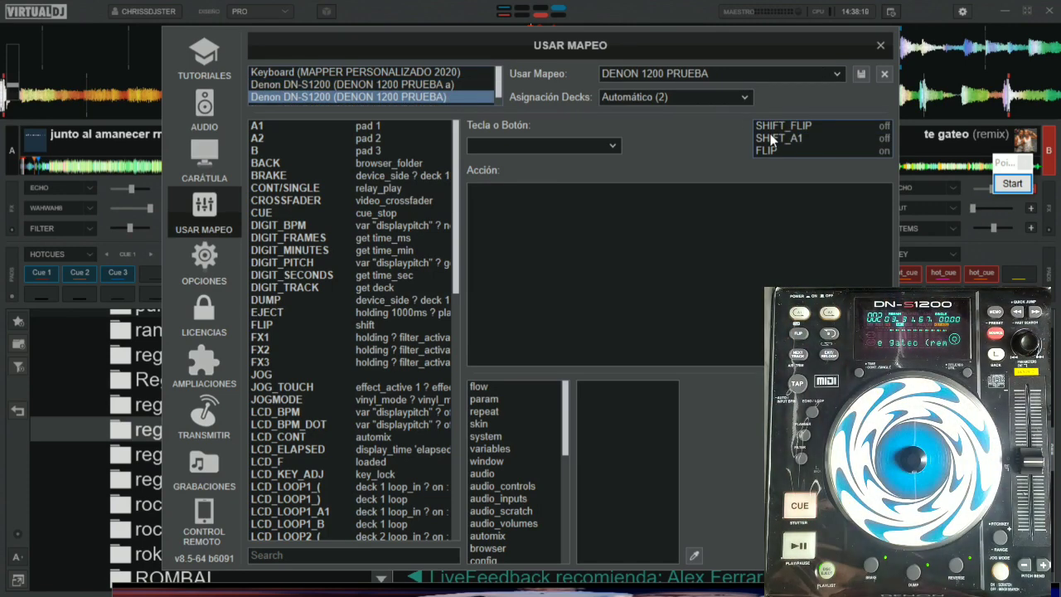
{"action": "left_click", "coordinate": [770, 135]}
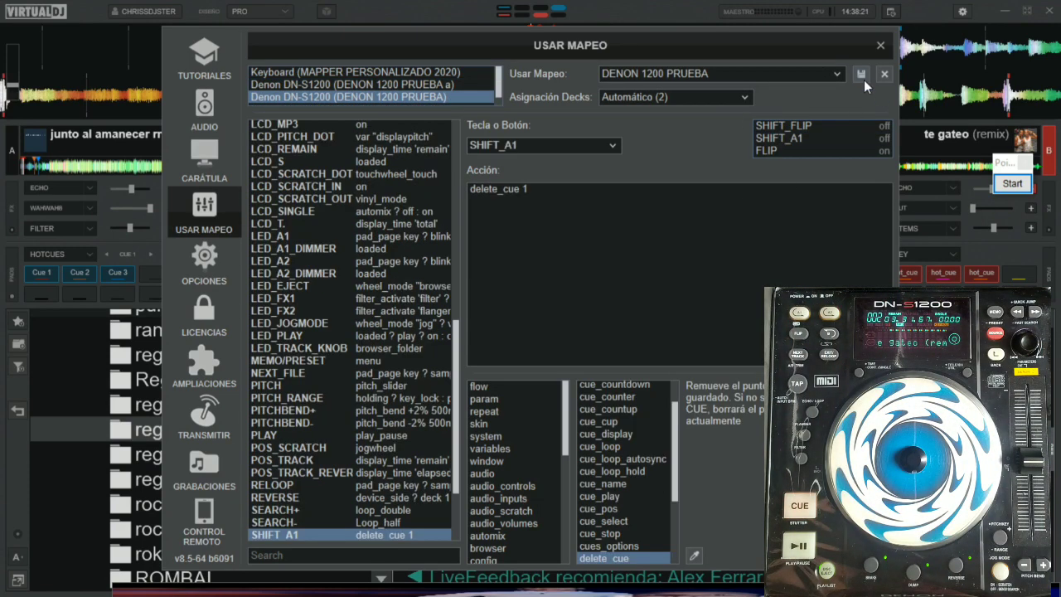
{"action": "left_click", "coordinate": [888, 52]}
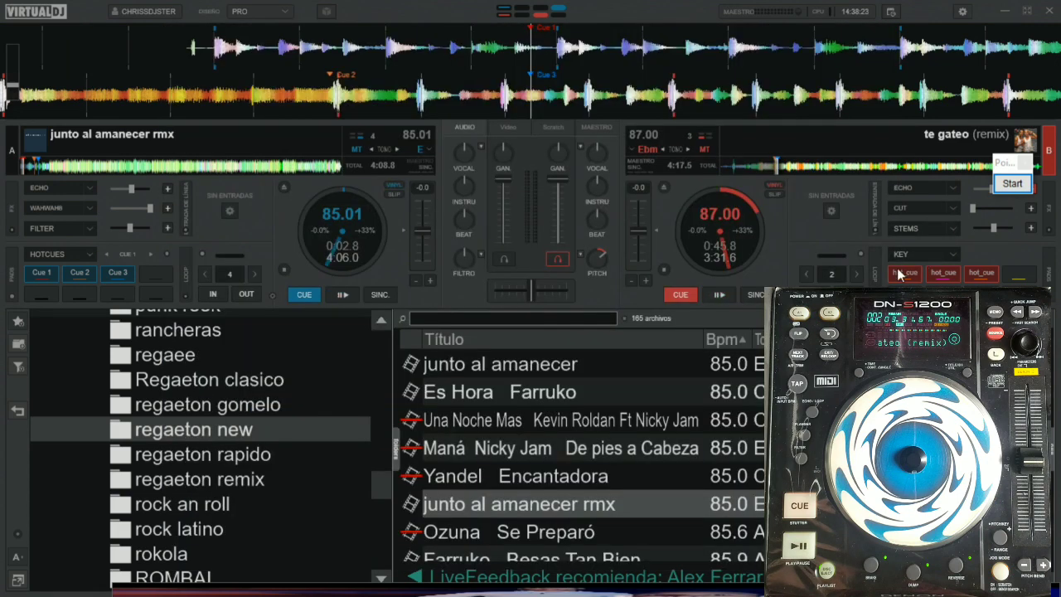
Step: Switch deck B's pads to hotcues and set hot cue 1 at about 0:44.1 on "te gateo (remix)"
{"action": "left_click", "coordinate": [951, 257]}
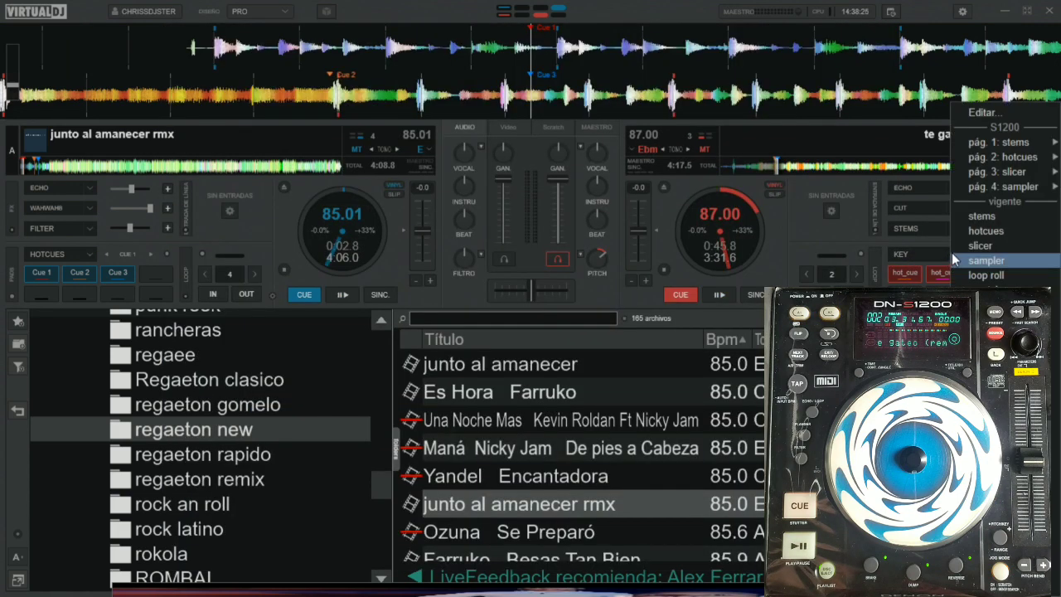
{"action": "key", "text": "Return"}
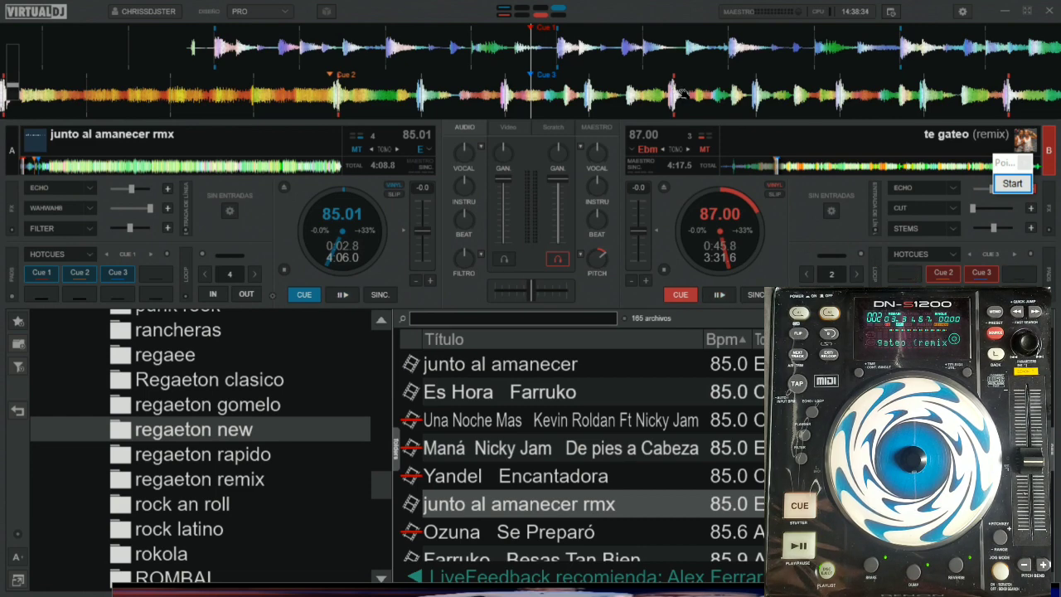
{"action": "left_click_drag", "start_coordinate": [681, 101], "coordinate": [876, 119]}
{"action": "left_click", "coordinate": [915, 275]}
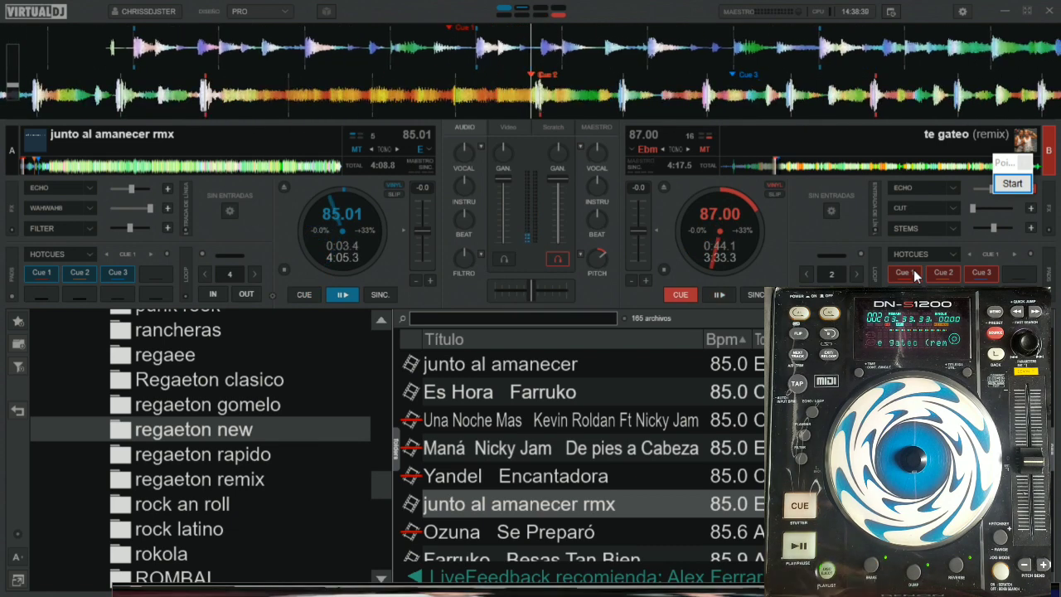
{"action": "left_click_drag", "start_coordinate": [635, 53], "coordinate": [609, 63]}
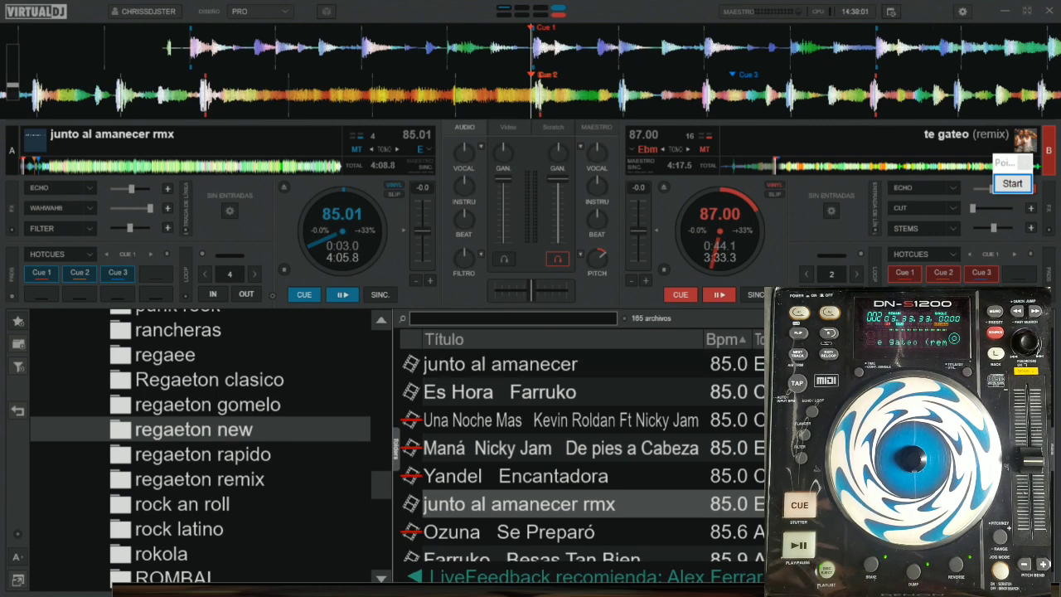
Step: Open the first Denon DN-S1200's mapping settings, switch to the Word document and copy the complete Palto 1 script
{"action": "left_click", "coordinate": [965, 15]}
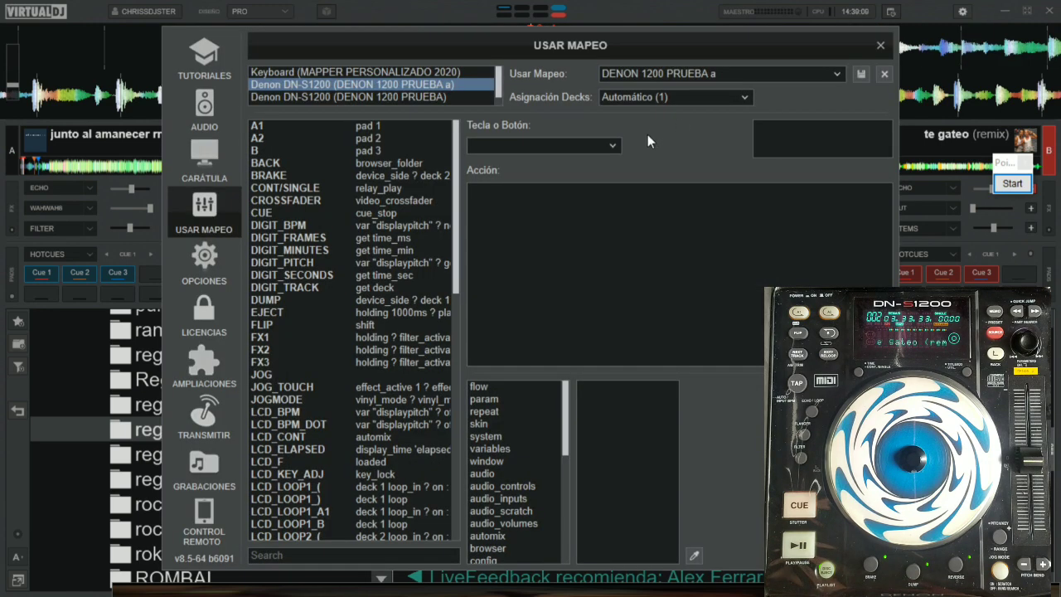
{"action": "left_click", "coordinate": [1004, 14]}
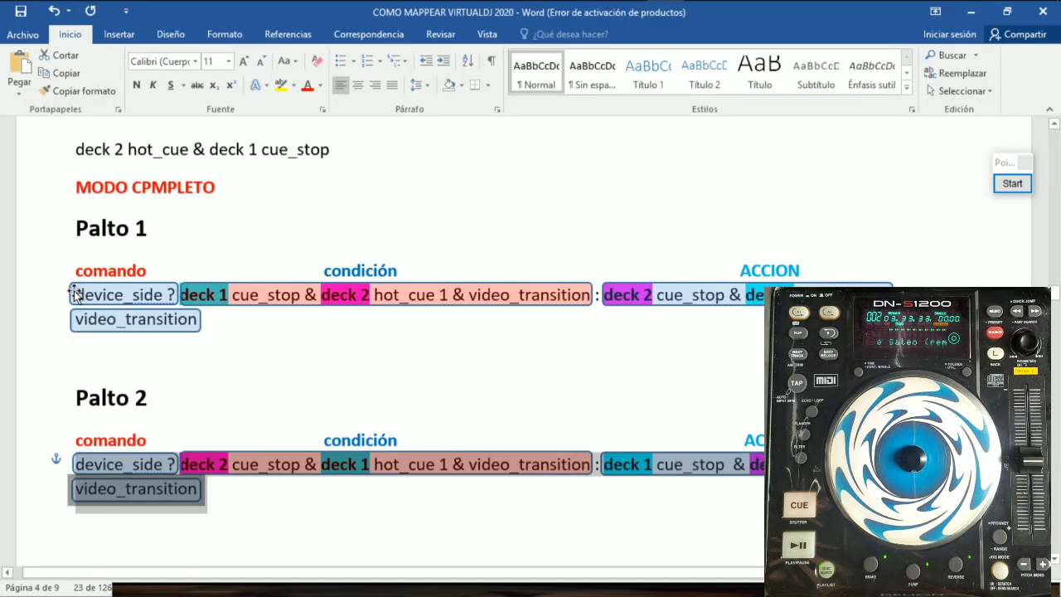
{"action": "left_click_drag", "start_coordinate": [67, 286], "coordinate": [184, 321]}
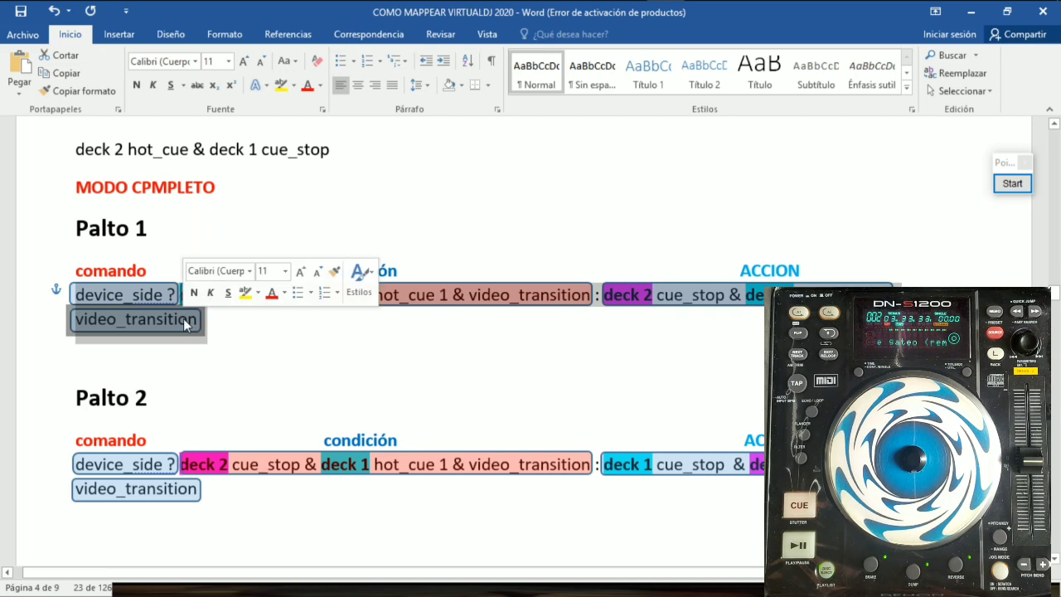
{"action": "mouse_move", "coordinate": [686, 14]}
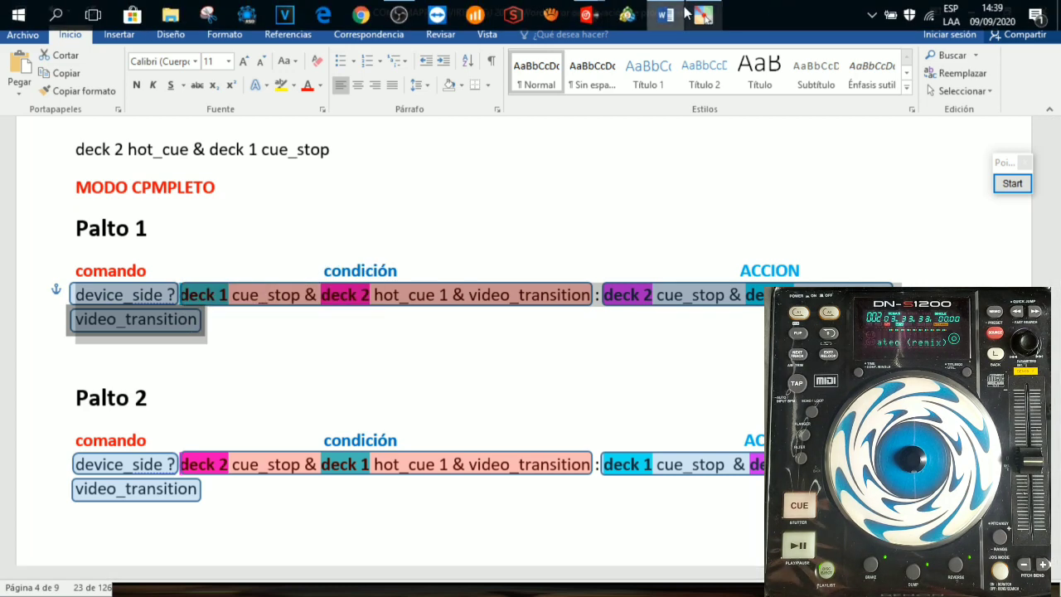
{"action": "mouse_move", "coordinate": [585, 14]}
Step: Back in VirtualDJ, replace the first player's BRAKE action with the script starting "device_side ? deck 1 cue_stop & deck 2 hot_cue 1"
{"action": "left_click", "coordinate": [531, 125]}
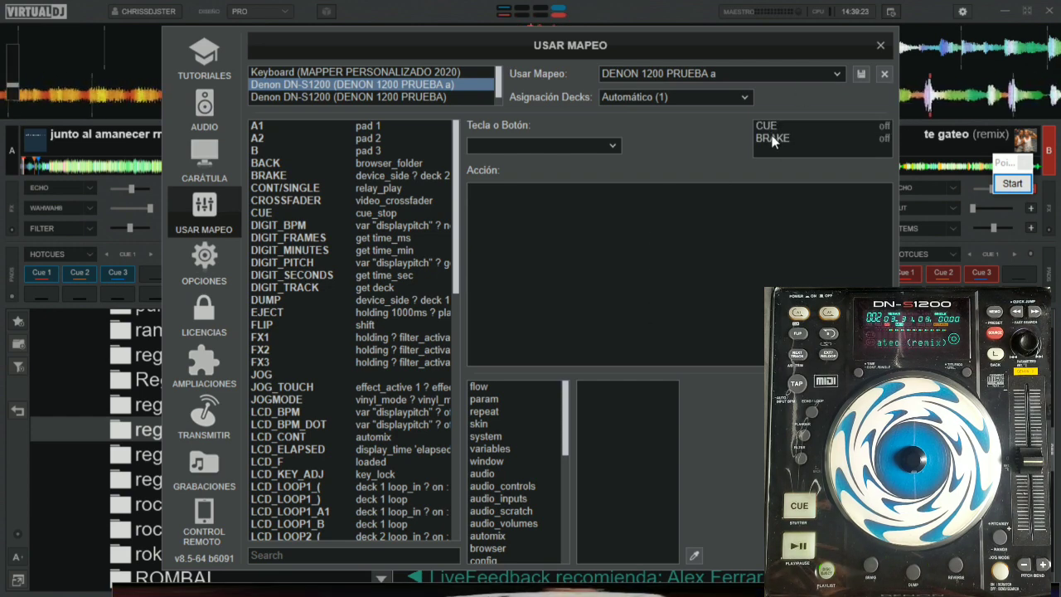
{"action": "left_click", "coordinate": [771, 139]}
{"action": "left_click_drag", "start_coordinate": [620, 212], "coordinate": [378, 189]}
{"action": "key", "text": "BackSpace"}
{"action": "key", "text": "ctrl+z"}
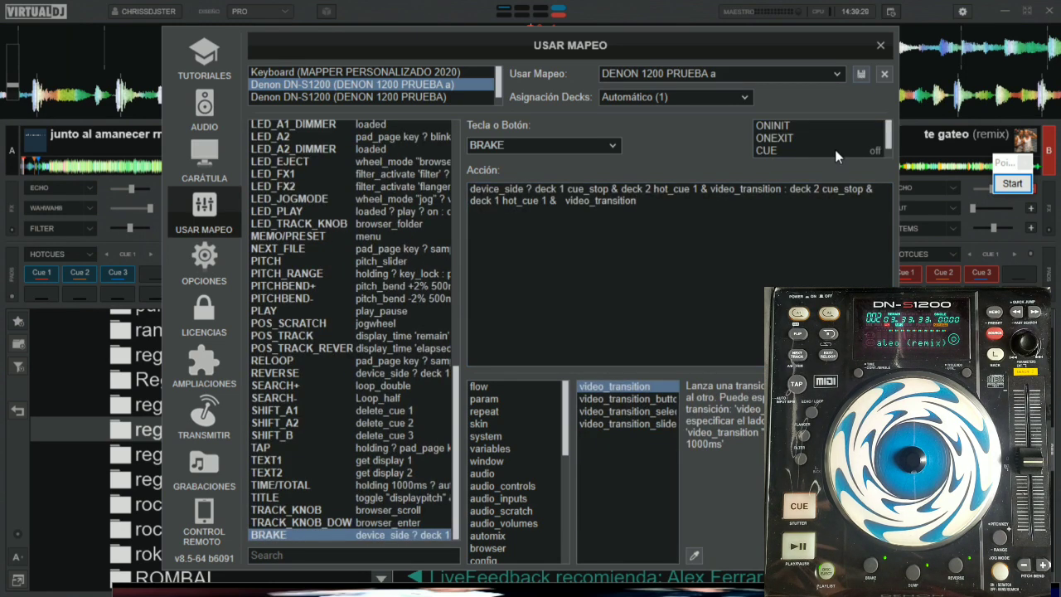
Step: Switch to the Word document and copy the complete Palto 2 script, starting at "device_side ?" and ending with "video_transition"
{"action": "key", "text": "alt+Tab"}
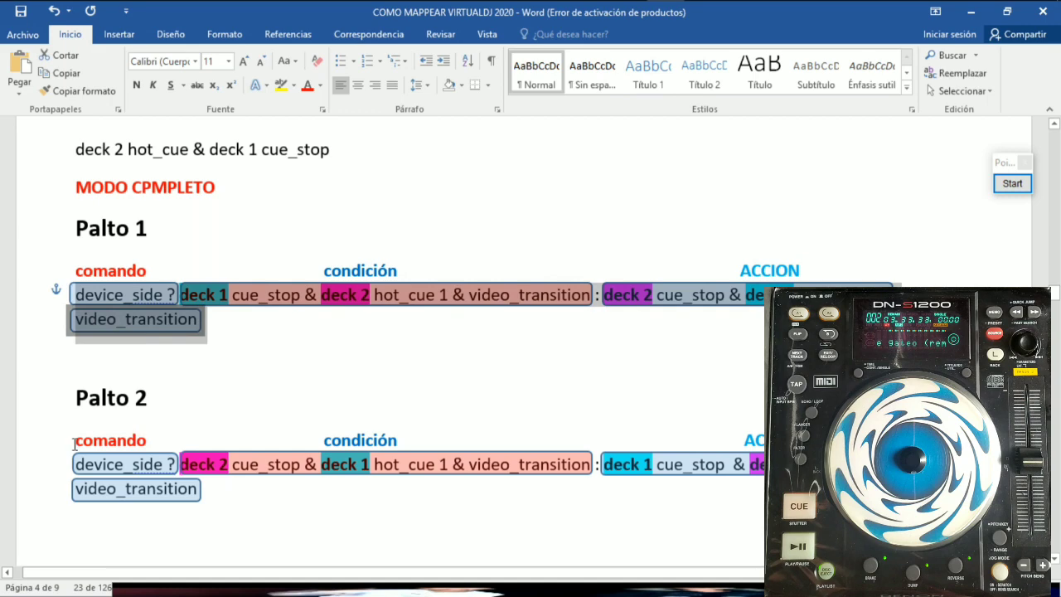
{"action": "left_click_drag", "start_coordinate": [75, 443], "coordinate": [194, 495]}
{"action": "key", "text": "ctrl+c"}
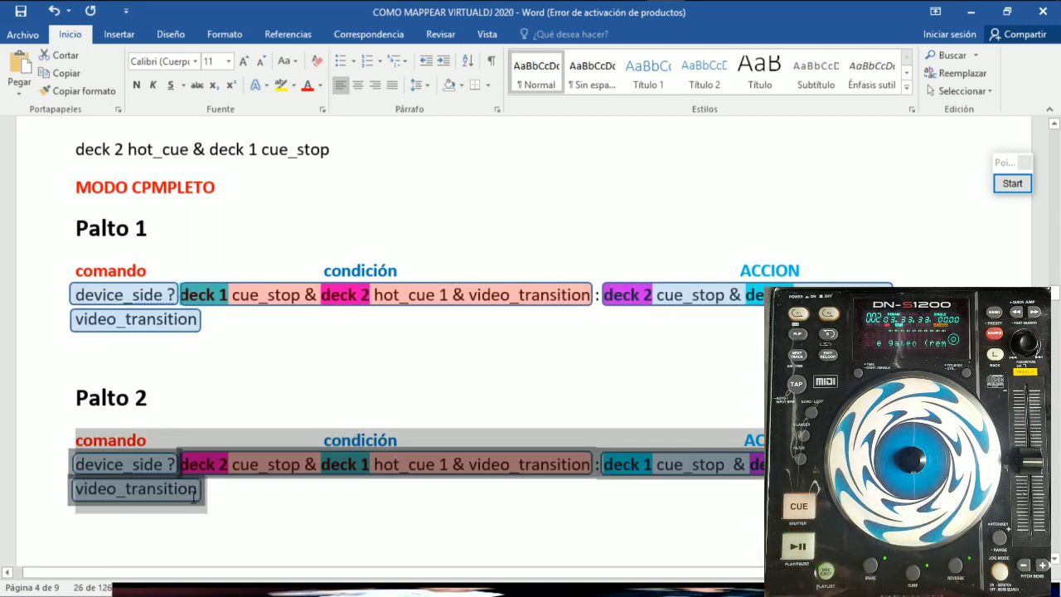
{"action": "left_click", "coordinate": [81, 469]}
{"action": "left_click", "coordinate": [62, 463]}
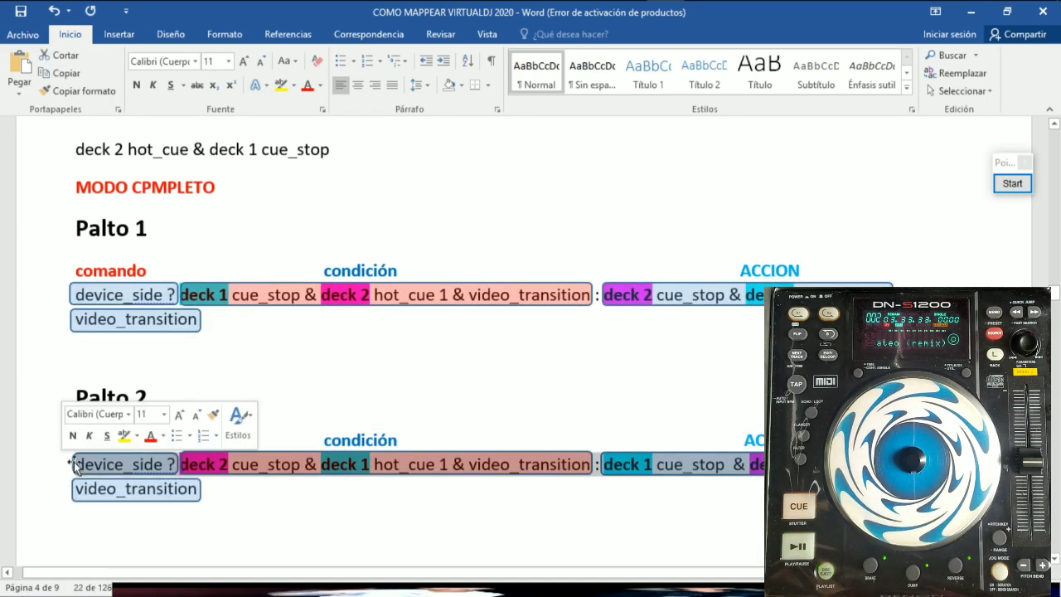
{"action": "left_click", "coordinate": [58, 464]}
{"action": "left_click", "coordinate": [57, 469]}
{"action": "left_click_drag", "start_coordinate": [57, 469], "coordinate": [168, 488]}
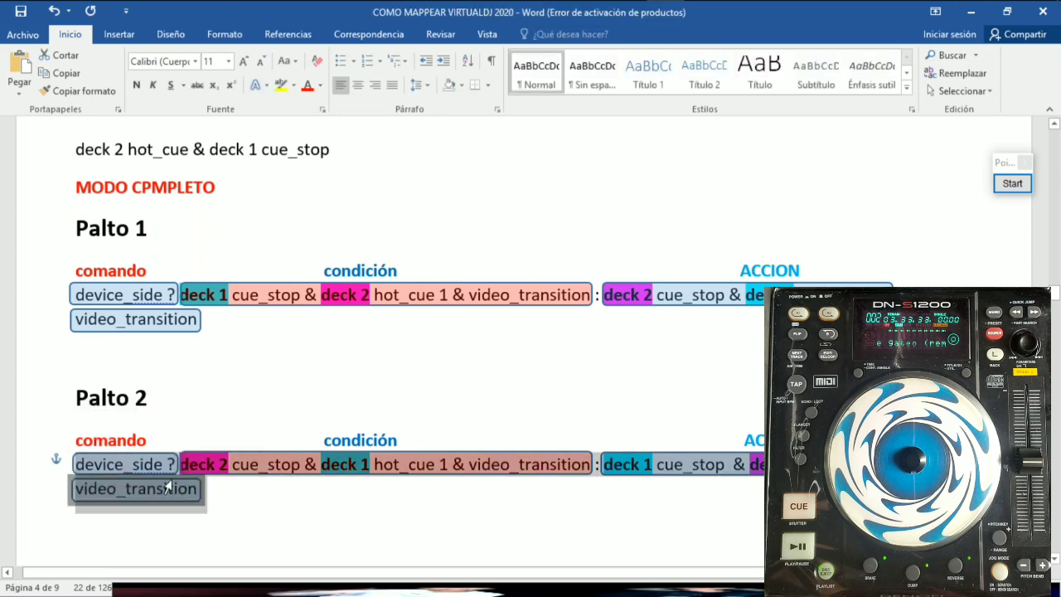
{"action": "left_click", "coordinate": [149, 476]}
{"action": "left_click", "coordinate": [76, 466]}
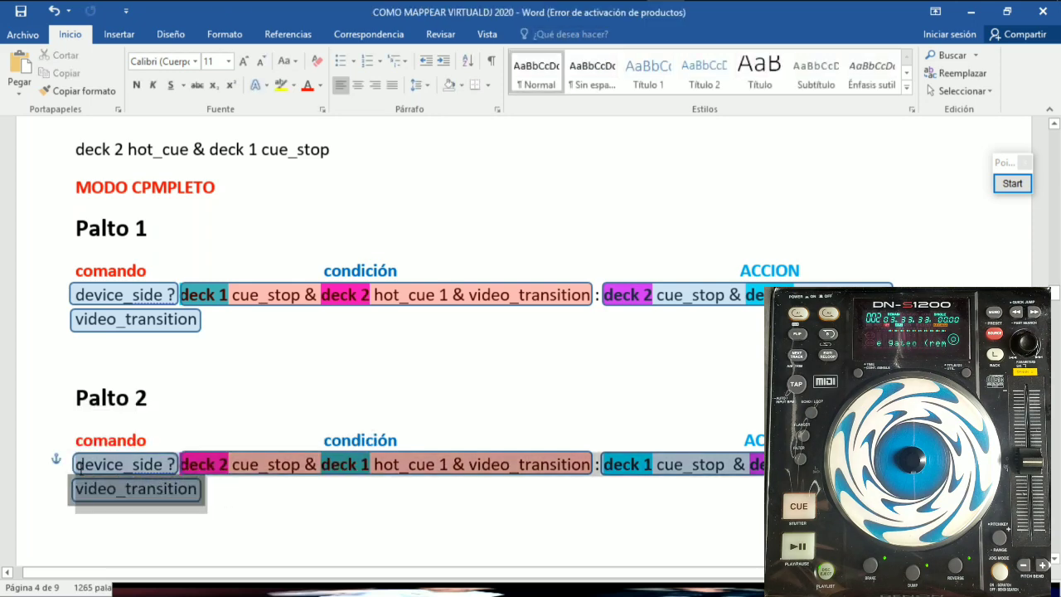
Step: Back in VirtualDJ, replace the second player's BRAKE action with the script starting "device_side ? deck 2 cue_stop & deck 1 hot_cue 1" and close the settings
{"action": "key", "text": "alt+Tab"}
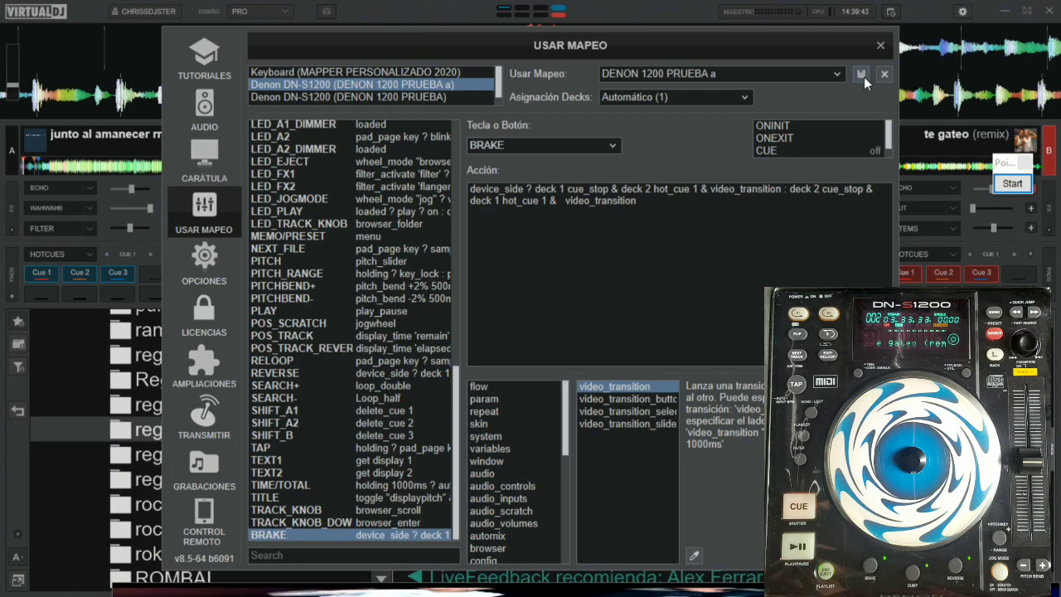
{"action": "left_click", "coordinate": [386, 97]}
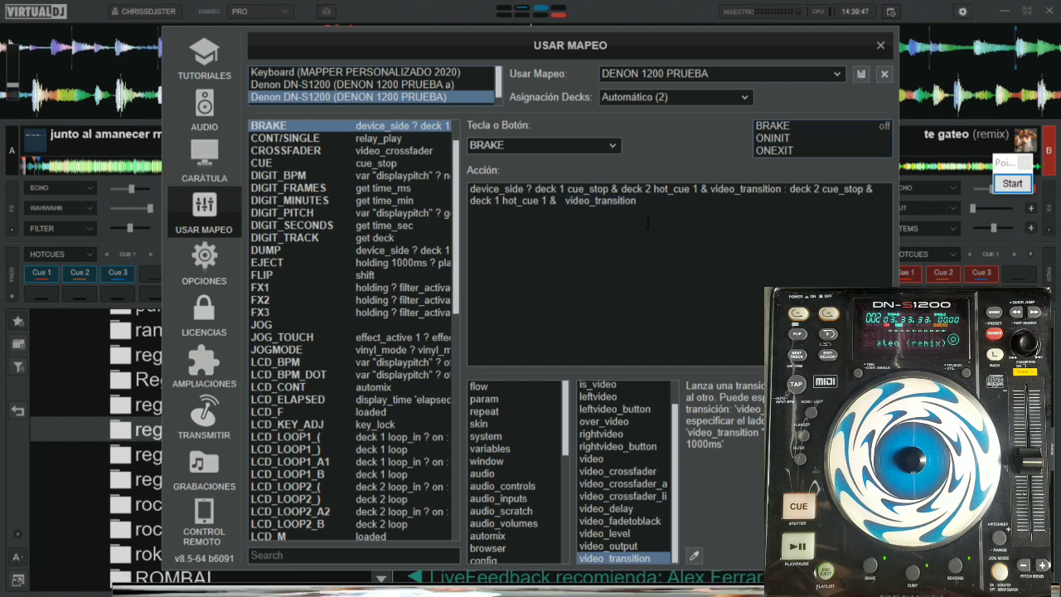
{"action": "key", "text": "ctrl+a"}
{"action": "key", "text": "ctrl+v"}
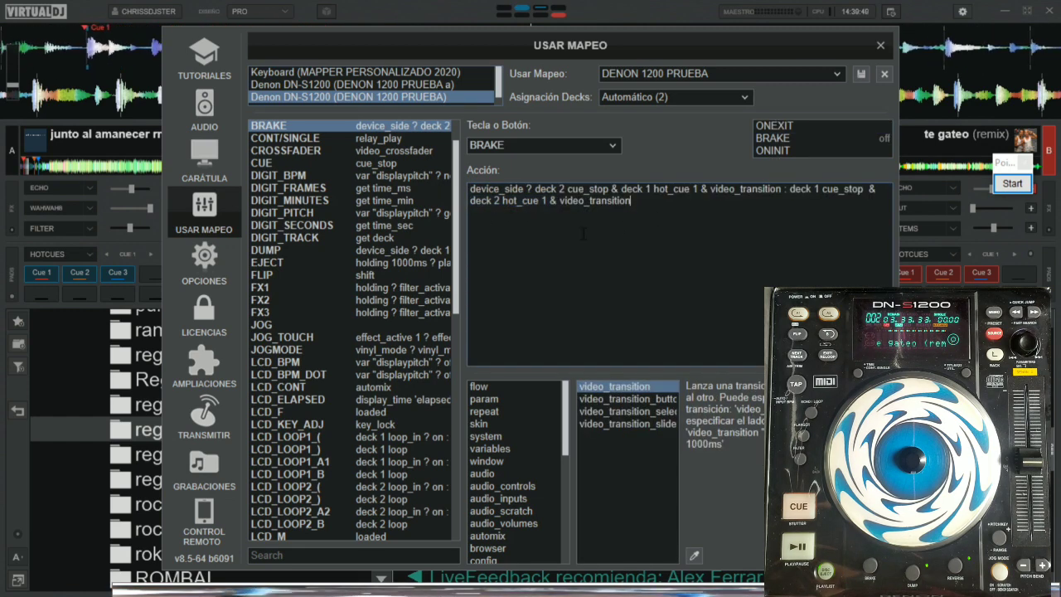
{"action": "left_click", "coordinate": [877, 46]}
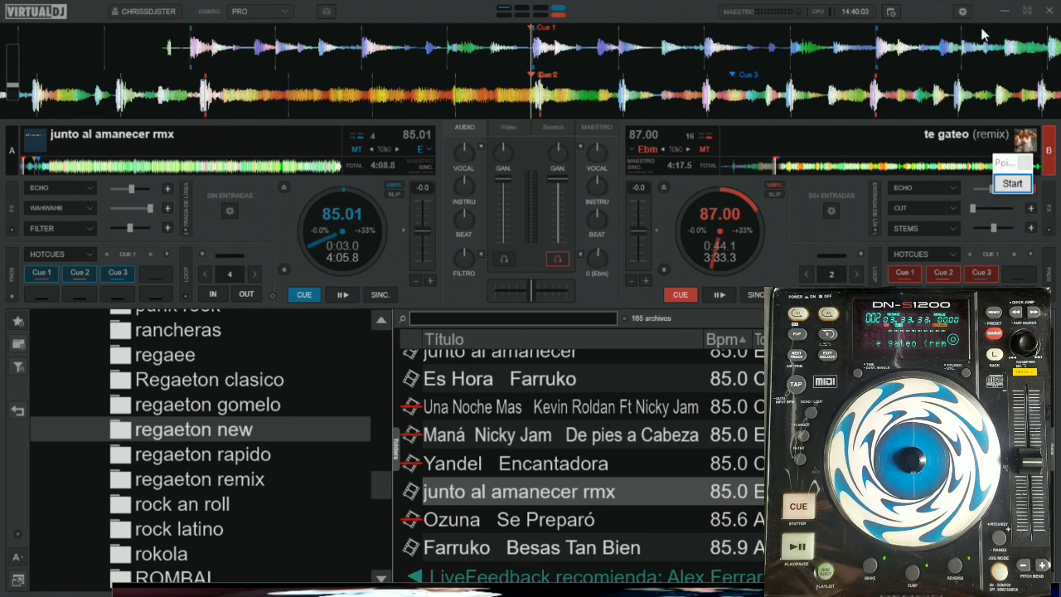
Step: In the Word document, apply the plain formatting of "set_bpm 50% mitad" to the three get_level lines under LEDS A RITMO DE LA MÚSICA
{"action": "left_click", "coordinate": [1003, 10]}
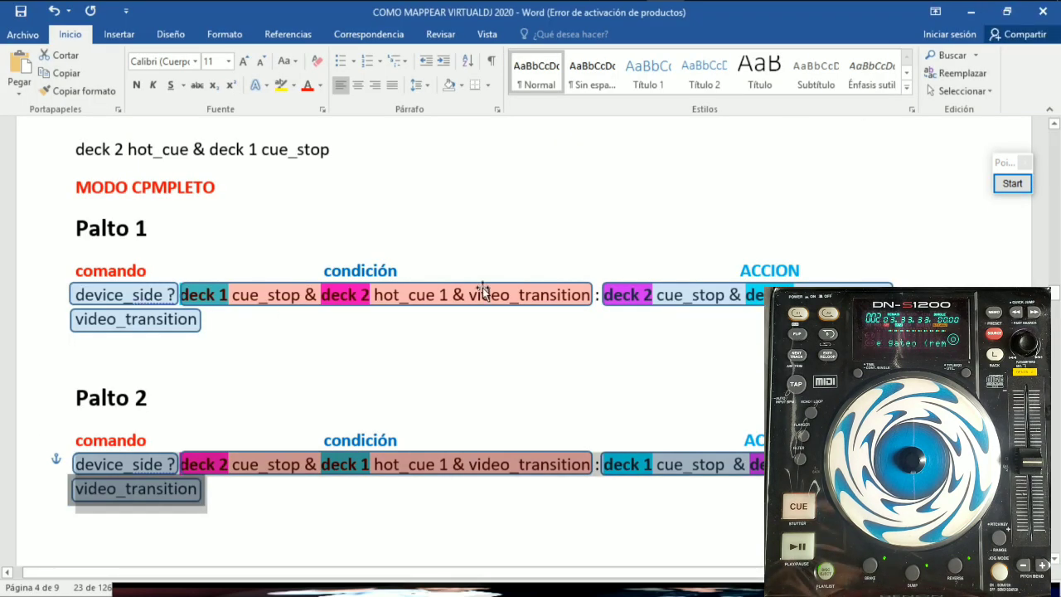
{"action": "scroll", "coordinate": [468, 264], "scroll_direction": "down", "scroll_amount": 15}
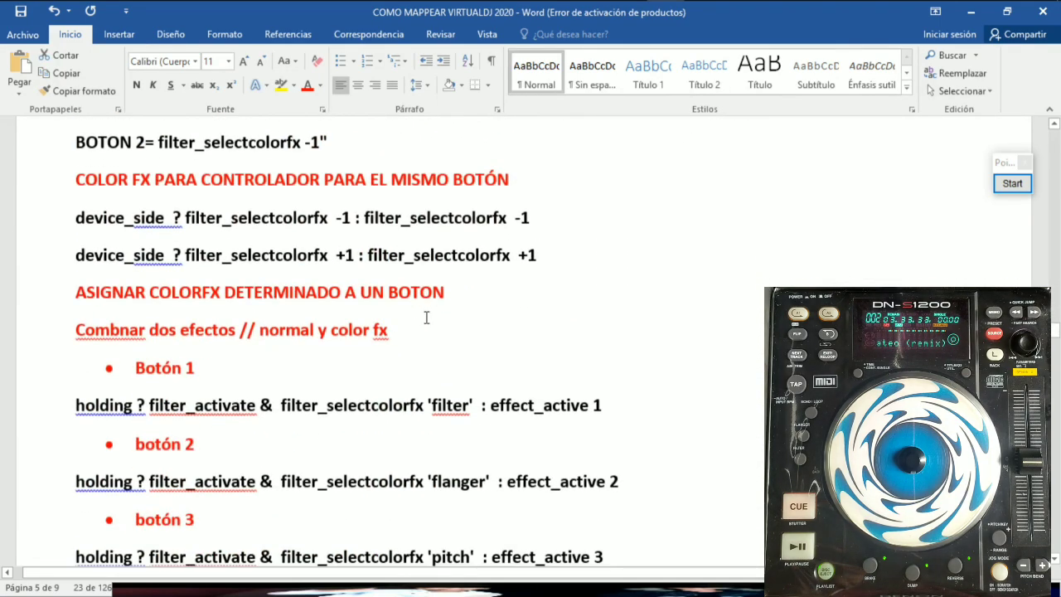
{"action": "scroll", "coordinate": [628, 266], "scroll_direction": "down", "scroll_amount": 12}
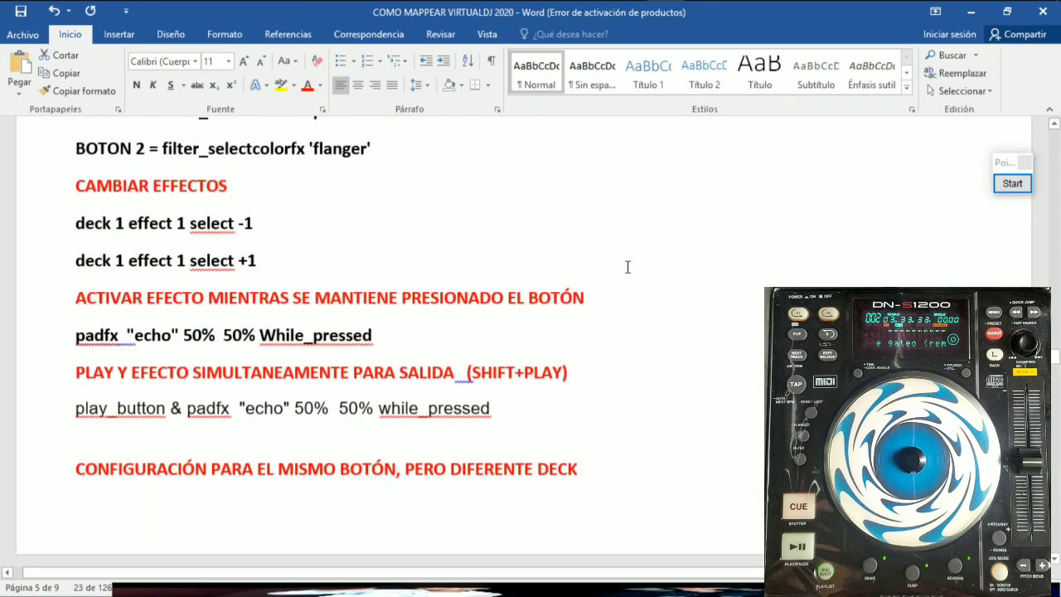
{"action": "scroll", "coordinate": [627, 266], "scroll_direction": "up", "scroll_amount": 5}
{"action": "scroll", "coordinate": [627, 266], "scroll_direction": "down", "scroll_amount": 3}
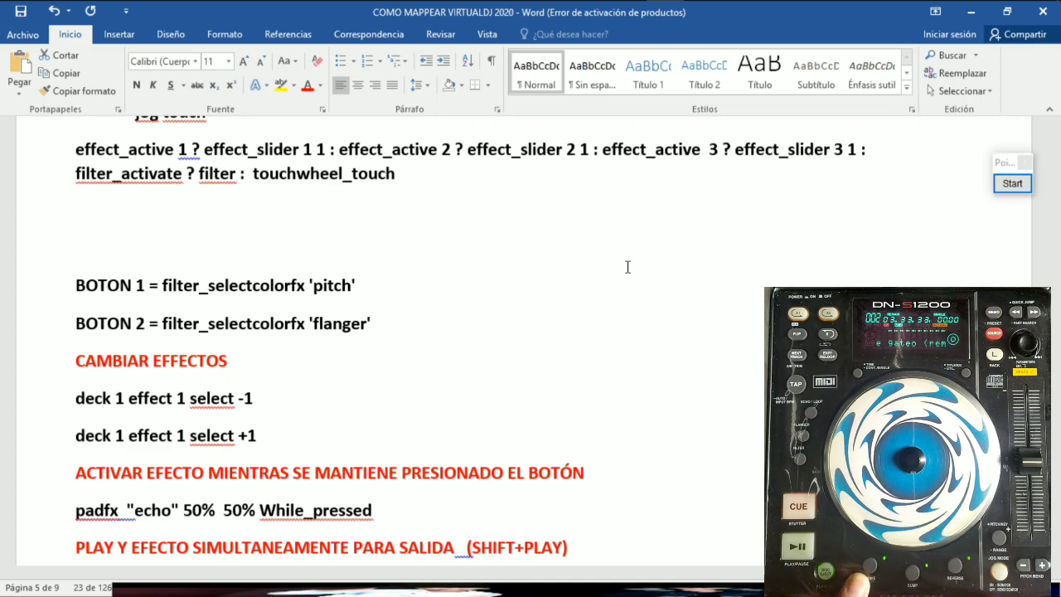
{"action": "scroll", "coordinate": [563, 324], "scroll_direction": "down", "scroll_amount": 10}
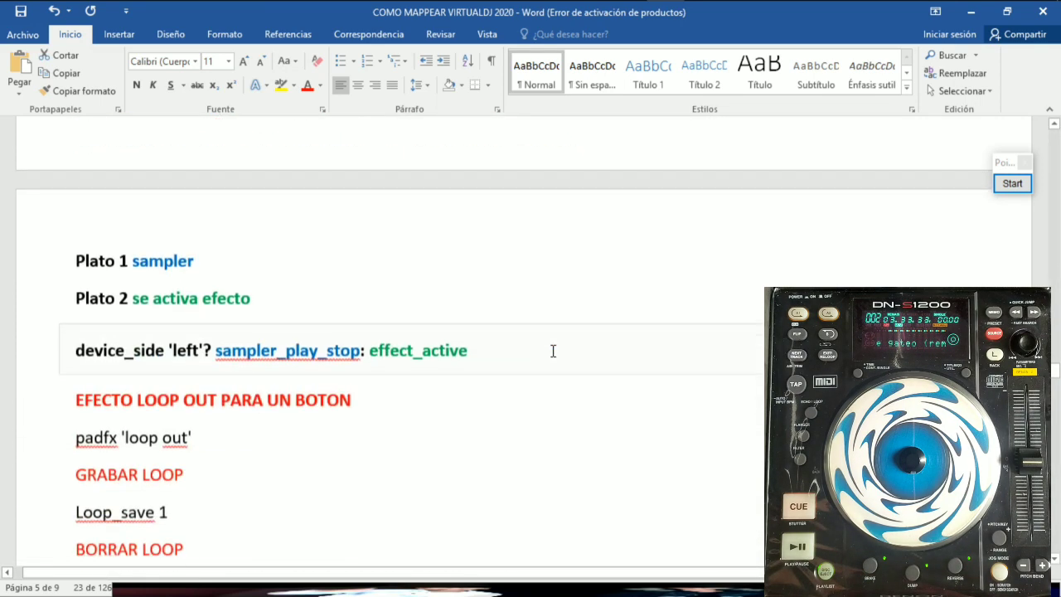
{"action": "scroll", "coordinate": [553, 348], "scroll_direction": "down", "scroll_amount": 15}
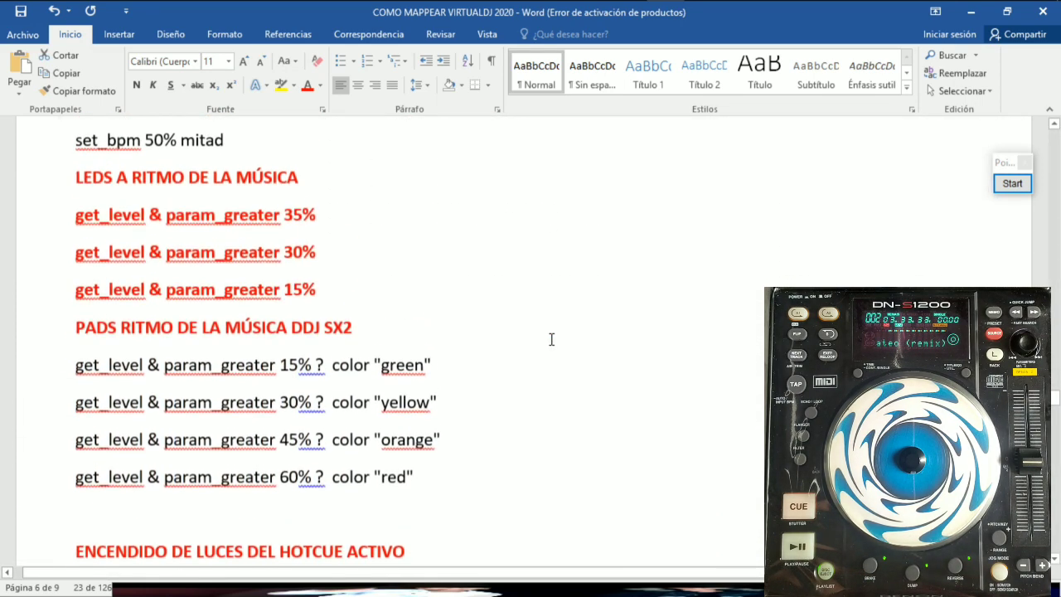
{"action": "scroll", "coordinate": [338, 176], "scroll_direction": "up", "scroll_amount": 3}
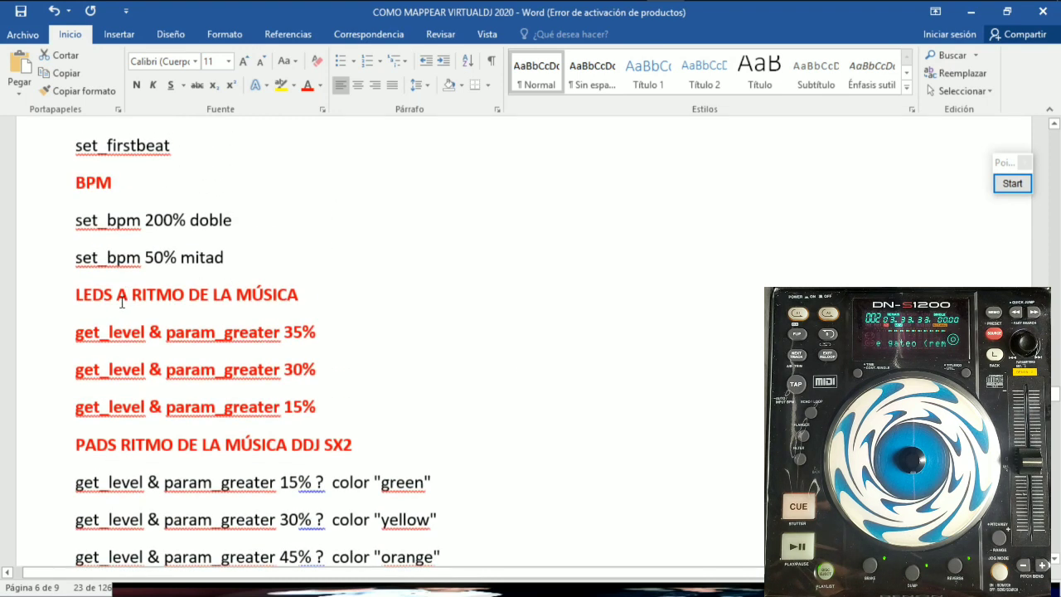
{"action": "left_click", "coordinate": [56, 275]}
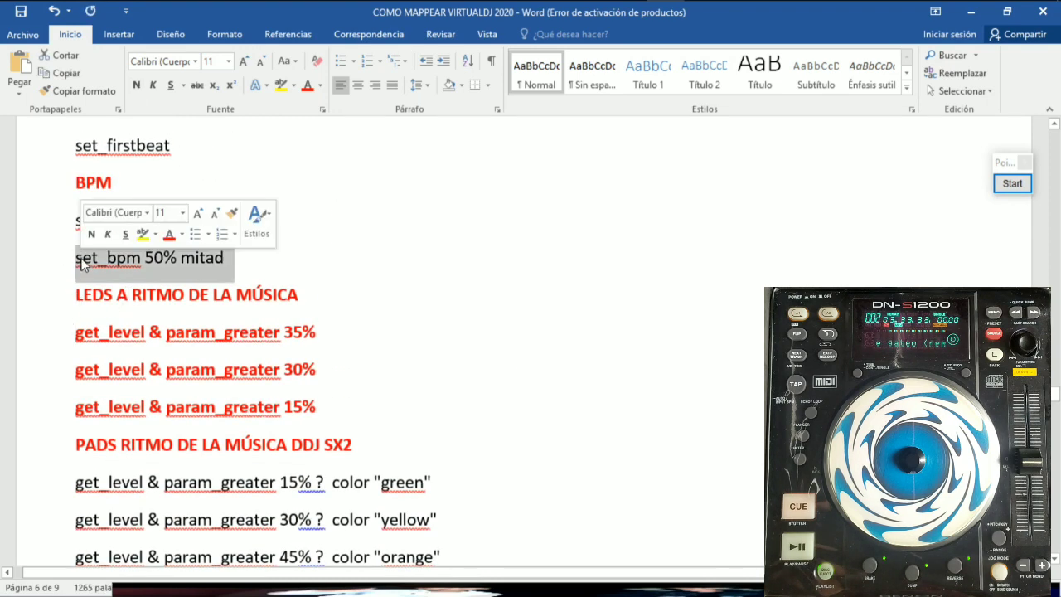
{"action": "left_click", "coordinate": [83, 91]}
{"action": "mouse_move", "coordinate": [58, 335]}
{"action": "left_mouse_down"}
{"action": "mouse_move", "coordinate": [157, 379]}
{"action": "mouse_move", "coordinate": [330, 408]}
{"action": "mouse_move", "coordinate": [76, 396]}
{"action": "left_mouse_up"}
Step: Copy the "get_level & param_greater 15%" line, switch to VirtualDJ and open its mapping settings
{"action": "key", "text": "ctrl+c"}
{"action": "left_click", "coordinate": [378, 329]}
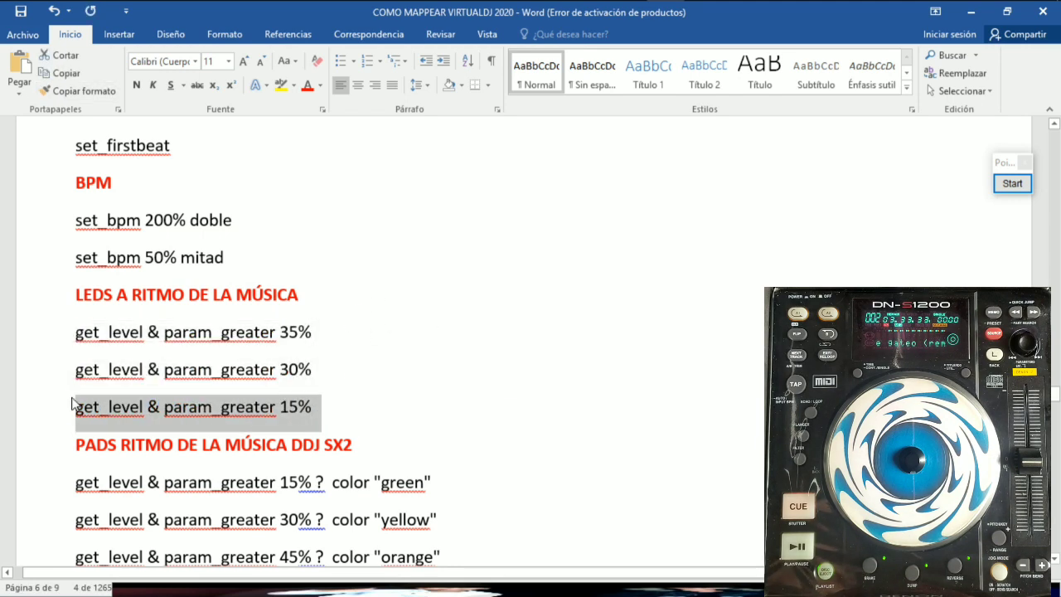
{"action": "mouse_move", "coordinate": [461, 18]}
{"action": "mouse_move", "coordinate": [598, 10]}
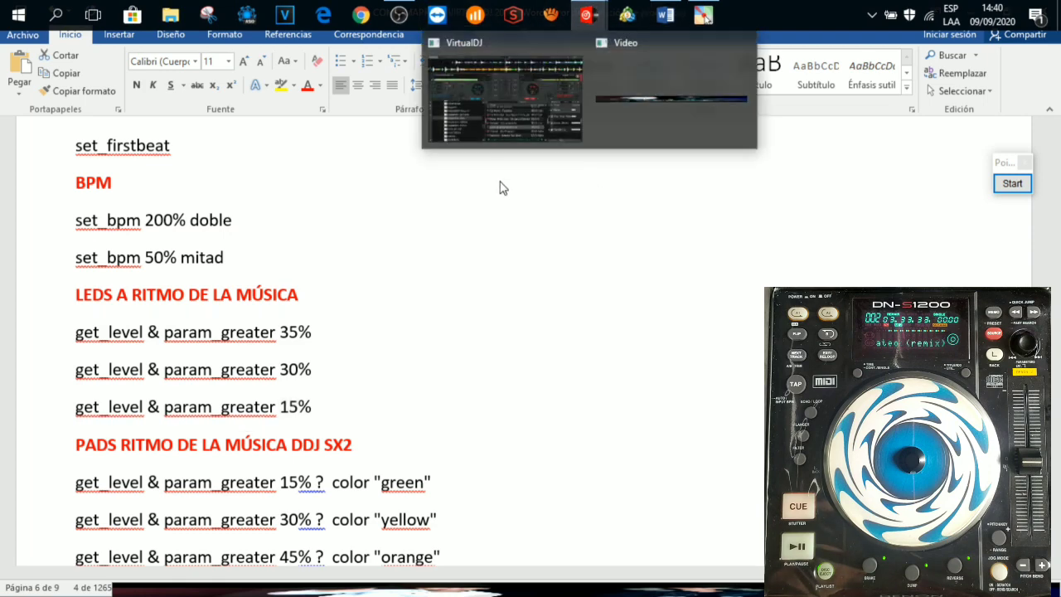
{"action": "left_click", "coordinate": [611, 124]}
{"action": "left_click", "coordinate": [963, 11]}
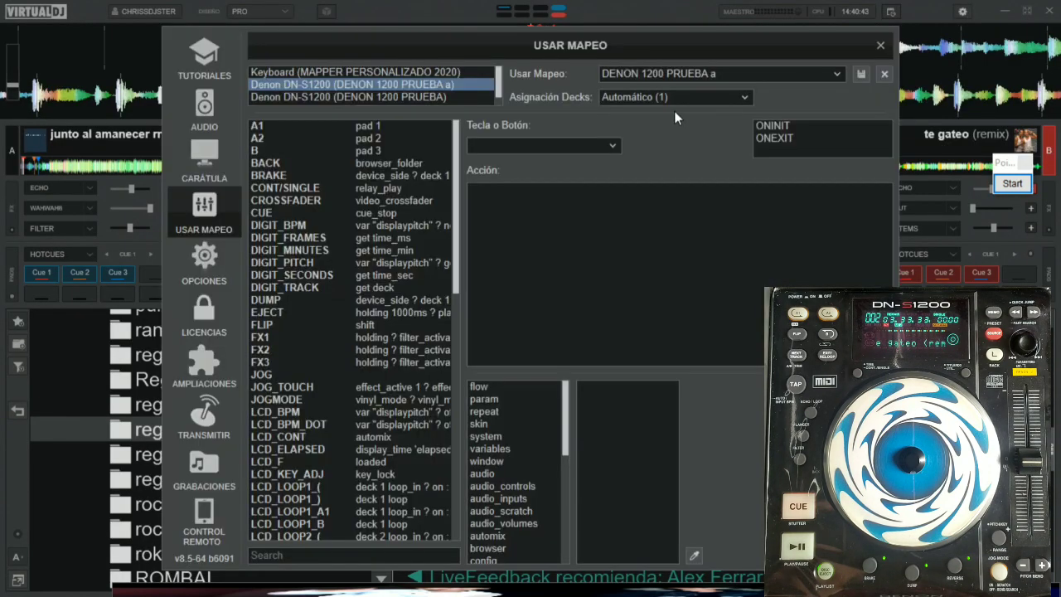
Step: In the second Denon DN-S1200's DENON 1200 PRUEBA mapping, assign "get_level & param_greater 15%" to LED_BRAKE
{"action": "left_click", "coordinate": [431, 96]}
{"action": "left_click", "coordinate": [609, 146]}
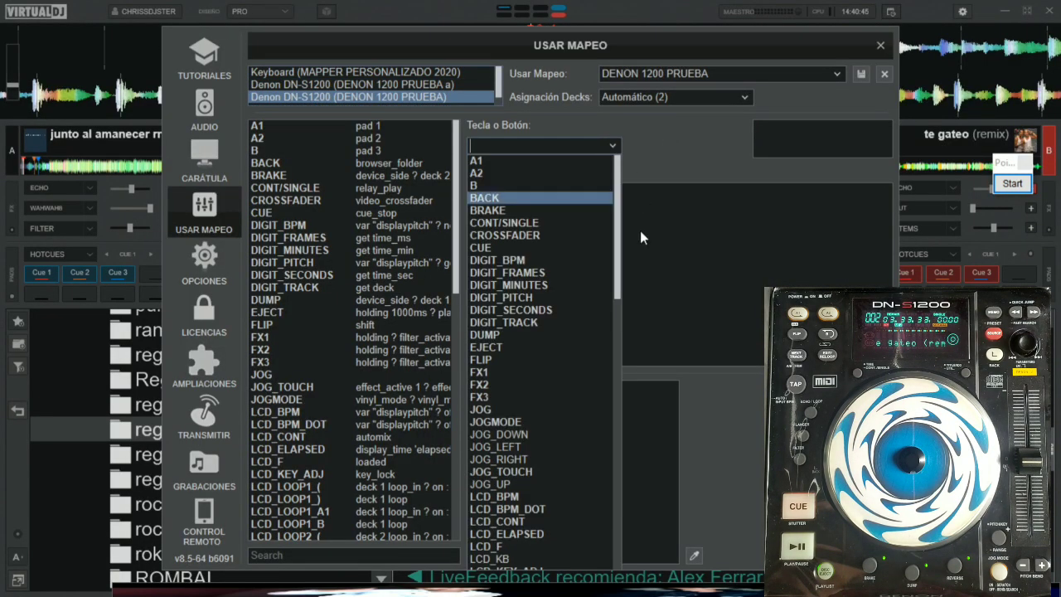
{"action": "left_click_drag", "start_coordinate": [618, 260], "coordinate": [606, 426]}
{"action": "left_click", "coordinate": [530, 406]}
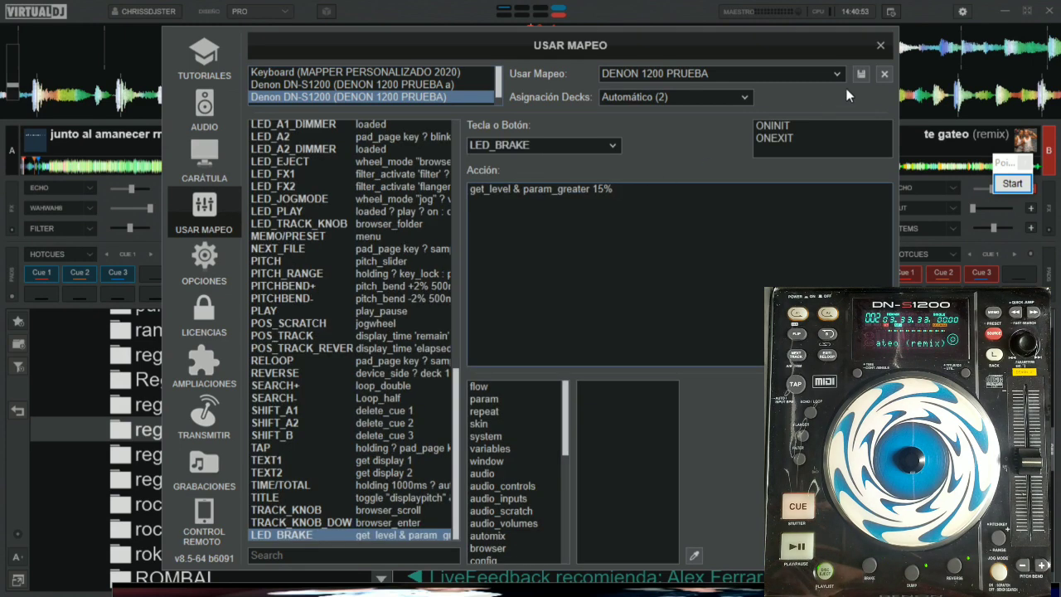
Step: Assign "get_level & param_greater 30%" to LED_DUMP in the second player's mapping
{"action": "left_click", "coordinate": [614, 142]}
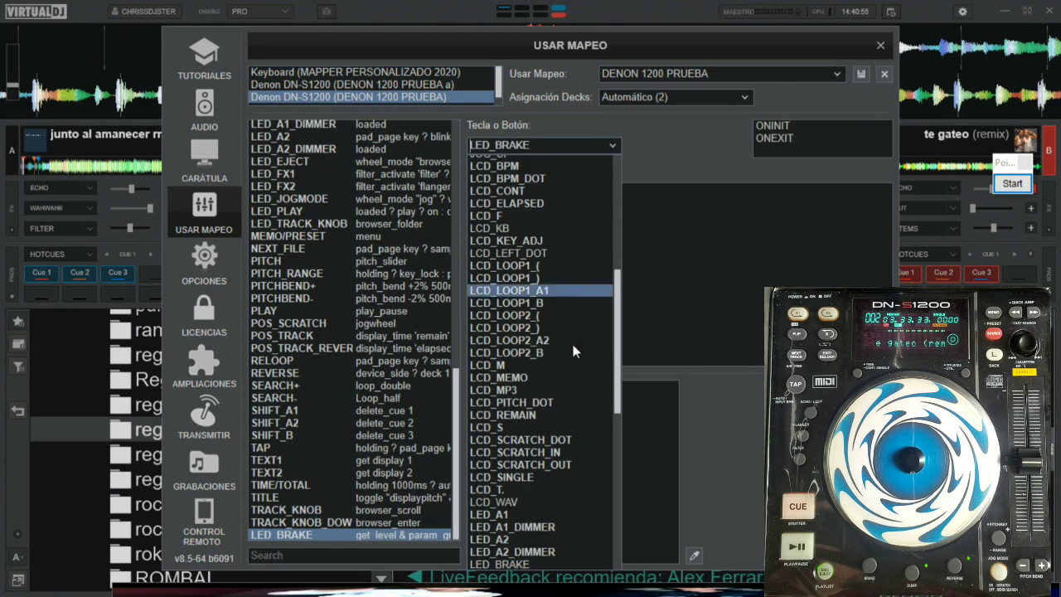
{"action": "scroll", "coordinate": [553, 462], "scroll_direction": "down", "scroll_amount": 3}
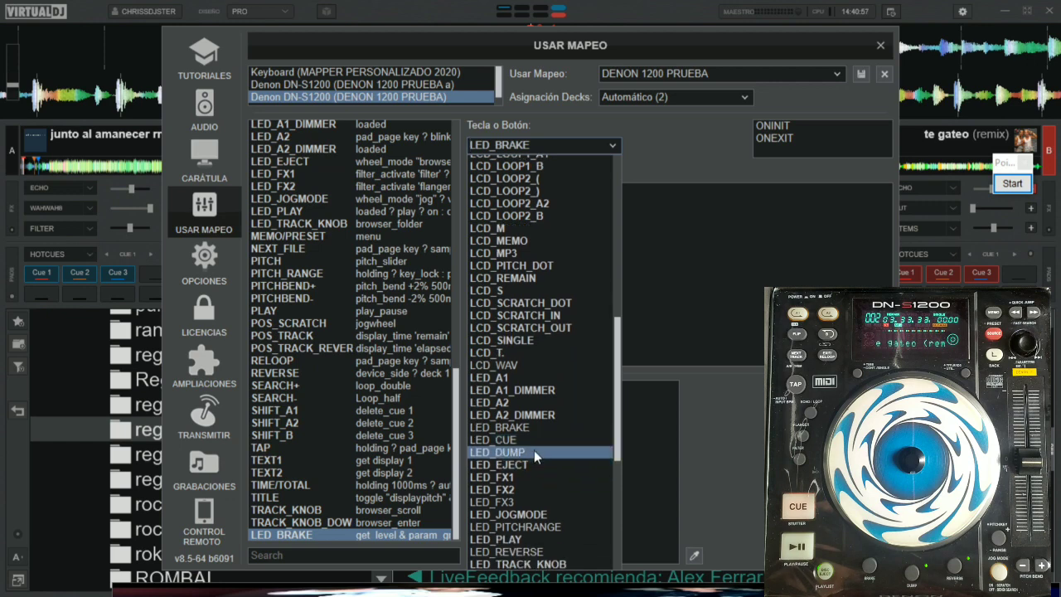
{"action": "left_click", "coordinate": [534, 452]}
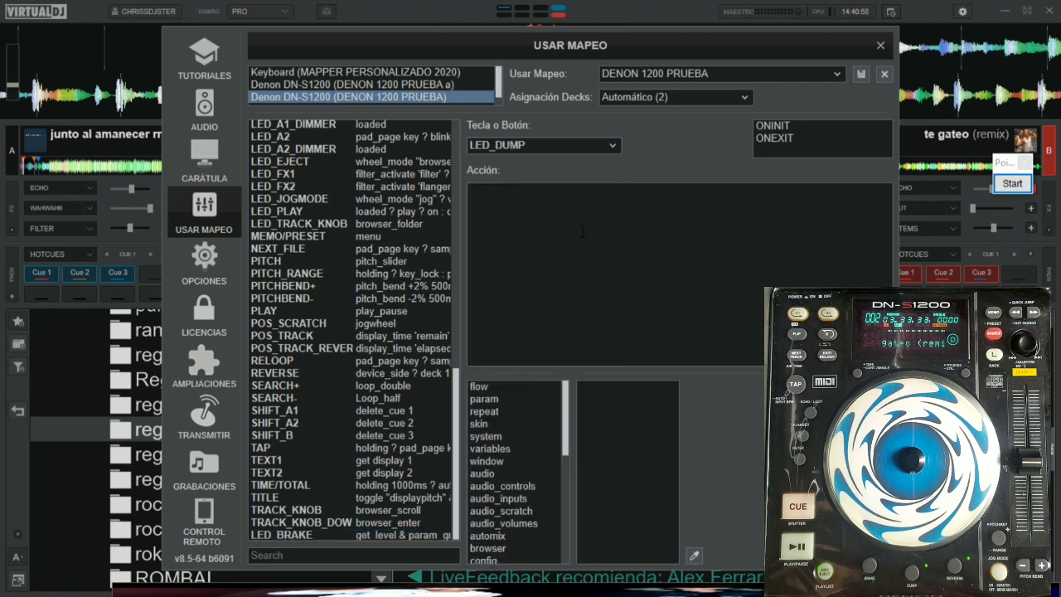
{"action": "left_click", "coordinate": [593, 189]}
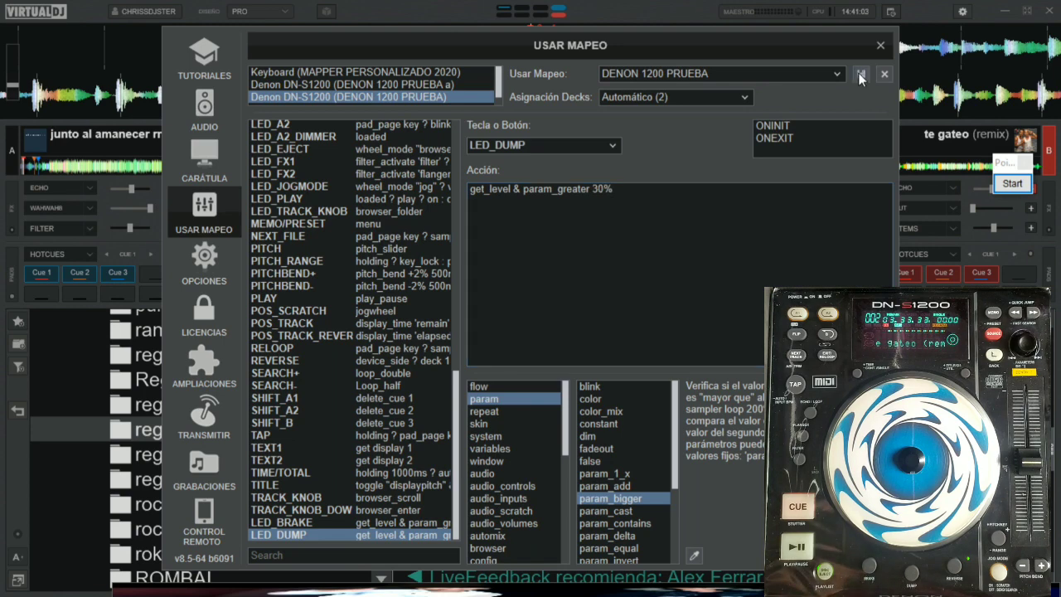
Step: Add a "get_level & param_greater" action to LED_REVERSE in the second player's mapping
{"action": "left_click", "coordinate": [615, 145]}
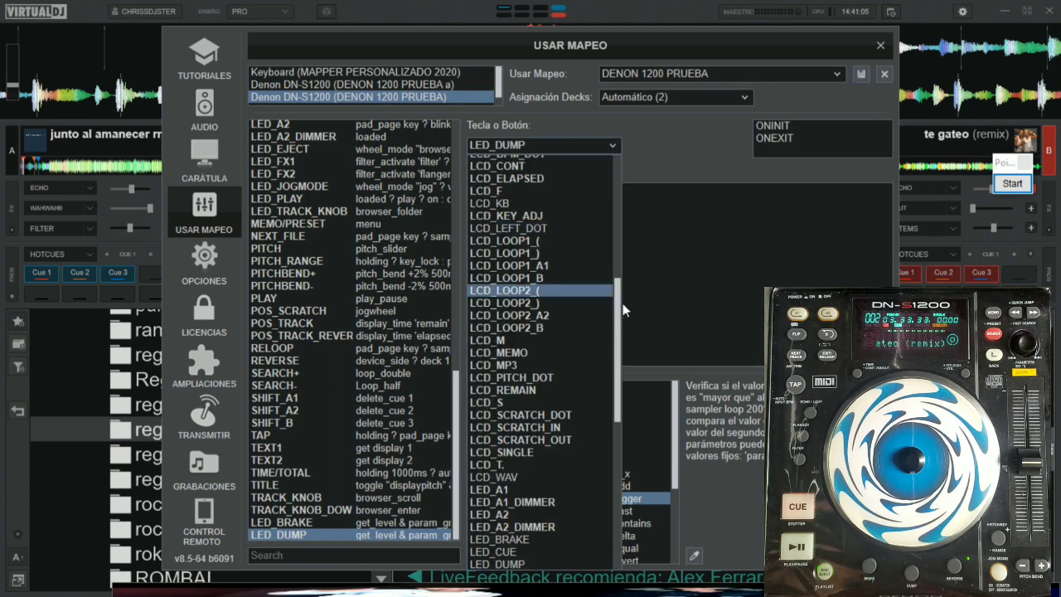
{"action": "scroll", "coordinate": [580, 419], "scroll_direction": "down", "scroll_amount": 3}
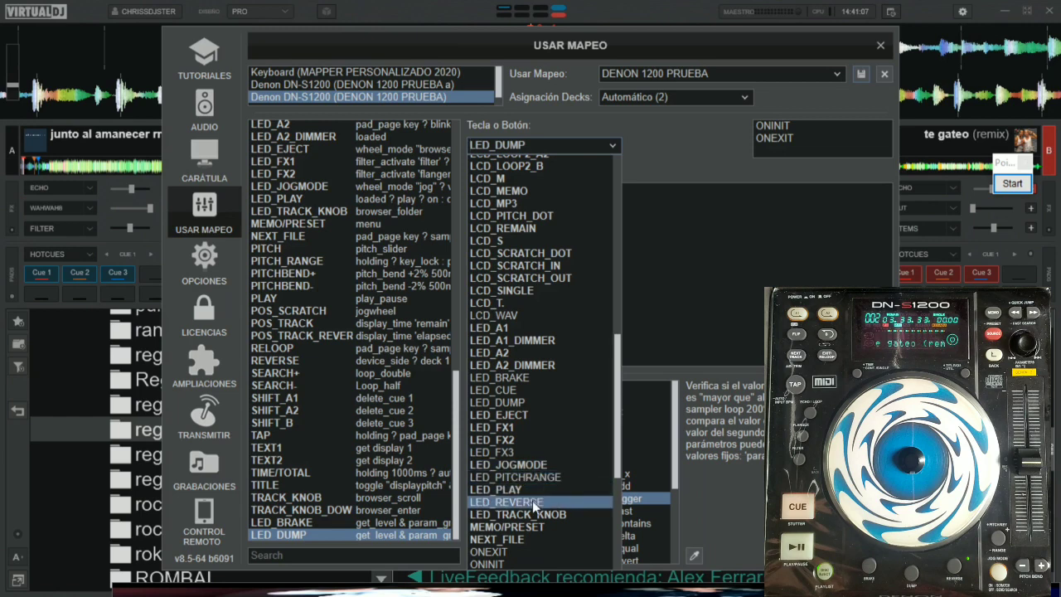
{"action": "left_click", "coordinate": [522, 526]}
{"action": "key", "text": "ctrl+v"}
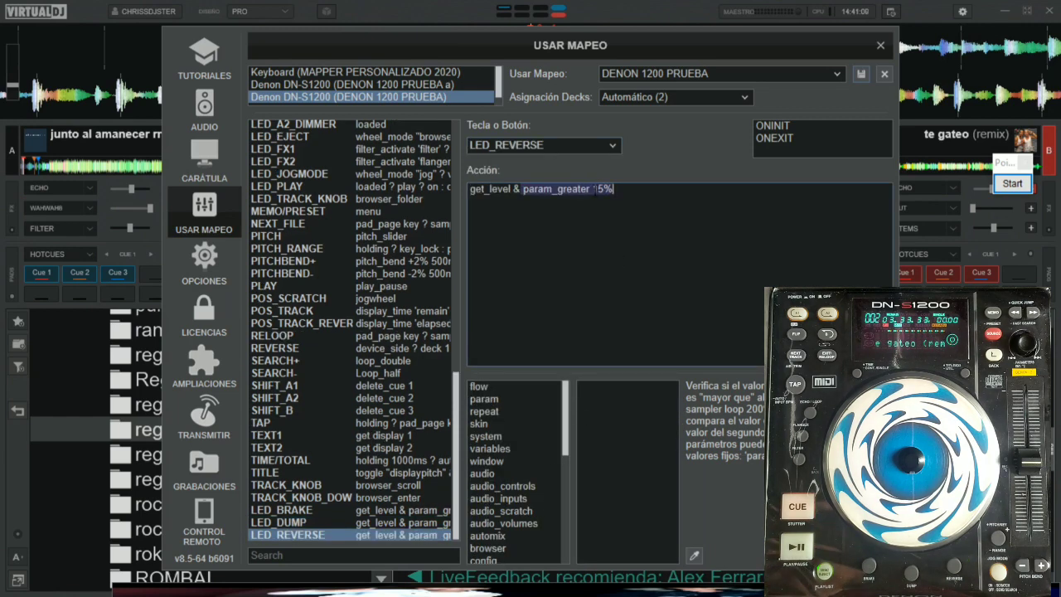
{"action": "left_click", "coordinate": [609, 189]}
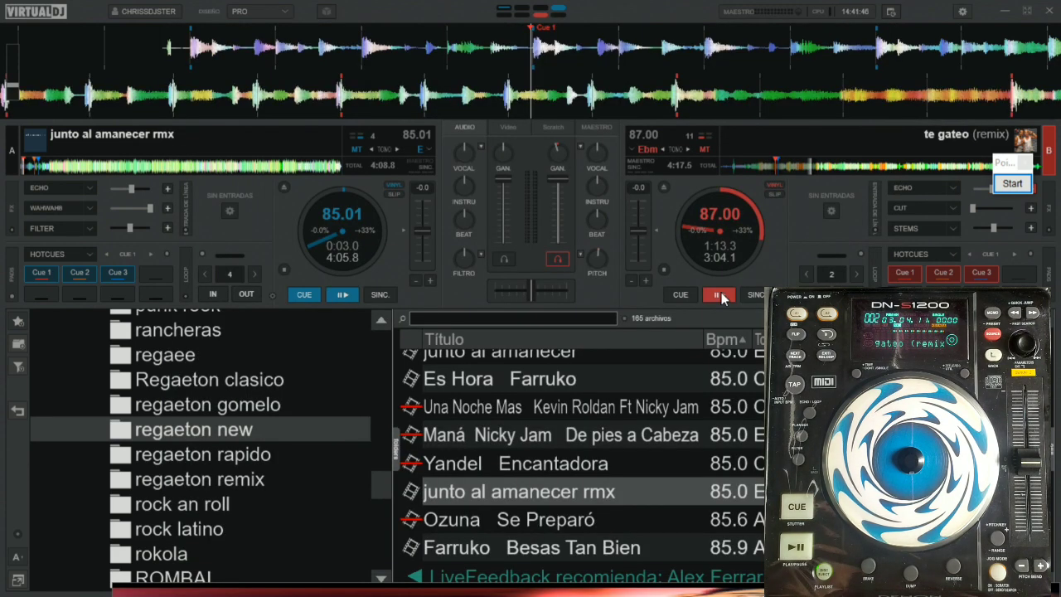
Step: Switch to the Word document, review the music-rhythm pad and active hot-cue light scripts, and return to VirtualDJ
{"action": "left_click", "coordinate": [1005, 12]}
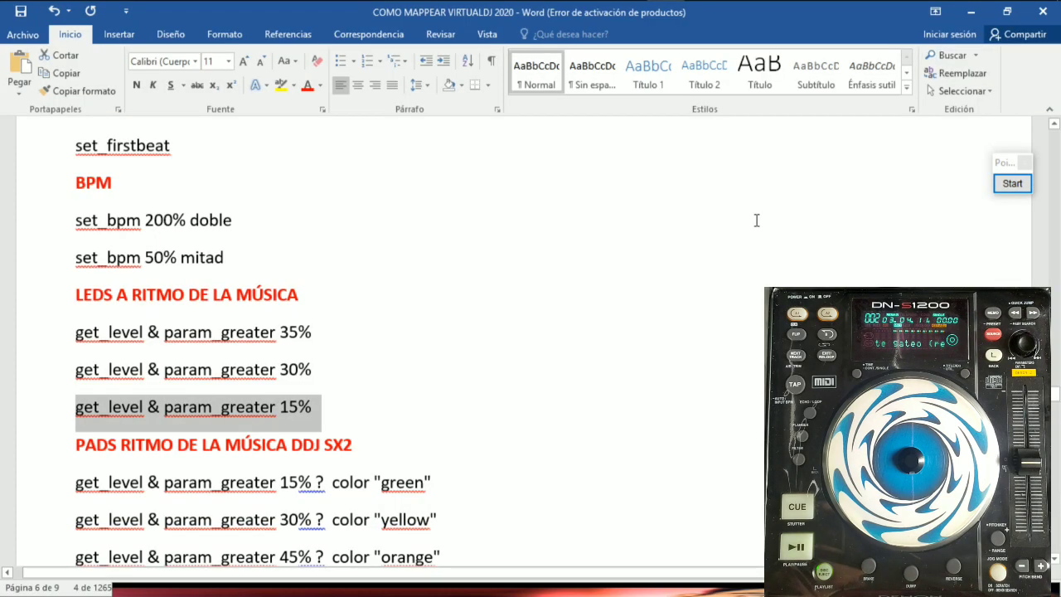
{"action": "scroll", "coordinate": [756, 220], "scroll_direction": "down", "scroll_amount": 5}
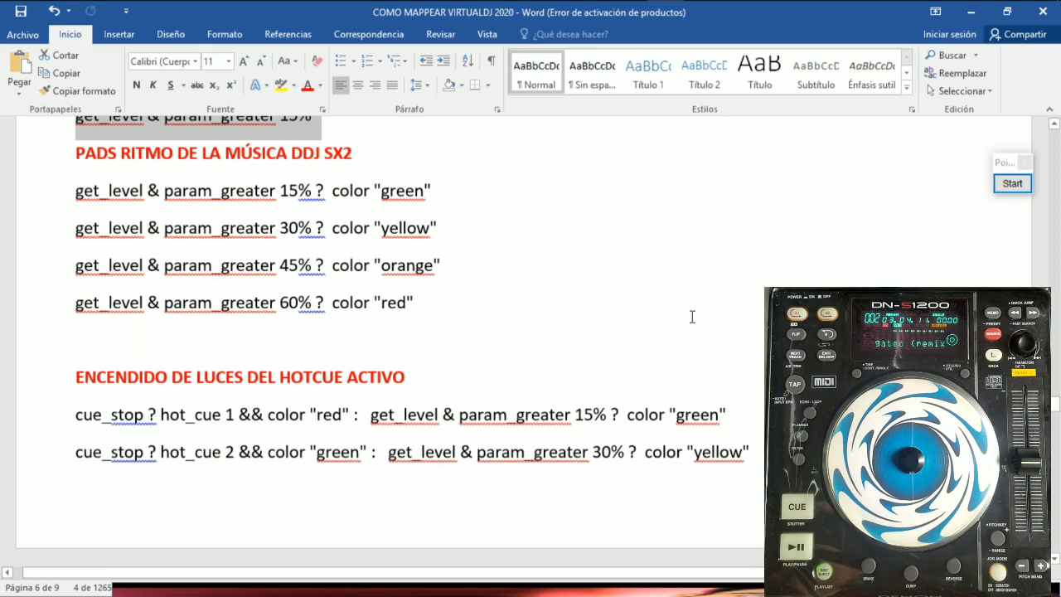
{"action": "scroll", "coordinate": [692, 316], "scroll_direction": "up", "scroll_amount": 7}
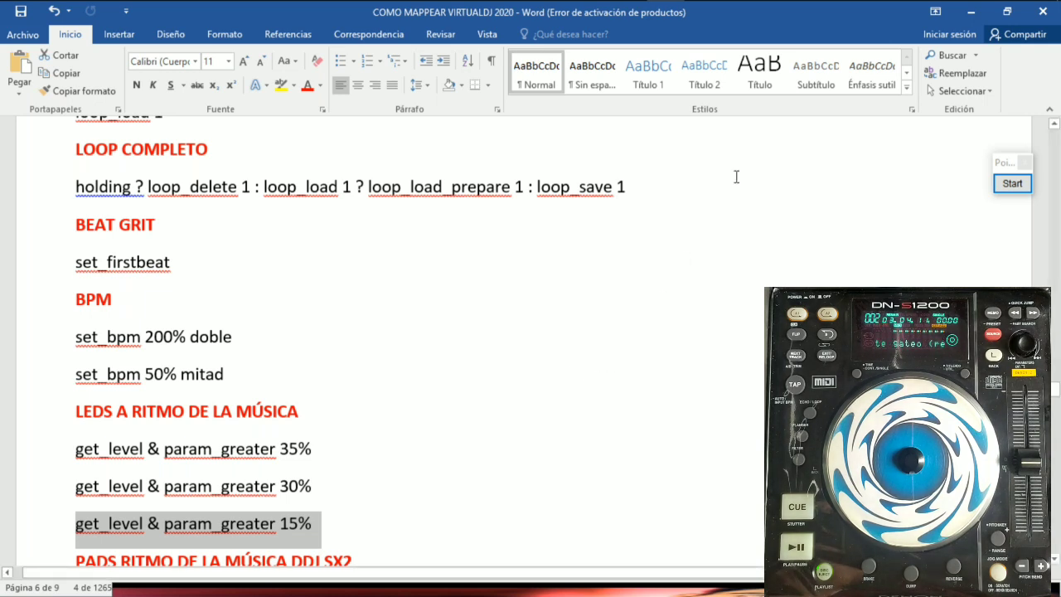
{"action": "mouse_move", "coordinate": [584, 10]}
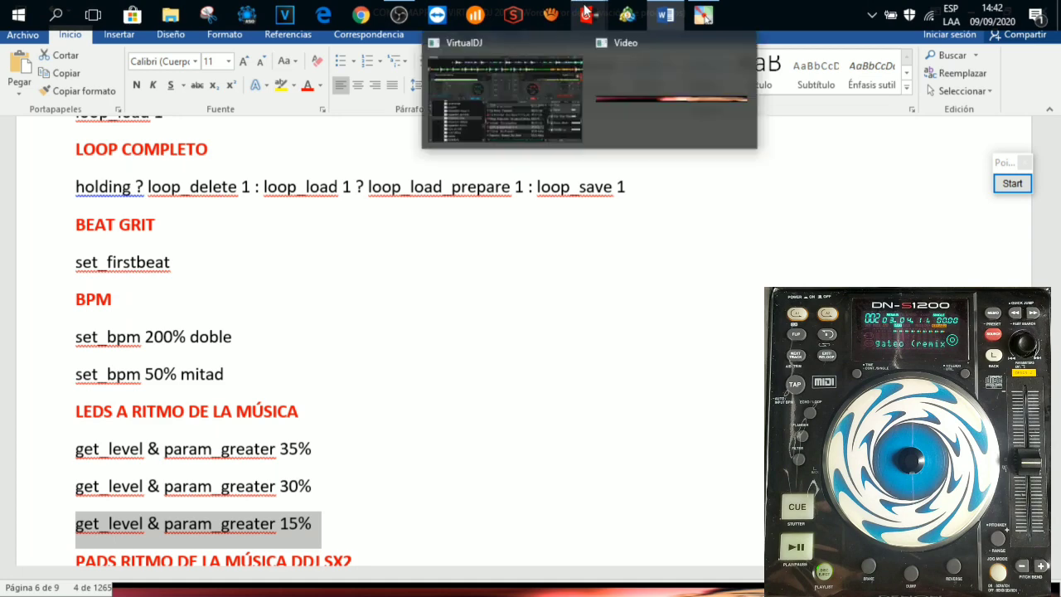
{"action": "left_click", "coordinate": [582, 71]}
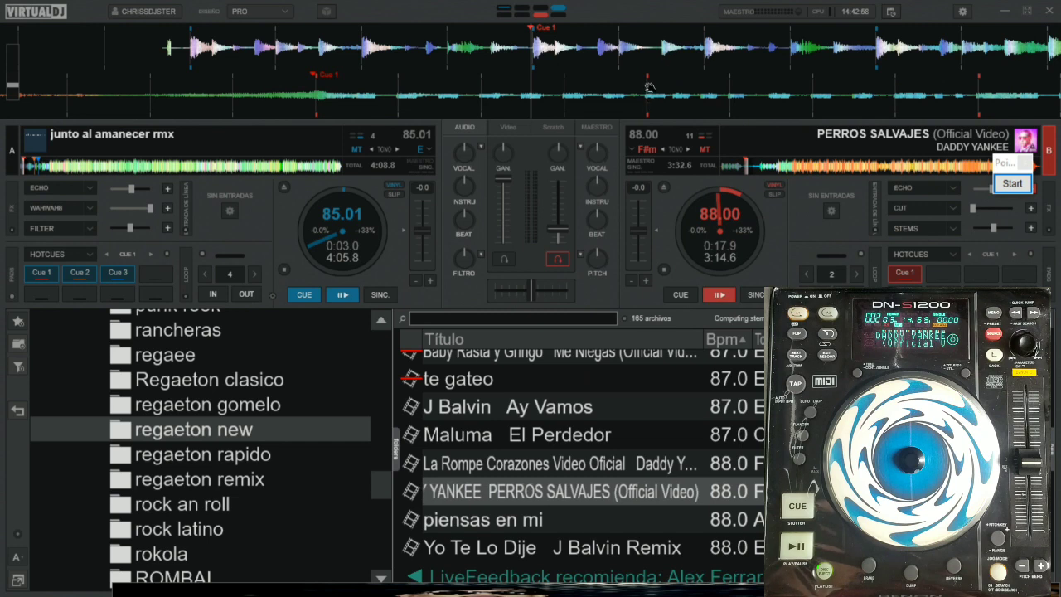
Step: Mark the beats on the PERROS SALVAJES waveform with red and green arrows, then end the screen annotation
{"action": "left_click", "coordinate": [1012, 183]}
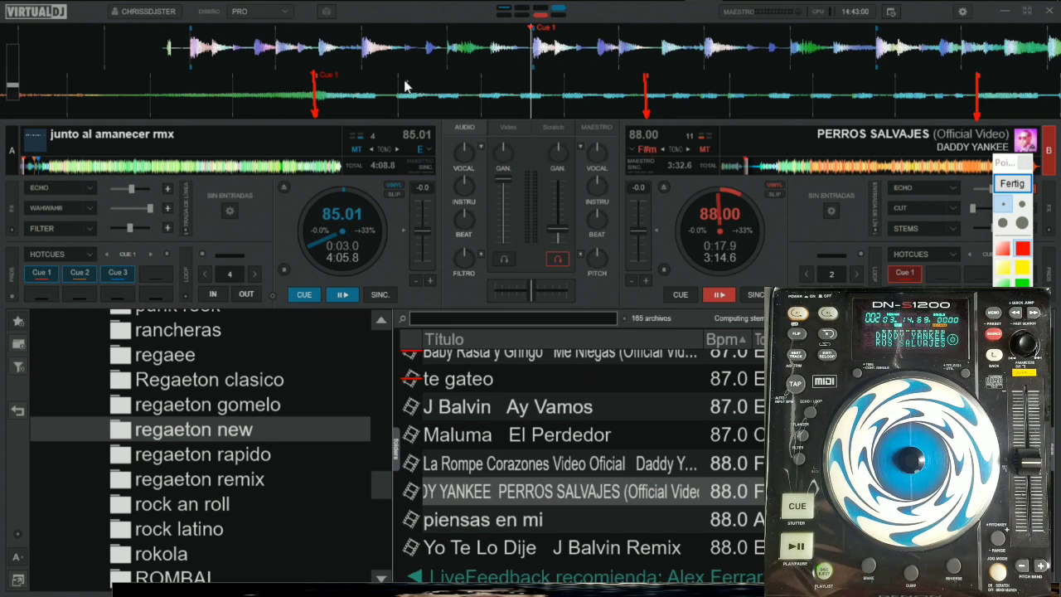
{"action": "left_click_drag", "start_coordinate": [396, 71], "coordinate": [398, 117]}
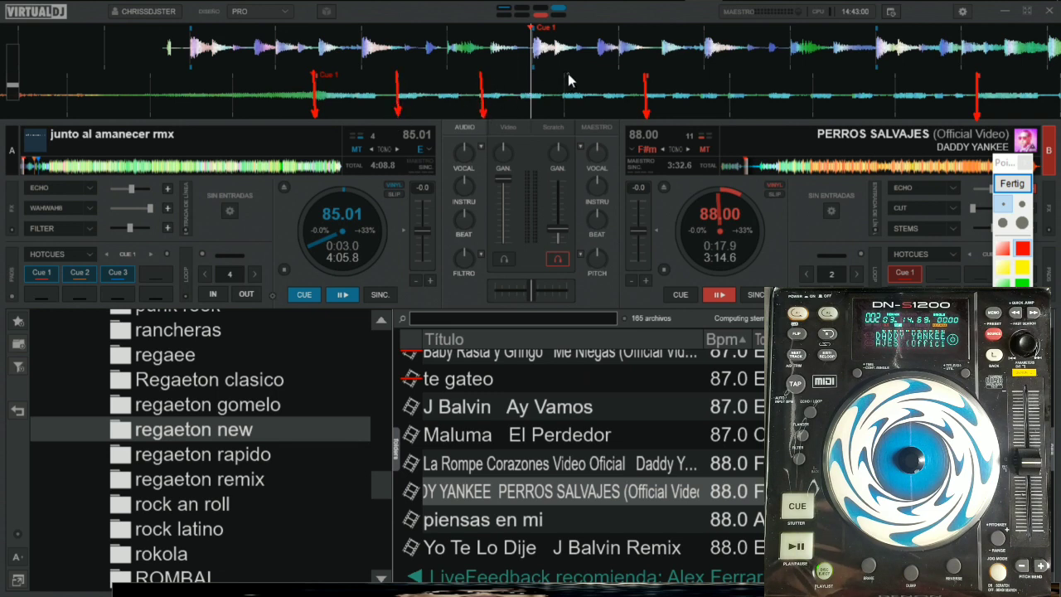
{"action": "left_click_drag", "start_coordinate": [568, 75], "coordinate": [570, 106]}
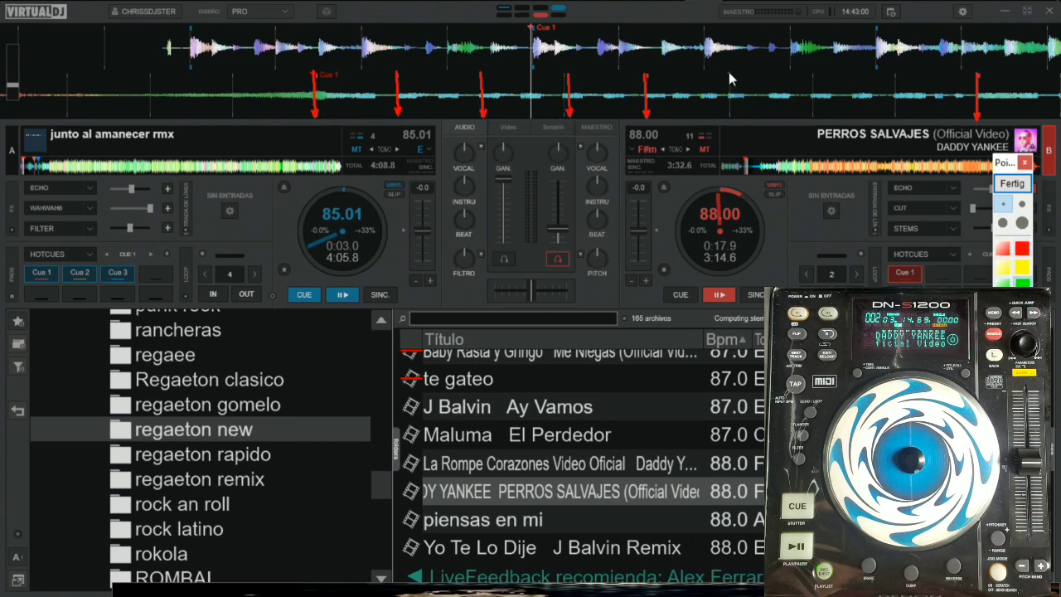
{"action": "left_click_drag", "start_coordinate": [728, 72], "coordinate": [730, 119]}
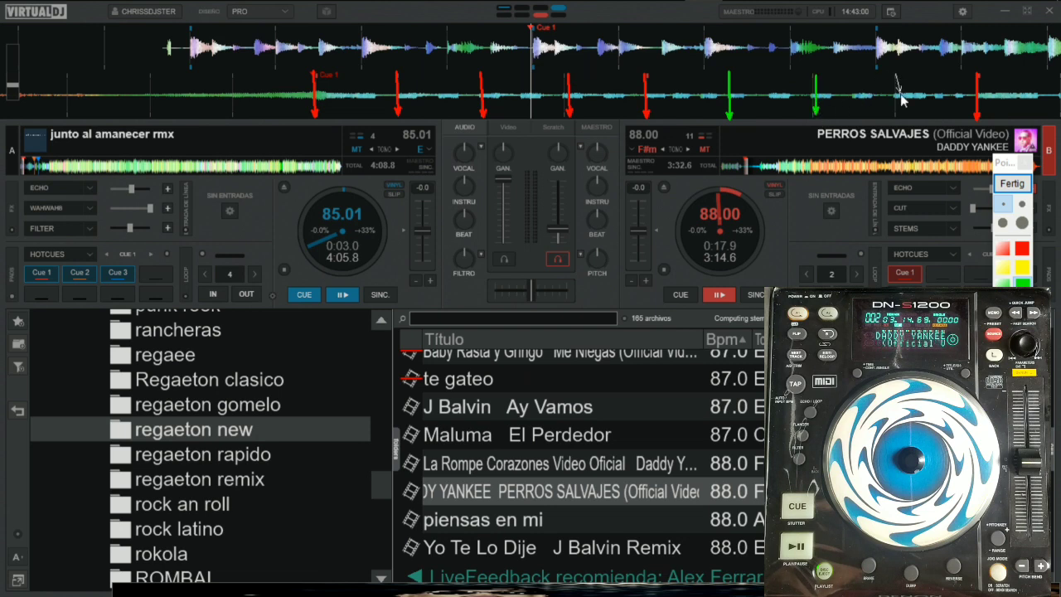
{"action": "left_click", "coordinate": [1019, 190]}
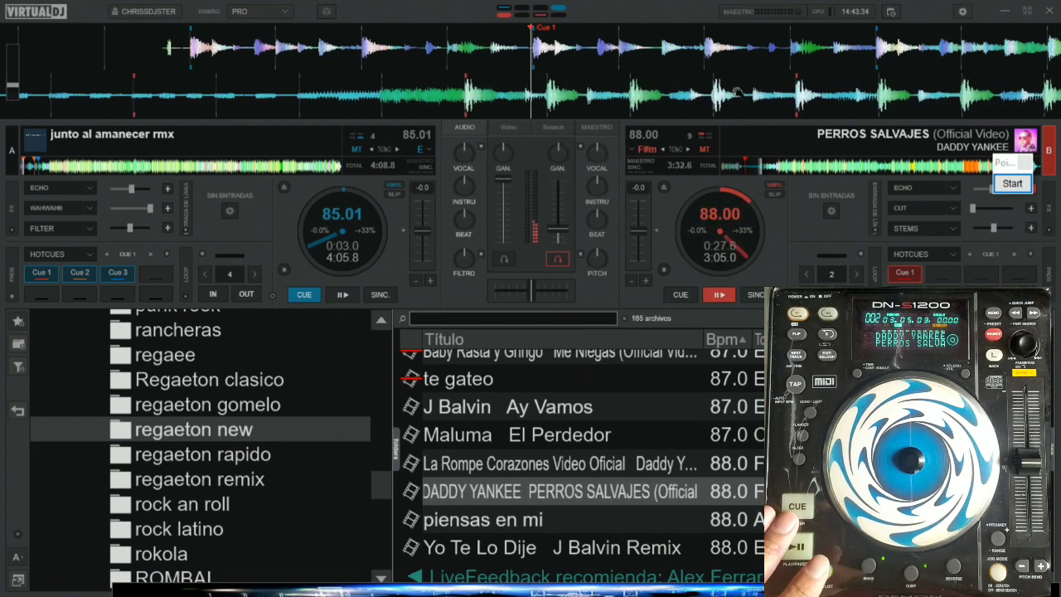
Step: Load Borro Cassette, its RMX version, Morena and Shaky Shaky in turn into deck B to compare their beat grids
{"action": "scroll", "coordinate": [580, 448], "scroll_direction": "down", "scroll_amount": 2}
{"action": "left_click_drag", "start_coordinate": [599, 414], "coordinate": [711, 300]}
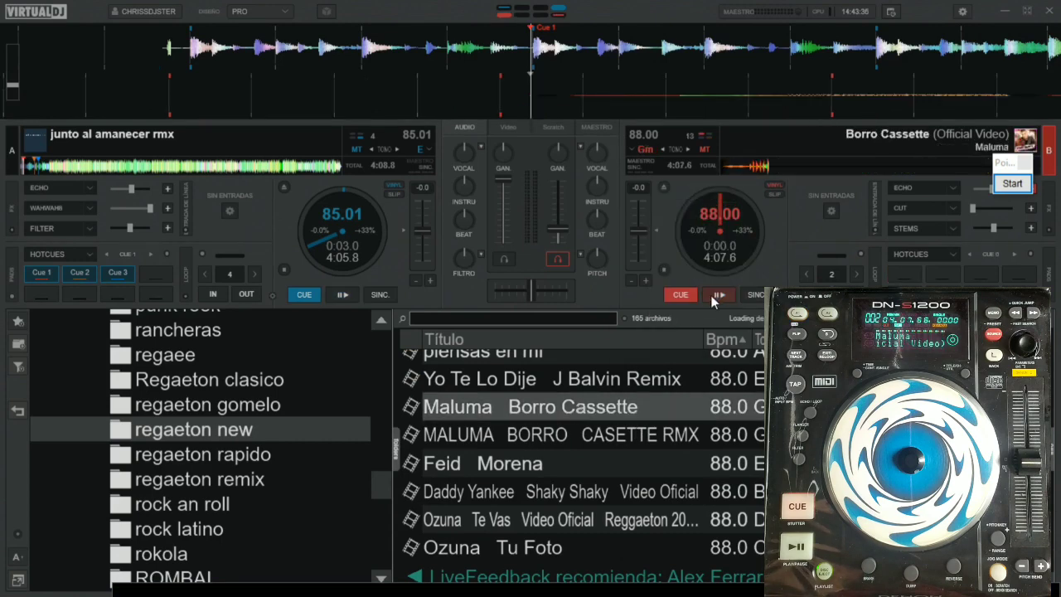
{"action": "left_click_drag", "start_coordinate": [593, 439], "coordinate": [708, 301]}
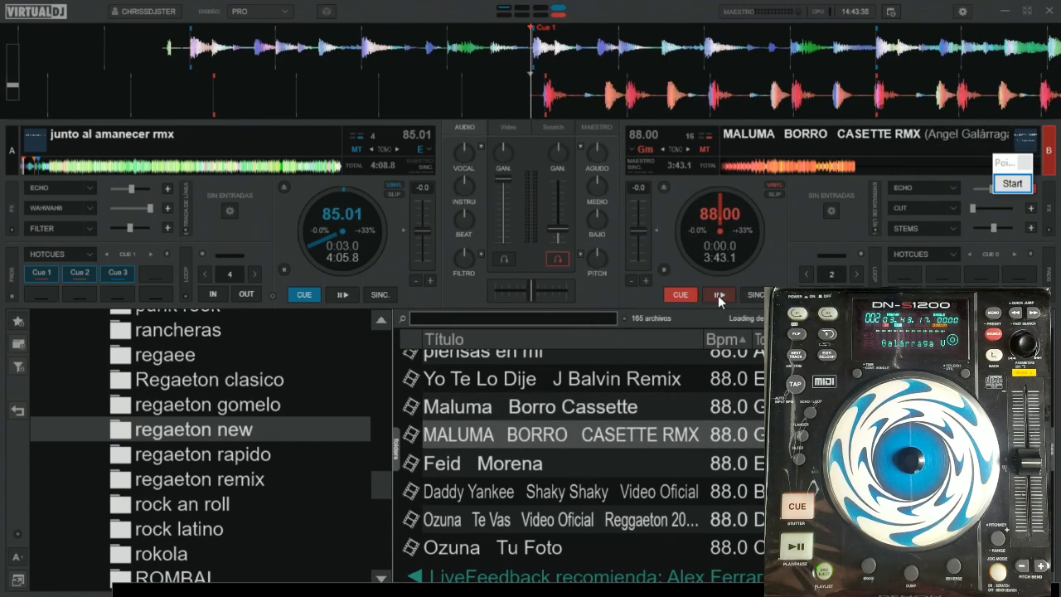
{"action": "left_click_drag", "start_coordinate": [604, 443], "coordinate": [742, 271]}
{"action": "left_click_drag", "start_coordinate": [545, 466], "coordinate": [693, 255]}
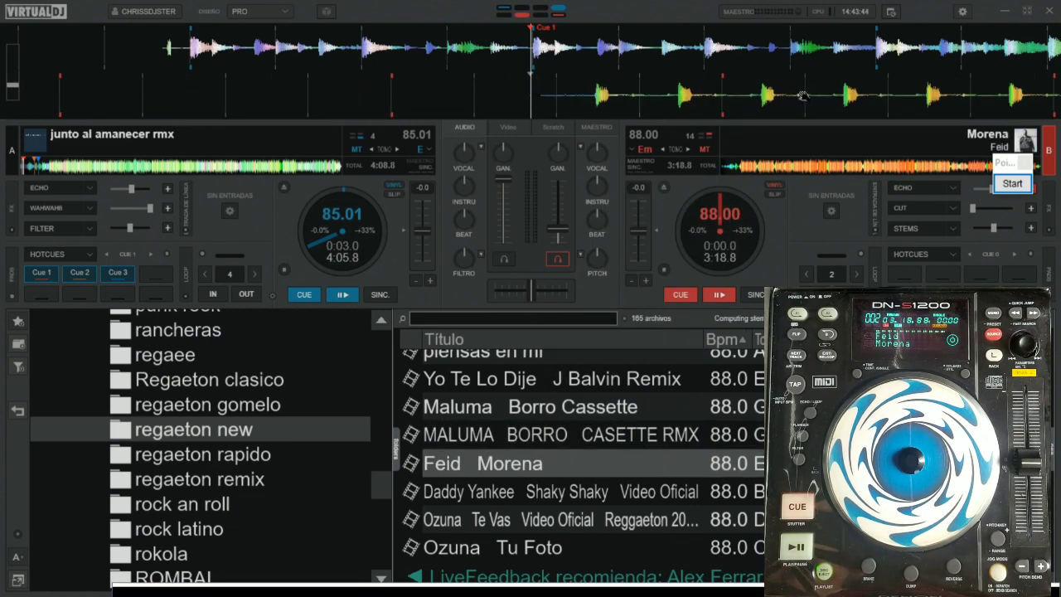
{"action": "left_click_drag", "start_coordinate": [802, 97], "coordinate": [764, 105]}
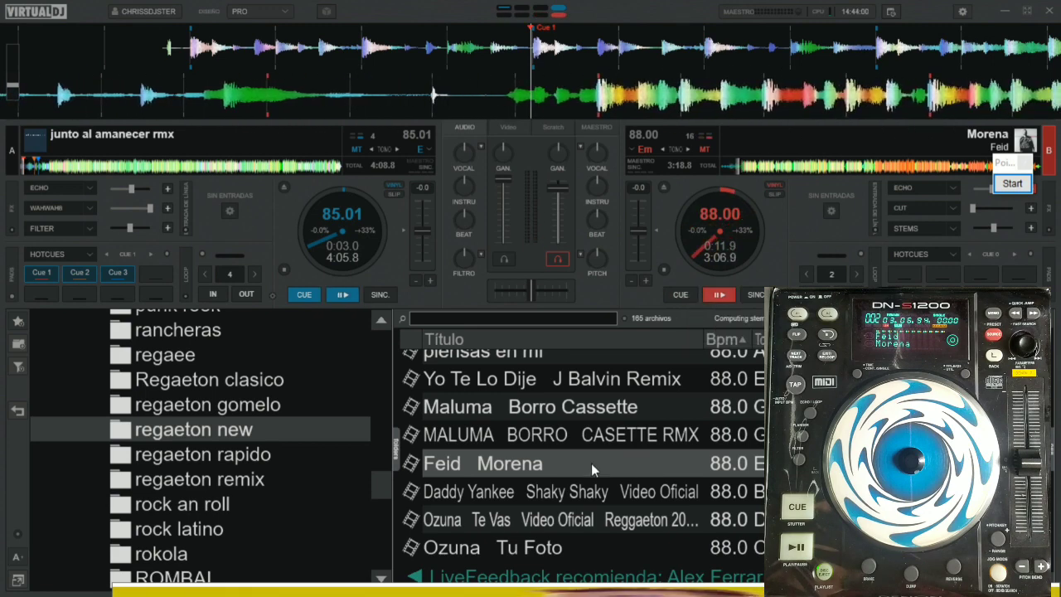
{"action": "left_click_drag", "start_coordinate": [543, 489], "coordinate": [735, 276]}
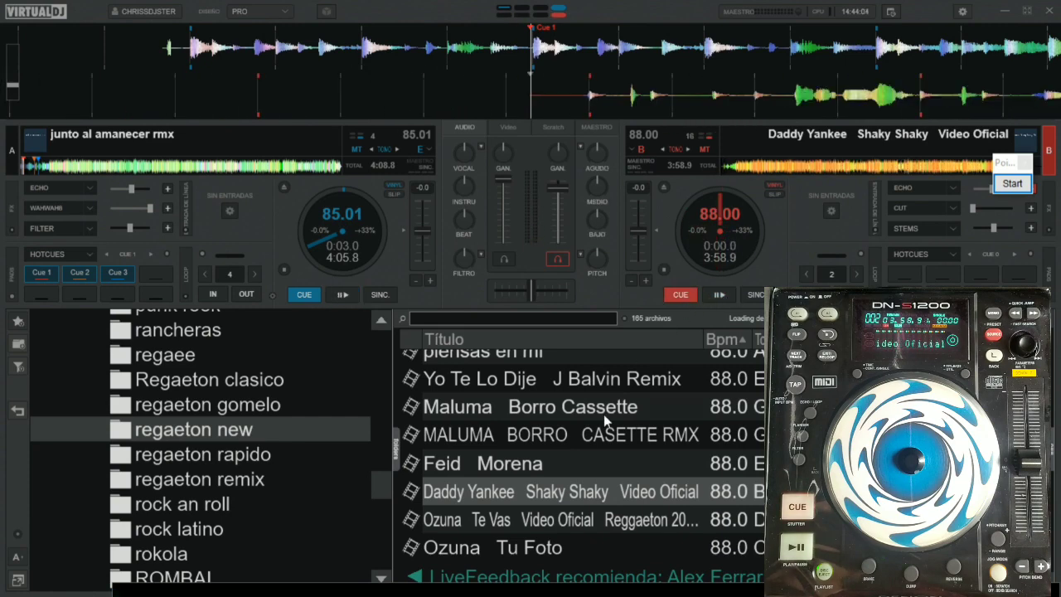
Step: Load La Bicicleta into deck B and start playing it
{"action": "scroll", "coordinate": [603, 413], "scroll_direction": "down", "scroll_amount": 4}
{"action": "left_click_drag", "start_coordinate": [507, 463], "coordinate": [705, 277]}
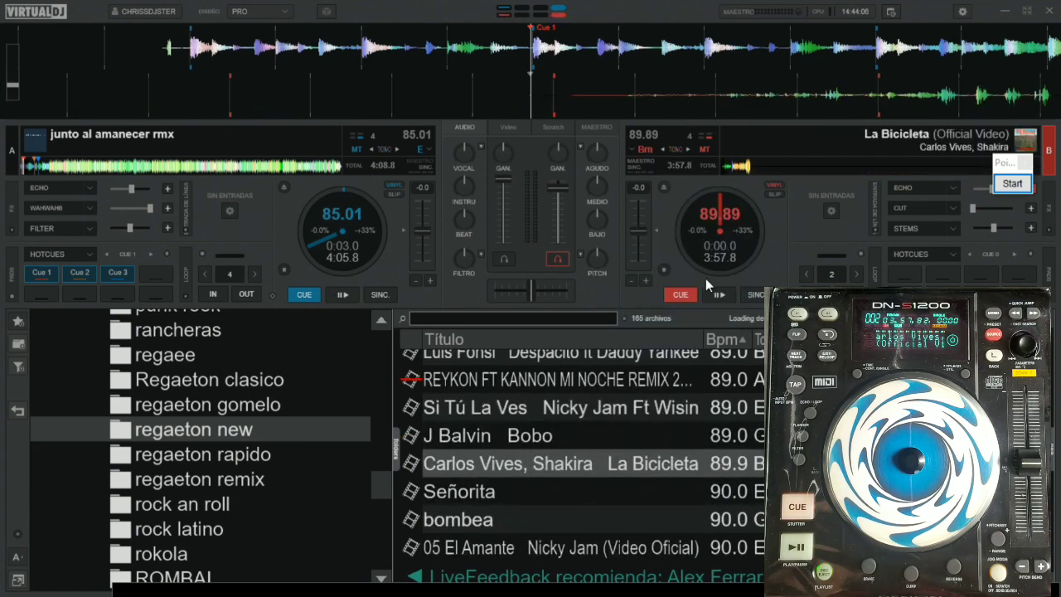
{"action": "left_click", "coordinate": [711, 296]}
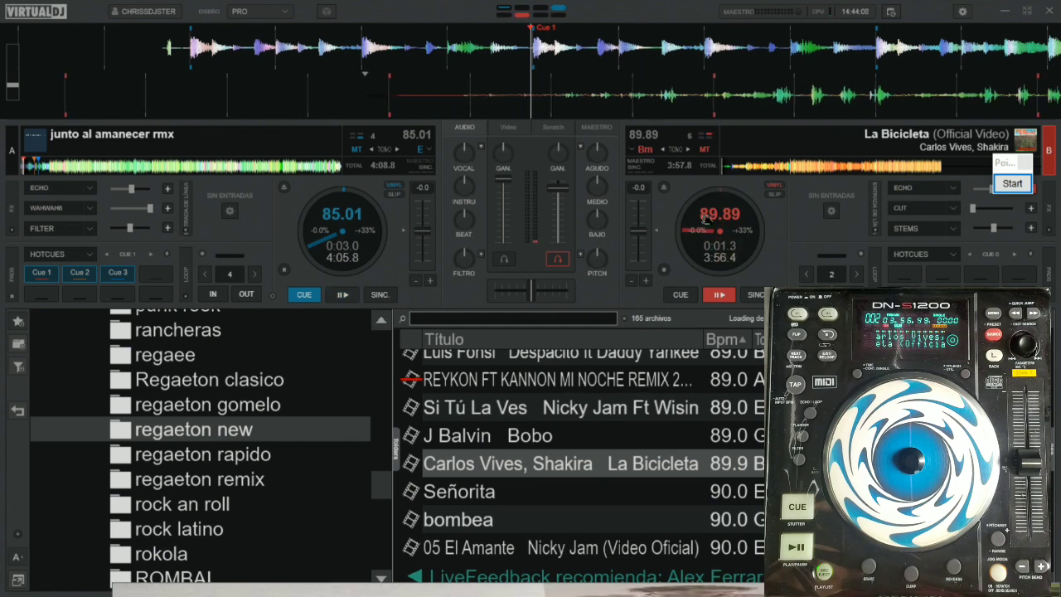
Step: Move deck B's playback to about 0:21.8 in La Bicicleta and set hot cue 1 there
{"action": "left_click", "coordinate": [742, 169]}
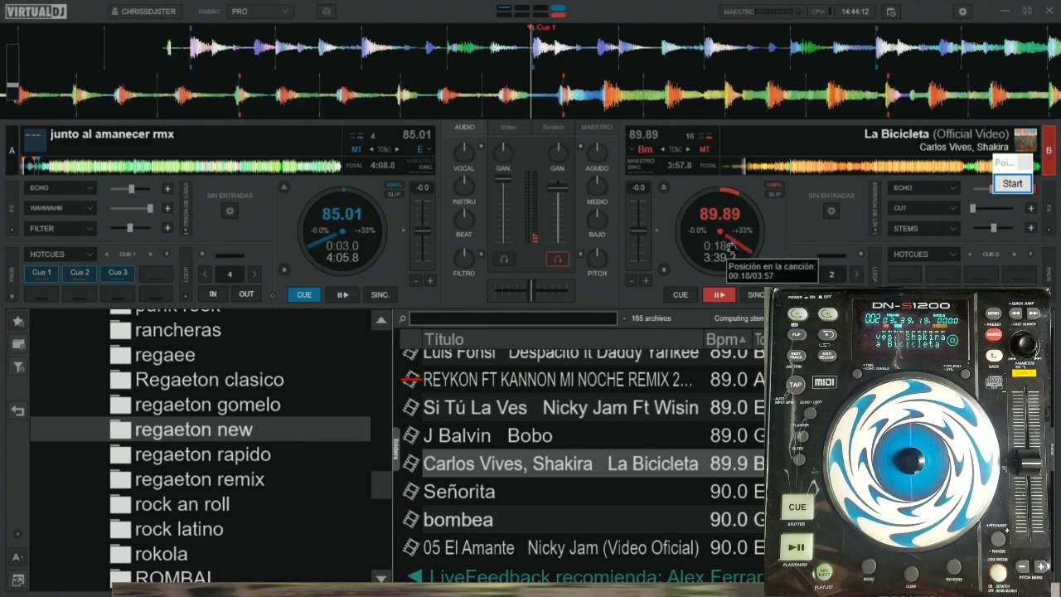
{"action": "left_click", "coordinate": [754, 87]}
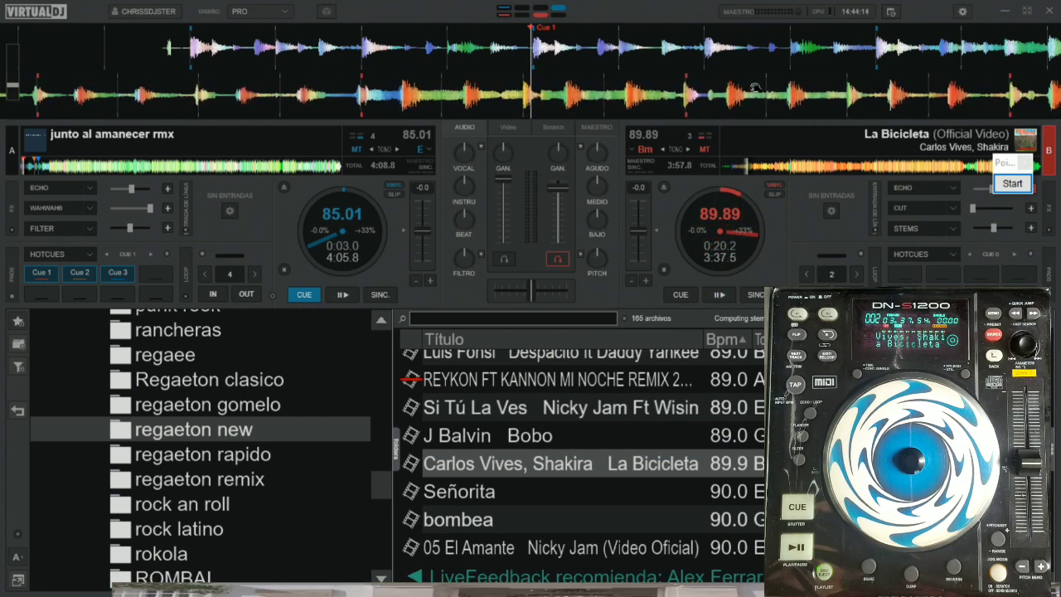
{"action": "left_click", "coordinate": [719, 294]}
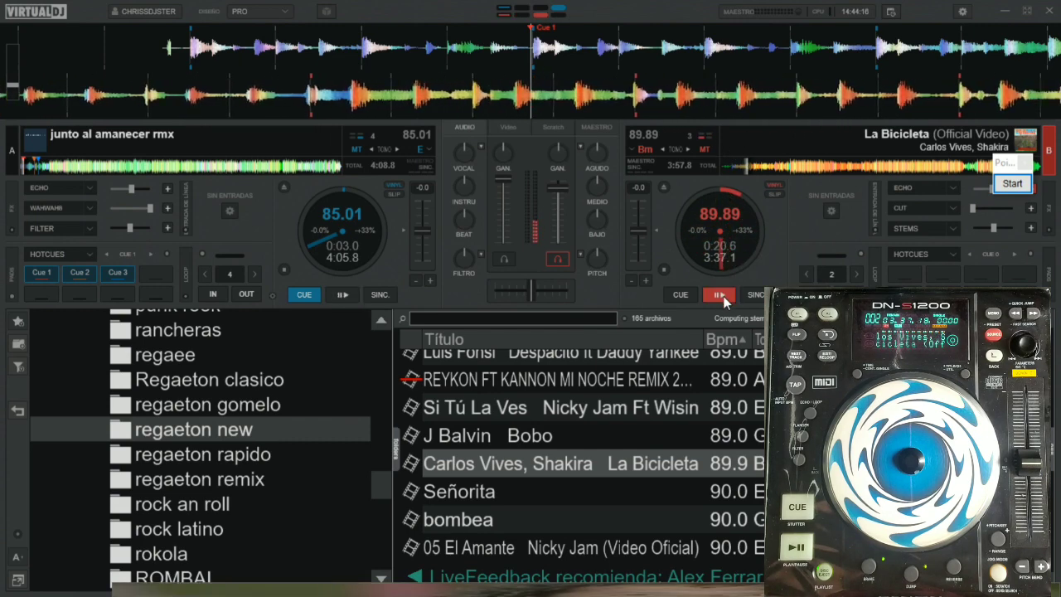
{"action": "left_click", "coordinate": [671, 100]}
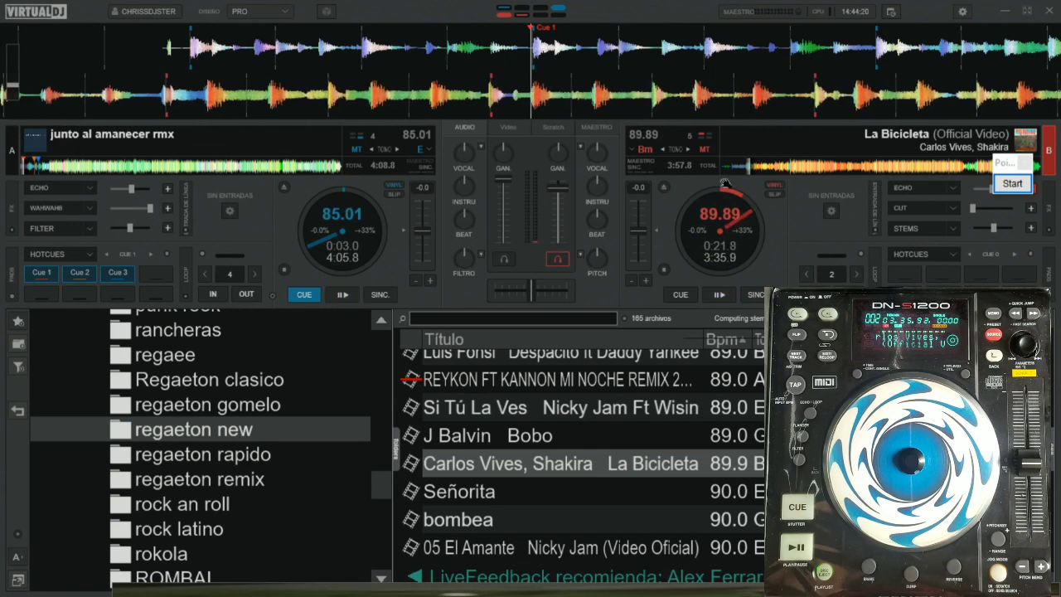
{"action": "left_click", "coordinate": [901, 275]}
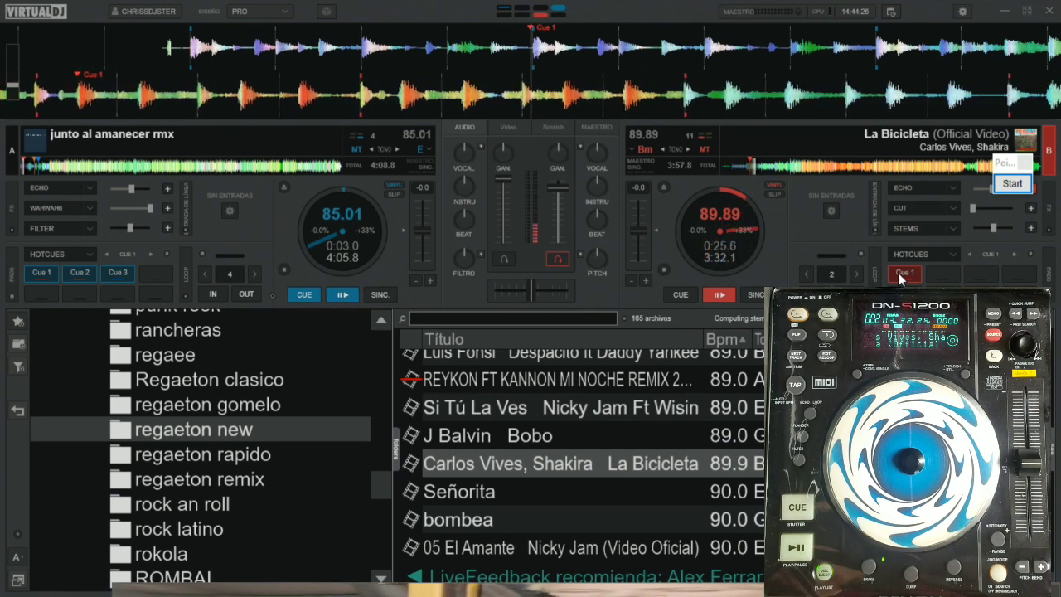
Step: Jump ahead in La Bicicleta, set hot cue 2 at about 1:09.9, and stop deck B at that cue
{"action": "left_click", "coordinate": [789, 165]}
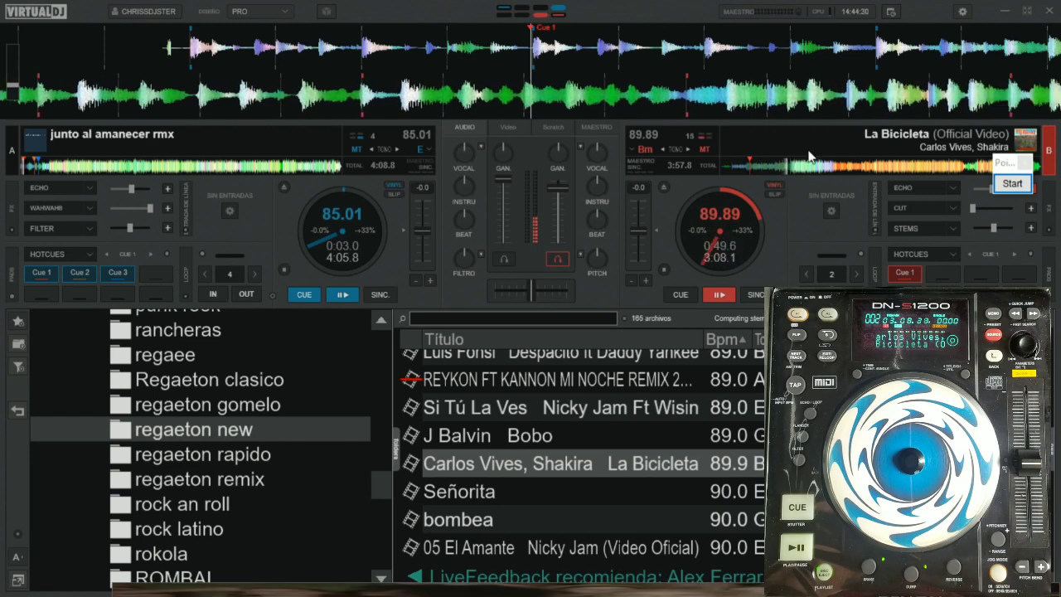
{"action": "left_click", "coordinate": [809, 155]}
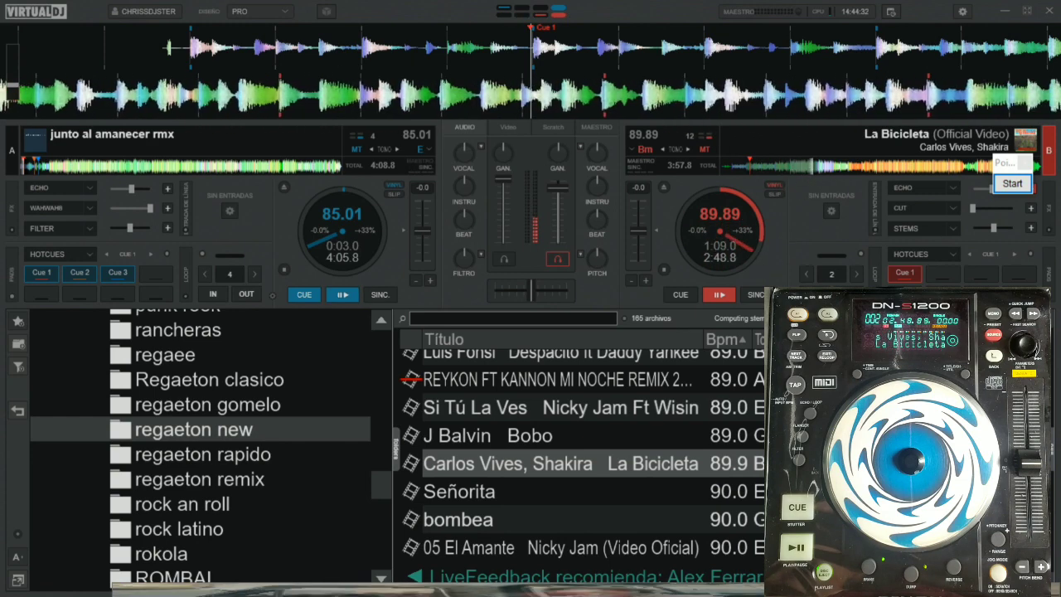
{"action": "left_click", "coordinate": [694, 217]}
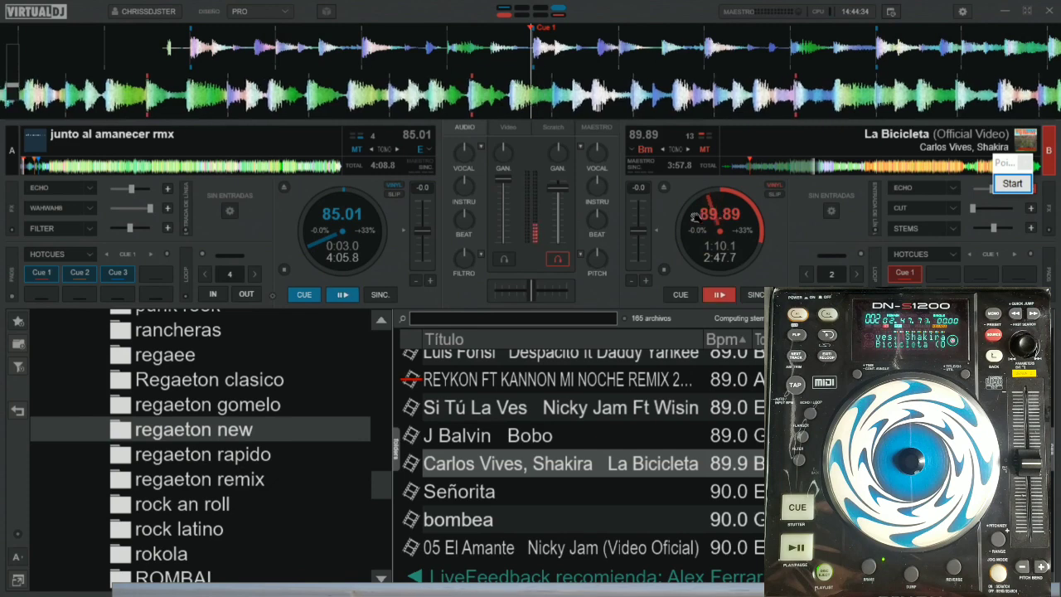
{"action": "left_click_drag", "start_coordinate": [694, 217], "coordinate": [691, 232]}
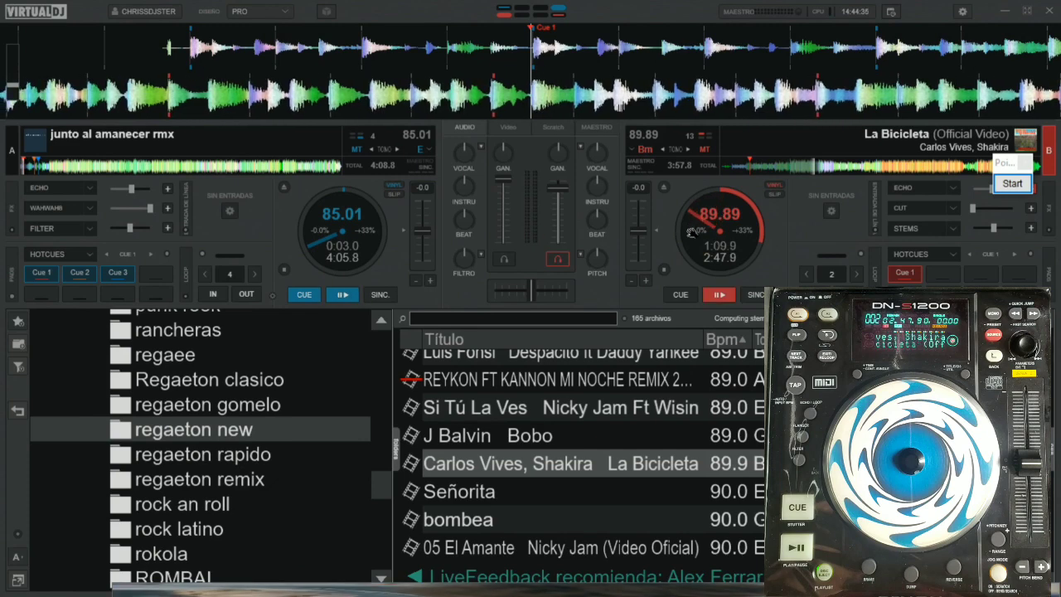
{"action": "left_click", "coordinate": [937, 274]}
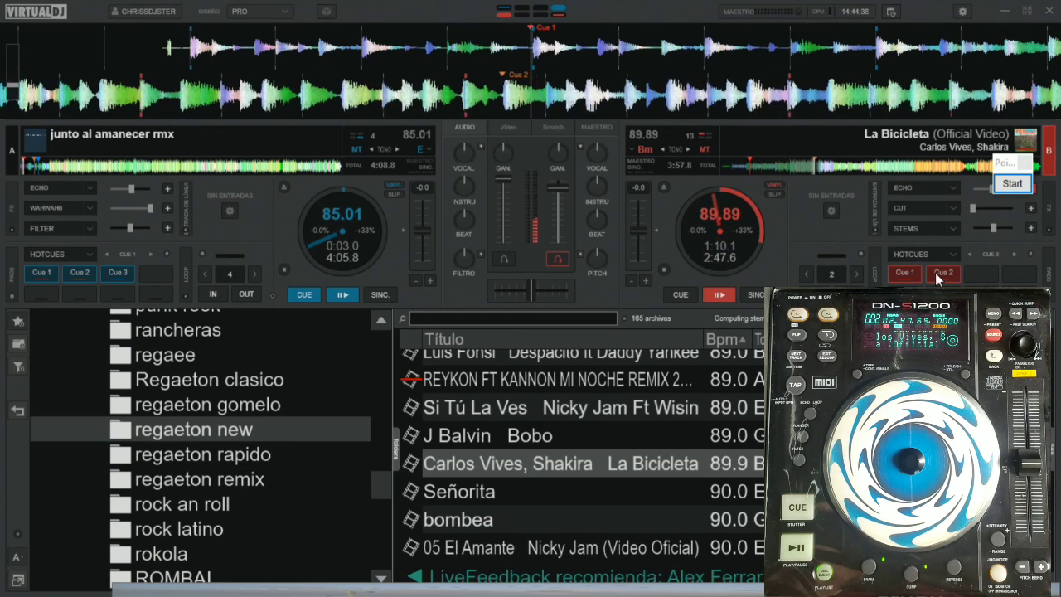
{"action": "left_click", "coordinate": [679, 295]}
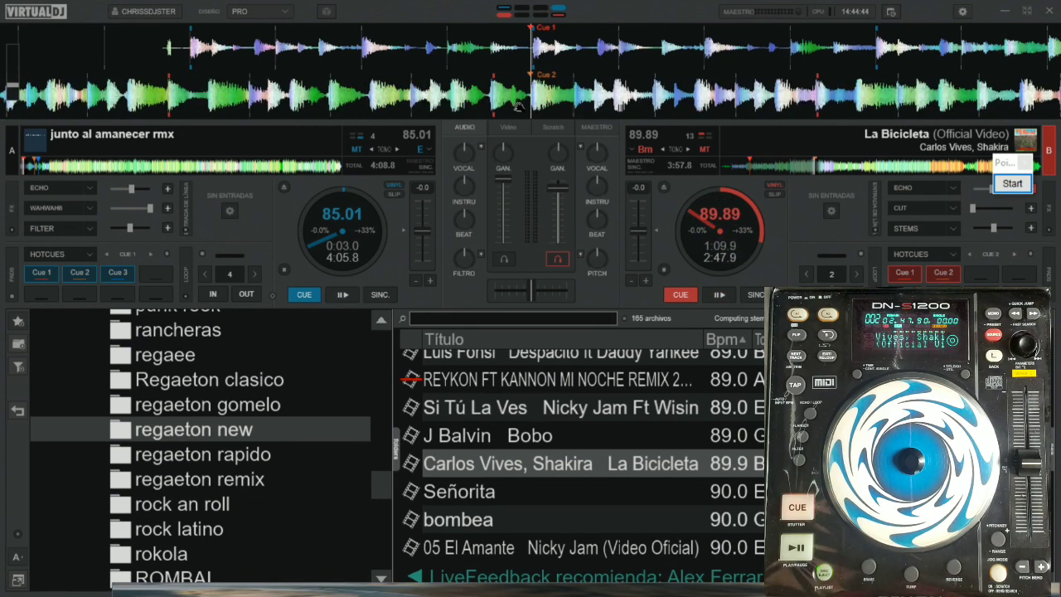
Step: Mark both decks' cue points and grid beats with green and red arrows to compare their alignment, then end the annotation
{"action": "left_click", "coordinate": [1021, 186]}
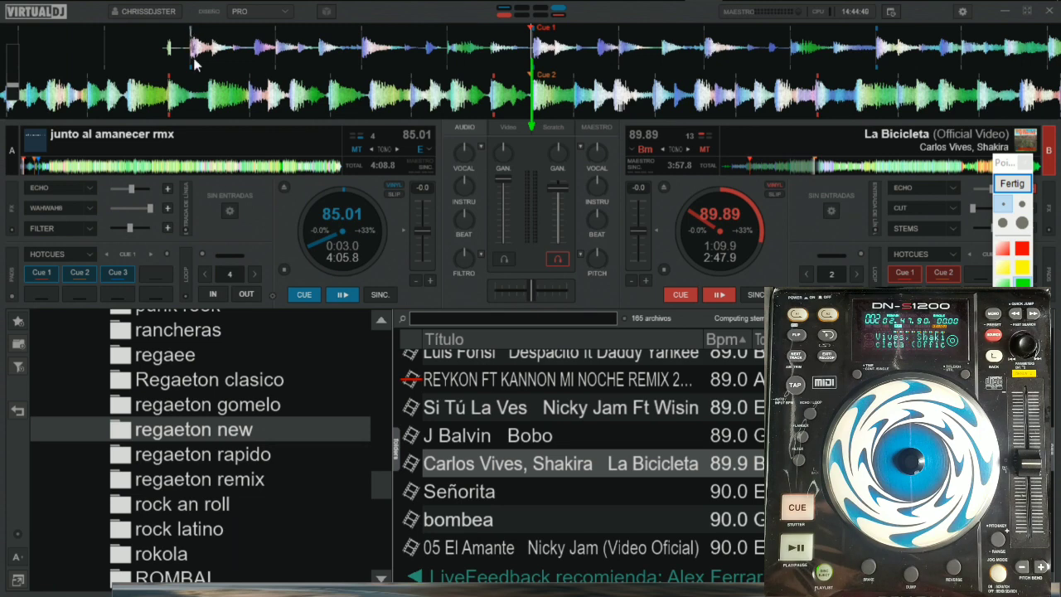
{"action": "left_click_drag", "start_coordinate": [532, 29], "coordinate": [542, 77]}
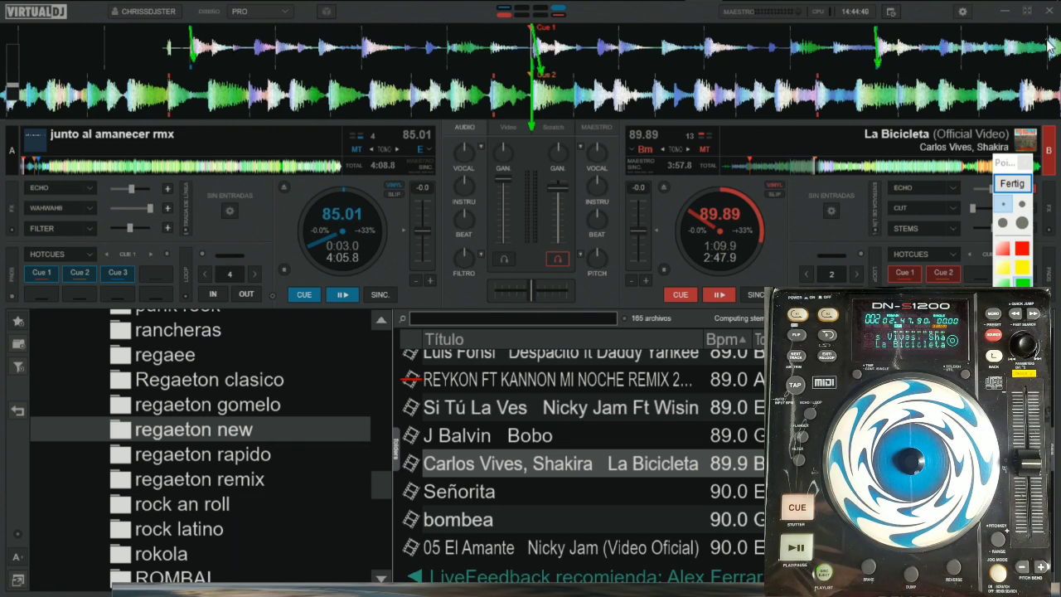
{"action": "left_click", "coordinate": [1021, 247]}
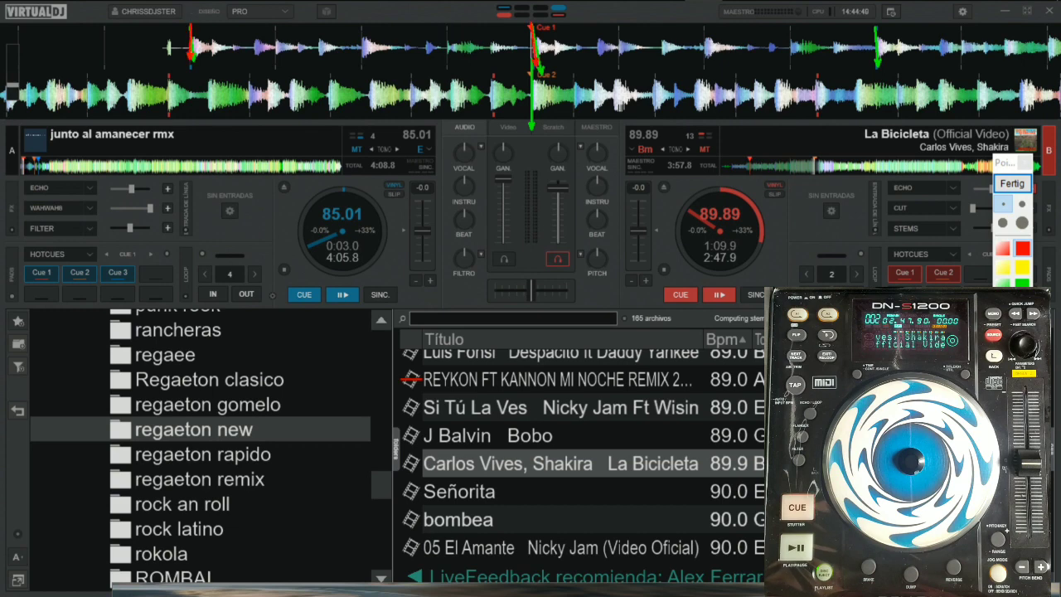
{"action": "left_click", "coordinate": [1005, 251]}
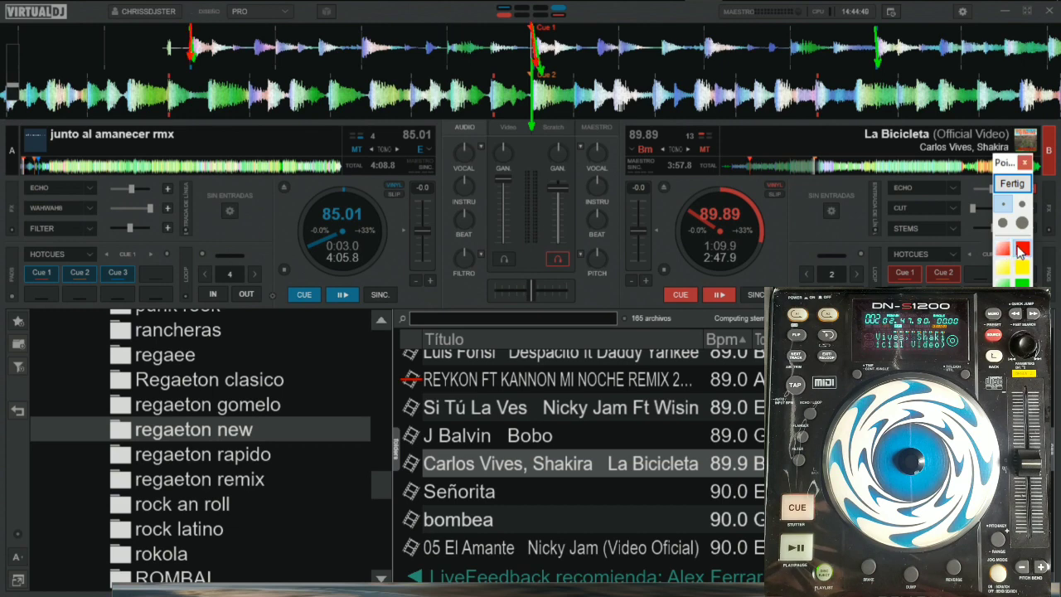
{"action": "left_click", "coordinate": [1022, 248]}
{"action": "left_click", "coordinate": [806, 232]}
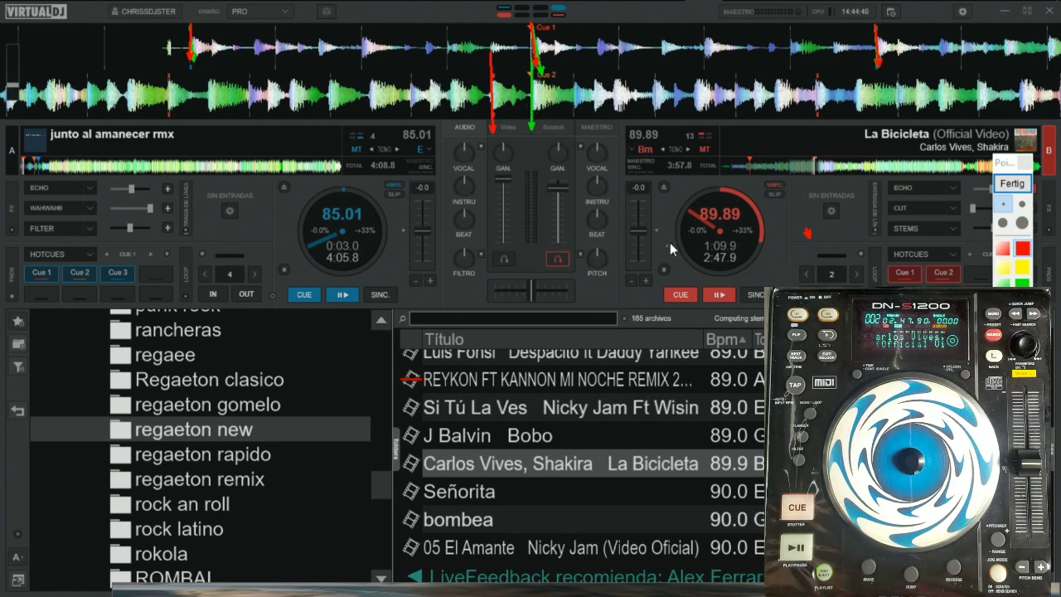
{"action": "left_click", "coordinate": [1012, 183]}
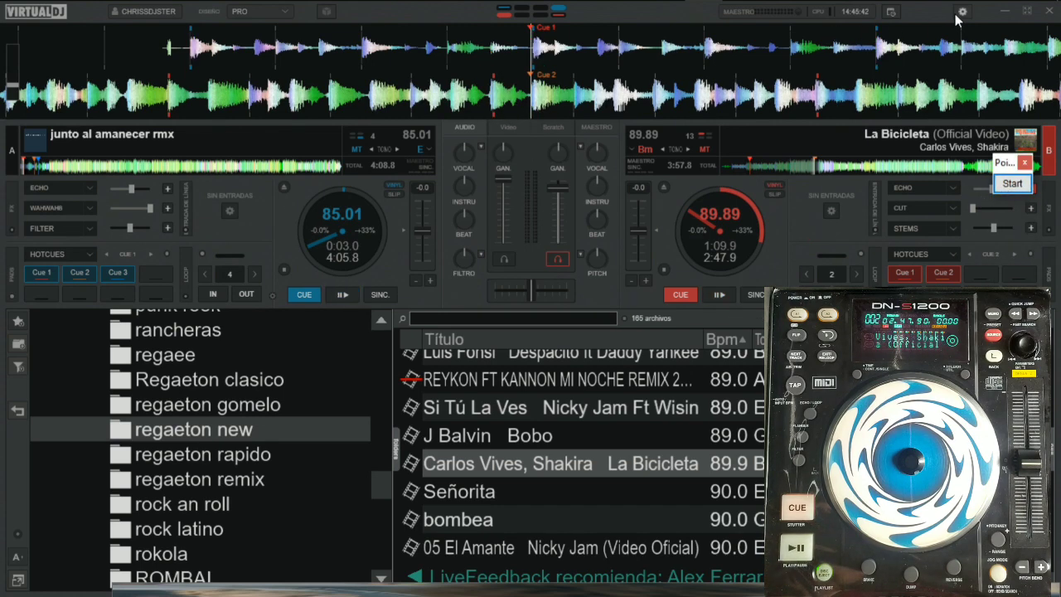
Step: Copy the set_firstbeat script under BEAT GRIT in the Word document and return to VirtualDJ
{"action": "key", "text": "alt+Tab"}
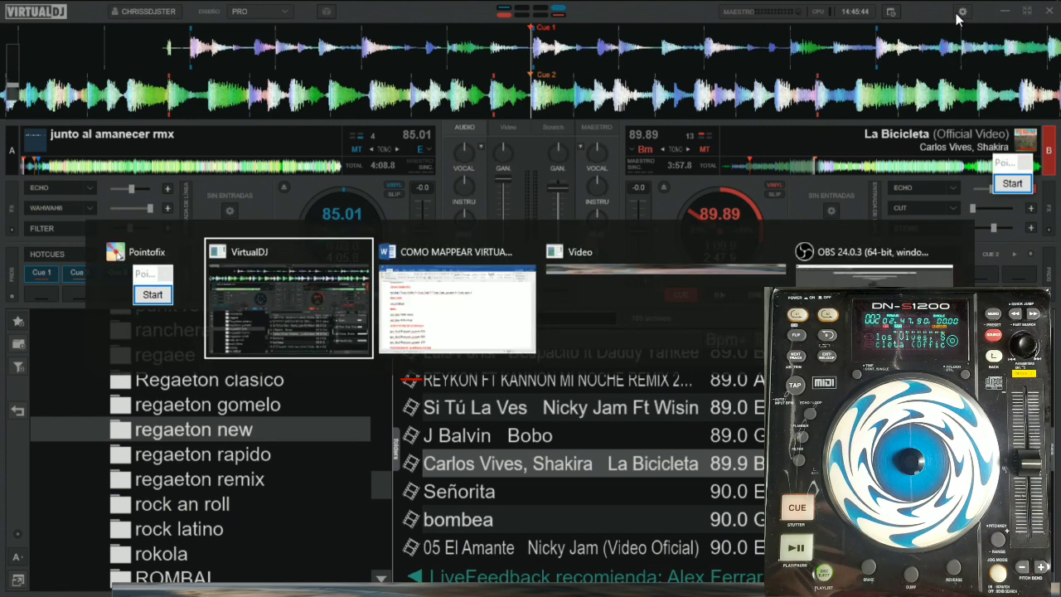
{"action": "key", "text": "alt+Tab"}
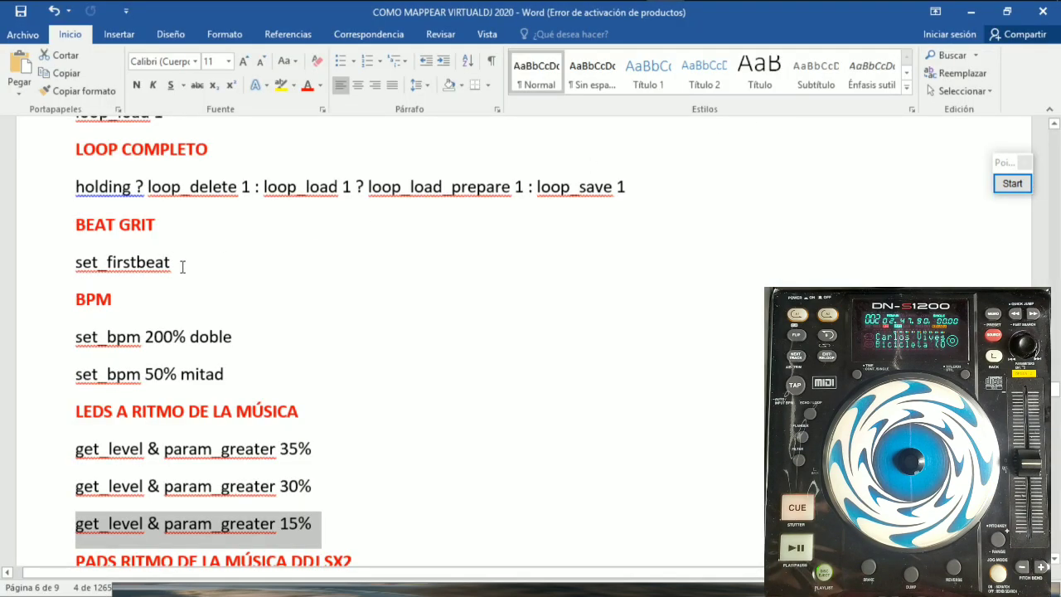
{"action": "left_click_drag", "start_coordinate": [182, 263], "coordinate": [74, 263]}
{"action": "key", "text": "ctrl+c"}
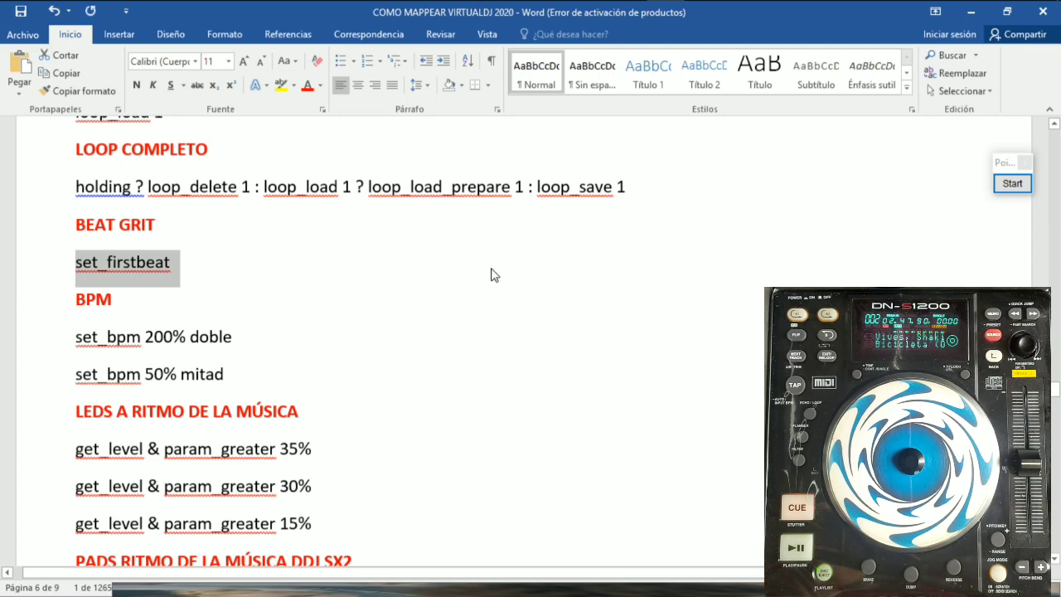
{"action": "mouse_move", "coordinate": [663, 13]}
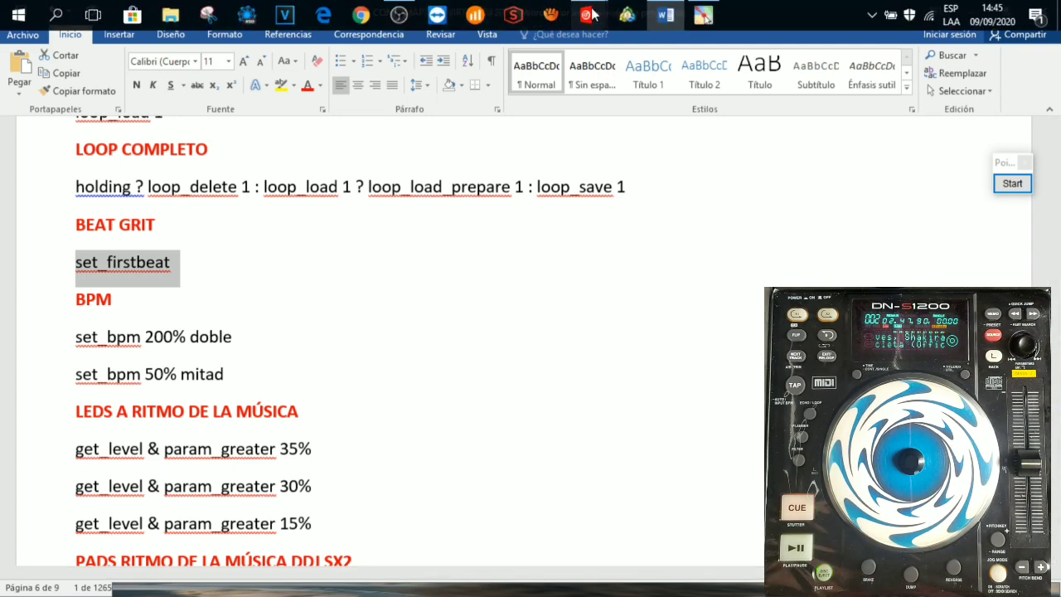
{"action": "mouse_move", "coordinate": [590, 15]}
{"action": "left_click", "coordinate": [546, 110]}
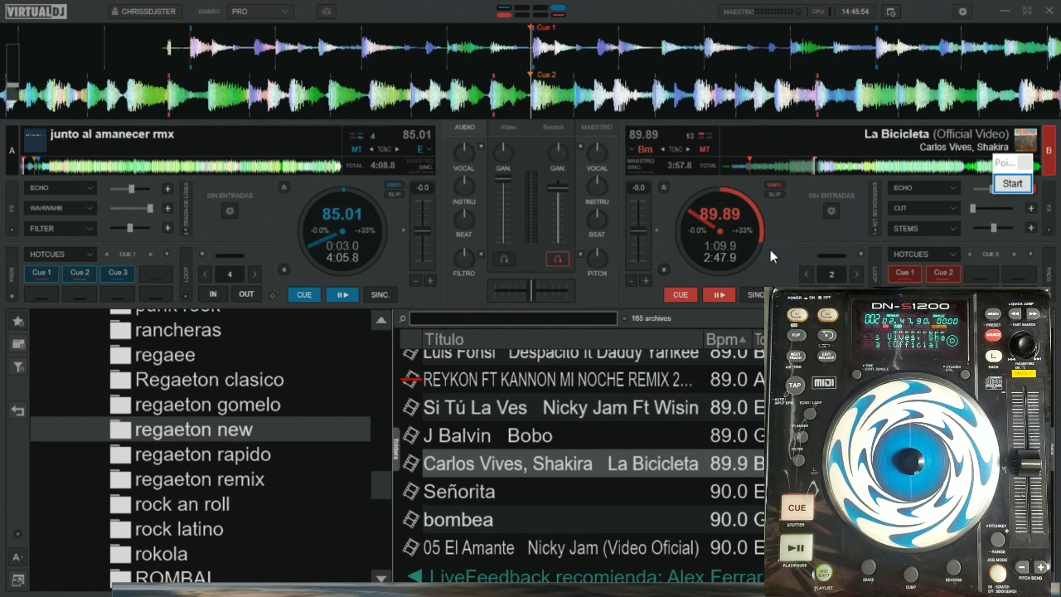
Step: Open La Bicicleta in the BPM editor, shift its first-beat marker slightly earlier on the waveform, and close the editor
{"action": "right_click", "coordinate": [499, 462]}
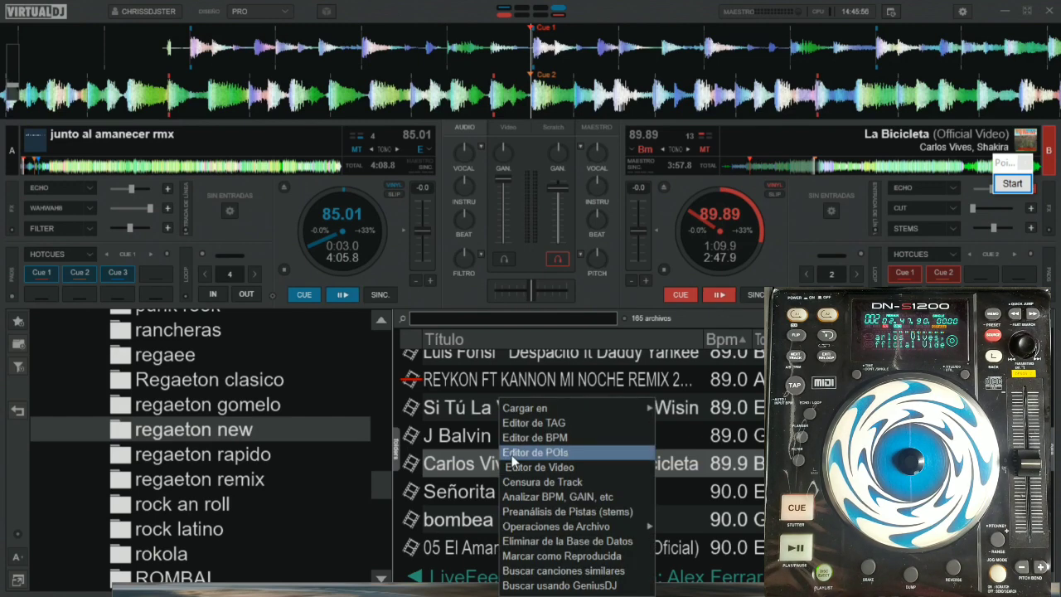
{"action": "left_click", "coordinate": [531, 438]}
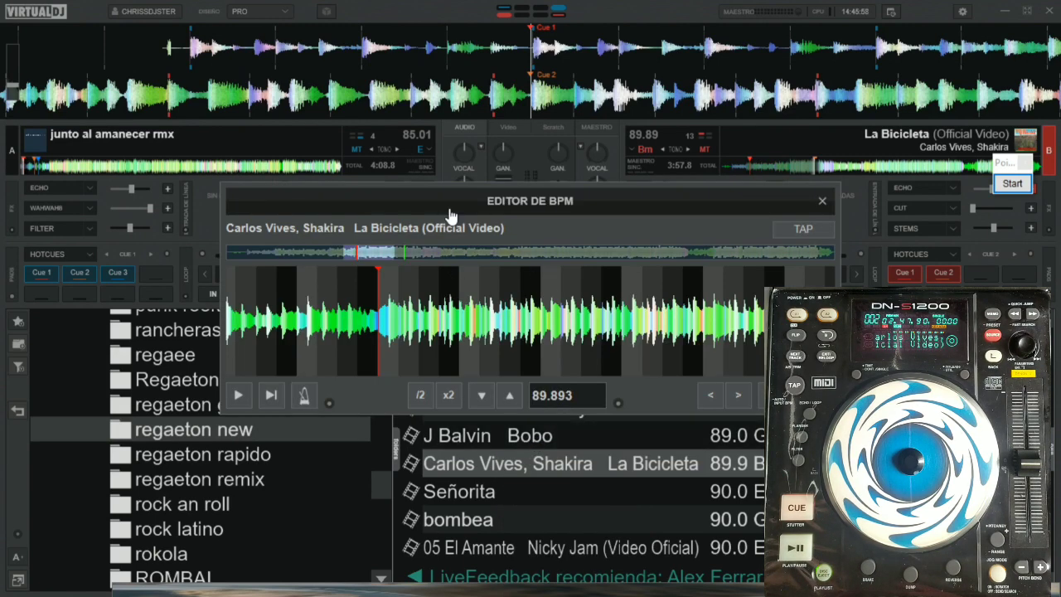
{"action": "scroll", "coordinate": [408, 286], "scroll_direction": "up", "scroll_amount": 3}
{"action": "left_click_drag", "start_coordinate": [395, 275], "coordinate": [407, 279]}
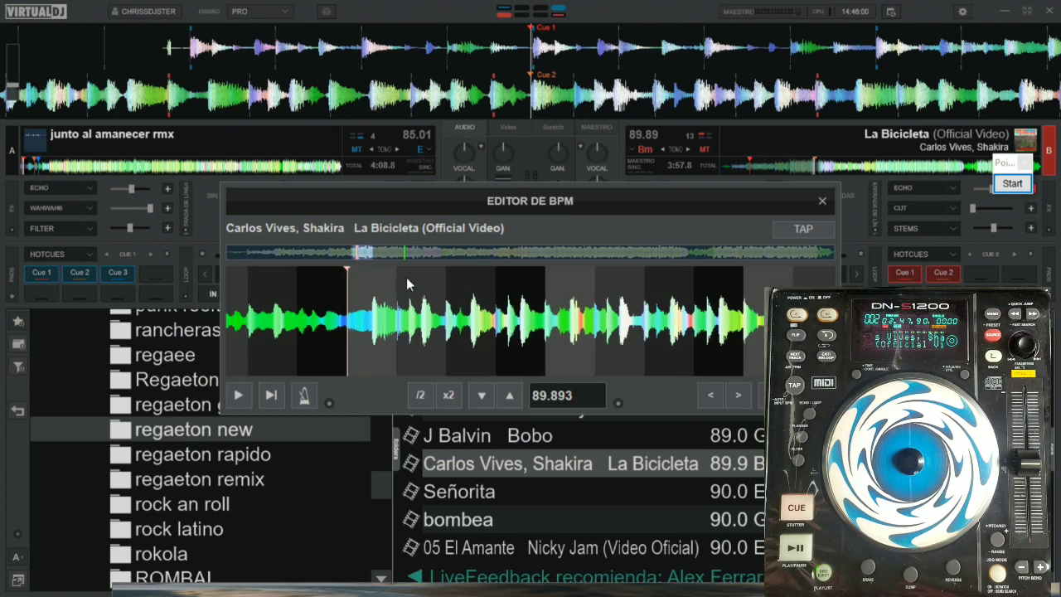
{"action": "mouse_move", "coordinate": [346, 268]}
{"action": "left_mouse_down"}
{"action": "mouse_move", "coordinate": [371, 269]}
{"action": "mouse_move", "coordinate": [332, 270]}
{"action": "mouse_move", "coordinate": [368, 277]}
{"action": "mouse_move", "coordinate": [344, 277]}
{"action": "left_mouse_up"}
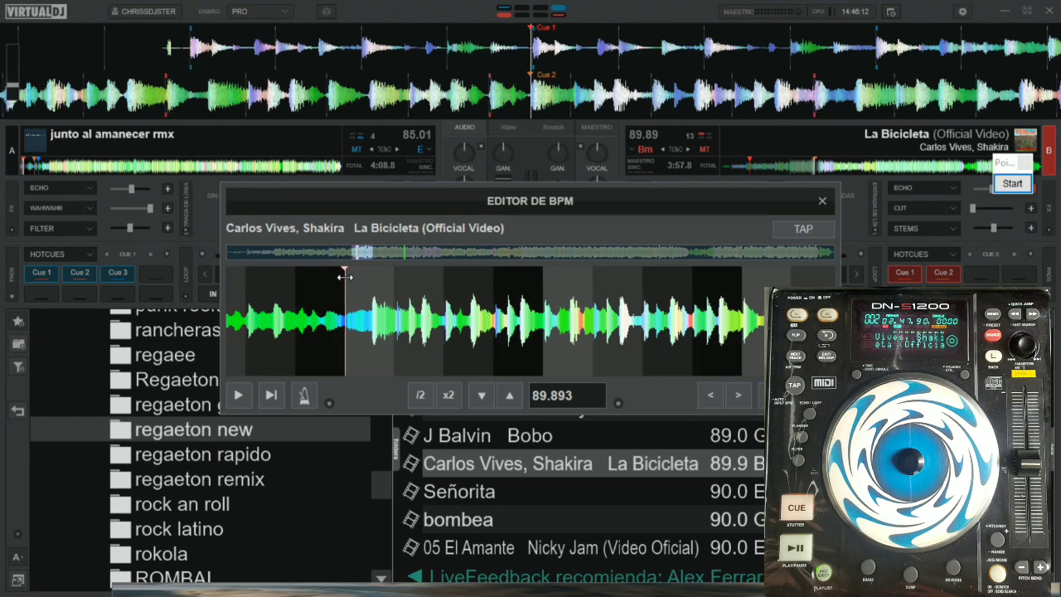
{"action": "left_click", "coordinate": [820, 202]}
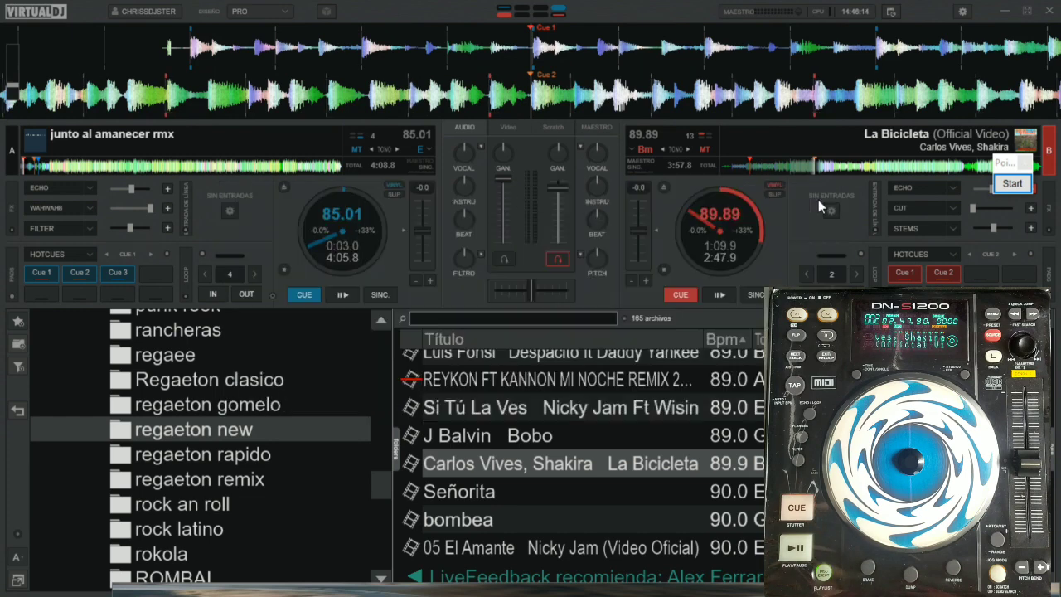
Step: In the DENON 1200 PRUEBA mapping, replace the TIME/TOTAL button's action with set_firstbeat and close the settings
{"action": "left_click", "coordinate": [962, 13]}
{"action": "left_click", "coordinate": [417, 96]}
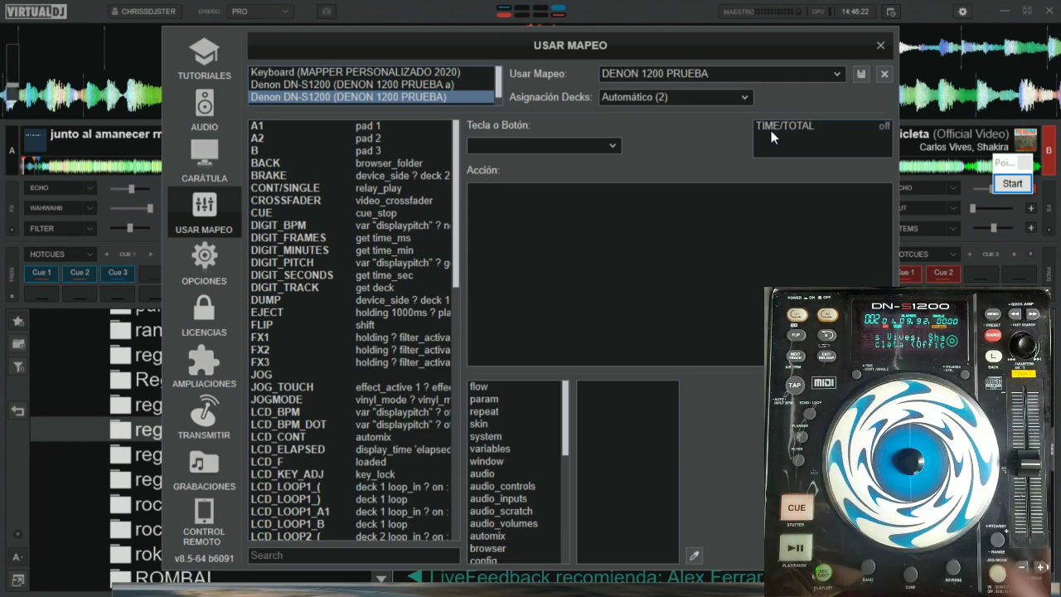
{"action": "left_click", "coordinate": [774, 121]}
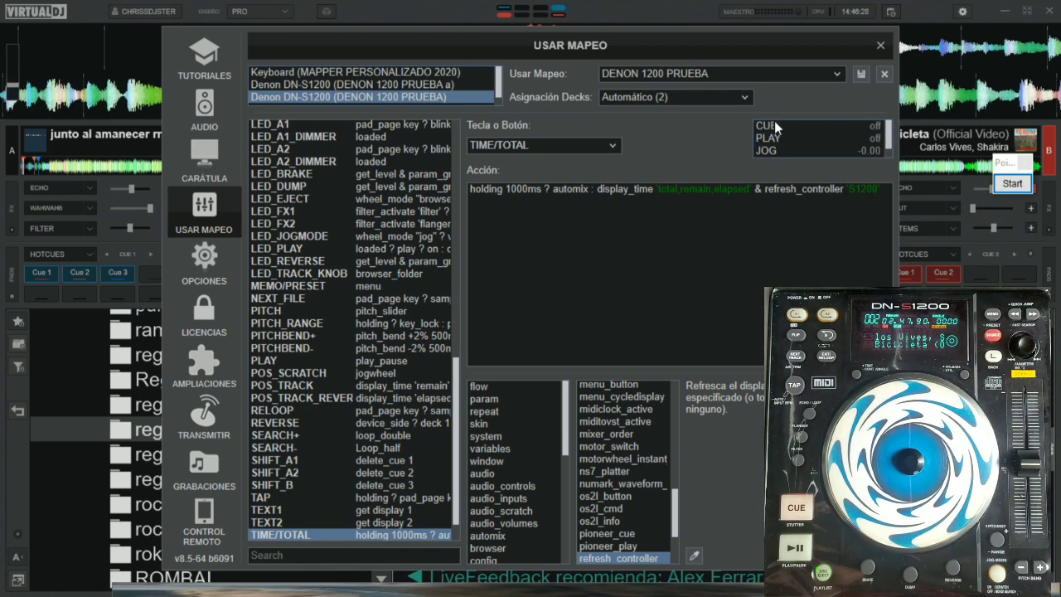
{"action": "scroll", "coordinate": [793, 142], "scroll_direction": "down", "scroll_amount": 1}
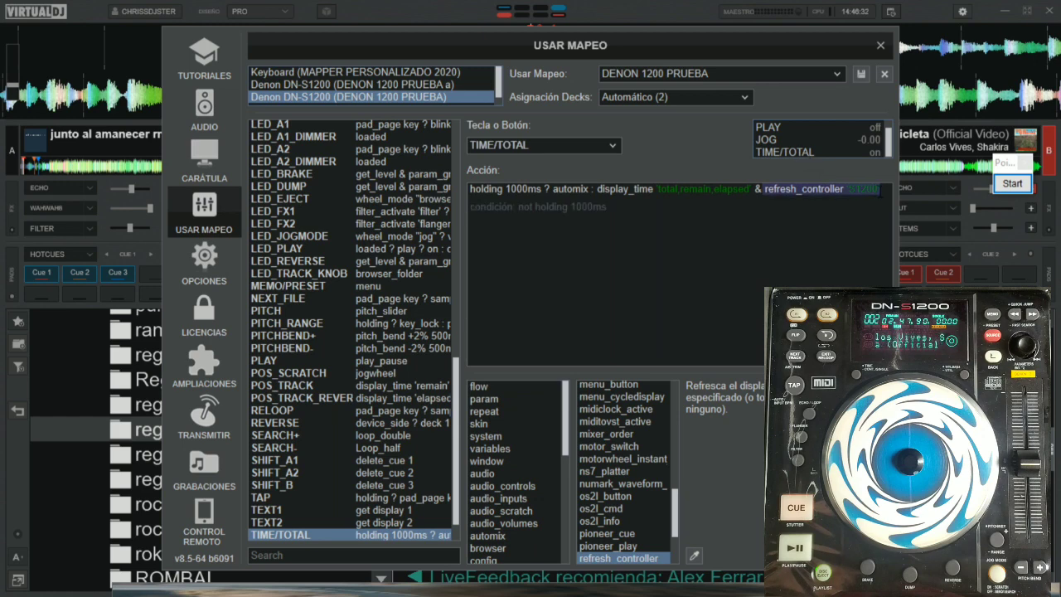
{"action": "left_click_drag", "start_coordinate": [878, 189], "coordinate": [417, 212]}
{"action": "key", "text": "Delete"}
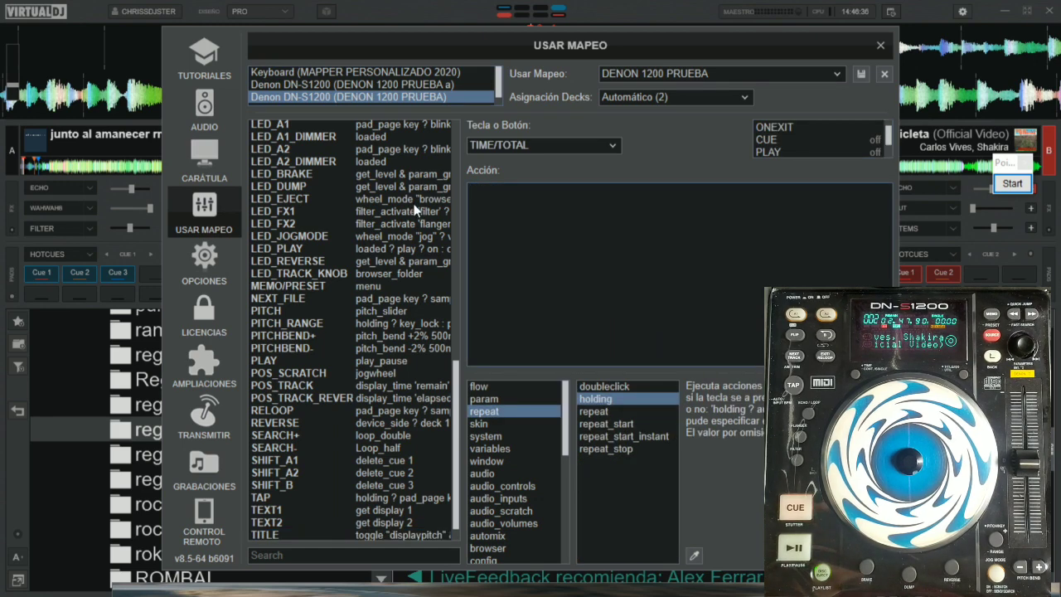
{"action": "key", "text": "ctrl+v"}
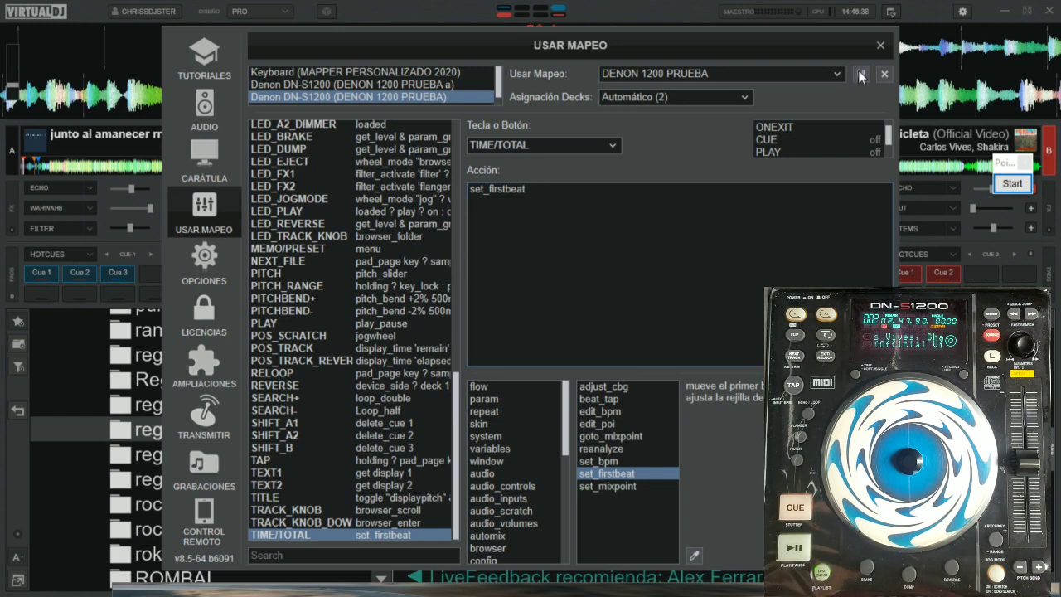
{"action": "left_click", "coordinate": [880, 46]}
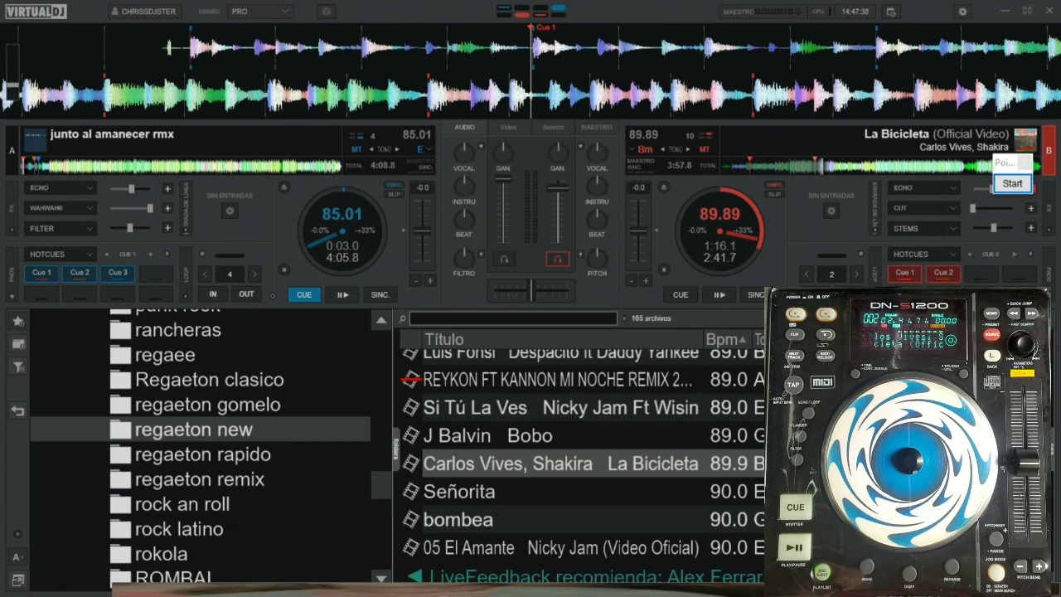
Step: Open the KEY page in deck B's pad editor and move the editor window below the deck waveforms
{"action": "left_click", "coordinate": [957, 253]}
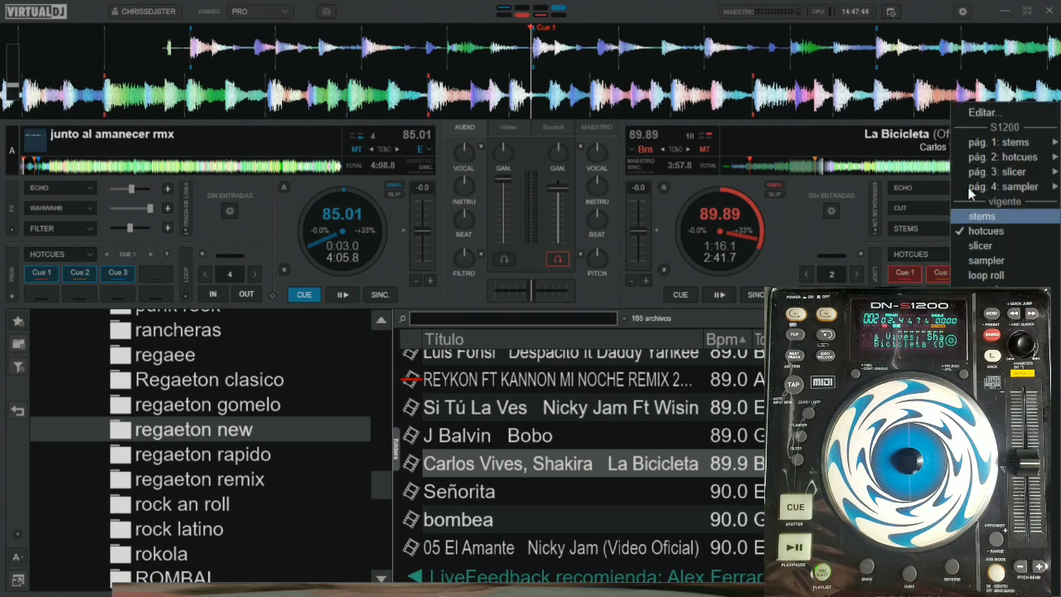
{"action": "left_click", "coordinate": [983, 112]}
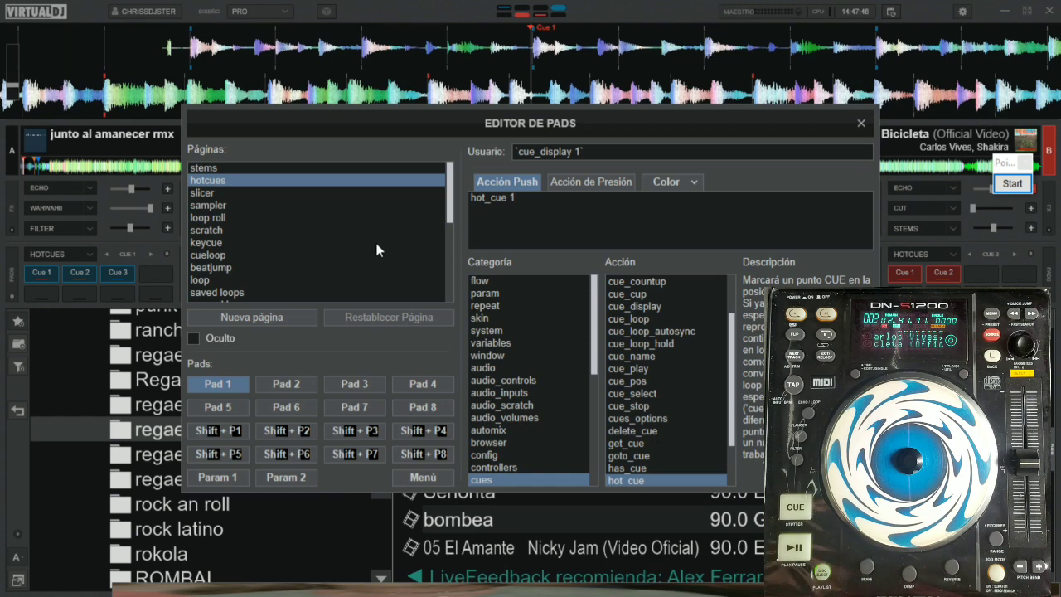
{"action": "scroll", "coordinate": [375, 248], "scroll_direction": "down", "scroll_amount": 7}
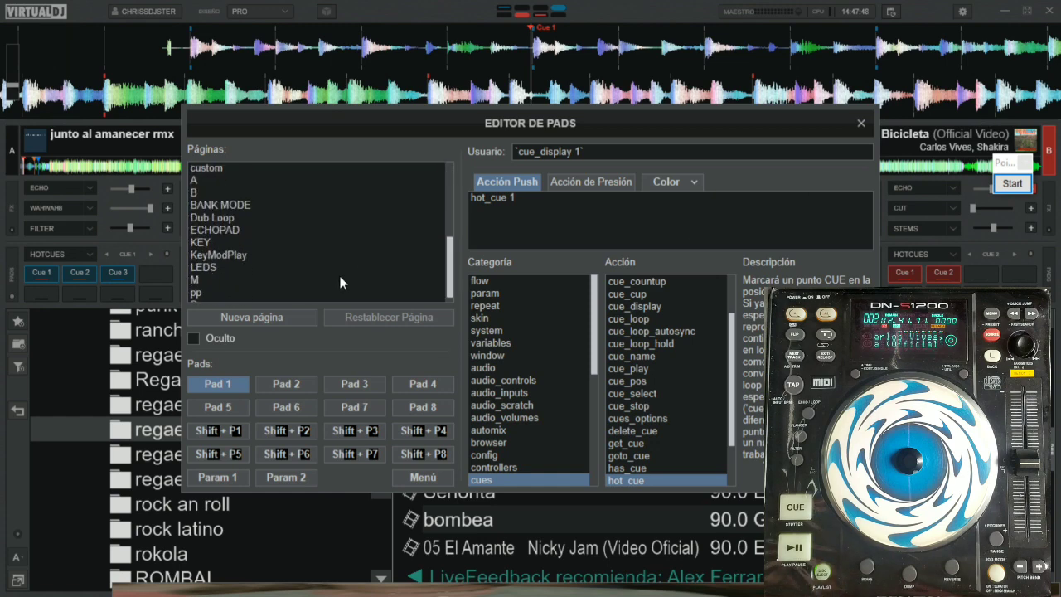
{"action": "left_click", "coordinate": [205, 244]}
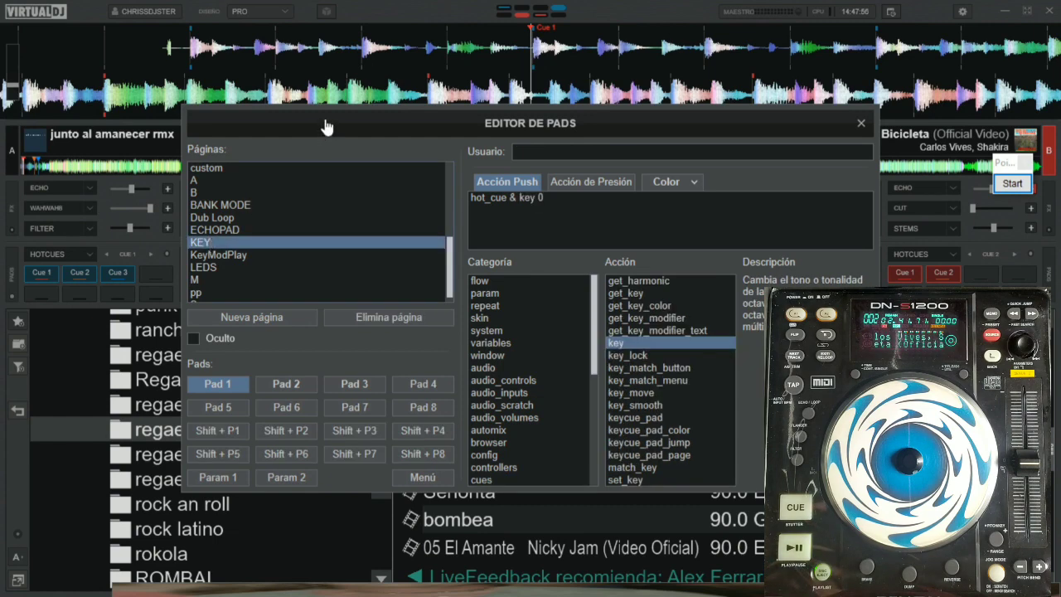
{"action": "left_click_drag", "start_coordinate": [327, 126], "coordinate": [318, 225]}
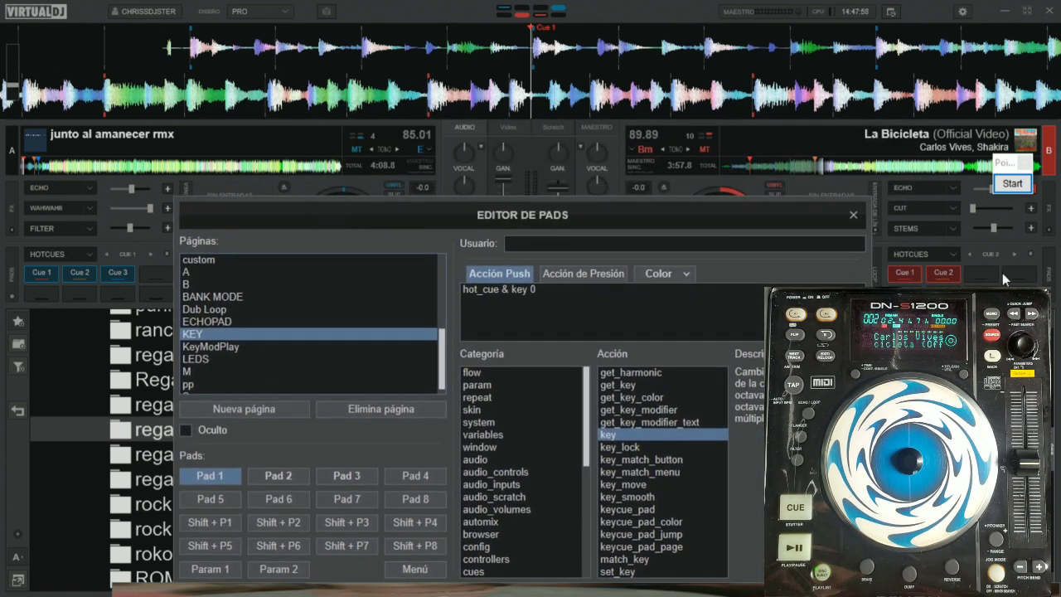
{"action": "left_click_drag", "start_coordinate": [696, 217], "coordinate": [722, 212]}
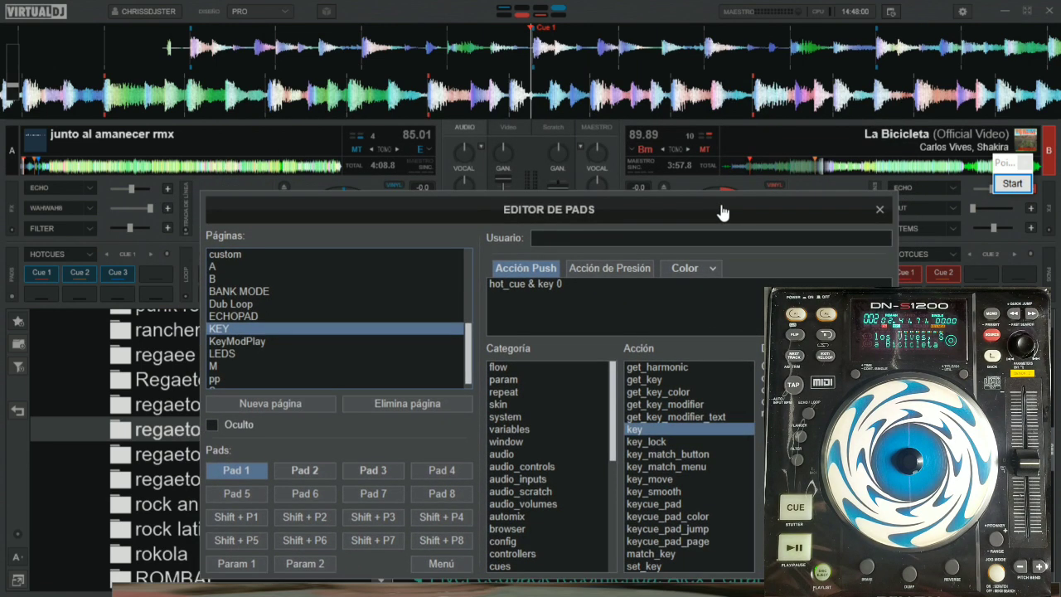
Step: Switch to the Word document of mapping commands and find the hot_cue key scripts under Tonalidad KEY
{"action": "key", "text": "alt+Tab"}
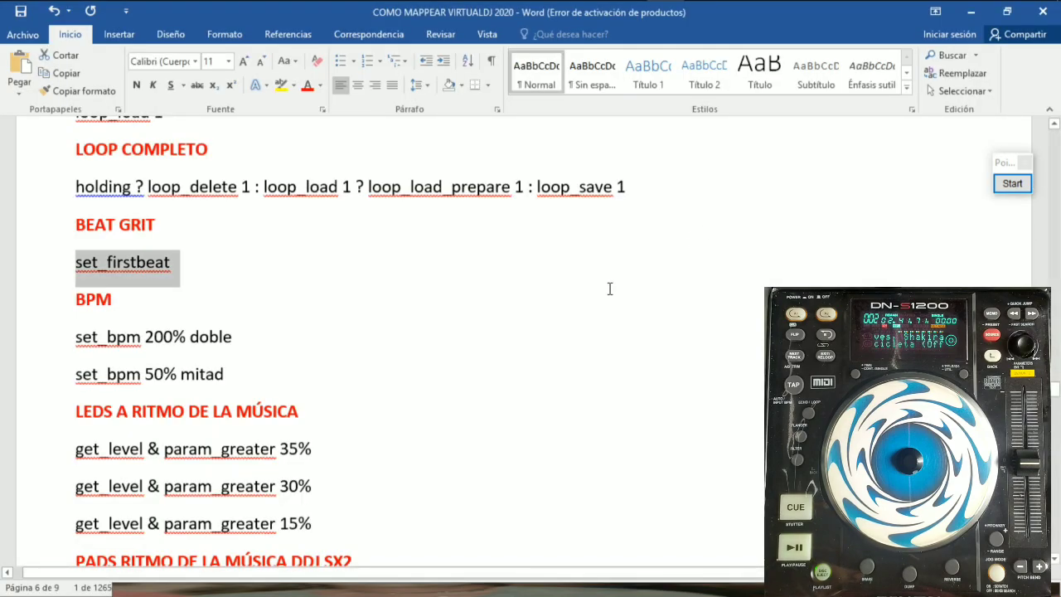
{"action": "scroll", "coordinate": [466, 310], "scroll_direction": "up", "scroll_amount": 10}
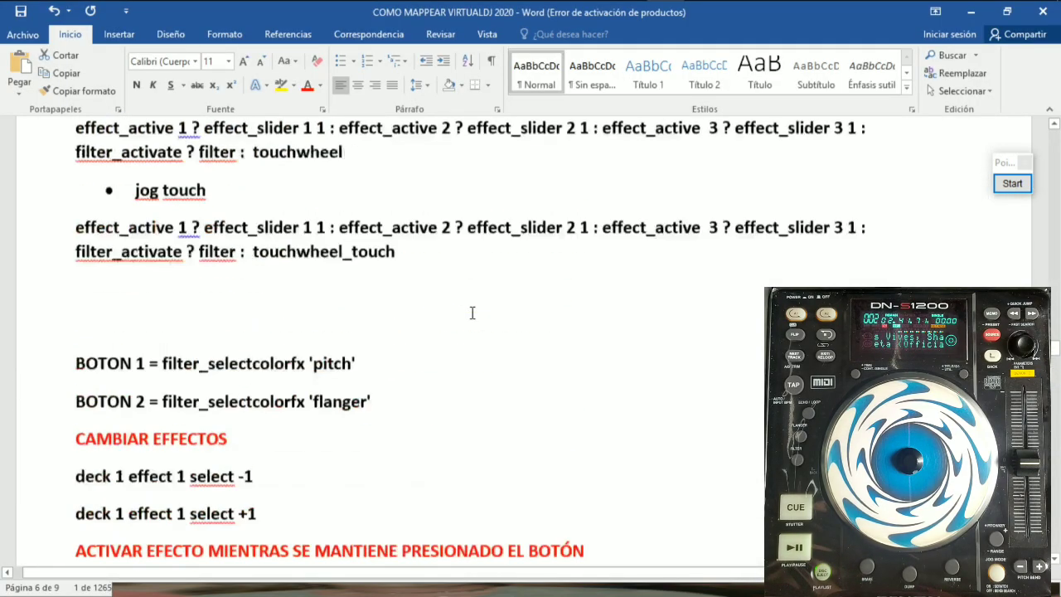
{"action": "scroll", "coordinate": [473, 312], "scroll_direction": "up", "scroll_amount": 10}
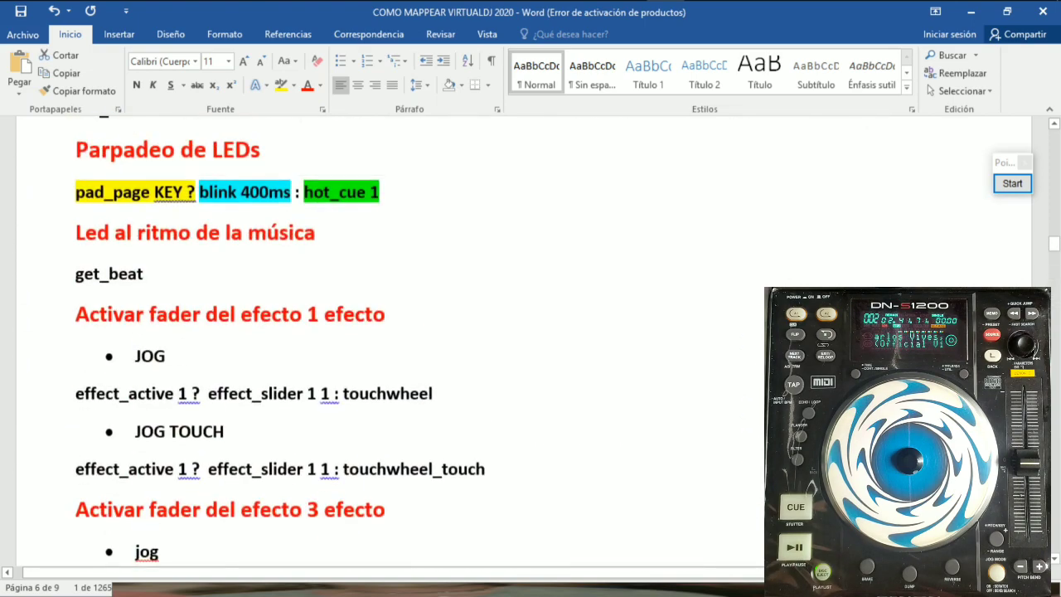
{"action": "left_click_drag", "start_coordinate": [1053, 249], "coordinate": [1057, 182]}
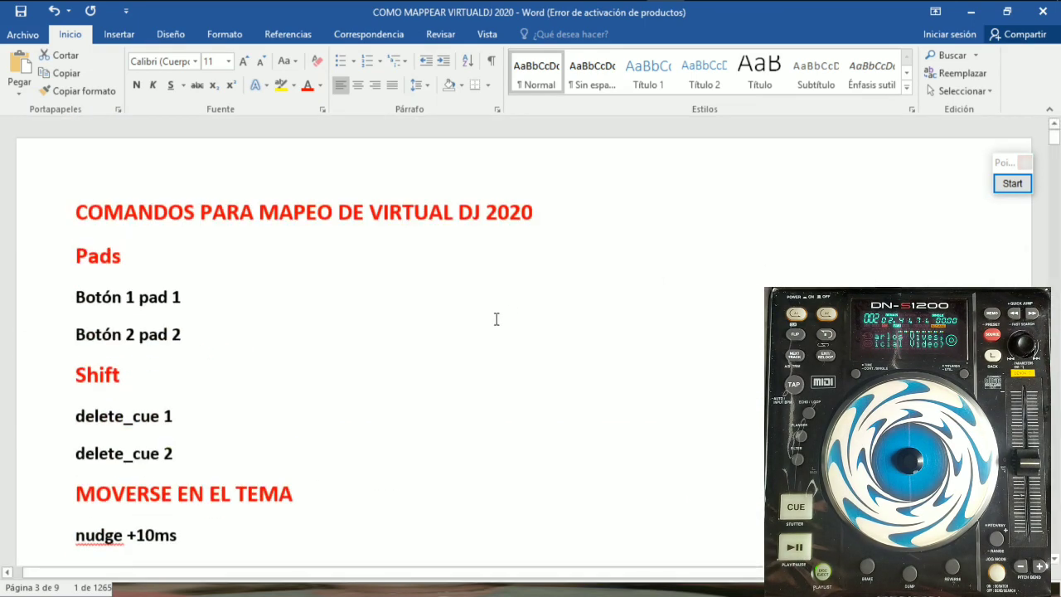
{"action": "scroll", "coordinate": [495, 317], "scroll_direction": "down", "scroll_amount": 15}
{"action": "scroll", "coordinate": [489, 373], "scroll_direction": "down", "scroll_amount": 15}
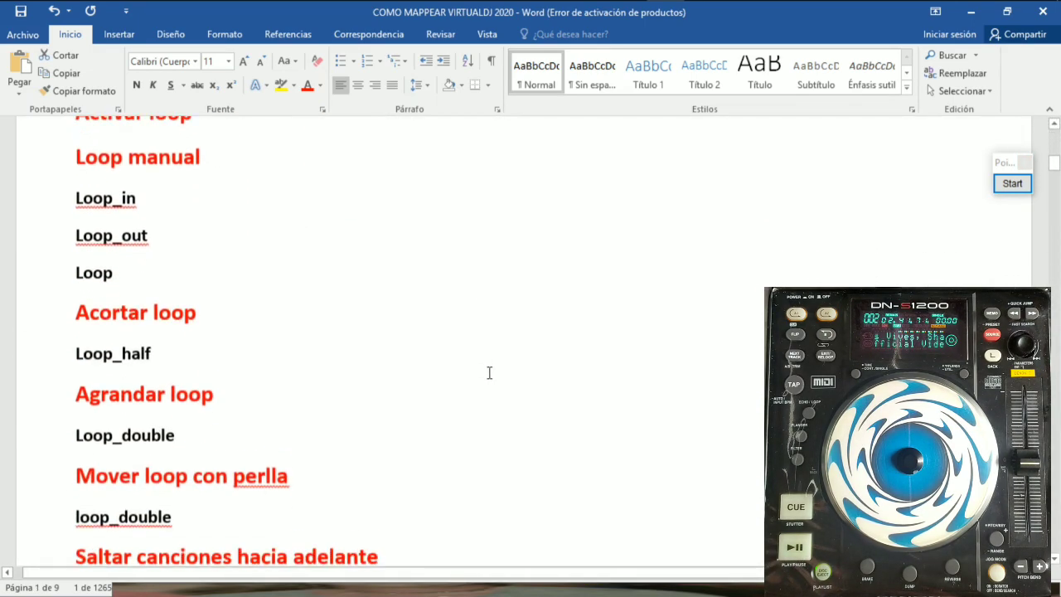
{"action": "scroll", "coordinate": [498, 390], "scroll_direction": "down", "scroll_amount": 15}
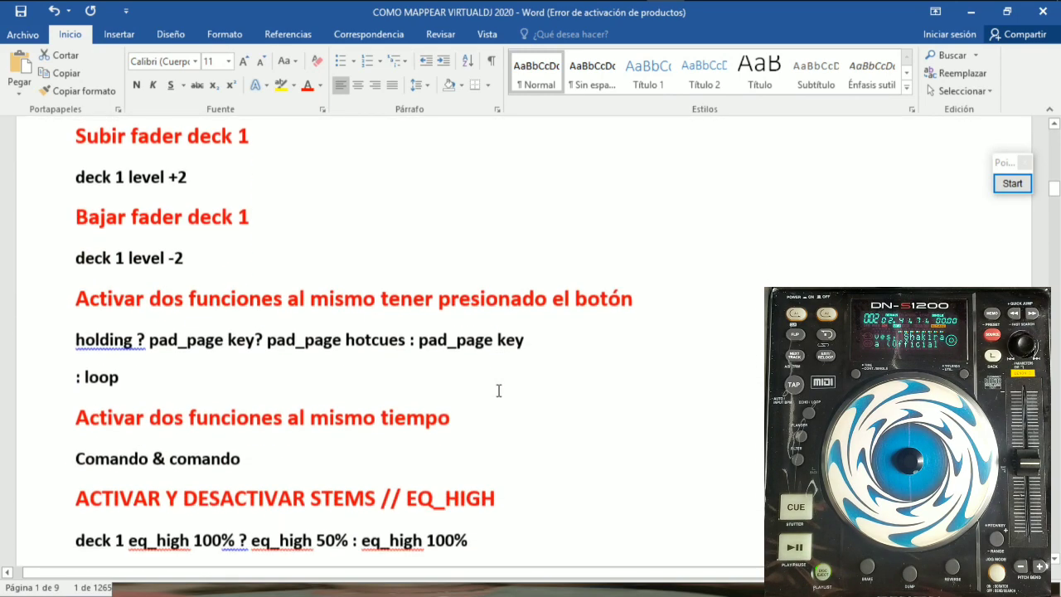
{"action": "scroll", "coordinate": [498, 390], "scroll_direction": "down", "scroll_amount": 10}
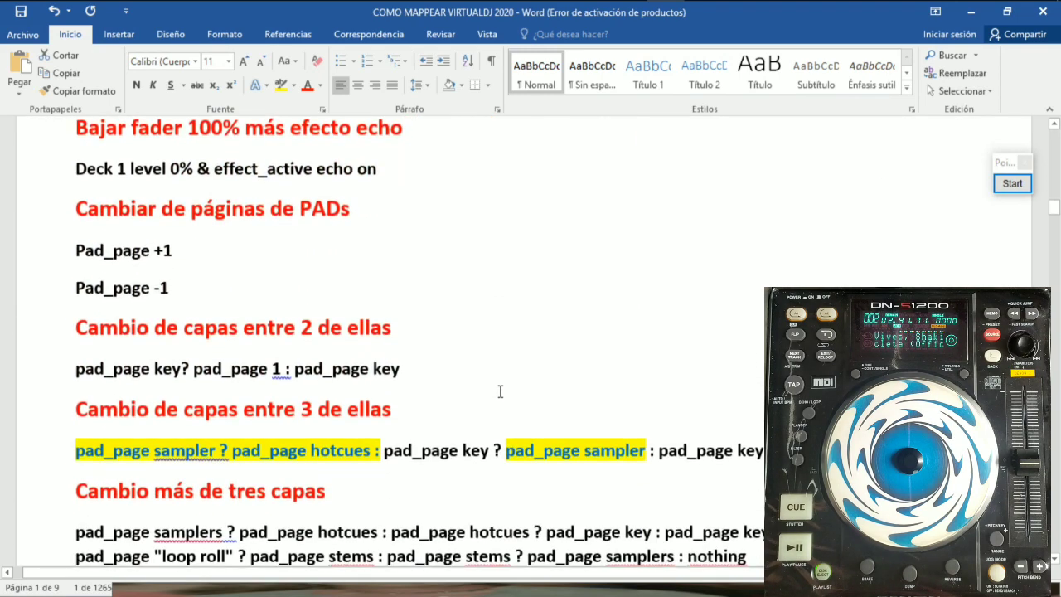
{"action": "scroll", "coordinate": [498, 398], "scroll_direction": "down", "scroll_amount": 7}
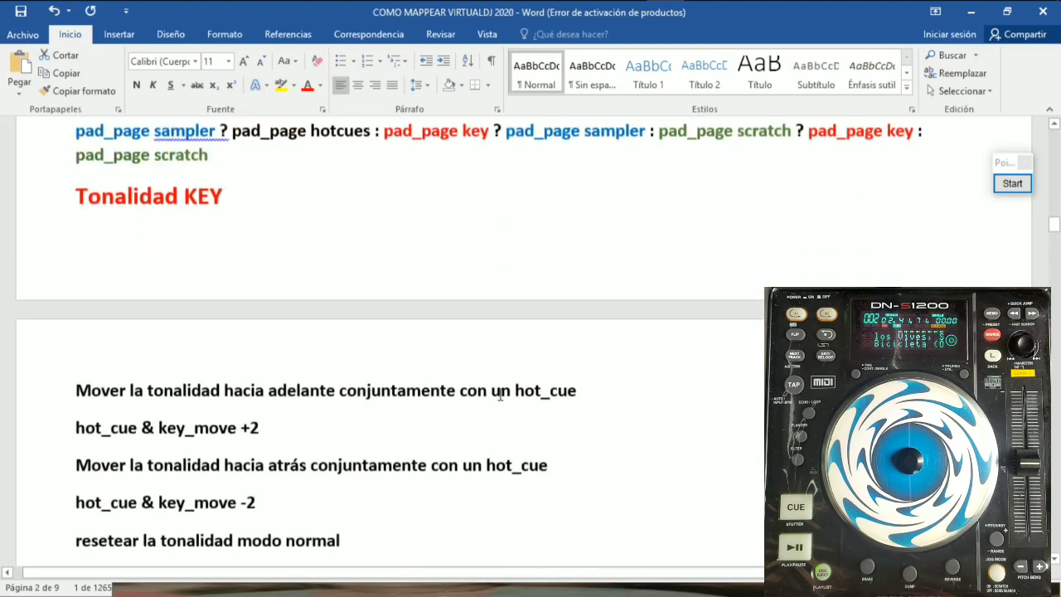
{"action": "scroll", "coordinate": [153, 371], "scroll_direction": "up", "scroll_amount": 1}
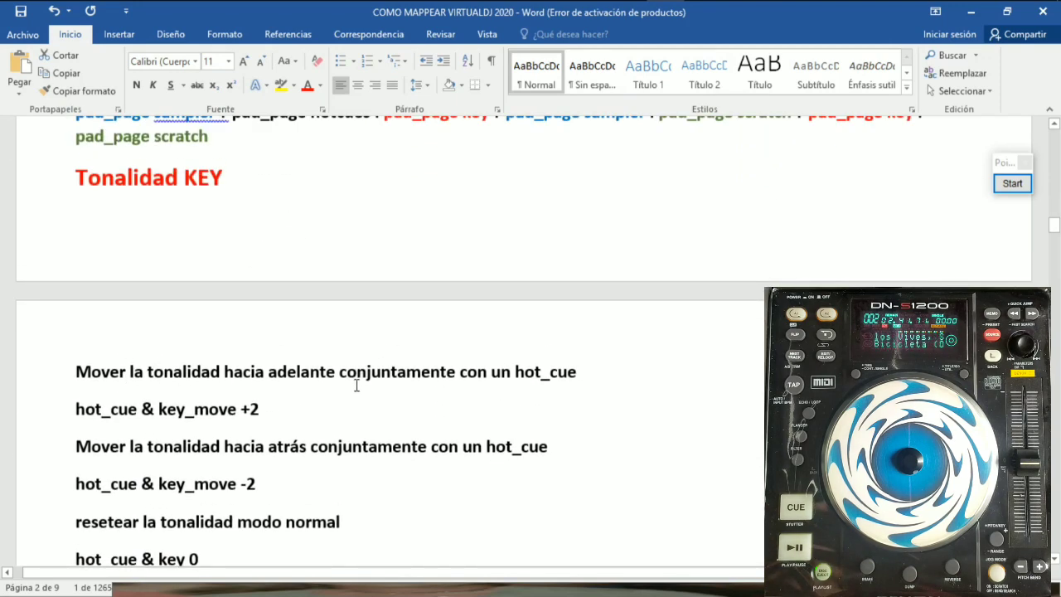
{"action": "scroll", "coordinate": [520, 379], "scroll_direction": "down", "scroll_amount": 3}
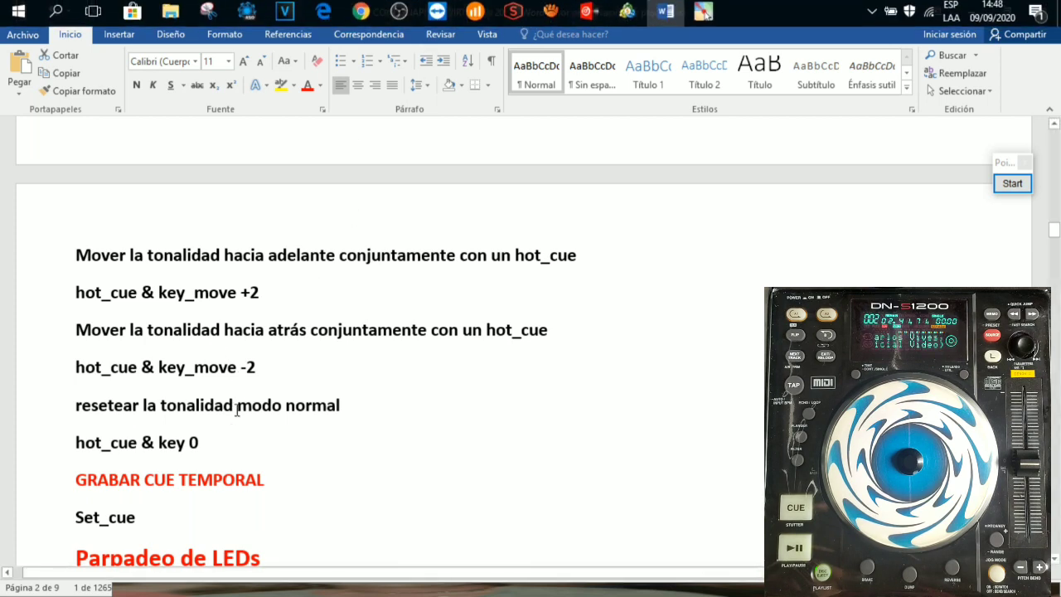
Step: Highlight the hot_cue & key_move +2 script, return to VirtualDJ, and move the pad editor clear of deck B's pads
{"action": "left_click_drag", "start_coordinate": [257, 297], "coordinate": [73, 296]}
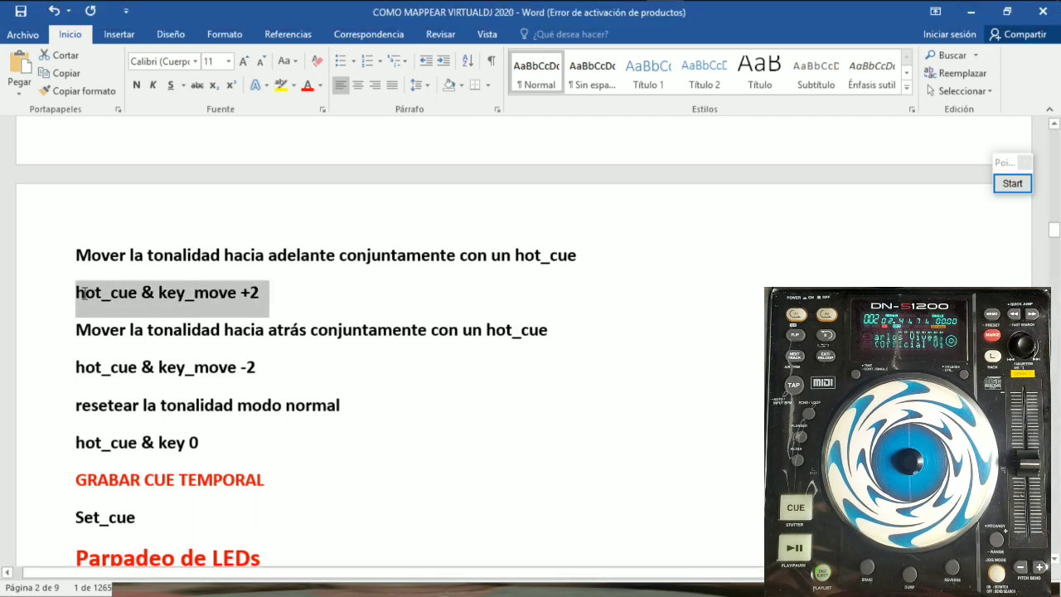
{"action": "left_click", "coordinate": [589, 15]}
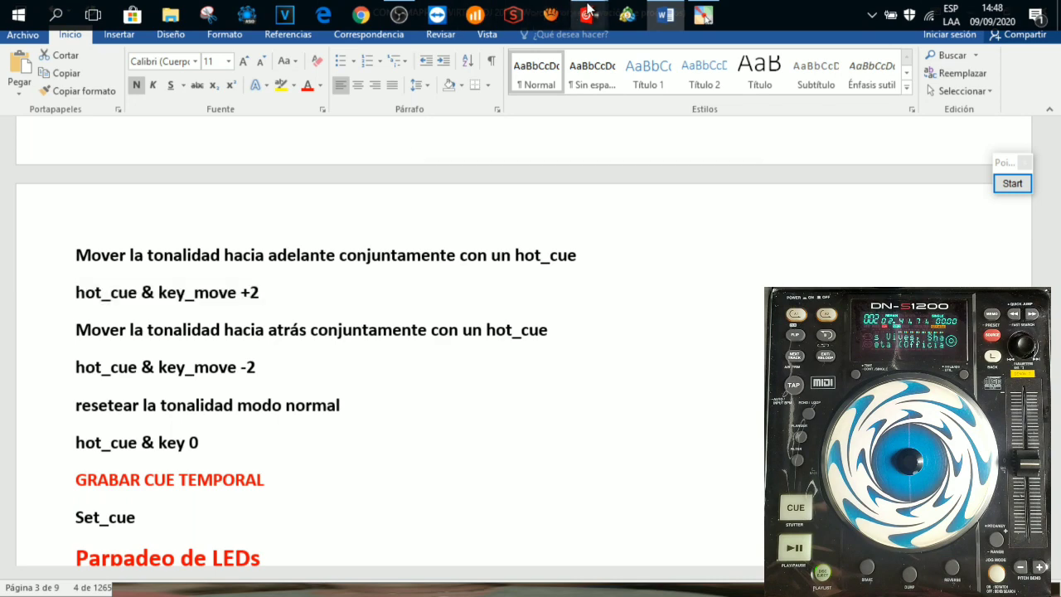
{"action": "left_click", "coordinate": [536, 99]}
{"action": "left_click_drag", "start_coordinate": [806, 228], "coordinate": [541, 215]}
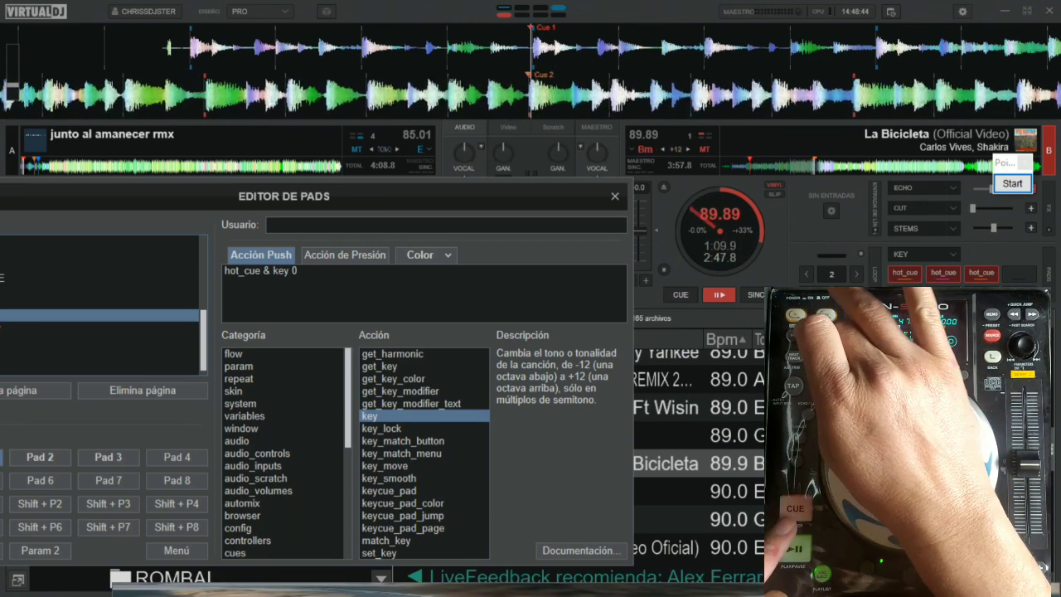
Step: Highlight the hot_cue & key_move -2 script in Word, compare it with VirtualDJ's KEY pads, and highlight hot_cue & key 0
{"action": "key", "text": "alt+Tab"}
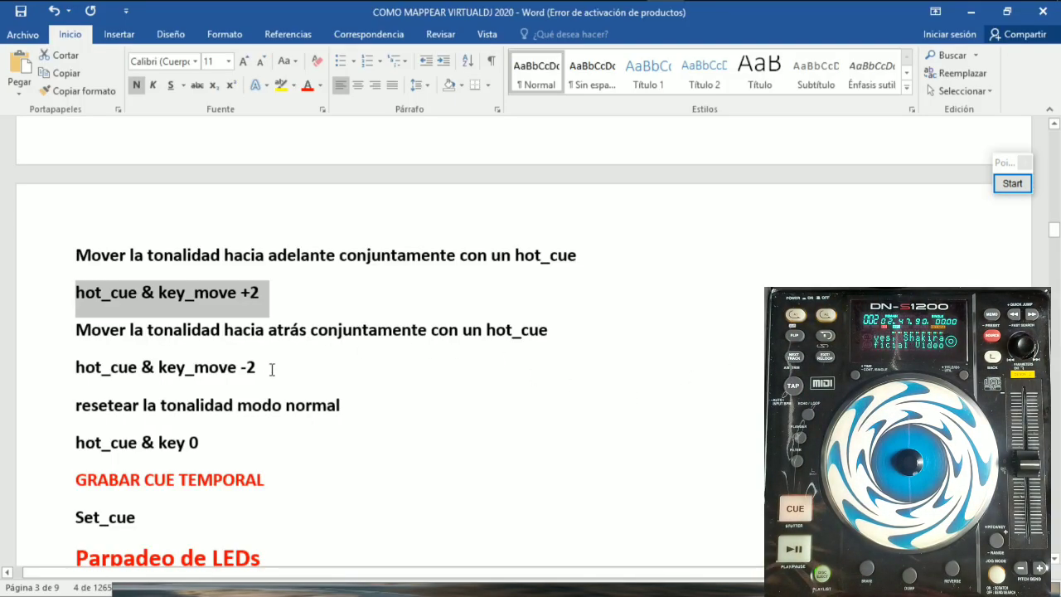
{"action": "left_click_drag", "start_coordinate": [272, 369], "coordinate": [88, 377]}
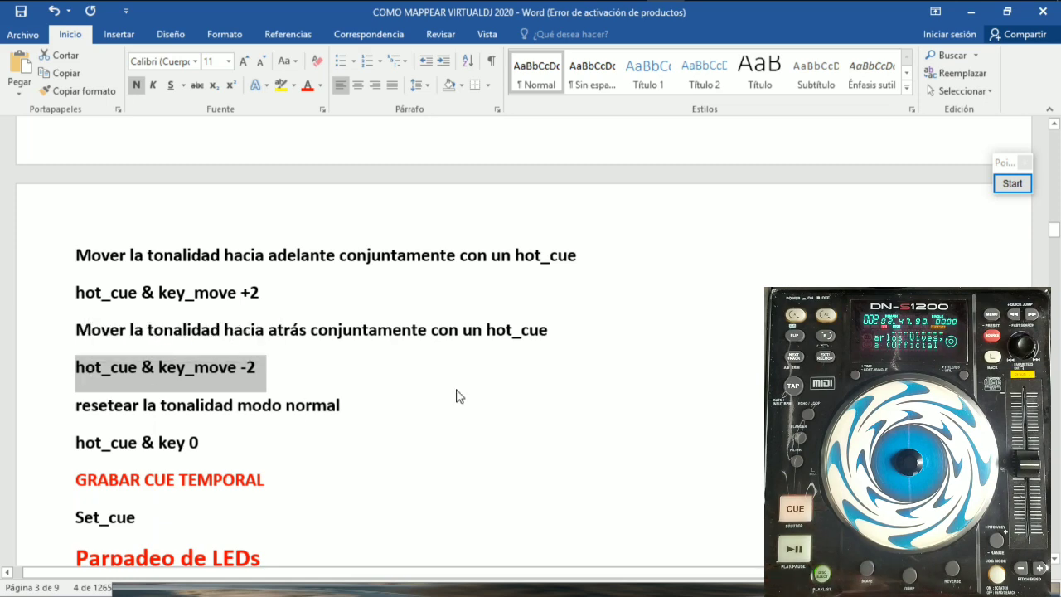
{"action": "key", "text": "alt+Tab"}
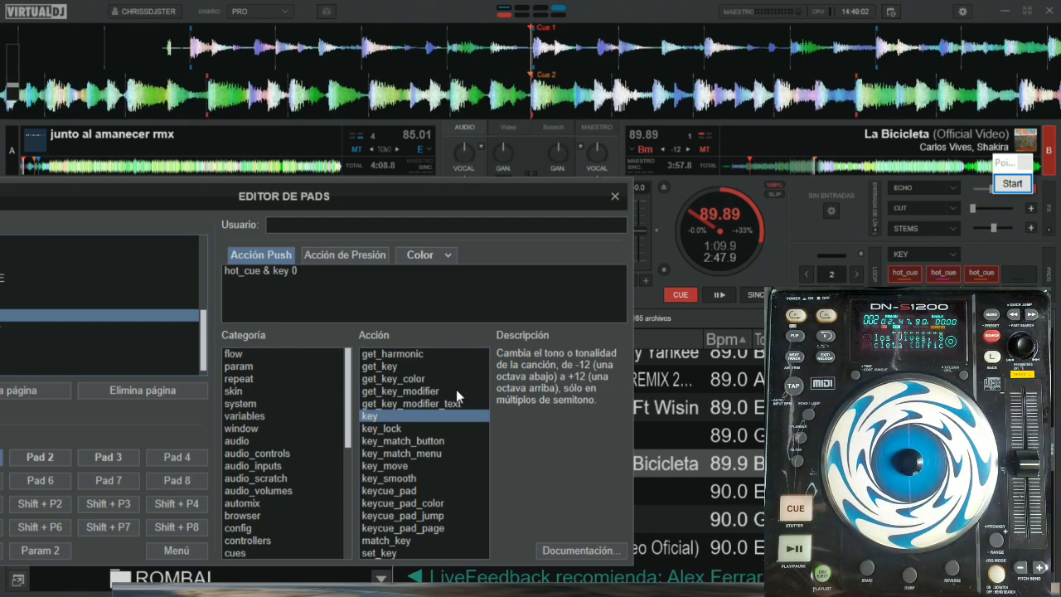
{"action": "key", "text": "alt+Tab"}
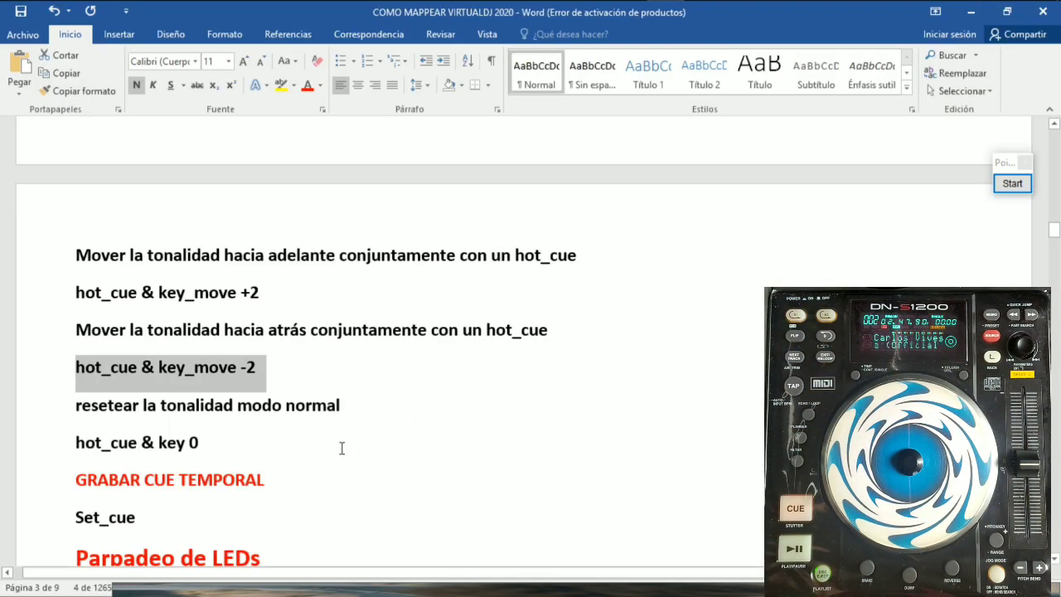
{"action": "left_click_drag", "start_coordinate": [223, 441], "coordinate": [77, 442]}
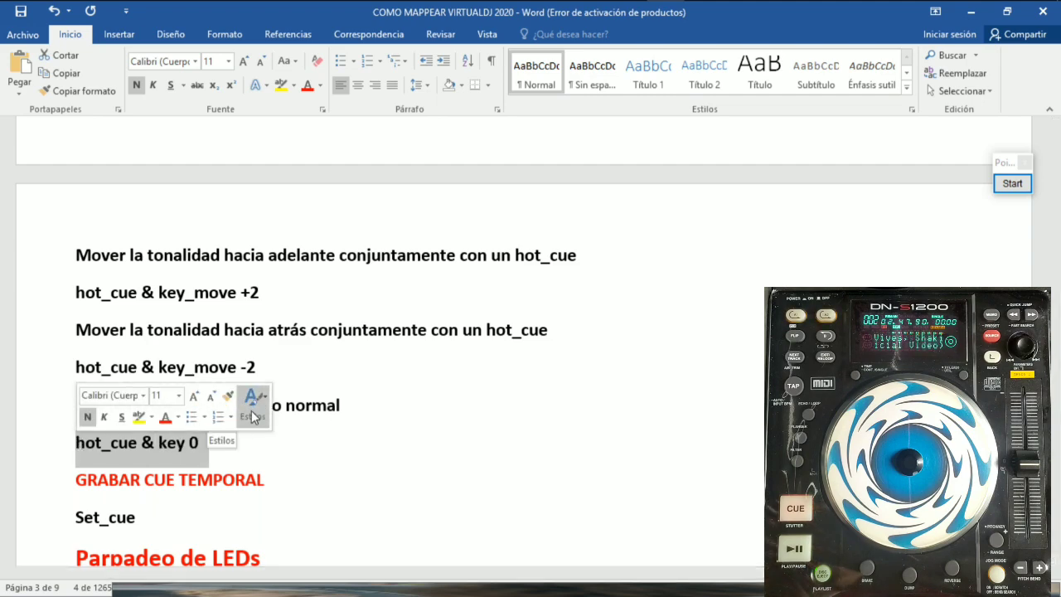
Step: Move VirtualDJ's pad editor up over the decks, then compare Pad 1's script with hot_cue & key 0 highlighted in Word
{"action": "key", "text": "alt+Tab"}
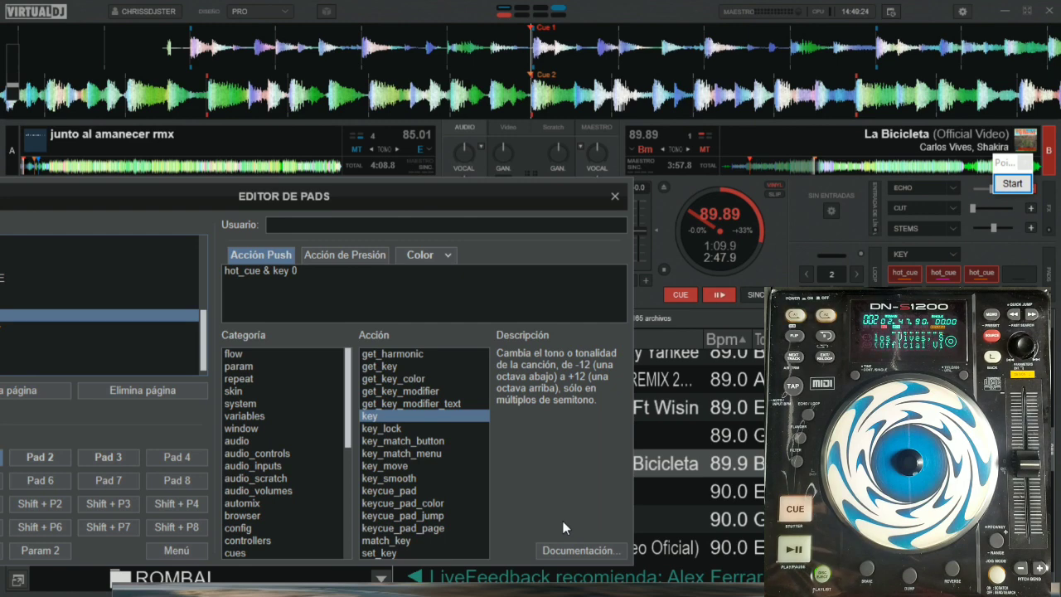
{"action": "left_click_drag", "start_coordinate": [469, 209], "coordinate": [781, 134]}
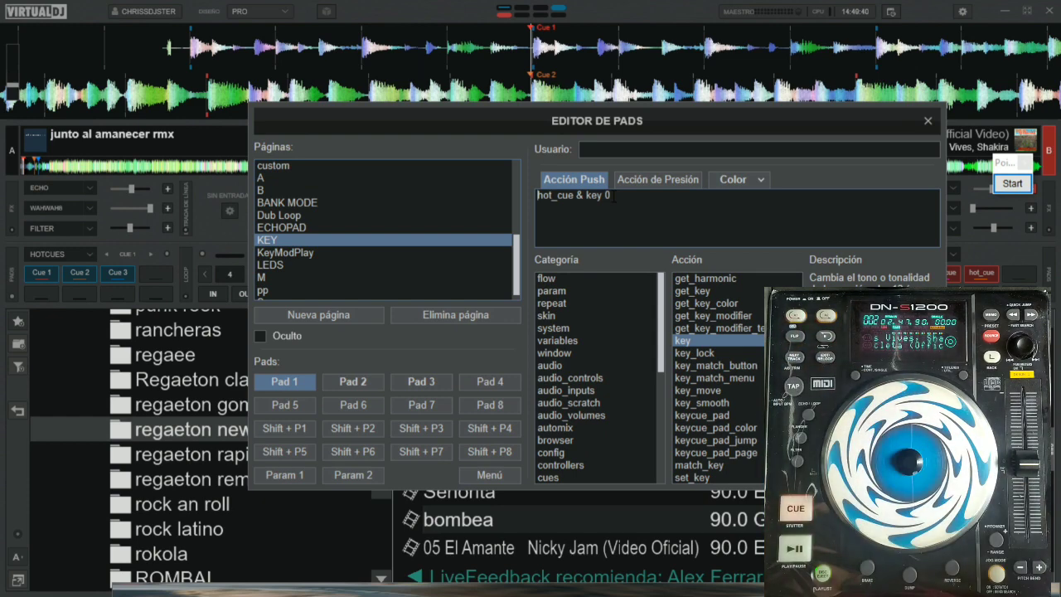
{"action": "key", "text": "alt+Tab"}
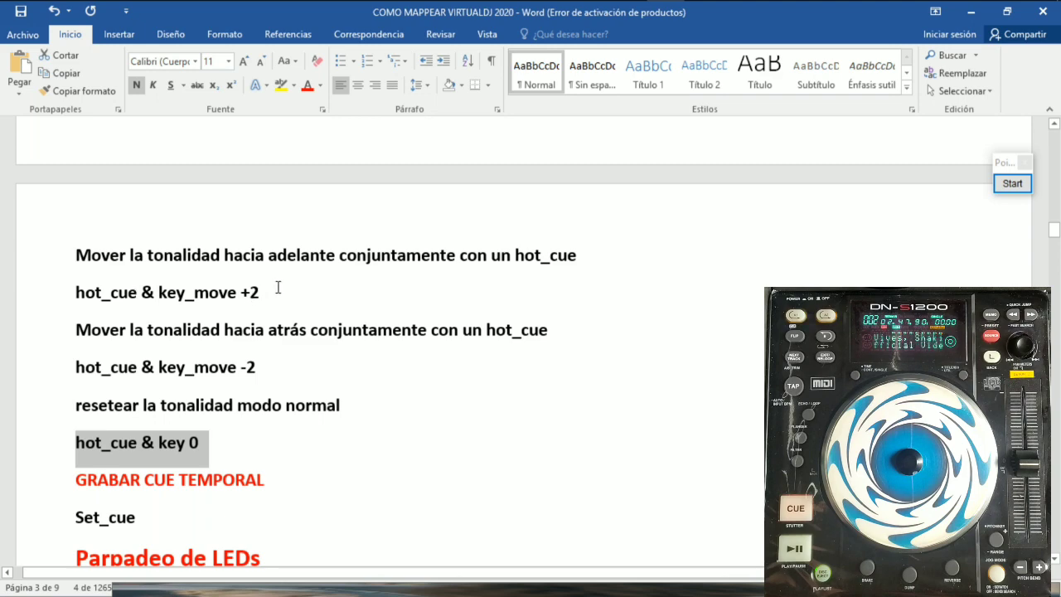
{"action": "left_click_drag", "start_coordinate": [259, 291], "coordinate": [226, 292]}
{"action": "left_click_drag", "start_coordinate": [199, 442], "coordinate": [74, 443]}
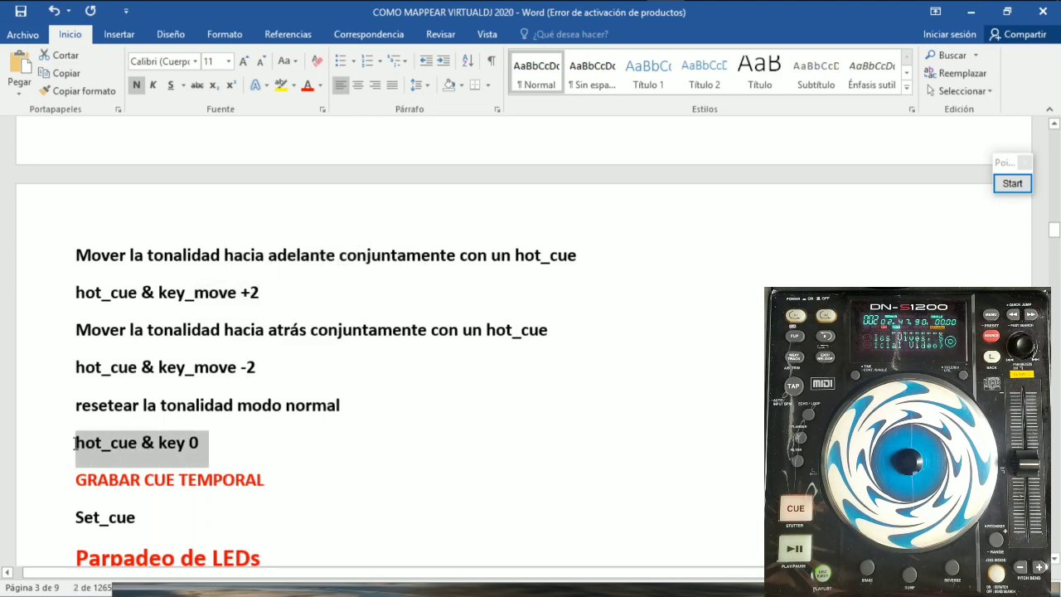
{"action": "key", "text": "alt+Tab"}
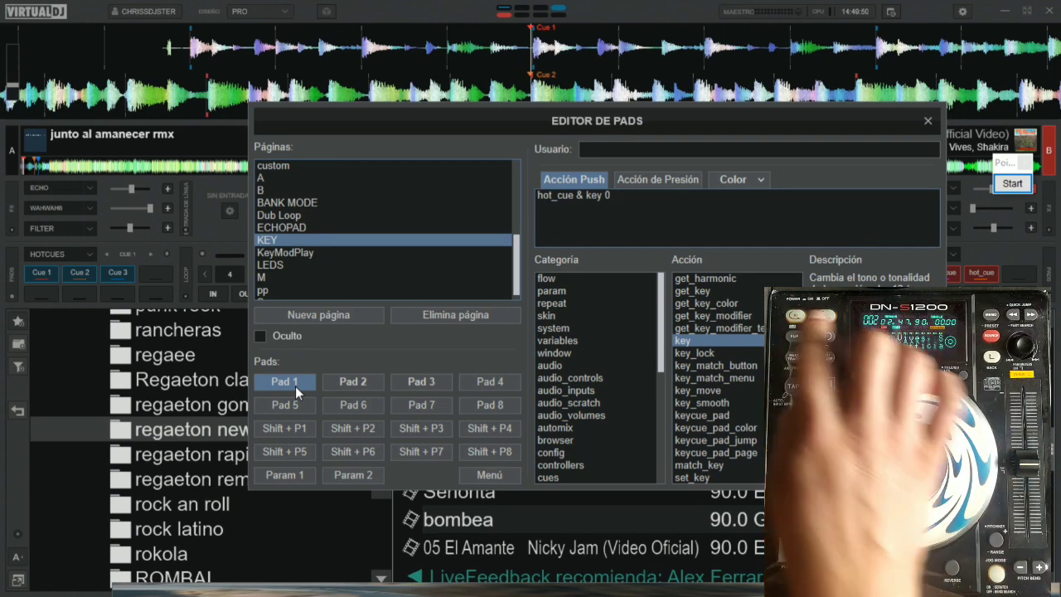
Step: Show Pad 2's script on the KEY page, highlight it, and compare it with hot_cue & key_move -2 in the Word document
{"action": "left_click", "coordinate": [364, 382]}
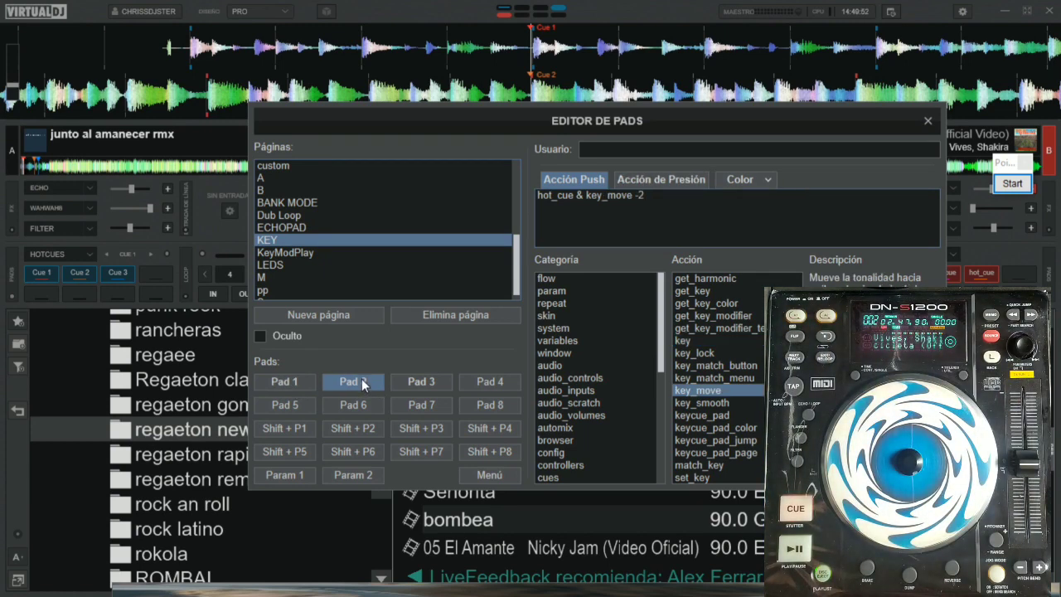
{"action": "key", "text": "alt+Tab"}
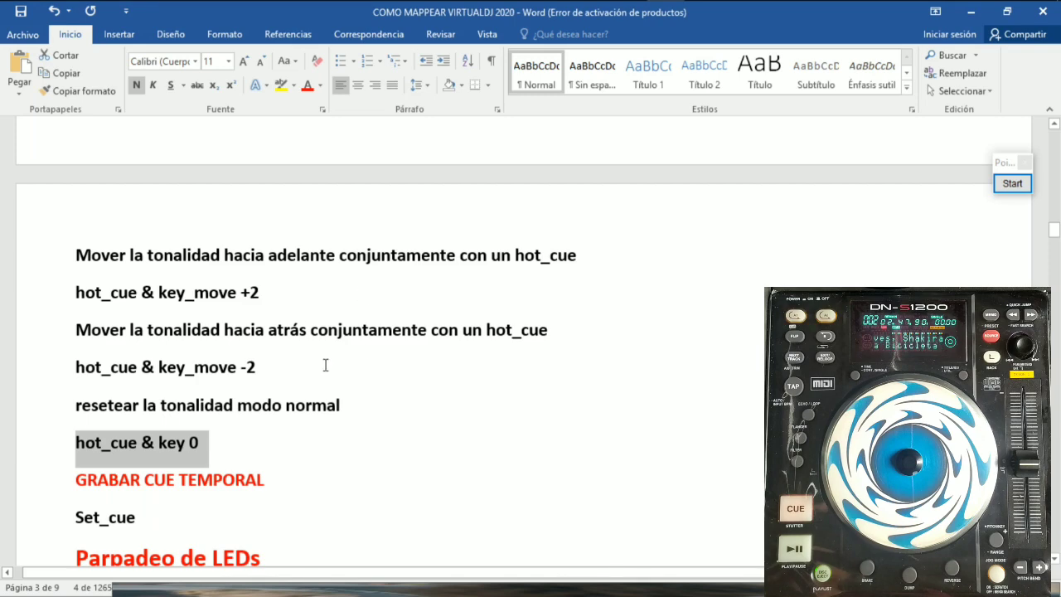
{"action": "left_click_drag", "start_coordinate": [261, 368], "coordinate": [76, 373]}
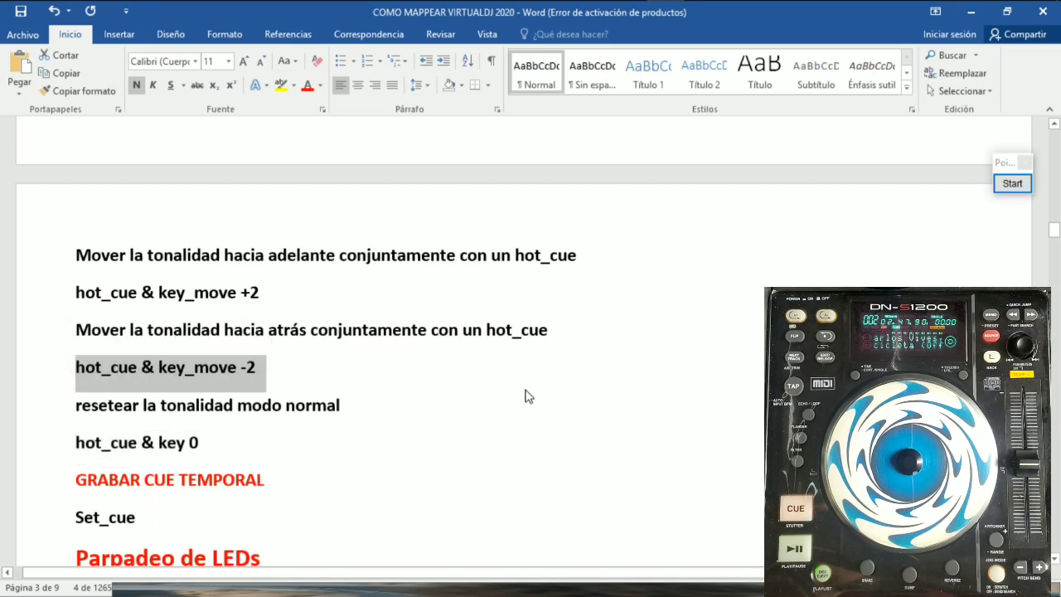
{"action": "key", "text": "alt+Tab"}
{"action": "left_click_drag", "start_coordinate": [646, 196], "coordinate": [537, 195]}
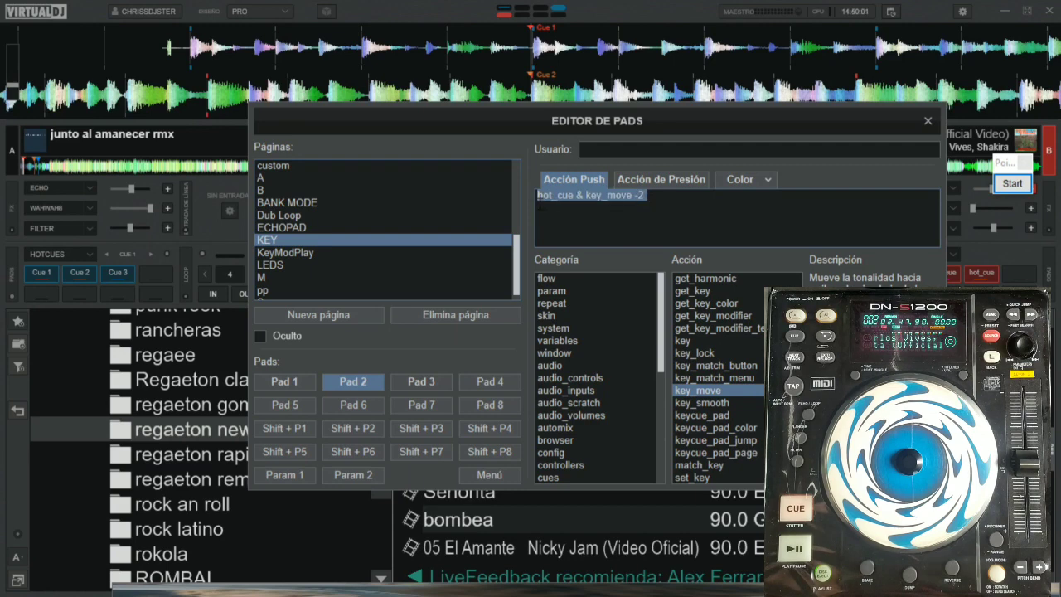
Step: Compare Pad 3's highlighted script with hot_cue & key_move +2 in the Word document, and close VirtualDJ's pad editor
{"action": "left_click", "coordinate": [422, 381]}
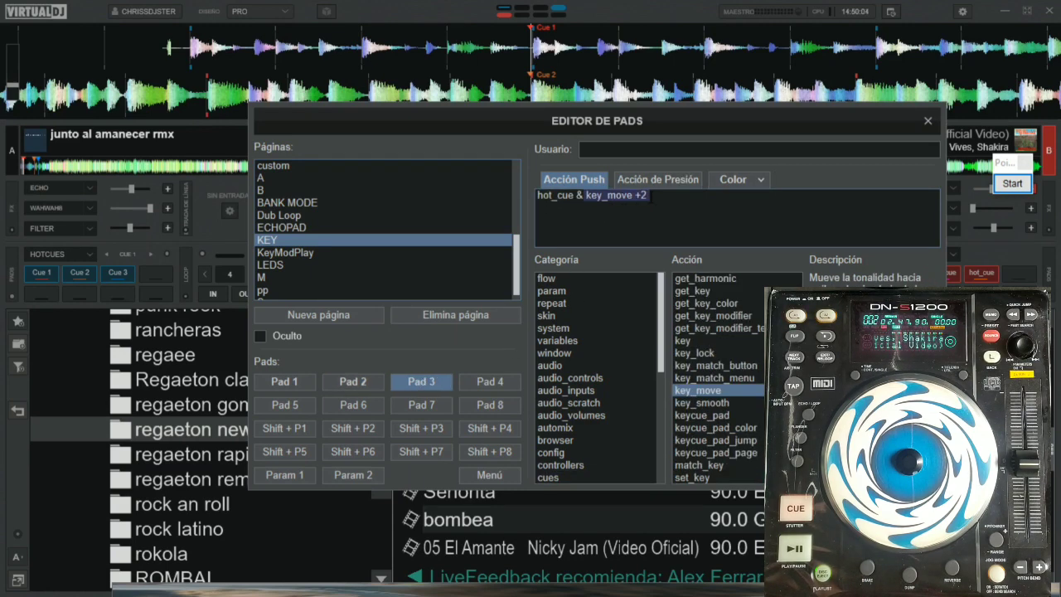
{"action": "left_click_drag", "start_coordinate": [648, 196], "coordinate": [521, 215]}
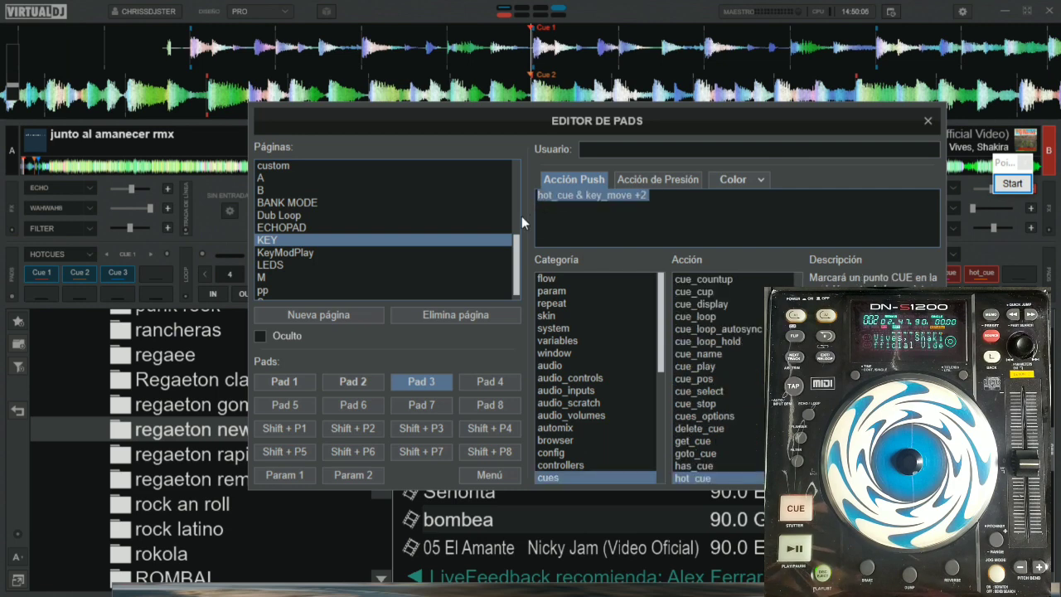
{"action": "key", "text": "alt+Tab"}
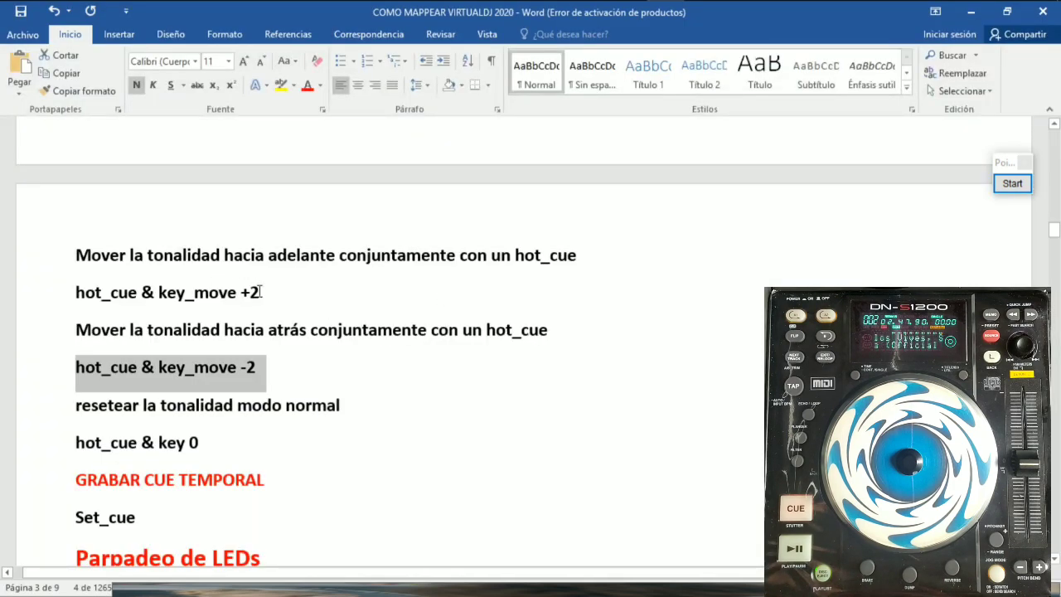
{"action": "left_click_drag", "start_coordinate": [271, 292], "coordinate": [80, 303]}
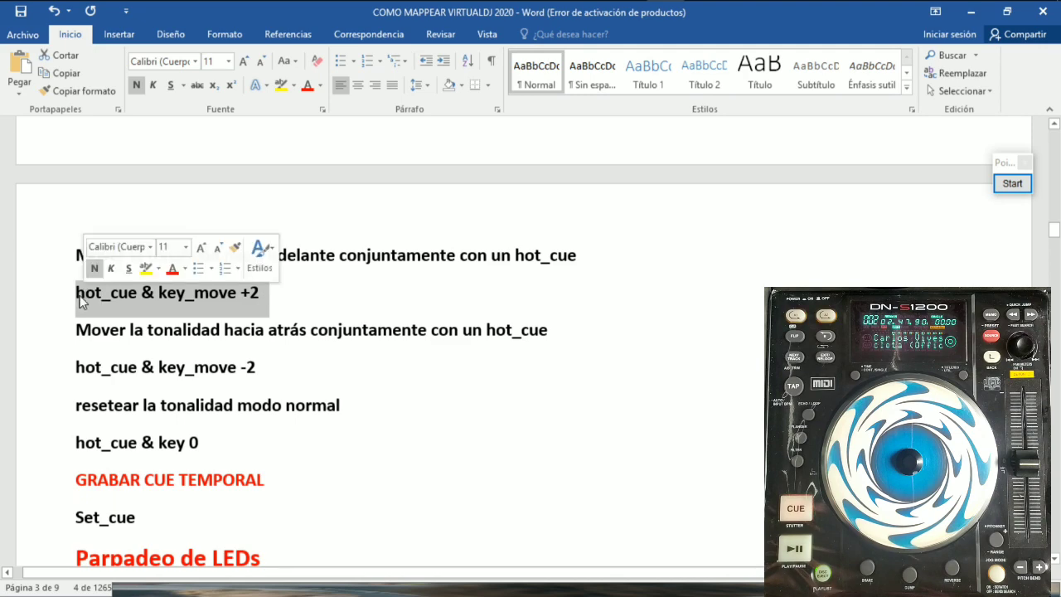
{"action": "key", "text": "alt+Tab"}
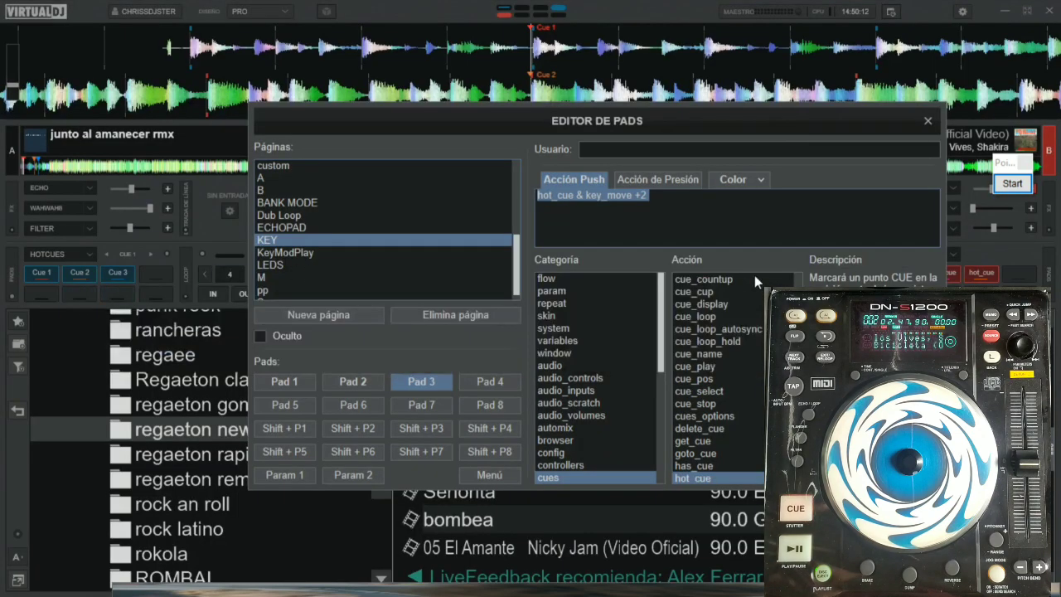
{"action": "left_click", "coordinate": [927, 120]}
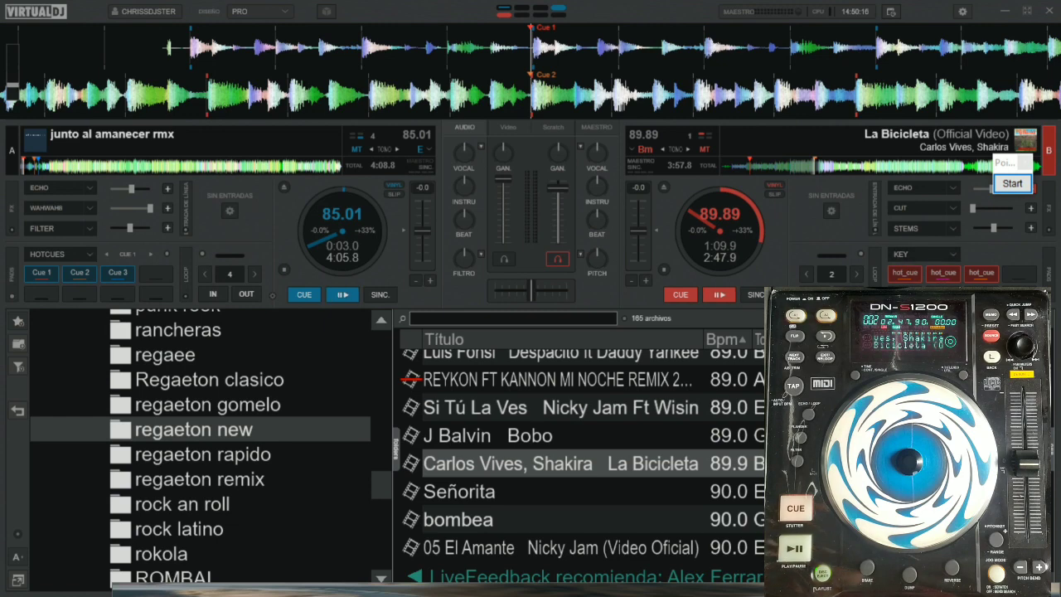
Step: Open the TAP mapping of Denon DN-S1200 (DENON 1200 PRUEBA) and replace the first pad_page key in its action with pad_page sampler
{"action": "left_click", "coordinate": [962, 12]}
{"action": "left_click", "coordinate": [391, 96]}
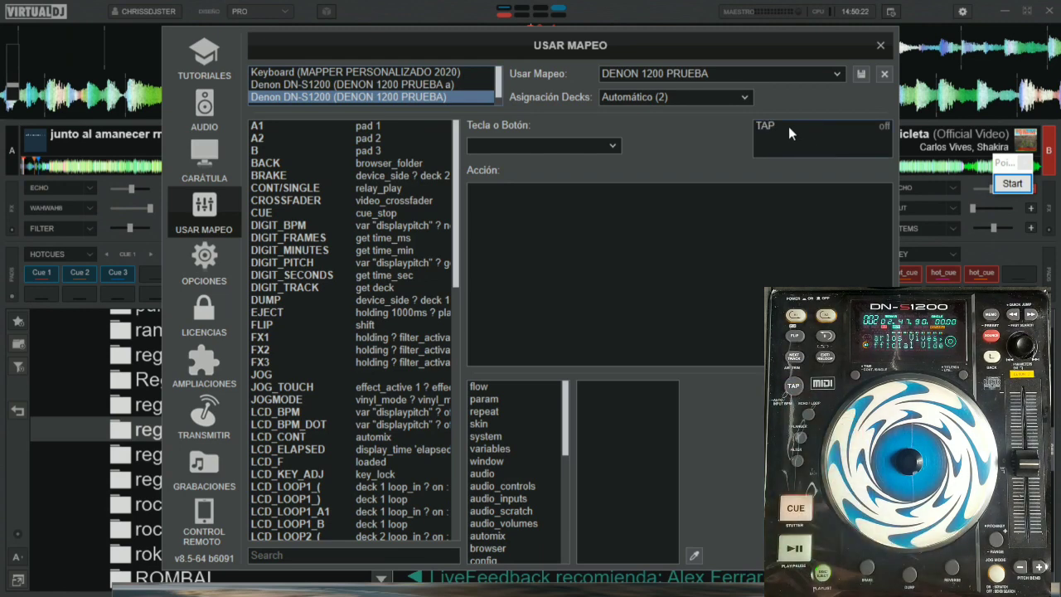
{"action": "left_click", "coordinate": [767, 132]}
{"action": "left_click", "coordinate": [562, 189]}
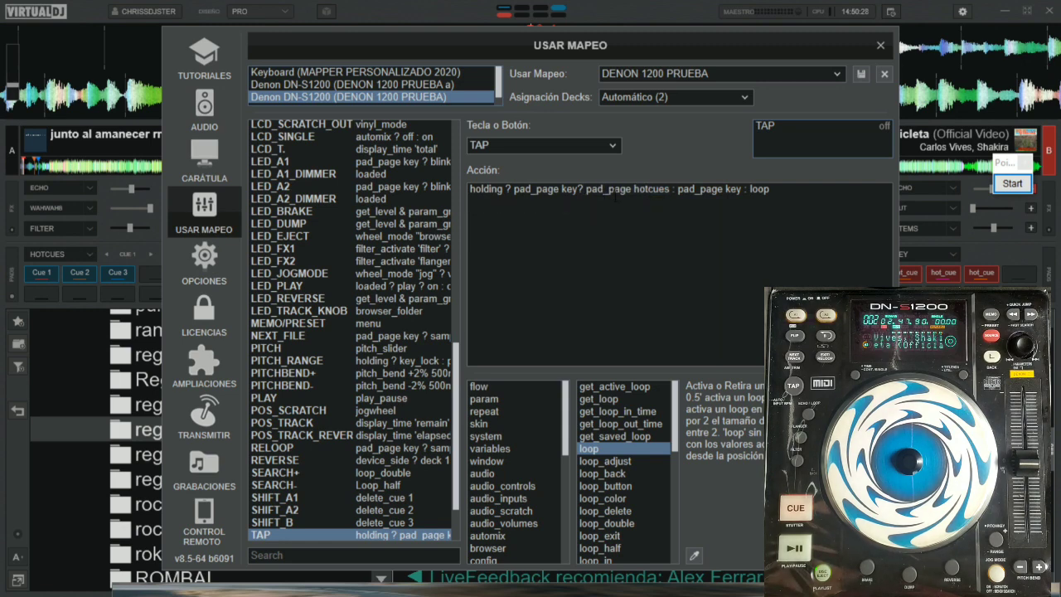
{"action": "left_click", "coordinate": [582, 189]}
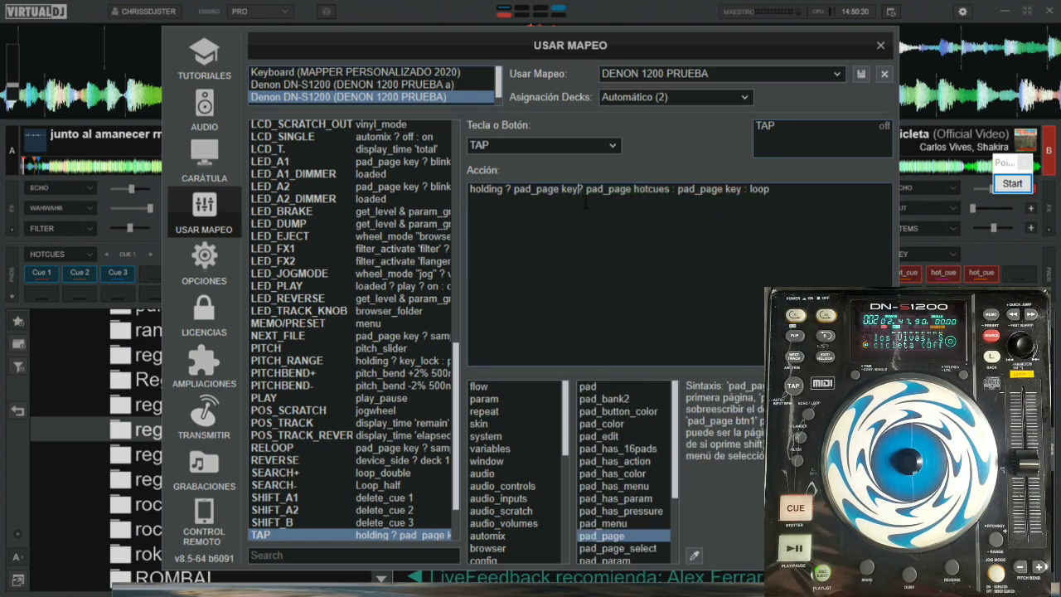
{"action": "key", "text": "BackSpace"}
{"action": "key", "text": "BackSpace"}
{"action": "key", "text": "BackSpace"}
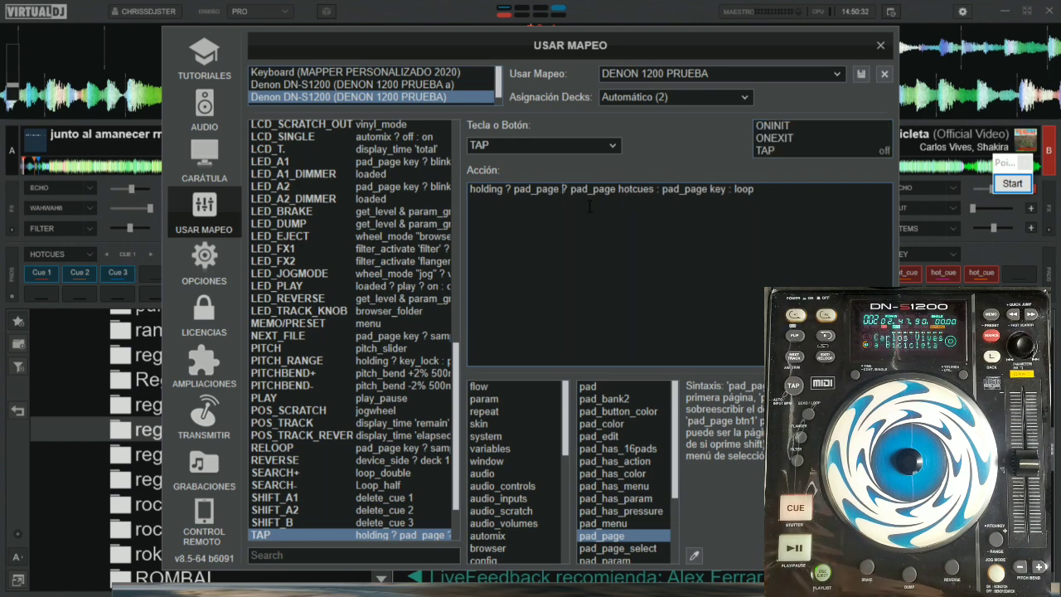
{"action": "type", "text": "sampler"}
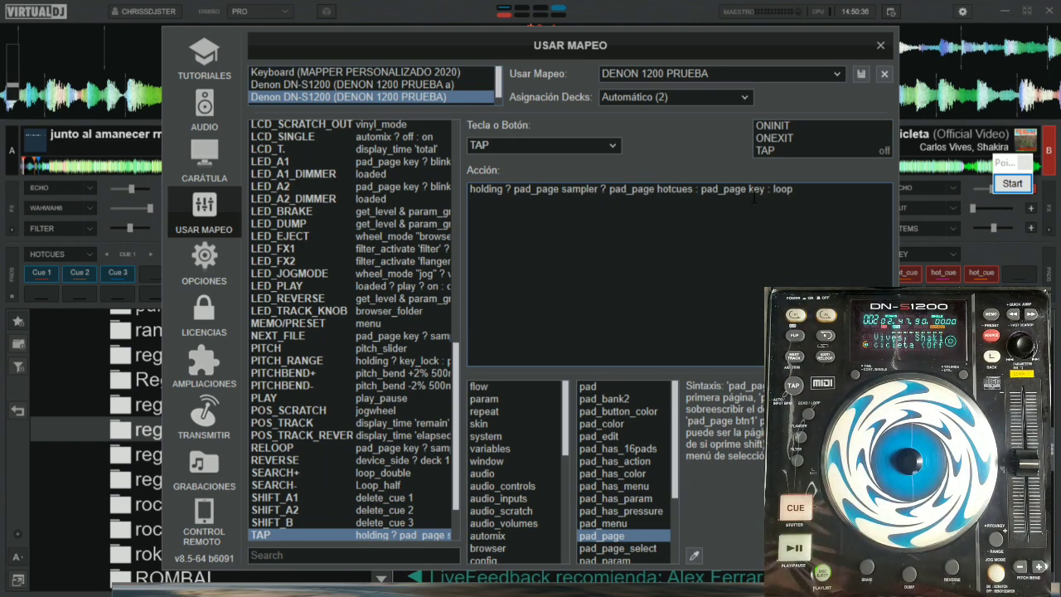
Step: Replace the remaining pad_page key in the TAP action with pad_page sampler and close the settings
{"action": "left_click_drag", "start_coordinate": [701, 189], "coordinate": [762, 192]}
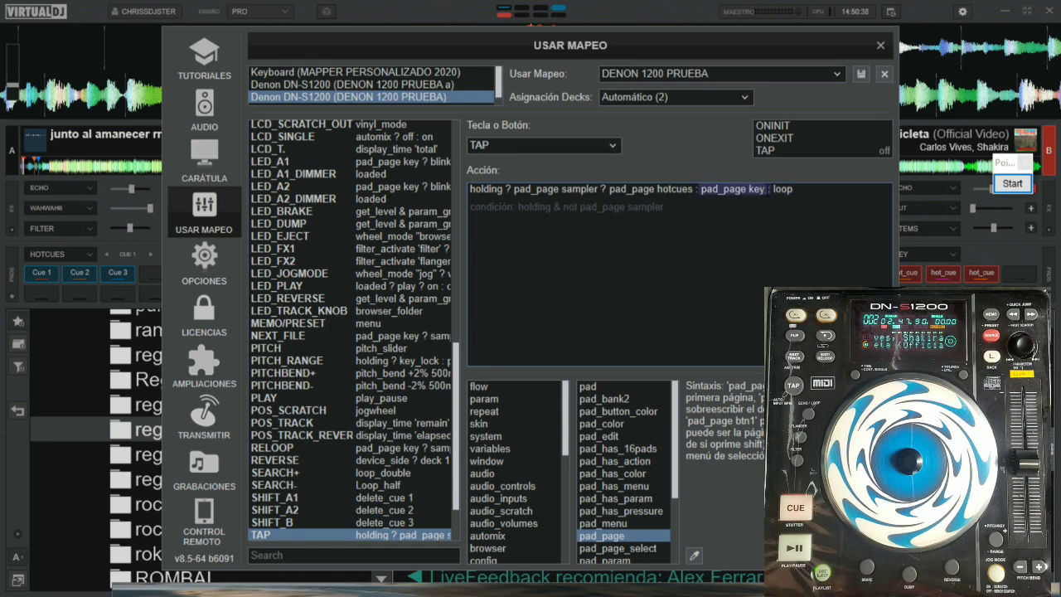
{"action": "left_click", "coordinate": [760, 217]}
{"action": "key", "text": "BackSpace"}
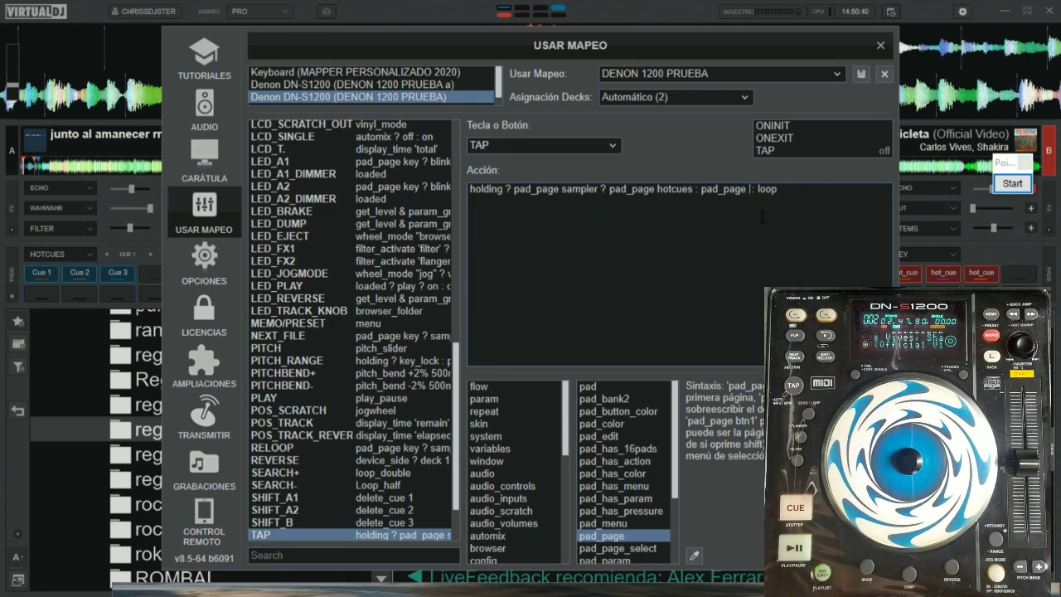
{"action": "type", "text": "sampler"}
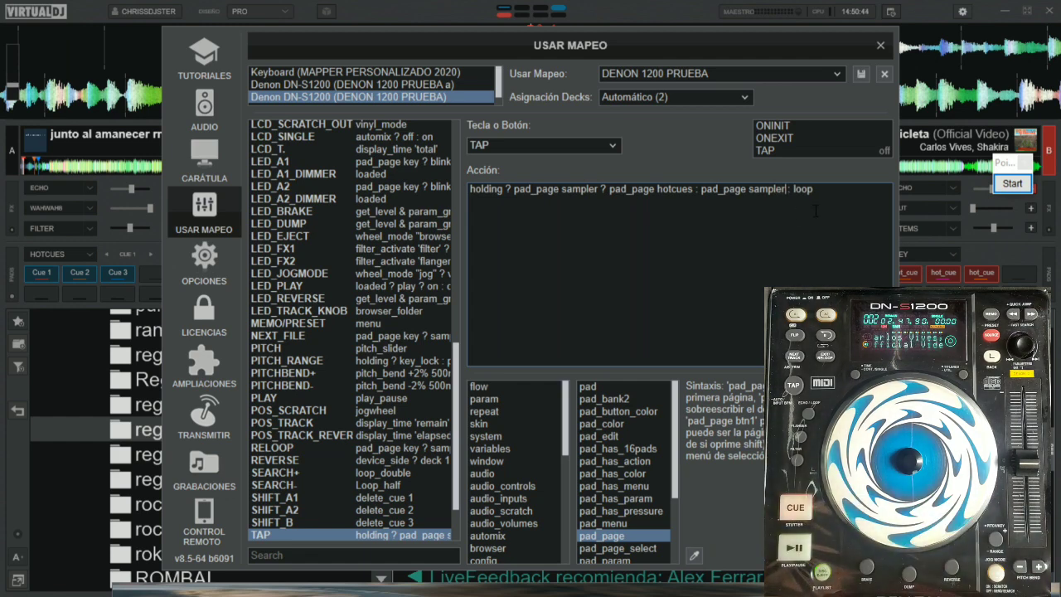
{"action": "left_click", "coordinate": [879, 46]}
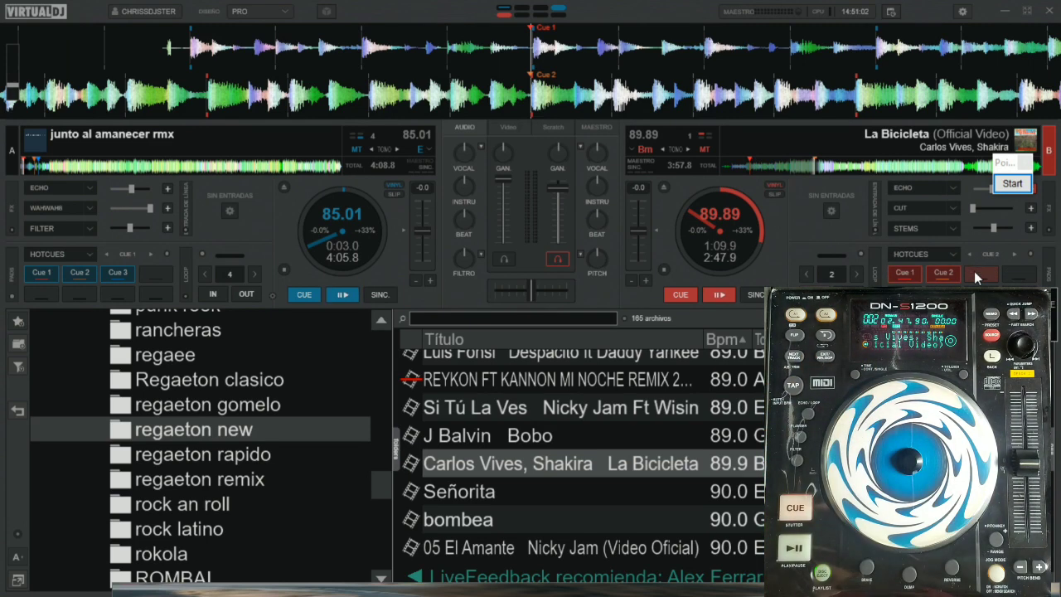
Step: Reopen the DENON 1200 PRUEBA mapping of the Denon DN-S1200 and clear the script assigned to EJECT
{"action": "left_click", "coordinate": [962, 11]}
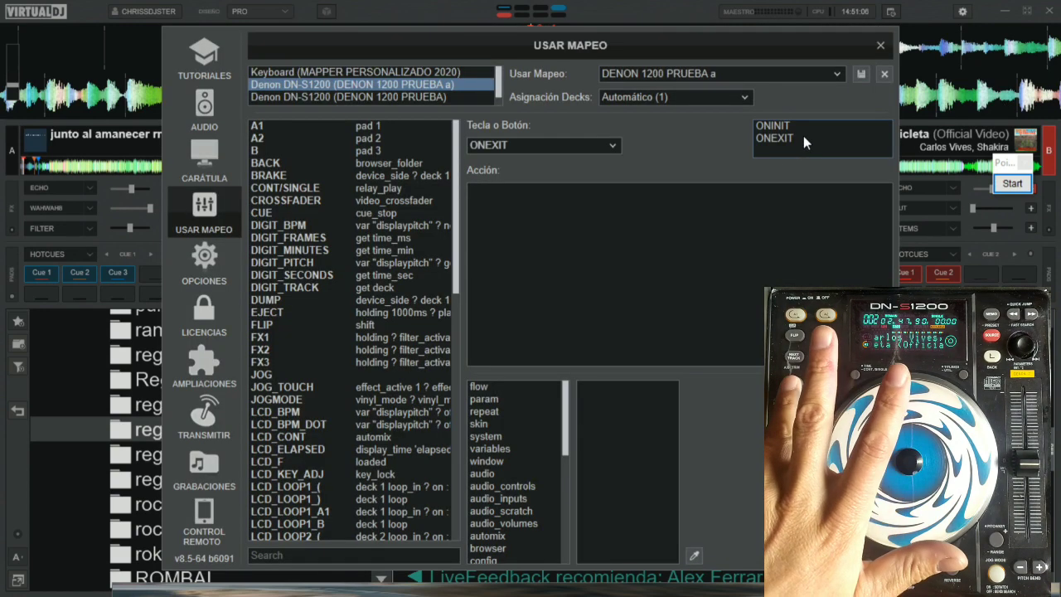
{"action": "left_click", "coordinate": [460, 98]}
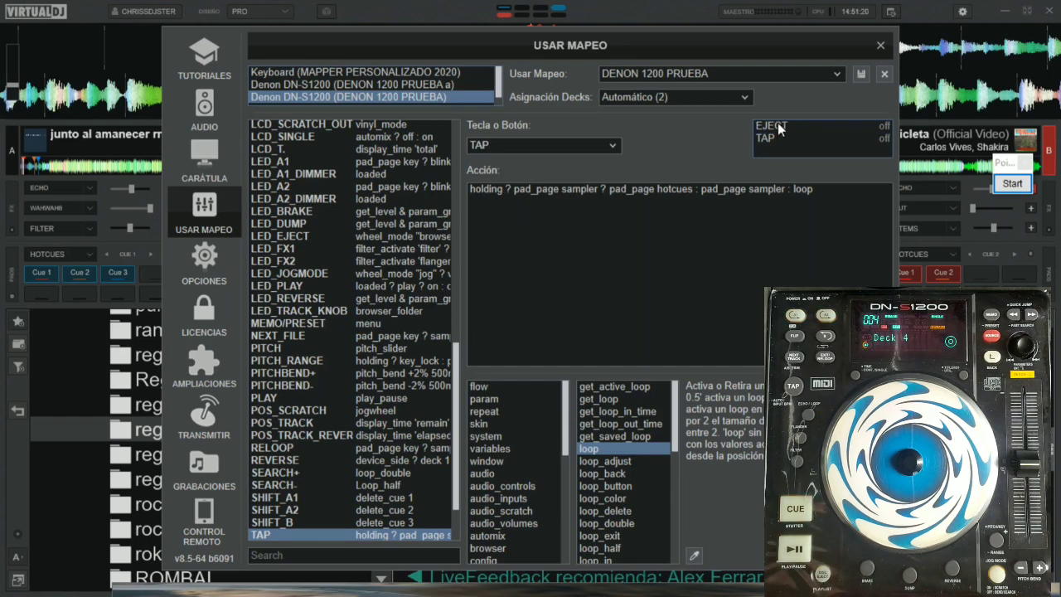
{"action": "left_click", "coordinate": [777, 126]}
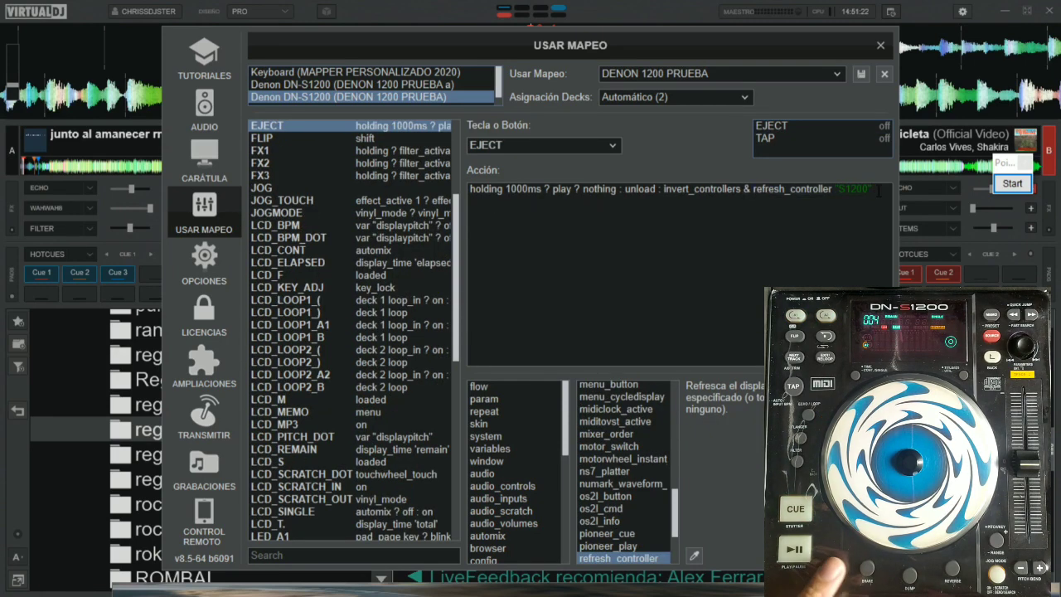
{"action": "left_click_drag", "start_coordinate": [877, 189], "coordinate": [469, 189]}
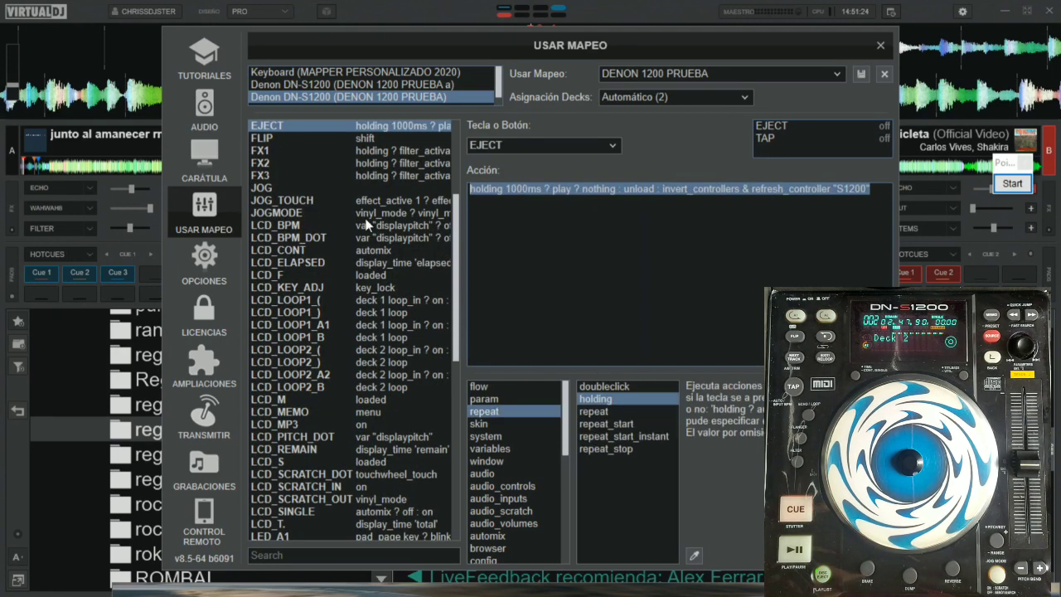
{"action": "key", "text": "BackSpace"}
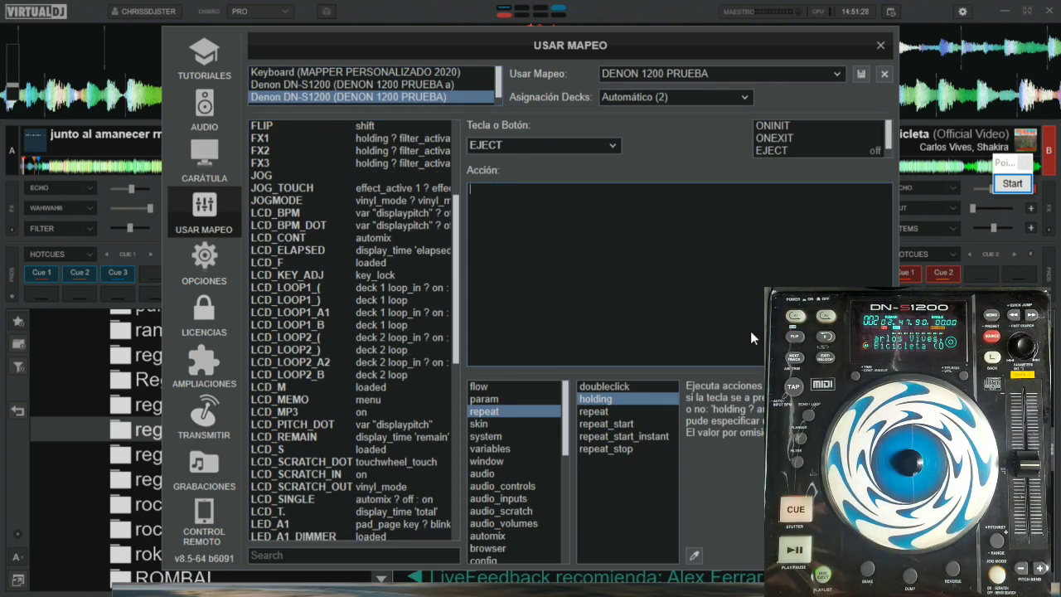
Step: Switch to the Word document and copy the complete pad_page script under "Cambio más de tres capas"
{"action": "key", "text": "alt+Tab"}
{"action": "scroll", "coordinate": [548, 311], "scroll_direction": "down", "scroll_amount": 6}
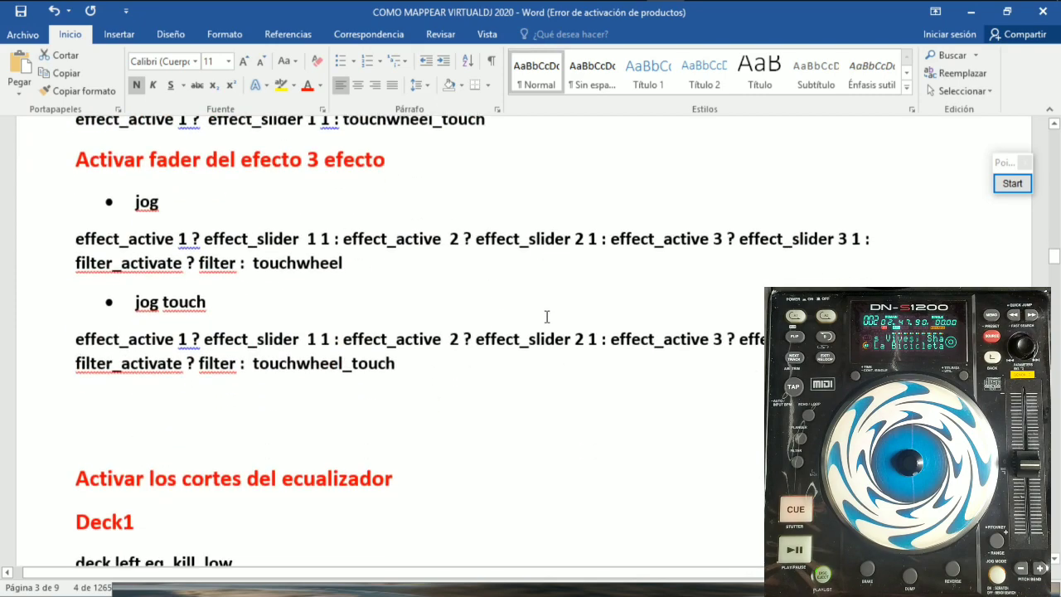
{"action": "scroll", "coordinate": [549, 323], "scroll_direction": "up", "scroll_amount": 10}
{"action": "scroll", "coordinate": [551, 329], "scroll_direction": "up", "scroll_amount": 10}
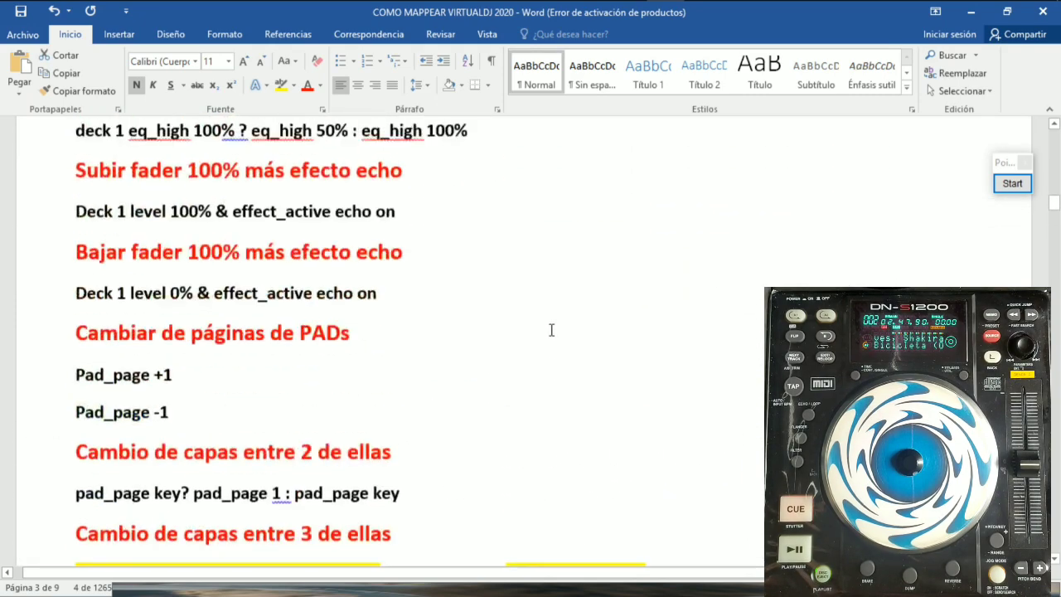
{"action": "scroll", "coordinate": [551, 329], "scroll_direction": "down", "scroll_amount": 8}
{"action": "scroll", "coordinate": [551, 330], "scroll_direction": "down", "scroll_amount": 3}
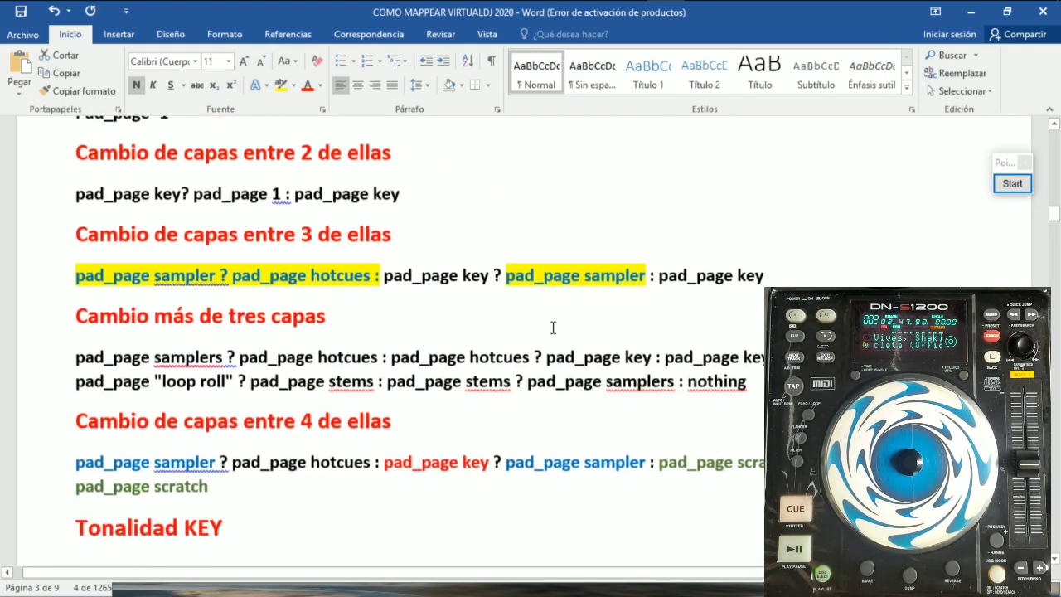
{"action": "left_click_drag", "start_coordinate": [145, 362], "coordinate": [733, 380]}
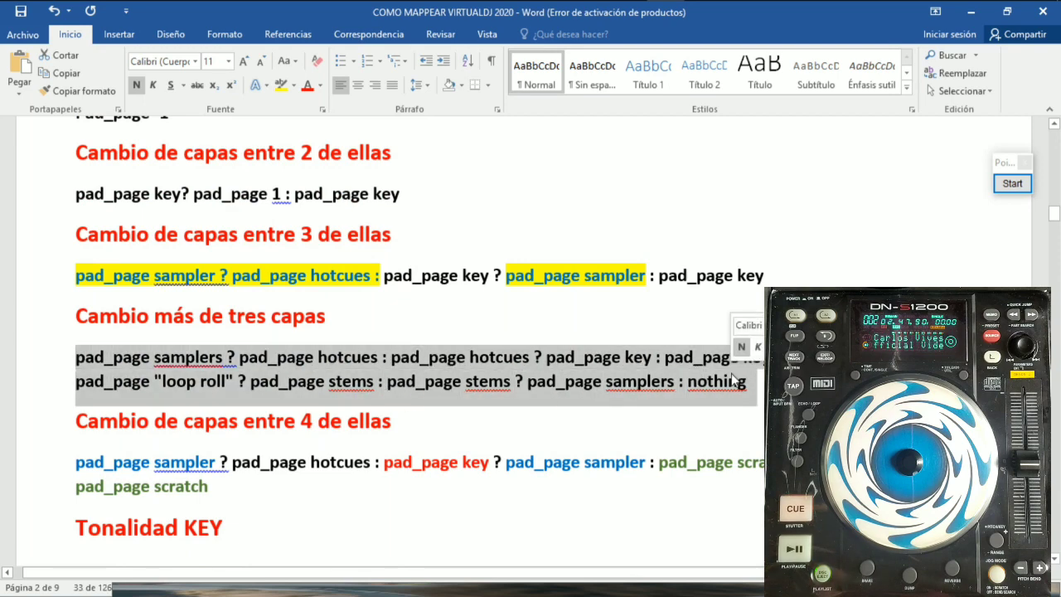
Step: Switch to VirtualDJ, paste the "Cambio más de tres capas" script as the EJECT action, and close the settings
{"action": "mouse_move", "coordinate": [450, 20]}
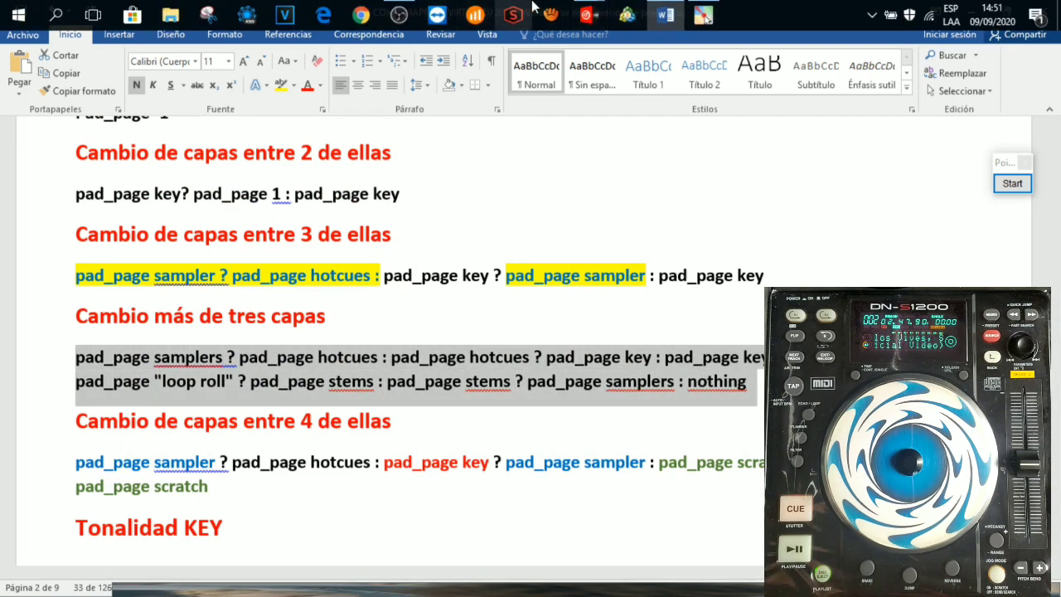
{"action": "left_click", "coordinate": [588, 15]}
{"action": "left_click", "coordinate": [600, 115]}
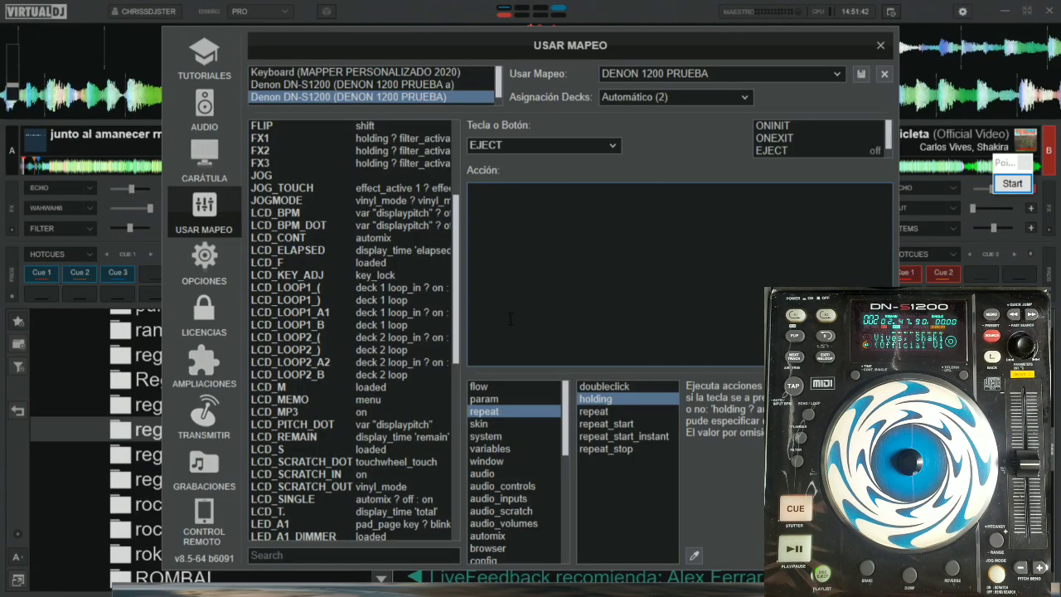
{"action": "left_click", "coordinate": [505, 237]}
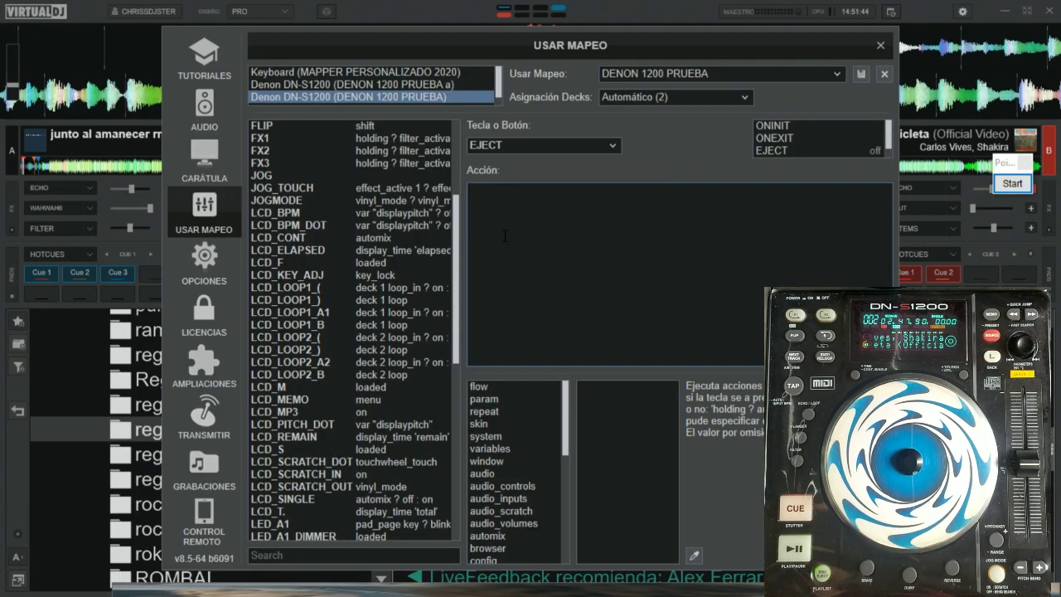
{"action": "type", "text": "pad_page samplers ? pad_page hotcues : pad_page hotcues ? pad_page key : pad_page key ? pad_page 'loop roll' : pad_page 'loop roll' ? pad_page stems : pad_page stems ? pad_page samplers : nothing"}
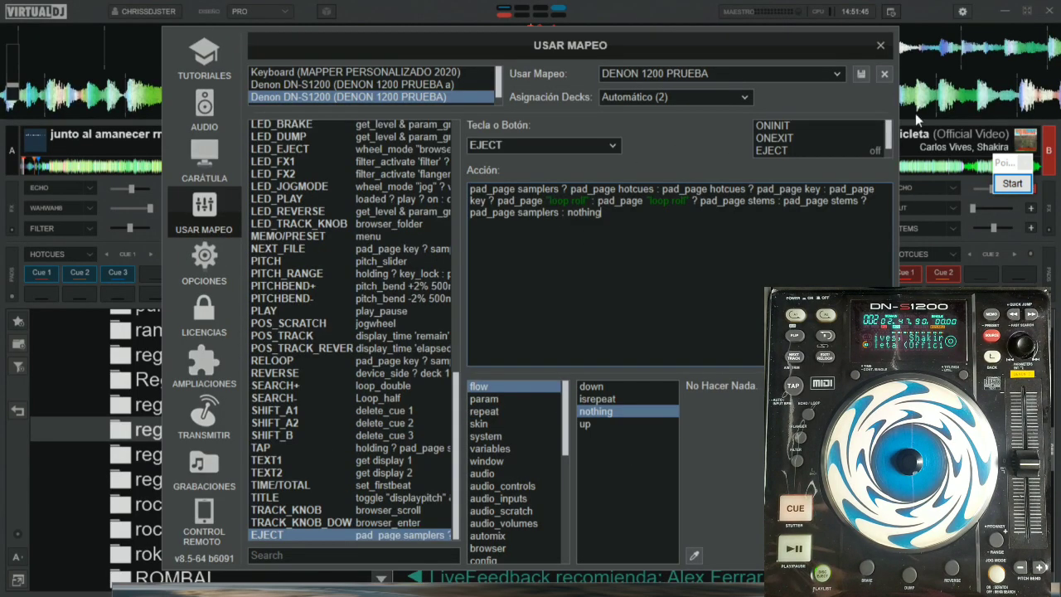
{"action": "left_click", "coordinate": [879, 46]}
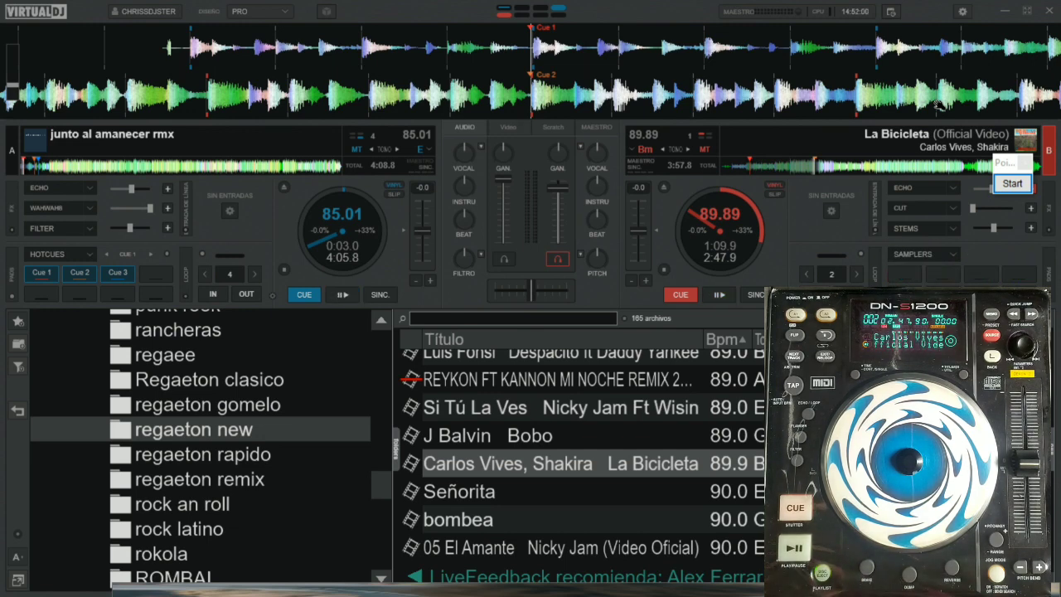
Step: Review the script under "Cambio más de tres capas" in the Word document, selecting it again
{"action": "key", "text": "alt+Tab"}
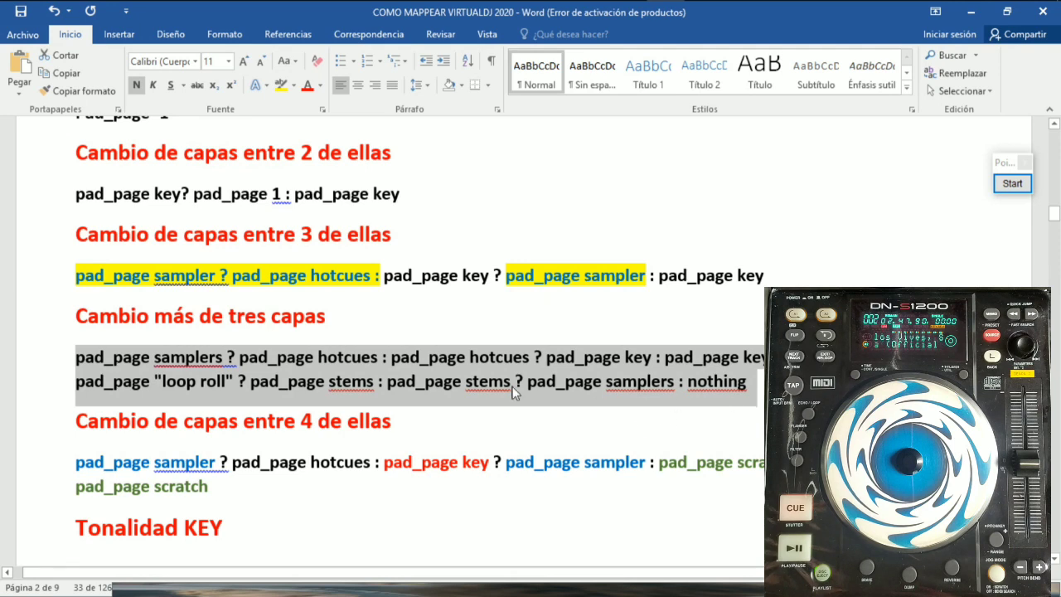
{"action": "left_click", "coordinate": [211, 358]}
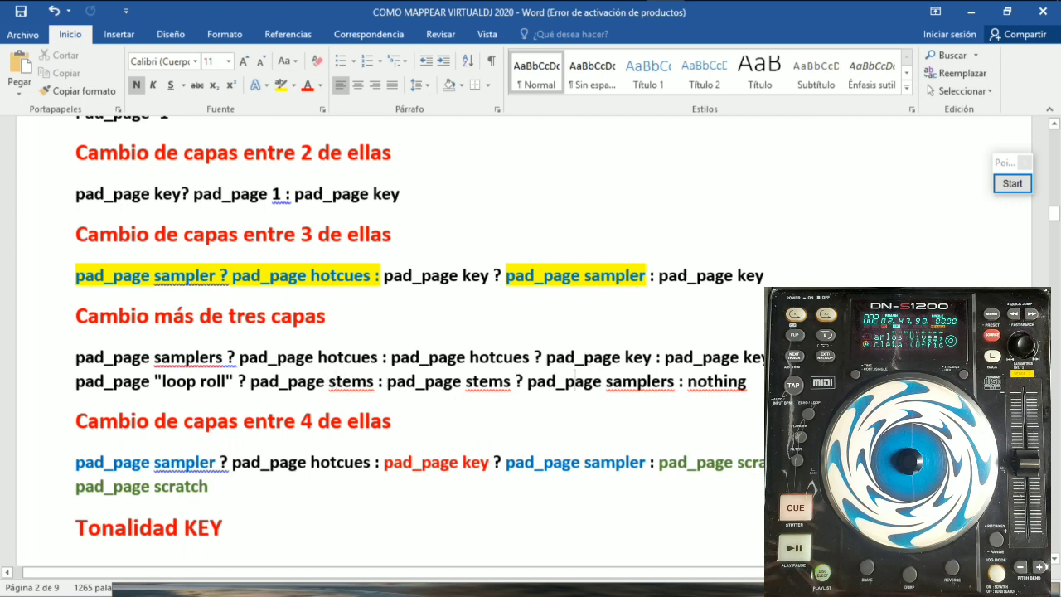
{"action": "left_click_drag", "start_coordinate": [688, 403], "coordinate": [42, 365]}
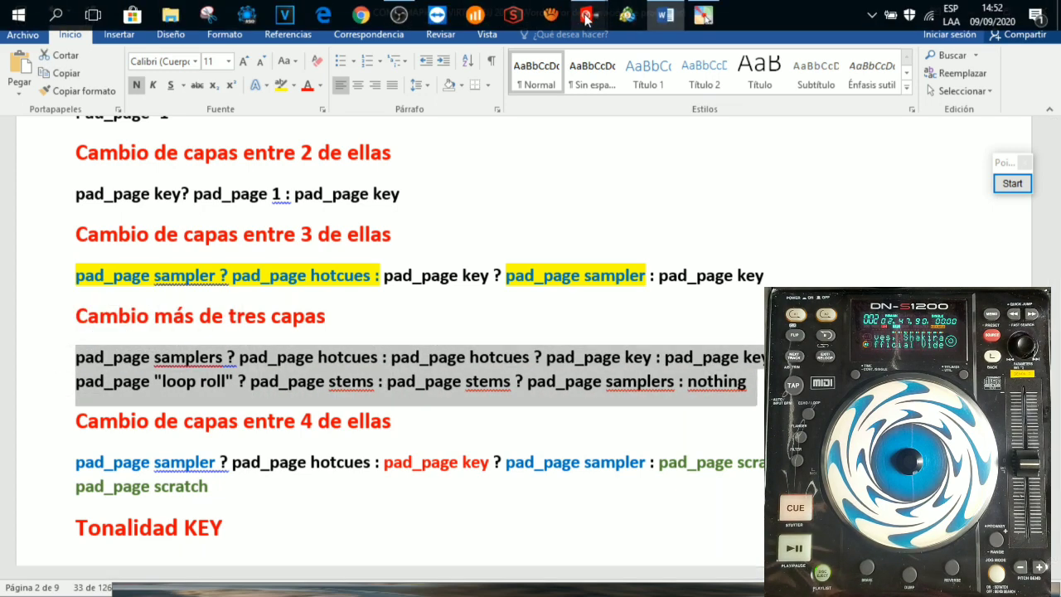
Step: Return to VirtualDJ, reopen the DENON 1200 PRUEBA mapping of the Denon DN-S1200, and delete the pad_page script from EJECT
{"action": "left_click", "coordinate": [588, 15]}
{"action": "left_click", "coordinate": [506, 98]}
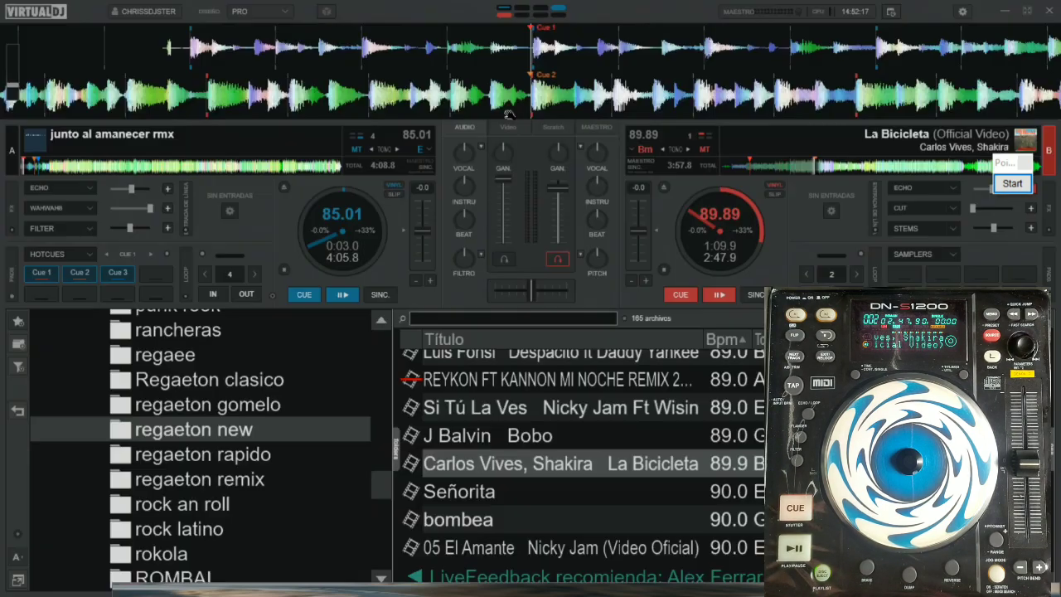
{"action": "left_click", "coordinate": [962, 12]}
{"action": "left_click", "coordinate": [400, 94]}
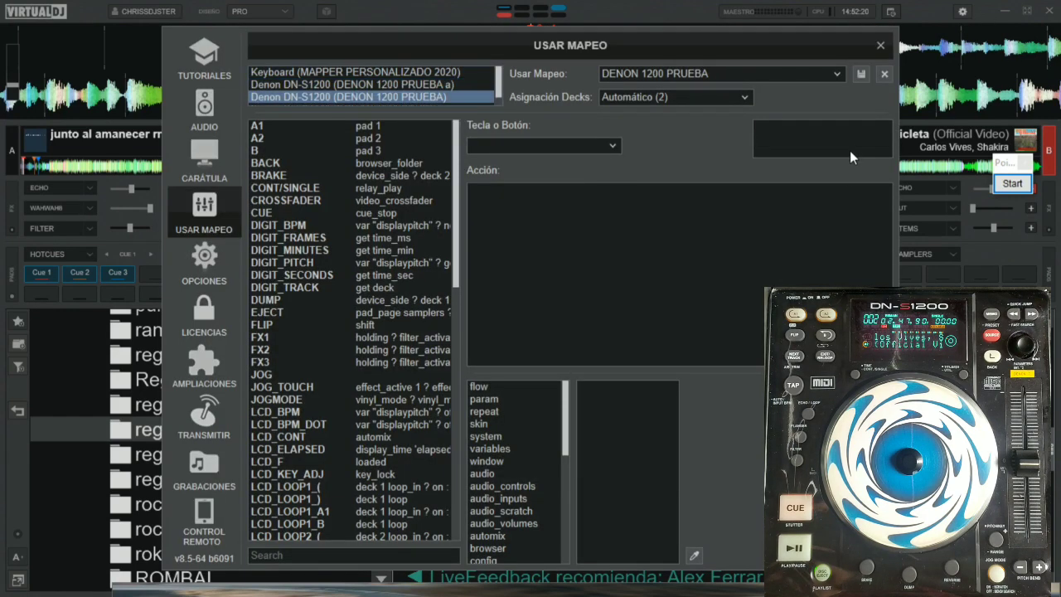
{"action": "left_click", "coordinate": [815, 126]}
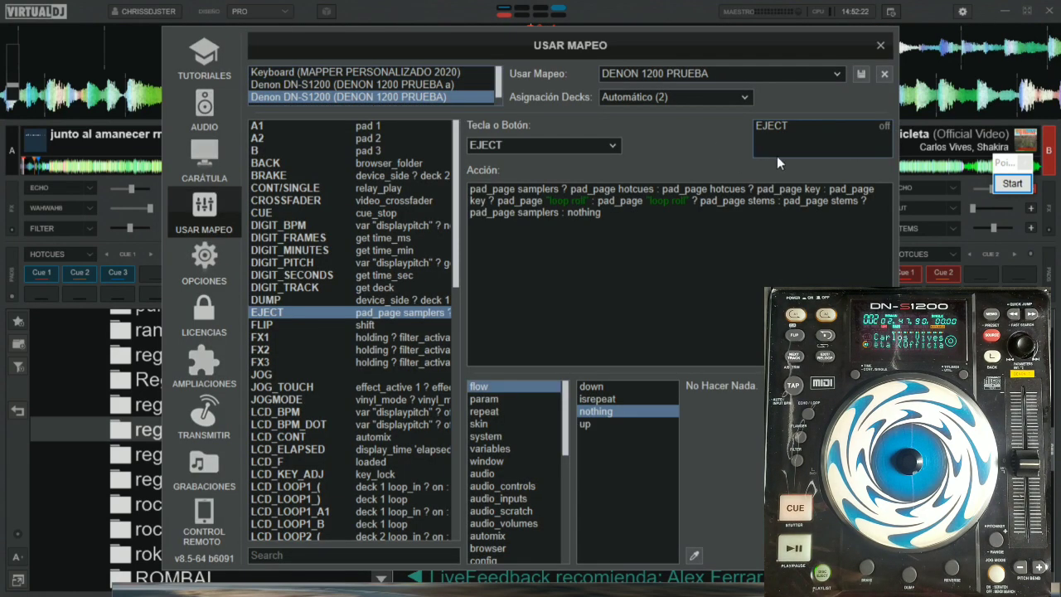
{"action": "left_click_drag", "start_coordinate": [645, 227], "coordinate": [451, 193]}
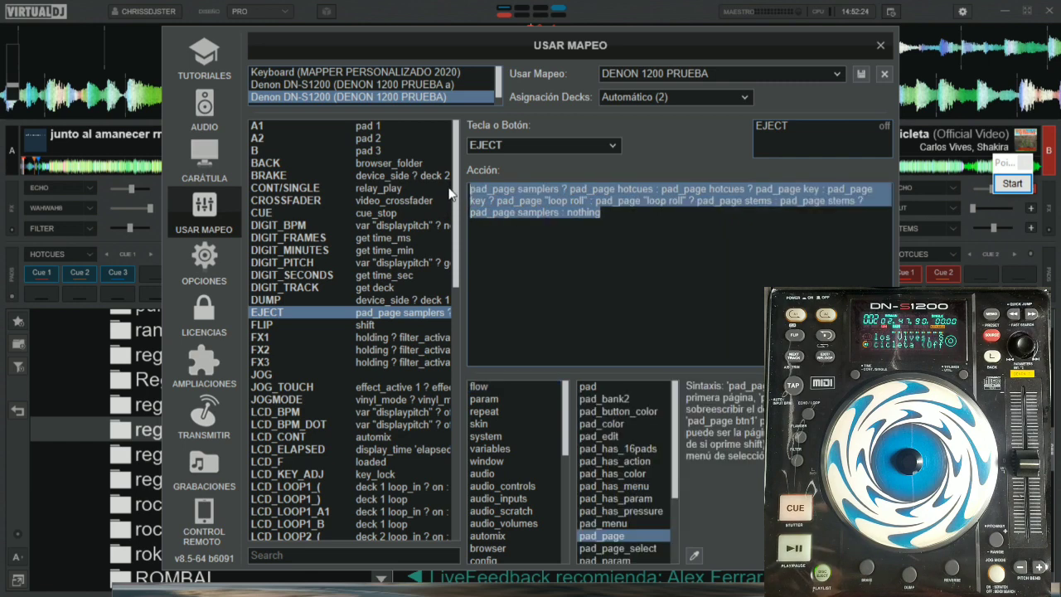
{"action": "key", "text": "BackSpace"}
Step: Switch to the Word document and copy Pad_page +1 from under "Cambiar de páginas de PADs"
{"action": "key", "text": "alt+Tab"}
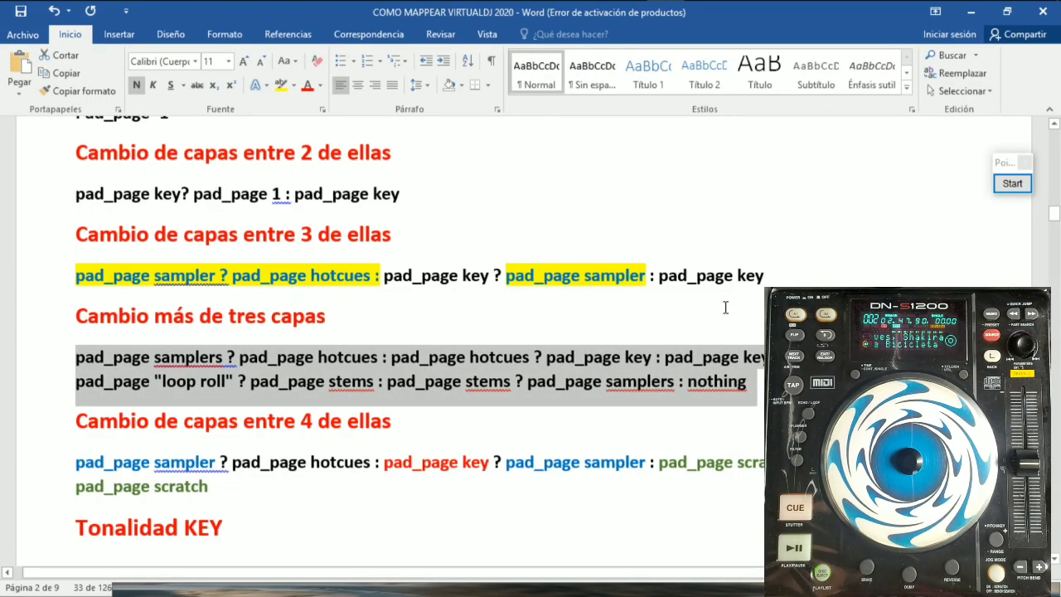
{"action": "scroll", "coordinate": [762, 301], "scroll_direction": "down", "scroll_amount": 7}
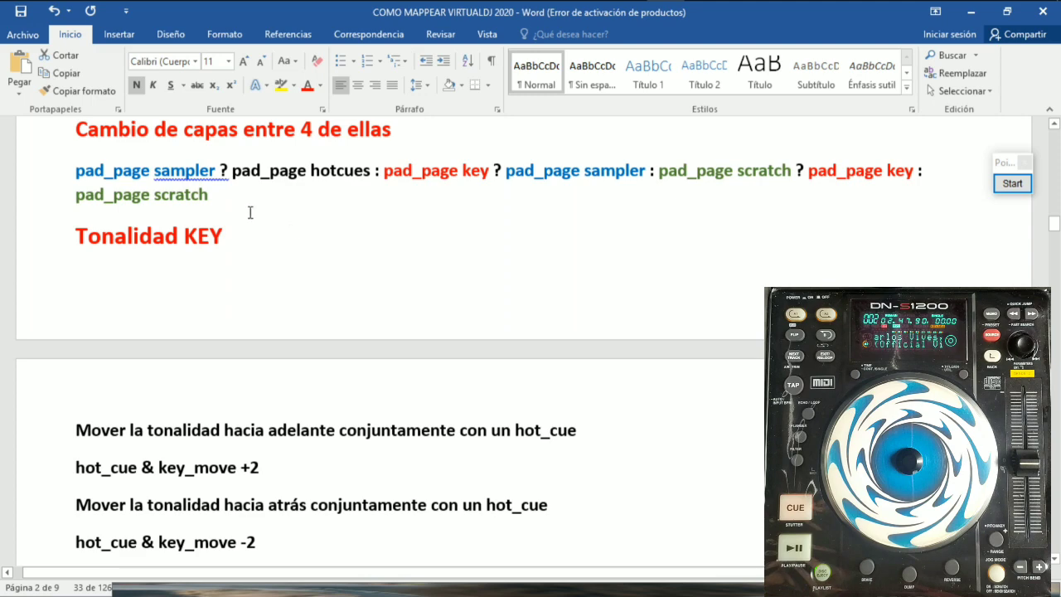
{"action": "scroll", "coordinate": [668, 272], "scroll_direction": "up", "scroll_amount": 8}
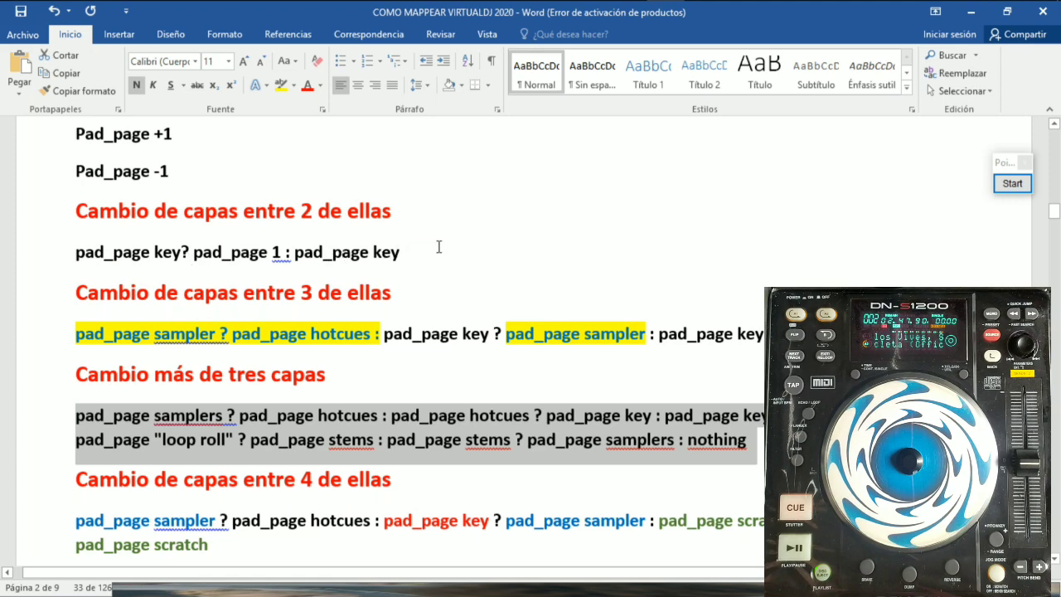
{"action": "scroll", "coordinate": [439, 247], "scroll_direction": "up", "scroll_amount": 4}
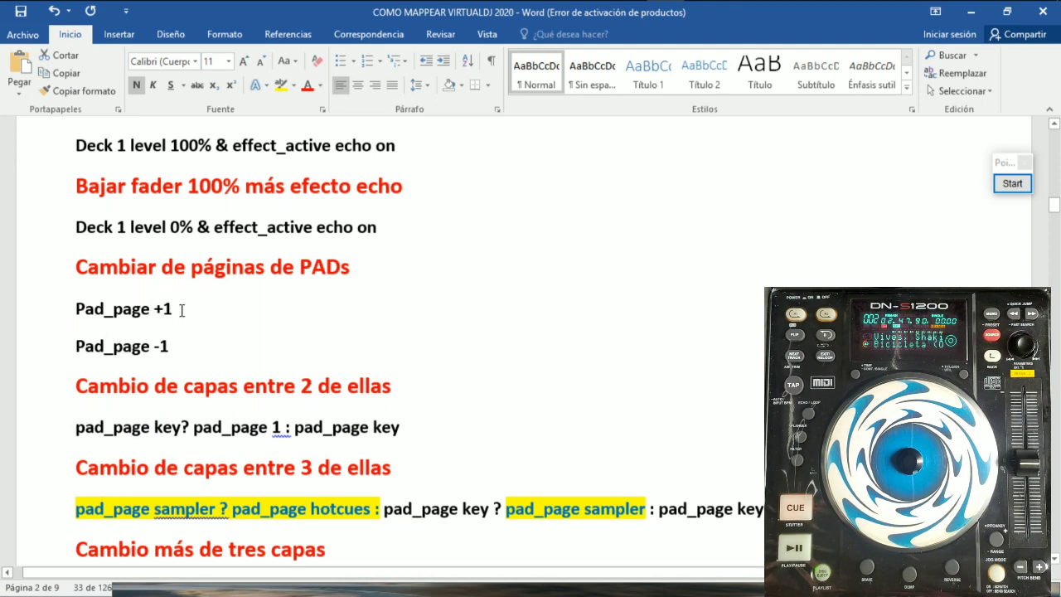
{"action": "left_click_drag", "start_coordinate": [181, 309], "coordinate": [72, 313]}
{"action": "key", "text": "ctrl+c"}
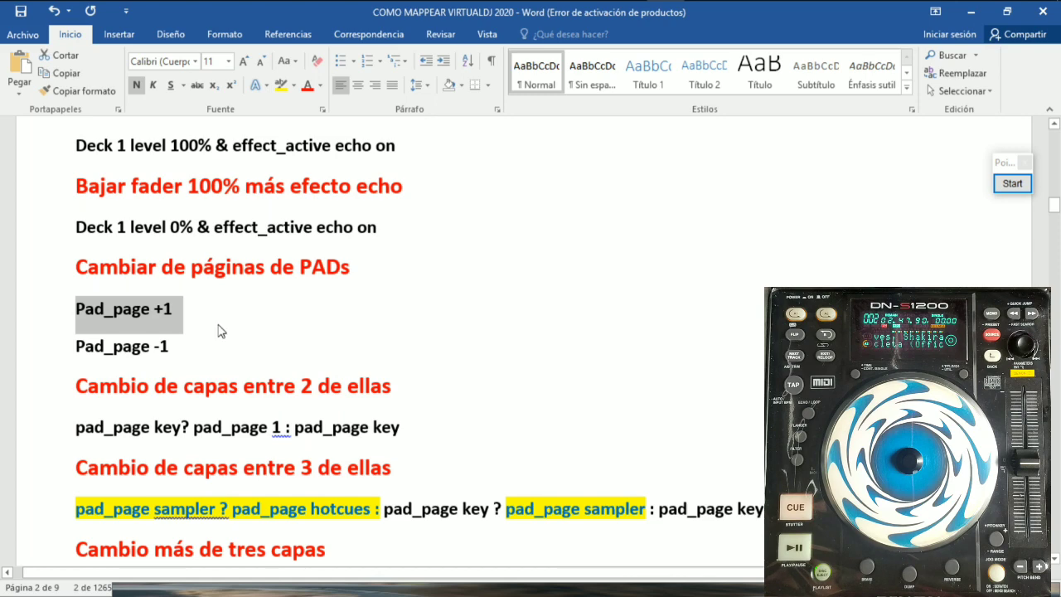
Step: Back in VirtualDJ, replace the TITLE action in the DENON 1200 PRUEBA mapping with Pad_page +1 and close the settings
{"action": "left_click", "coordinate": [970, 11]}
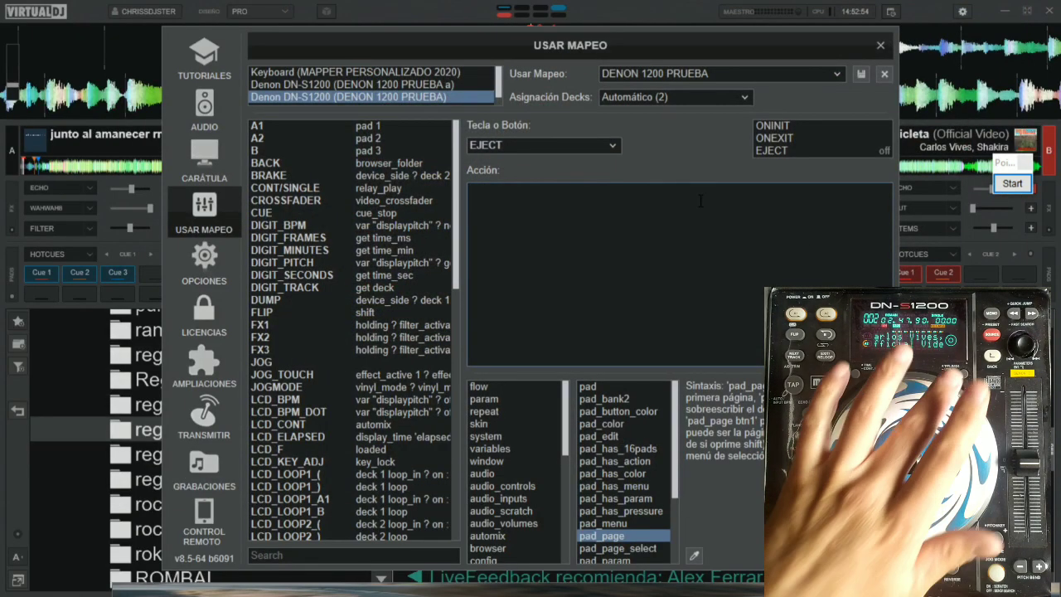
{"action": "left_click", "coordinate": [781, 126]}
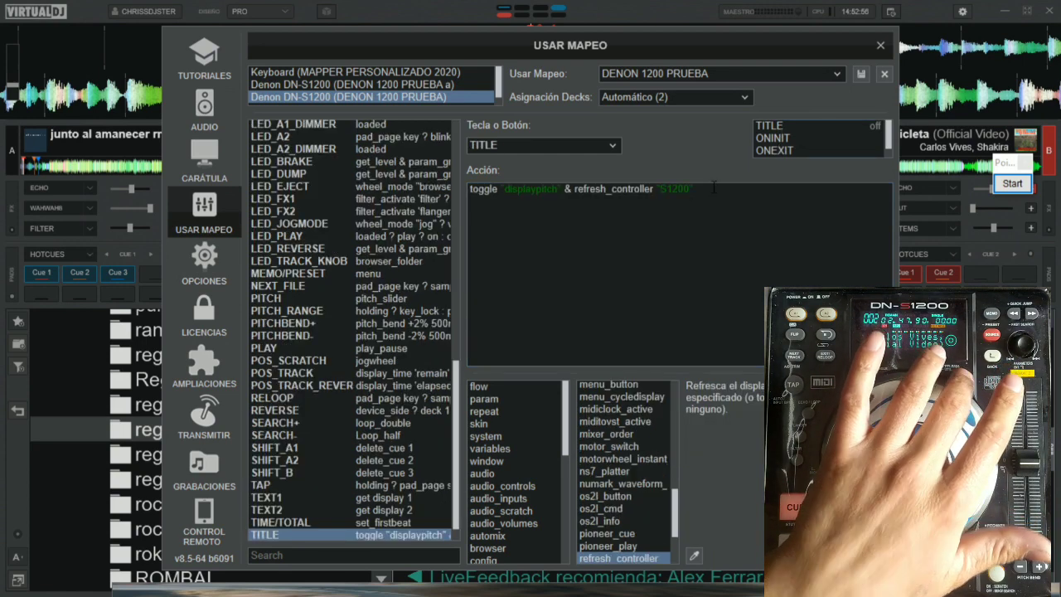
{"action": "left_click", "coordinate": [558, 223]}
{"action": "key", "text": "ctrl+a"}
{"action": "key", "text": "ctrl+v"}
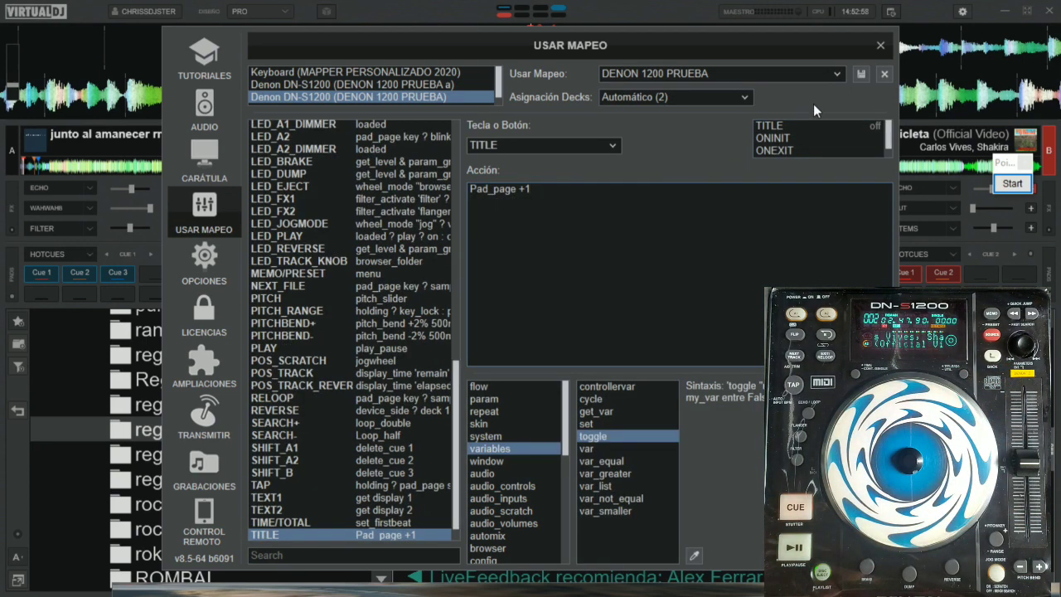
{"action": "left_click", "coordinate": [881, 46]}
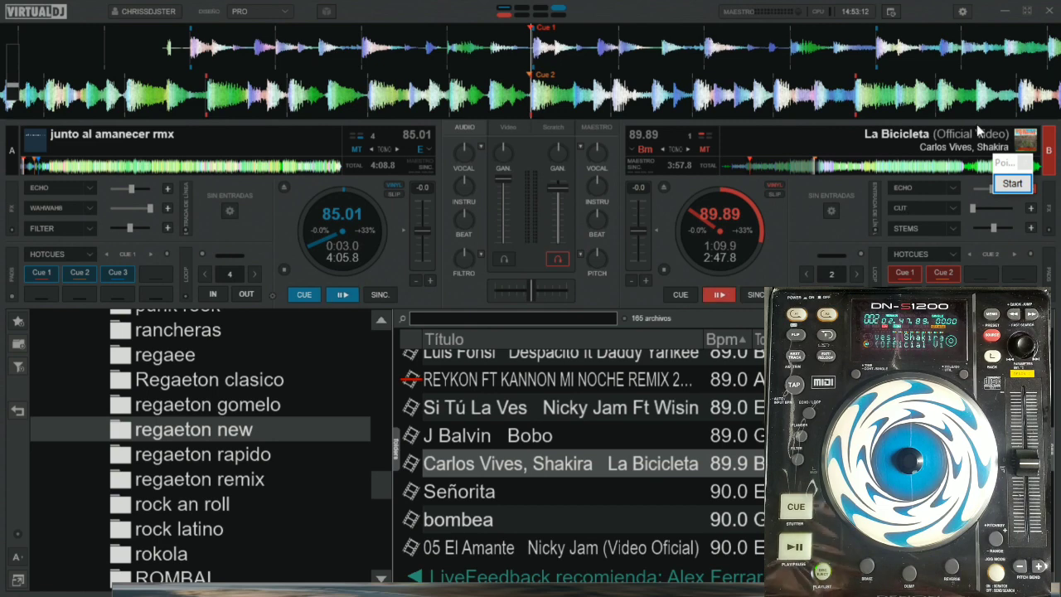
Step: In the DENON 1200 PRUEBA a mapping, replace the LED_TRACK_KNOB action with get_beat and close the settings
{"action": "left_click", "coordinate": [963, 12]}
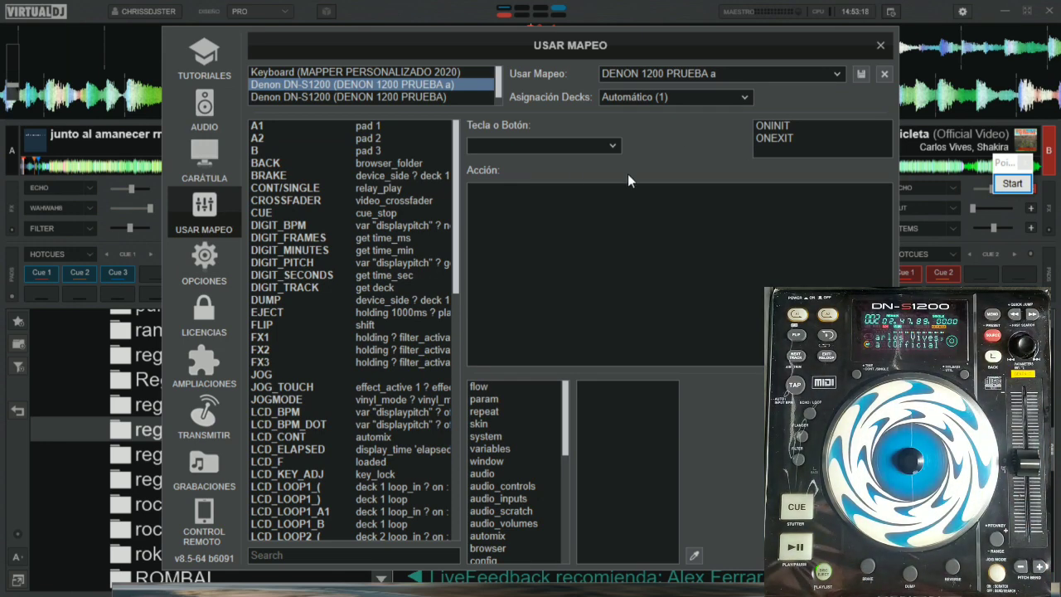
{"action": "left_click", "coordinate": [612, 145]}
{"action": "scroll", "coordinate": [558, 309], "scroll_direction": "down", "scroll_amount": 4}
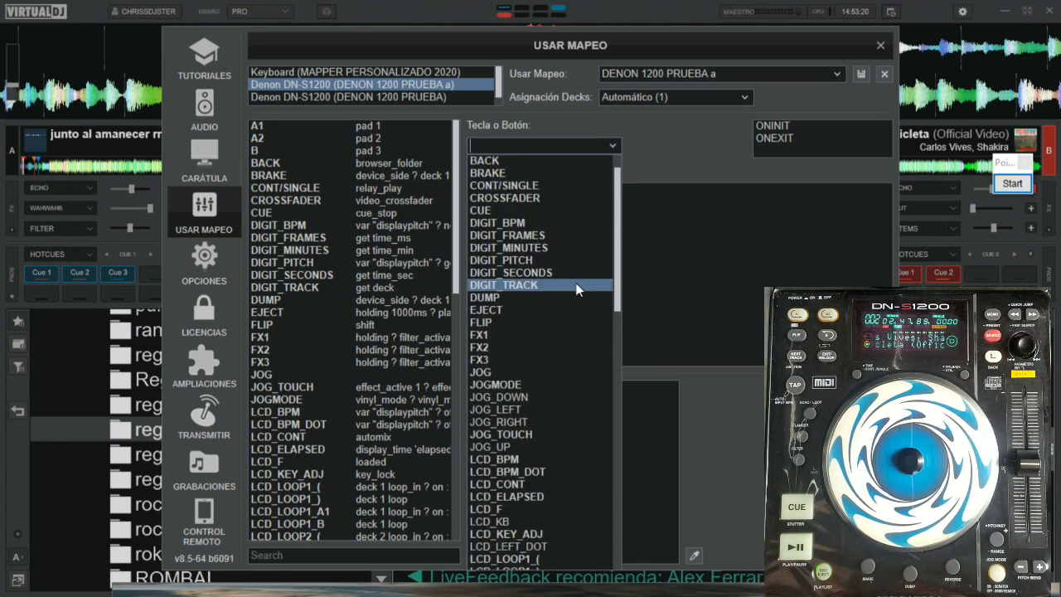
{"action": "scroll", "coordinate": [553, 411], "scroll_direction": "down", "scroll_amount": 5}
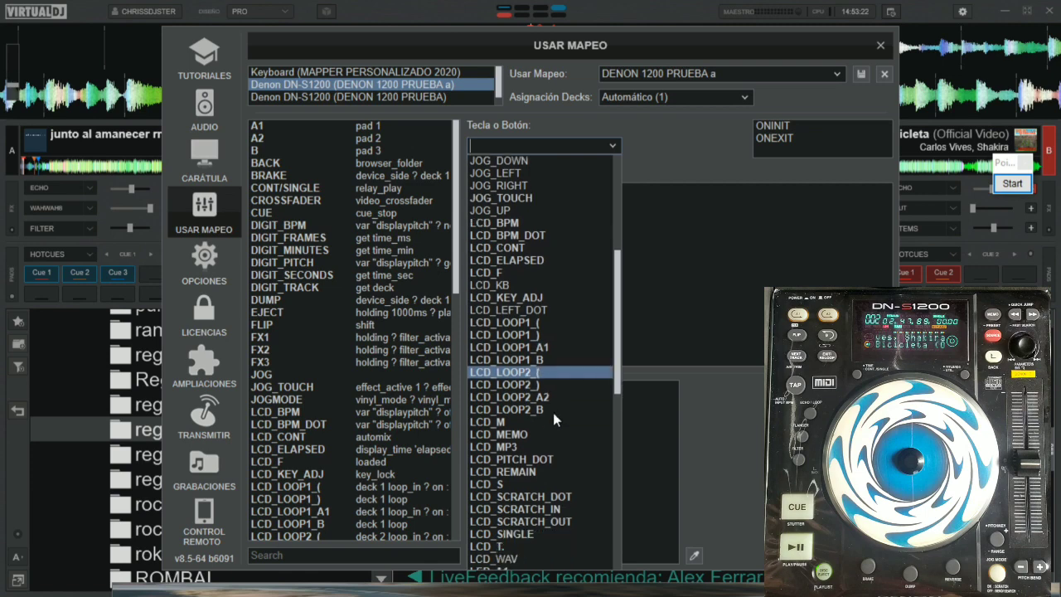
{"action": "scroll", "coordinate": [547, 423], "scroll_direction": "down", "scroll_amount": 4}
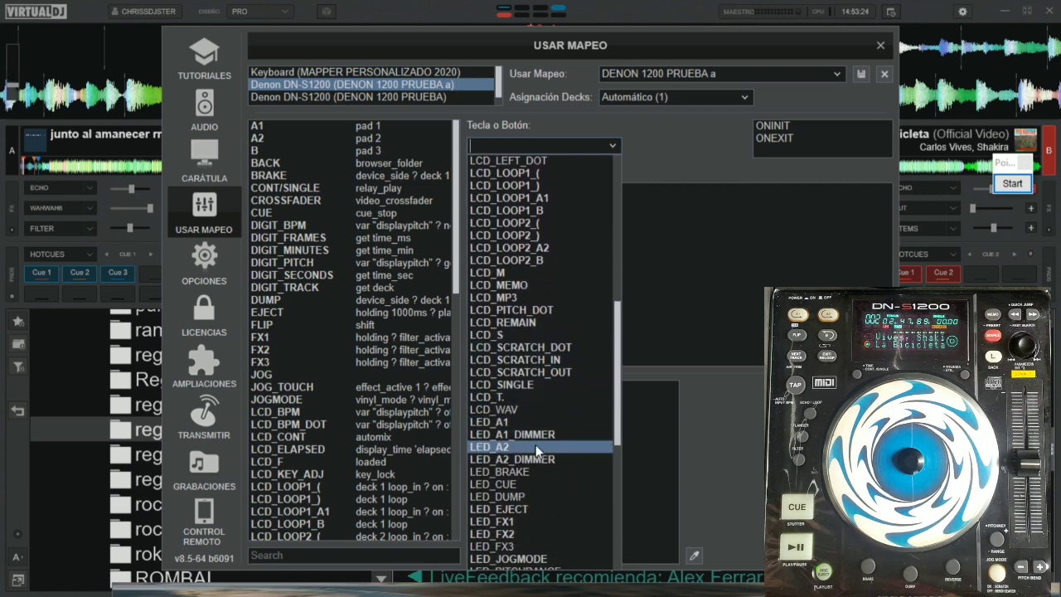
{"action": "scroll", "coordinate": [537, 452], "scroll_direction": "down", "scroll_amount": 2}
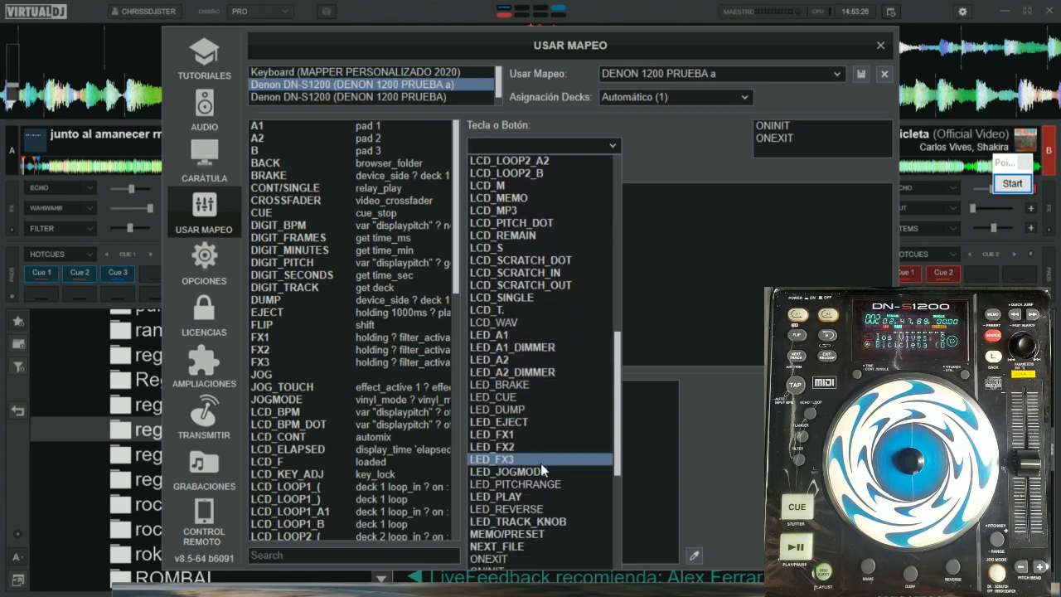
{"action": "scroll", "coordinate": [547, 480], "scroll_direction": "down", "scroll_amount": 2}
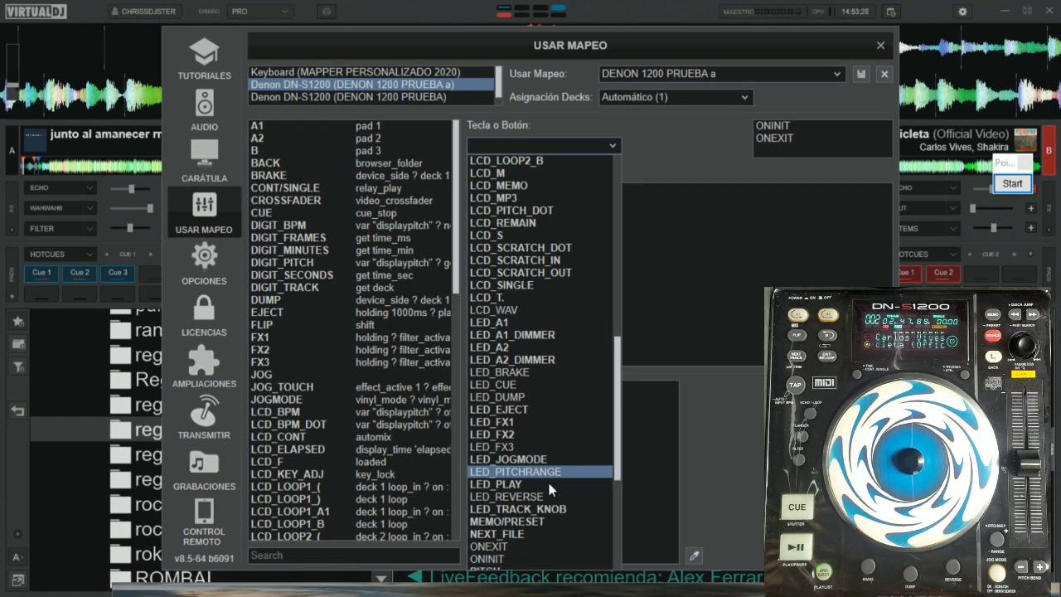
{"action": "left_click", "coordinate": [546, 497]}
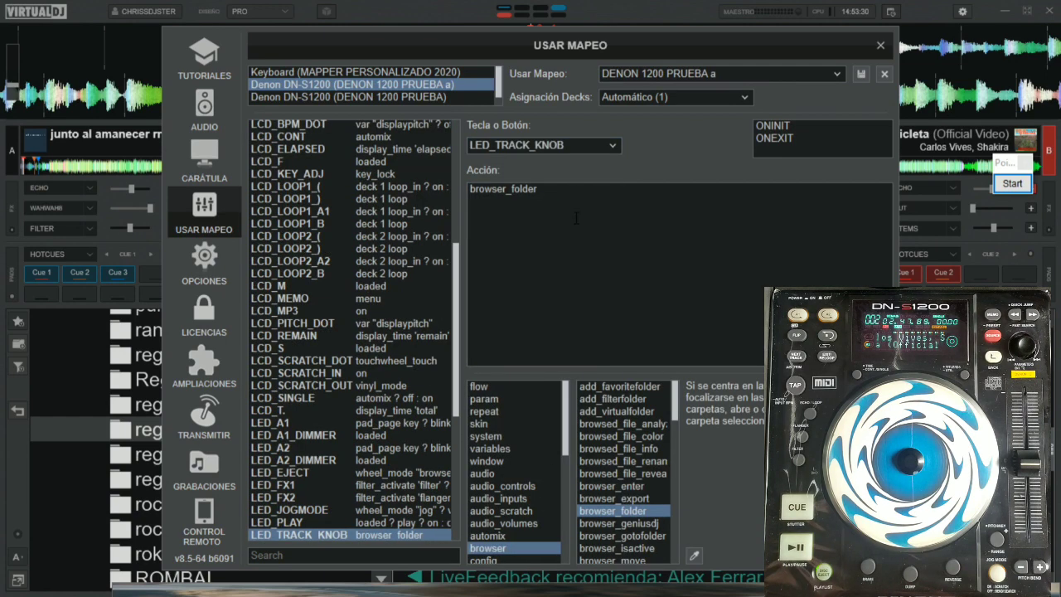
{"action": "type", "text": "get"}
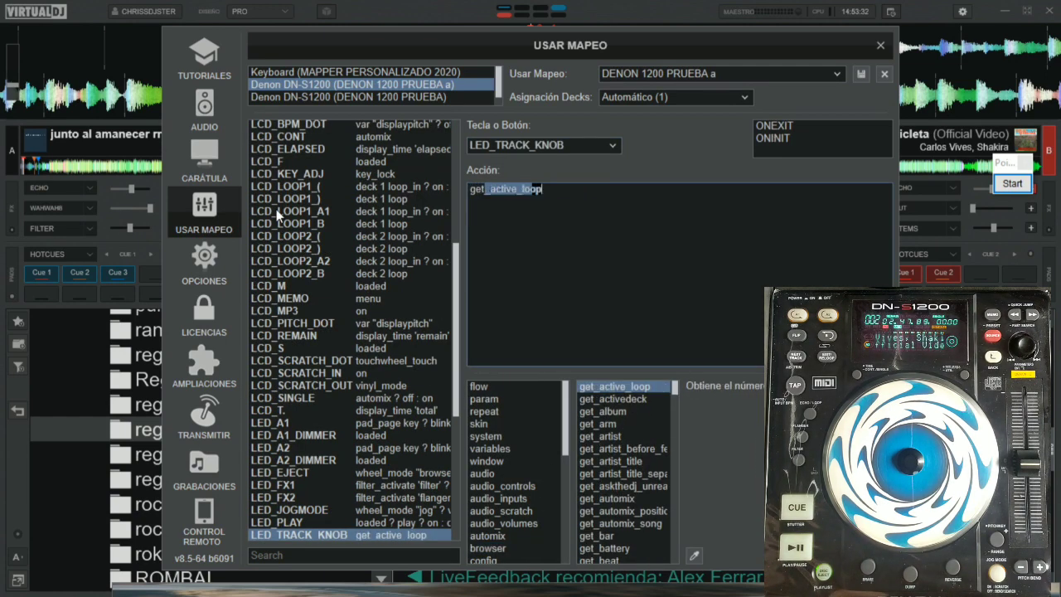
{"action": "type", "text": "_beat"}
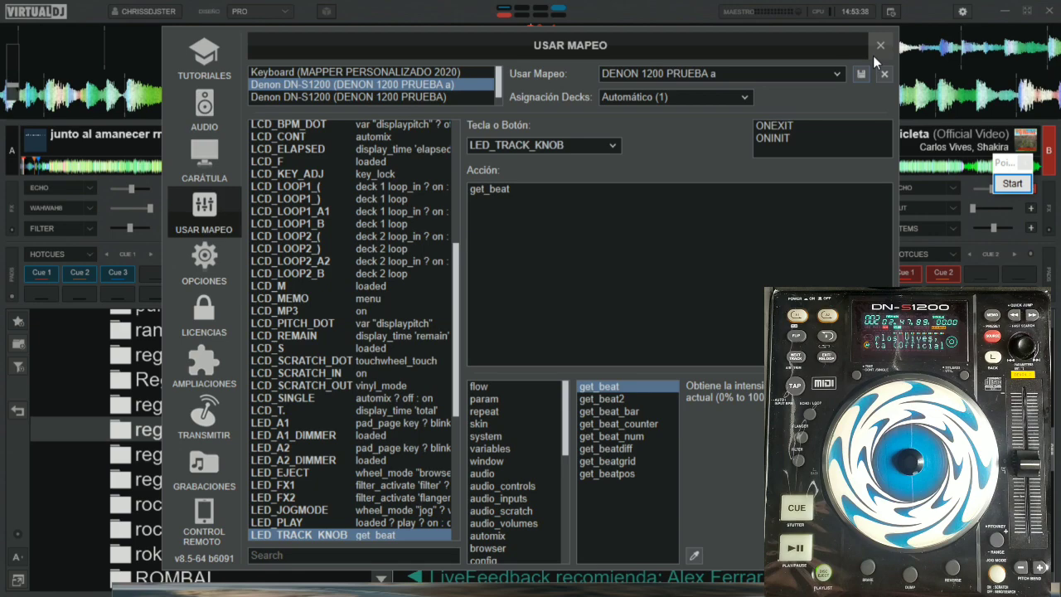
{"action": "left_click", "coordinate": [878, 47]}
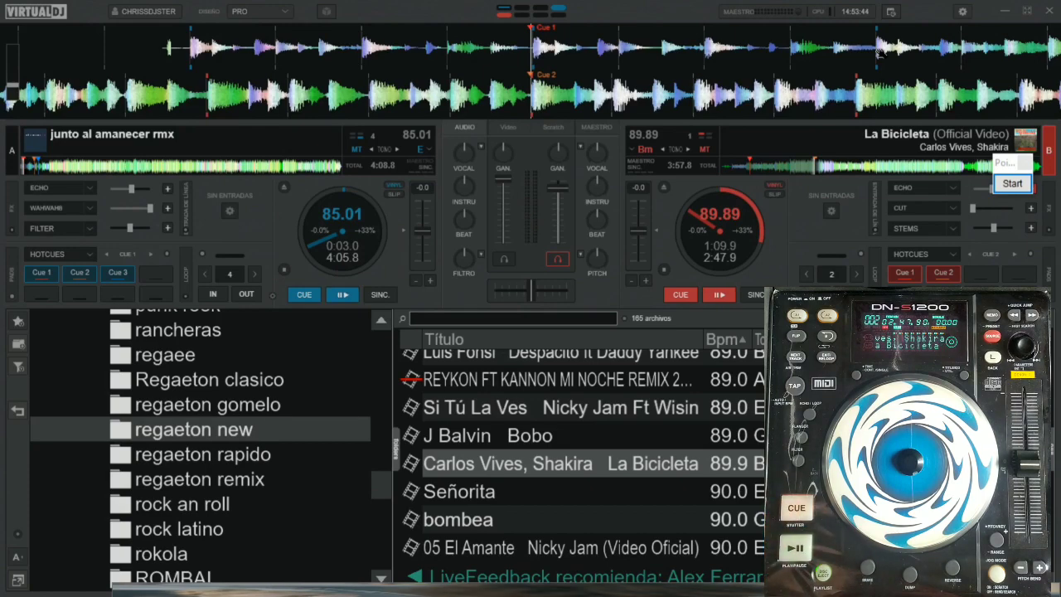
Step: Switch to the Word document, locate the "Led al ritmo de la música" section and select its get_beat command
{"action": "key", "text": "alt+Tab"}
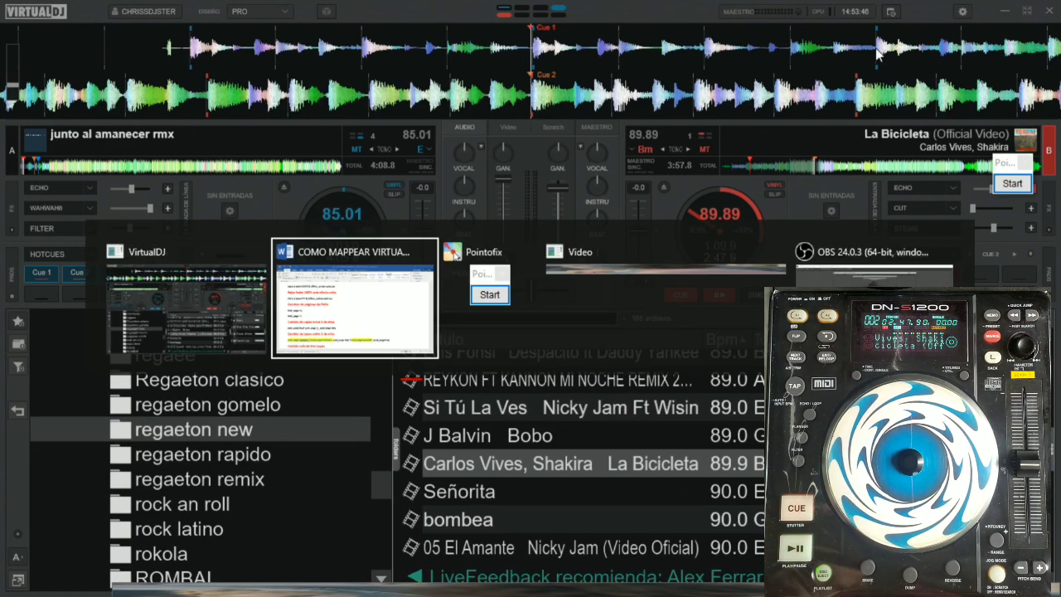
{"action": "scroll", "coordinate": [671, 261], "scroll_direction": "up", "scroll_amount": 15}
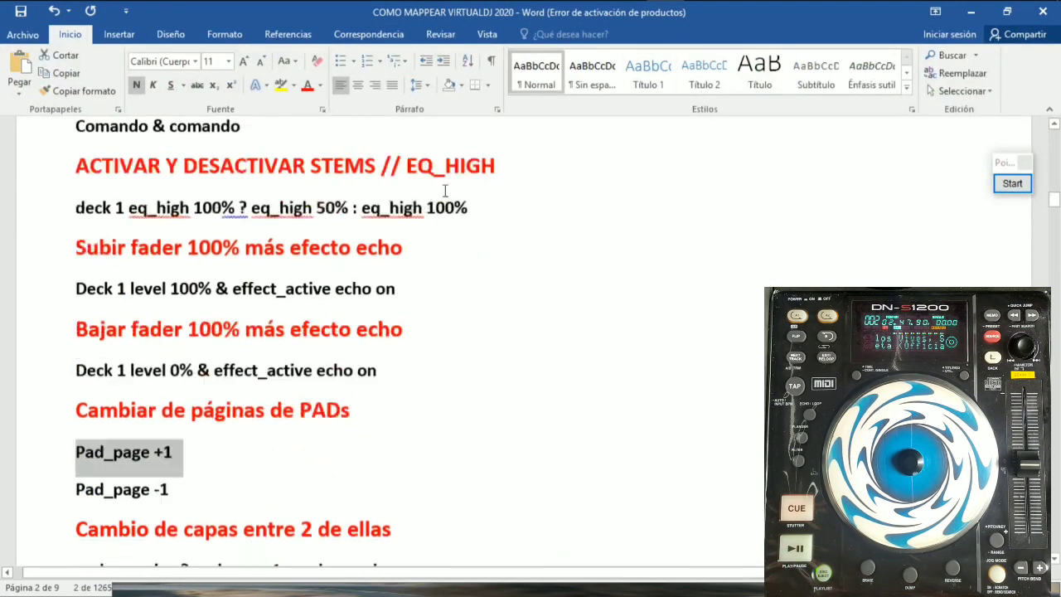
{"action": "scroll", "coordinate": [580, 248], "scroll_direction": "up", "scroll_amount": 4}
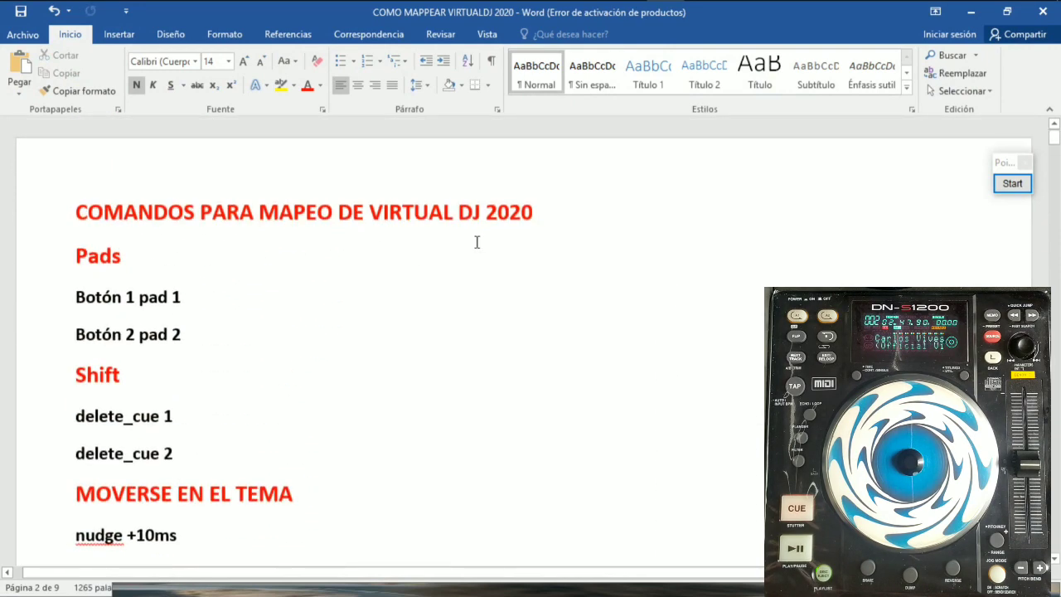
{"action": "scroll", "coordinate": [475, 240], "scroll_direction": "down", "scroll_amount": 12}
{"action": "scroll", "coordinate": [246, 323], "scroll_direction": "down", "scroll_amount": 15}
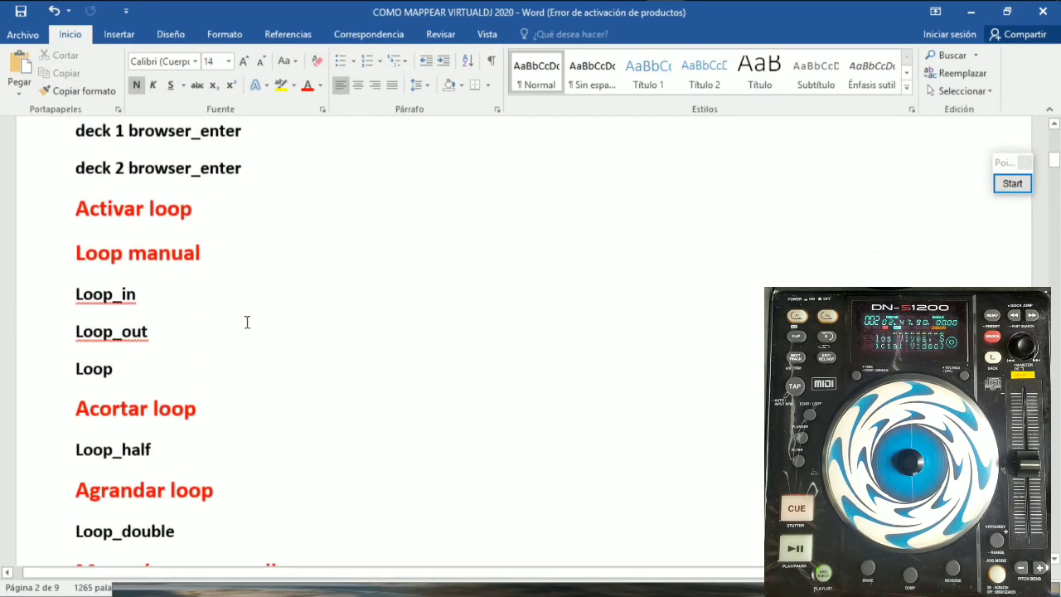
{"action": "scroll", "coordinate": [246, 322], "scroll_direction": "down", "scroll_amount": 15}
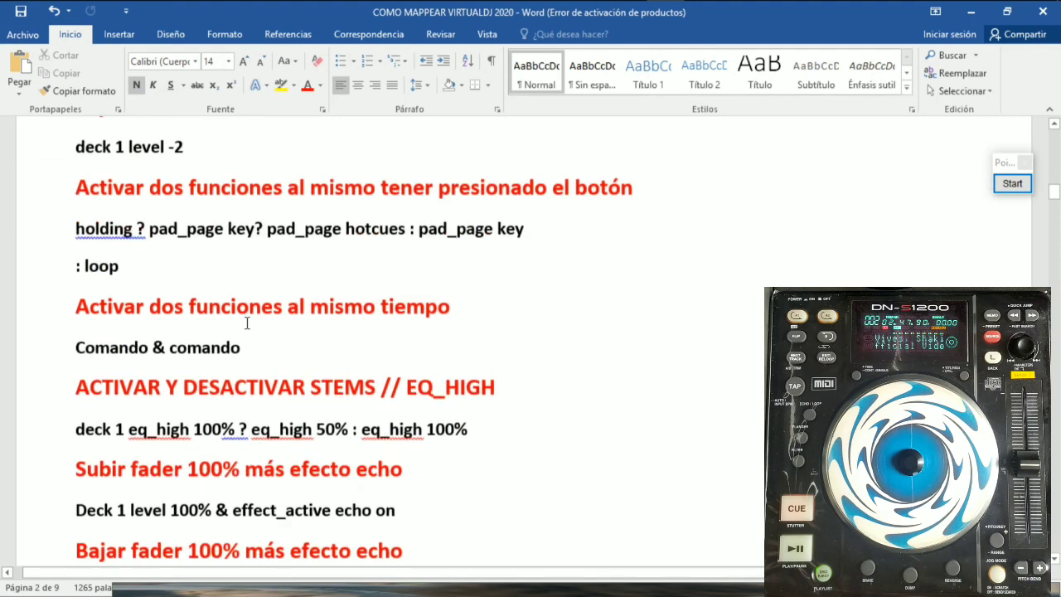
{"action": "scroll", "coordinate": [246, 322], "scroll_direction": "down", "scroll_amount": 15}
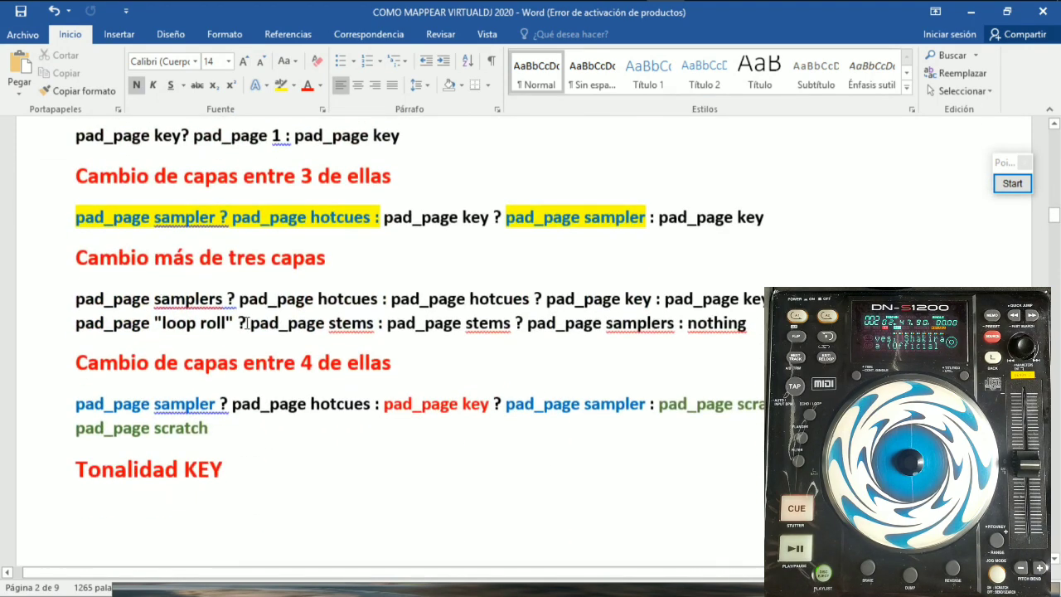
{"action": "scroll", "coordinate": [323, 397], "scroll_direction": "down", "scroll_amount": 4}
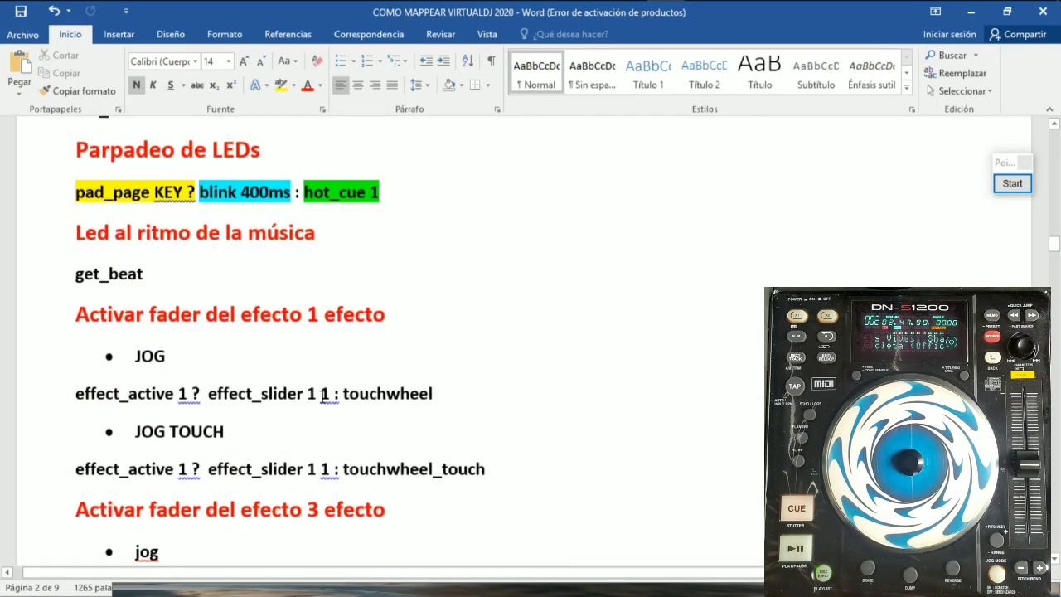
{"action": "double_click", "coordinate": [115, 278]}
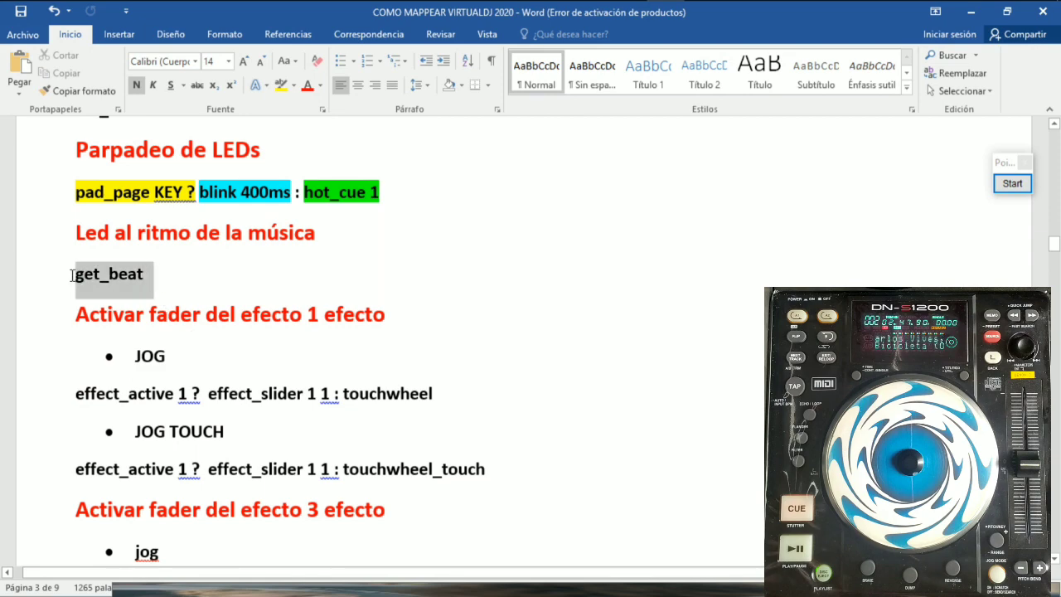
Step: Back in VirtualDJ, replace the LED_TRACK_KNOB action in the DENON 1200 PRUEBA mapping of the Denon DN-S1200 with get_beat
{"action": "mouse_move", "coordinate": [588, 6]}
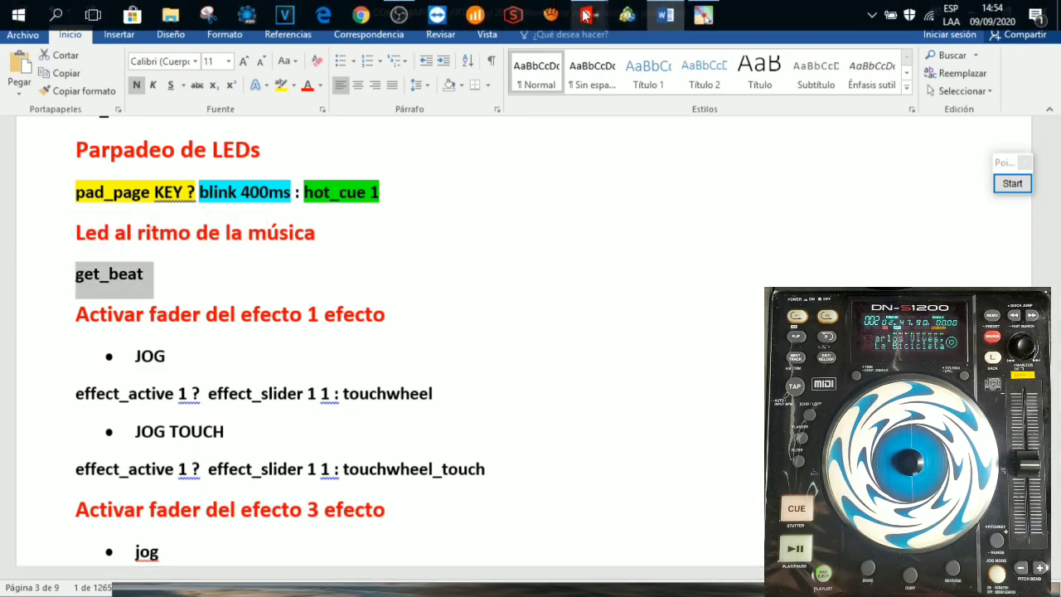
{"action": "left_click", "coordinate": [564, 152]}
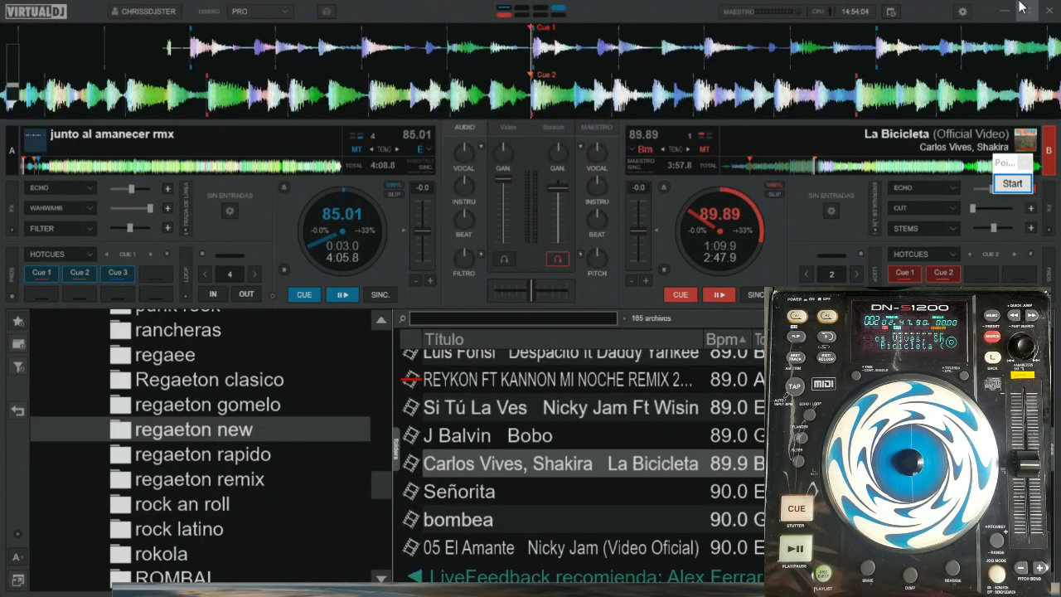
{"action": "left_click", "coordinate": [962, 12]}
{"action": "left_click", "coordinate": [352, 97]}
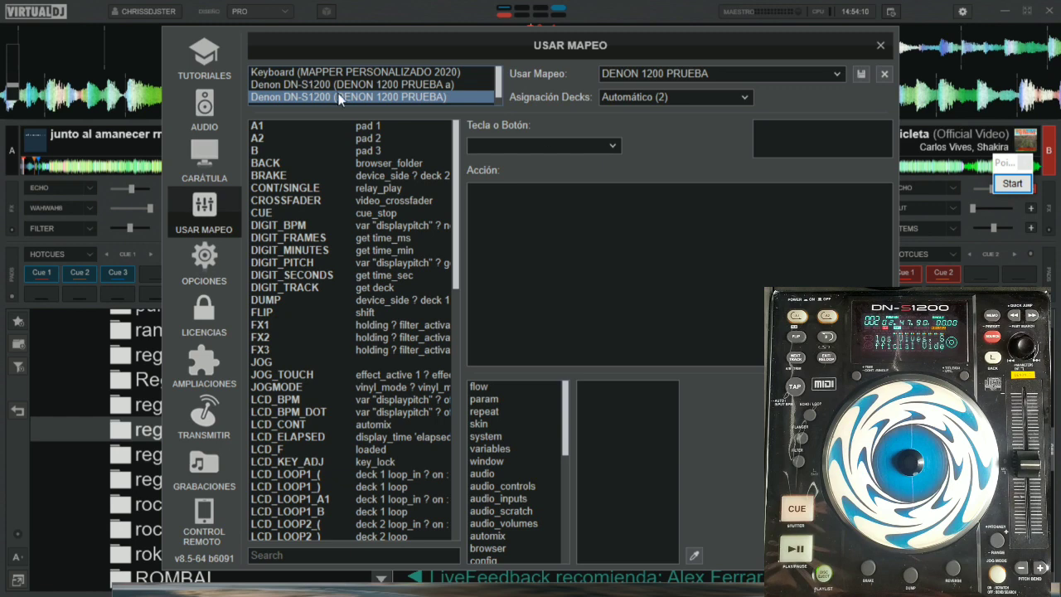
{"action": "left_click", "coordinate": [613, 149]}
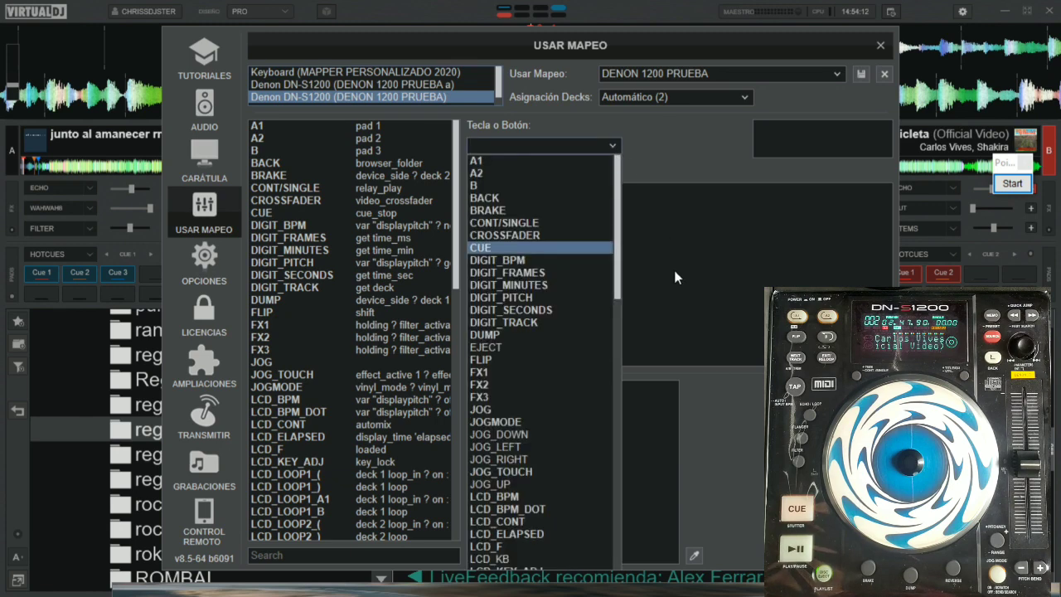
{"action": "scroll", "coordinate": [583, 331], "scroll_direction": "down", "scroll_amount": 9}
{"action": "scroll", "coordinate": [583, 339], "scroll_direction": "down", "scroll_amount": 4}
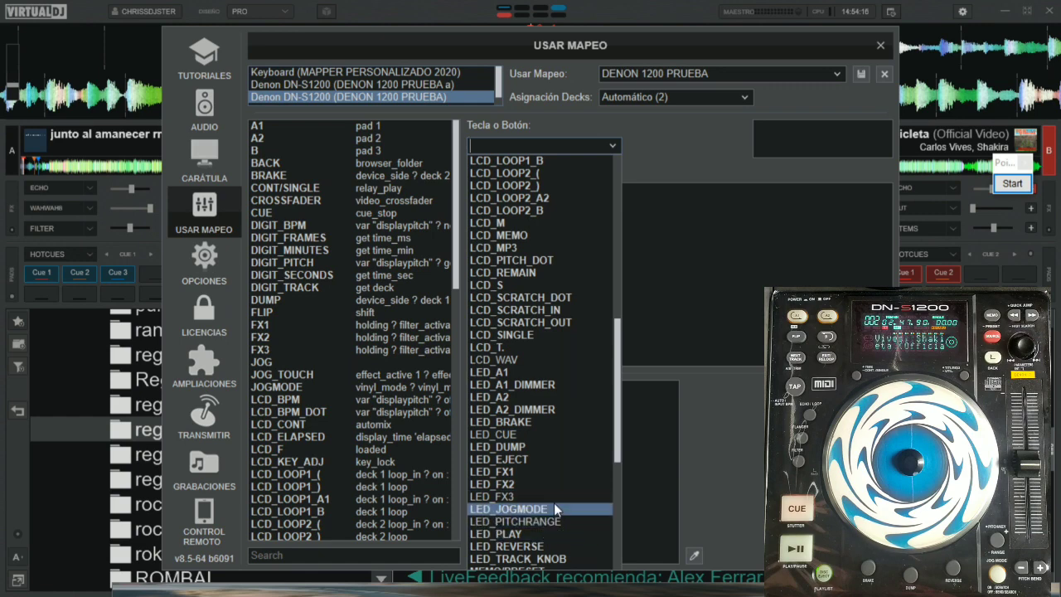
{"action": "left_click", "coordinate": [551, 558]}
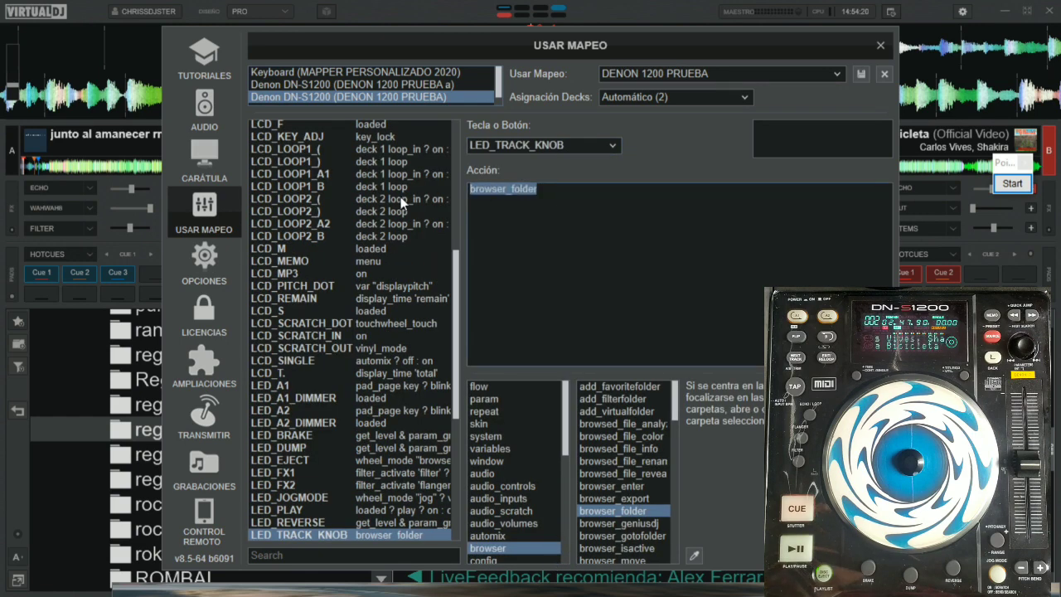
{"action": "key", "text": "BackSpace"}
{"action": "type", "text": "get_beat"}
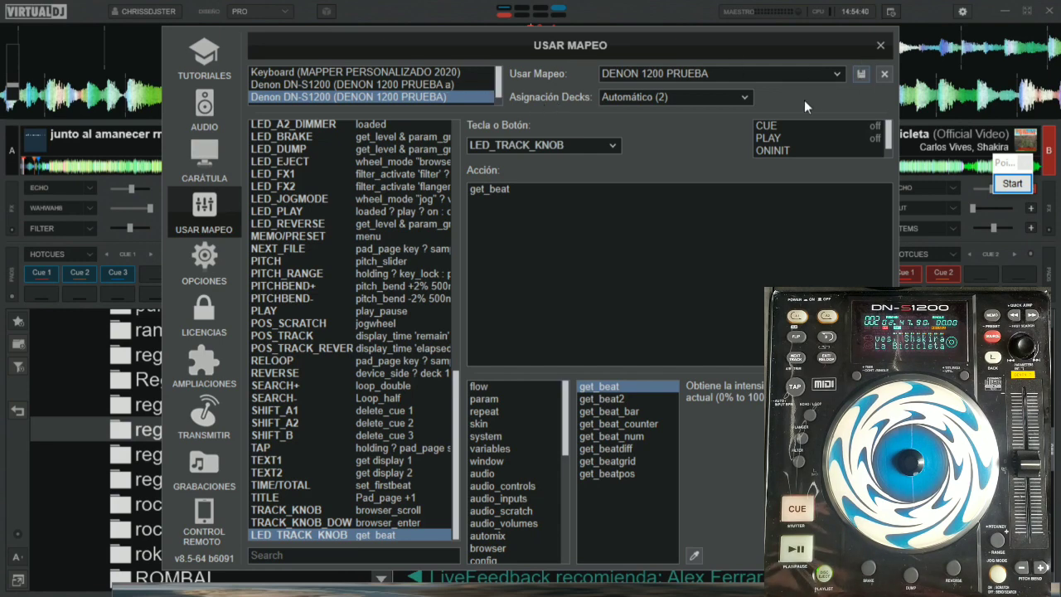
Step: Assign the DENON DJ VIDEO PLATO B 2020 mapping to the second Denon DN-S1200 and close the settings
{"action": "left_click", "coordinate": [836, 74]}
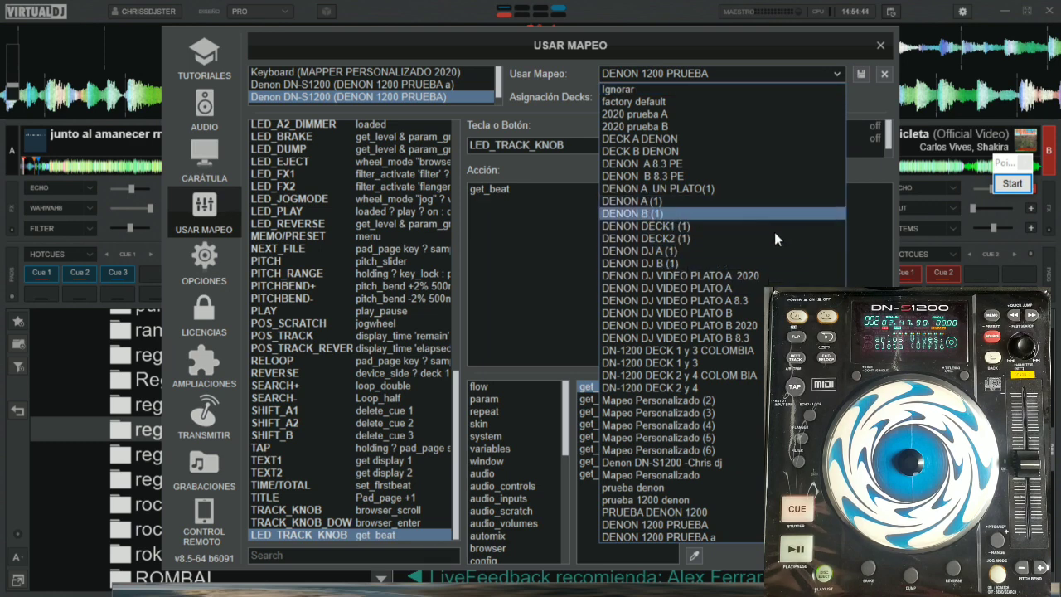
{"action": "left_click", "coordinate": [762, 326]}
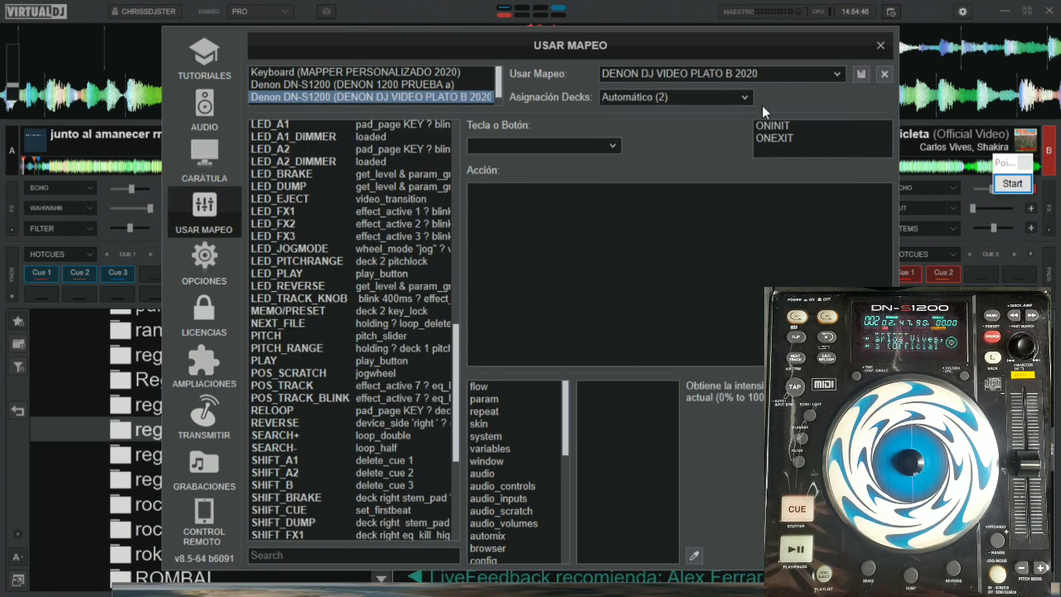
{"action": "left_click", "coordinate": [880, 46]}
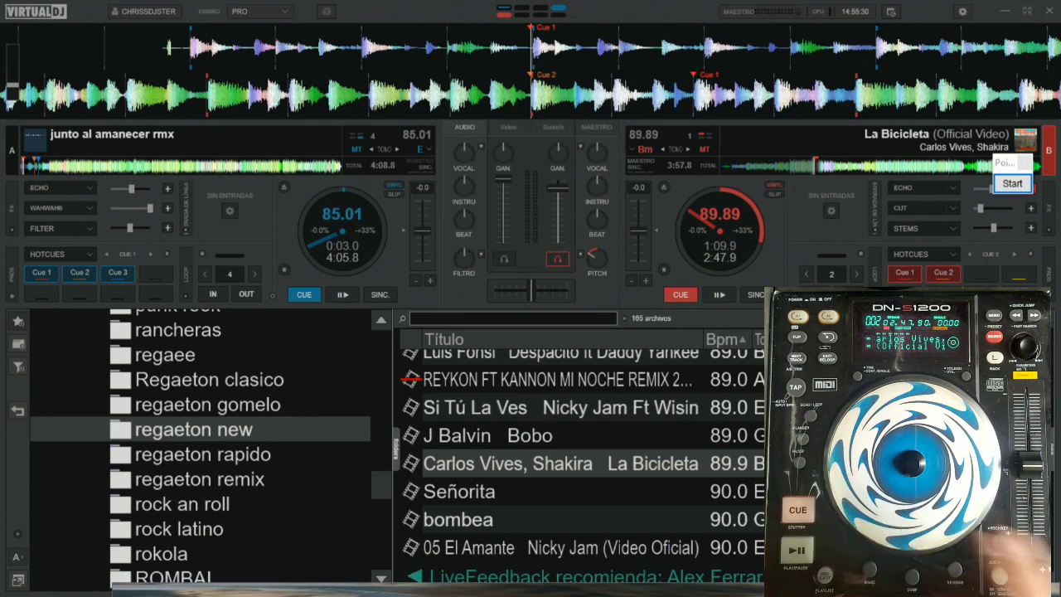
Step: Reopen the DENON DJ VIDEO PLATO B 2020 mapping, examine the holding condition in its PITCH_RANGE action, and close the settings
{"action": "left_click", "coordinate": [963, 11]}
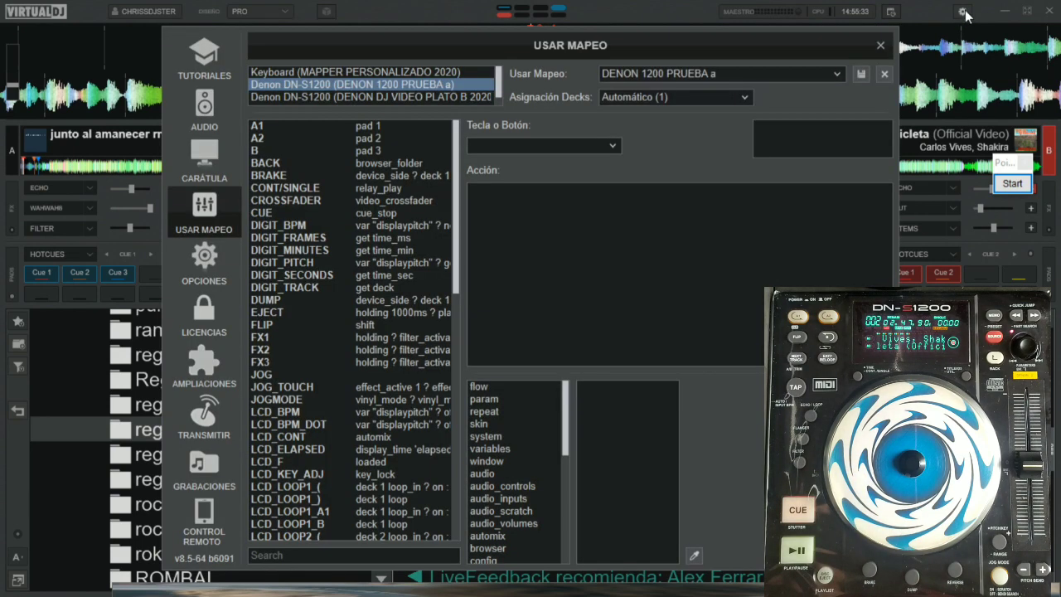
{"action": "left_click", "coordinate": [470, 96]}
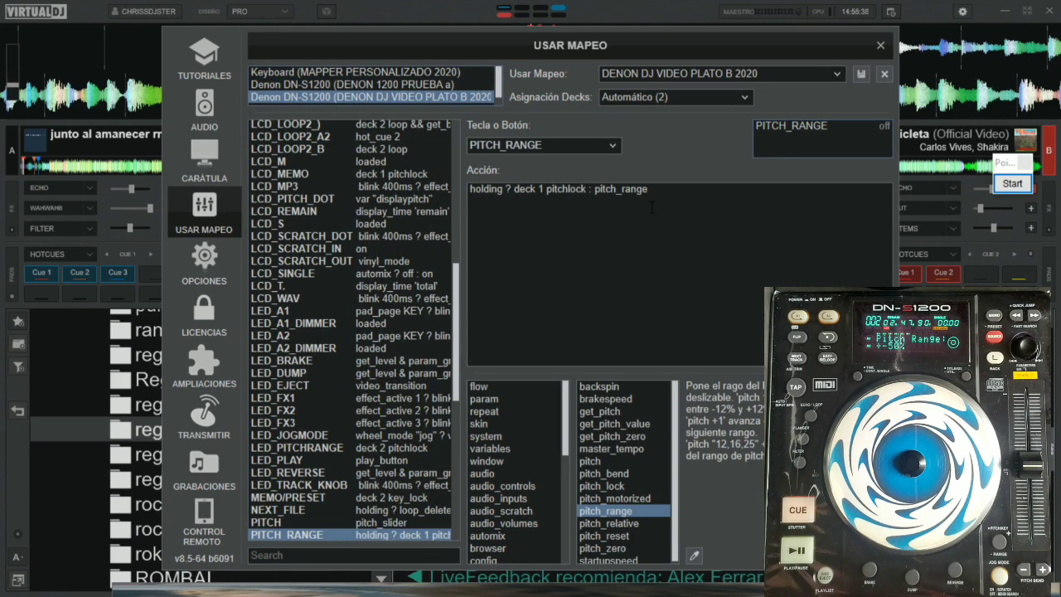
{"action": "left_click", "coordinate": [588, 190]}
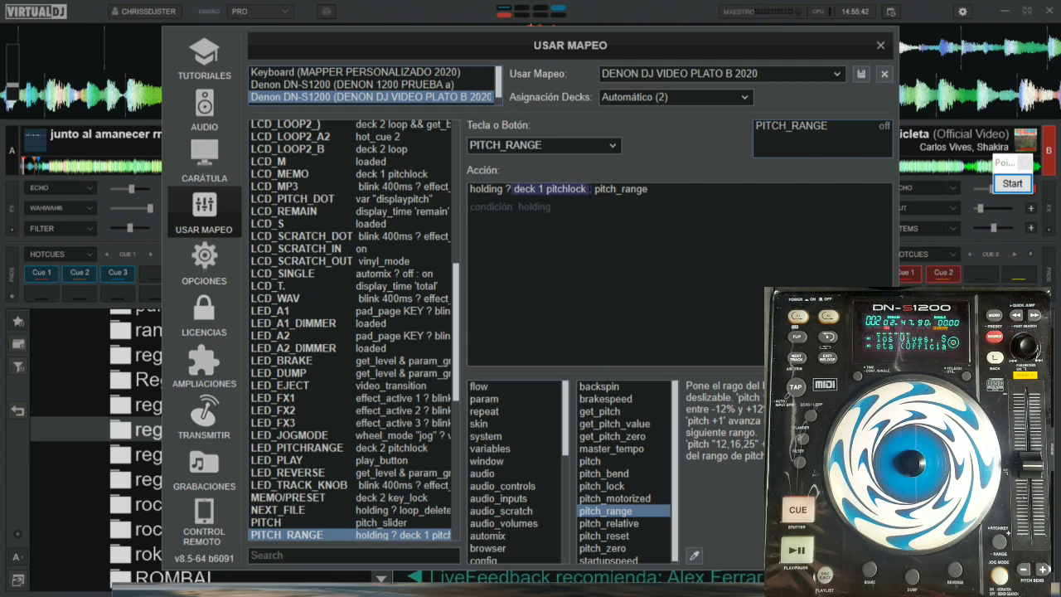
{"action": "left_click", "coordinate": [880, 45]}
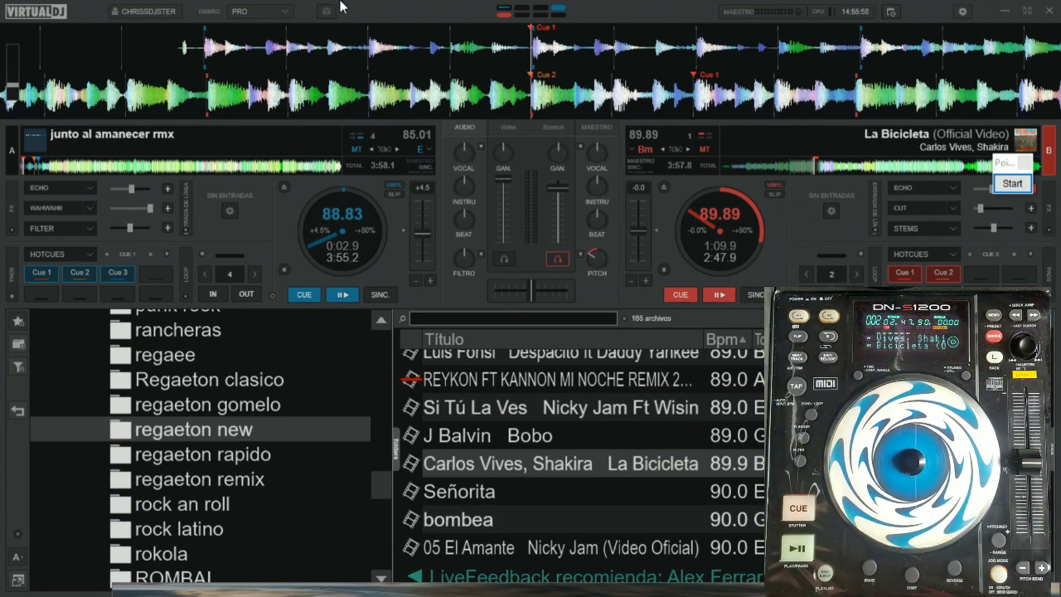
{"action": "key", "text": "alt+Tab"}
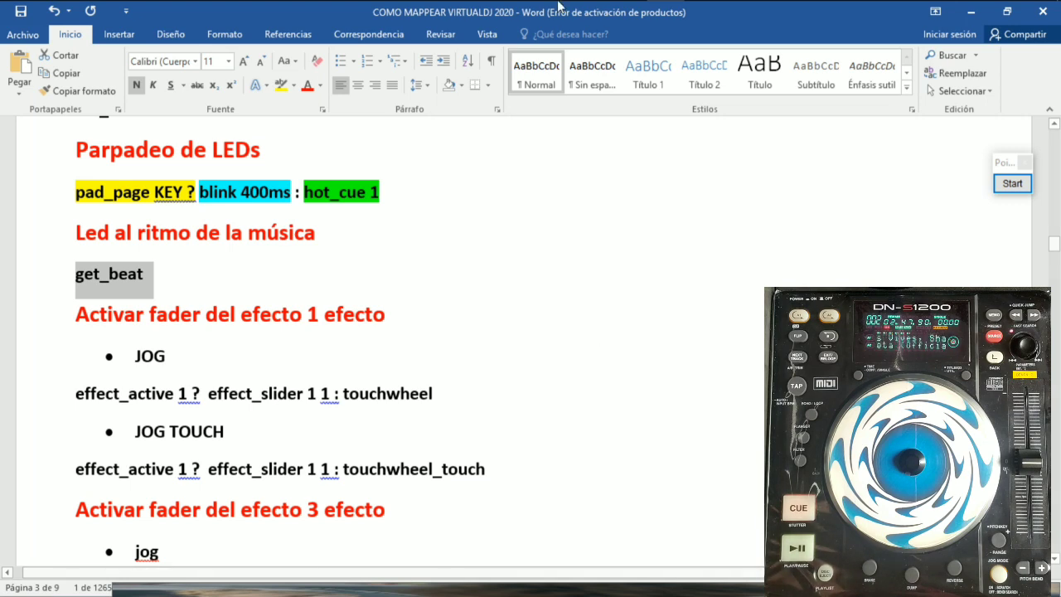
{"action": "mouse_move", "coordinate": [559, 5]}
{"action": "mouse_move", "coordinate": [586, 18]}
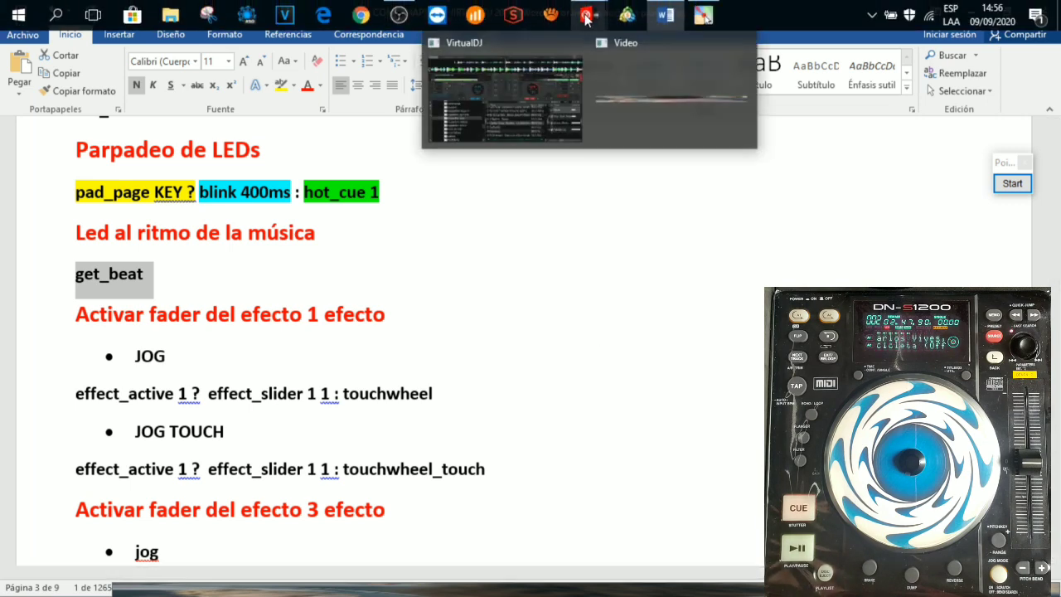
{"action": "left_click", "coordinate": [541, 101]}
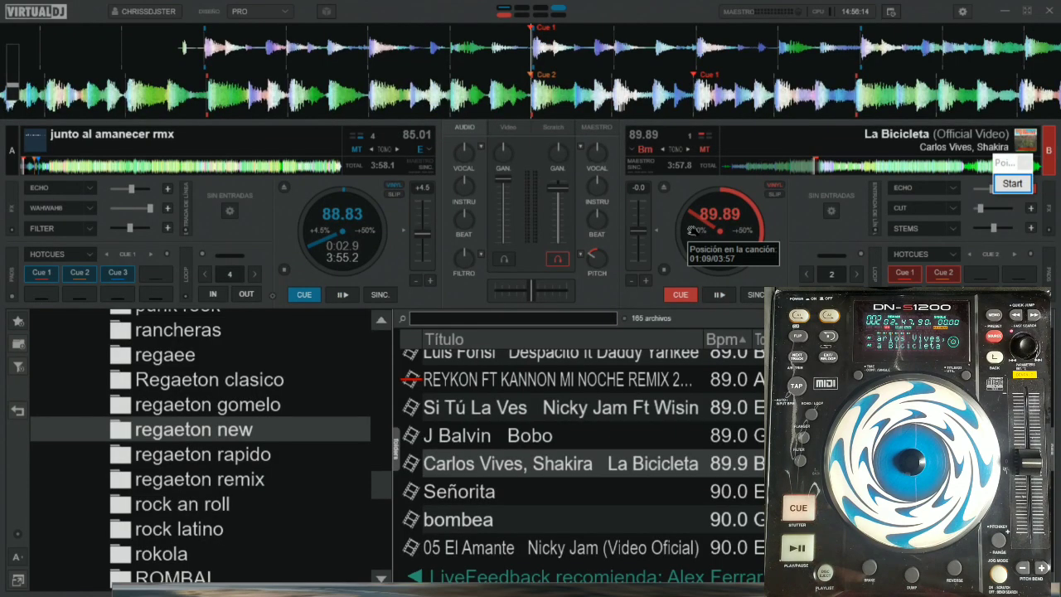